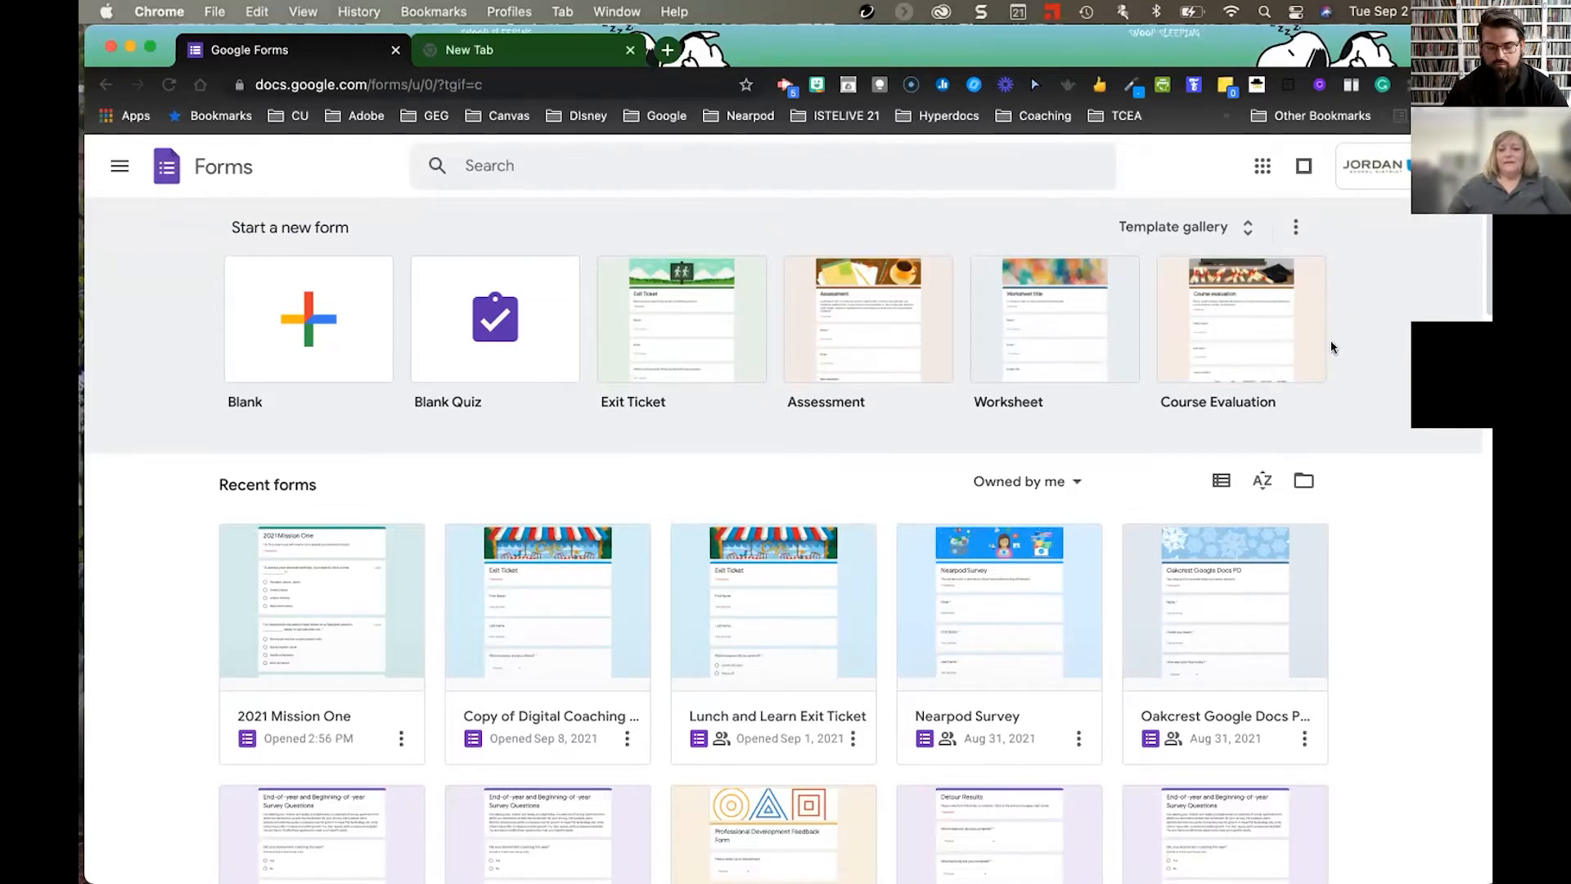
- In a new browser tab, create a blank Google Form from Google Drive's New menu
click(565, 51)
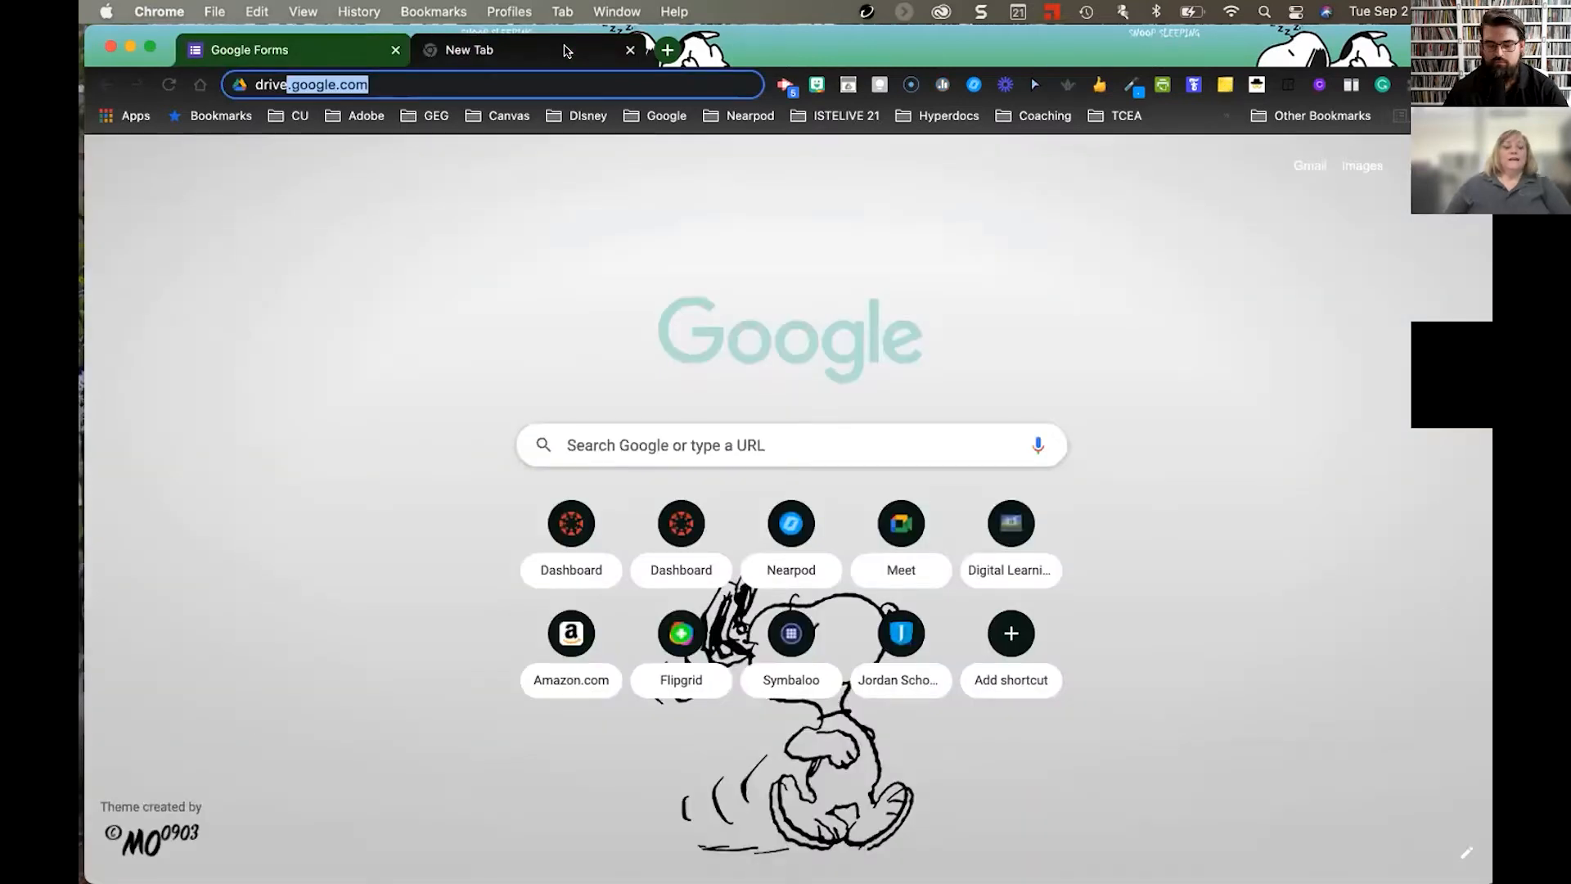
key(Return)
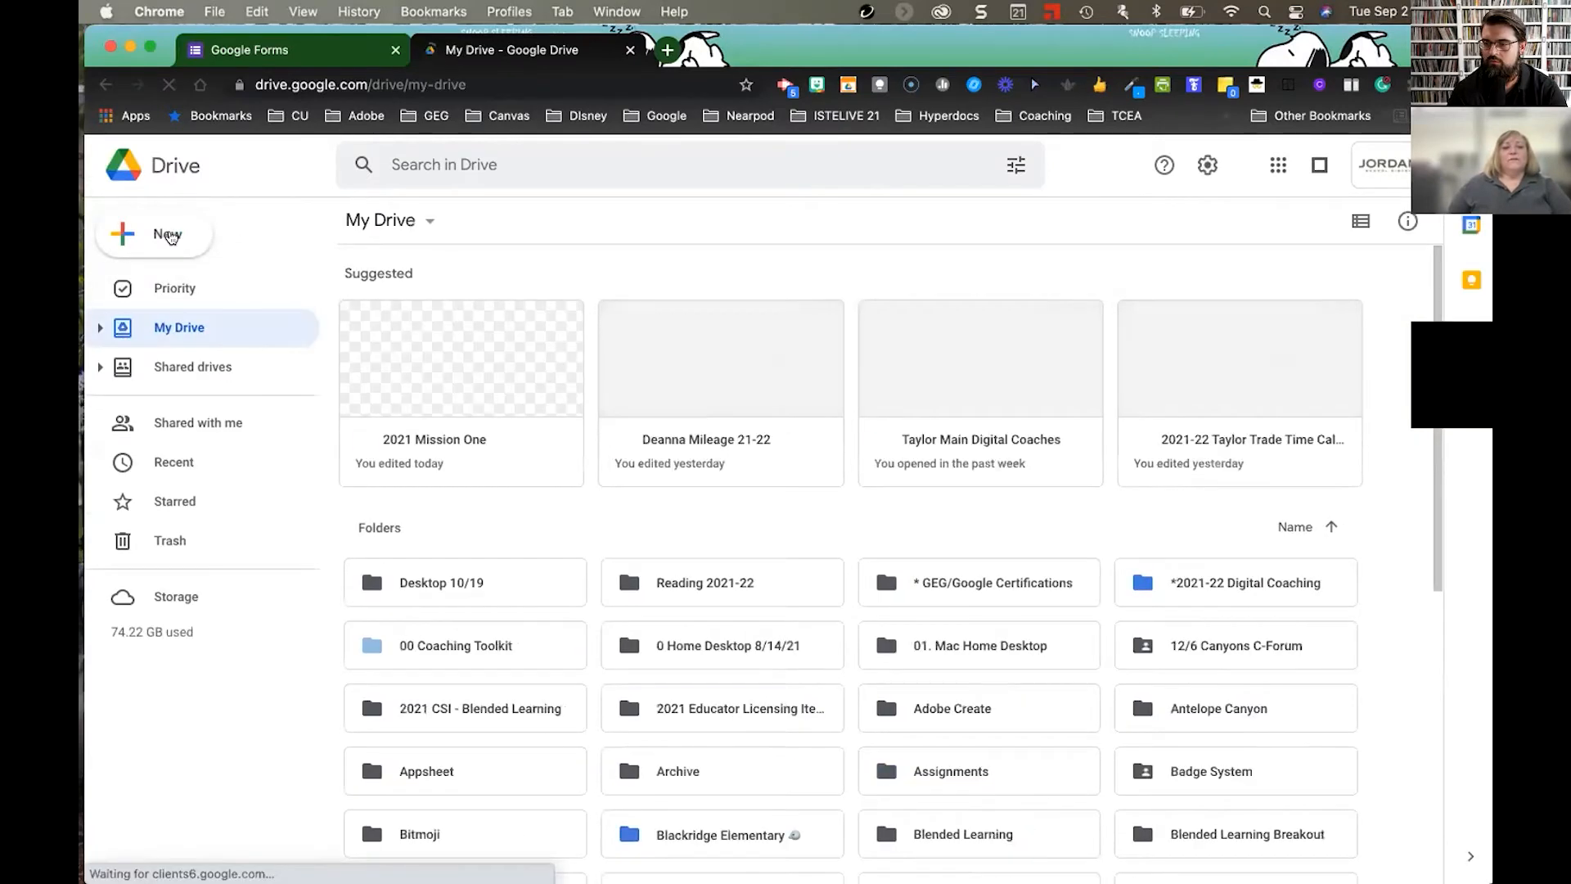
click(170, 236)
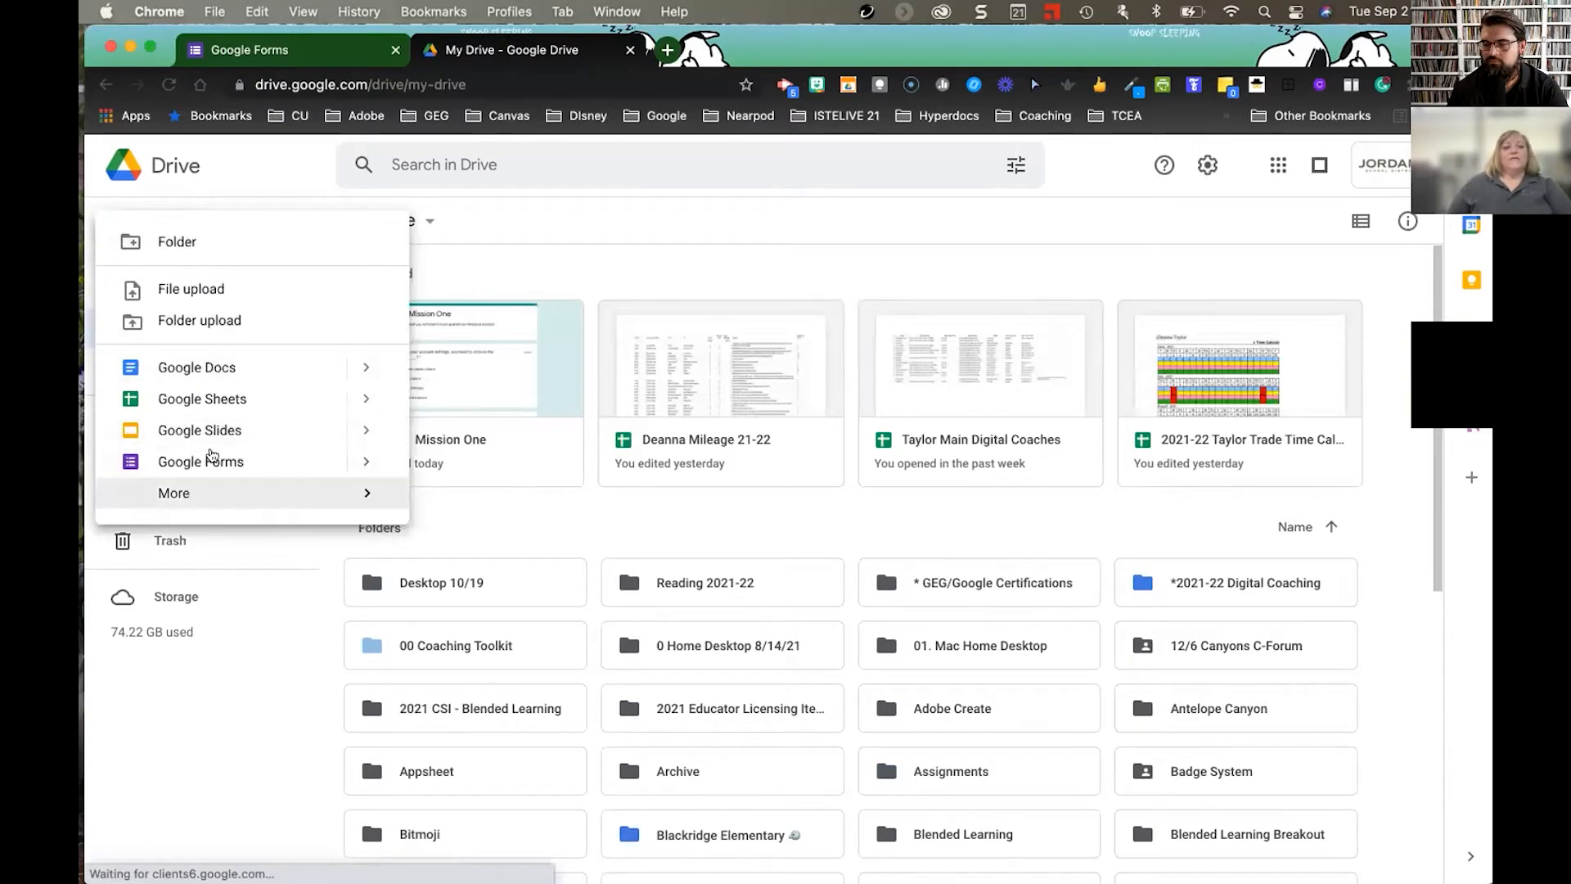
click(140, 460)
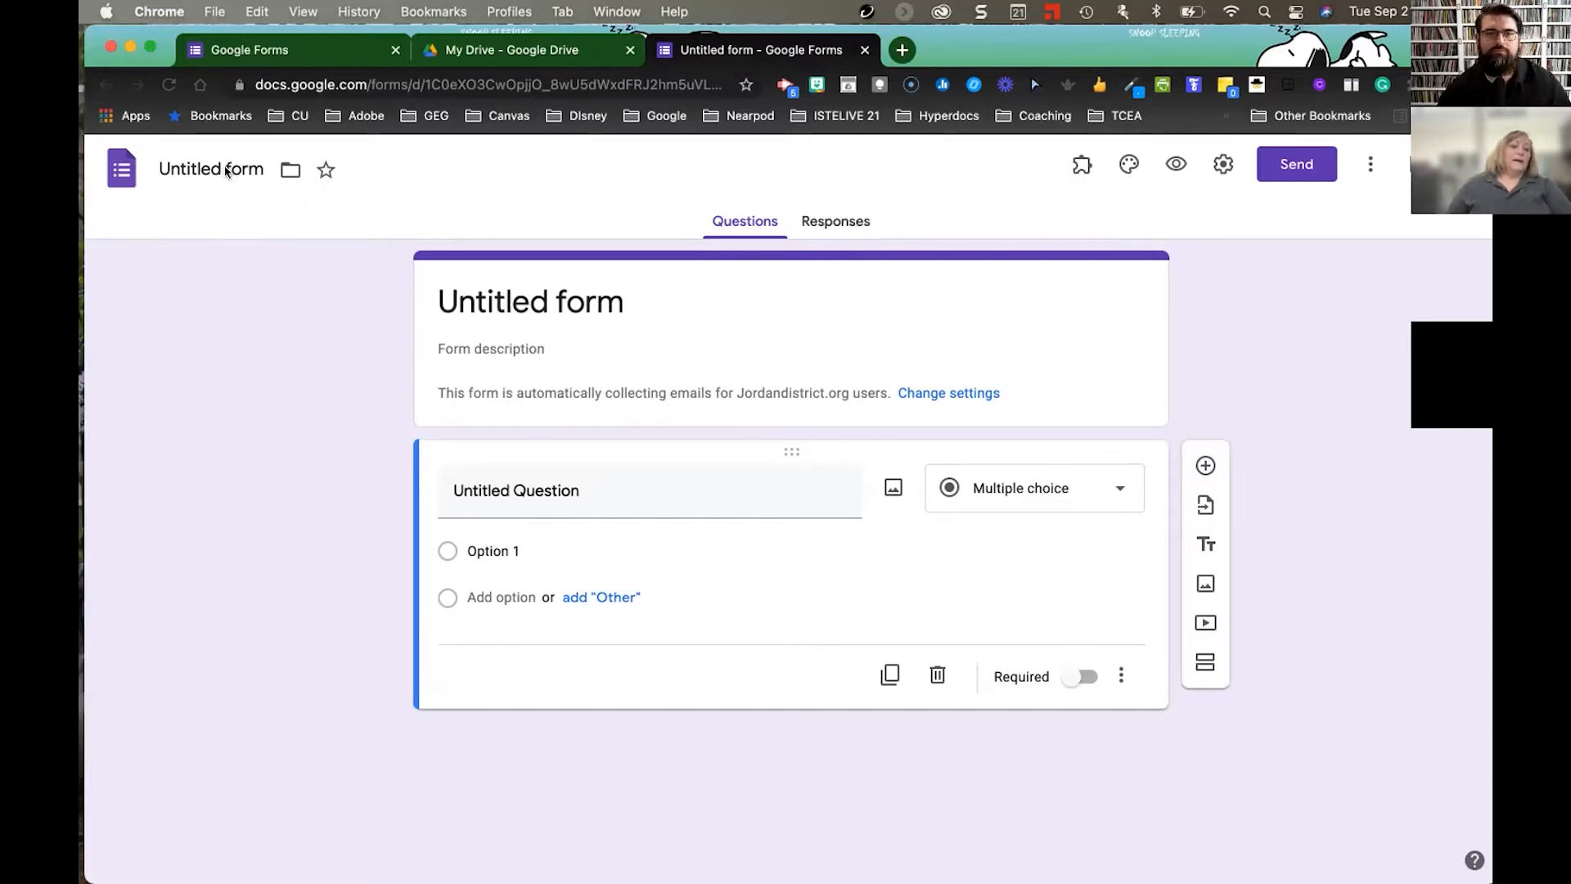
- Replace the 'Untitled form' title with 'Practice' so the file name also reads Practice
drag(226, 169, 159, 169)
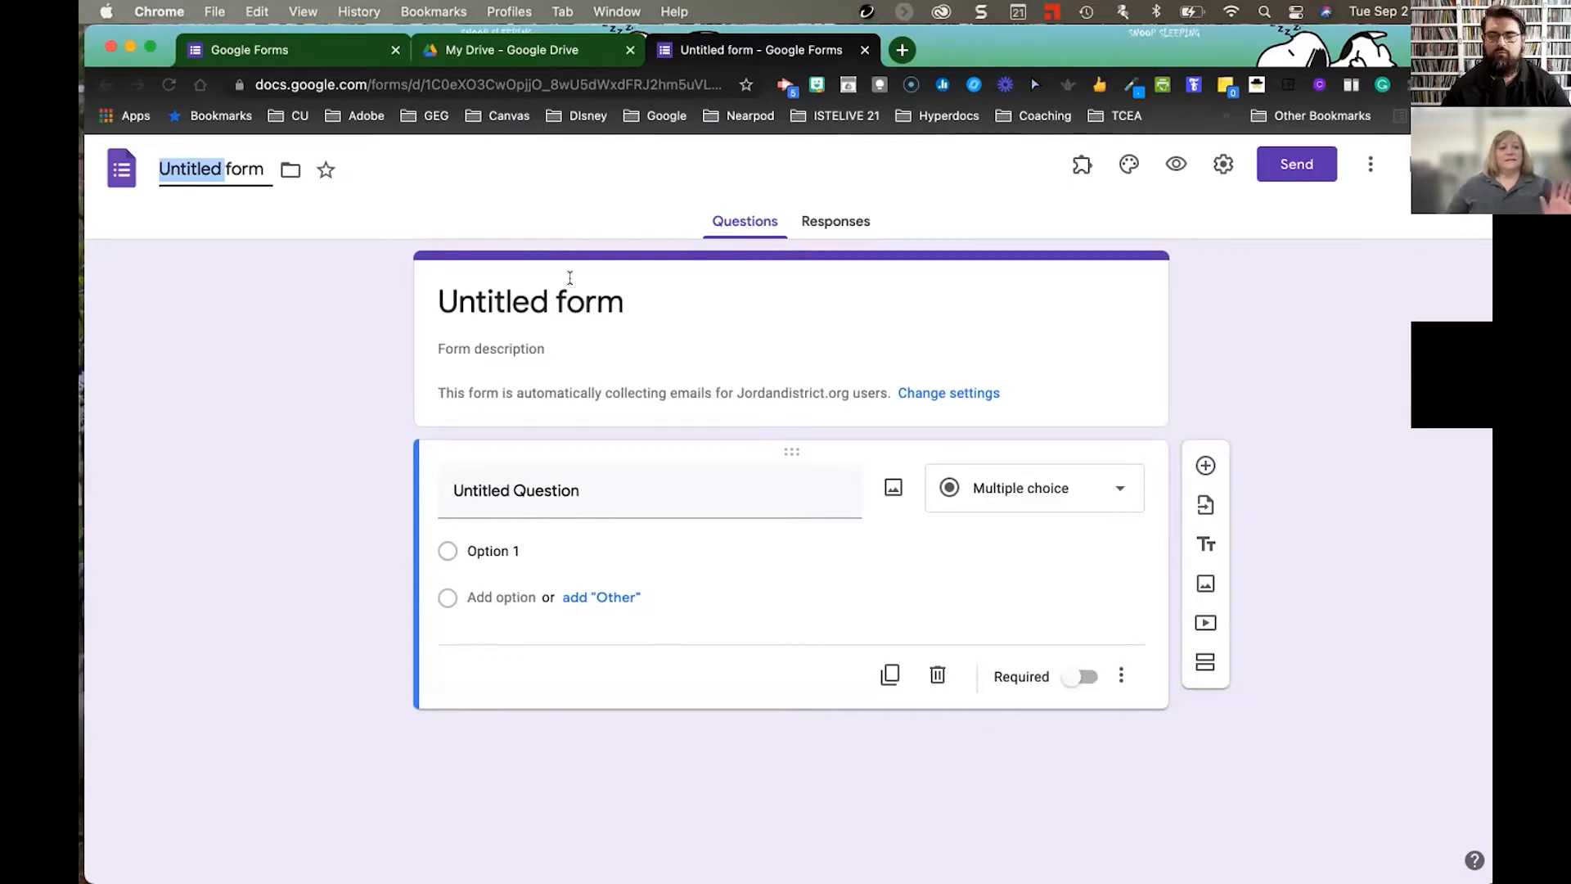
click(617, 302)
drag(626, 302, 406, 287)
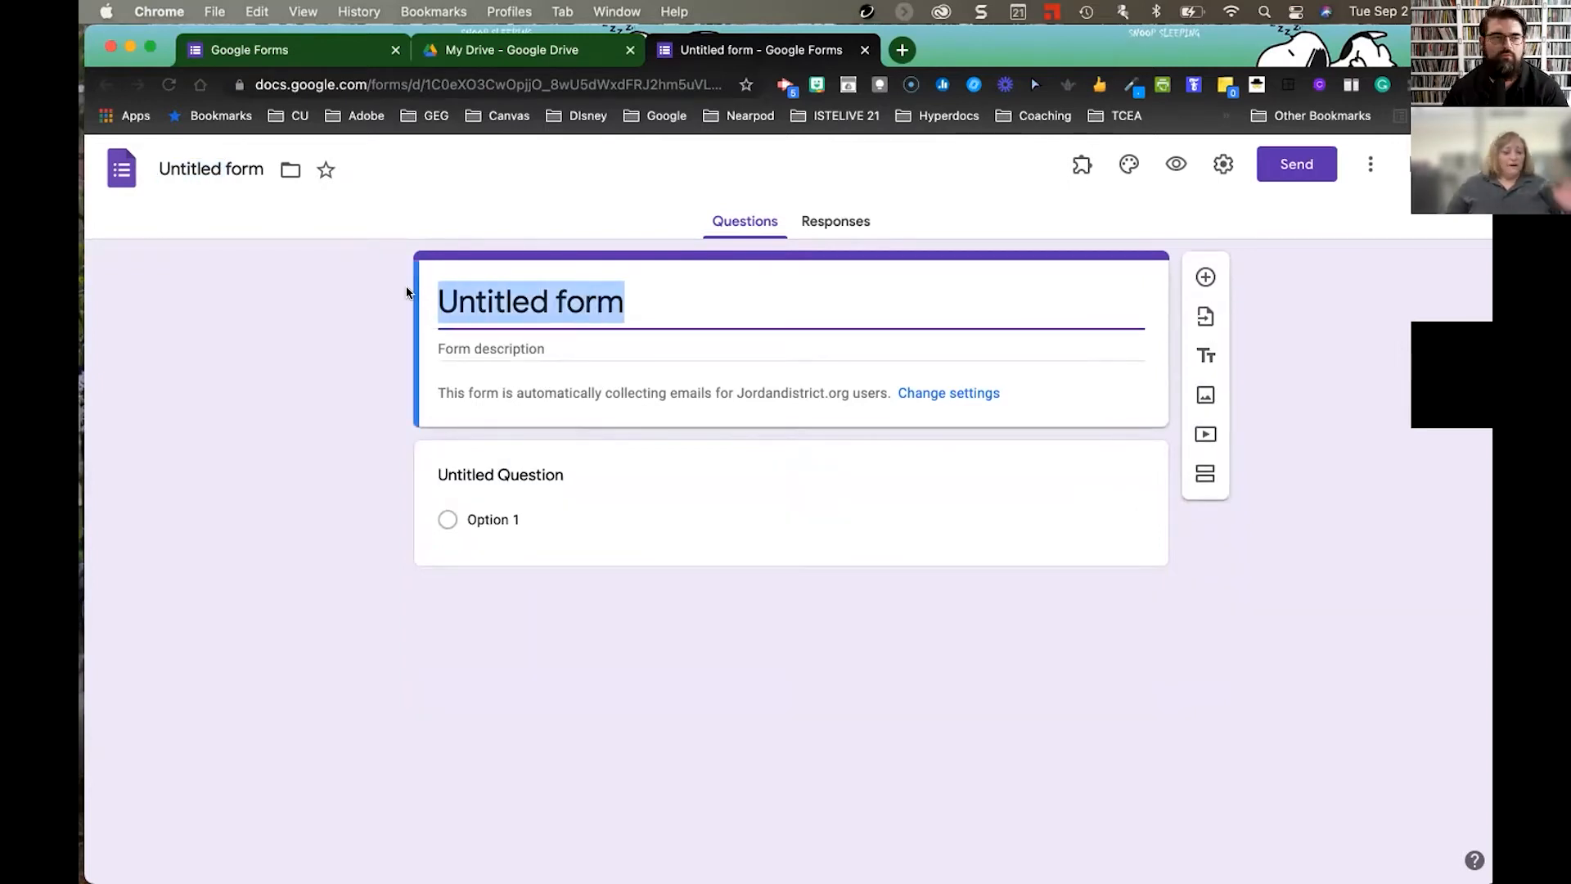
text(Practice)
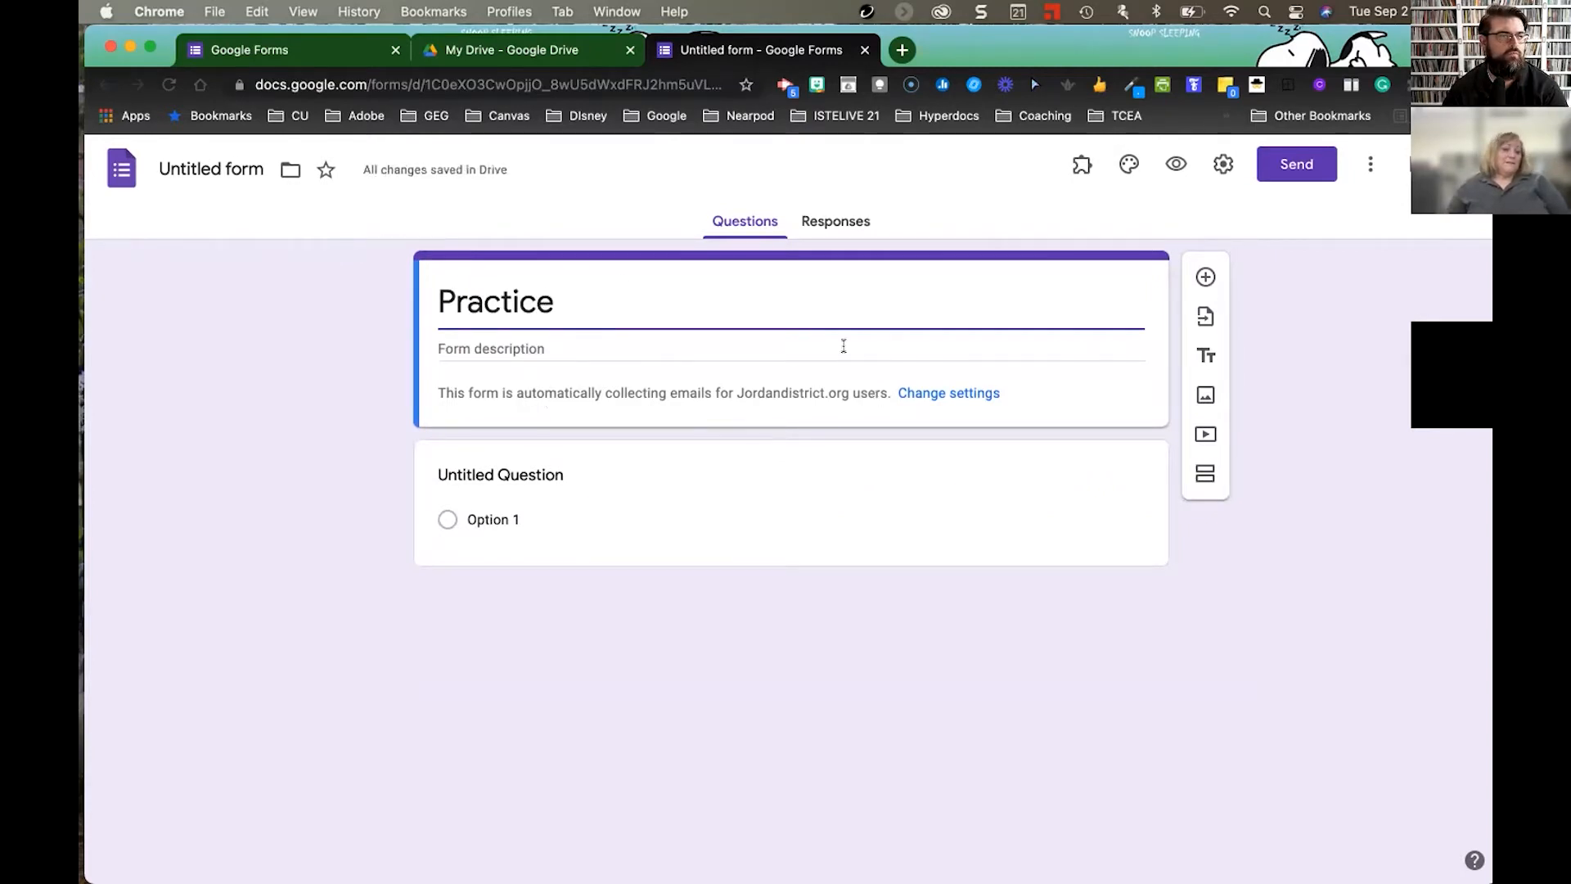
click(241, 168)
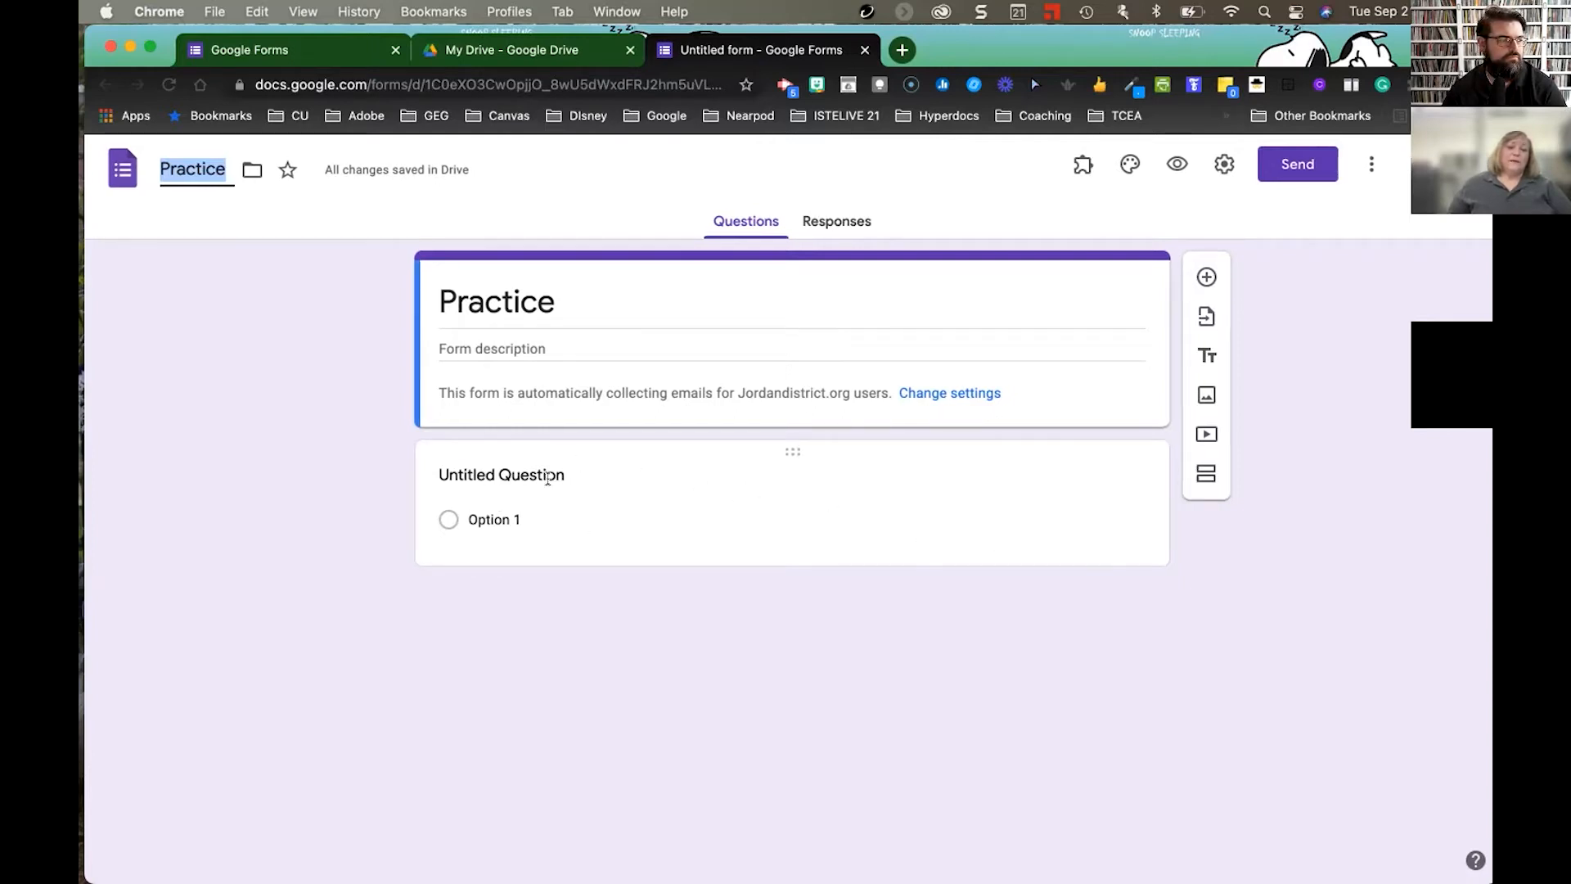
click(589, 496)
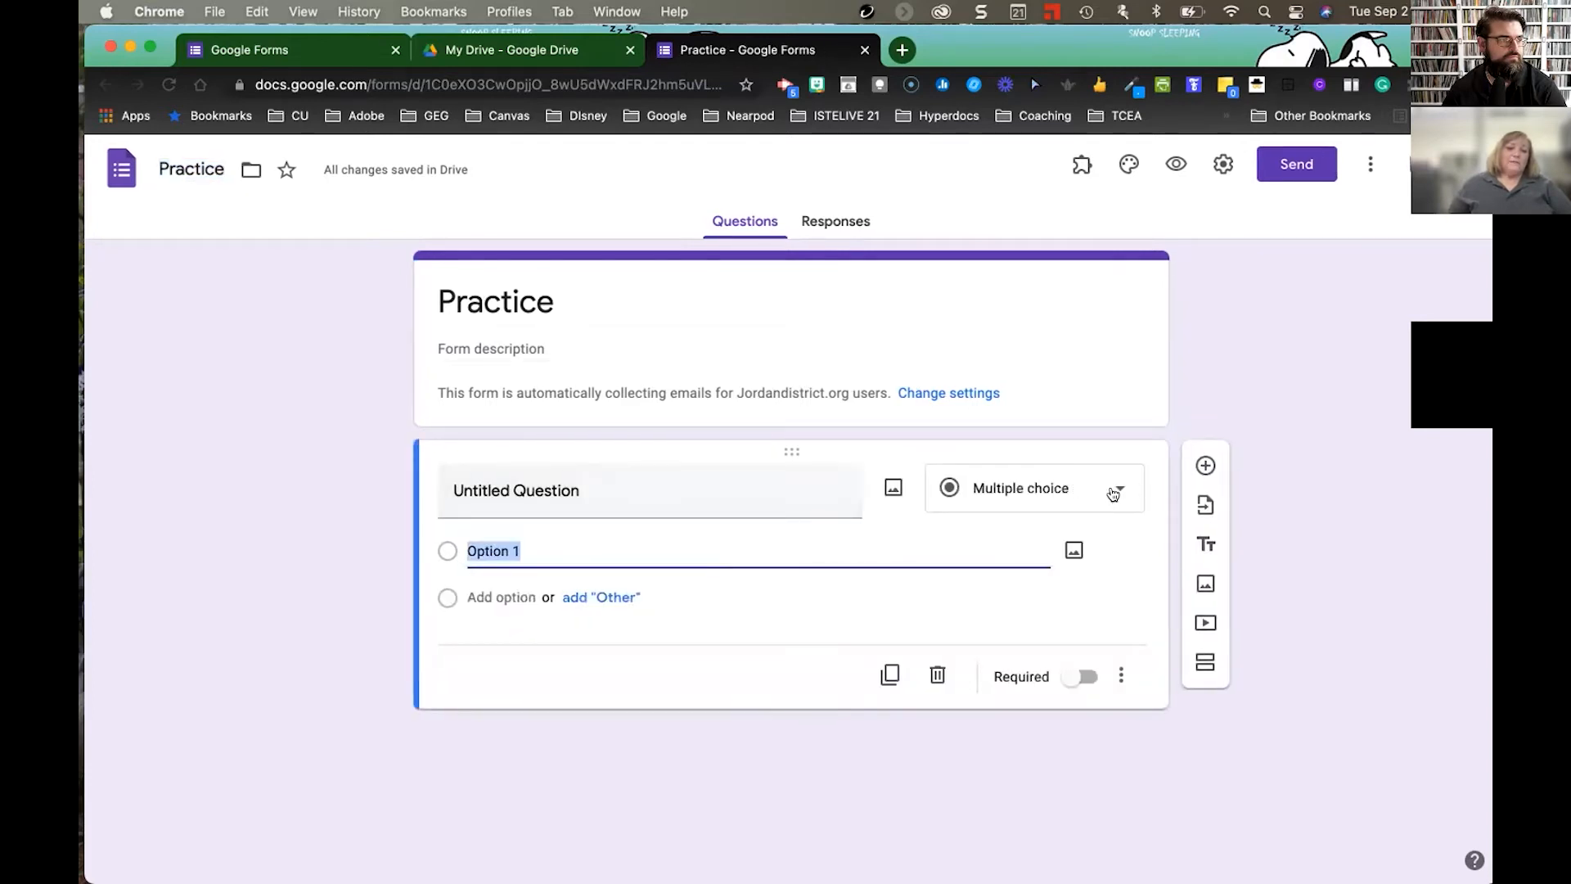
- Enter the first question's text as 'Do you like football?'
click(618, 494)
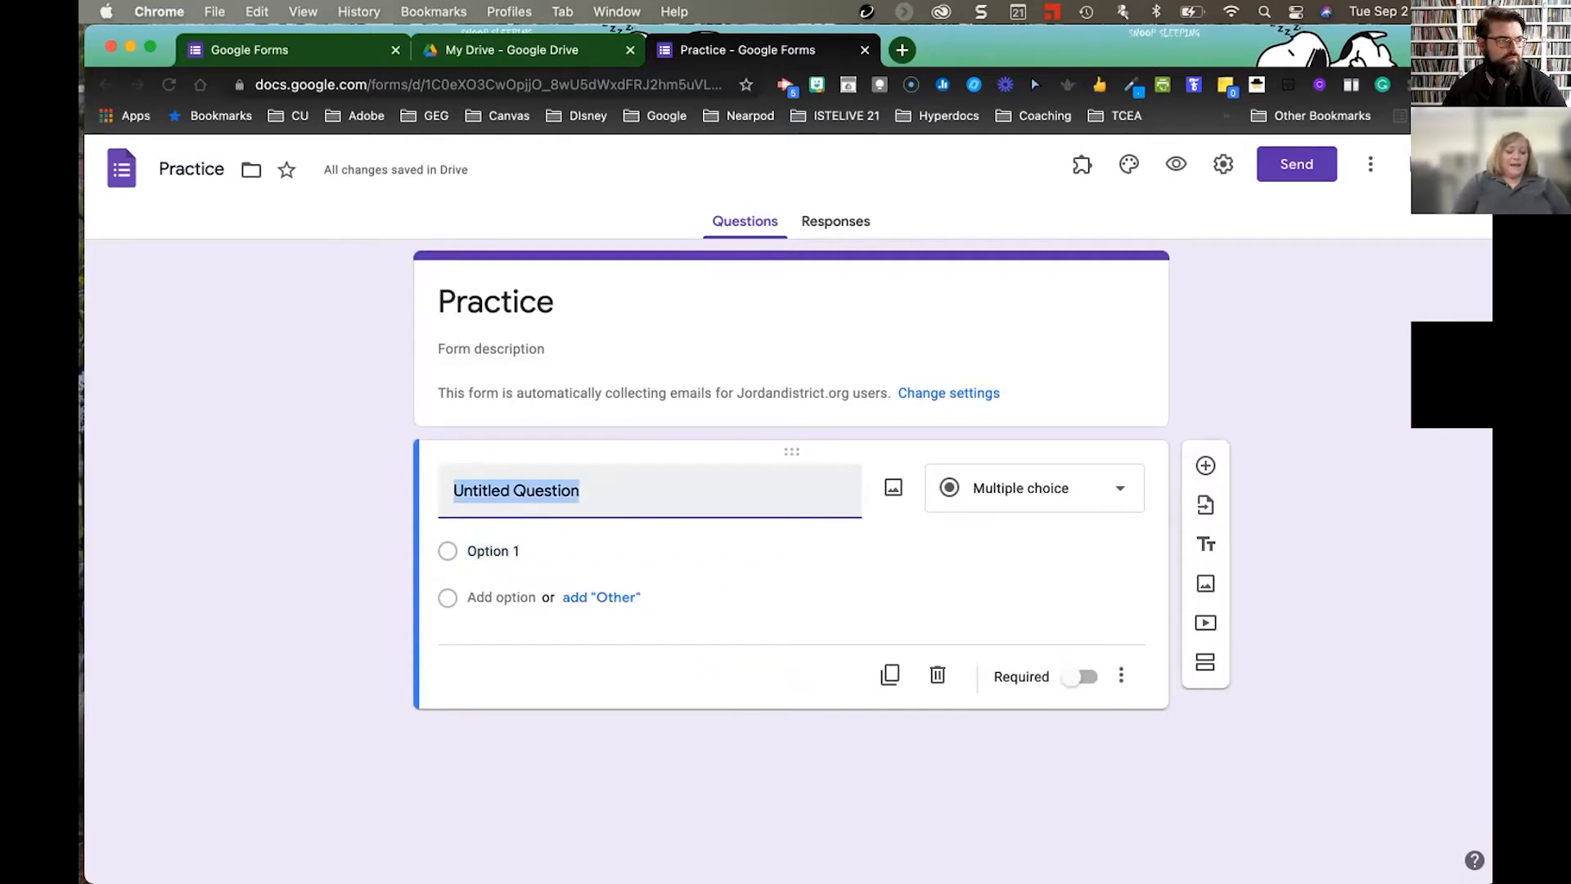
text(What is your favorite)
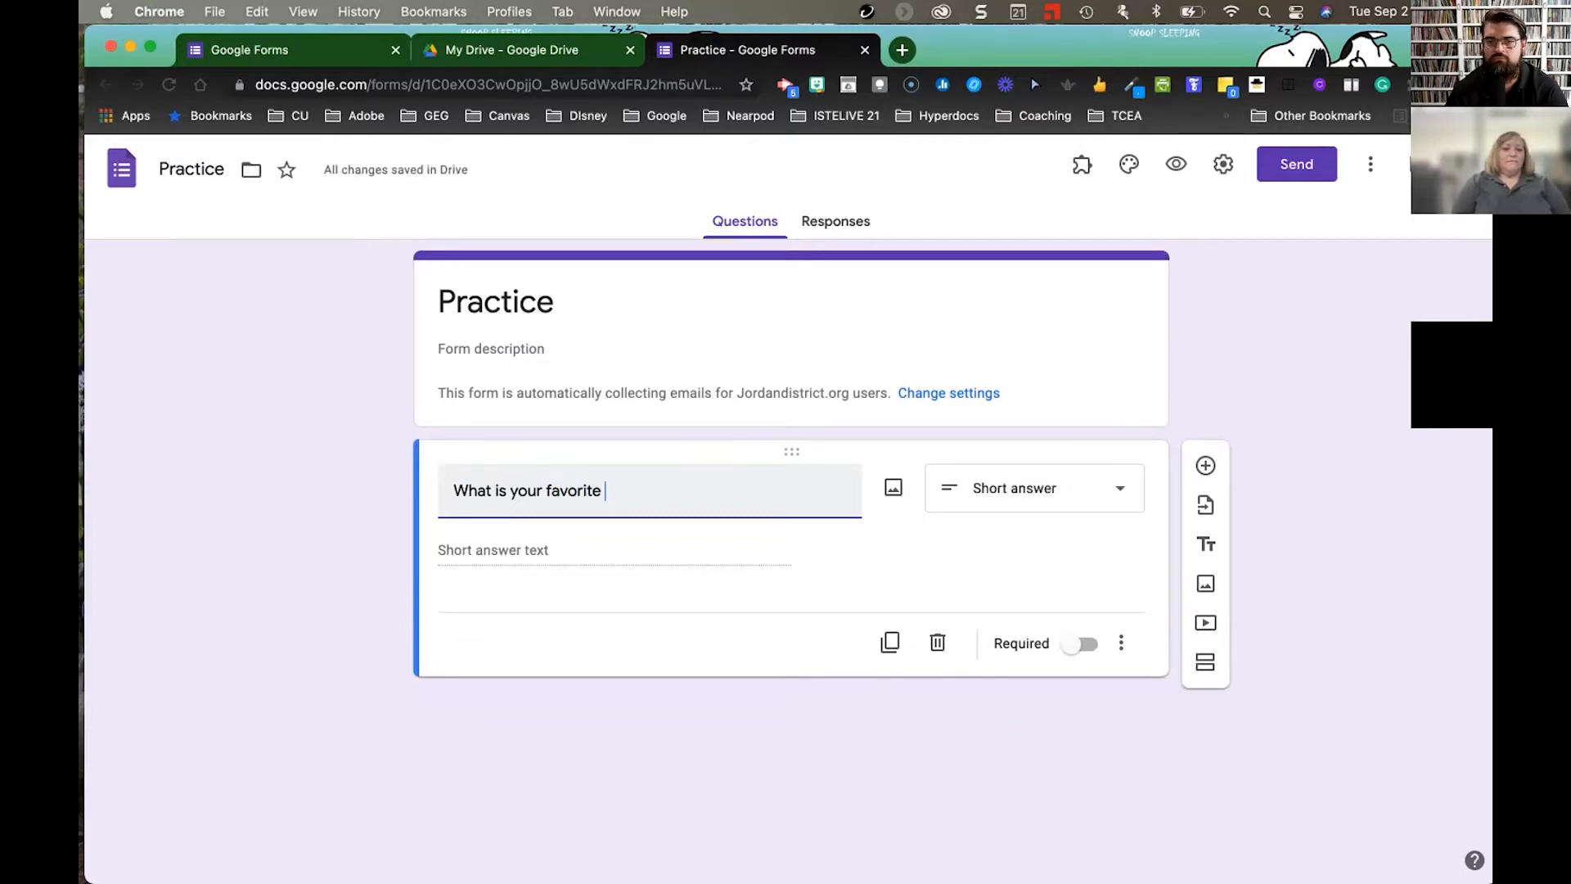
key(BackSpace)
key(BackSpace)
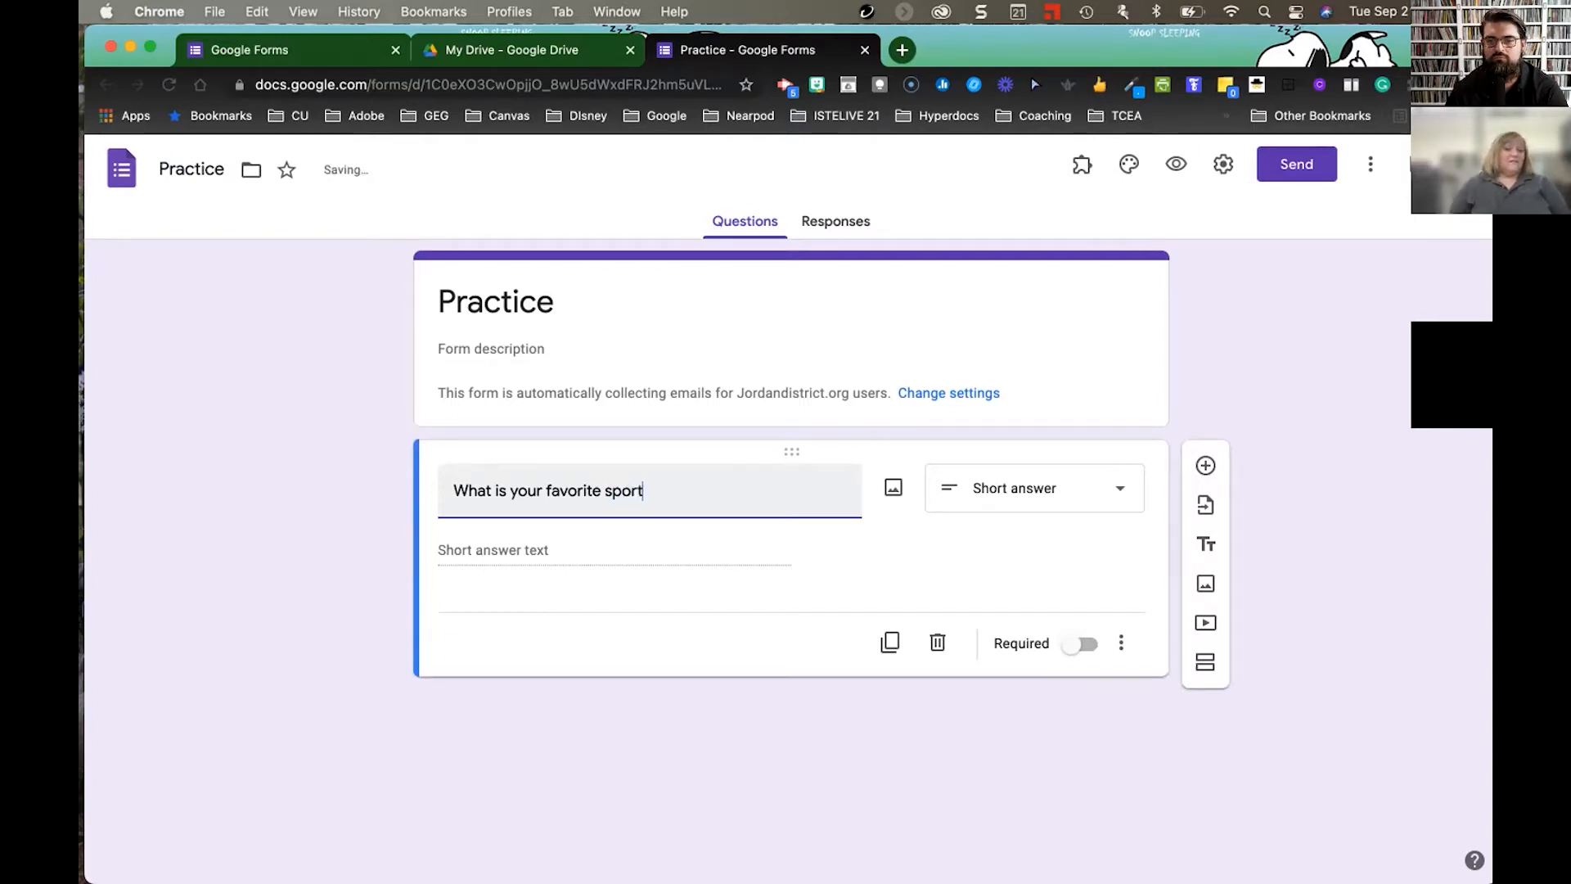
drag(654, 488, 443, 486)
text(DO )
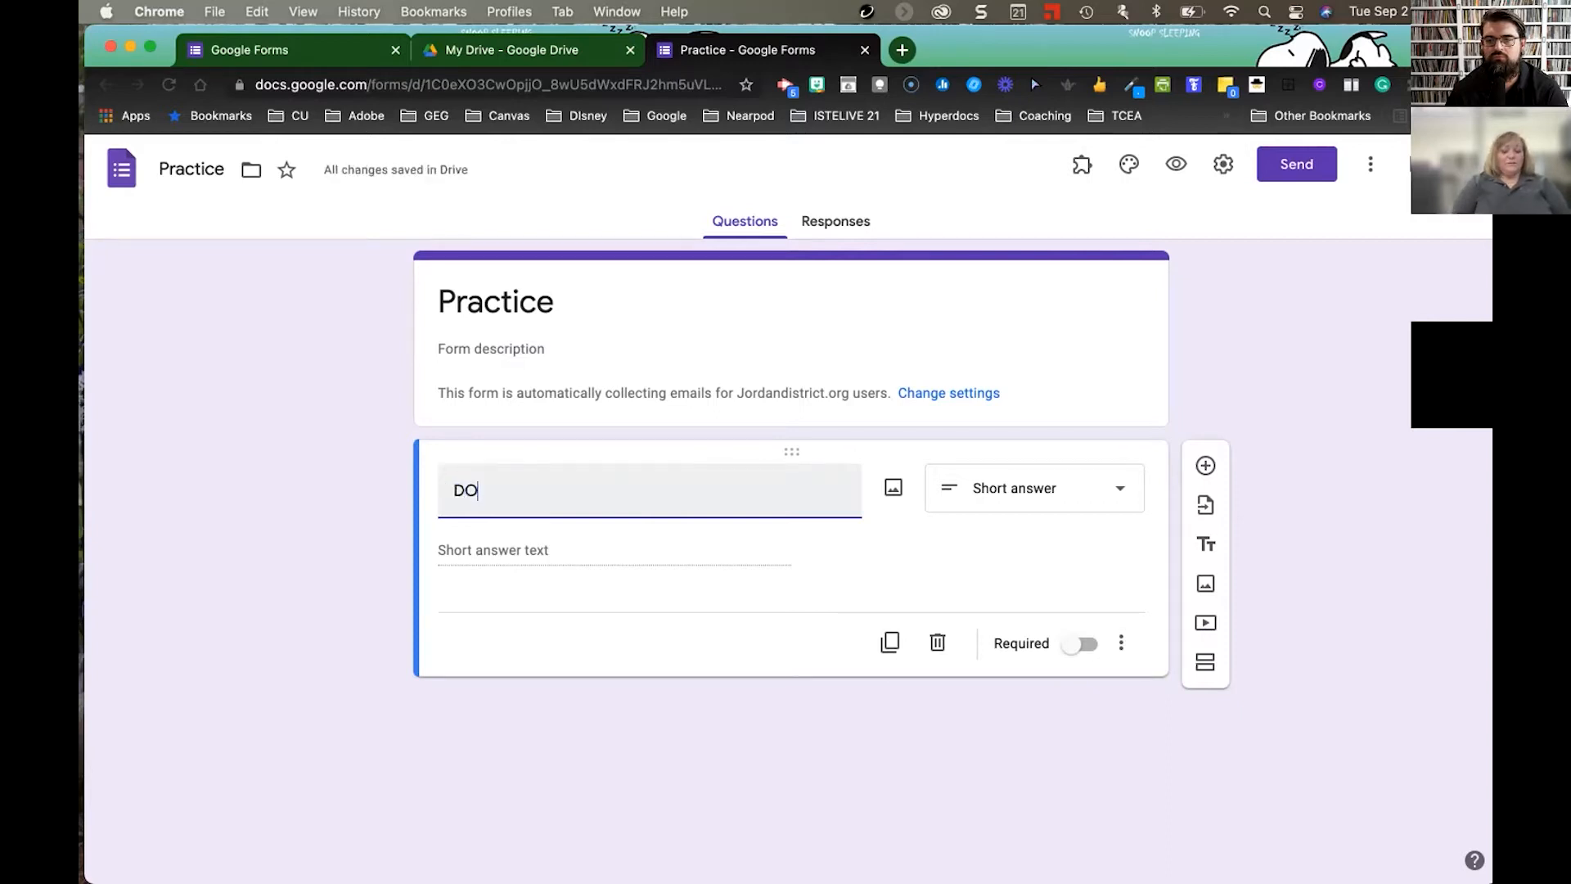
text(yiy)
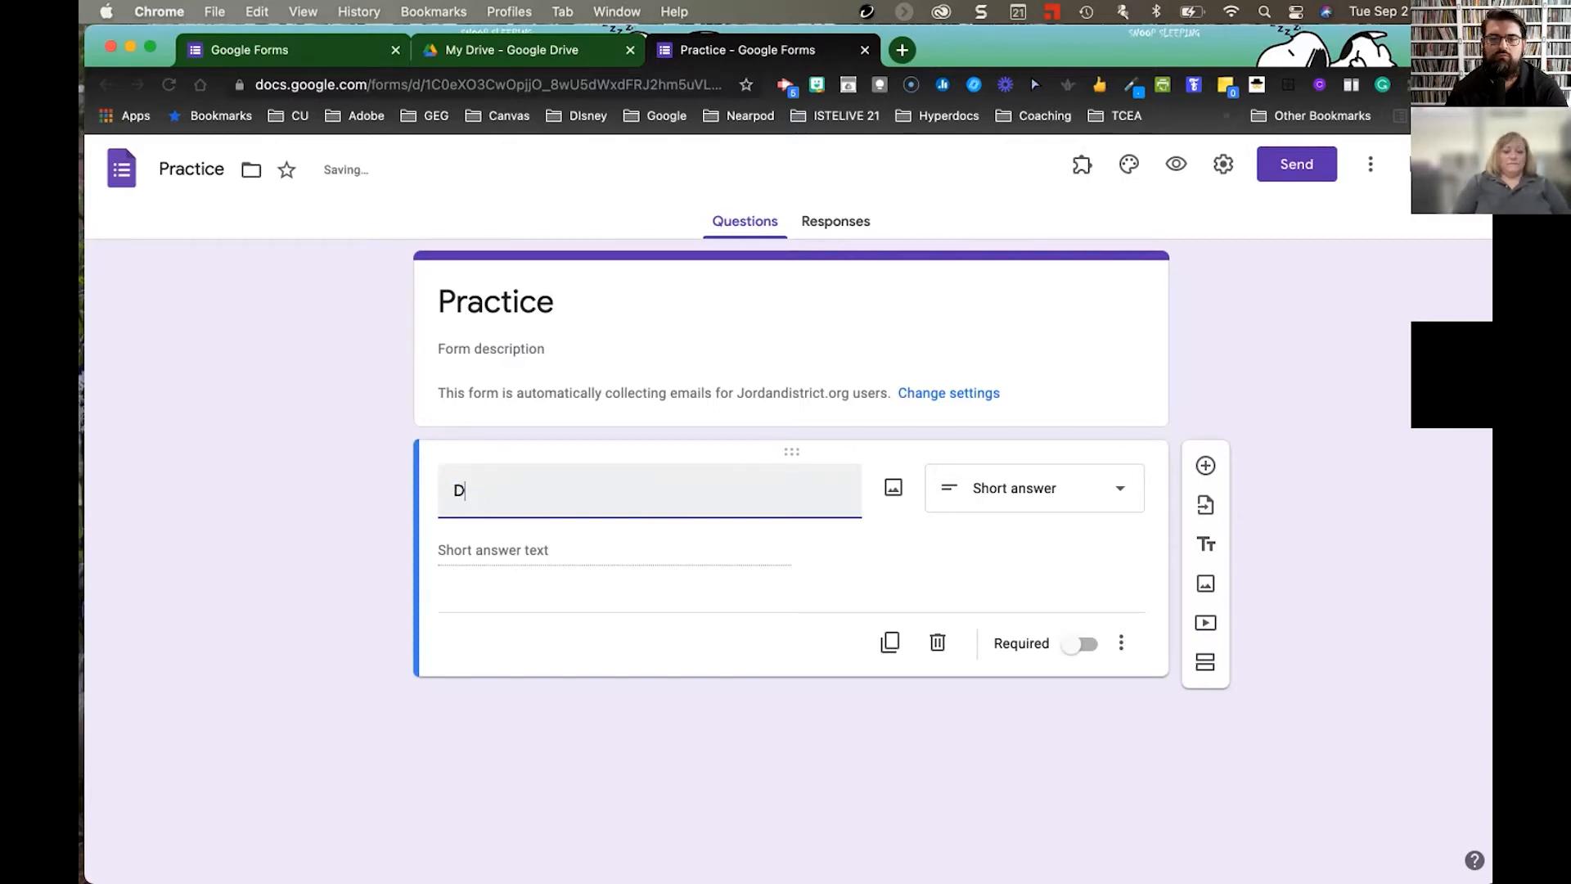
text( like foot)
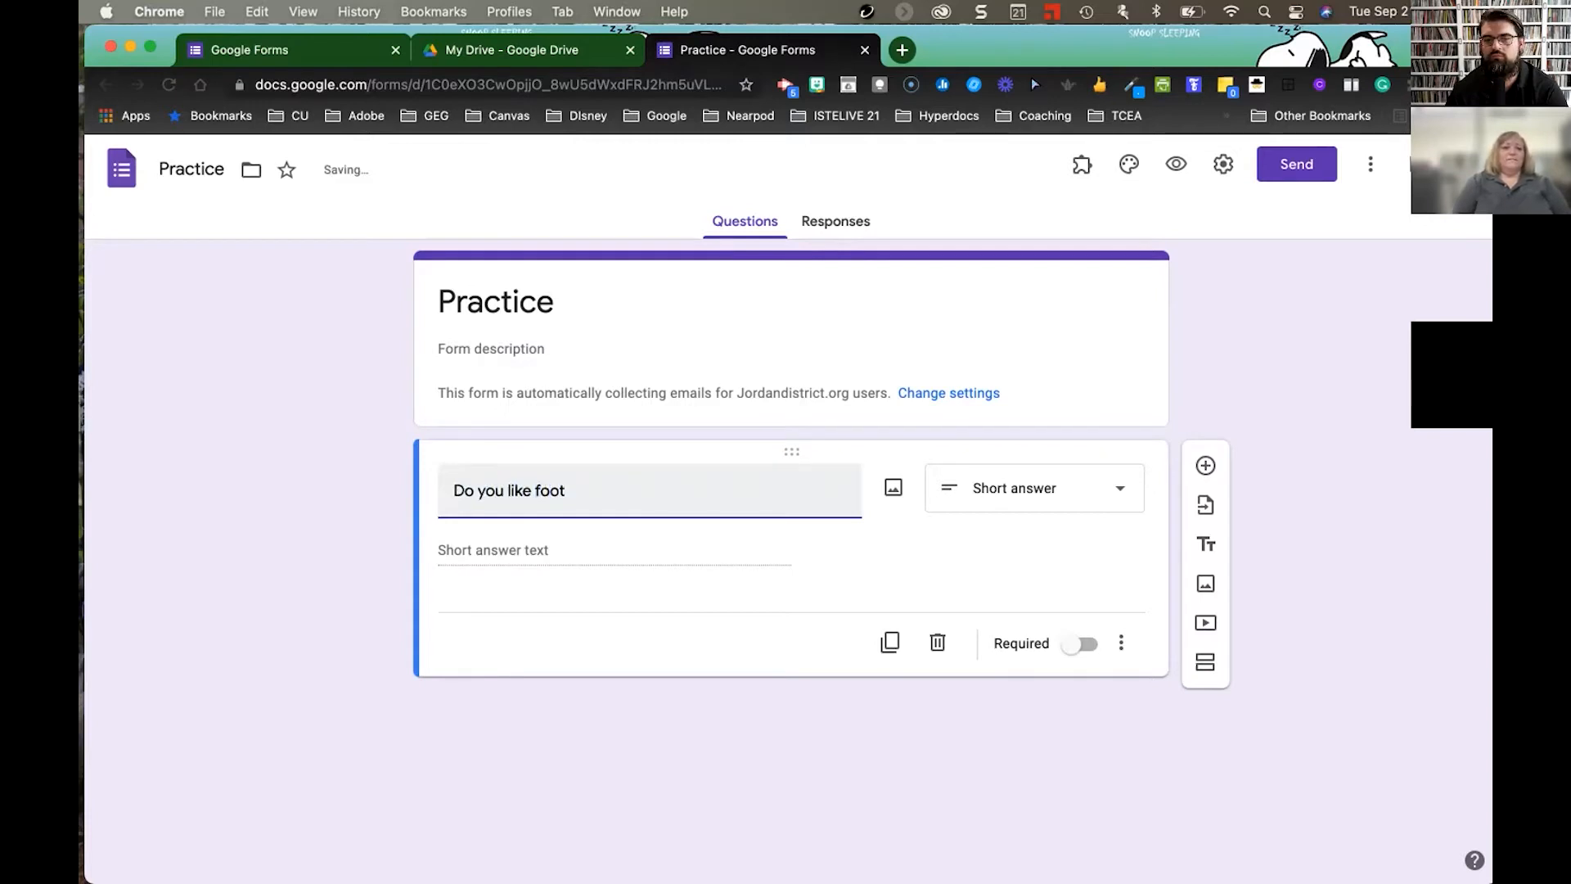
text(ball?)
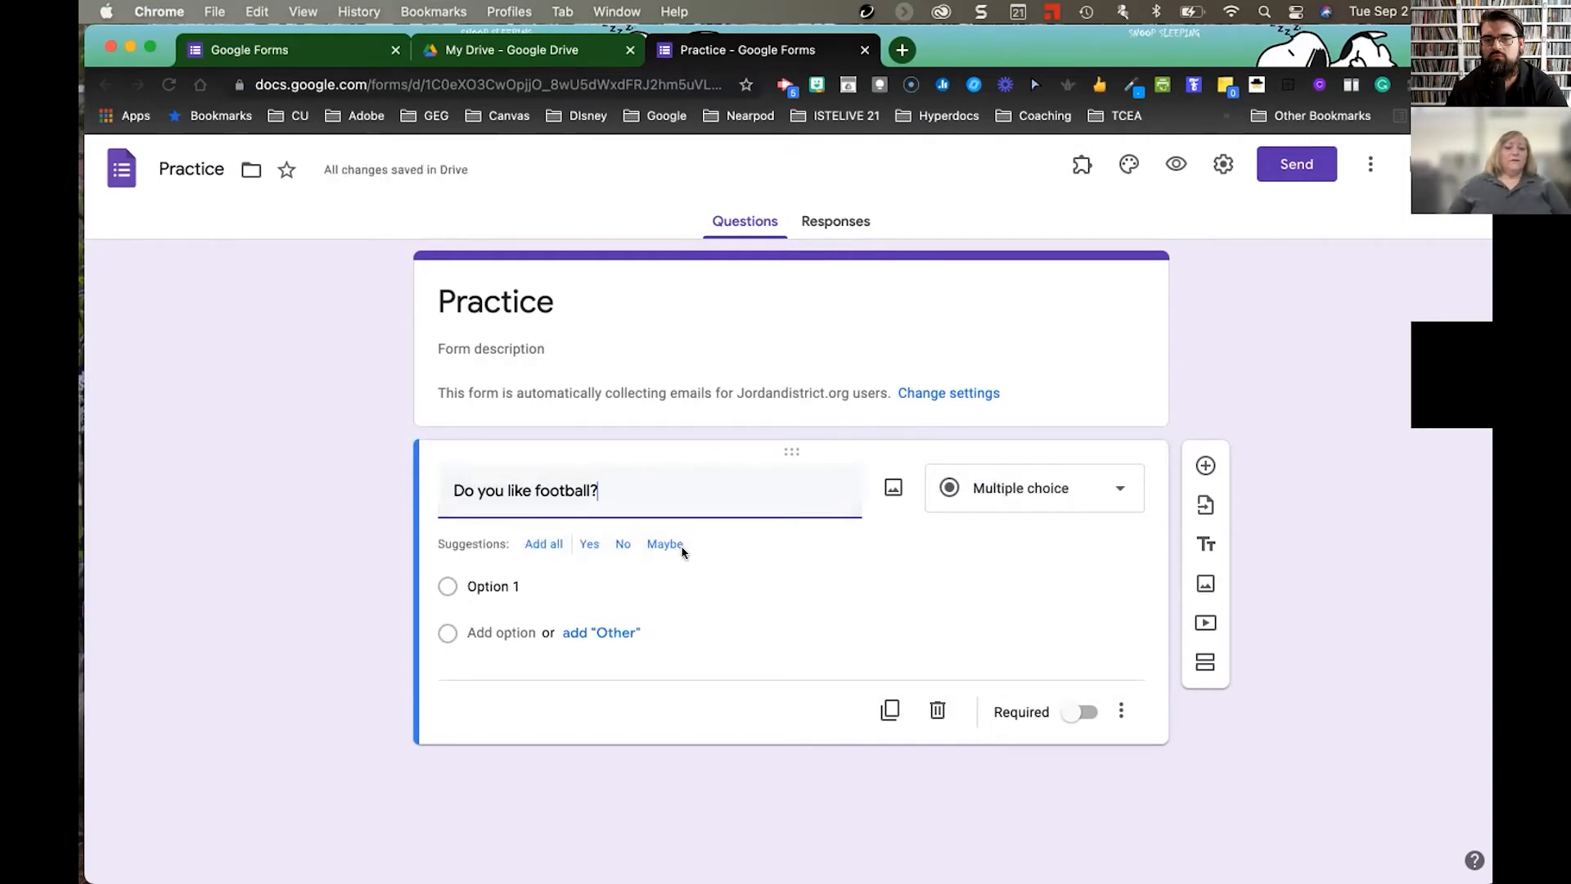
- Replace the first answer option with 'Yes'
click(491, 586)
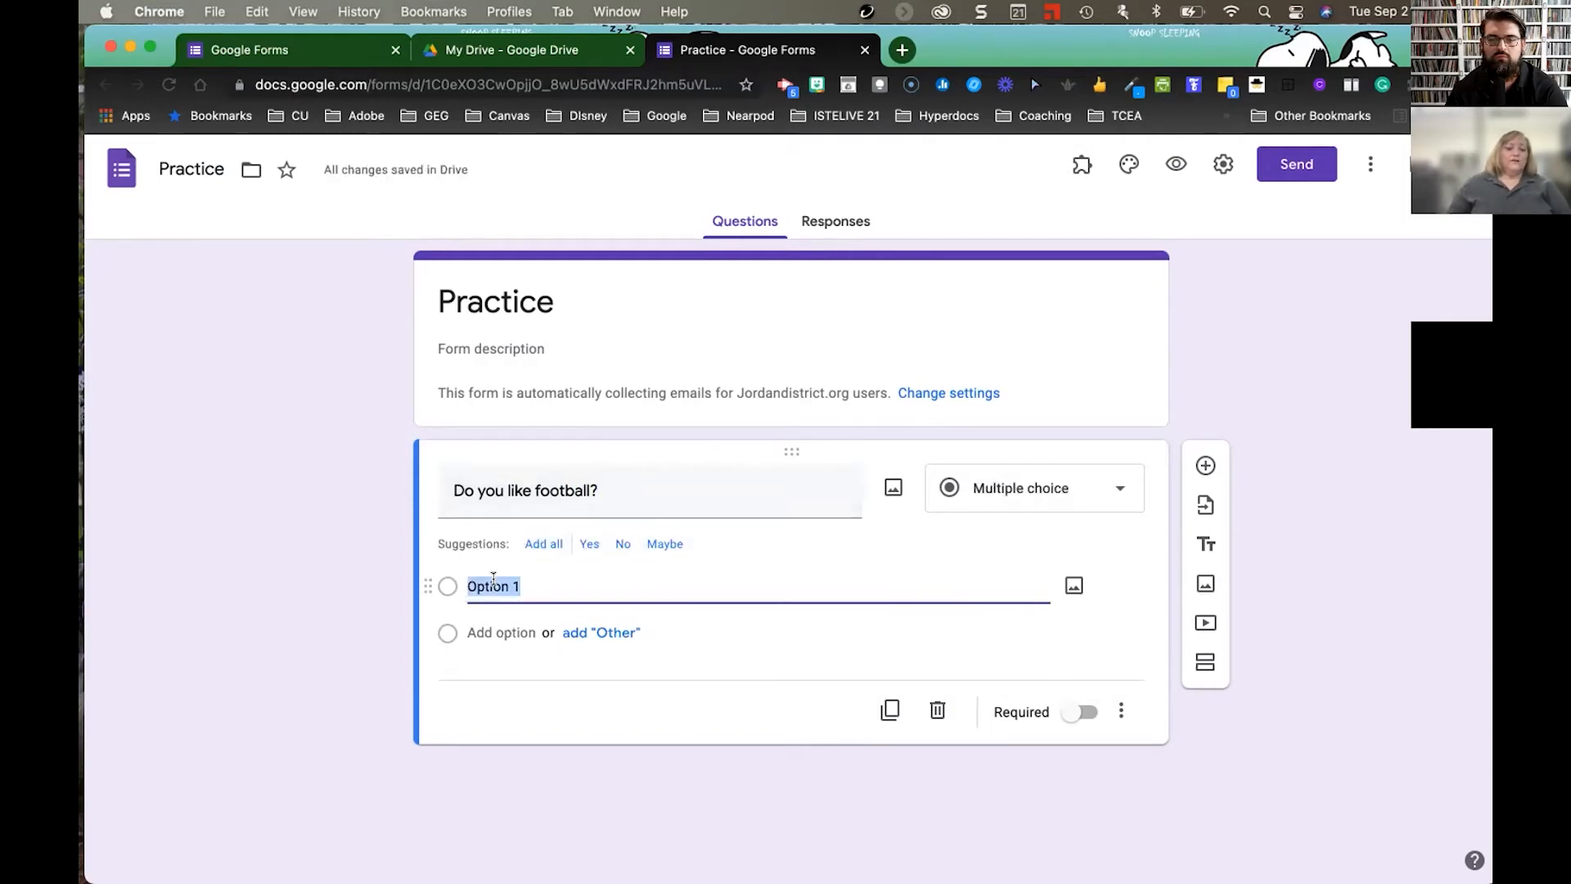
text(Yes)
click(547, 635)
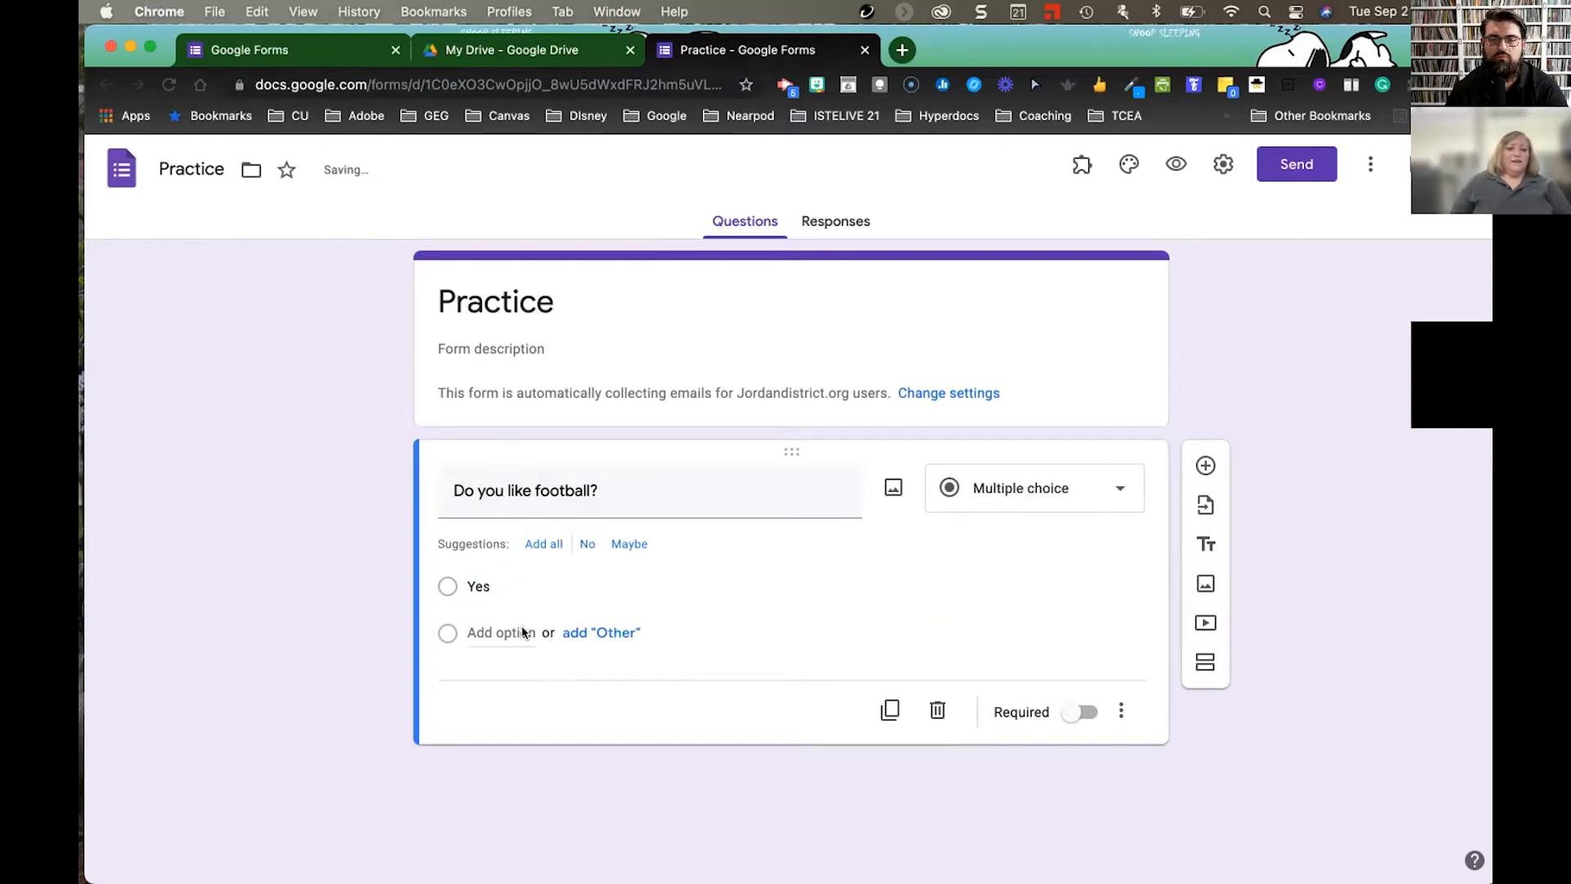
key(super+h)
mouse_move(579, 856)
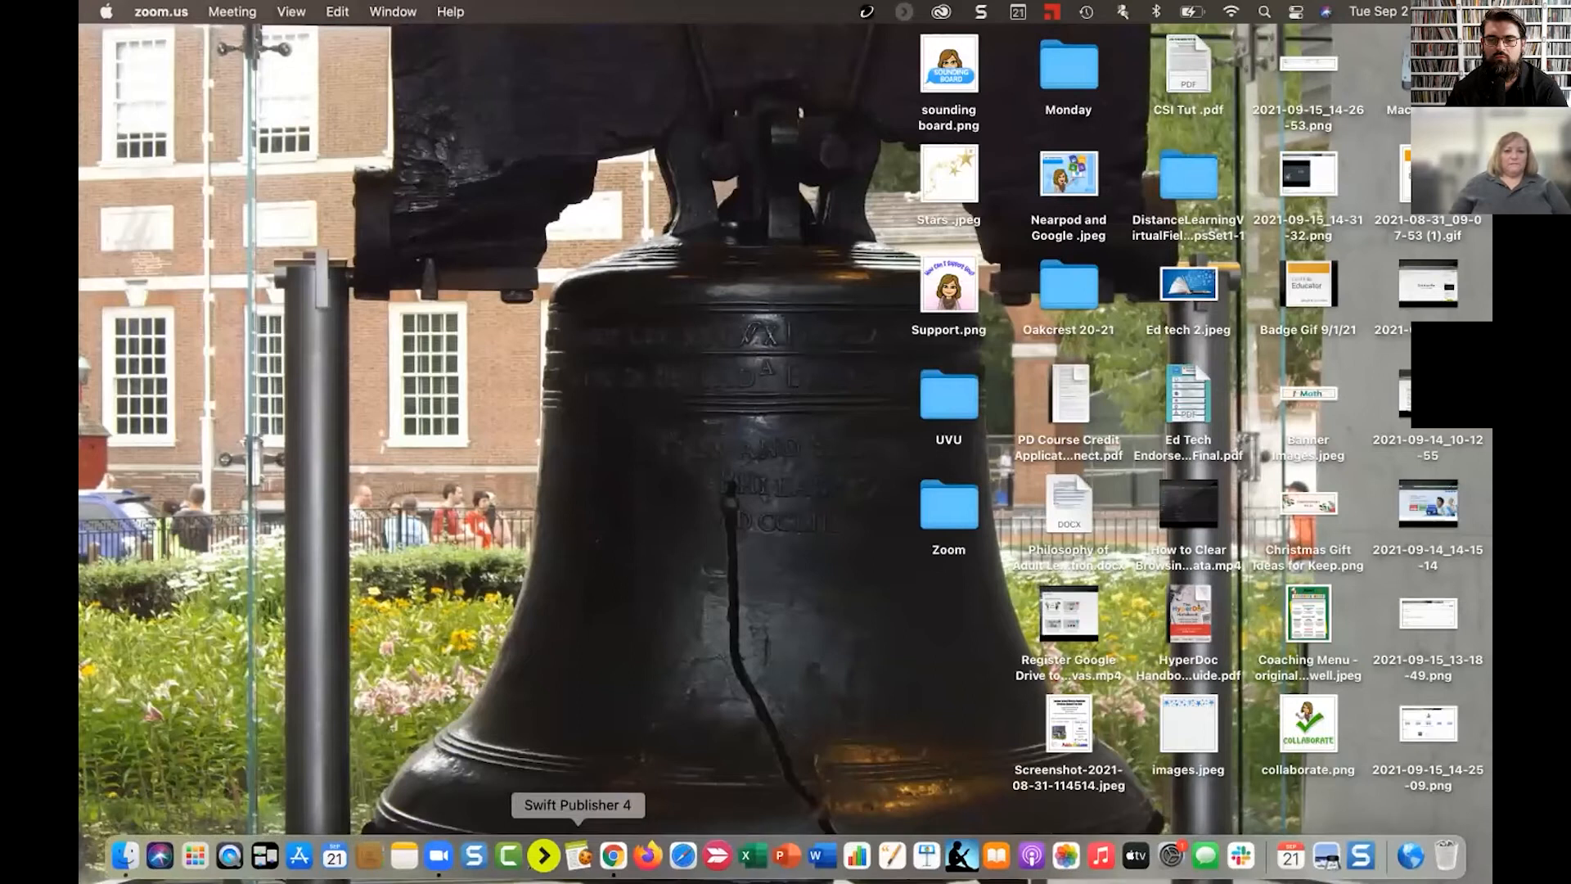
click(613, 856)
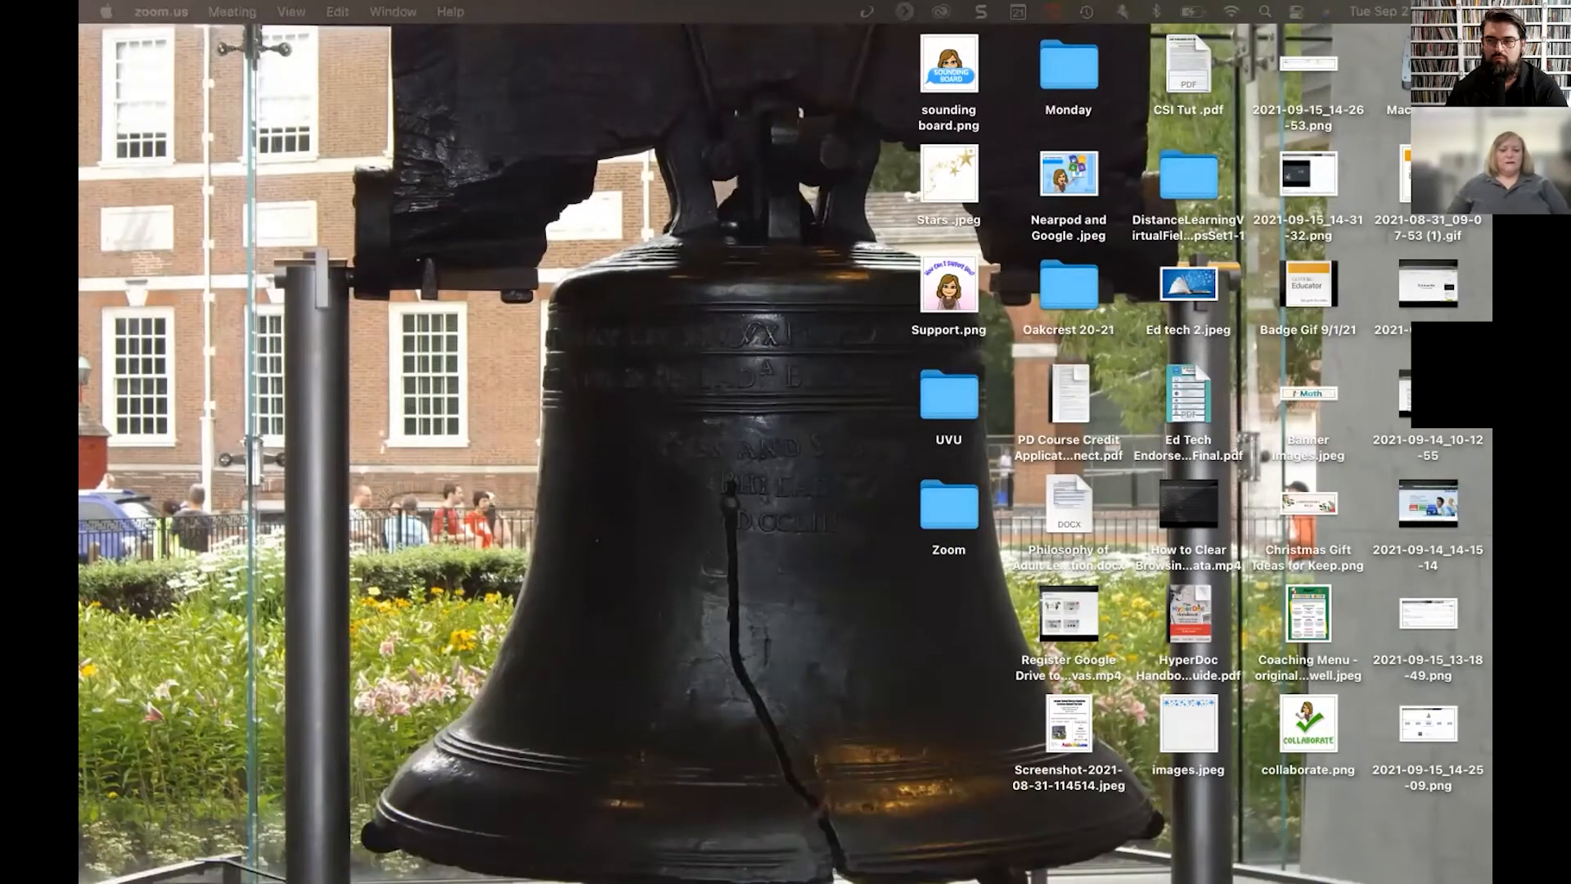
mouse_move(615, 856)
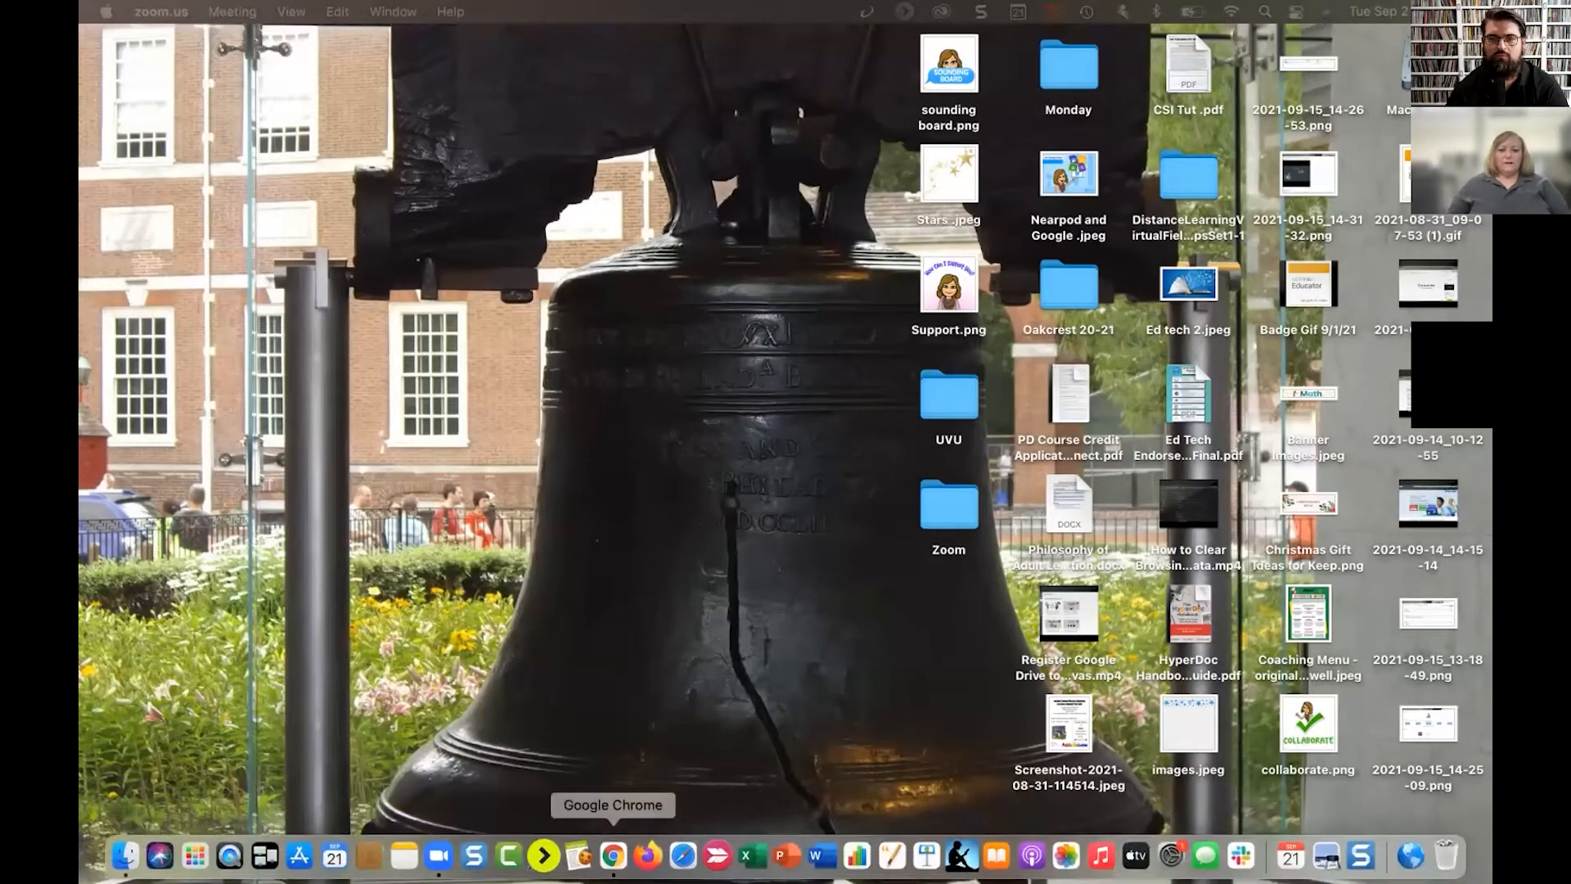
click(616, 856)
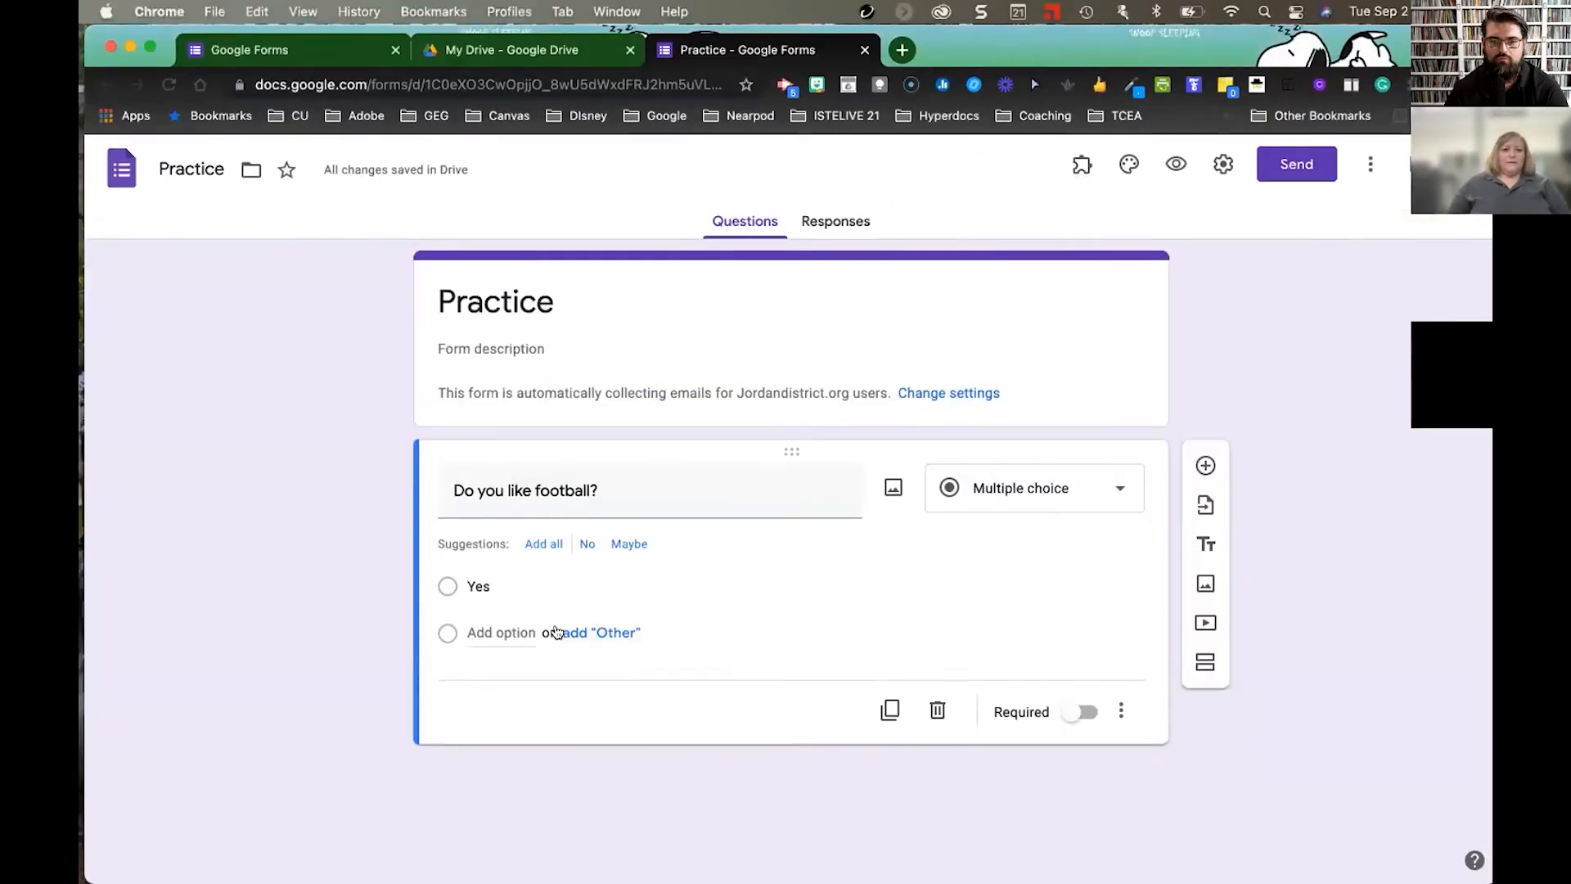
- Add a second answer 'No' and keep the question type as Multiple choice
double_click(518, 583)
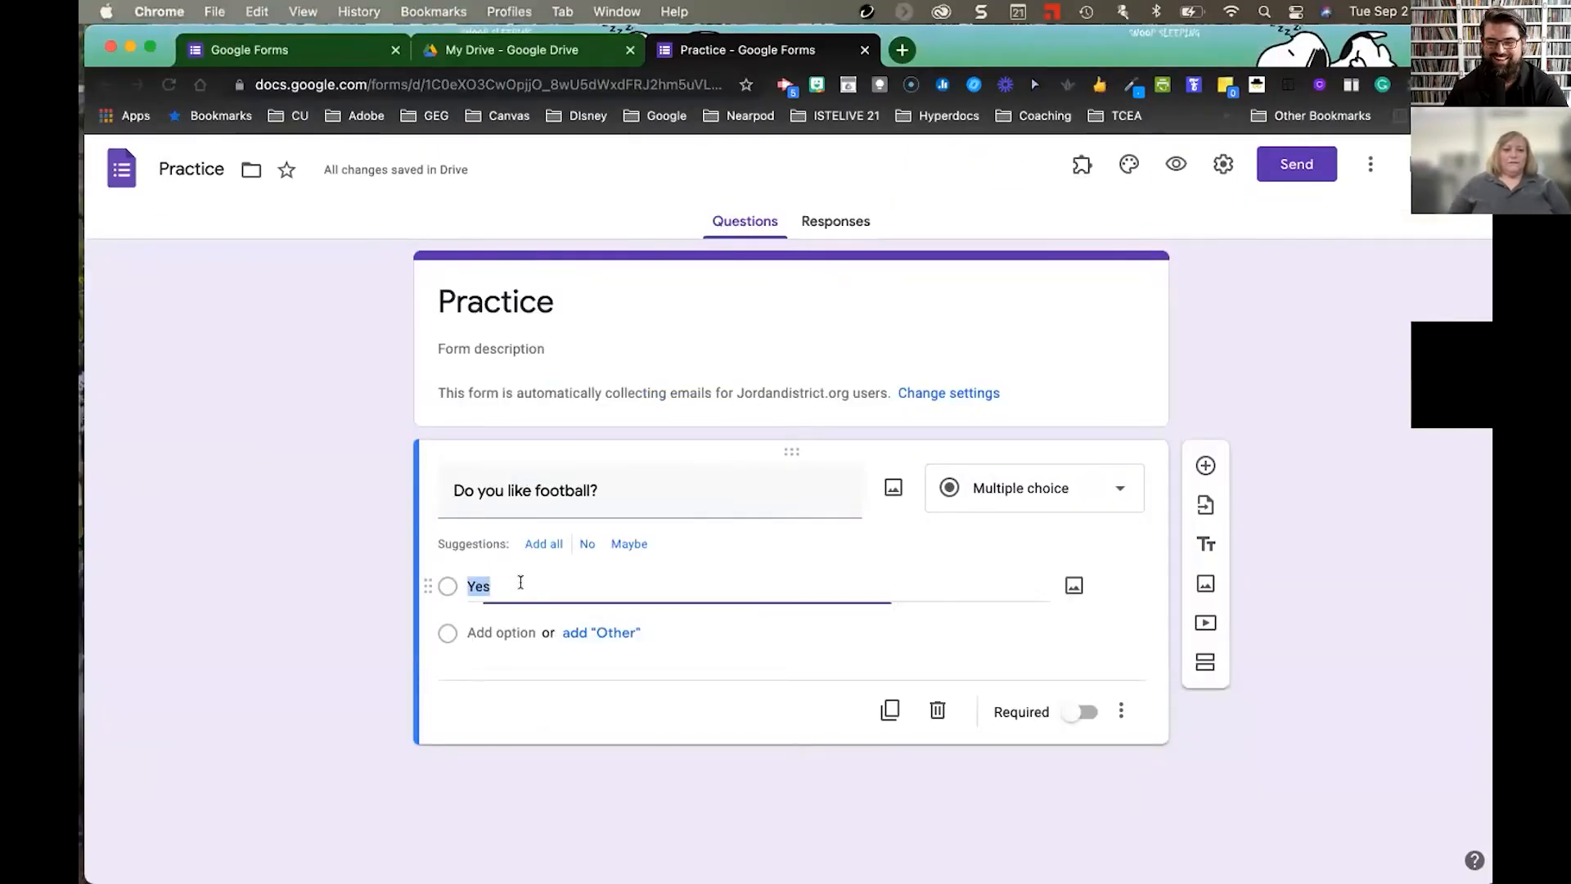
key(Return)
text(No)
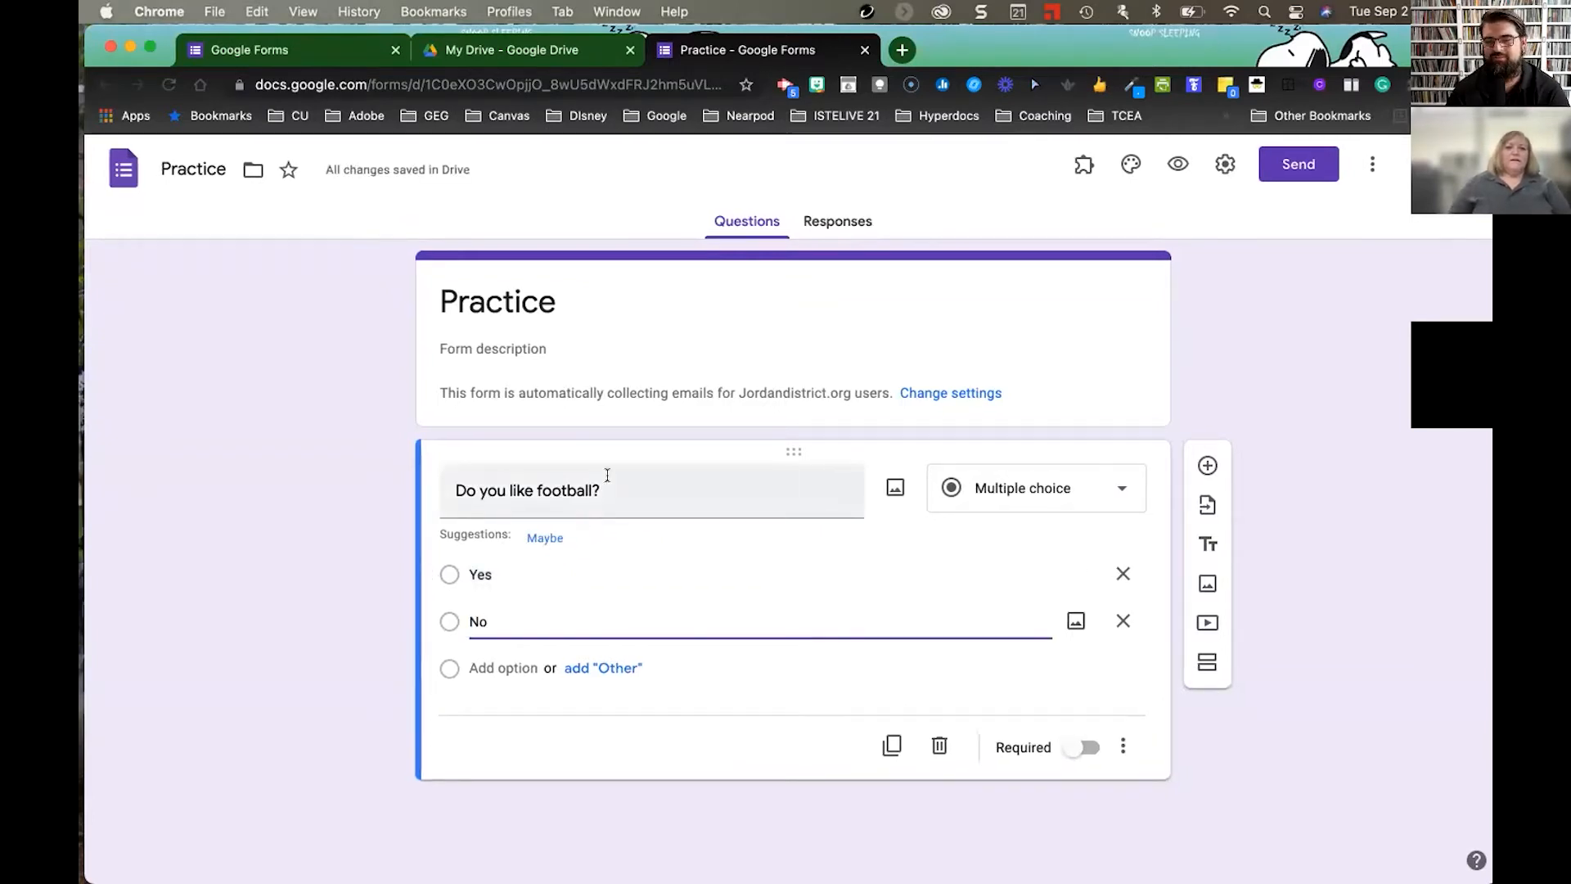
click(1051, 490)
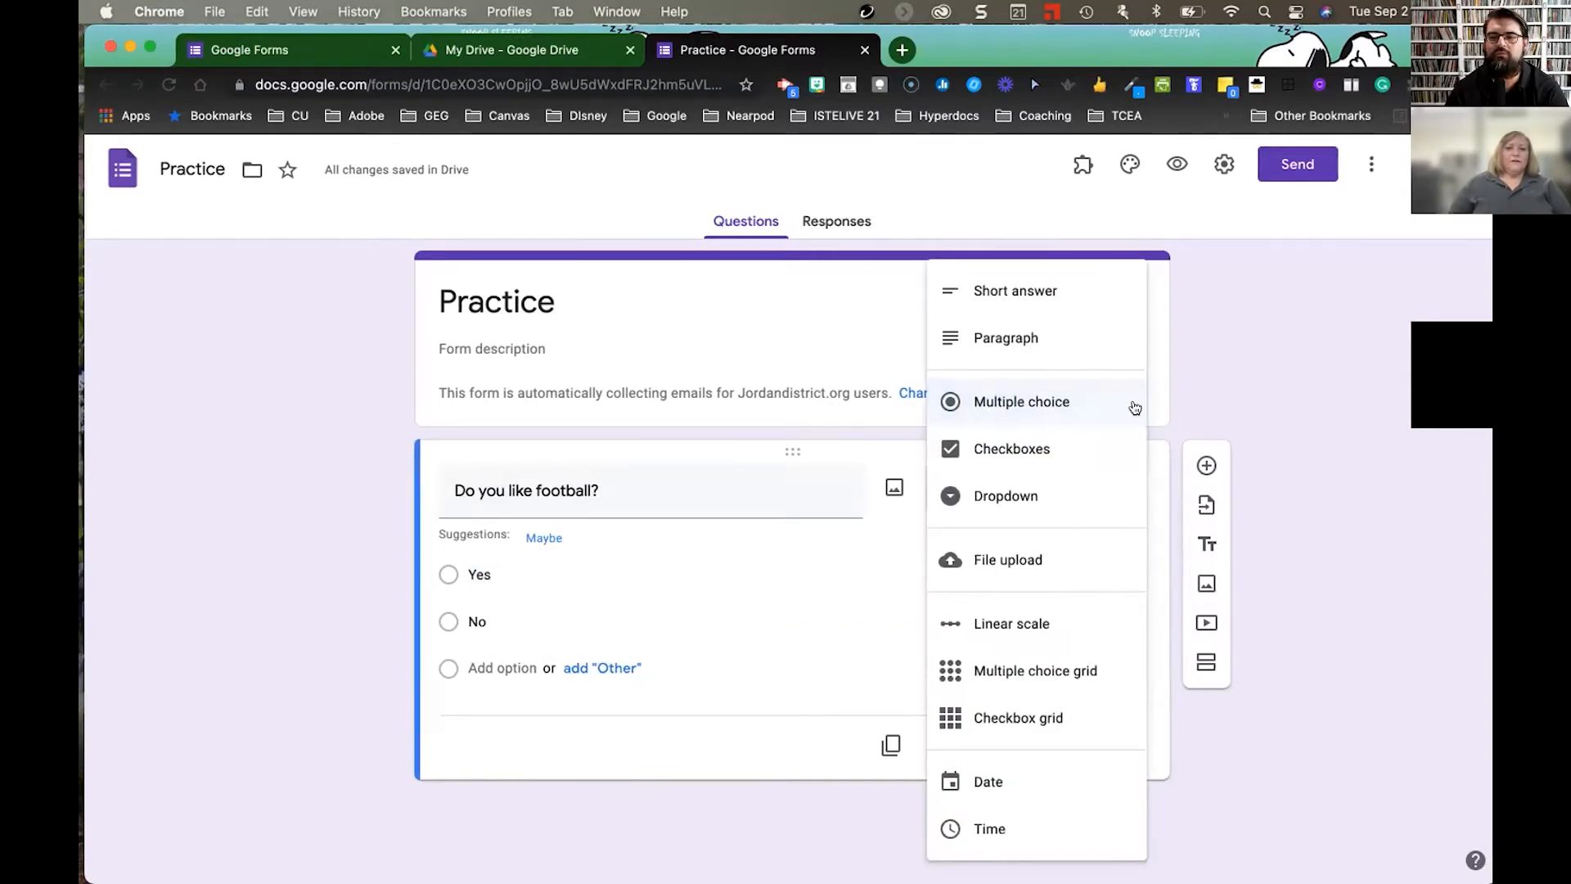
click(1204, 382)
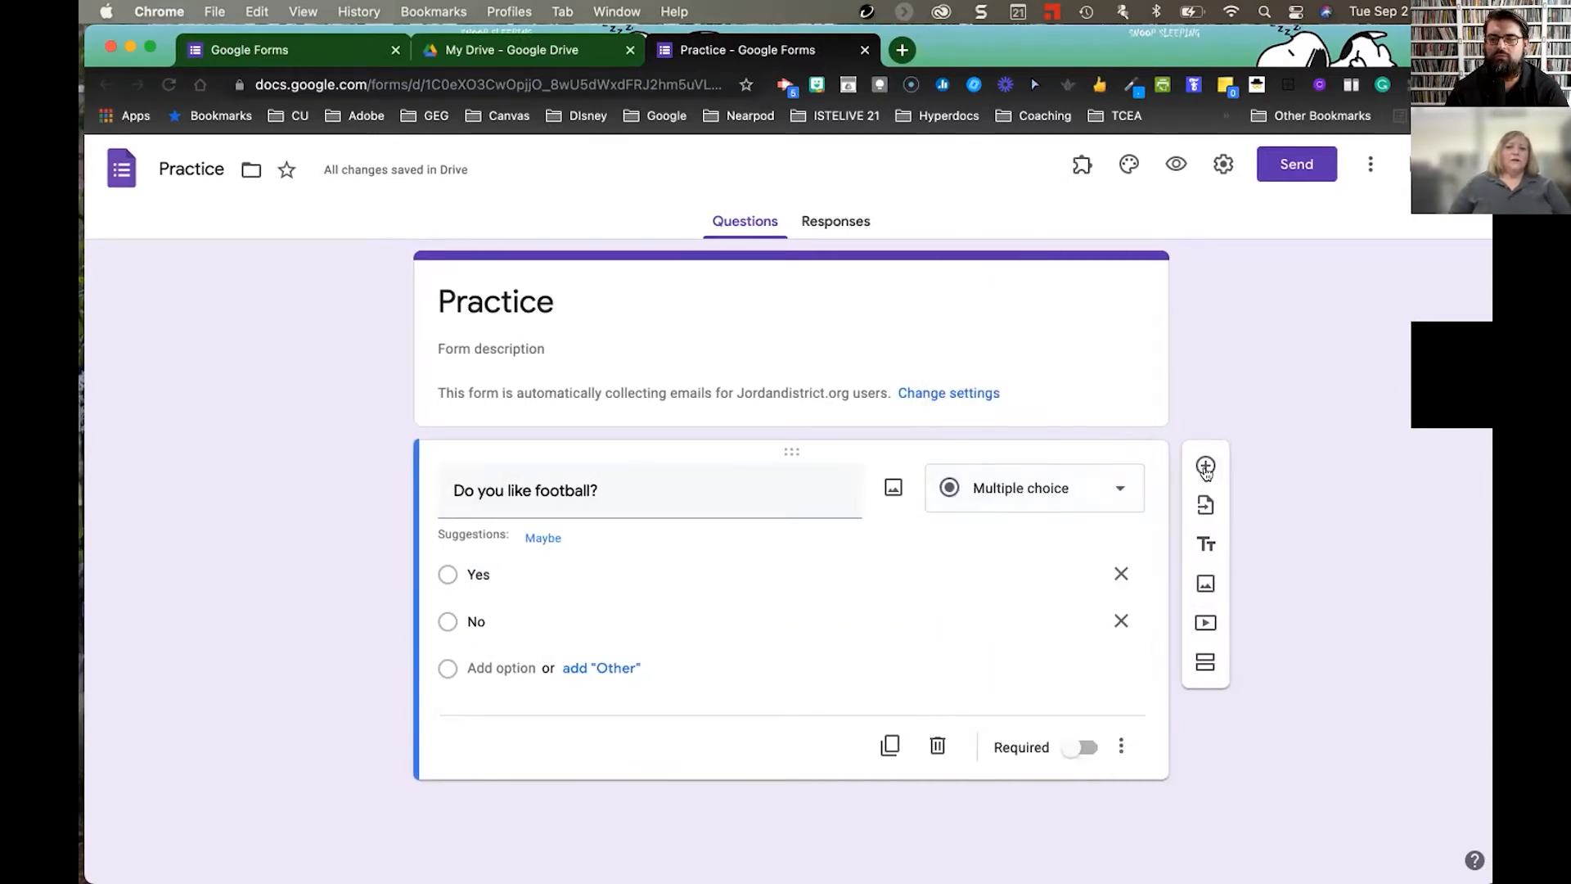
click(1206, 466)
- Make the new question a dropdown titled 'What grade to you teach?'
click(1040, 698)
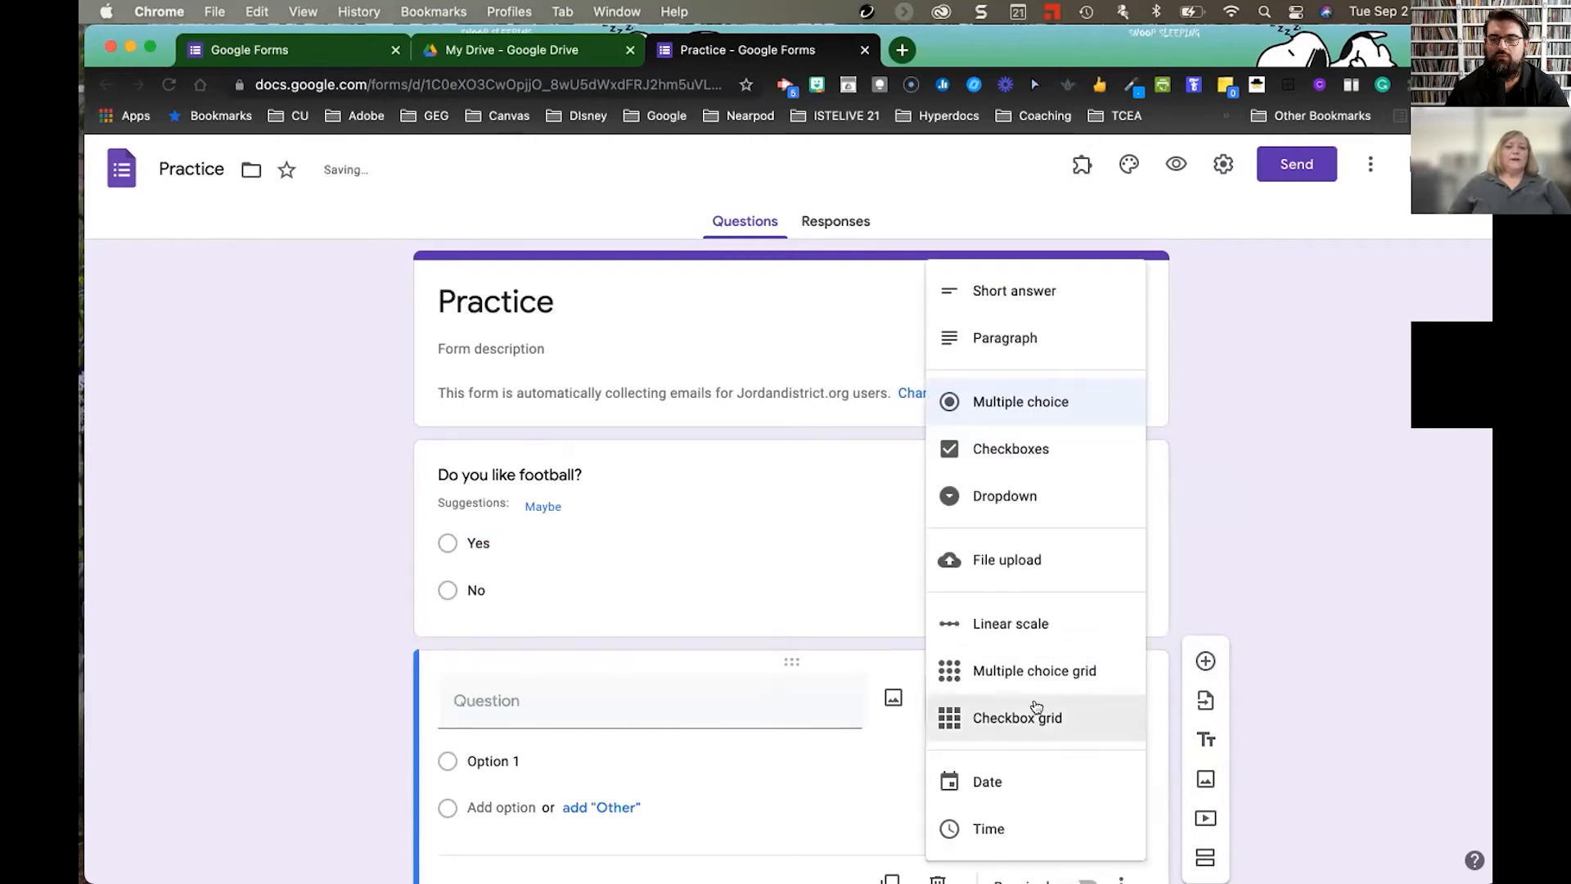
click(1038, 495)
click(624, 714)
text(What )
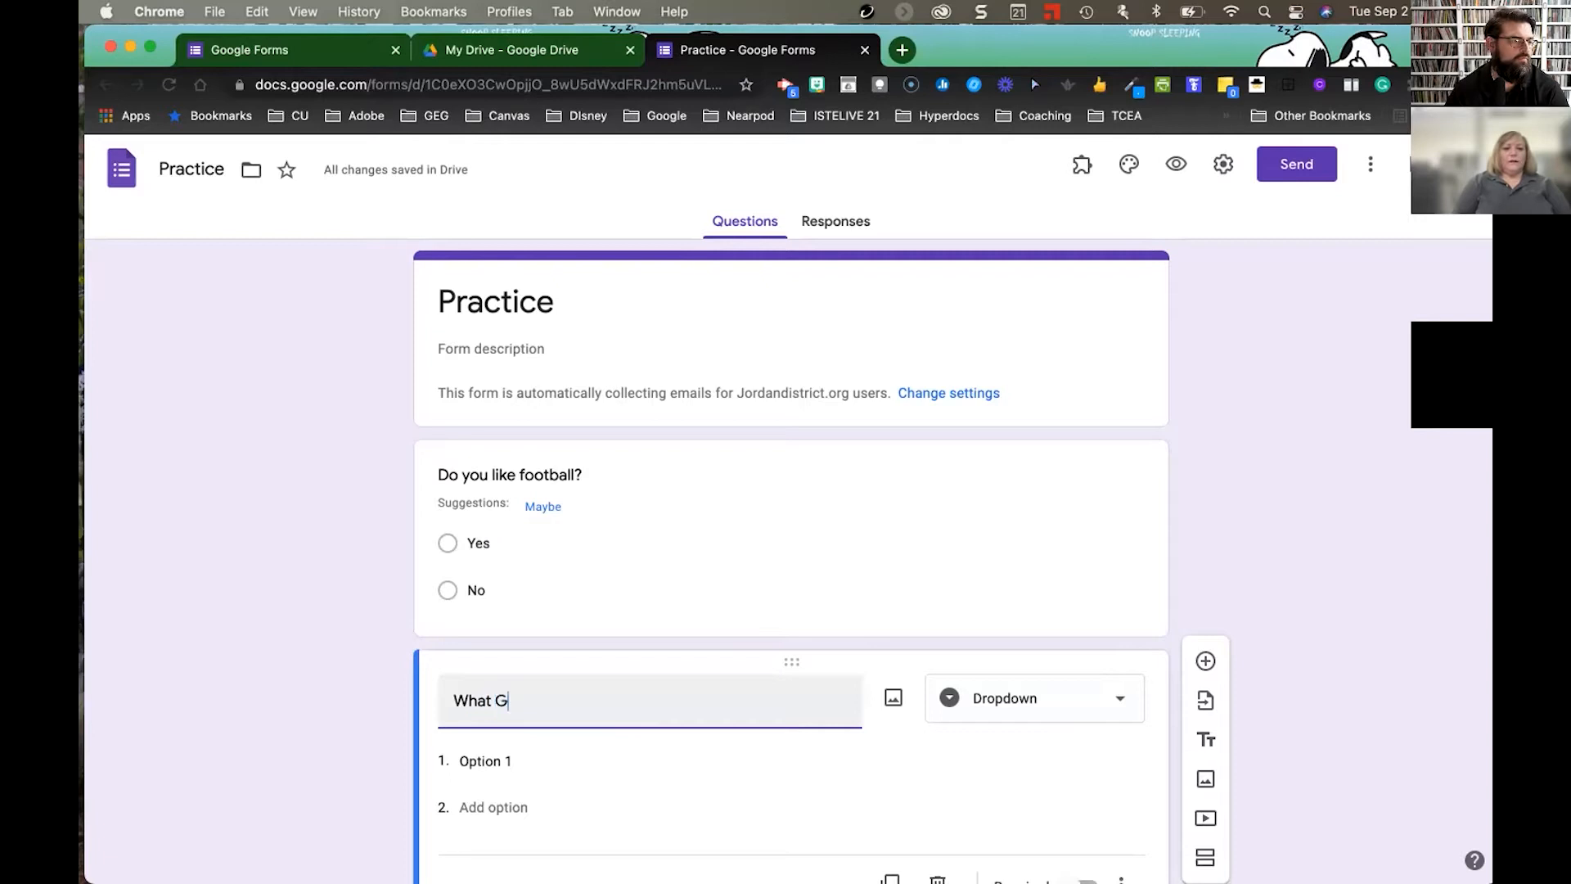
text(grade to you teach?)
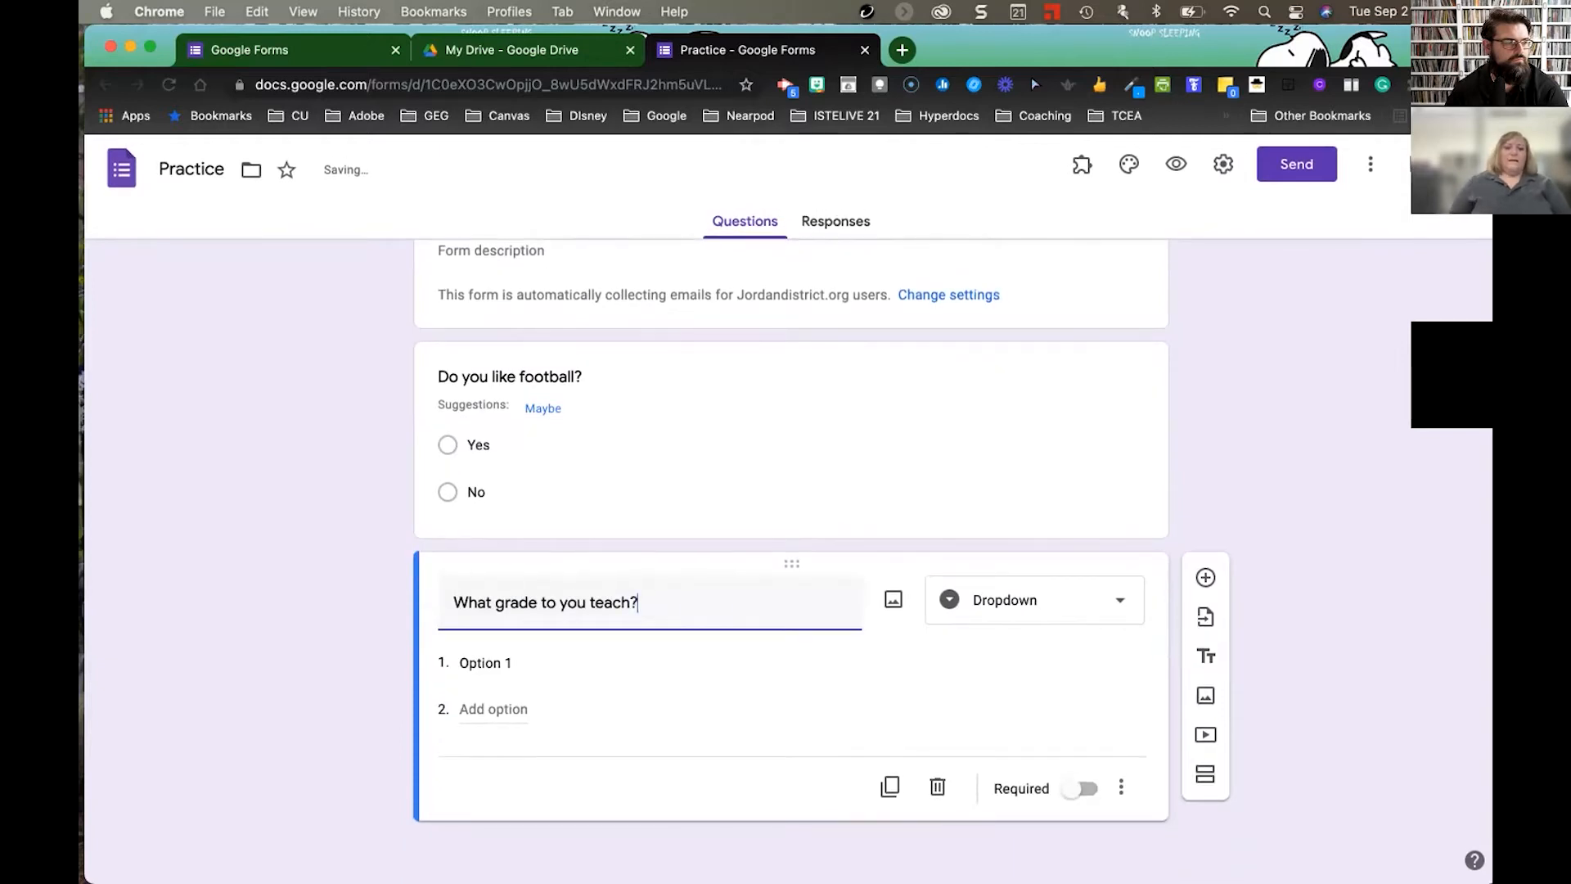
- Add the answer choices K, 1, 2, 3, 4, 5 and 6 to the grade question
click(514, 654)
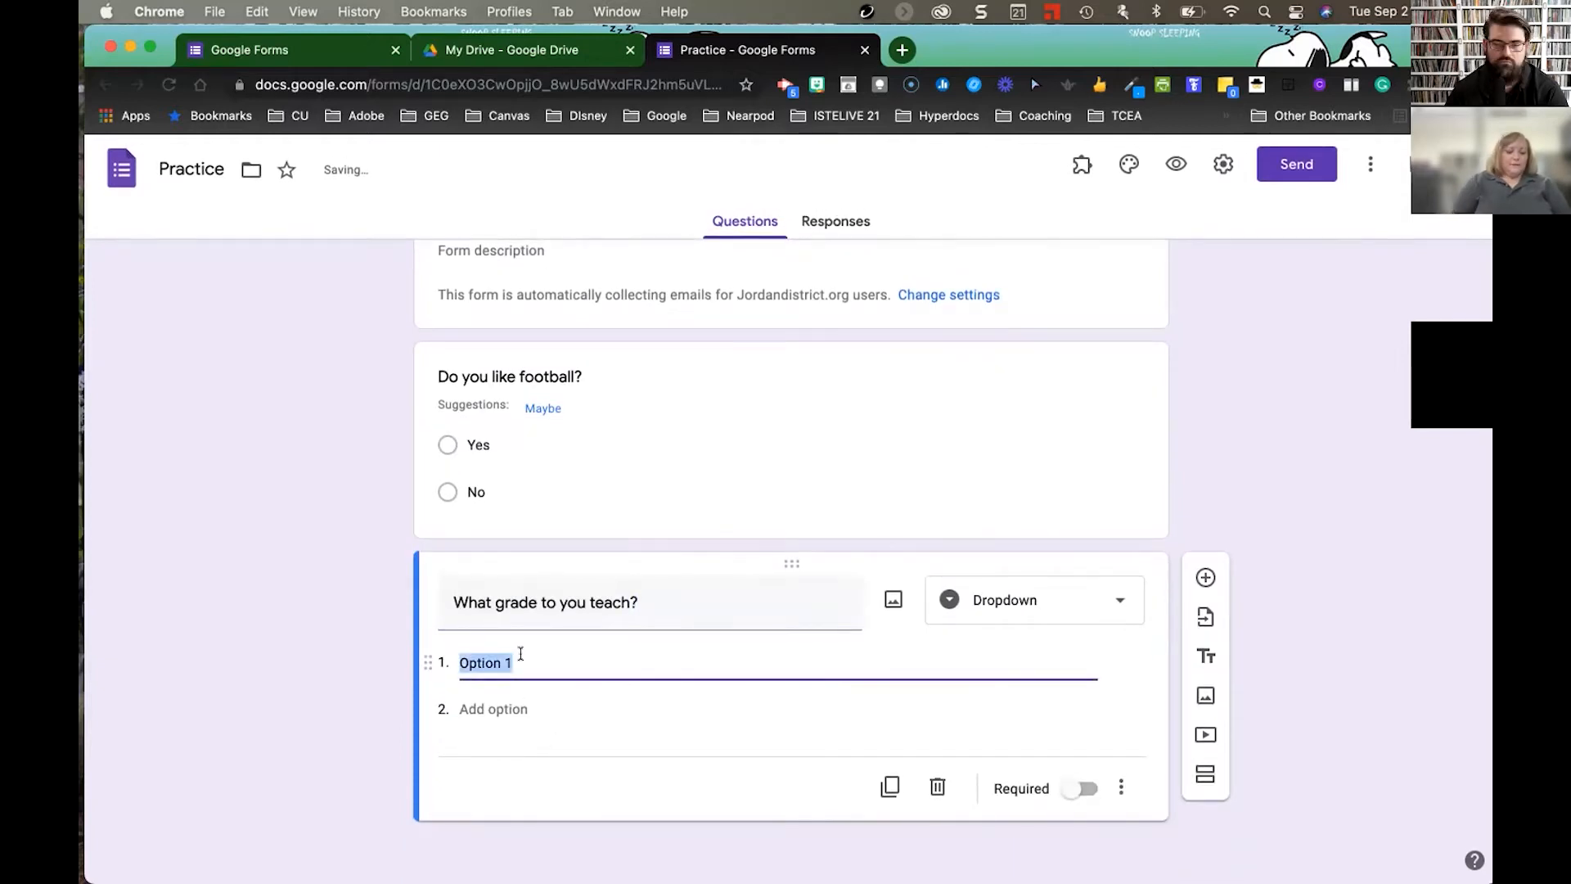
text(K)
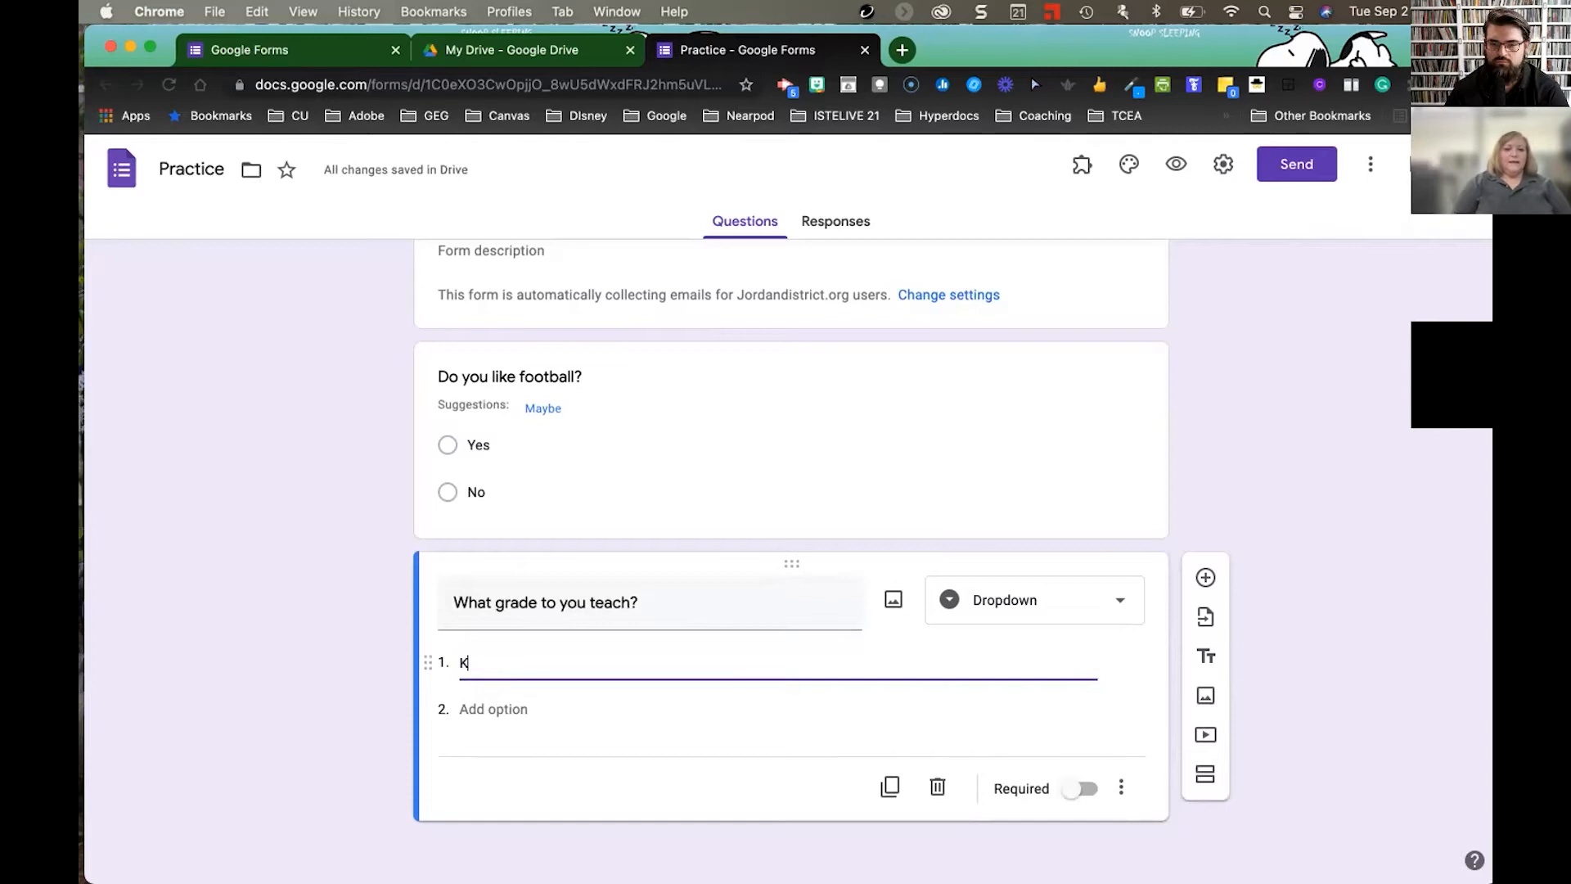
key(Return)
text(1)
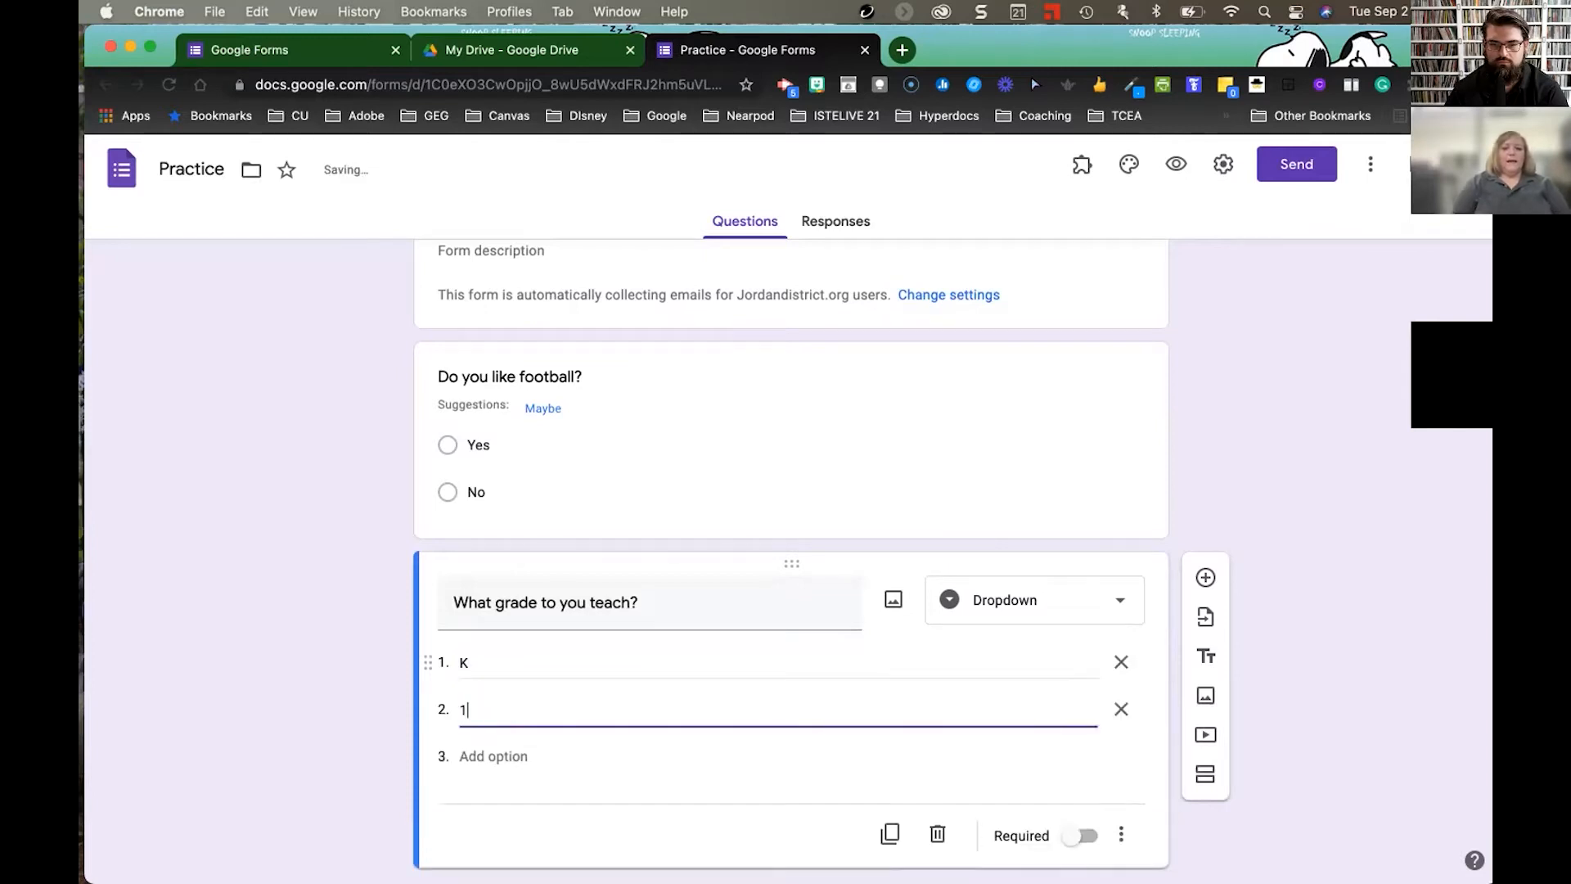
key(Return)
text(2)
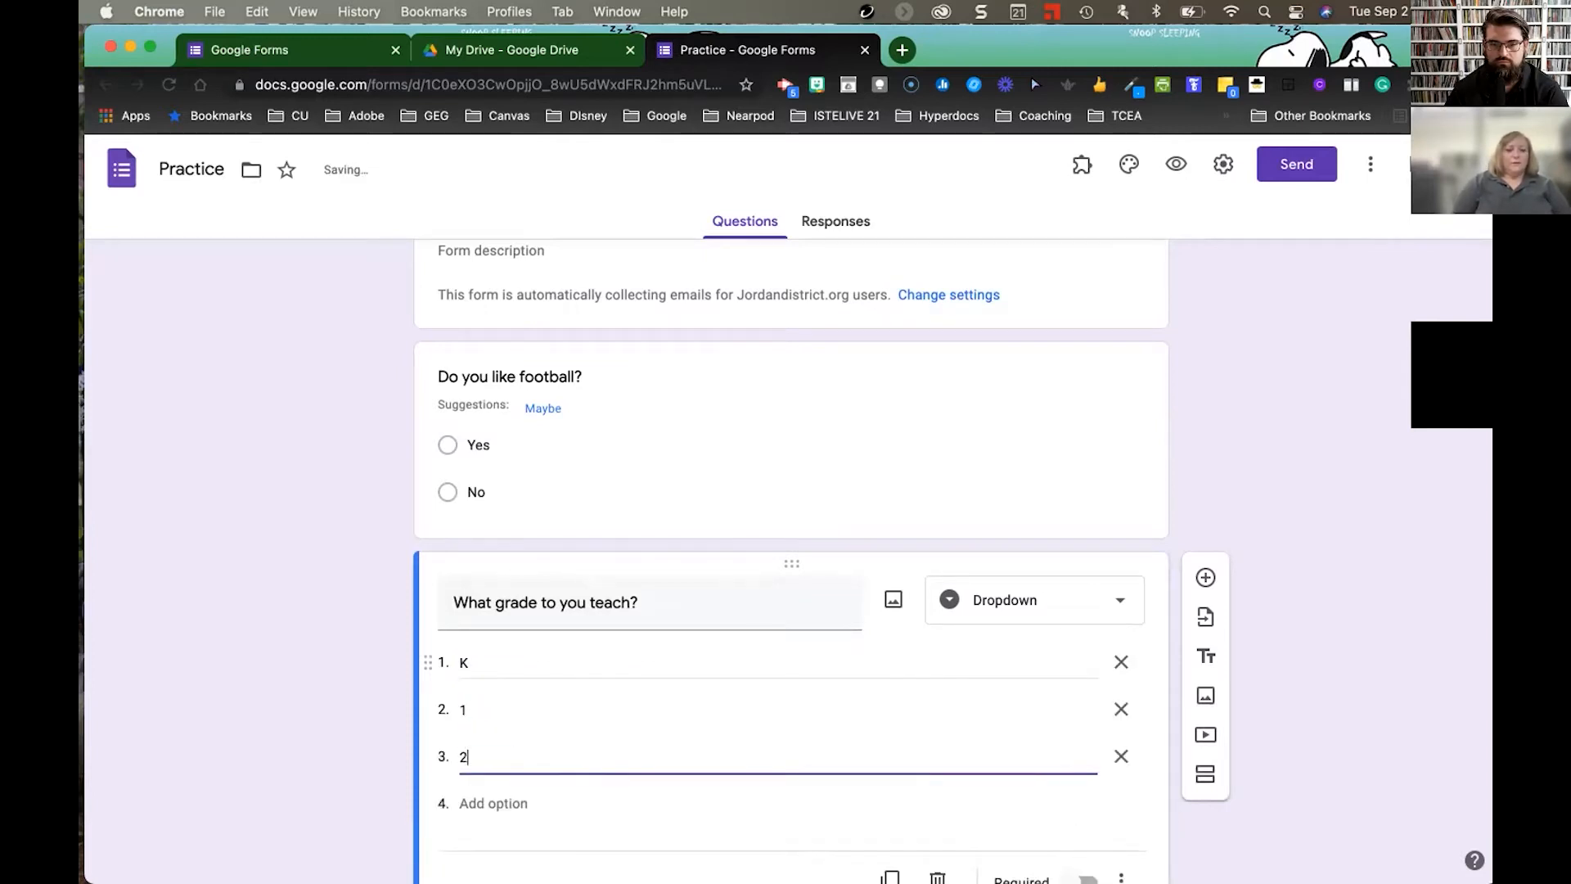
key(Return)
text(3)
key(Return)
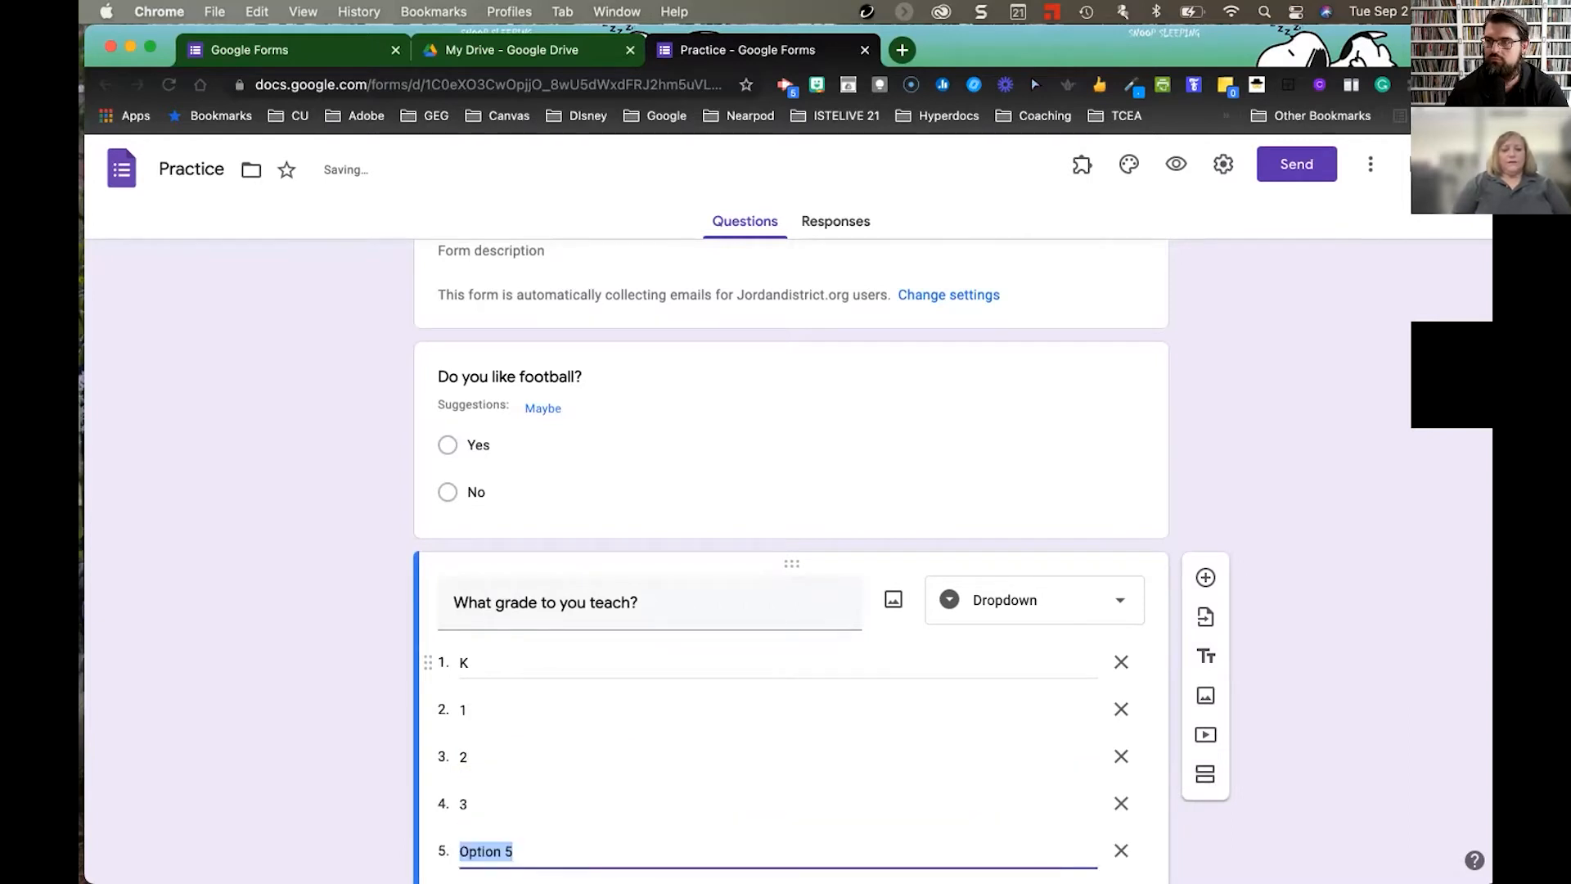
text(4)
key(Return)
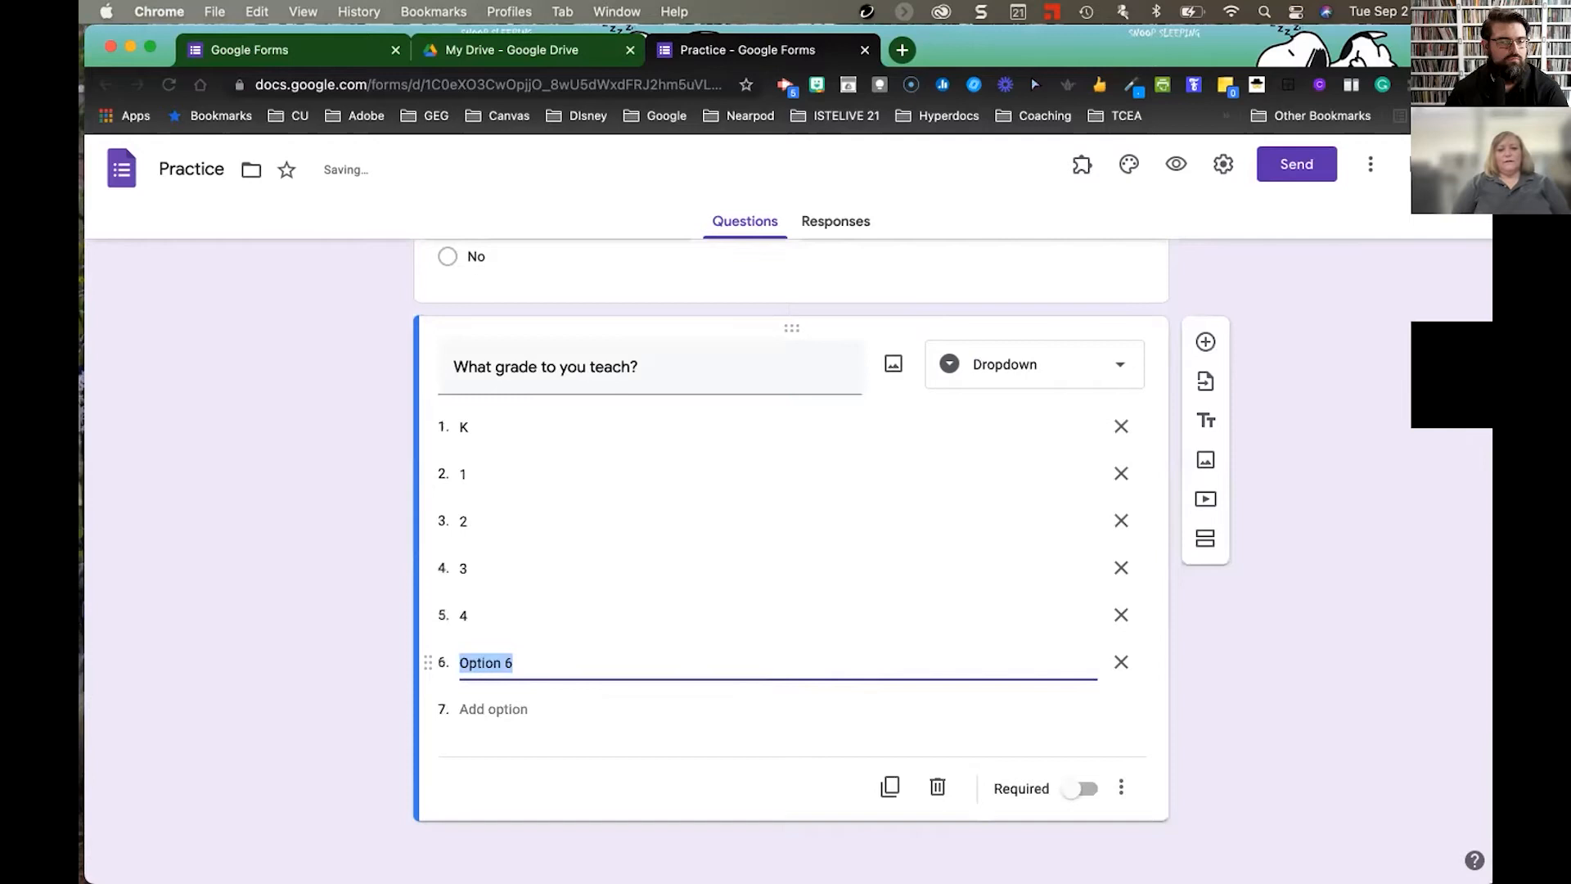
text(5)
key(Return)
text(6)
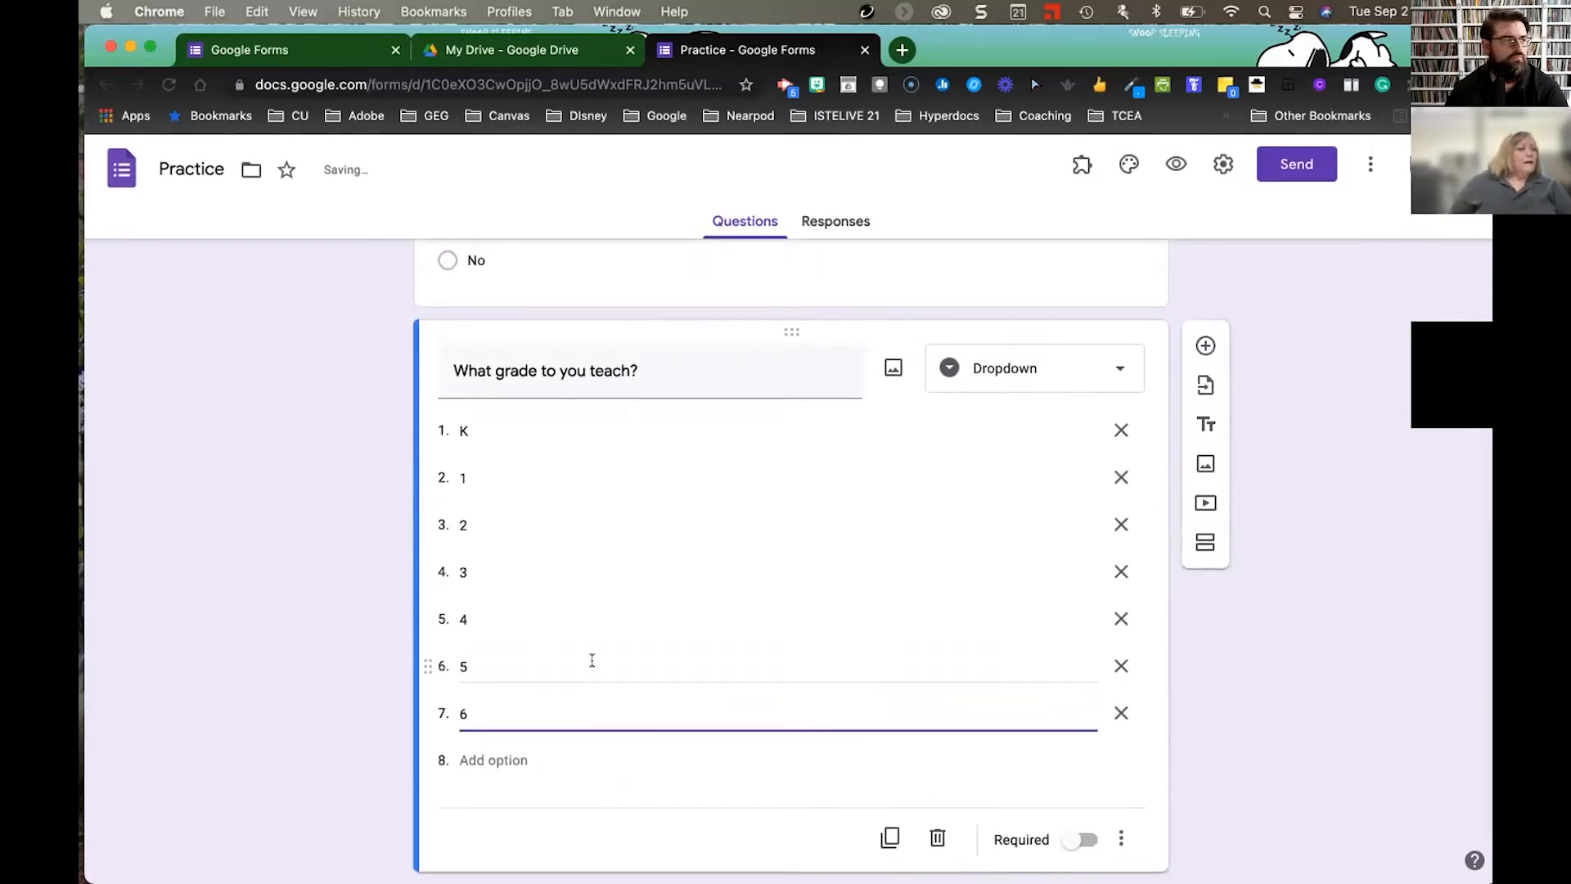
click(1072, 368)
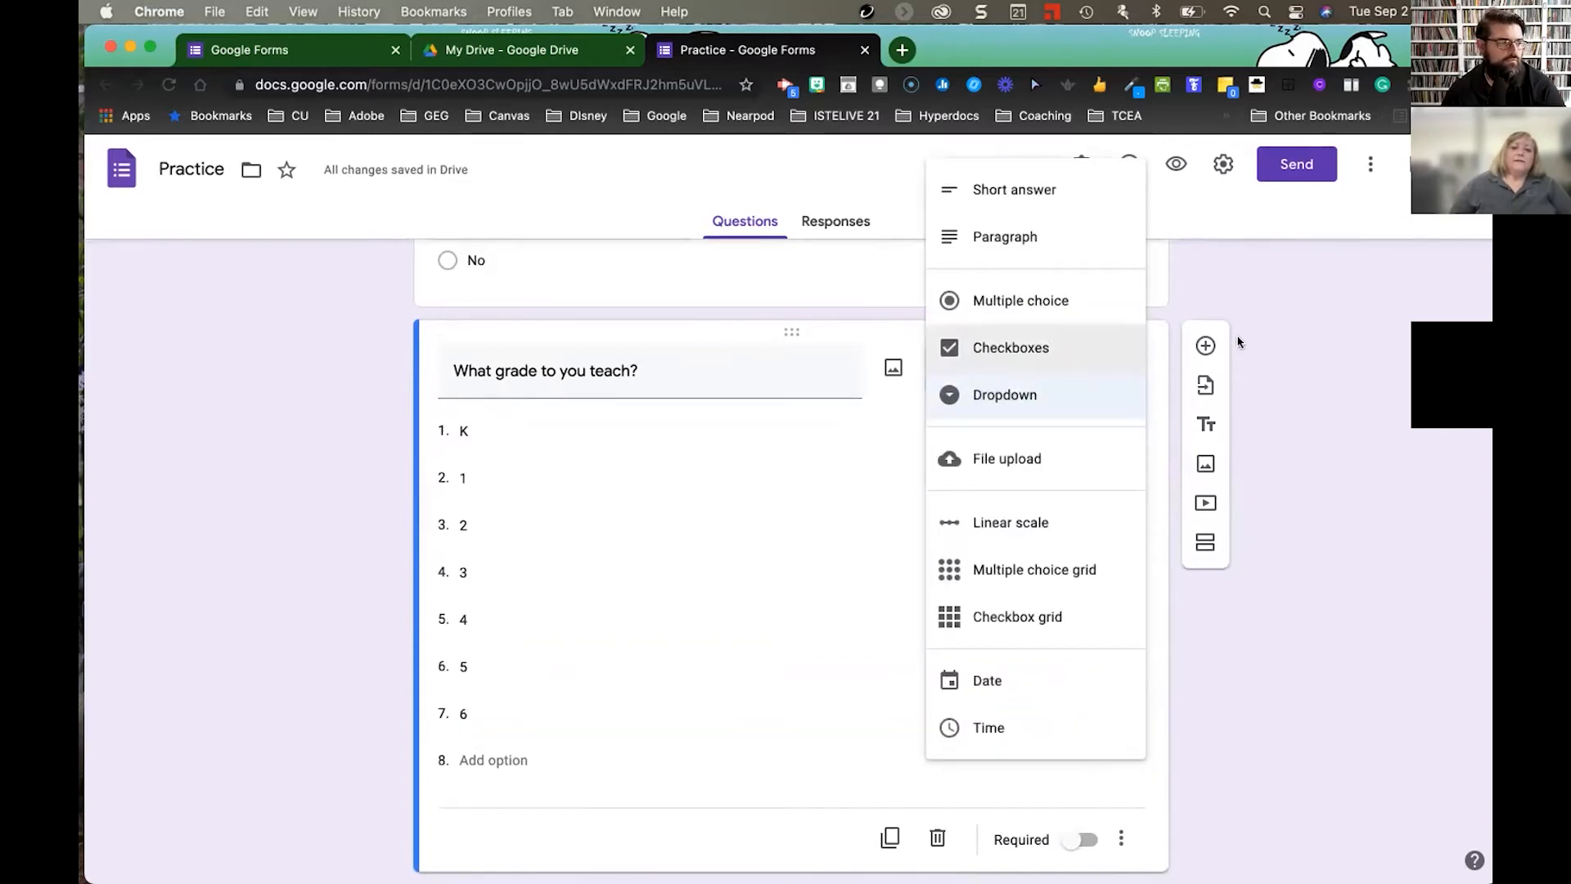
click(1280, 340)
scroll(864, 485, down, 1)
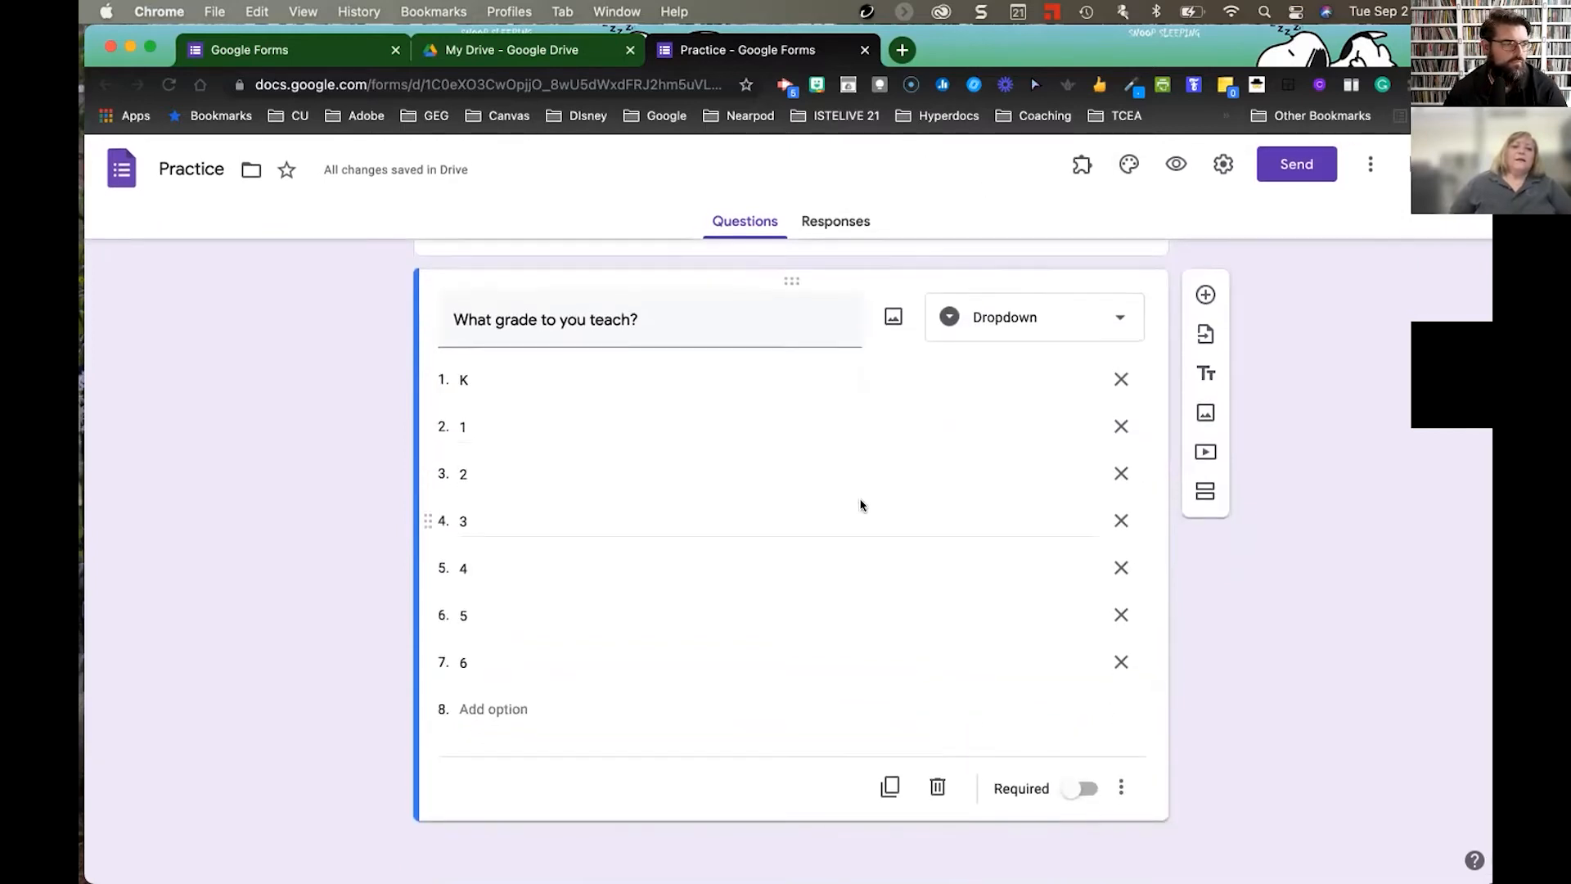
click(1050, 313)
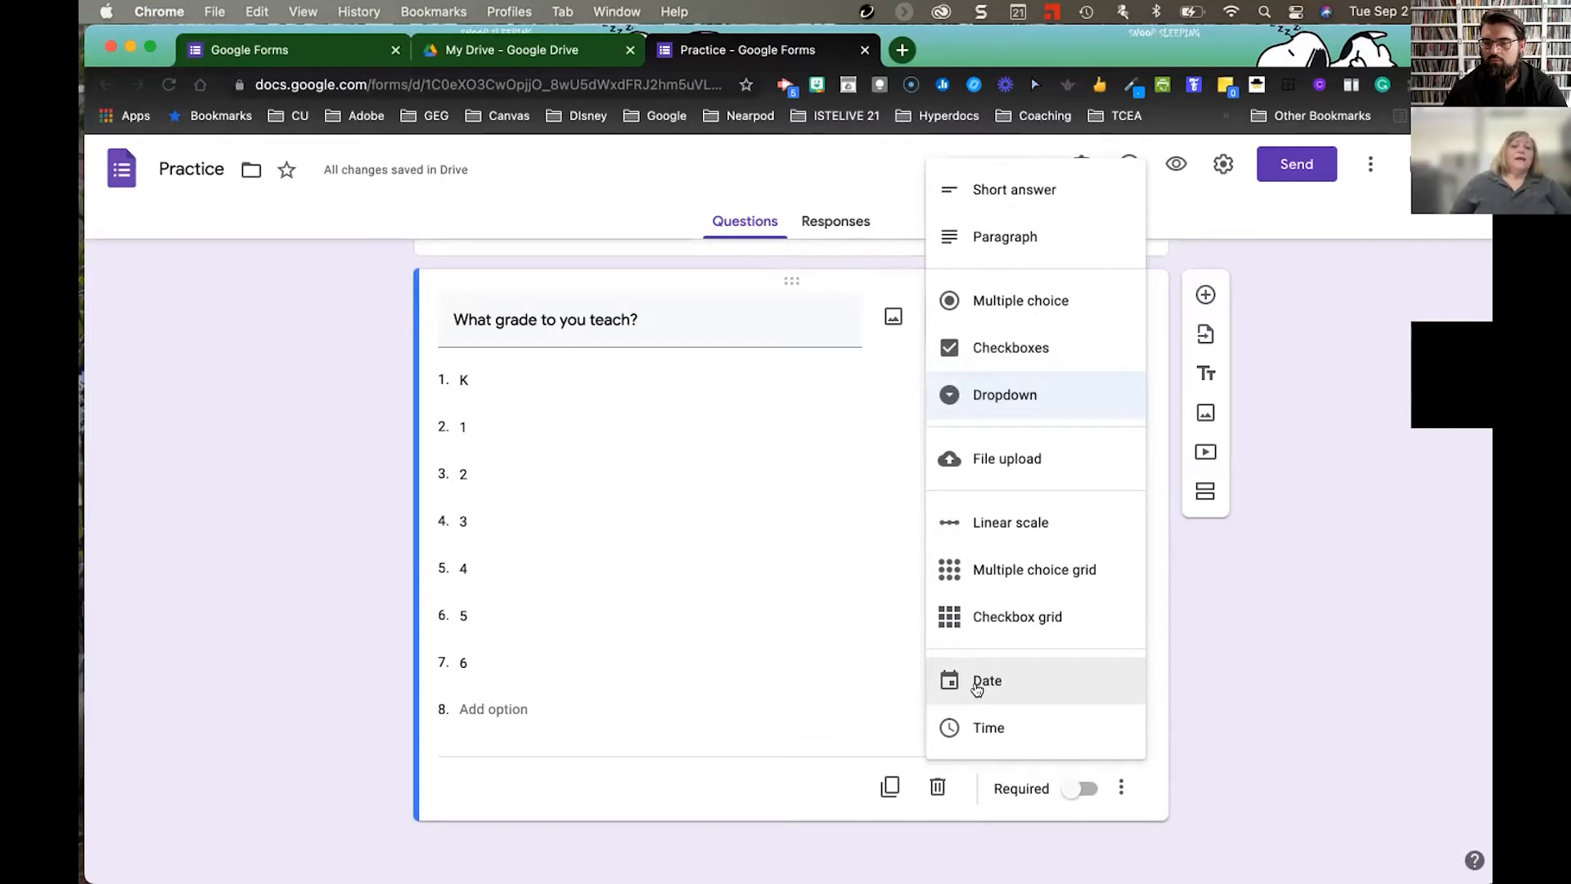
click(855, 639)
scroll(884, 548, up, 4)
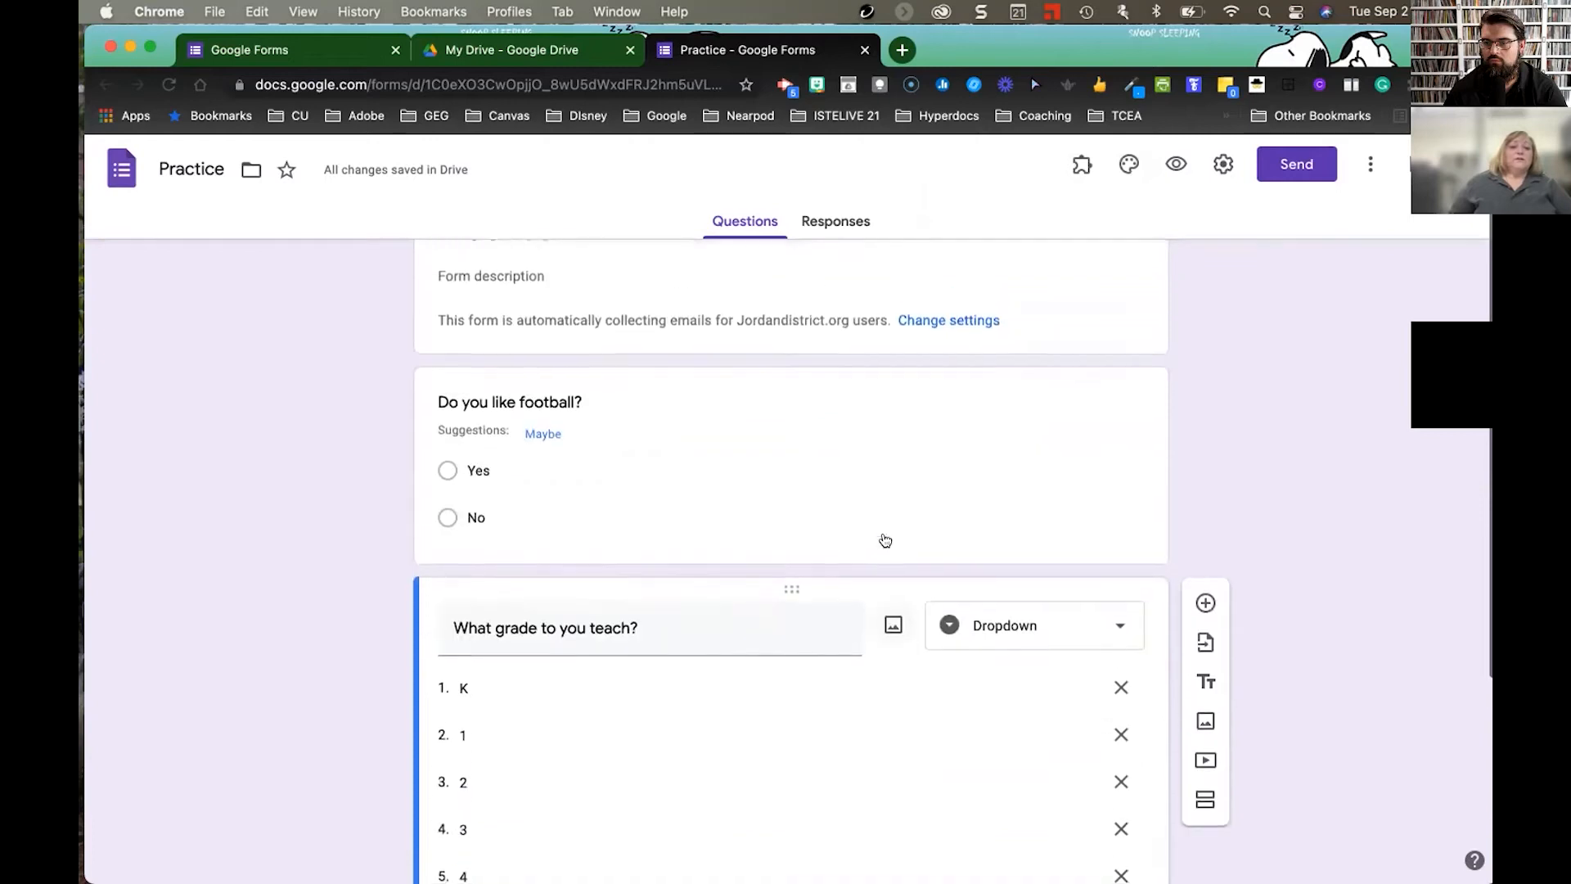
scroll(884, 536, up, 2)
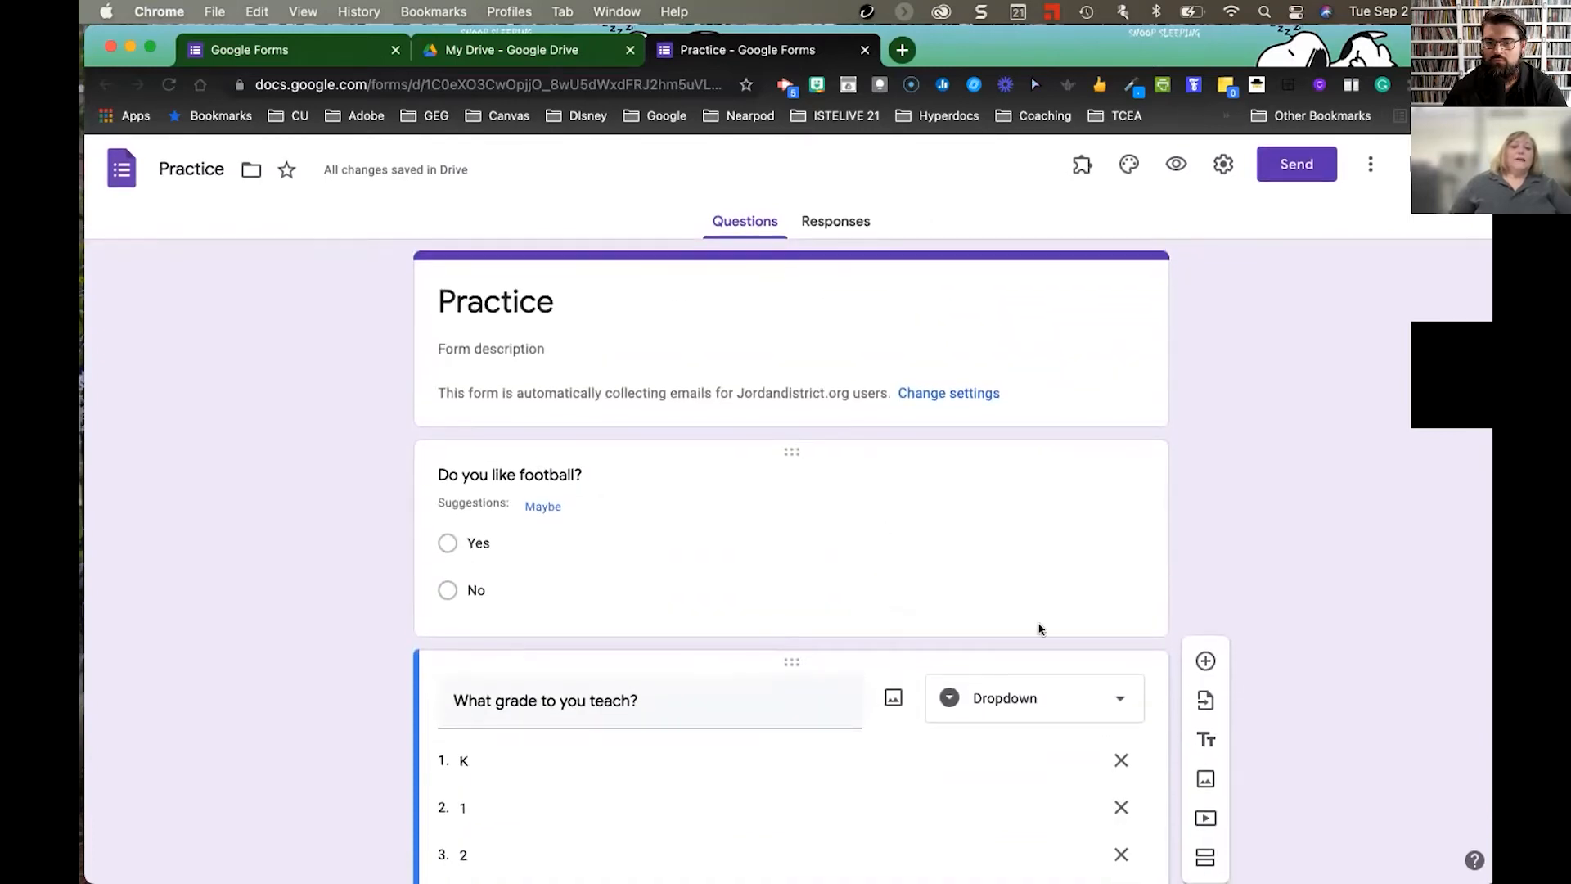
click(1042, 572)
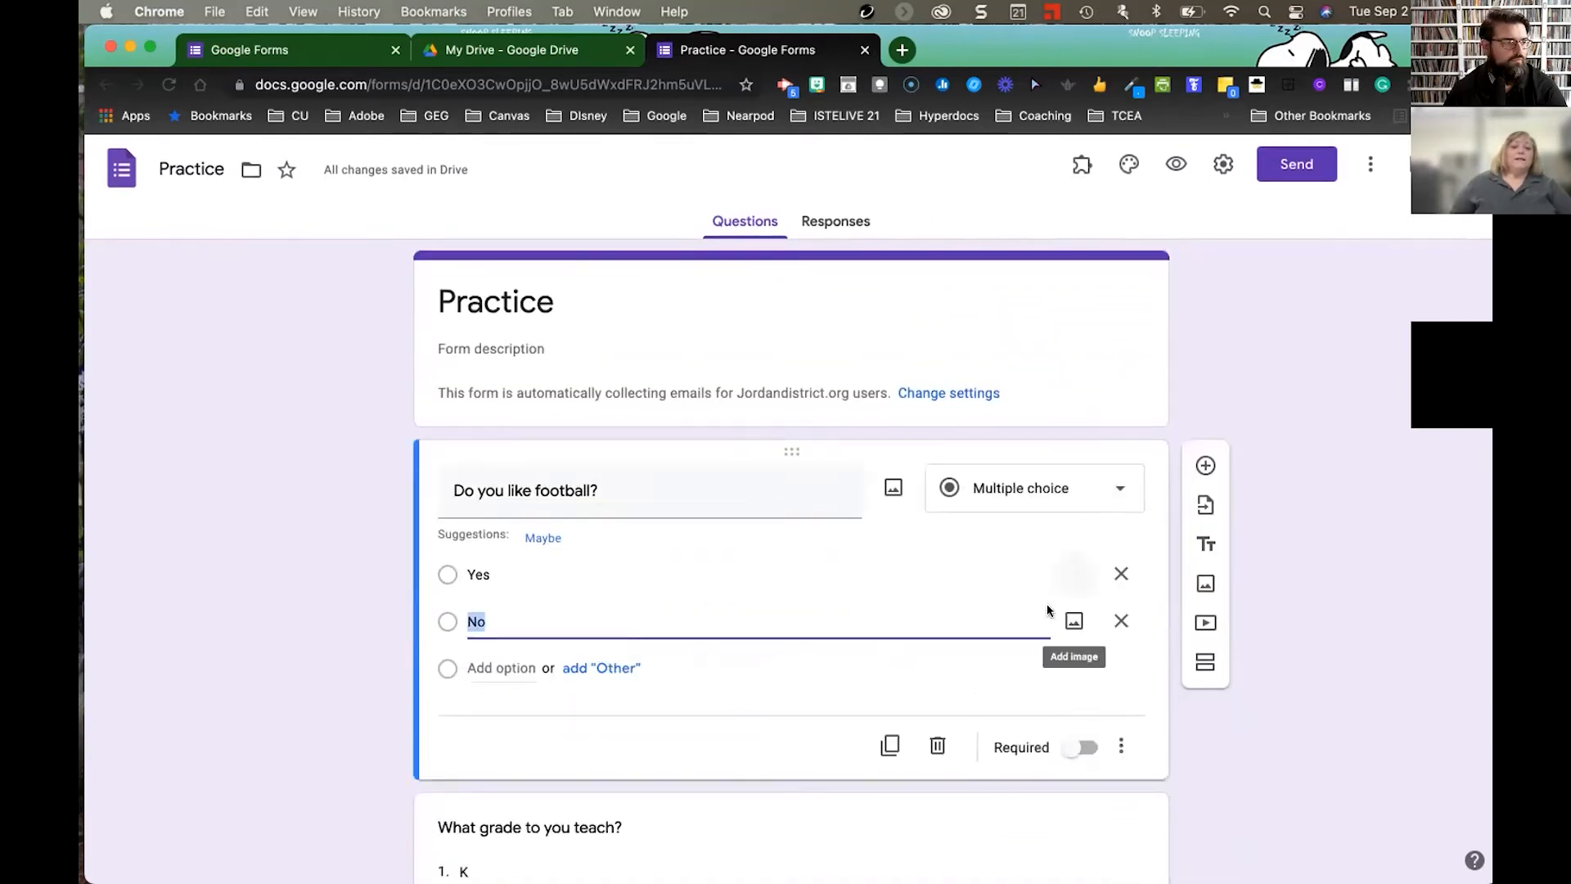
scroll(1067, 694, down, 5)
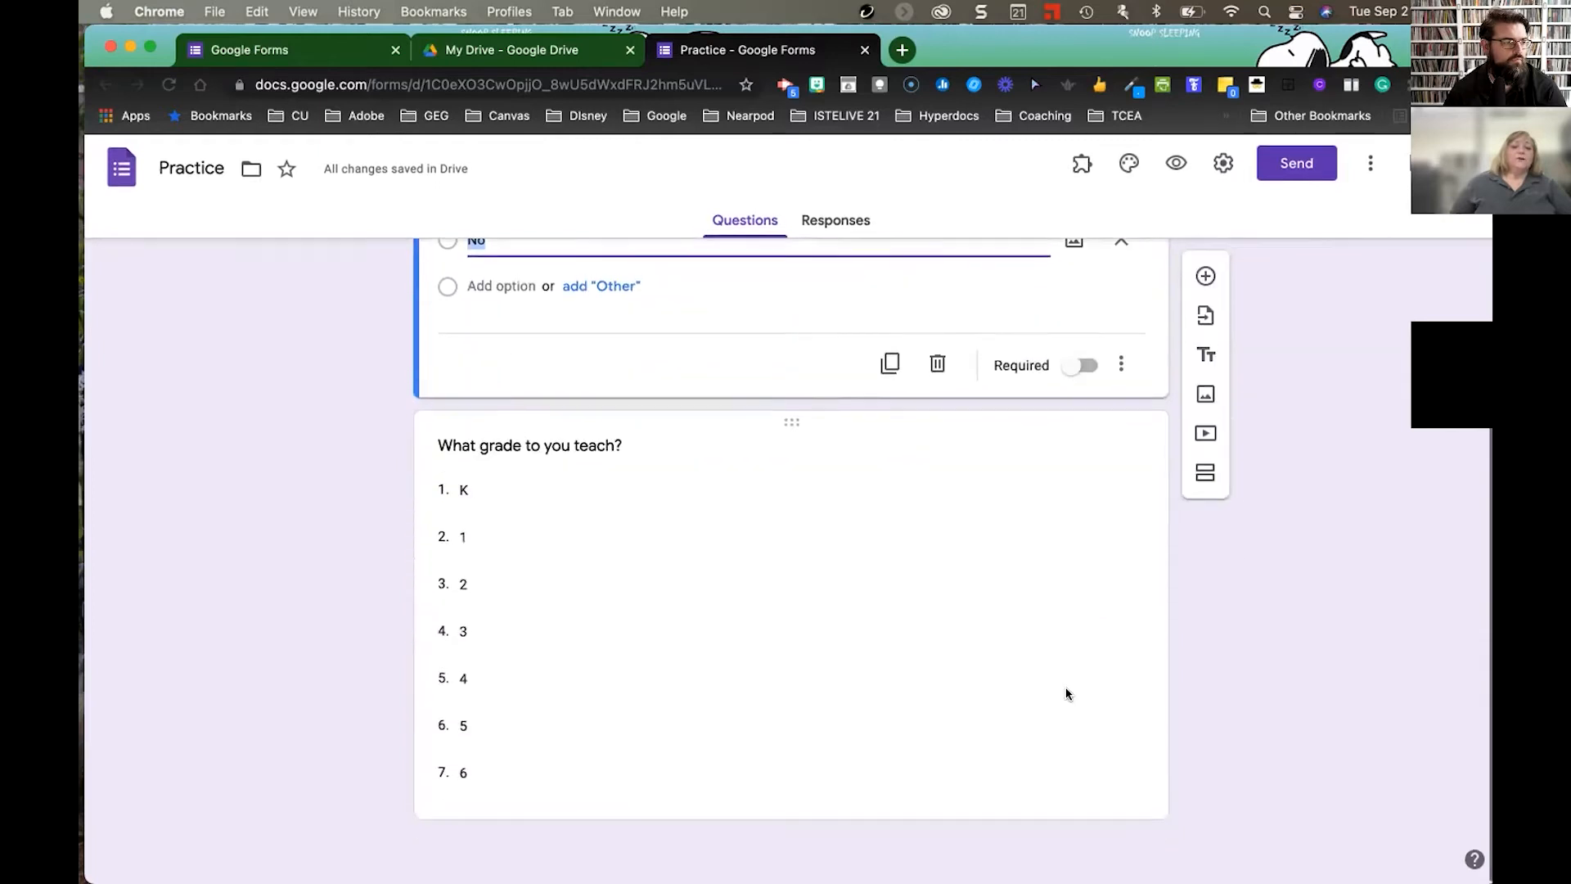
- Switch on Required for the 'Do you like football?' question
click(1015, 750)
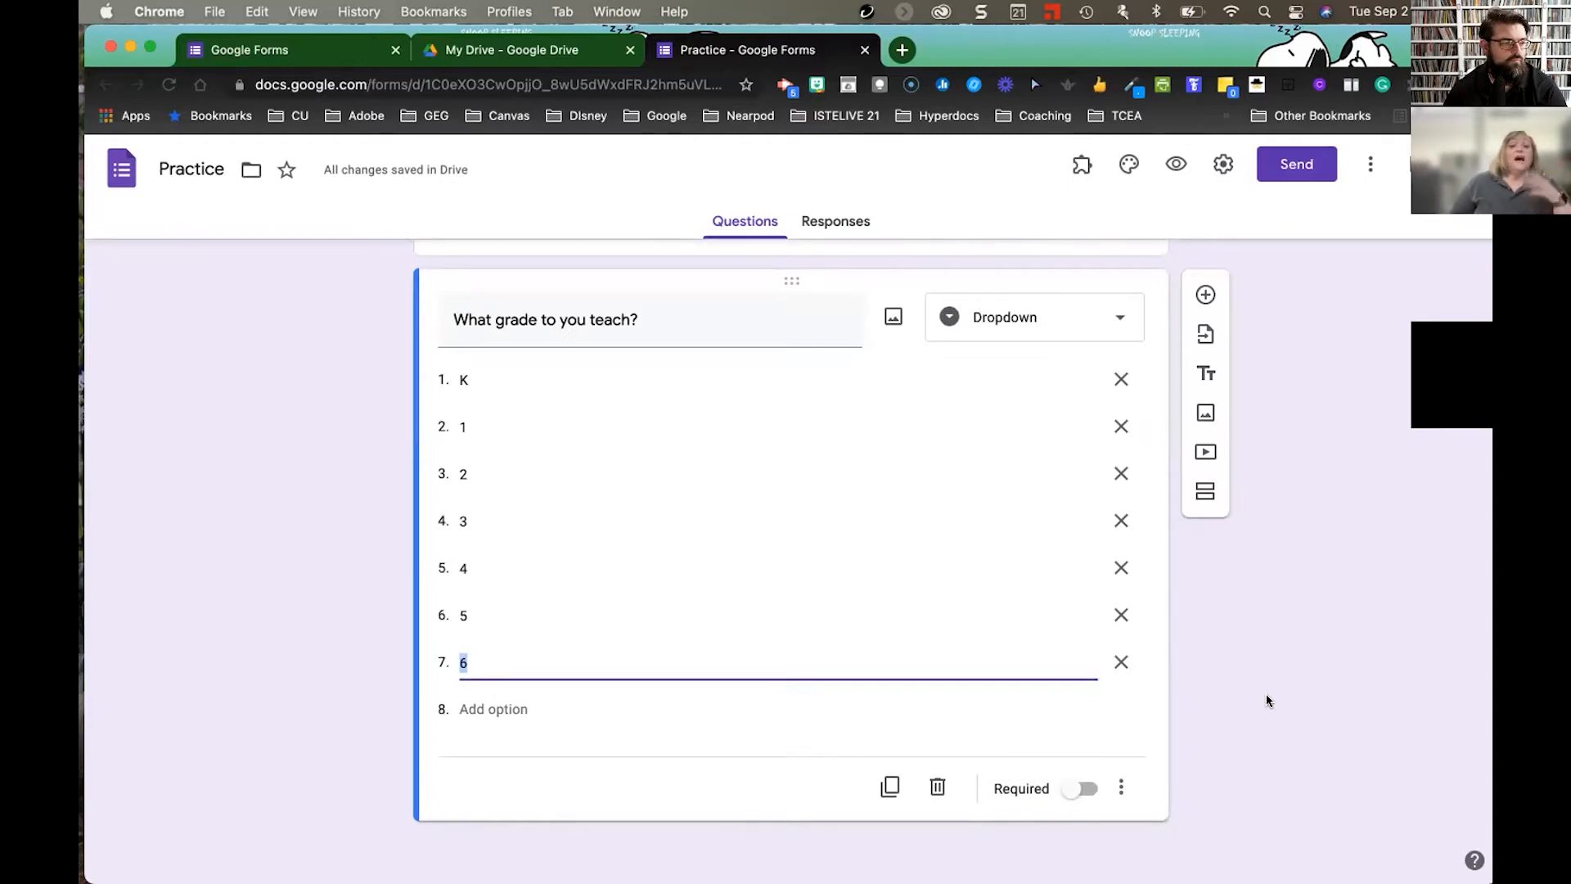
scroll(1266, 694, up, 2)
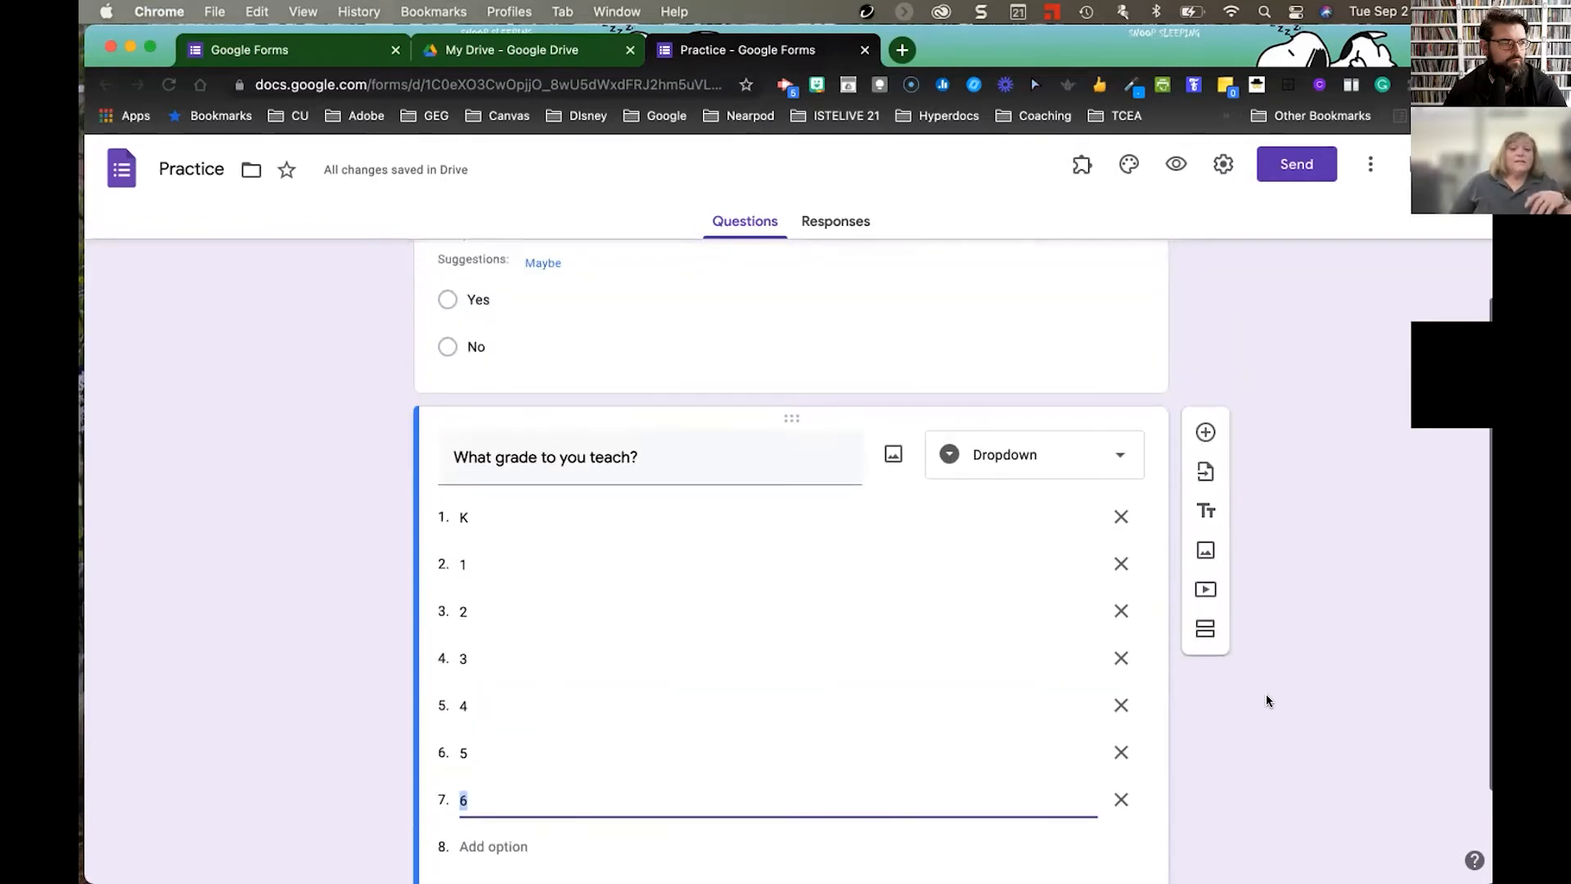
click(1031, 358)
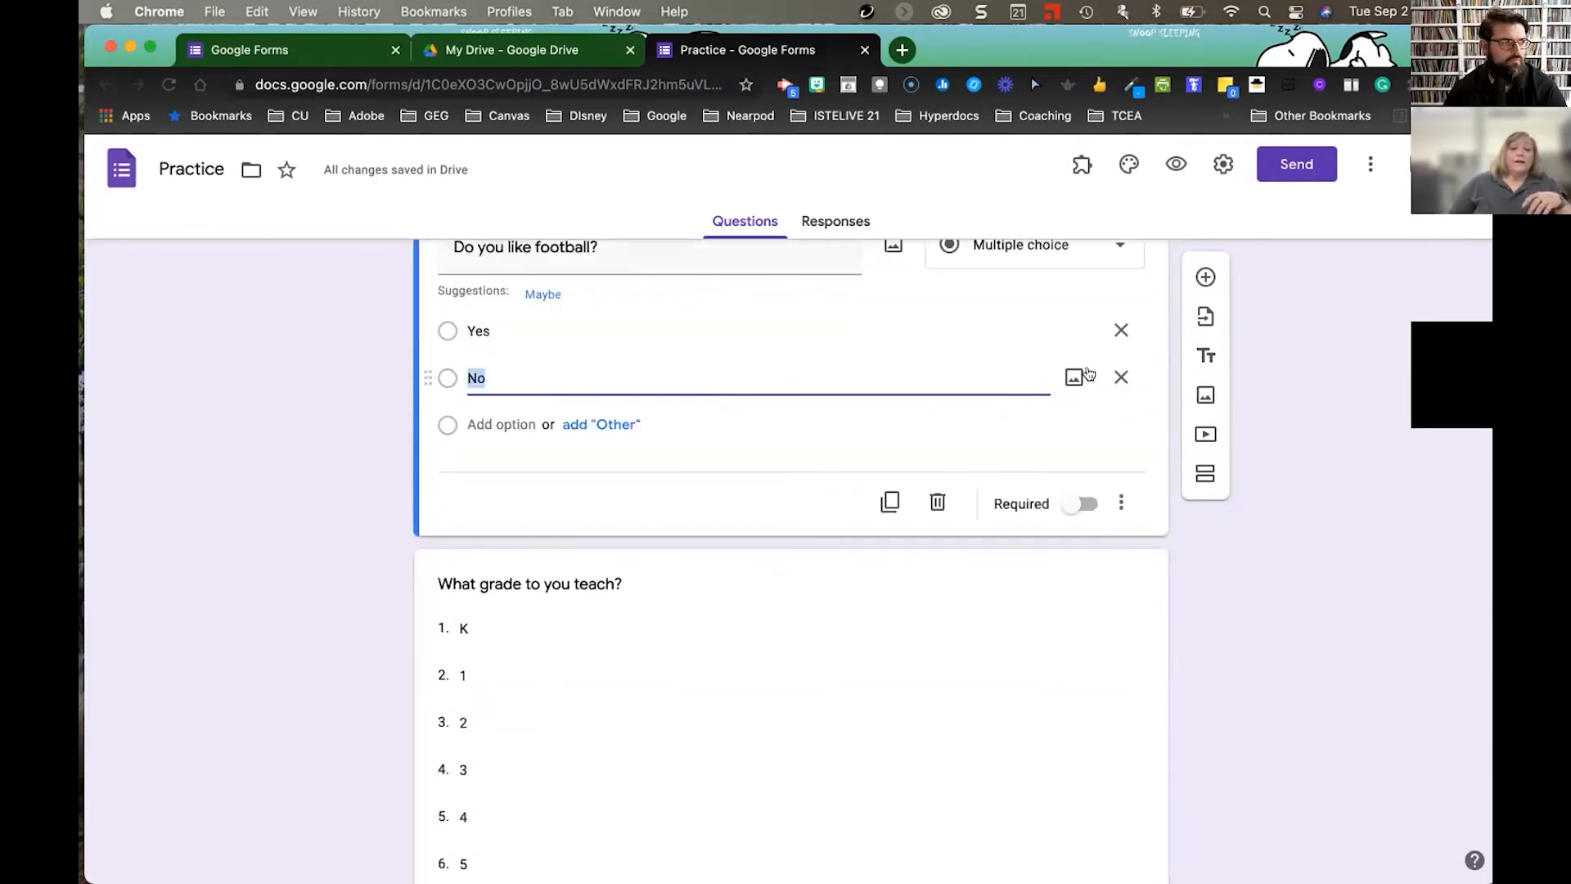
click(1082, 505)
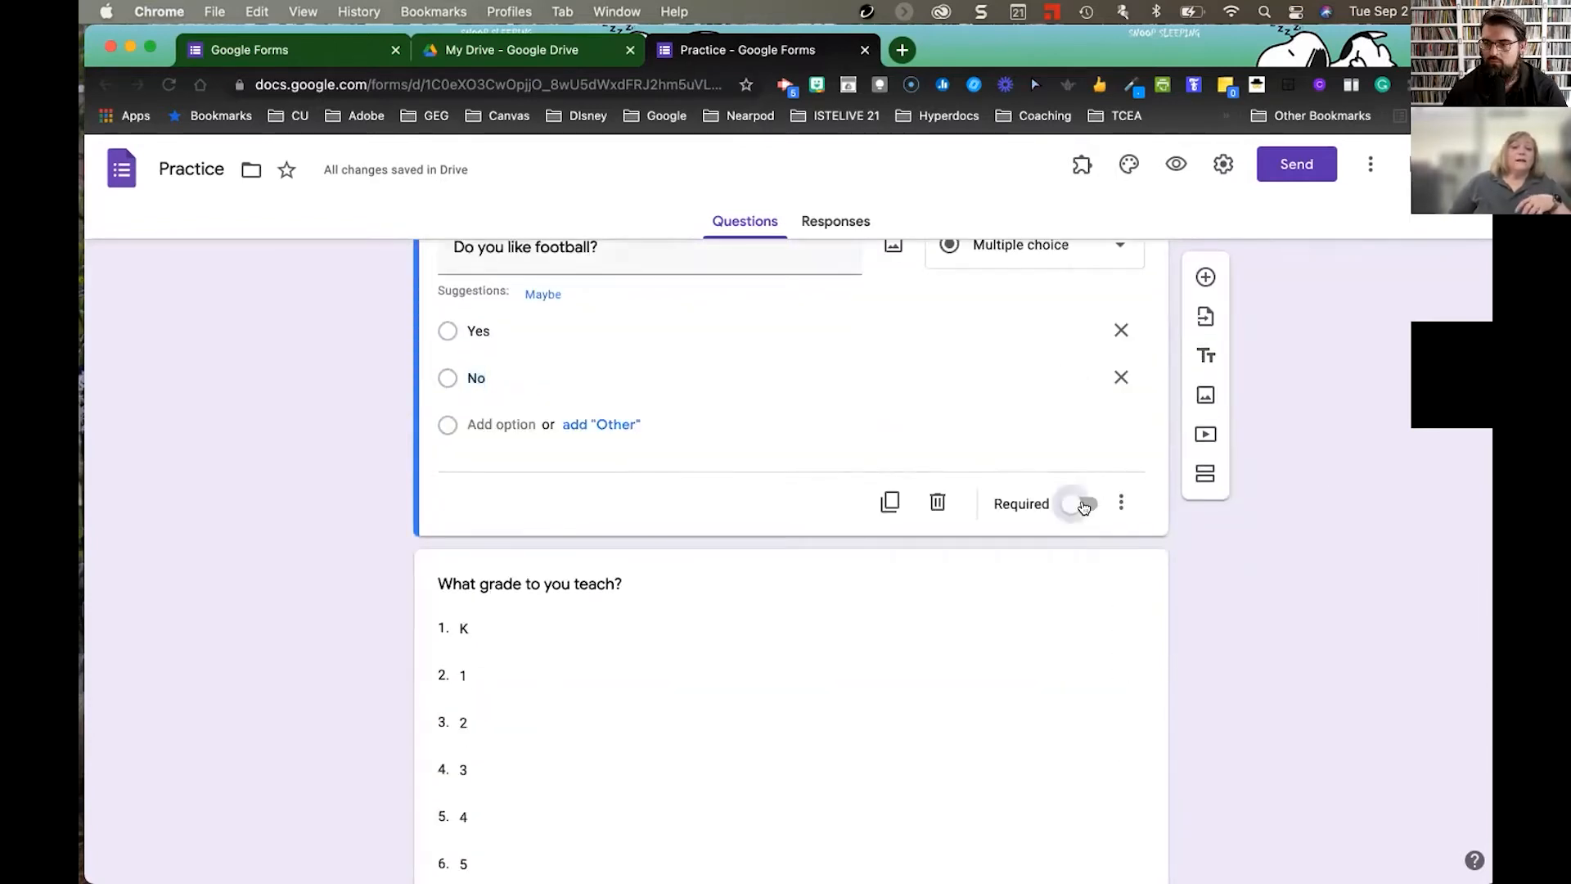
scroll(971, 447, up, 2)
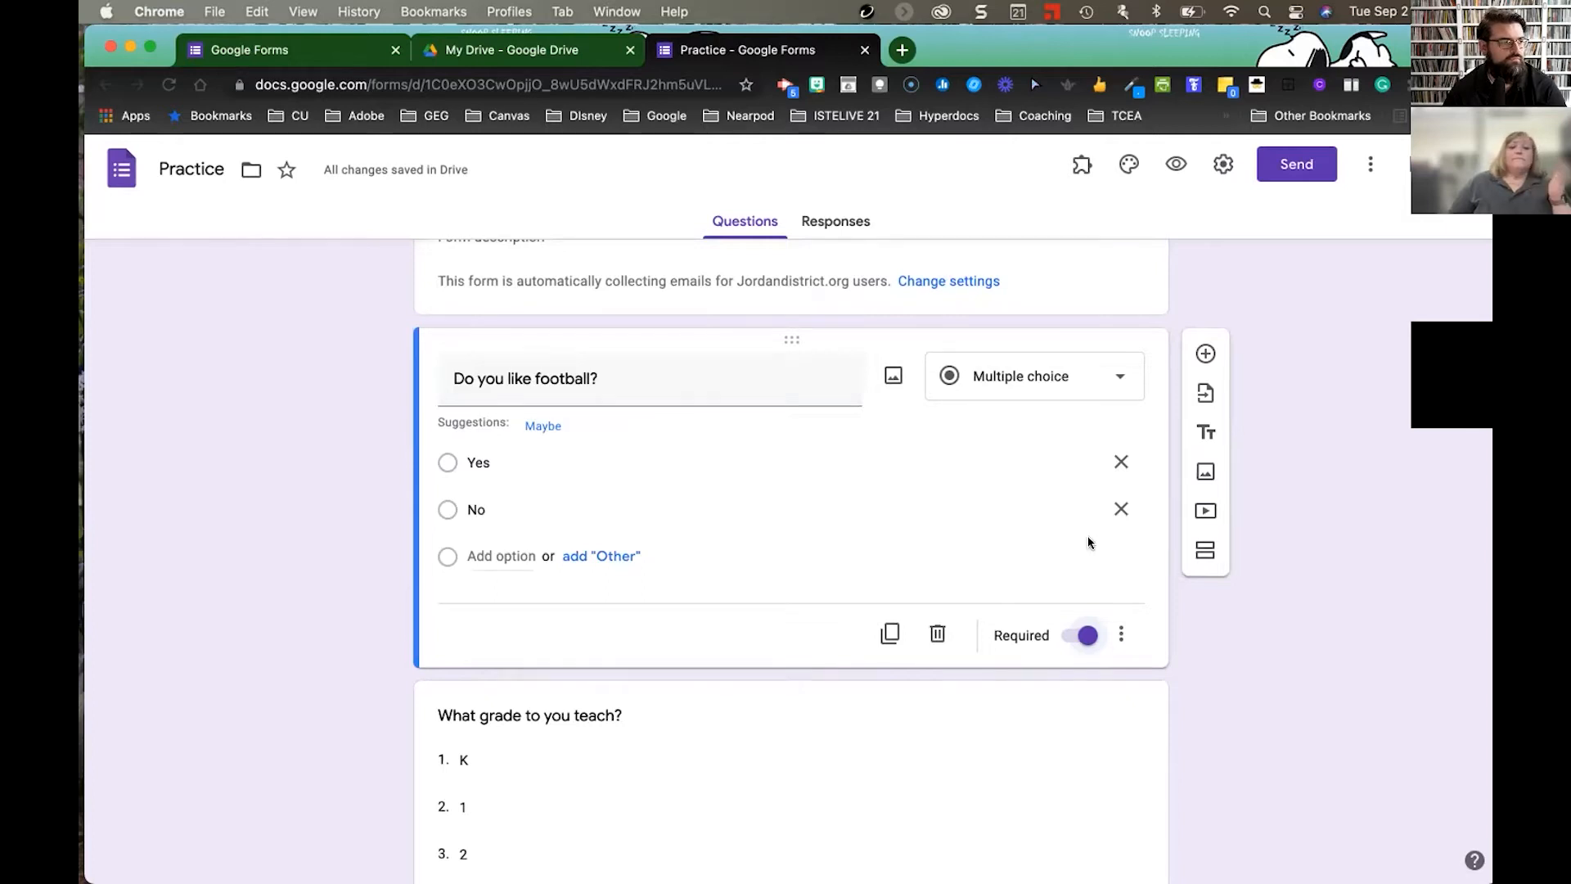
scroll(980, 528, up, 2)
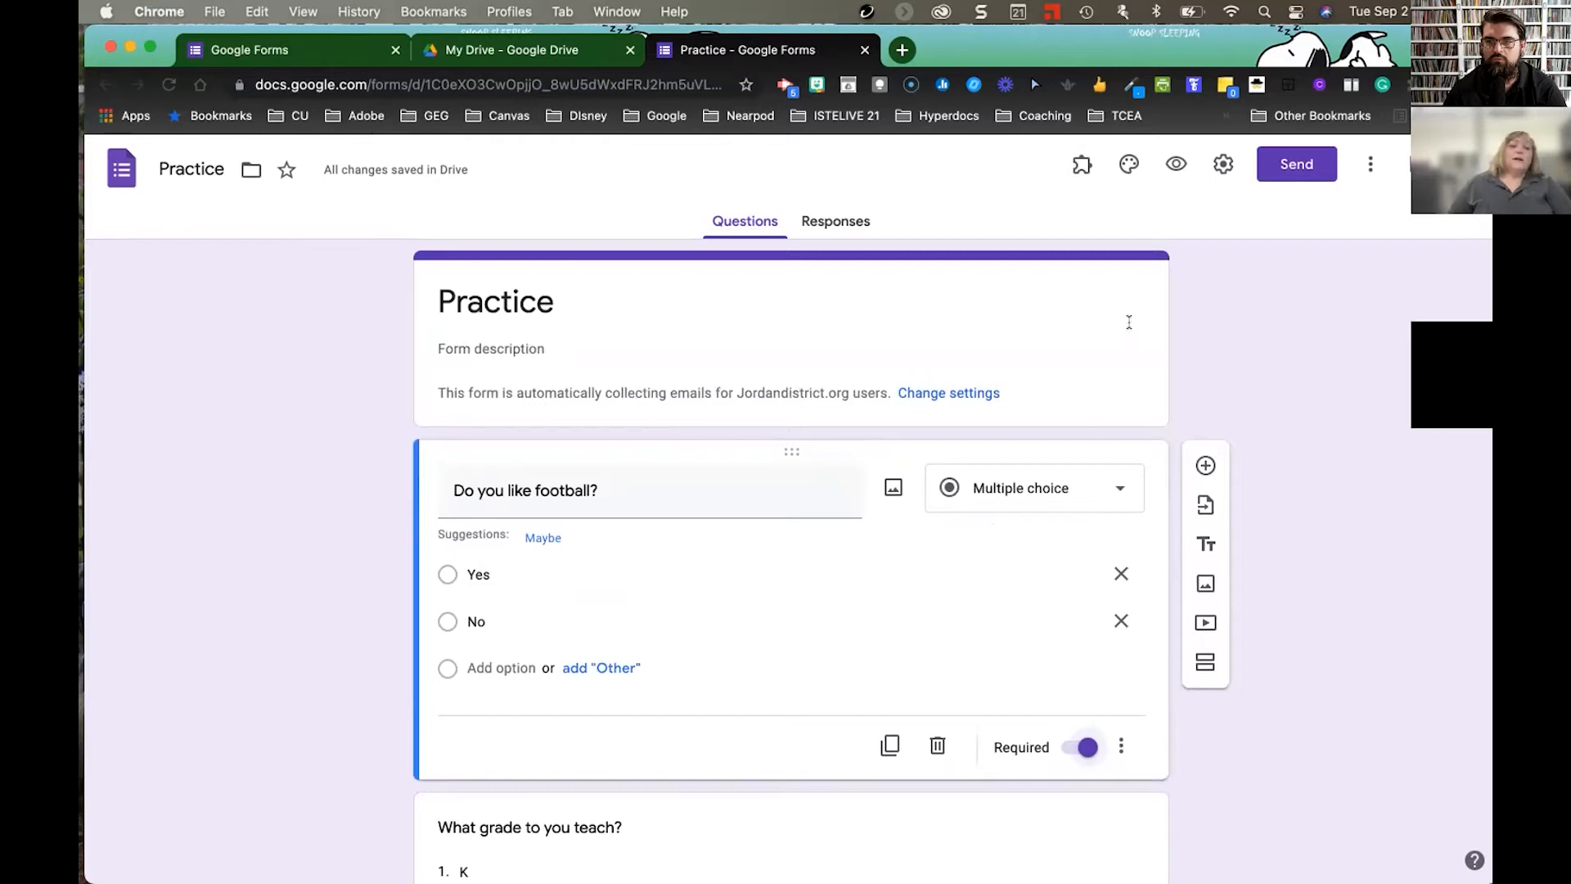
- Add a second section and move the grade question back into section 1
click(1203, 662)
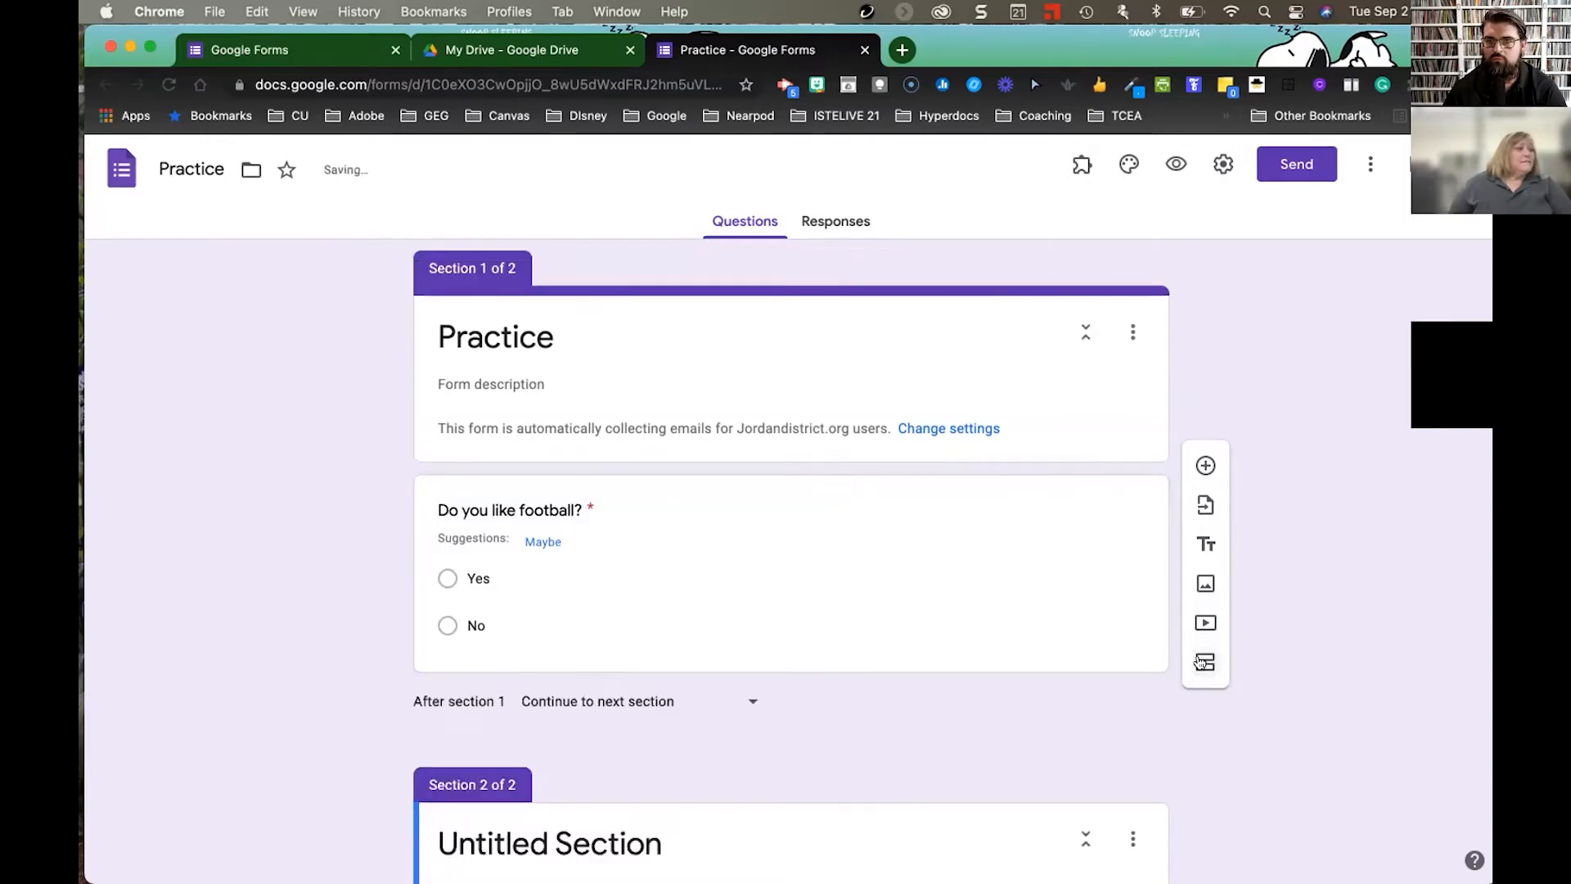
scroll(1032, 571, down, 4)
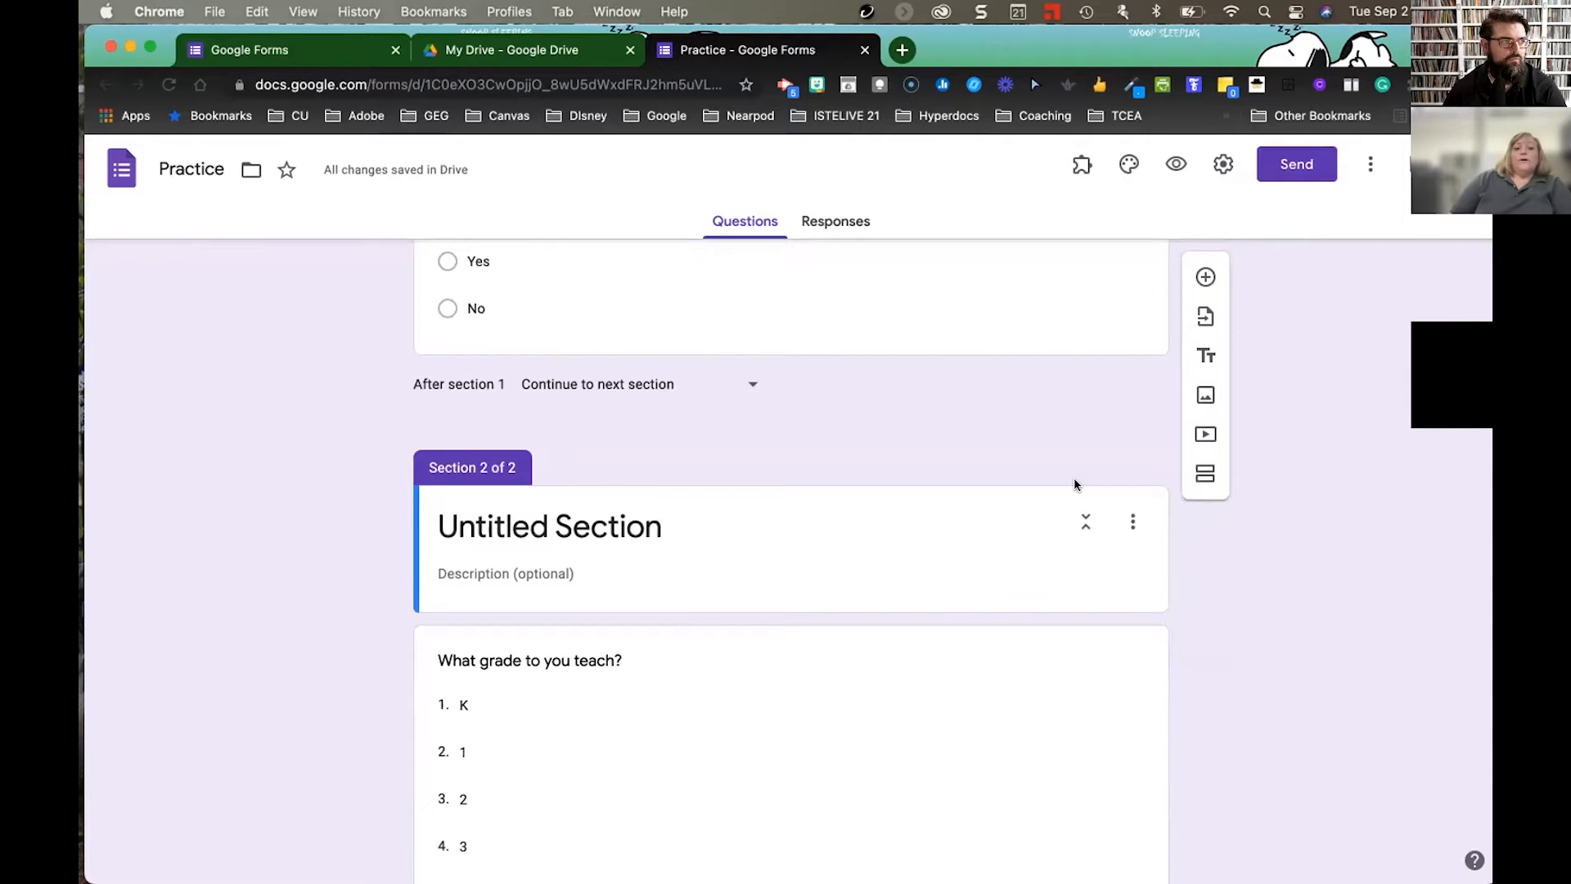
scroll(1072, 485, down, 2)
scroll(1070, 487, up, 3)
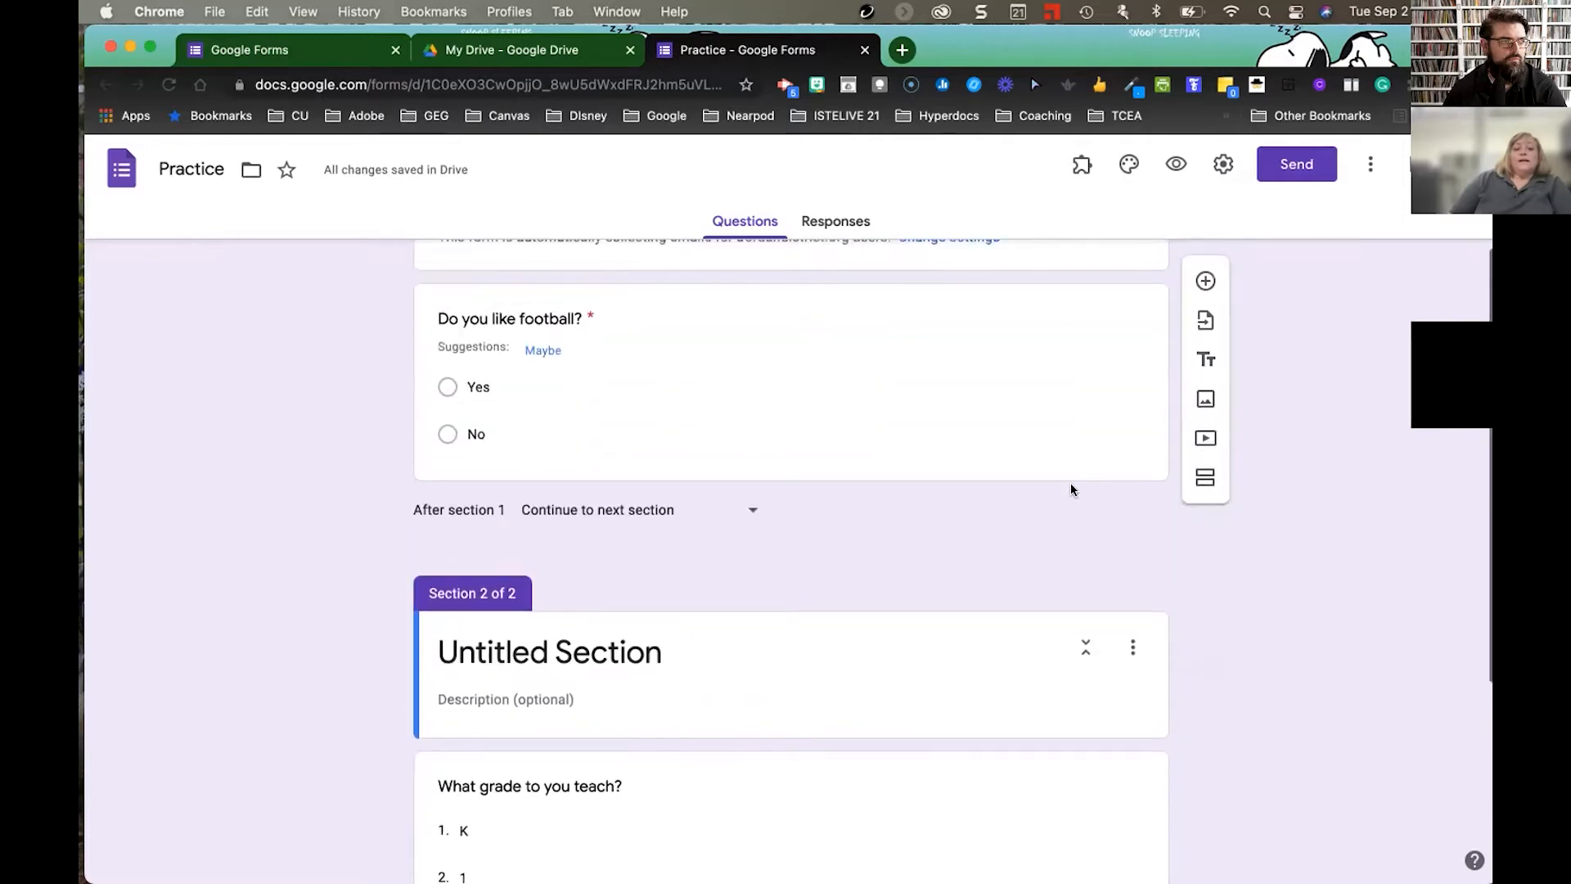
scroll(1071, 490, down, 2)
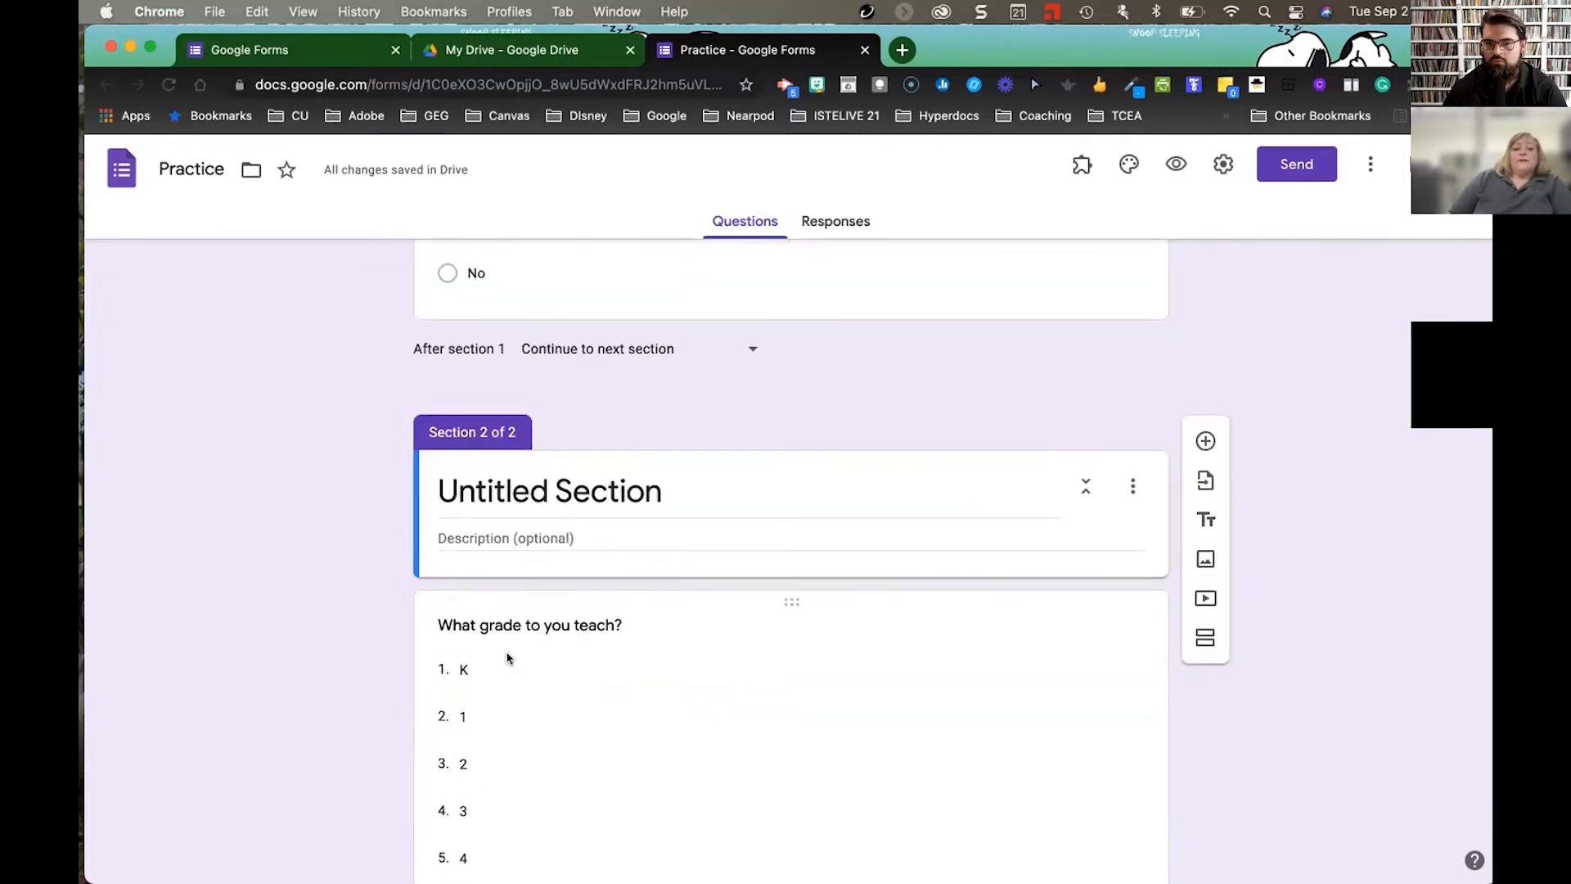
drag(791, 602, 792, 460)
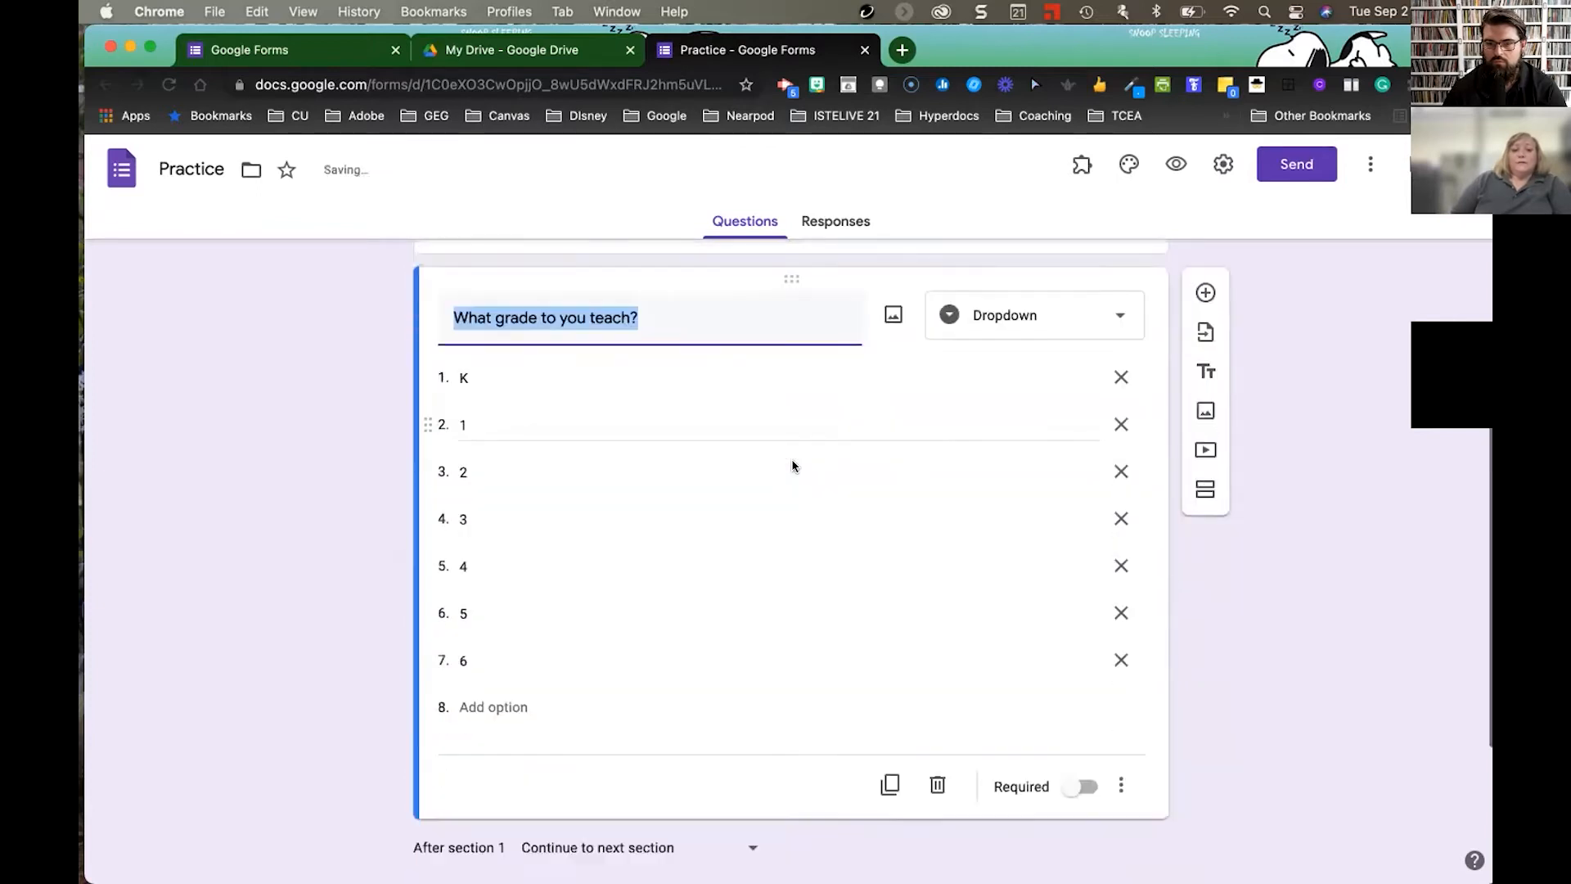
- Rename the second section from Untitled Section to 'Conclusion'
scroll(792, 466, down, 3)
click(679, 738)
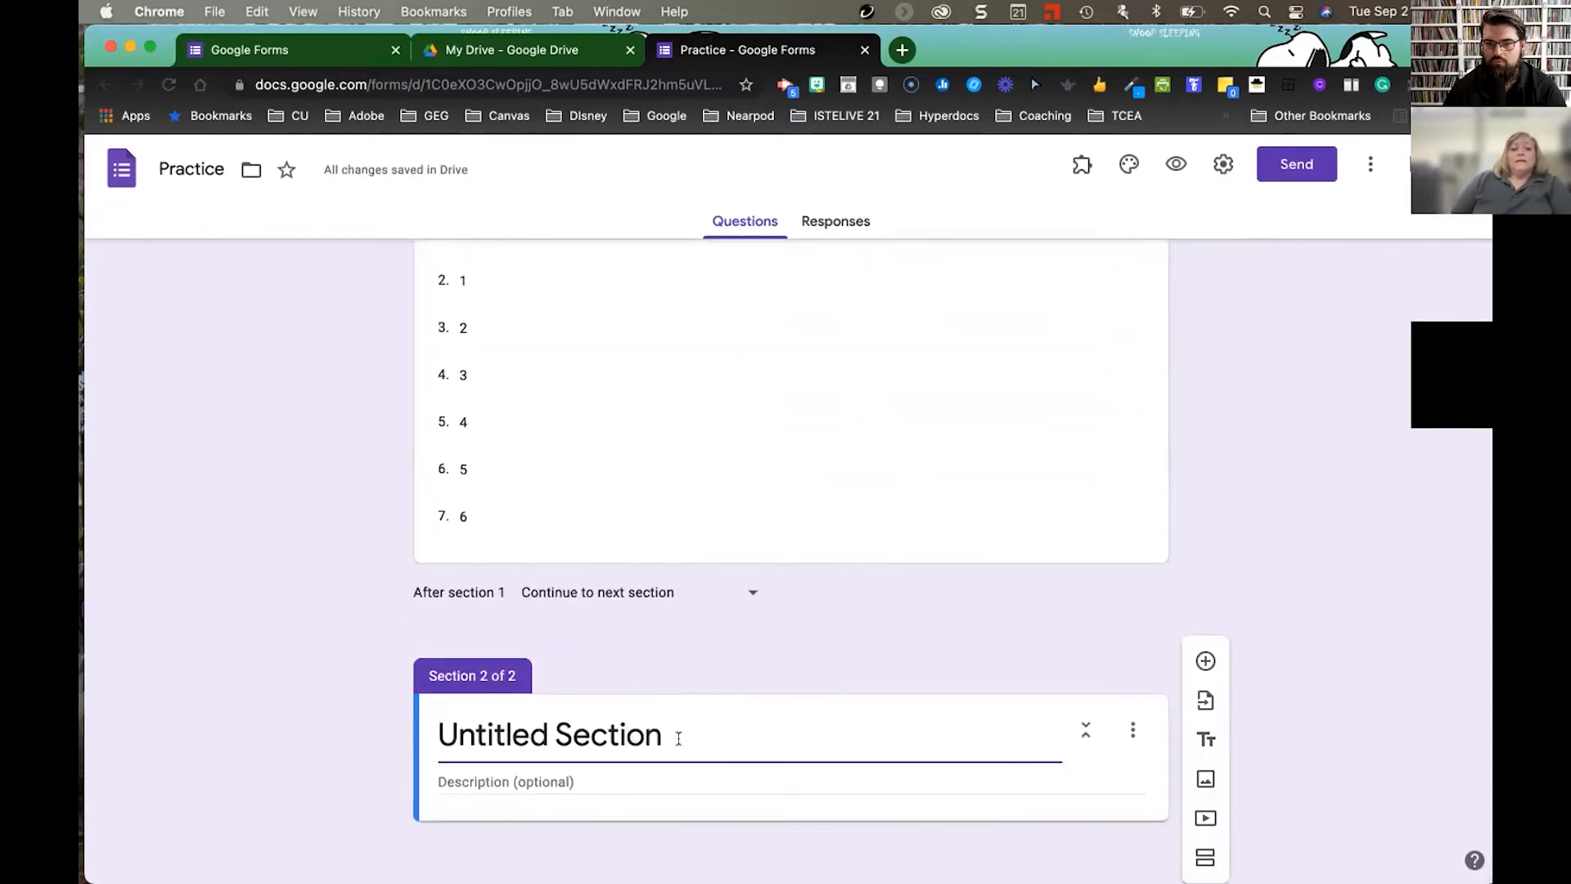
drag(679, 739, 420, 729)
text(Conclusion)
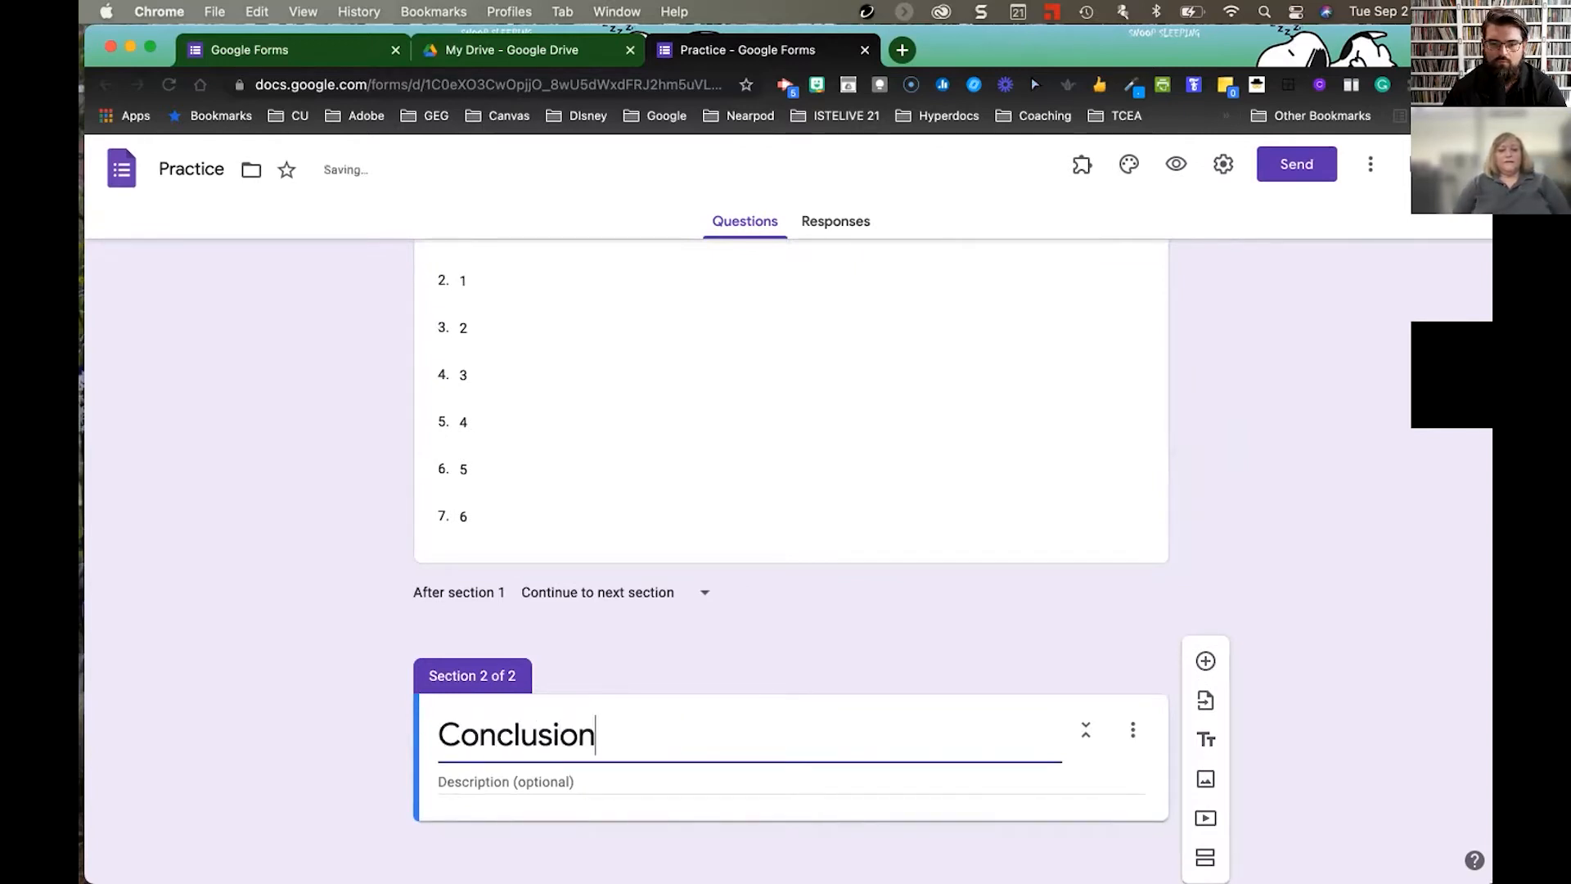
click(1078, 446)
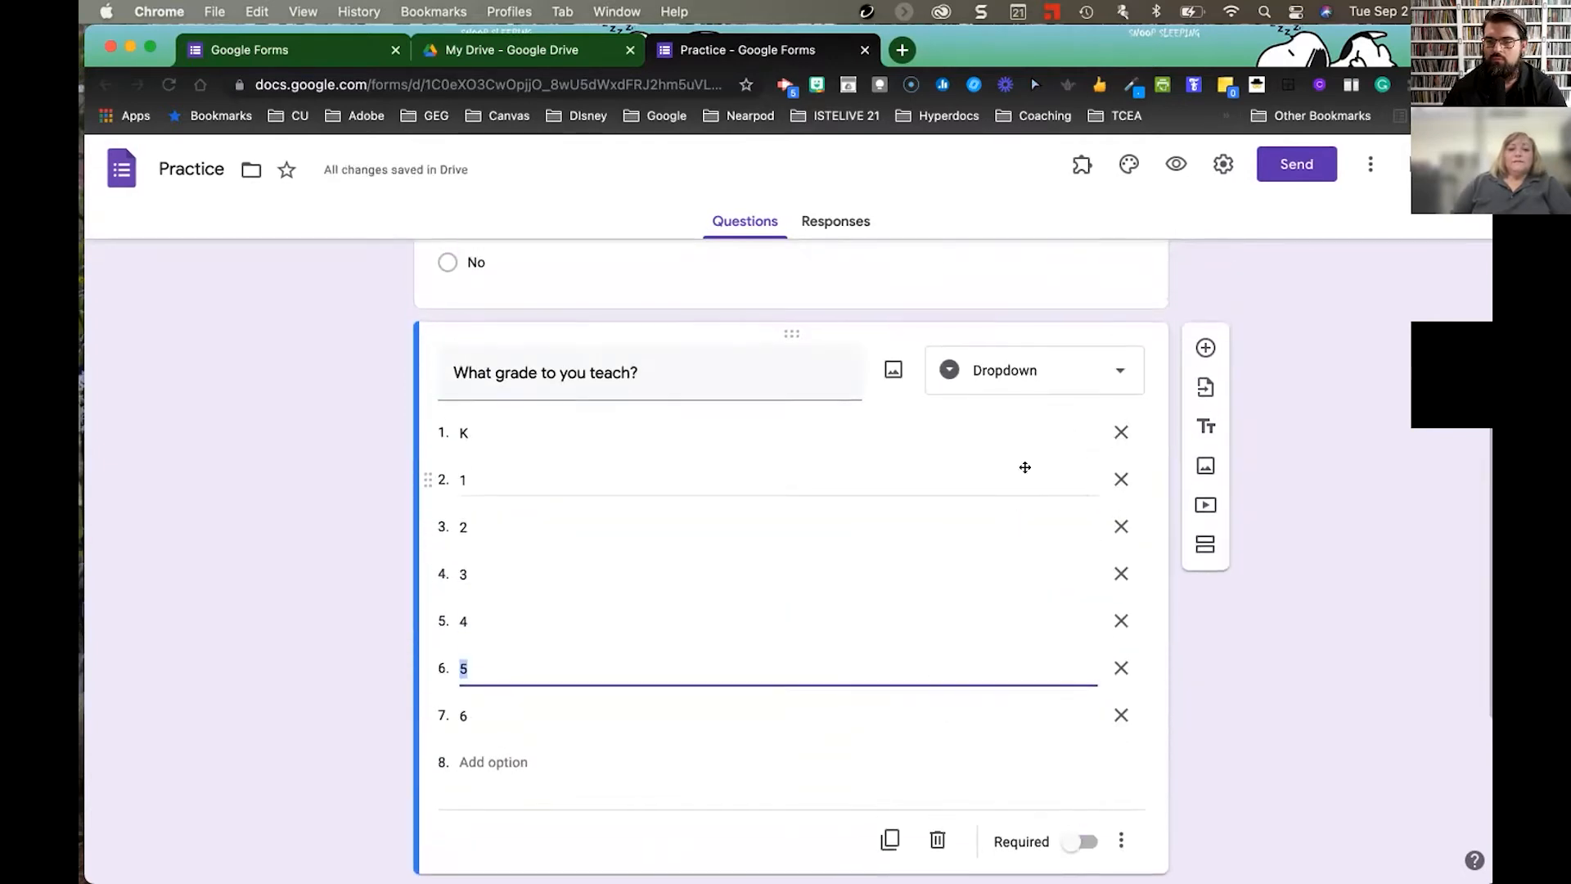
- Enable 'Go to section based on answer' on the football question, leaving Yes and No on Continue to next section
scroll(1025, 468, up, 5)
click(939, 583)
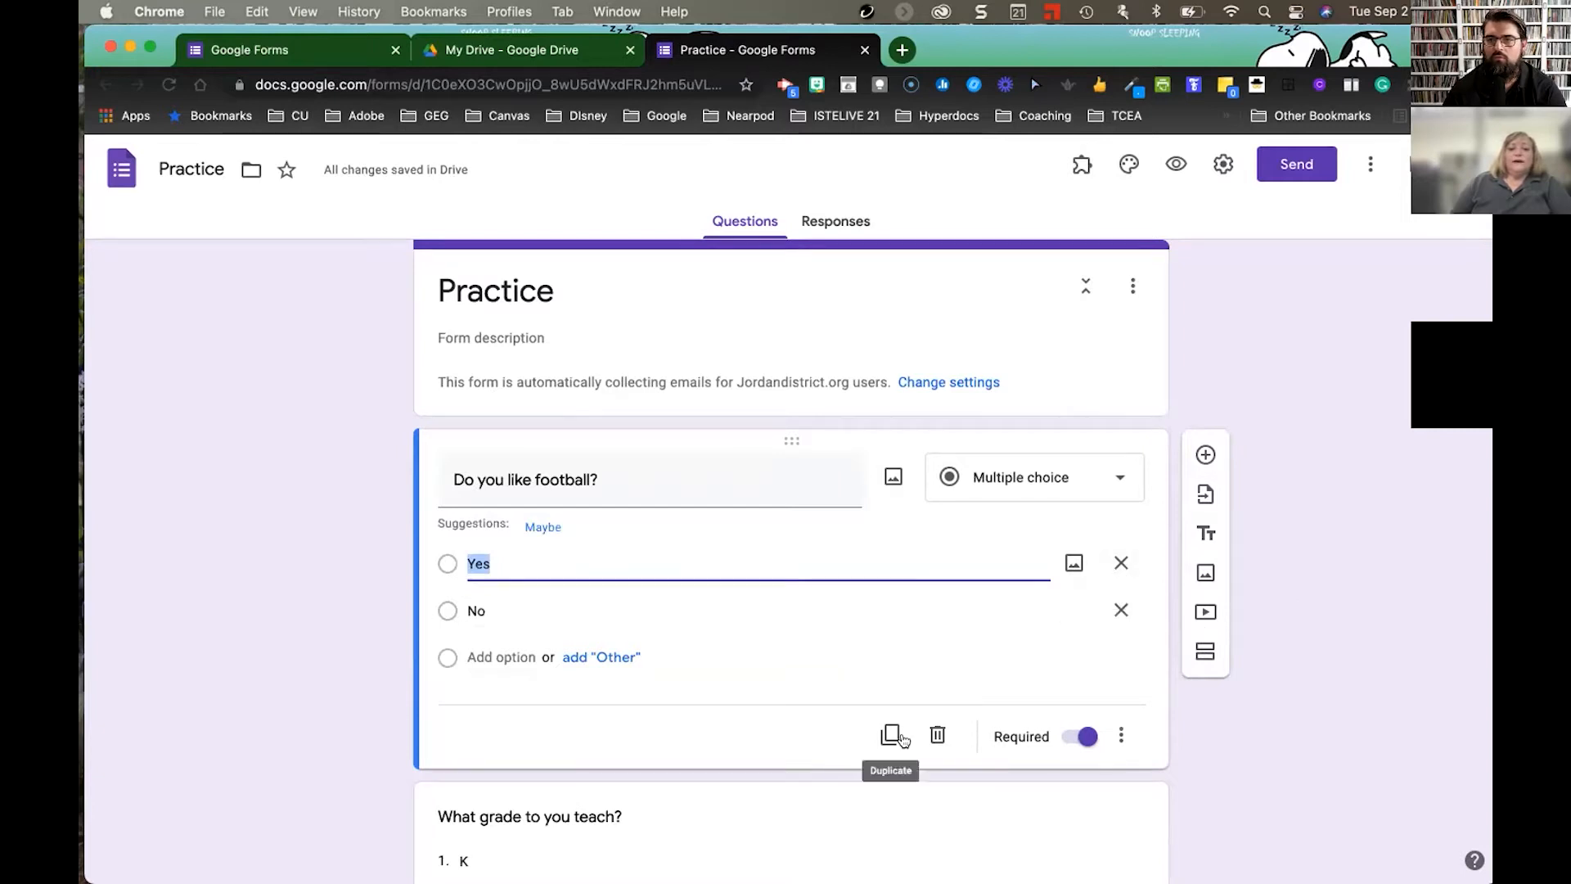
click(1117, 737)
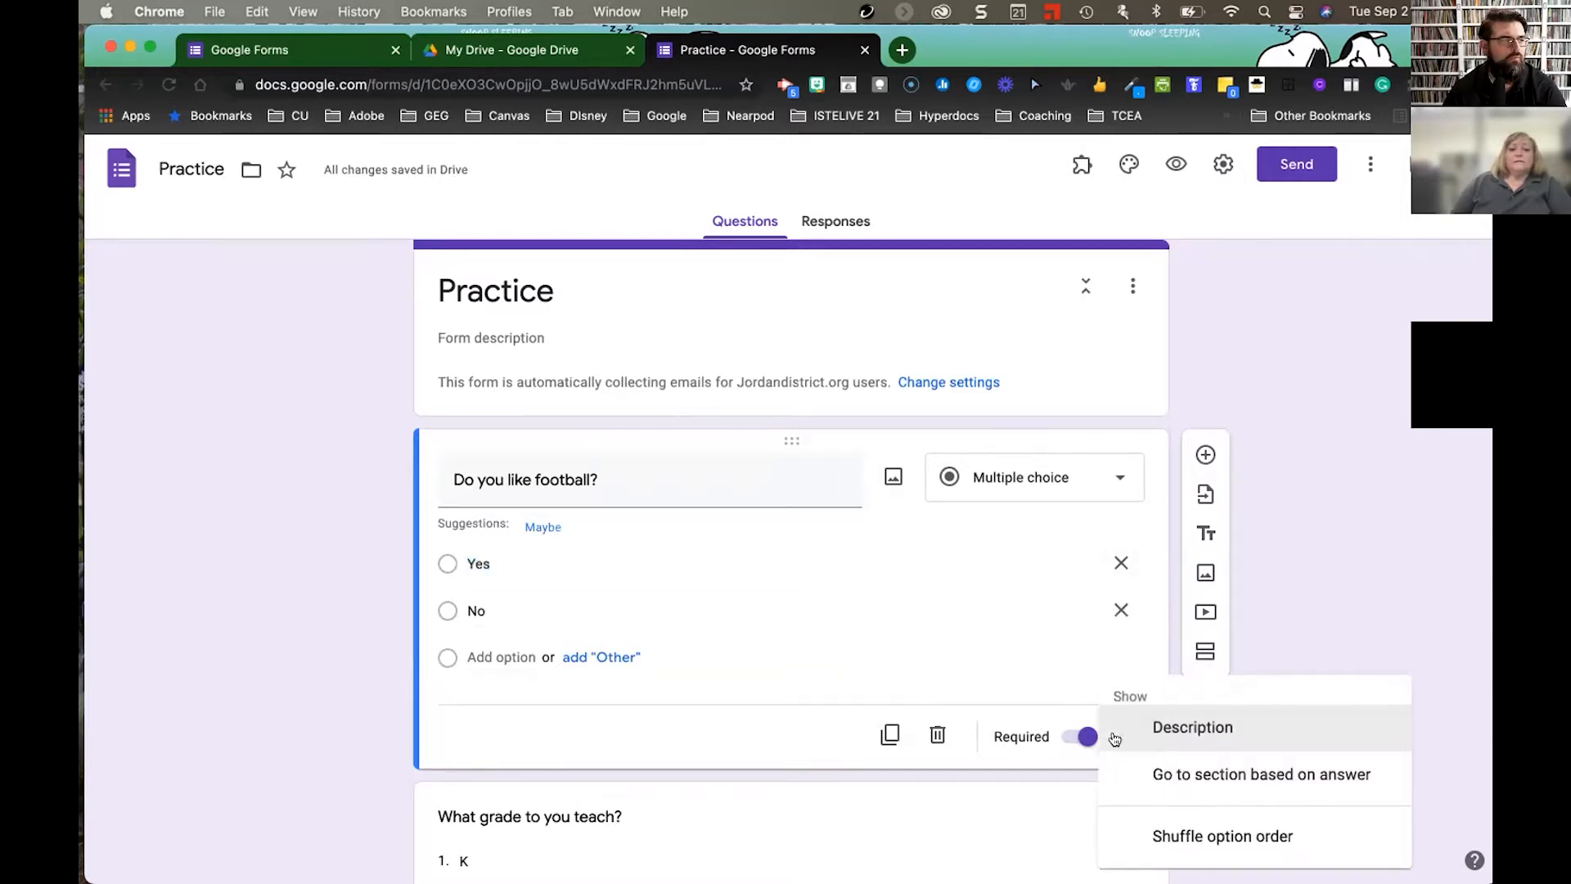
click(1175, 774)
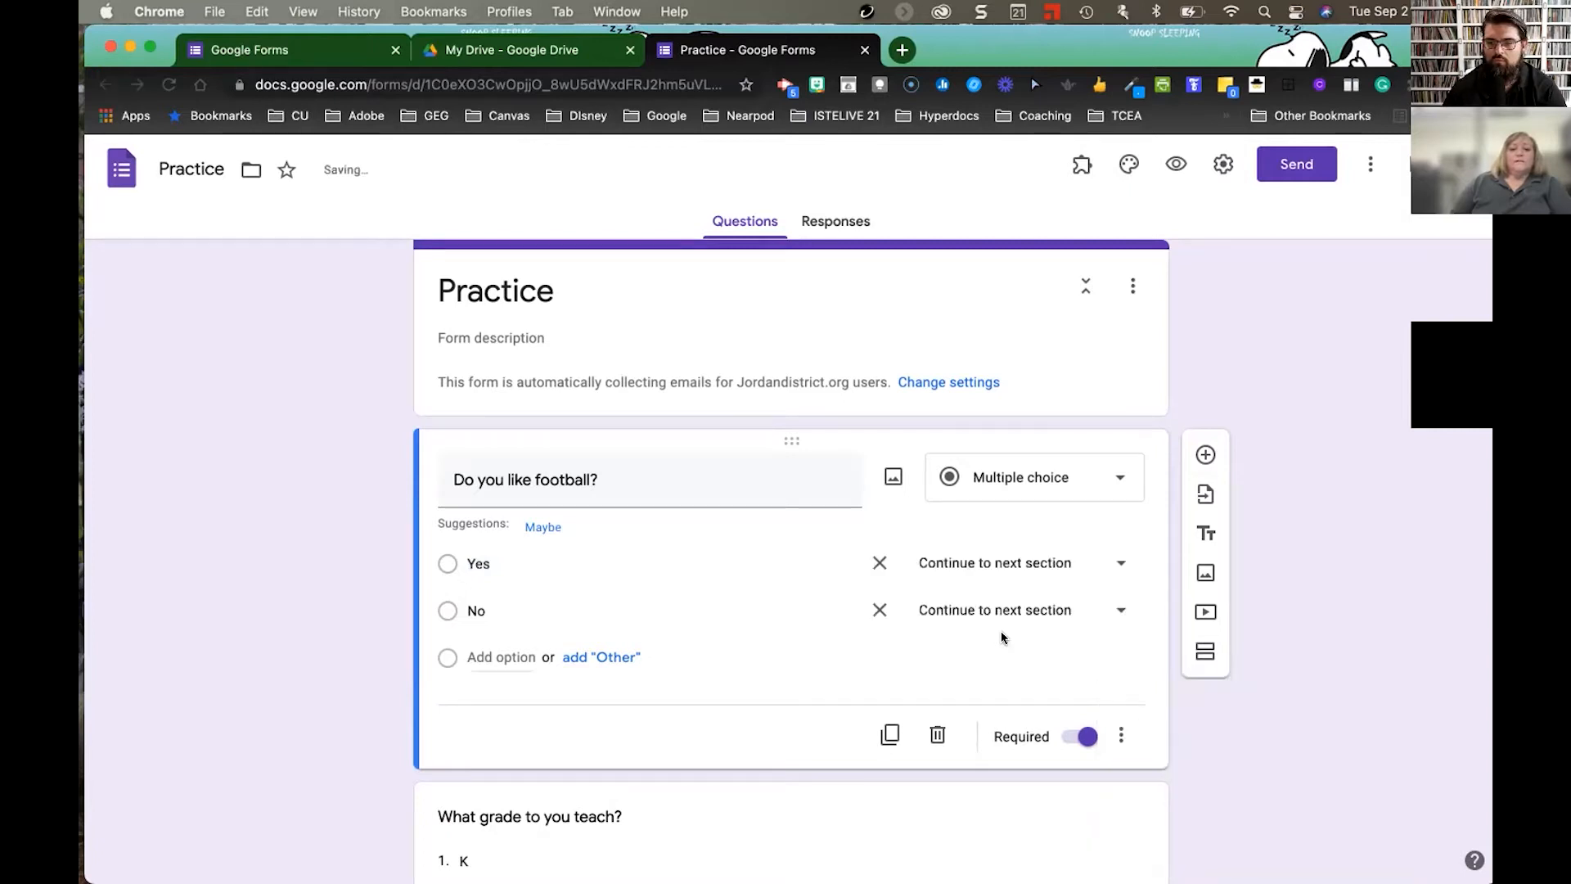
click(1120, 739)
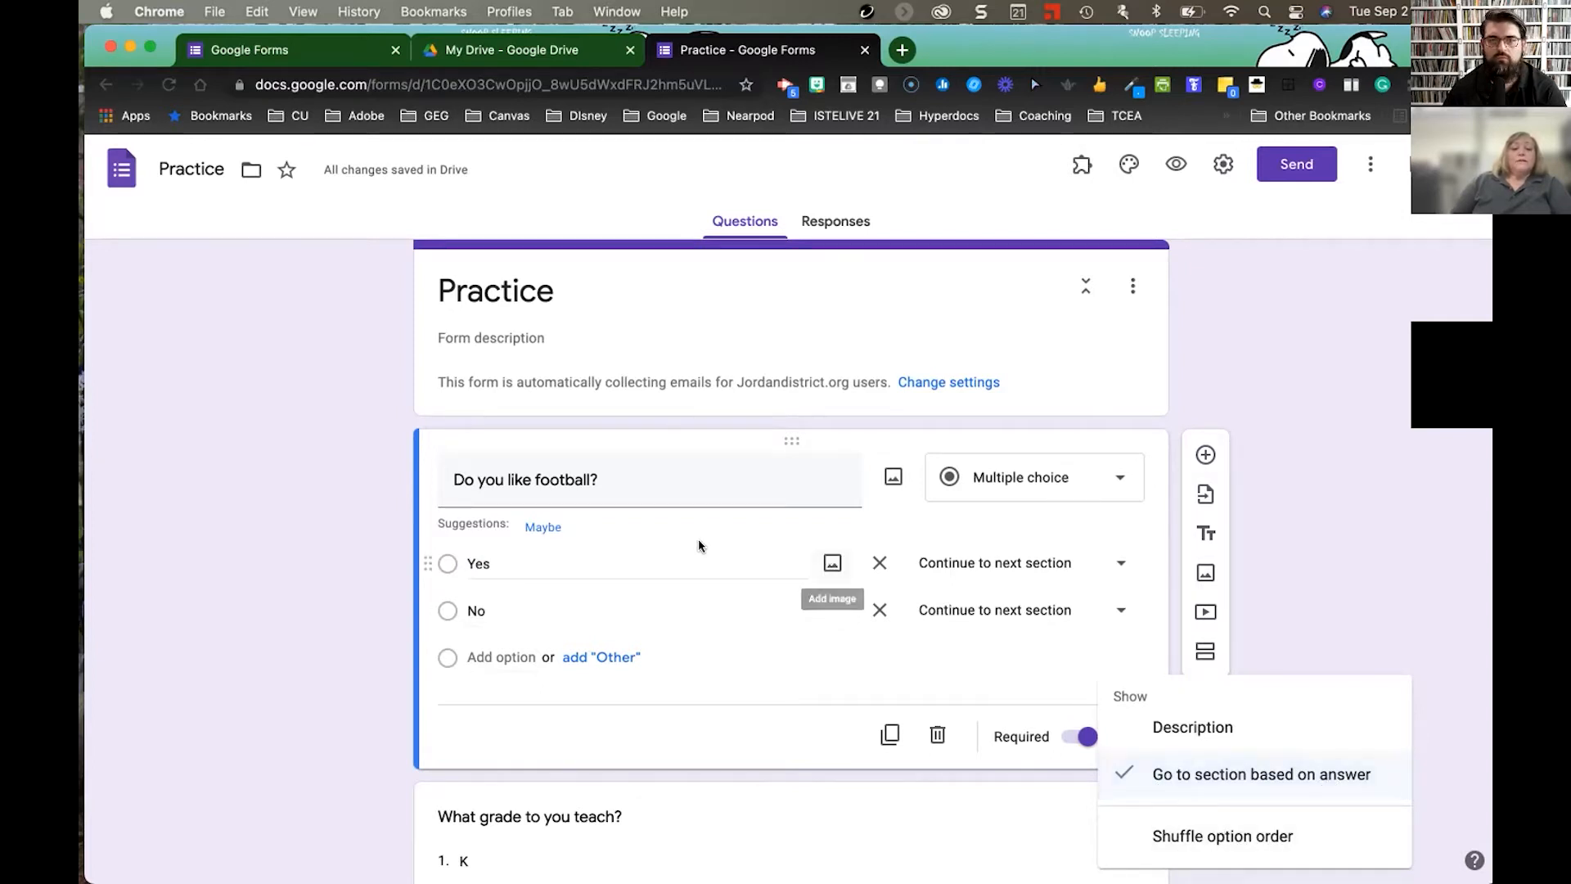
click(1363, 533)
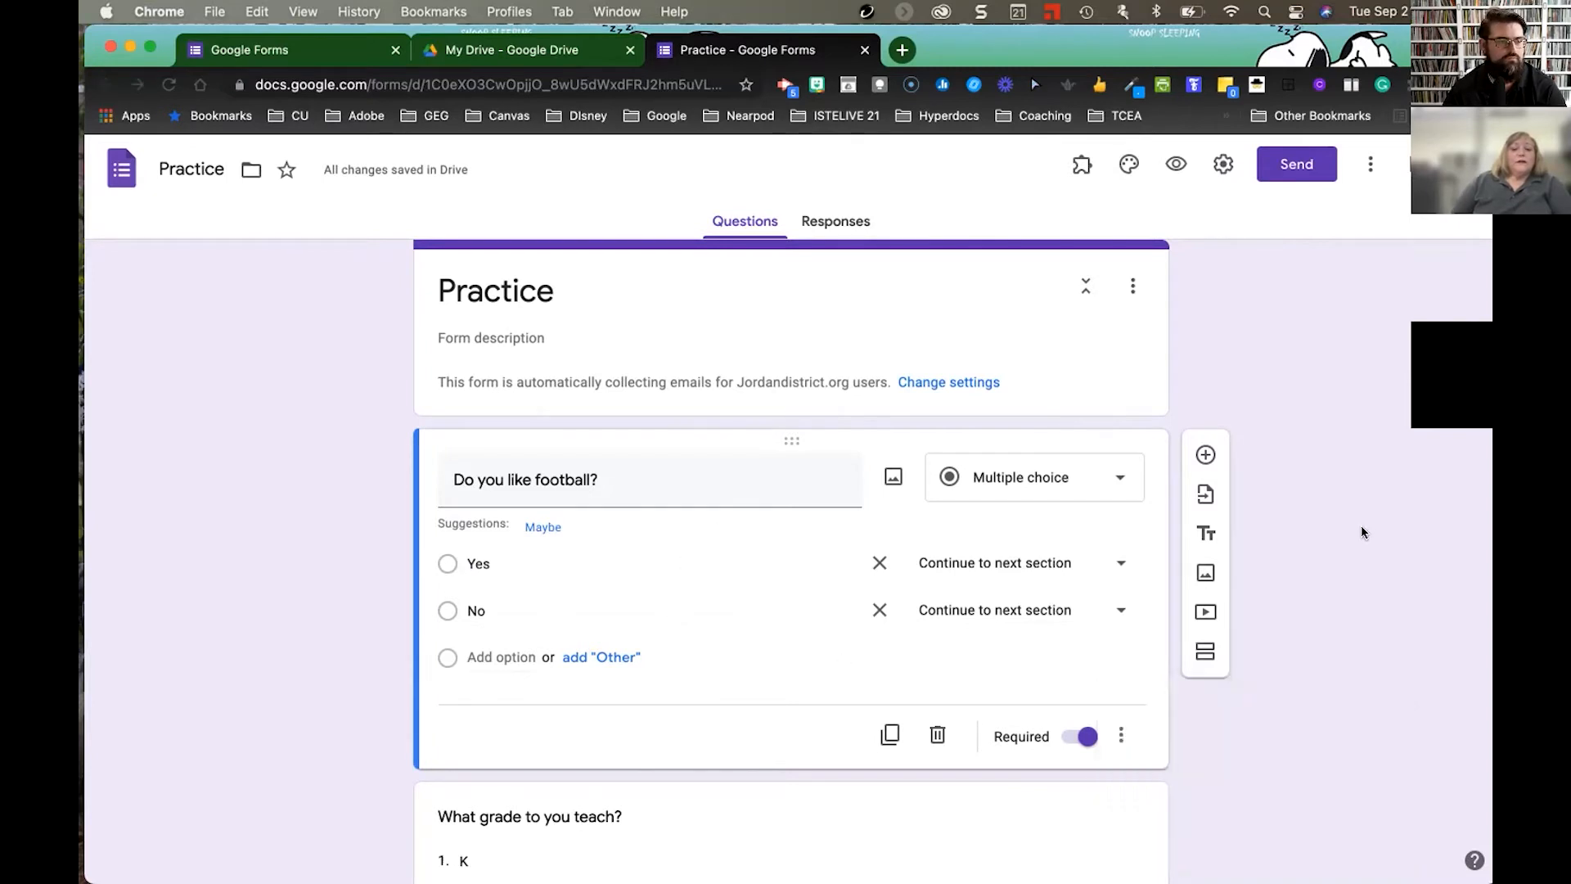
scroll(1321, 652, down, 8)
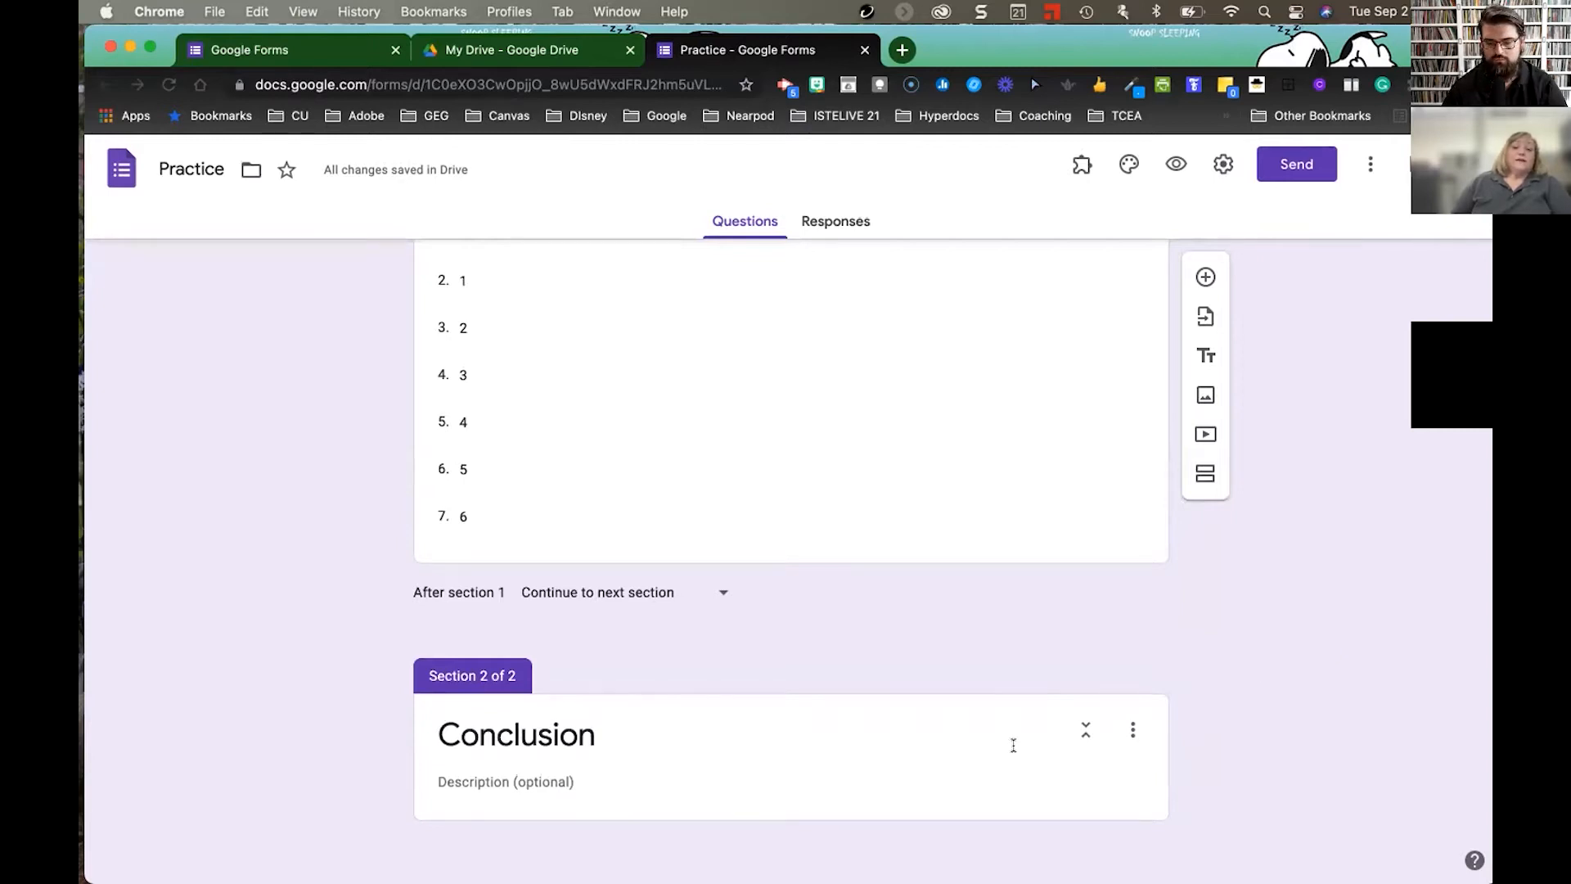
- Turn on answer-based routing for the grade question and send K to section 2 (Conclusion)
click(1090, 503)
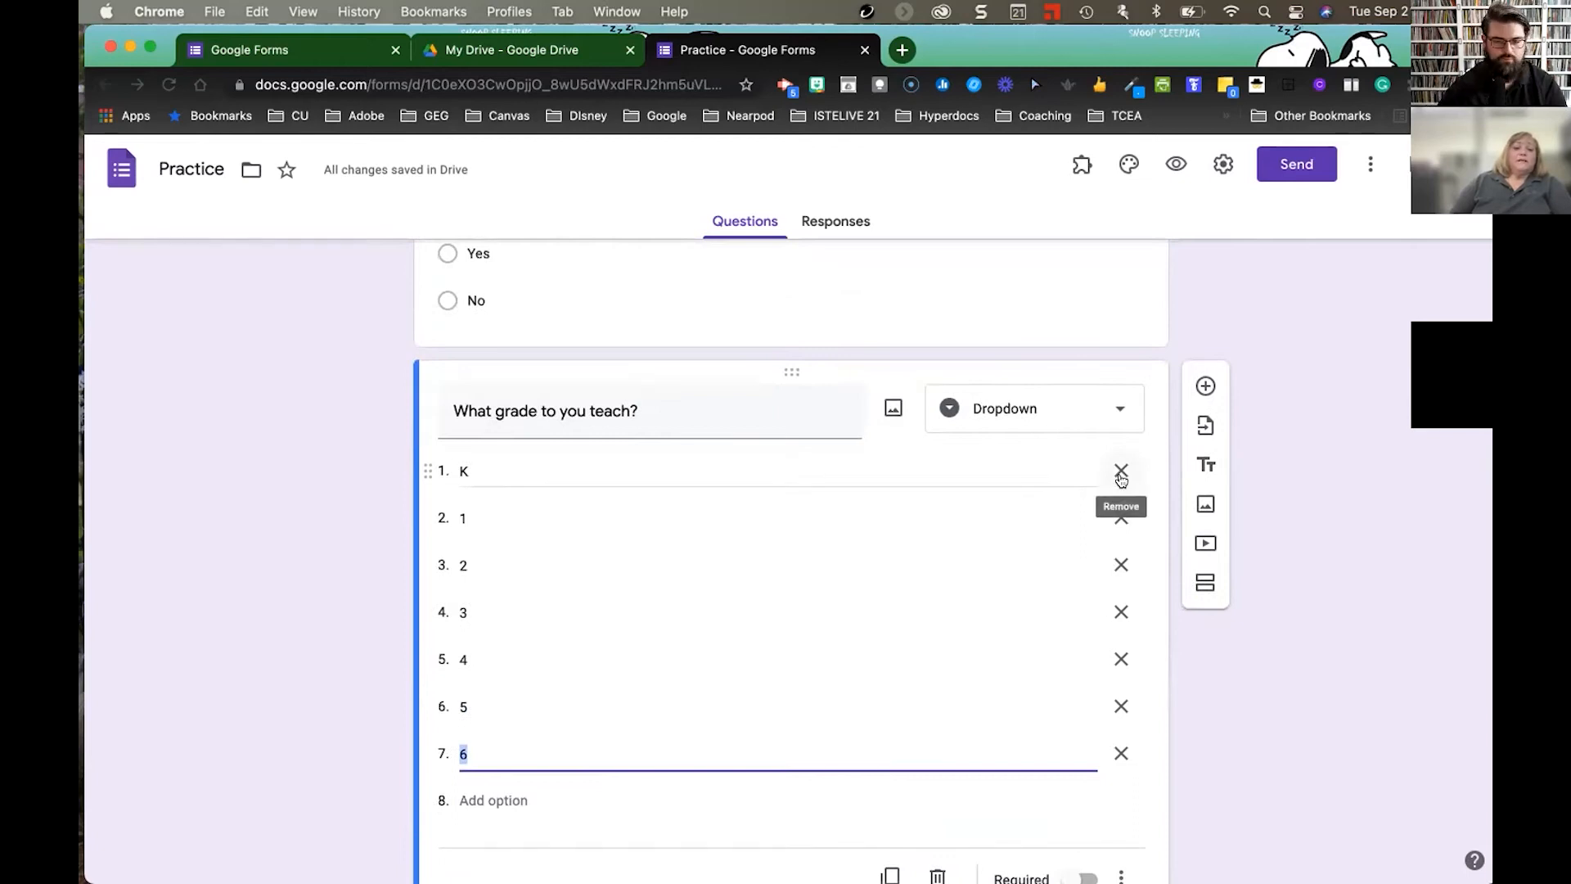
scroll(1119, 700, down, 2)
click(1124, 742)
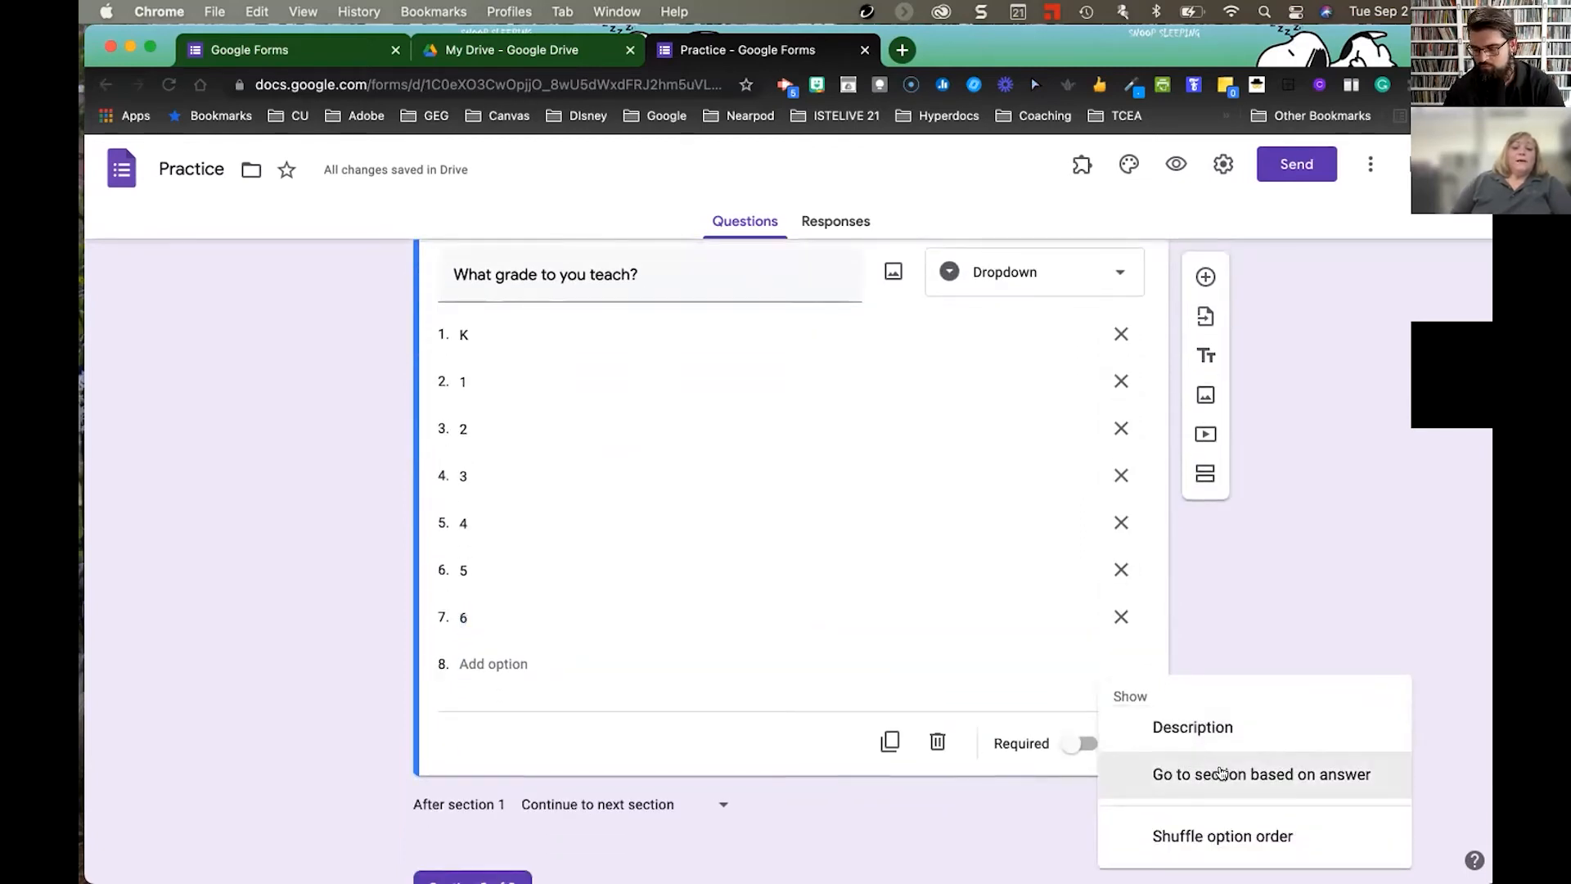
click(1222, 773)
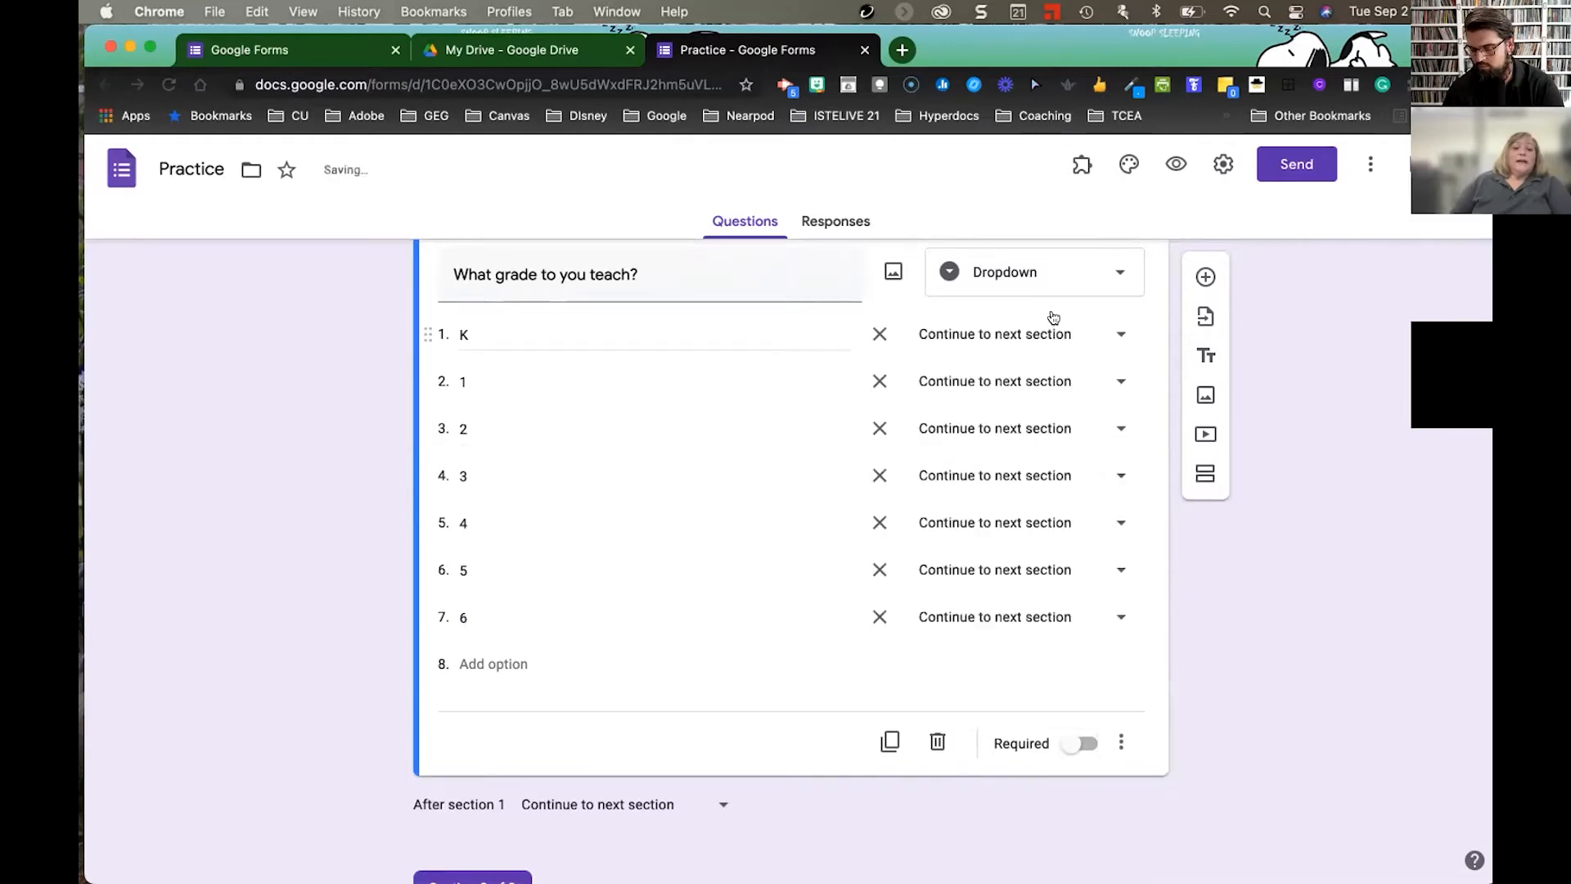
click(1117, 337)
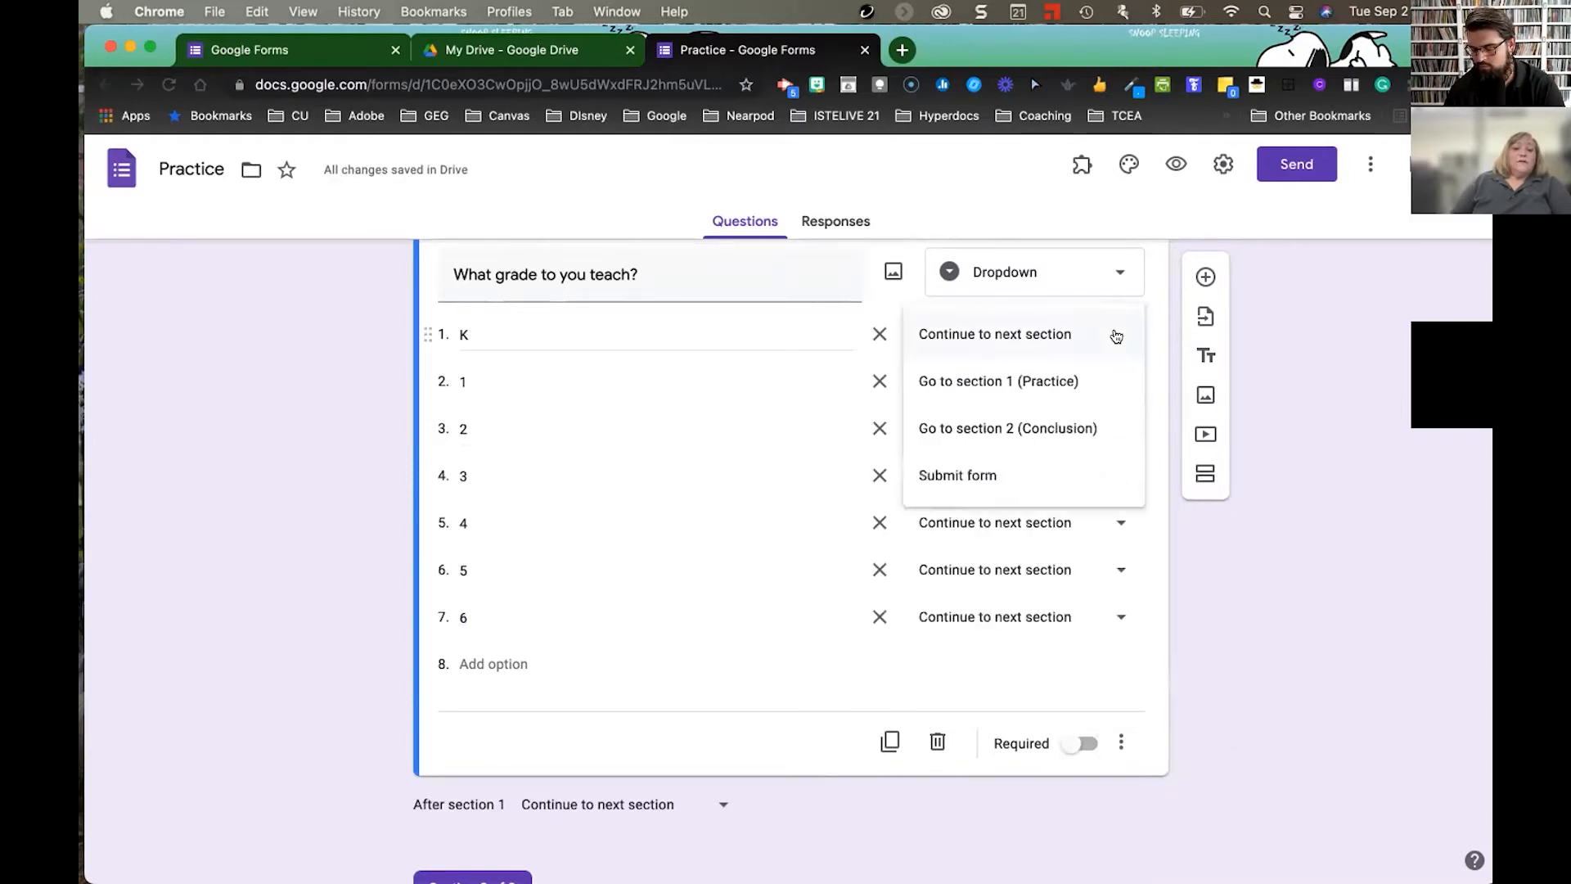
click(1045, 432)
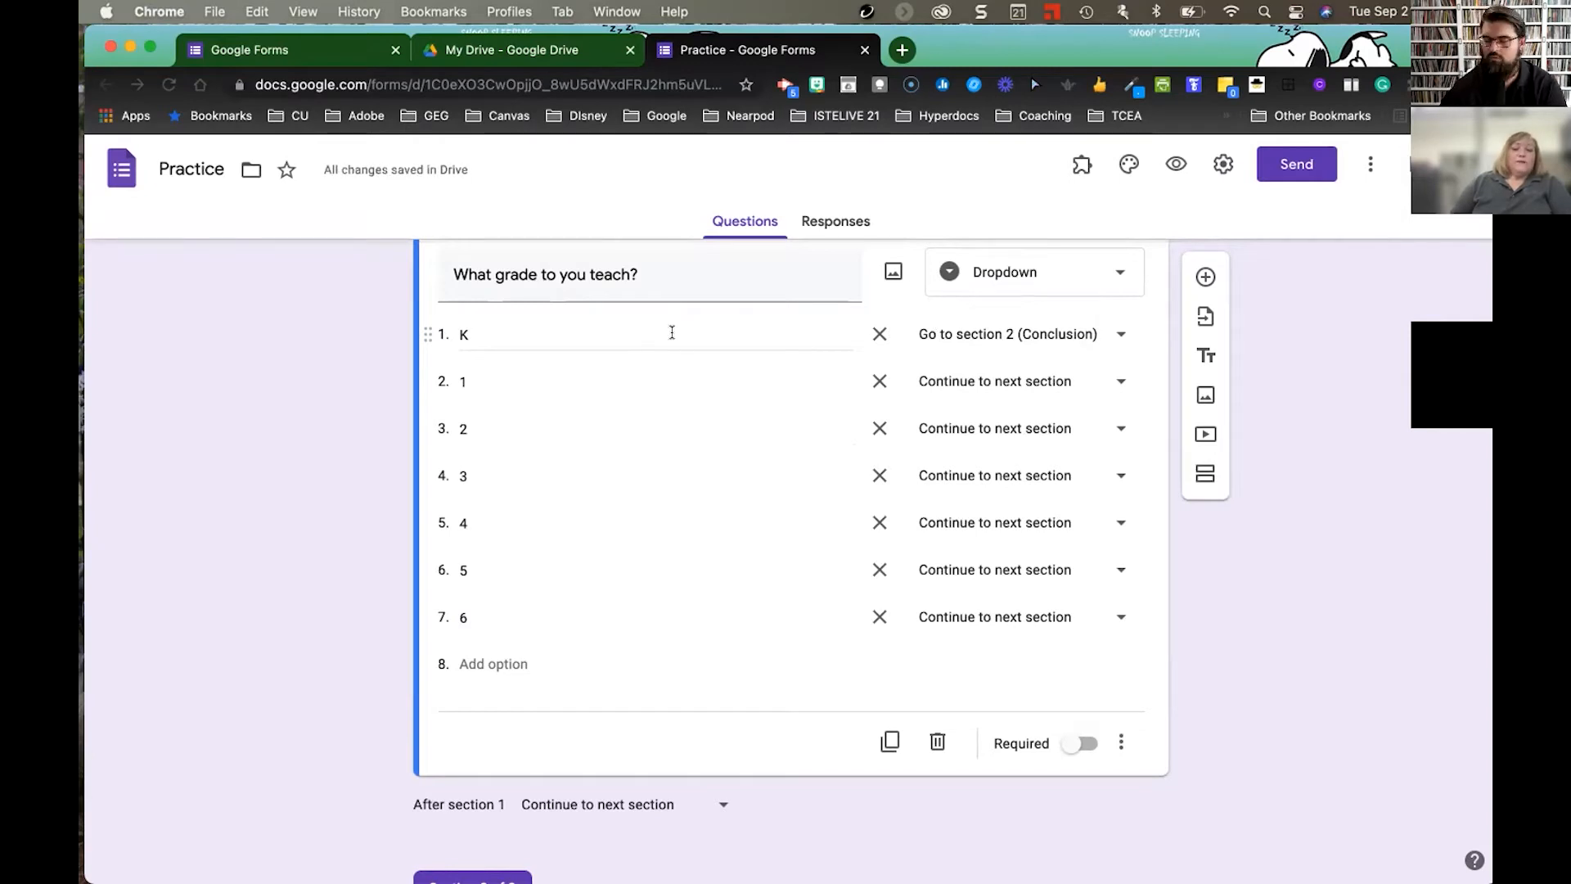
scroll(895, 332, down, 1)
scroll(1042, 631, down, 5)
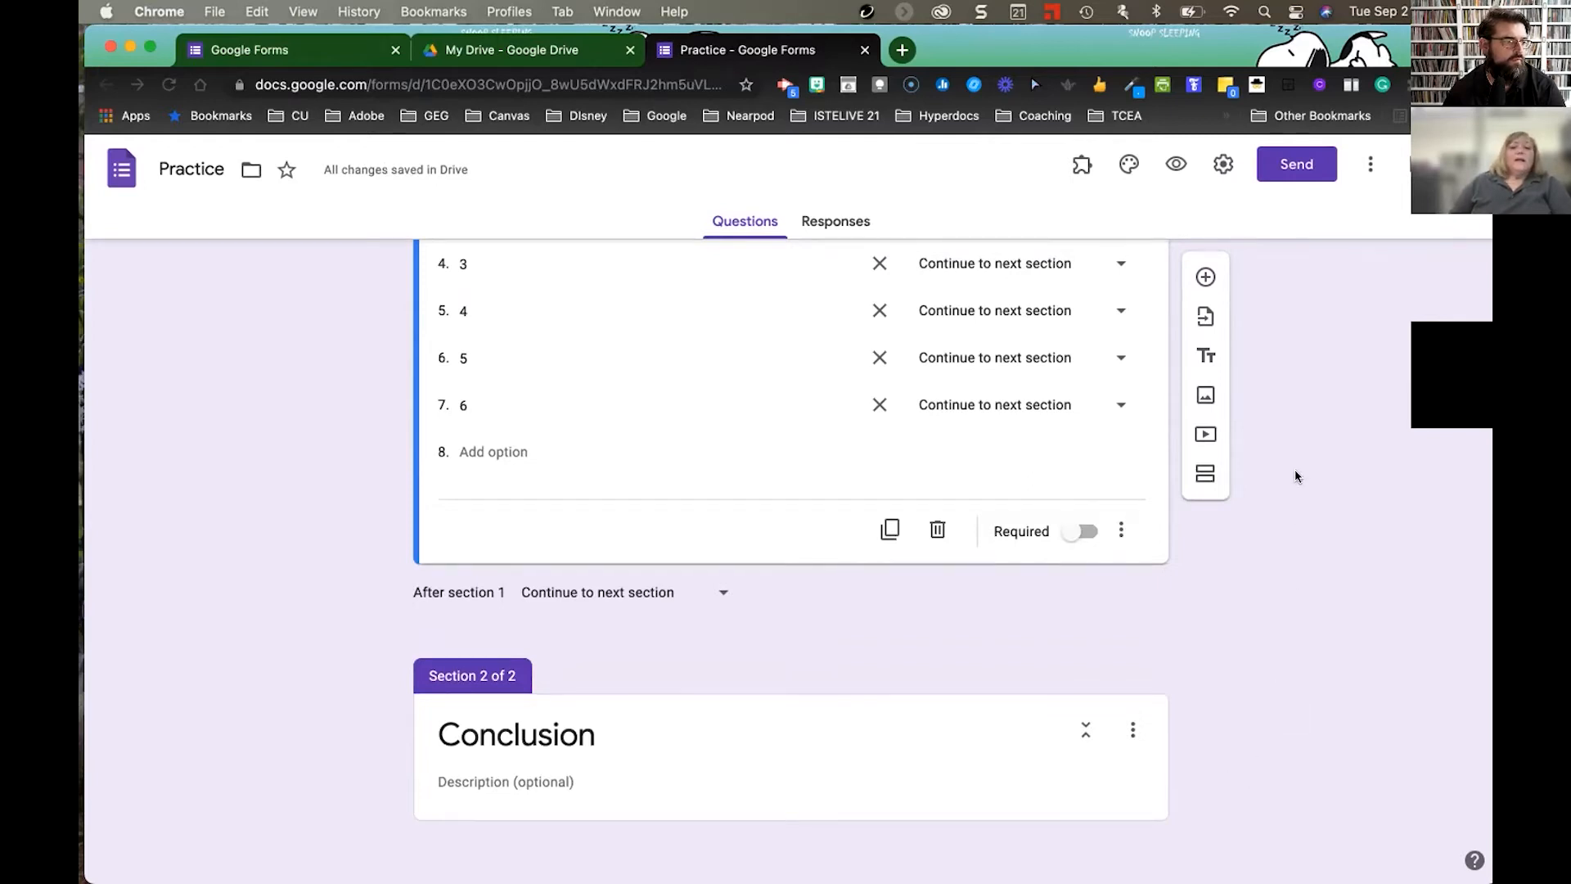
scroll(1295, 471, up, 10)
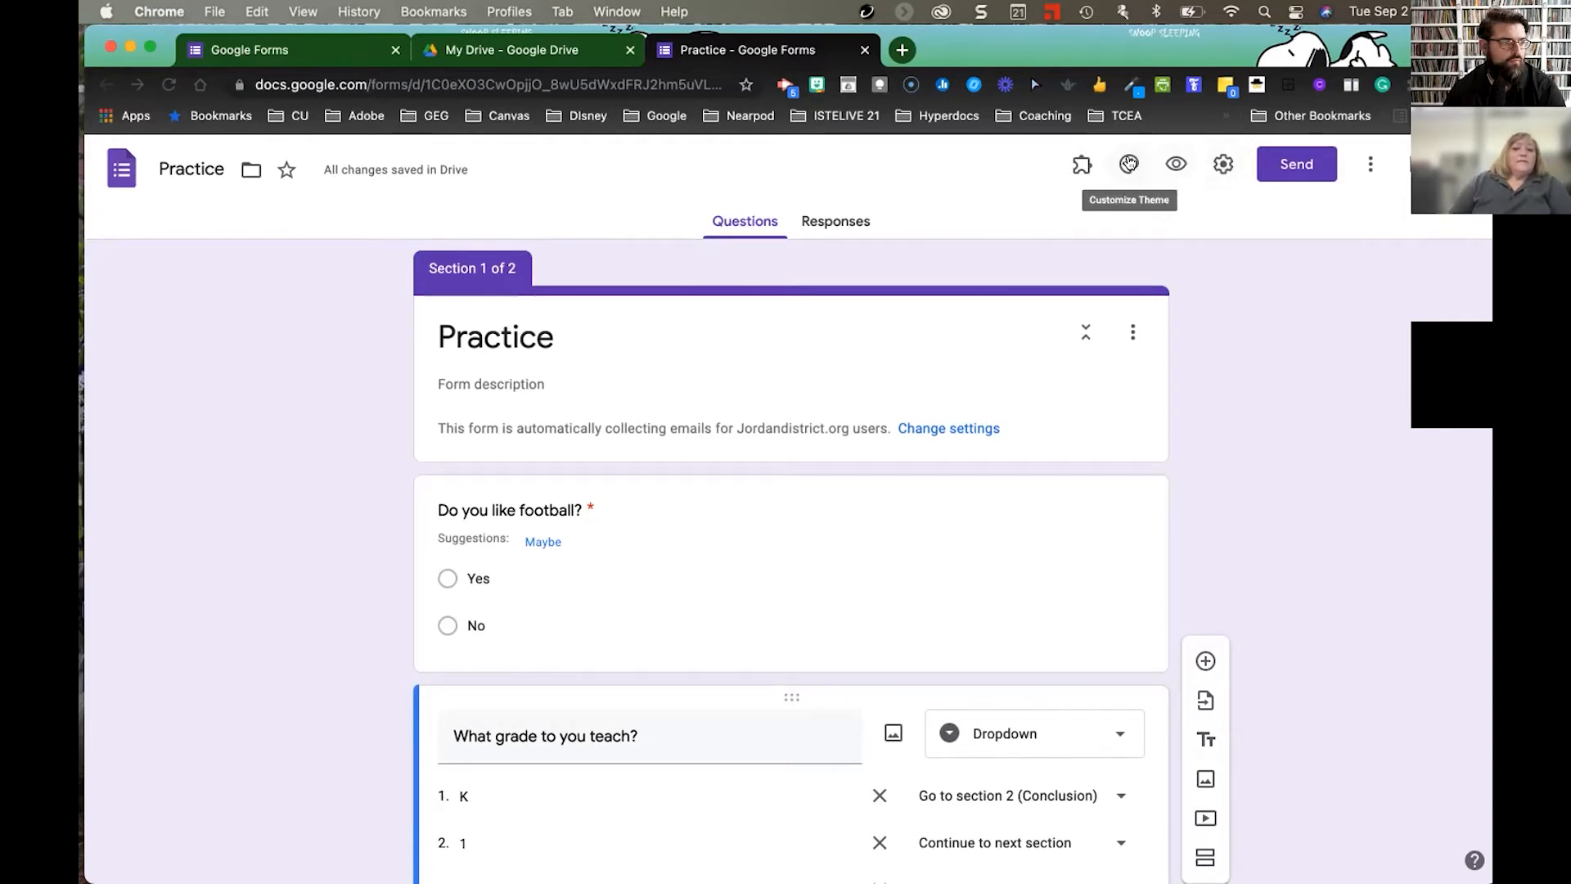
- Apply a dark teal theme colour, deeper teal background and Decorative font style
click(1129, 162)
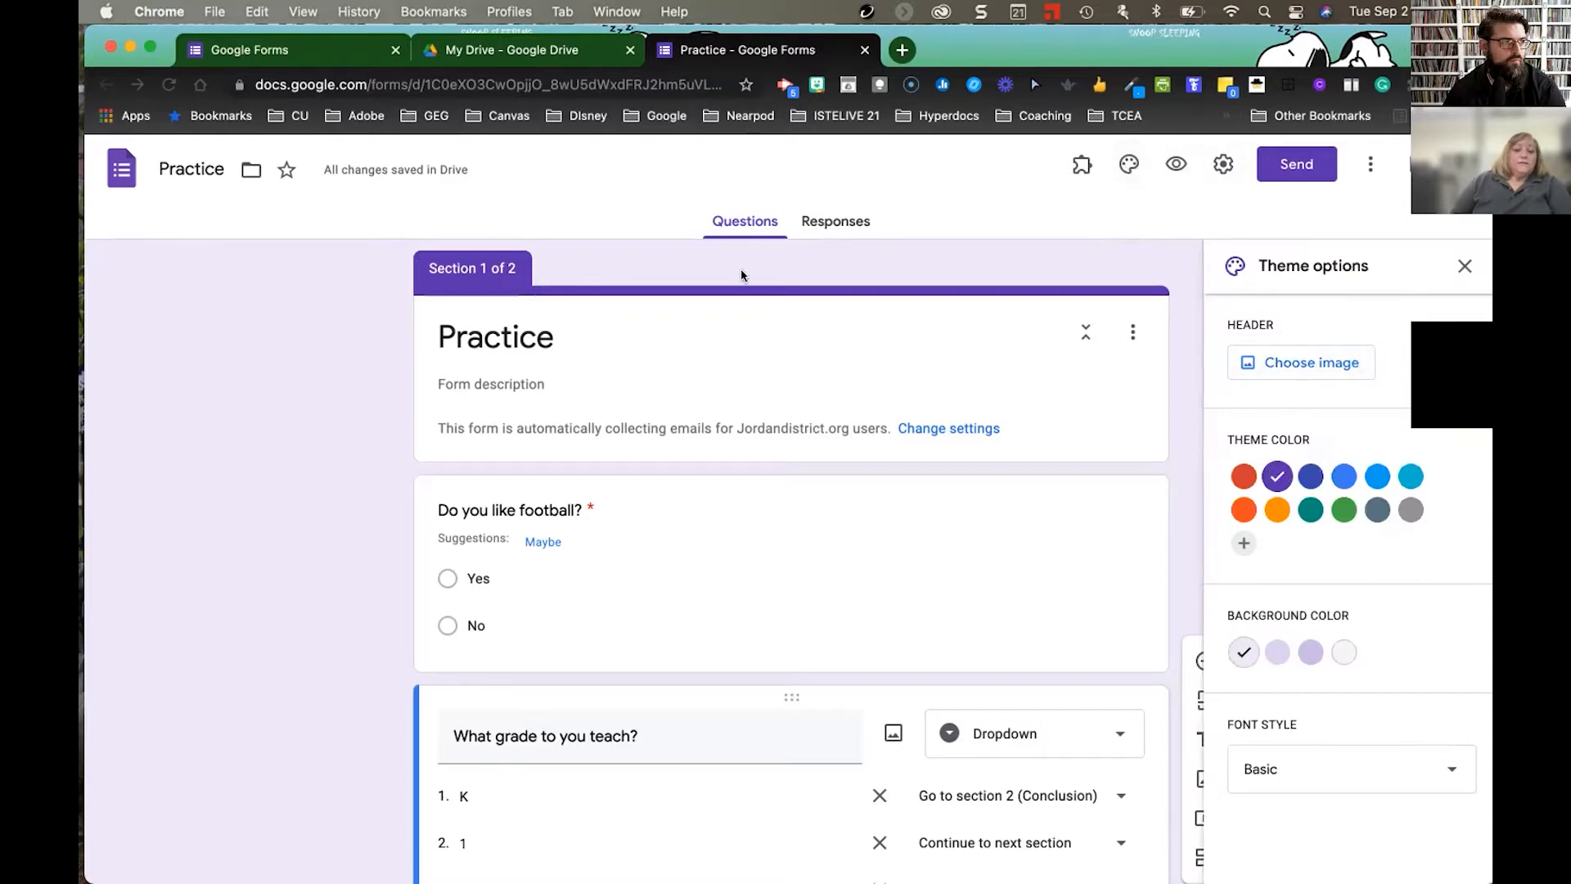
click(1377, 477)
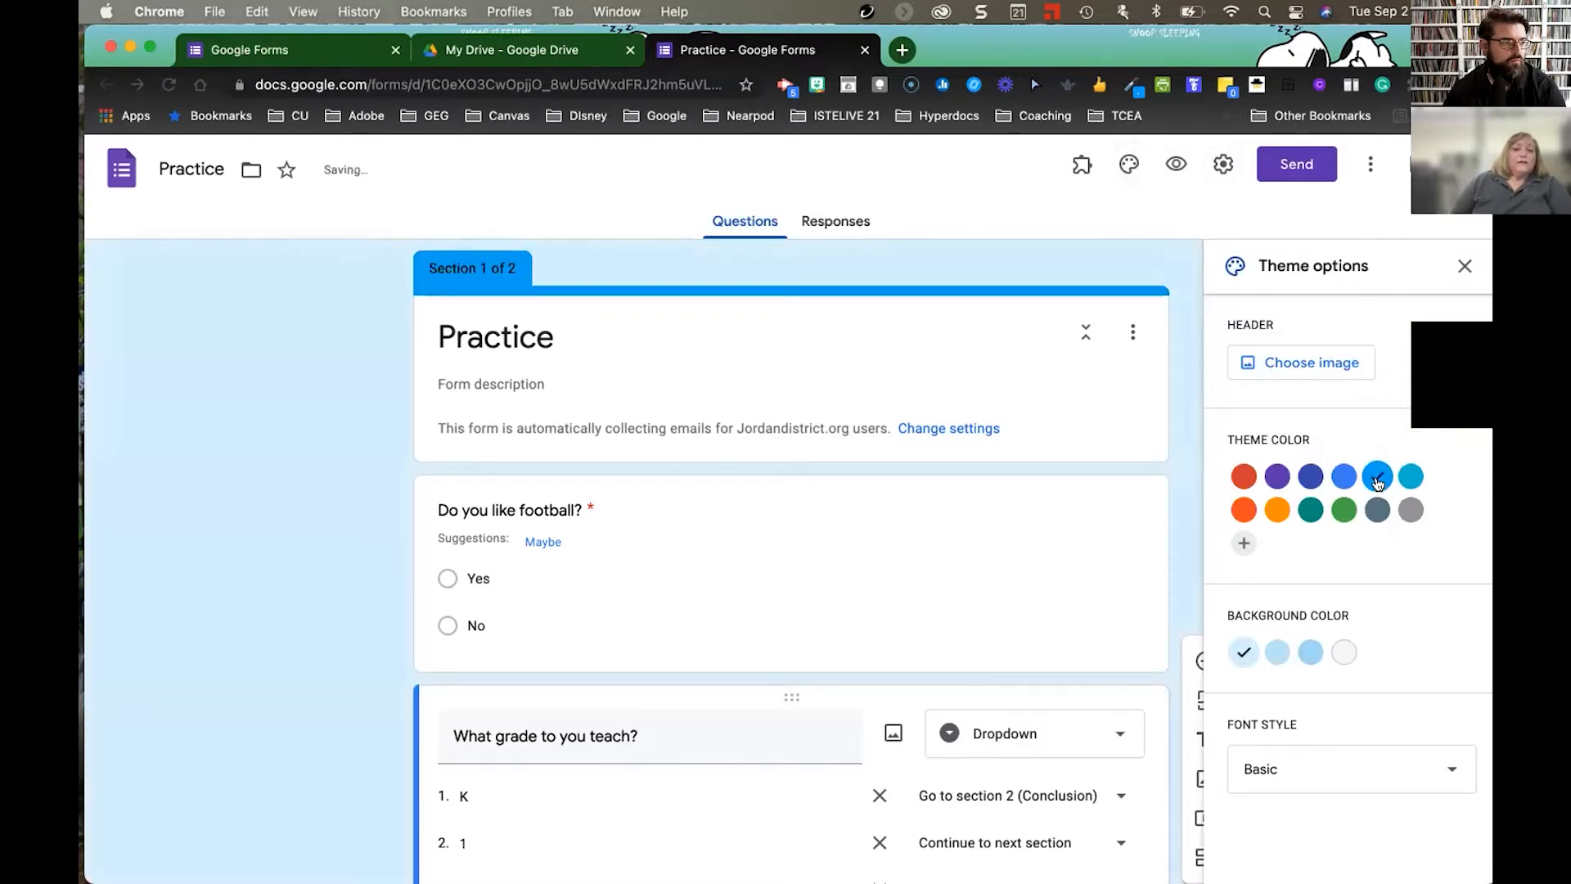
click(1311, 510)
click(1311, 654)
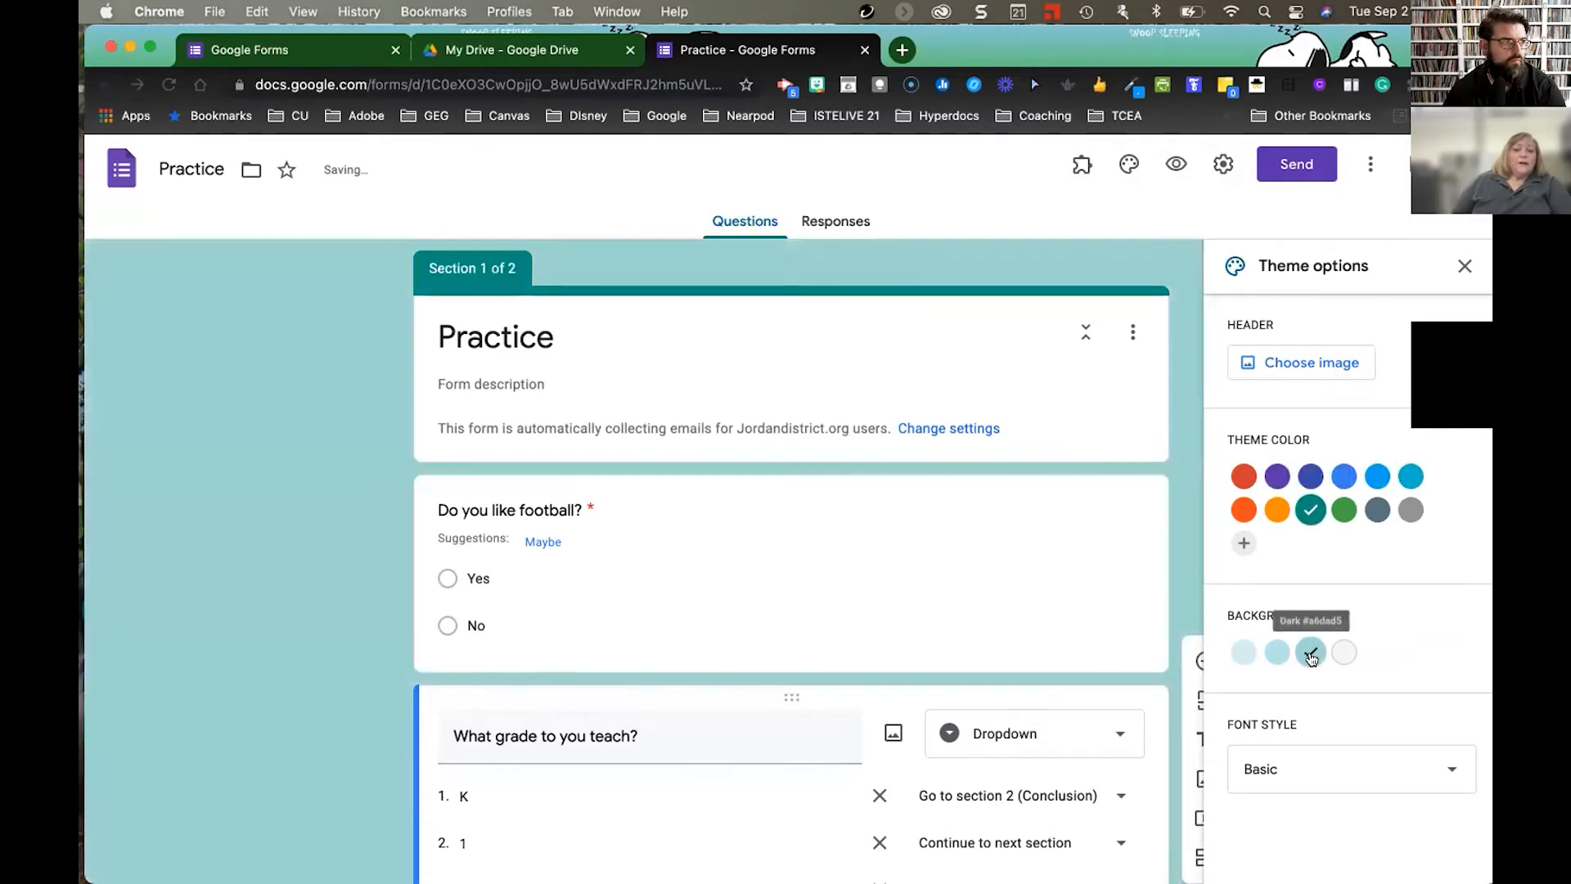
click(1358, 768)
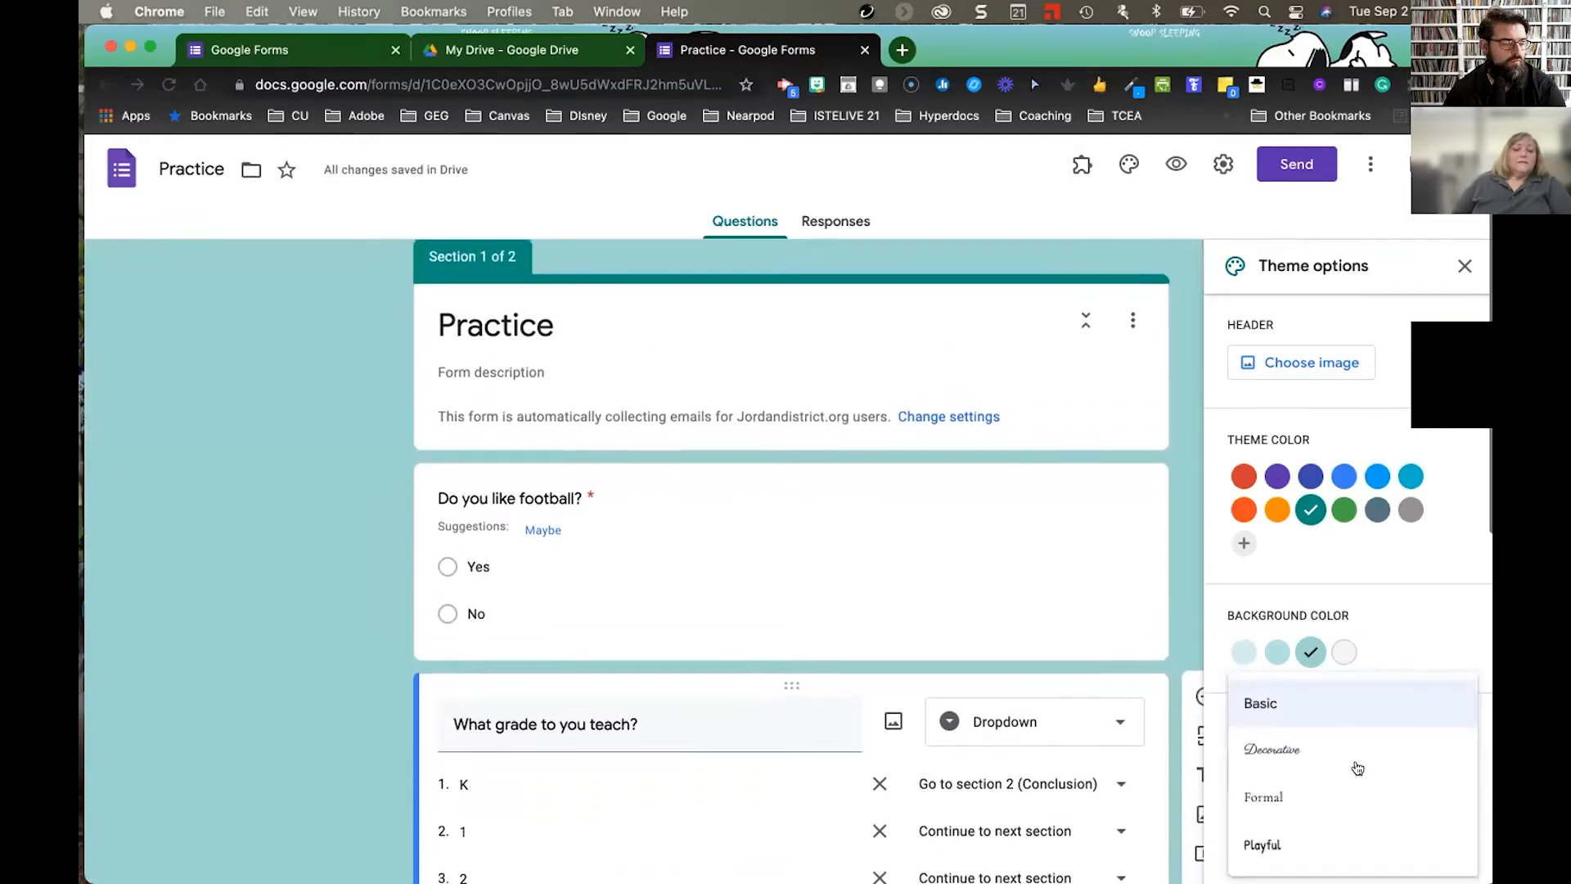
click(1277, 842)
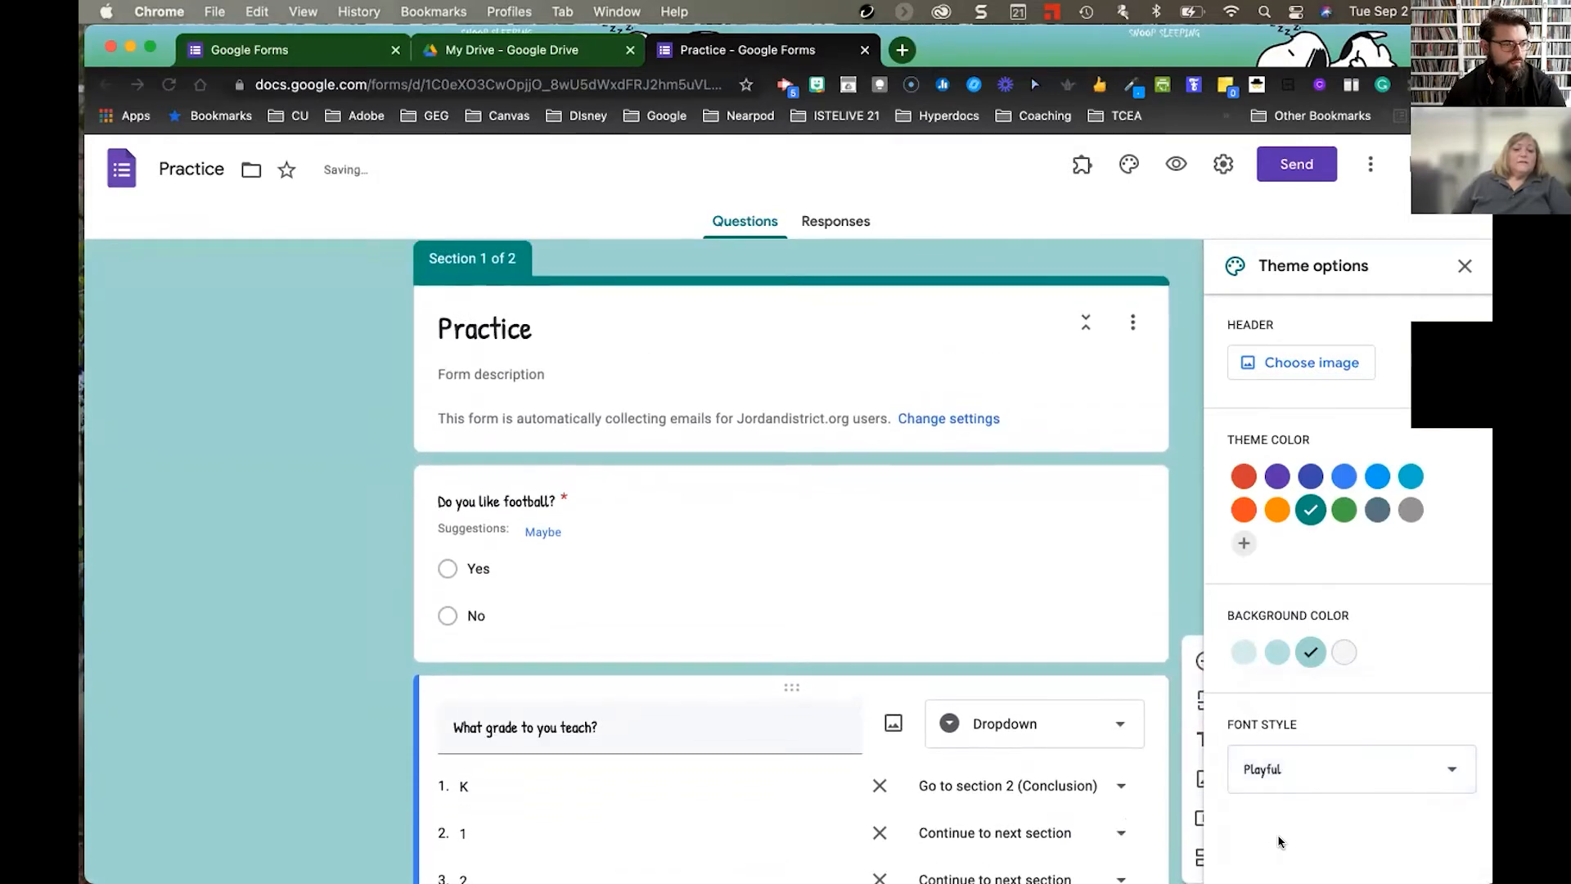
click(1291, 767)
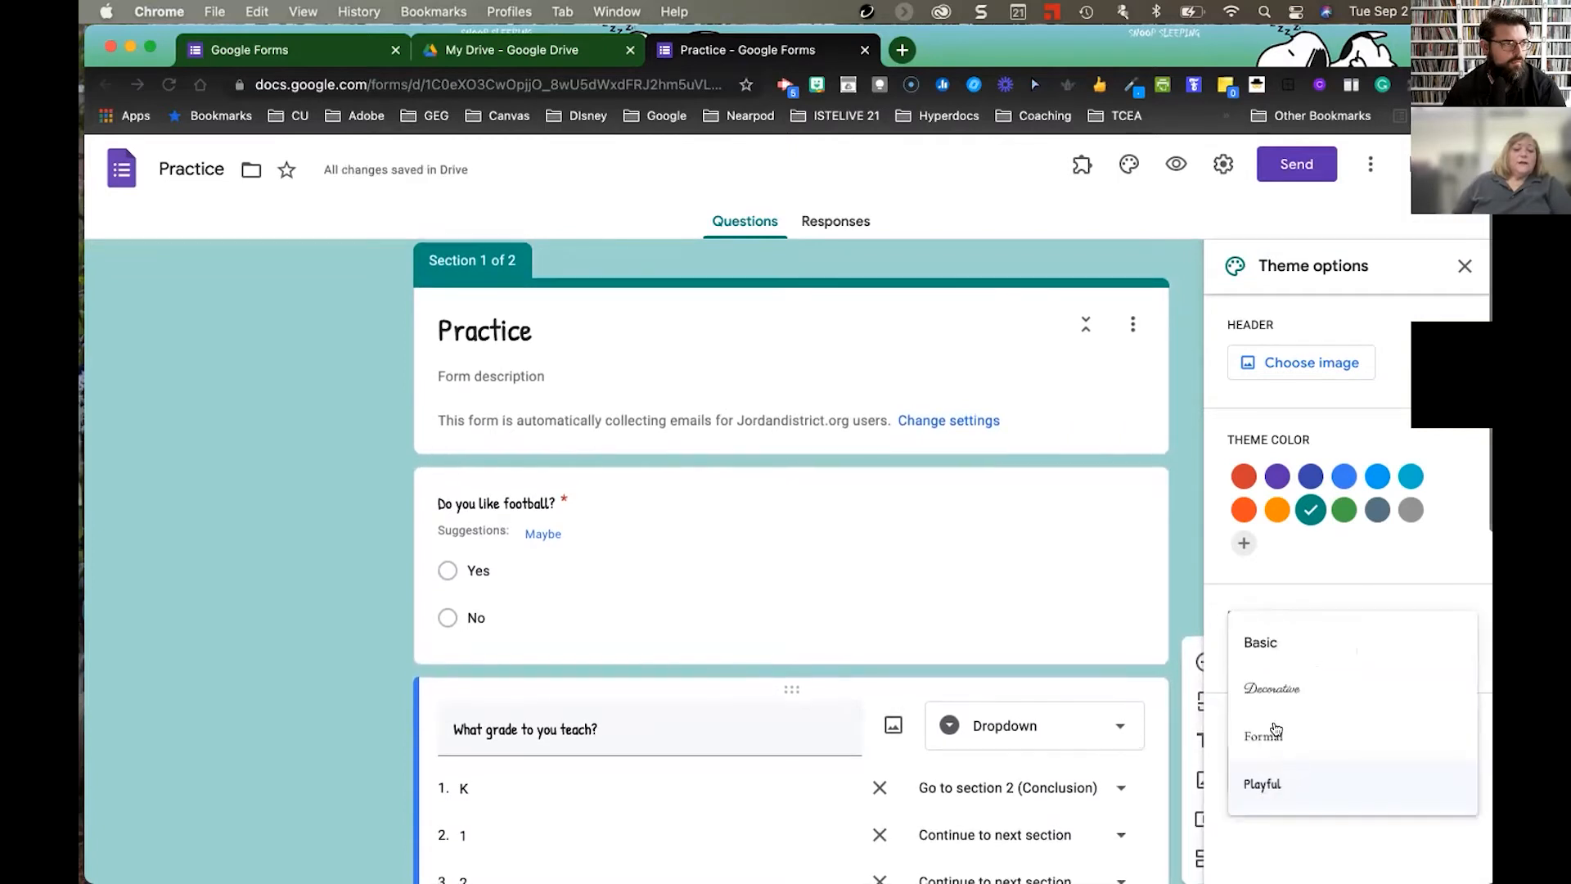
click(1270, 683)
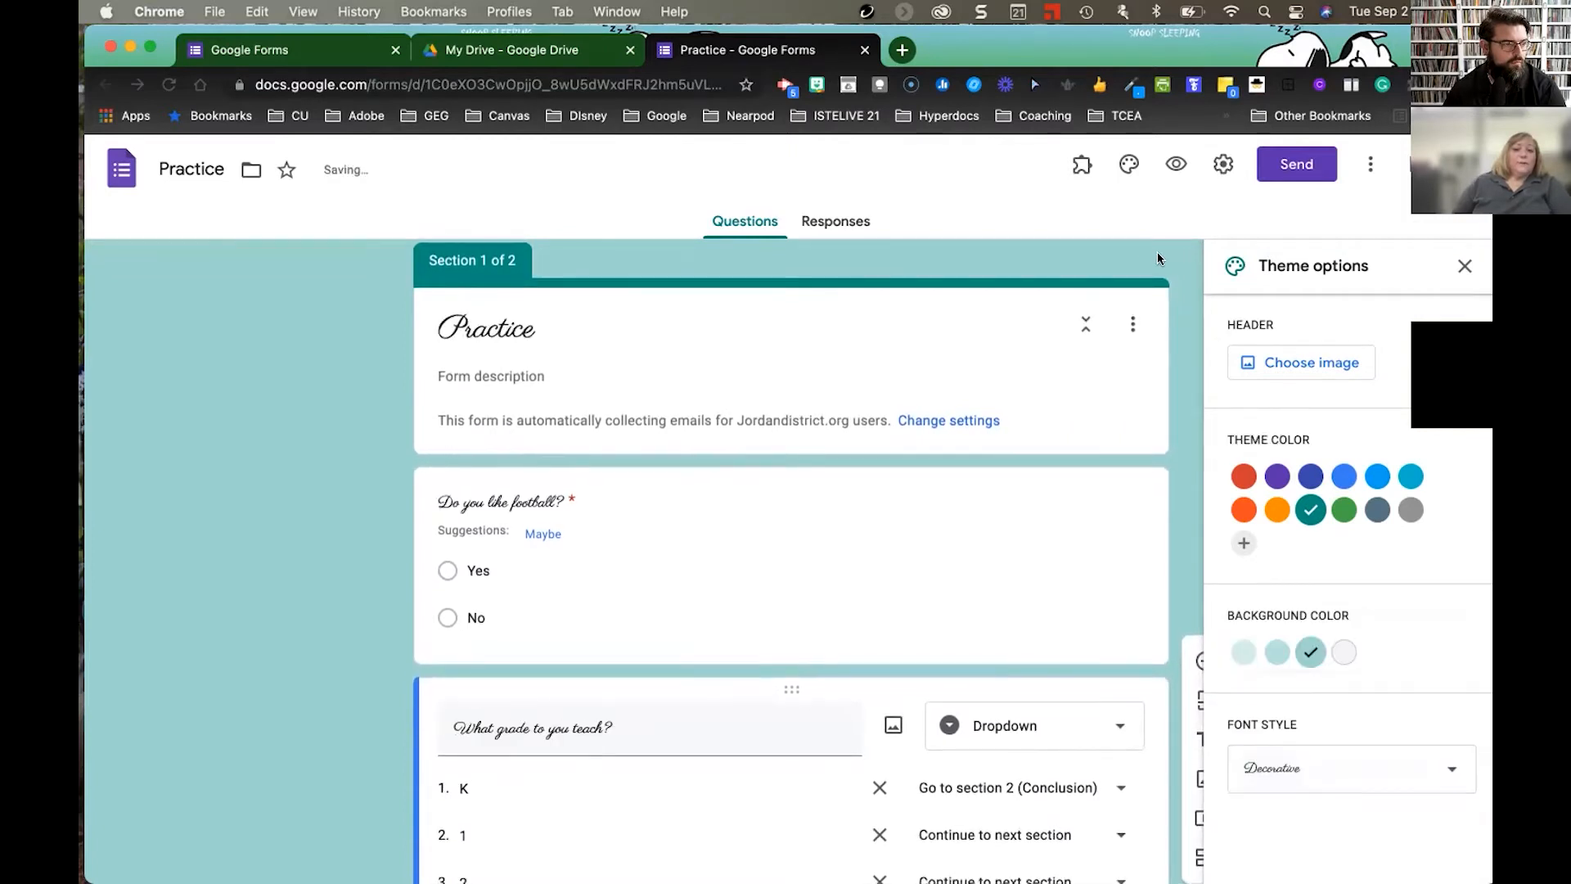
click(1464, 267)
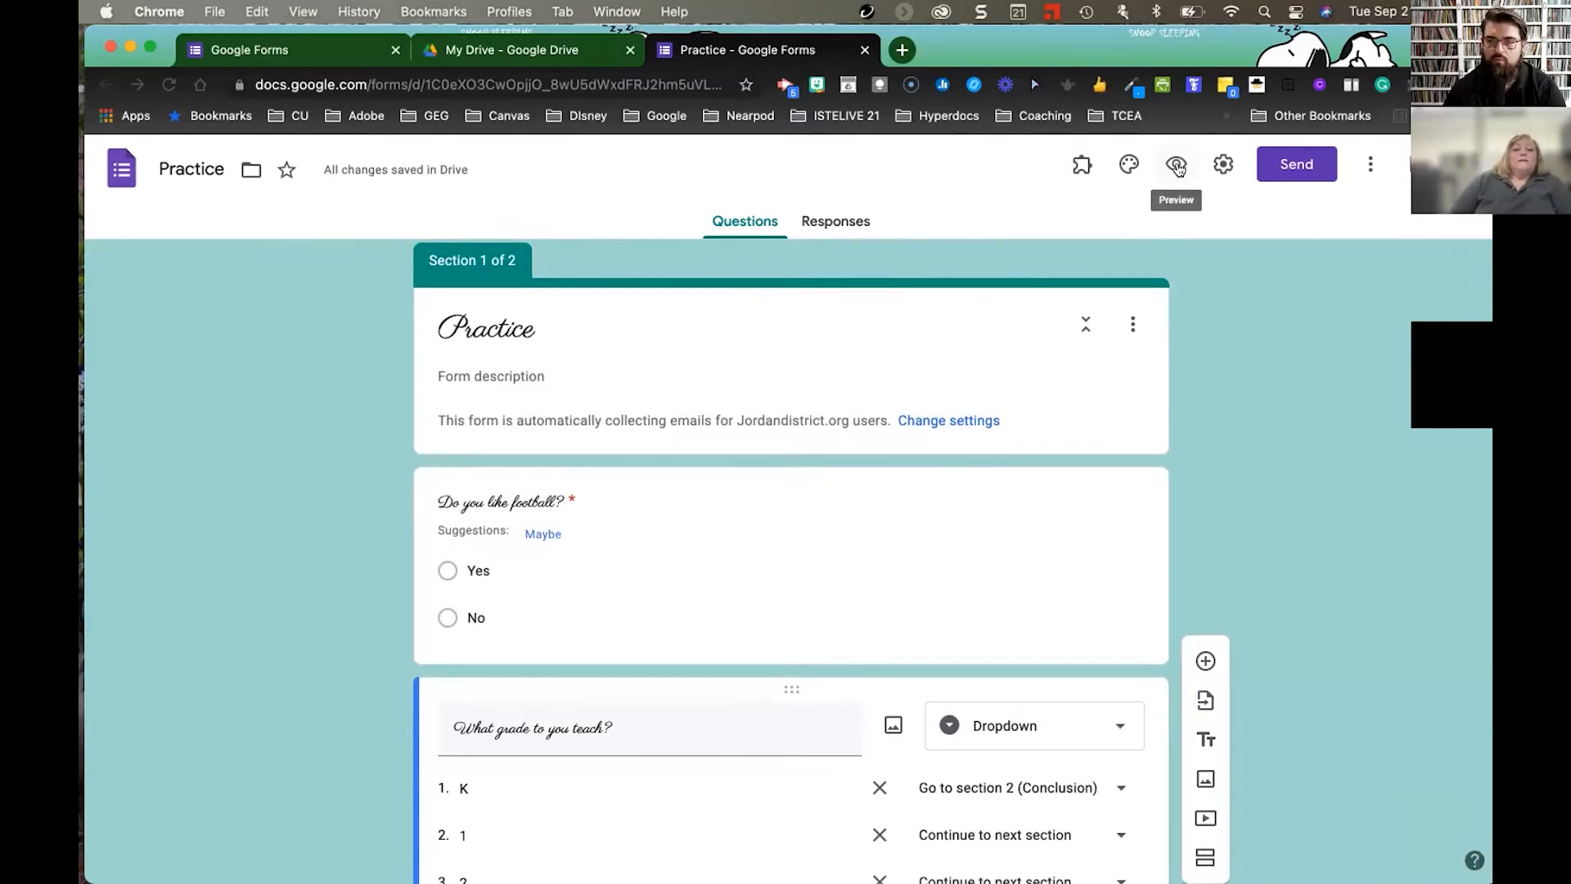
- In the form settings, limit respondents to one response each, leaving other options unchanged
click(1224, 165)
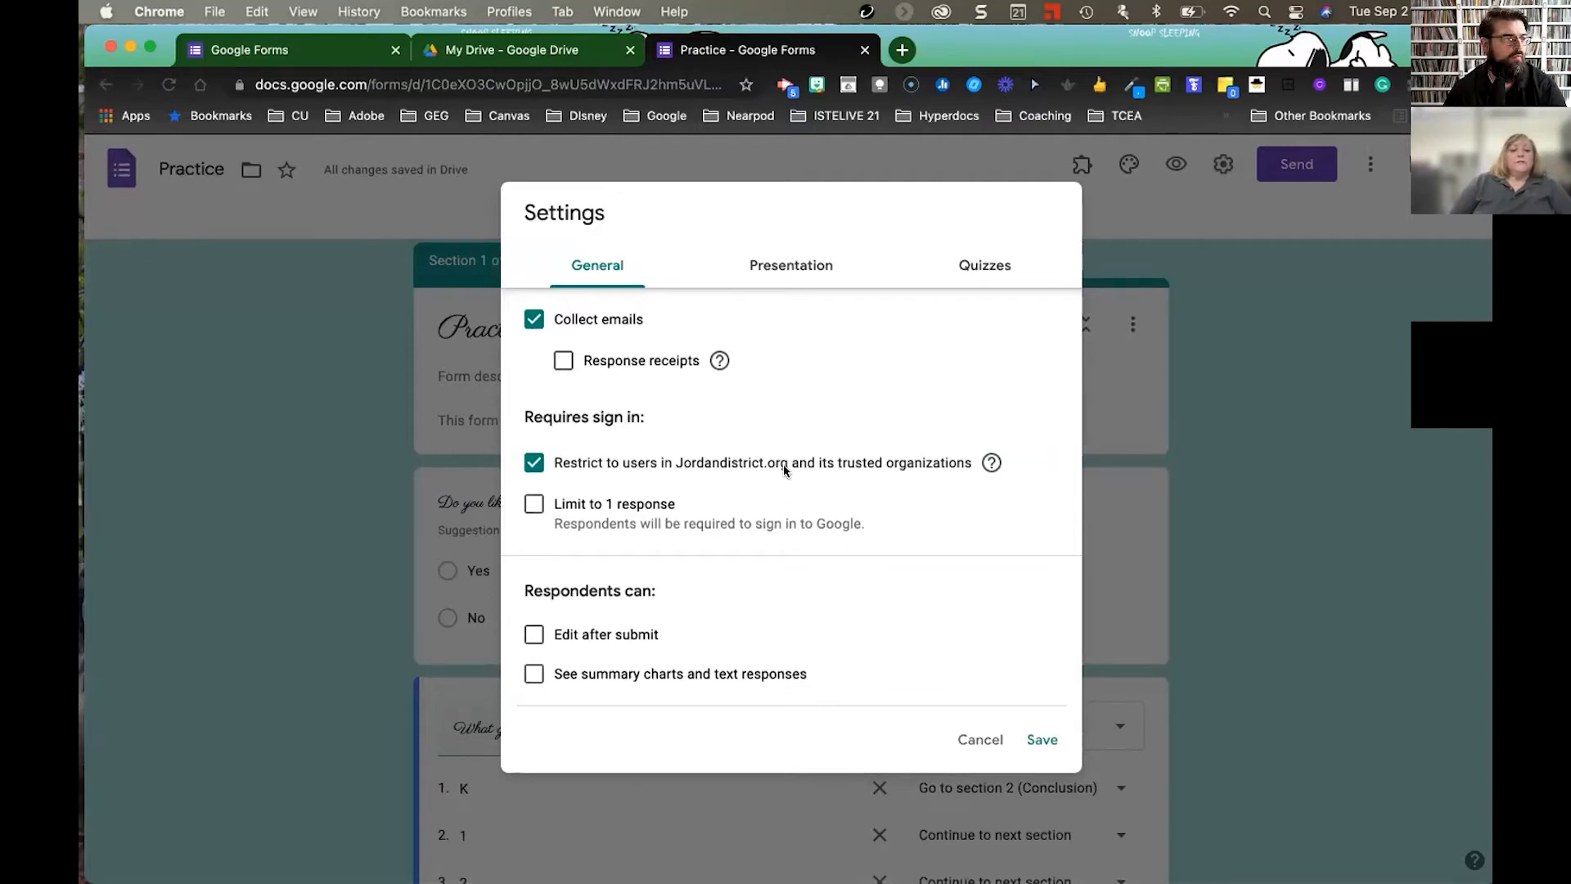
click(534, 463)
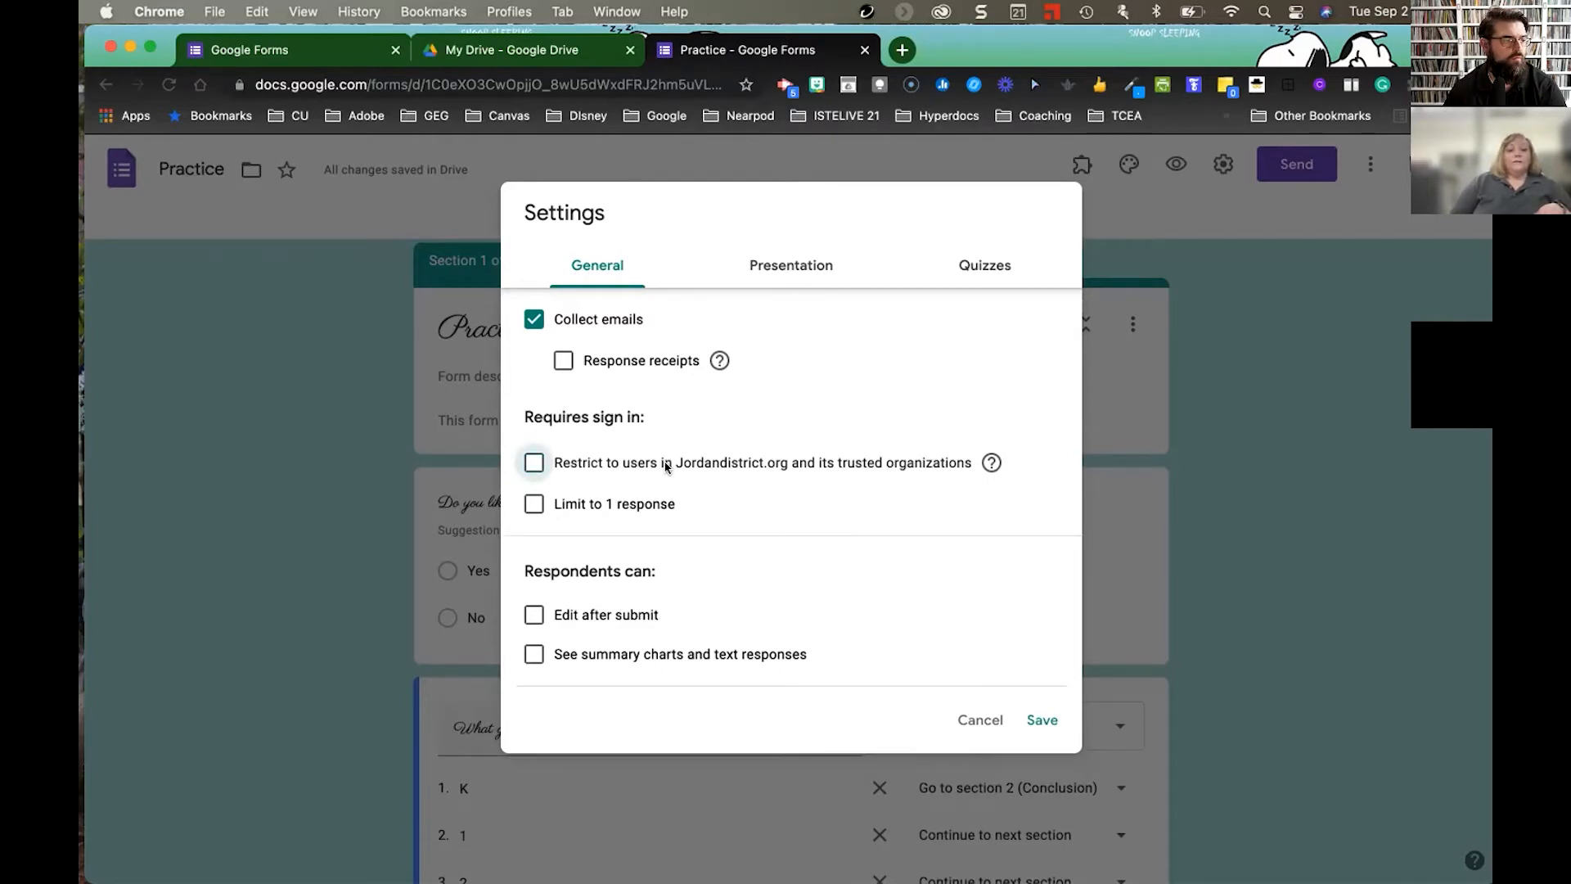
click(533, 462)
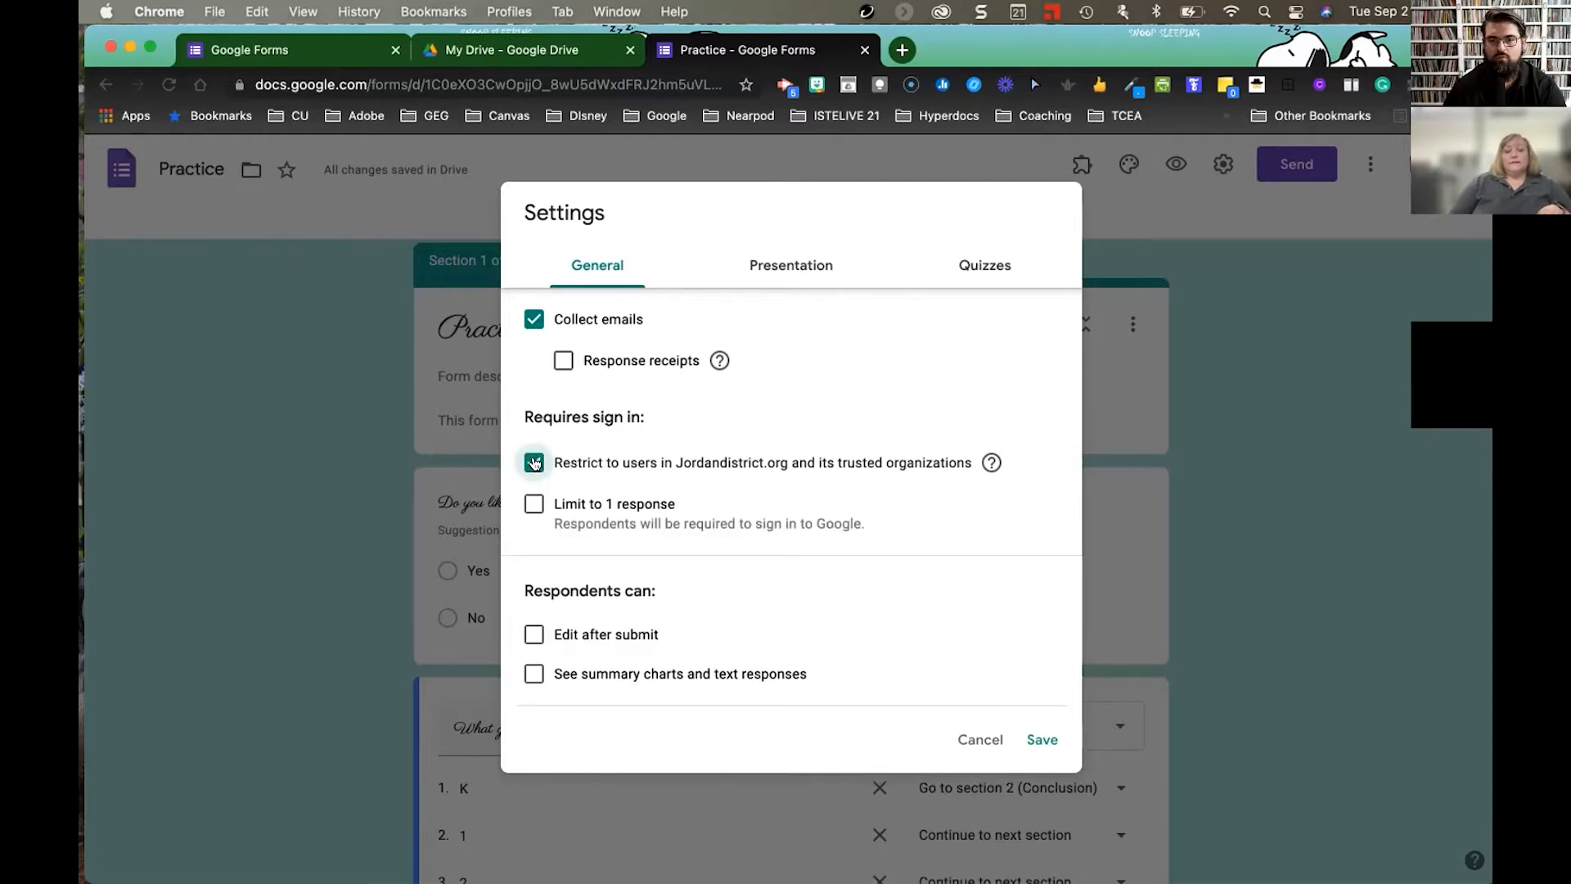
click(534, 505)
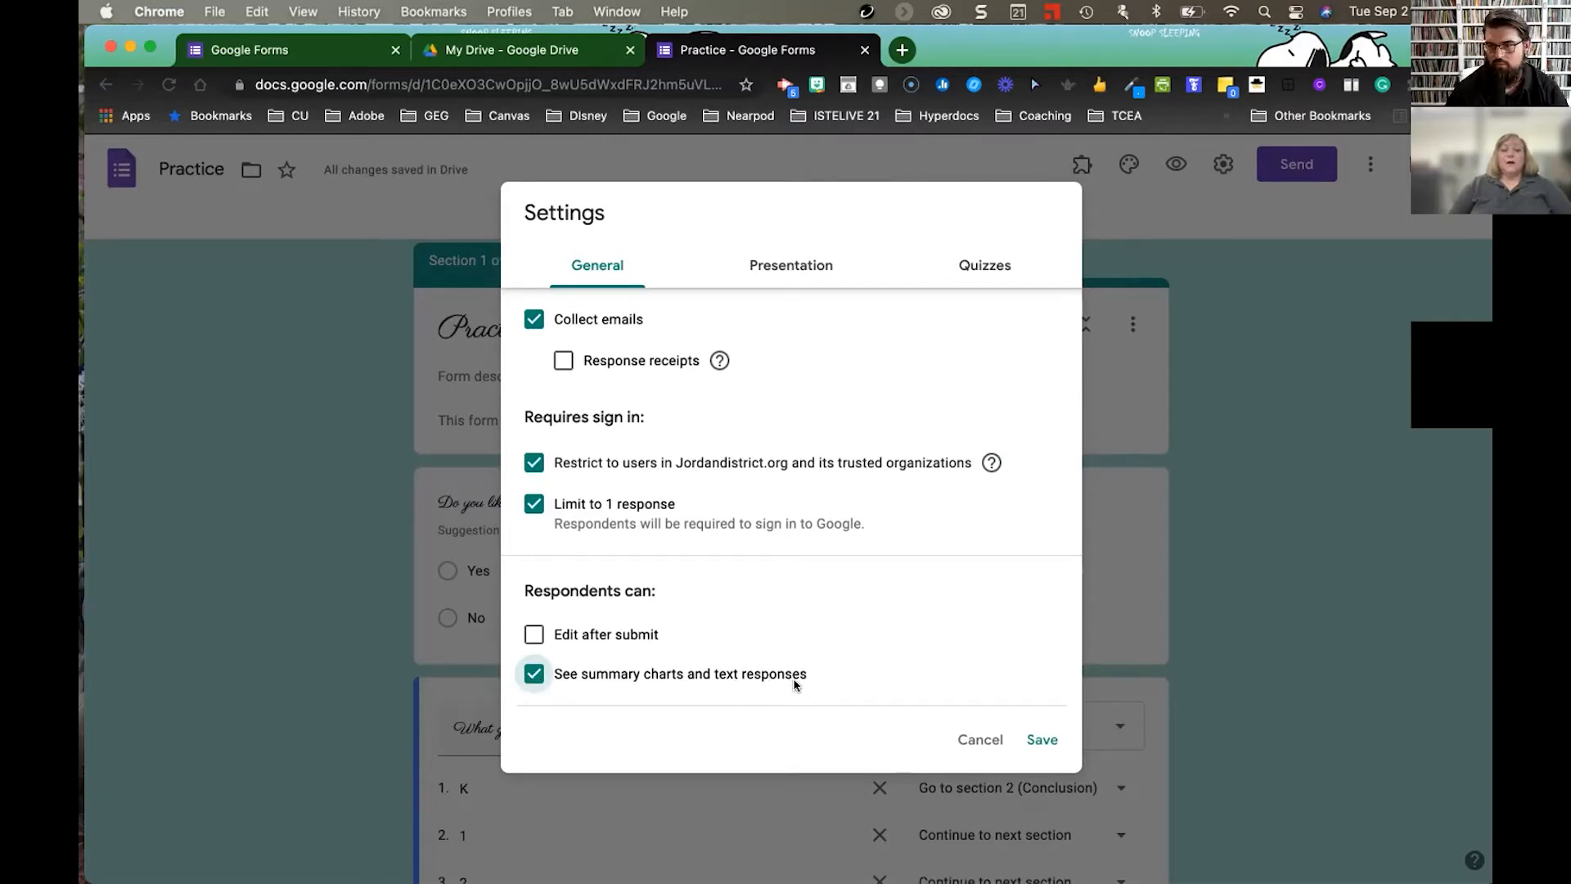
click(534, 634)
click(535, 635)
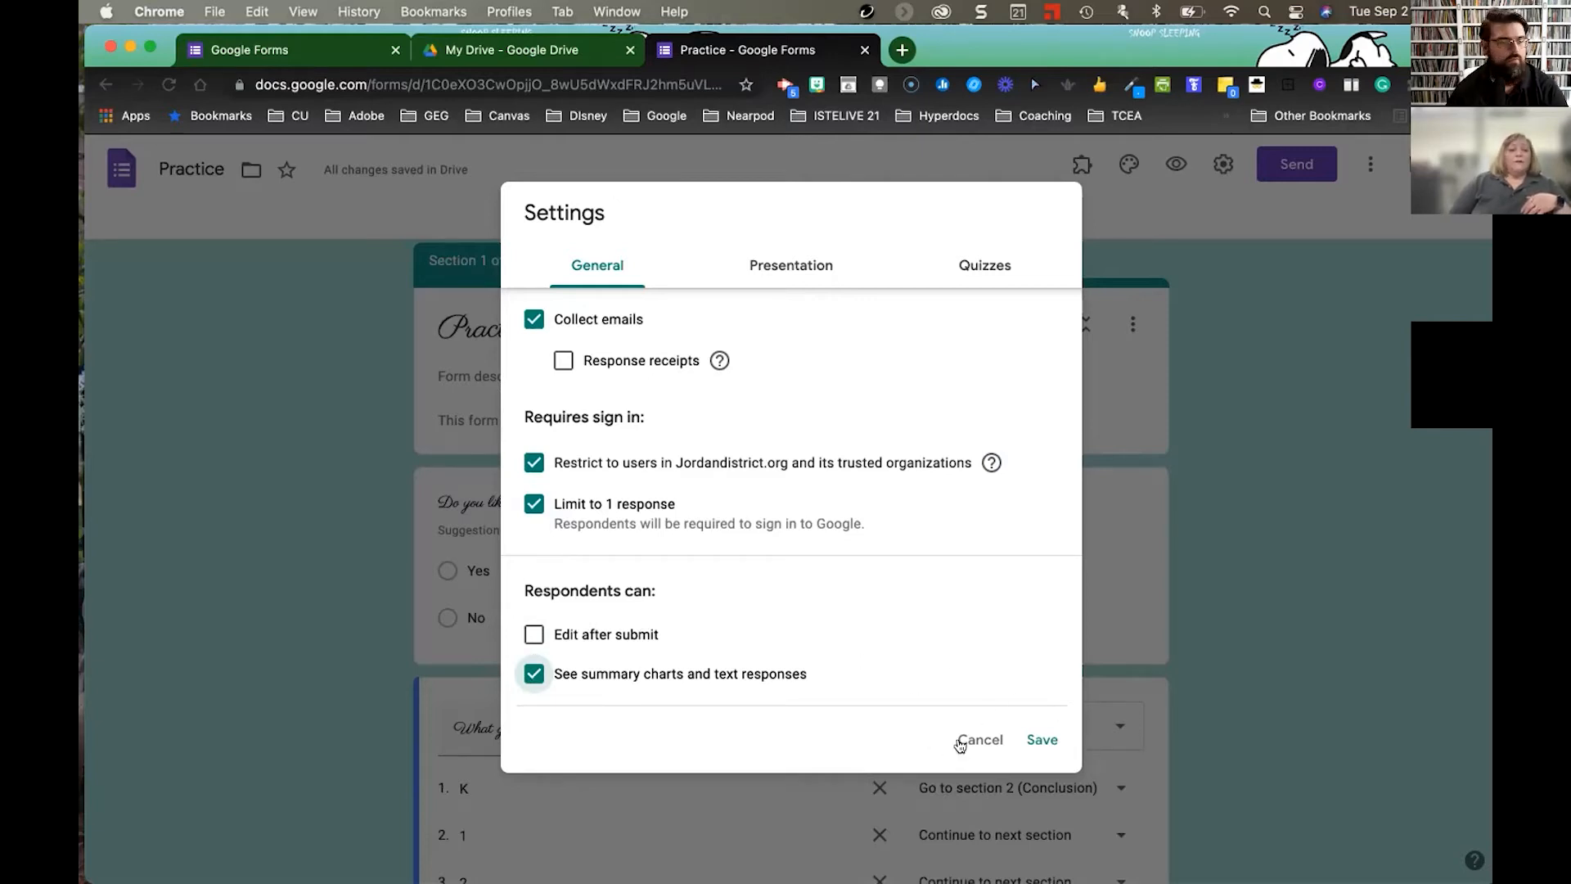
- Go to the Presentation settings, leaving the progress bar off, and edit the confirmation message field
click(807, 271)
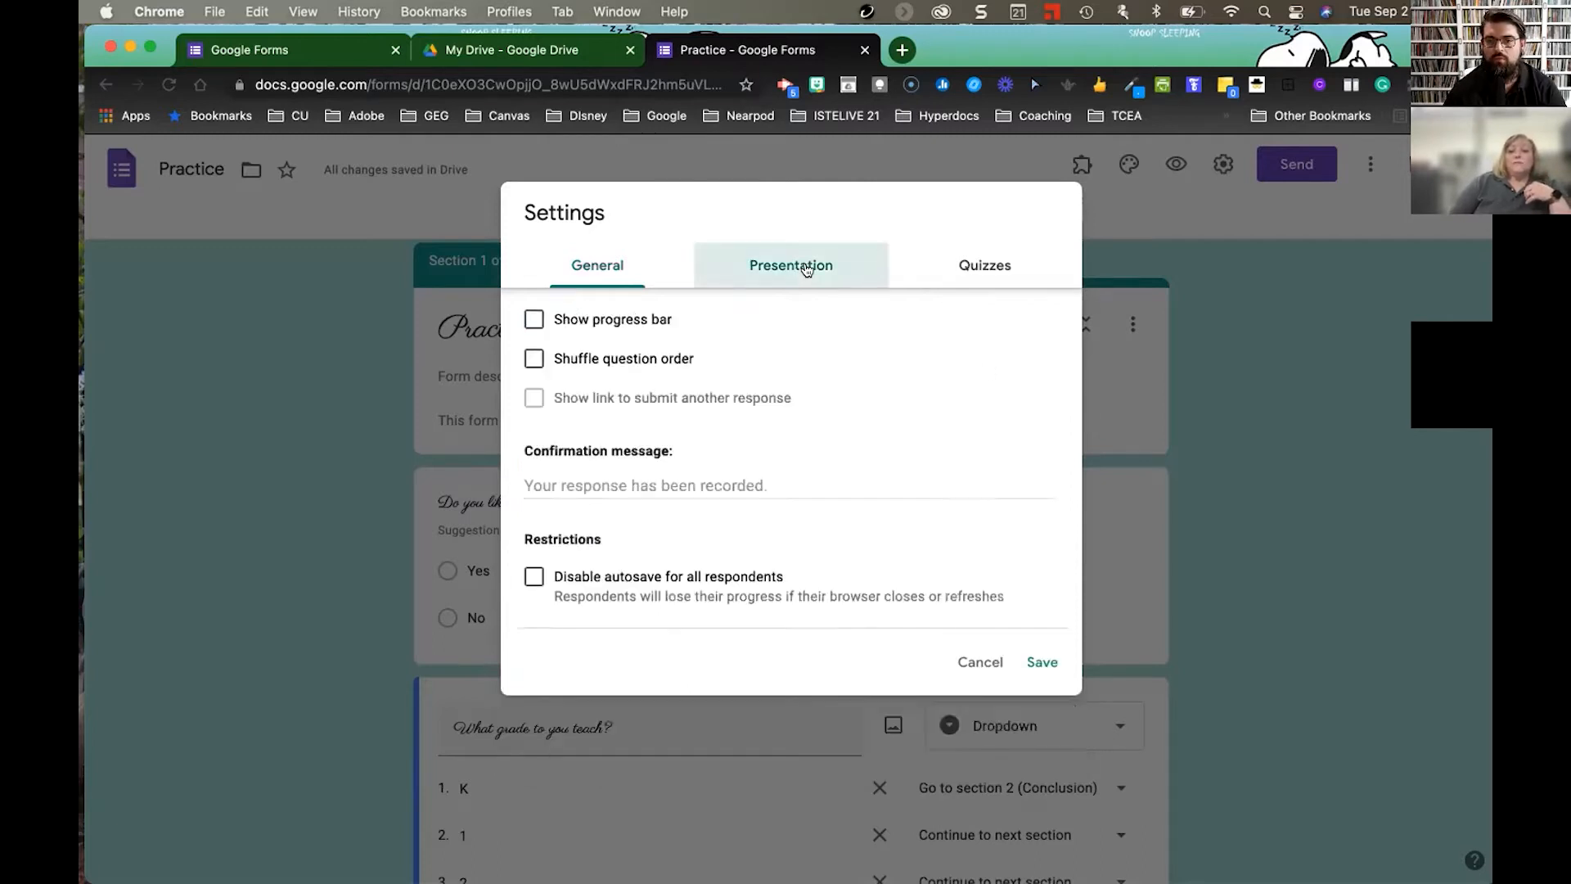
click(528, 318)
click(527, 319)
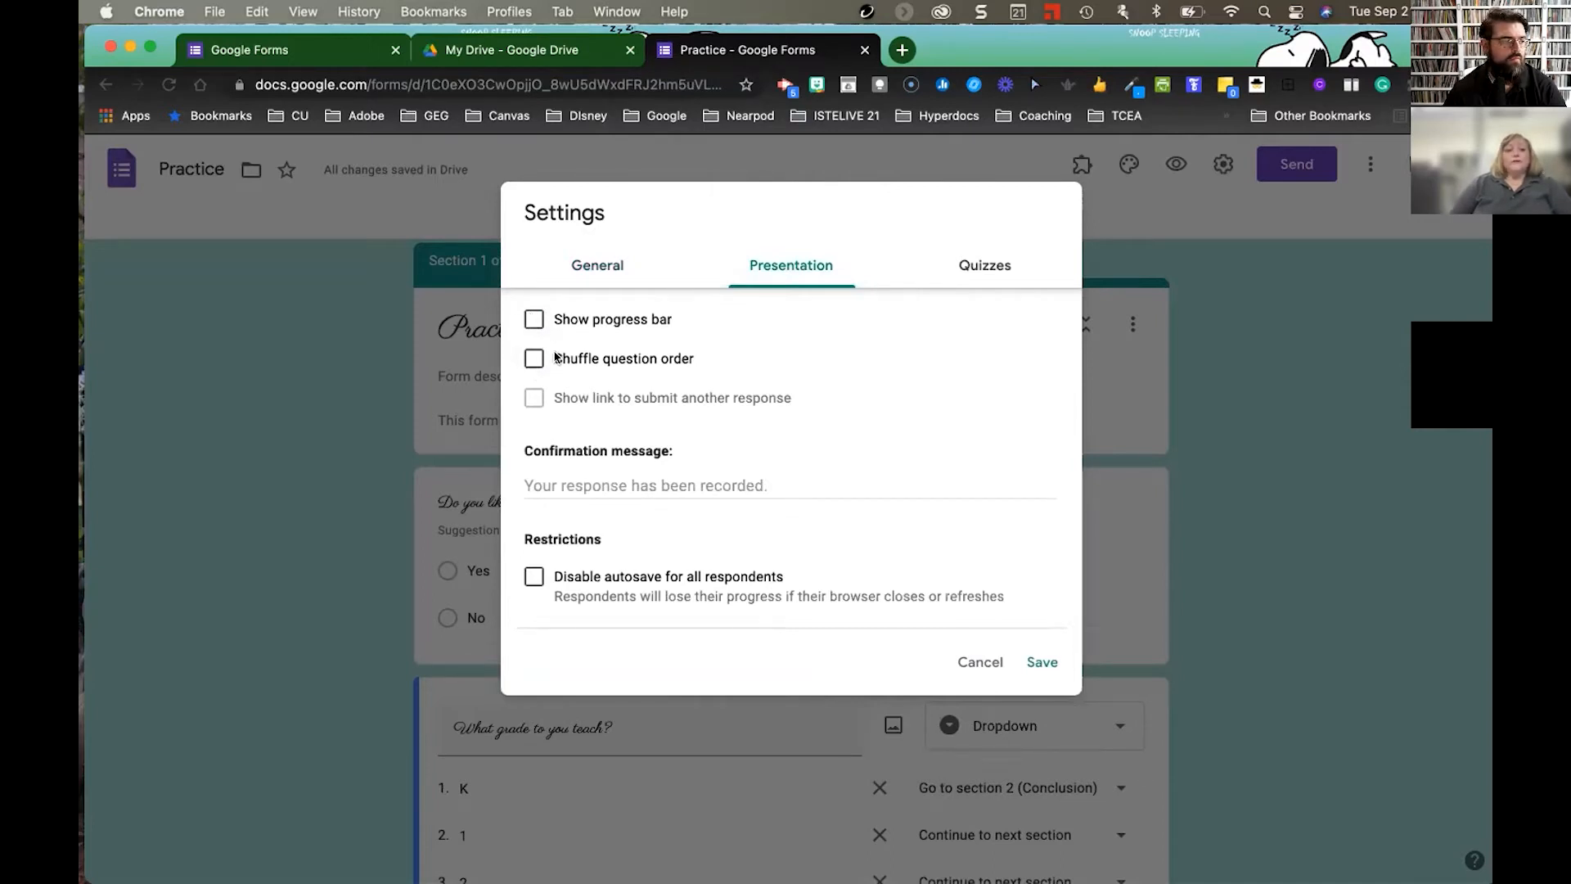
click(604, 484)
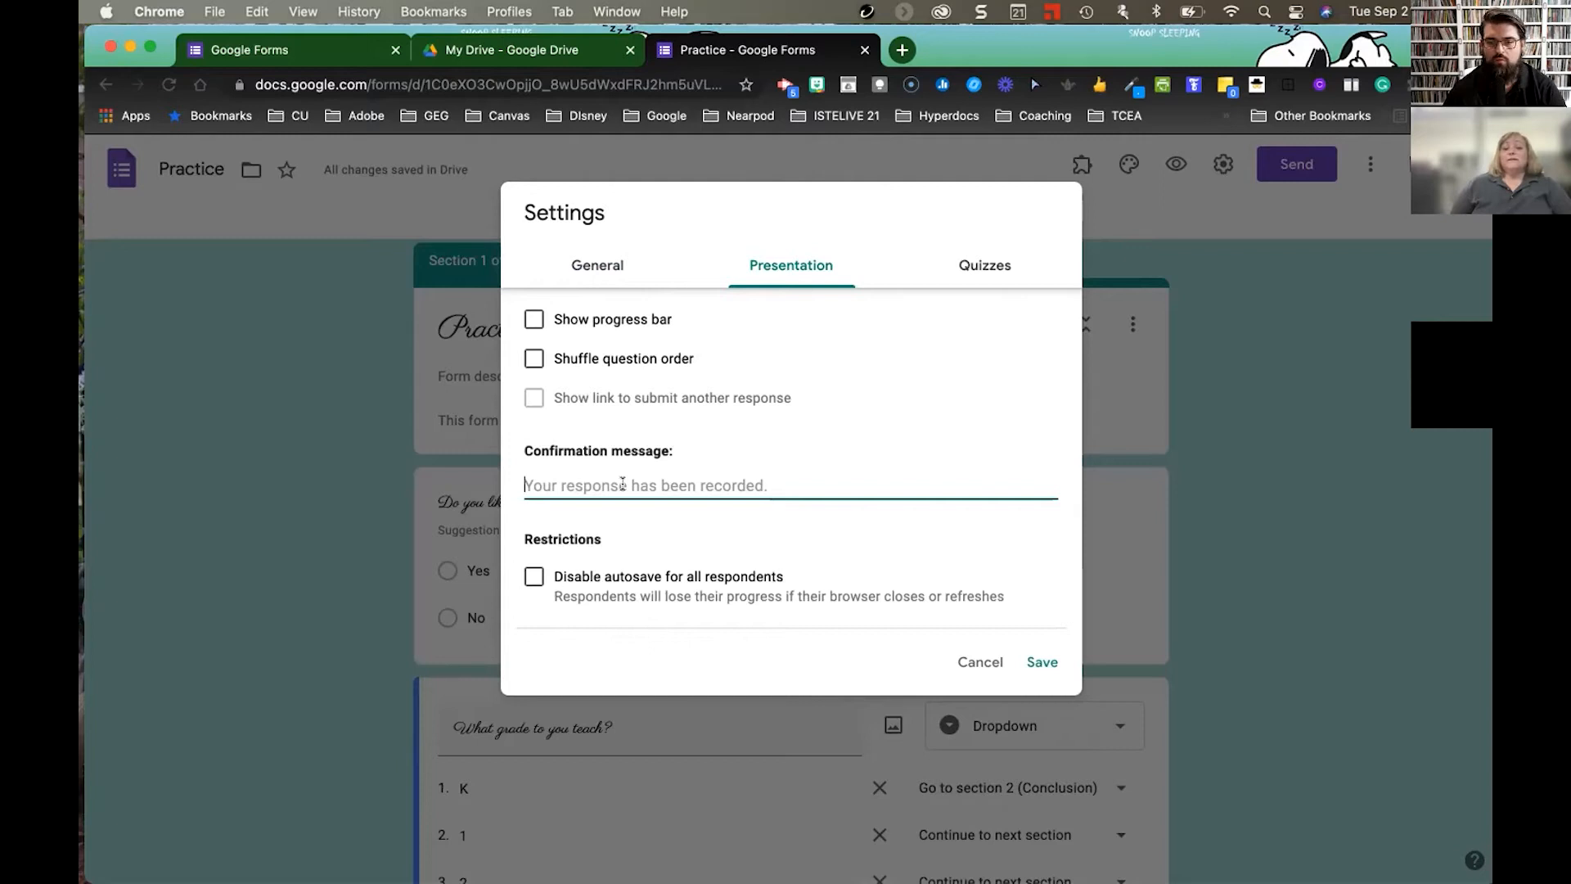
- Set the confirmation message to 'Thank you for your response. Have a great day!' and show the quiz options
text(Thank yiu for)
key(BackSpace)
key(BackSpace)
key(BackSpace)
key(BackSpace)
key(BackSpace)
key(BackSpace)
text(p)
key(BackSpace)
text(ou for your )
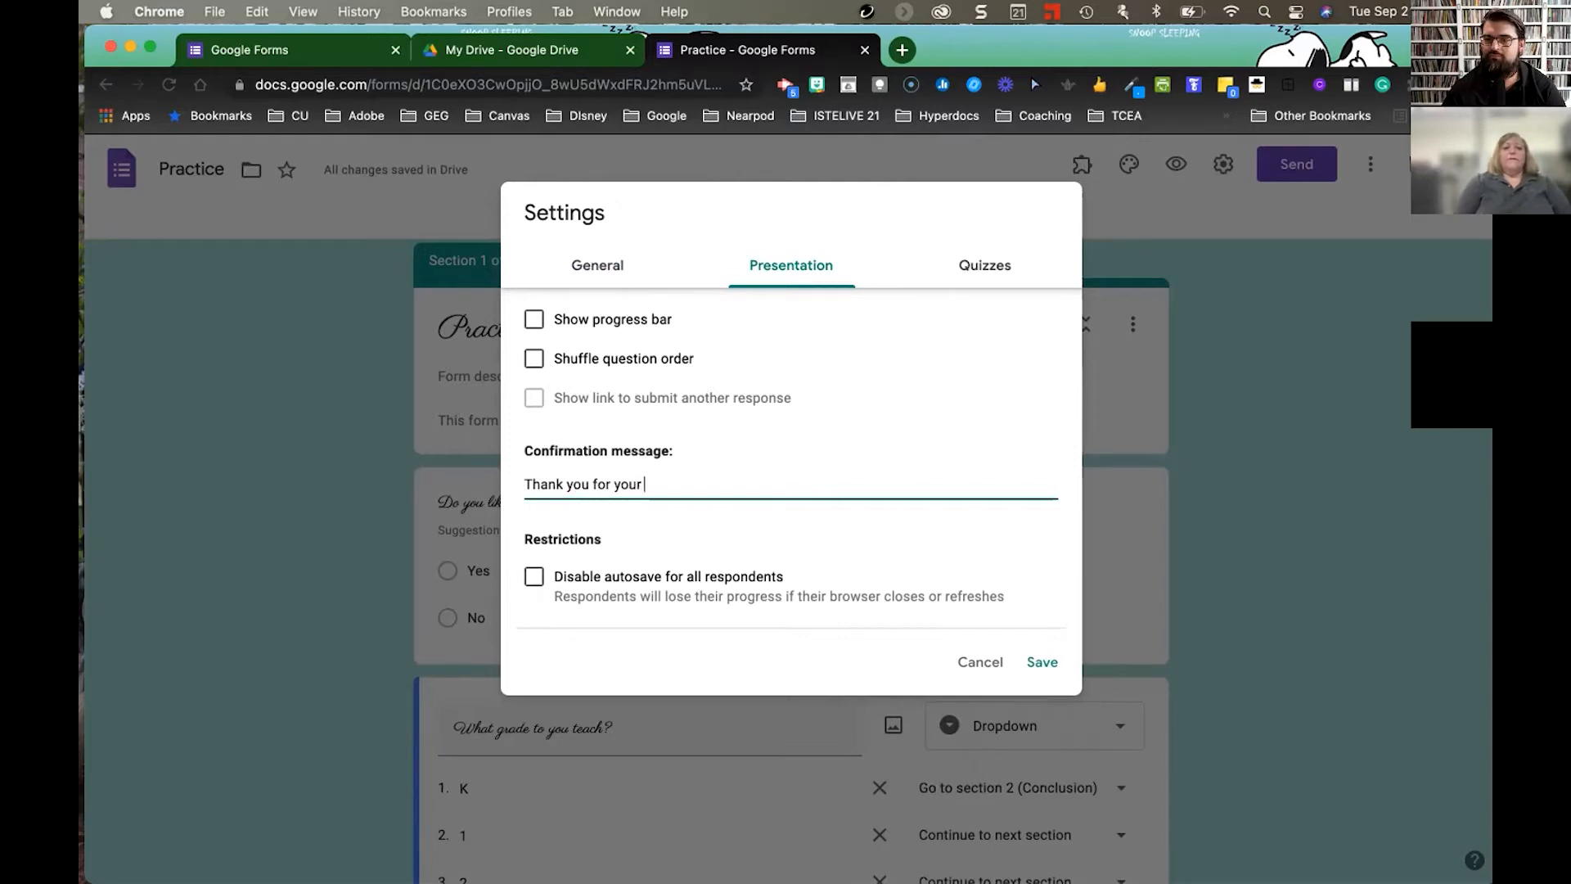
text(response. Ha)
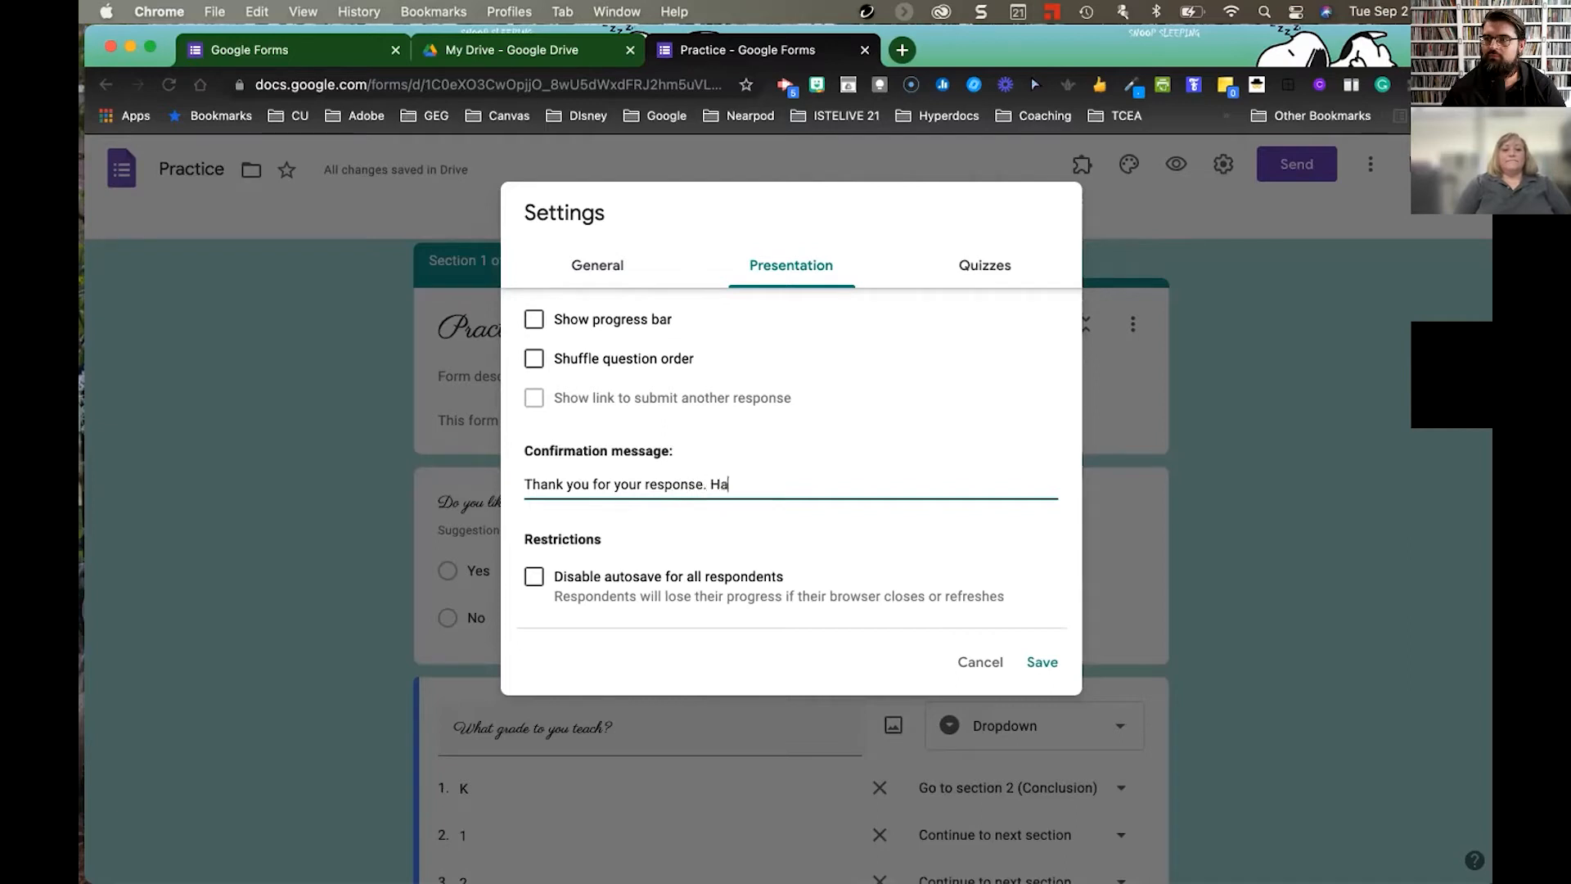
text(ve a great day)
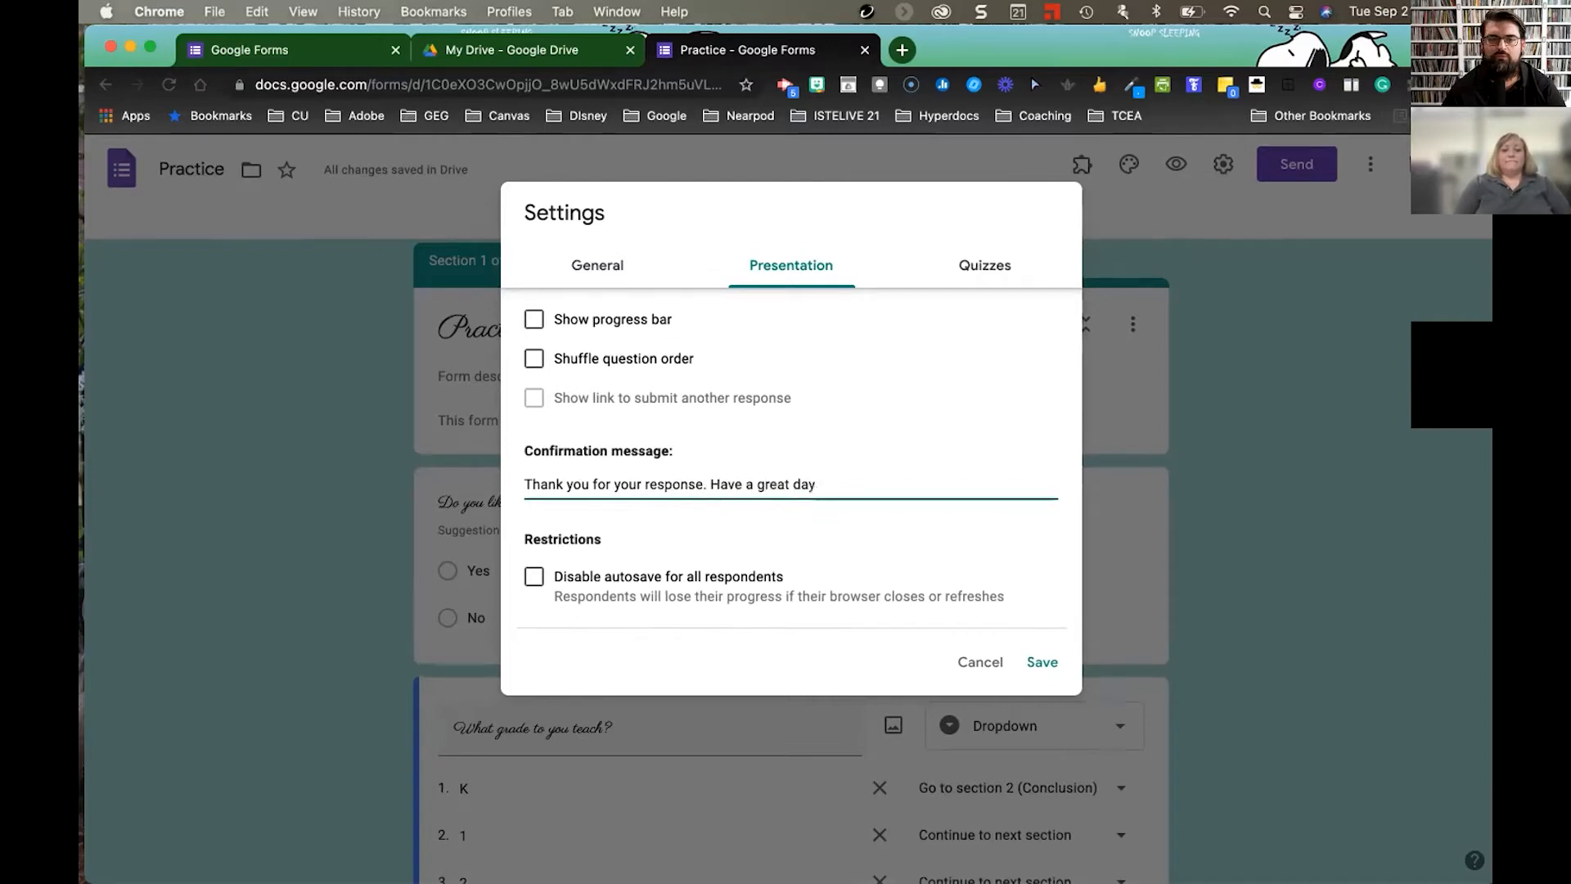
text(!)
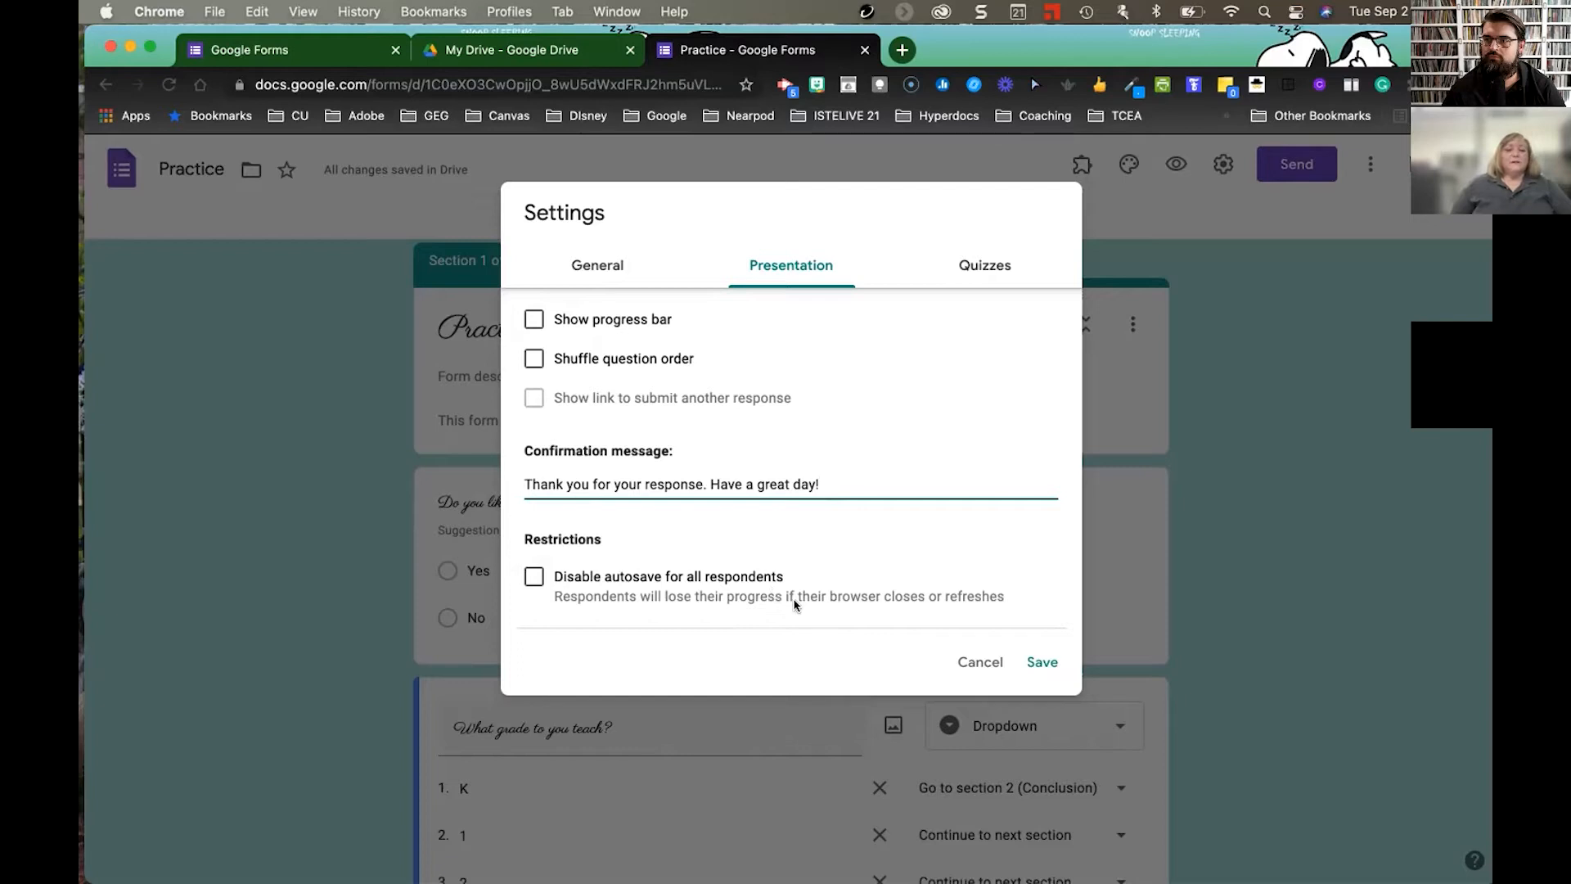
click(1041, 661)
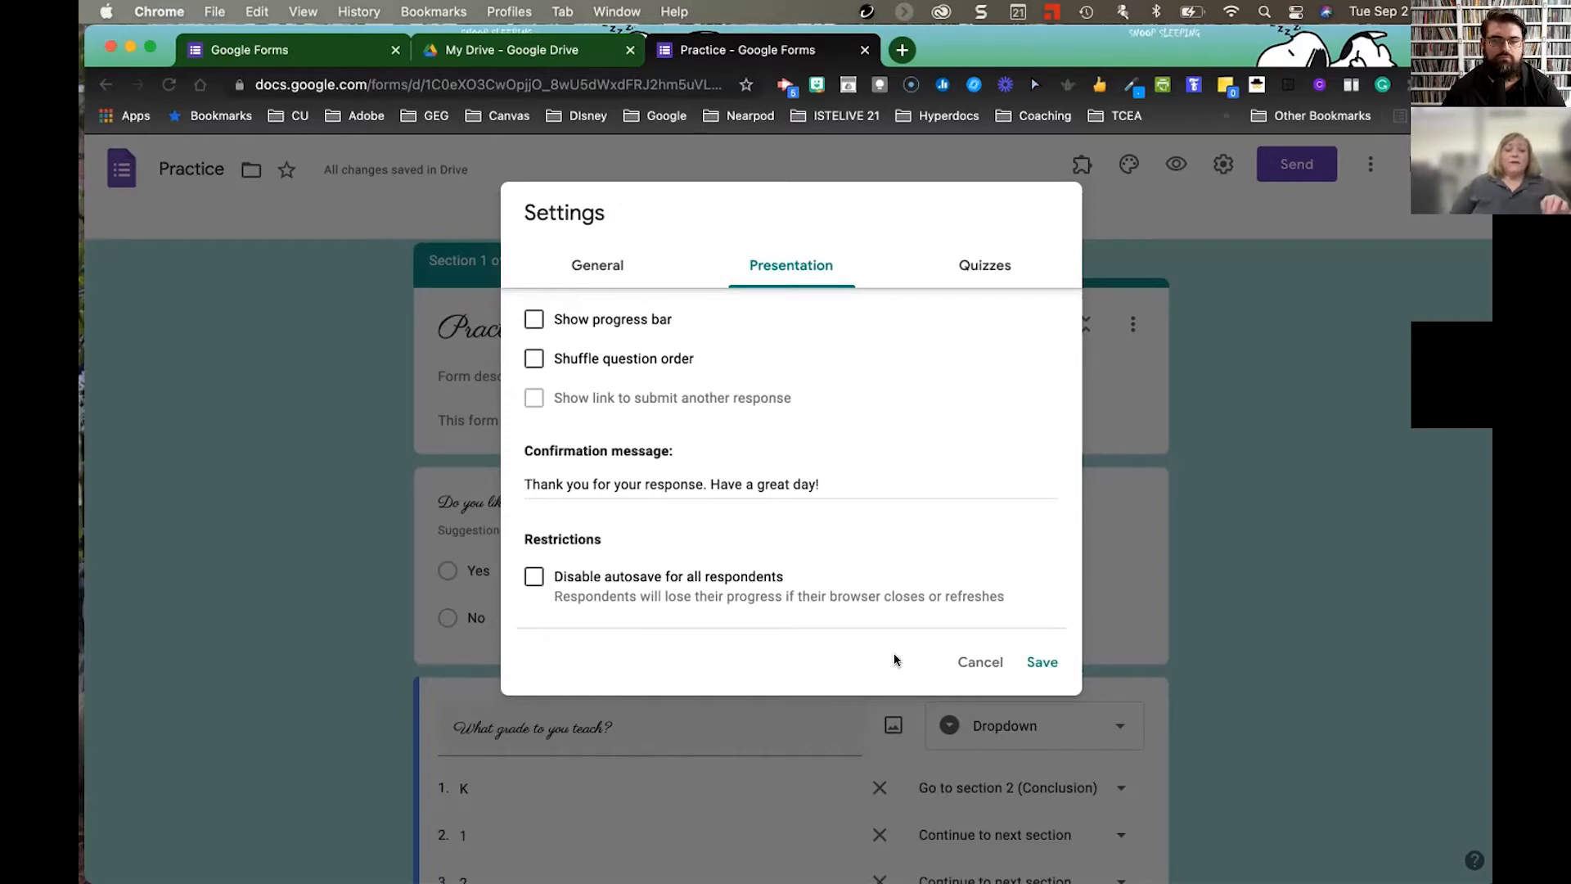
click(988, 271)
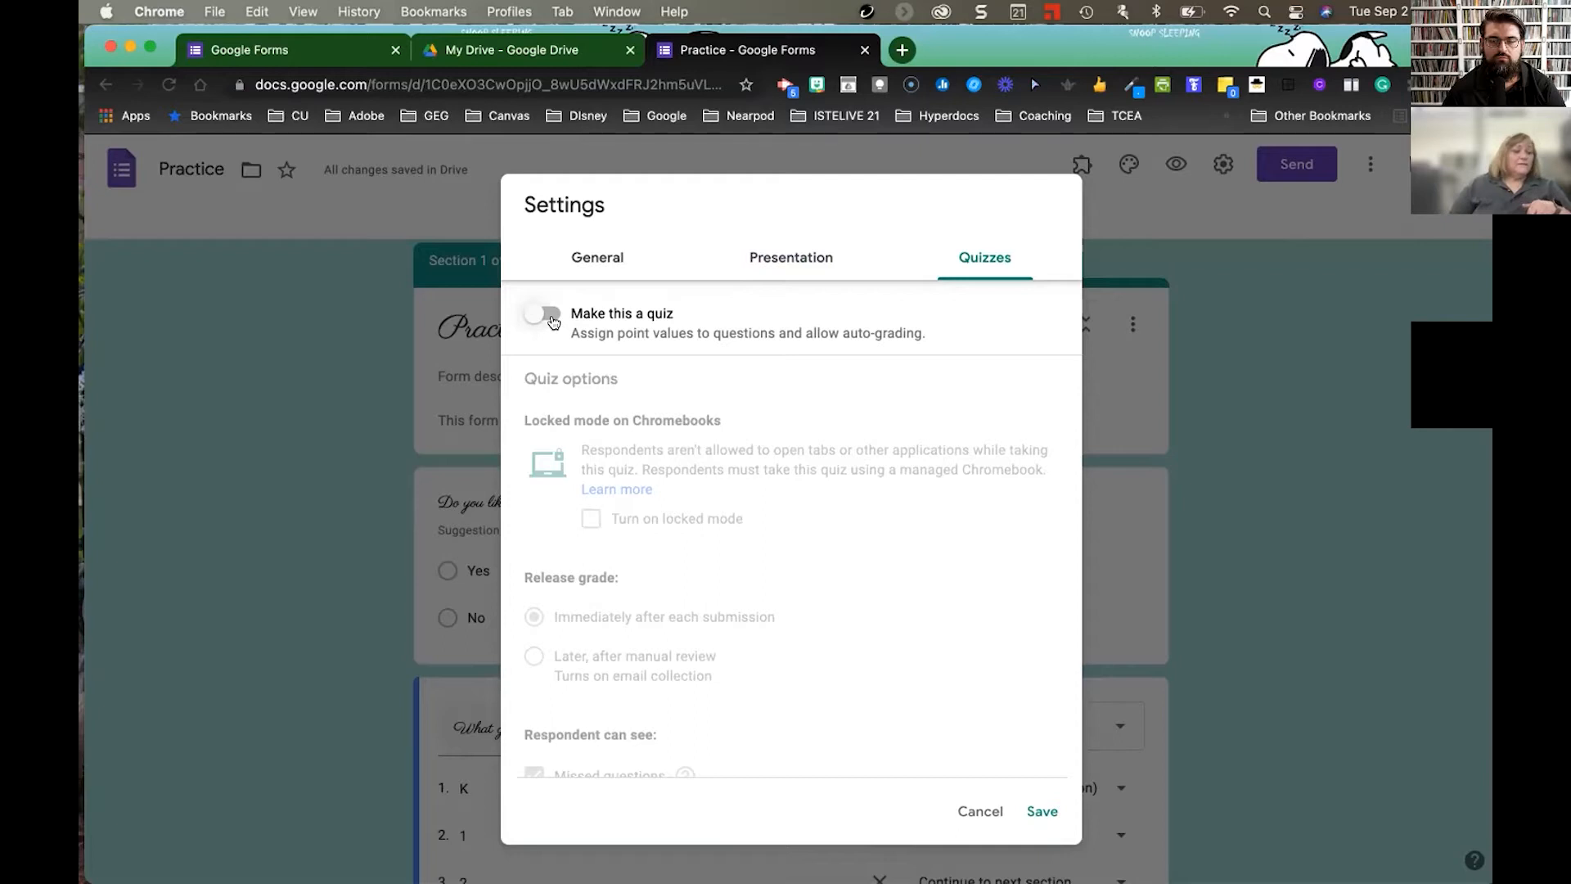
- Save the settings, then reopen Settings to review the General options and cancel out
click(1051, 816)
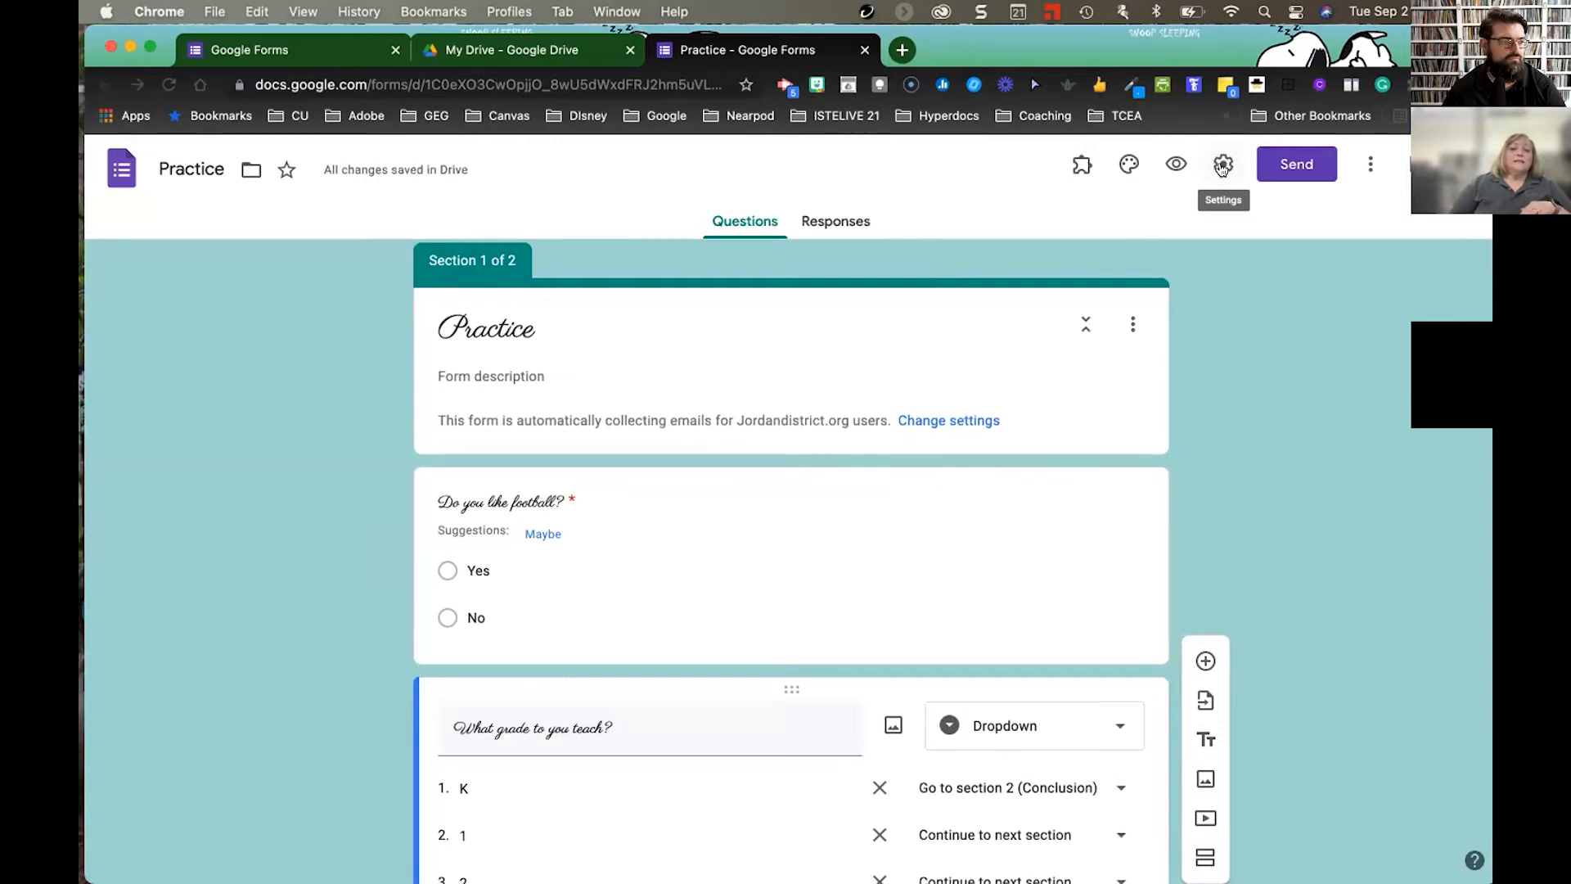
click(1222, 167)
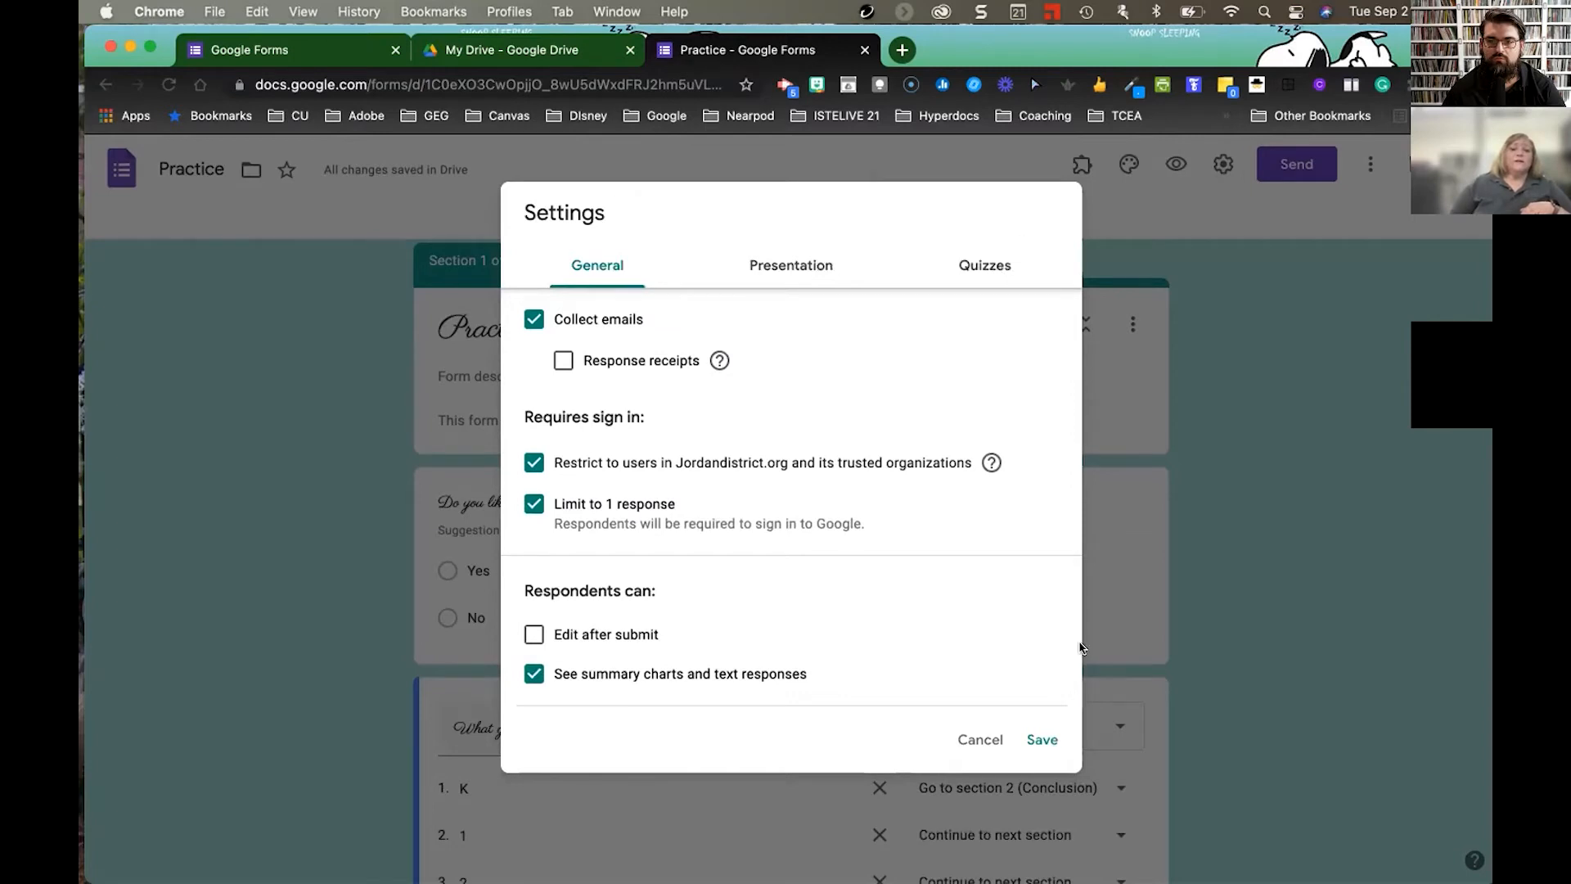
click(981, 740)
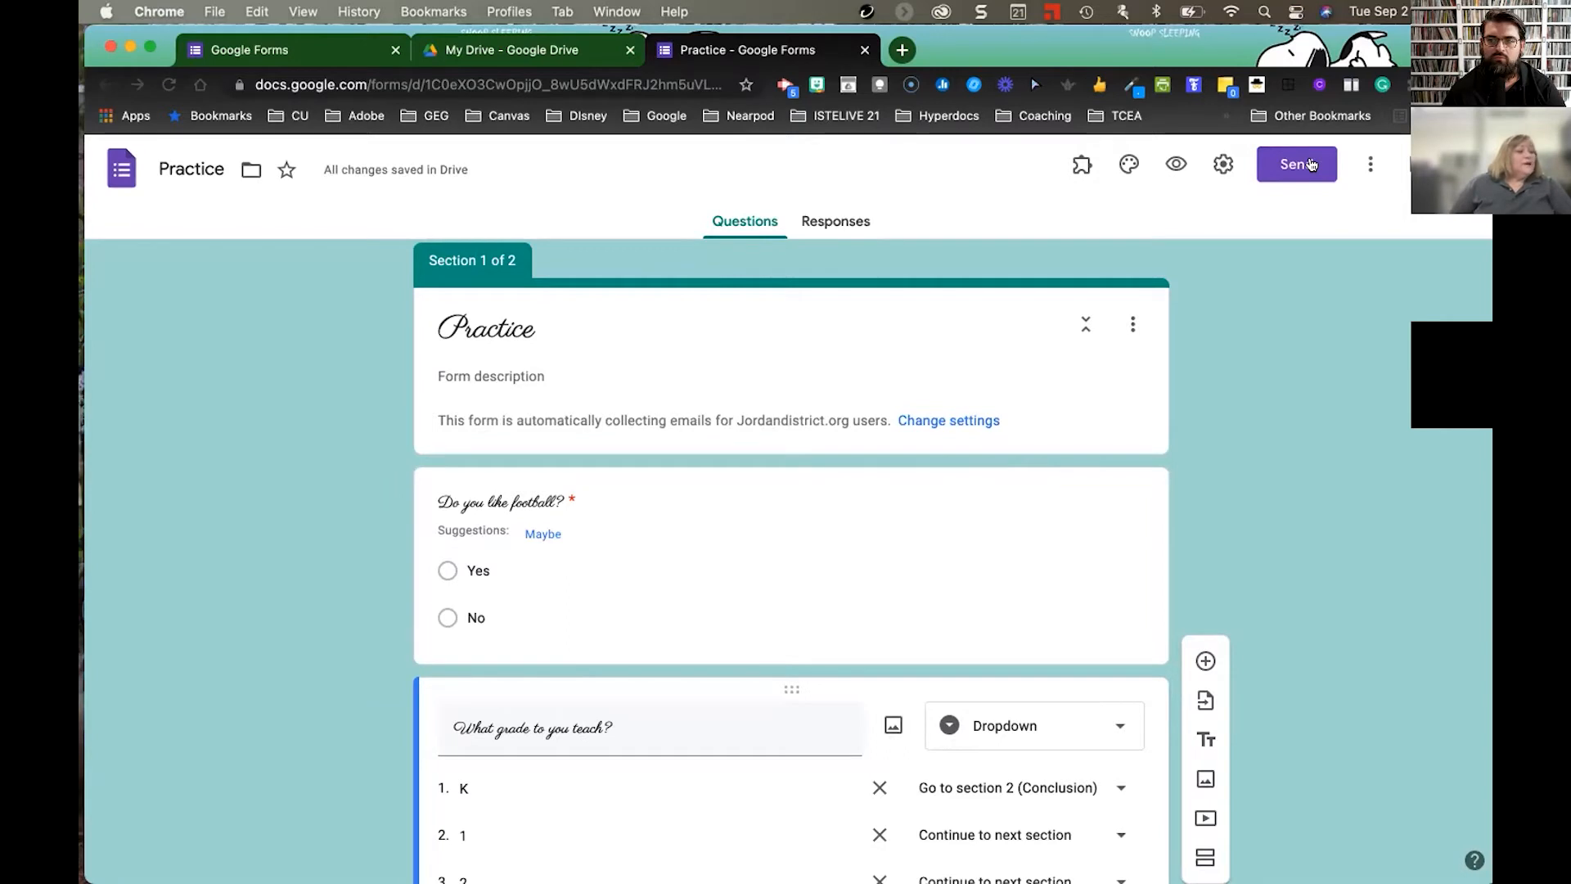
- Add the colleague as an editor of the Practice form and send the invitation
click(1367, 165)
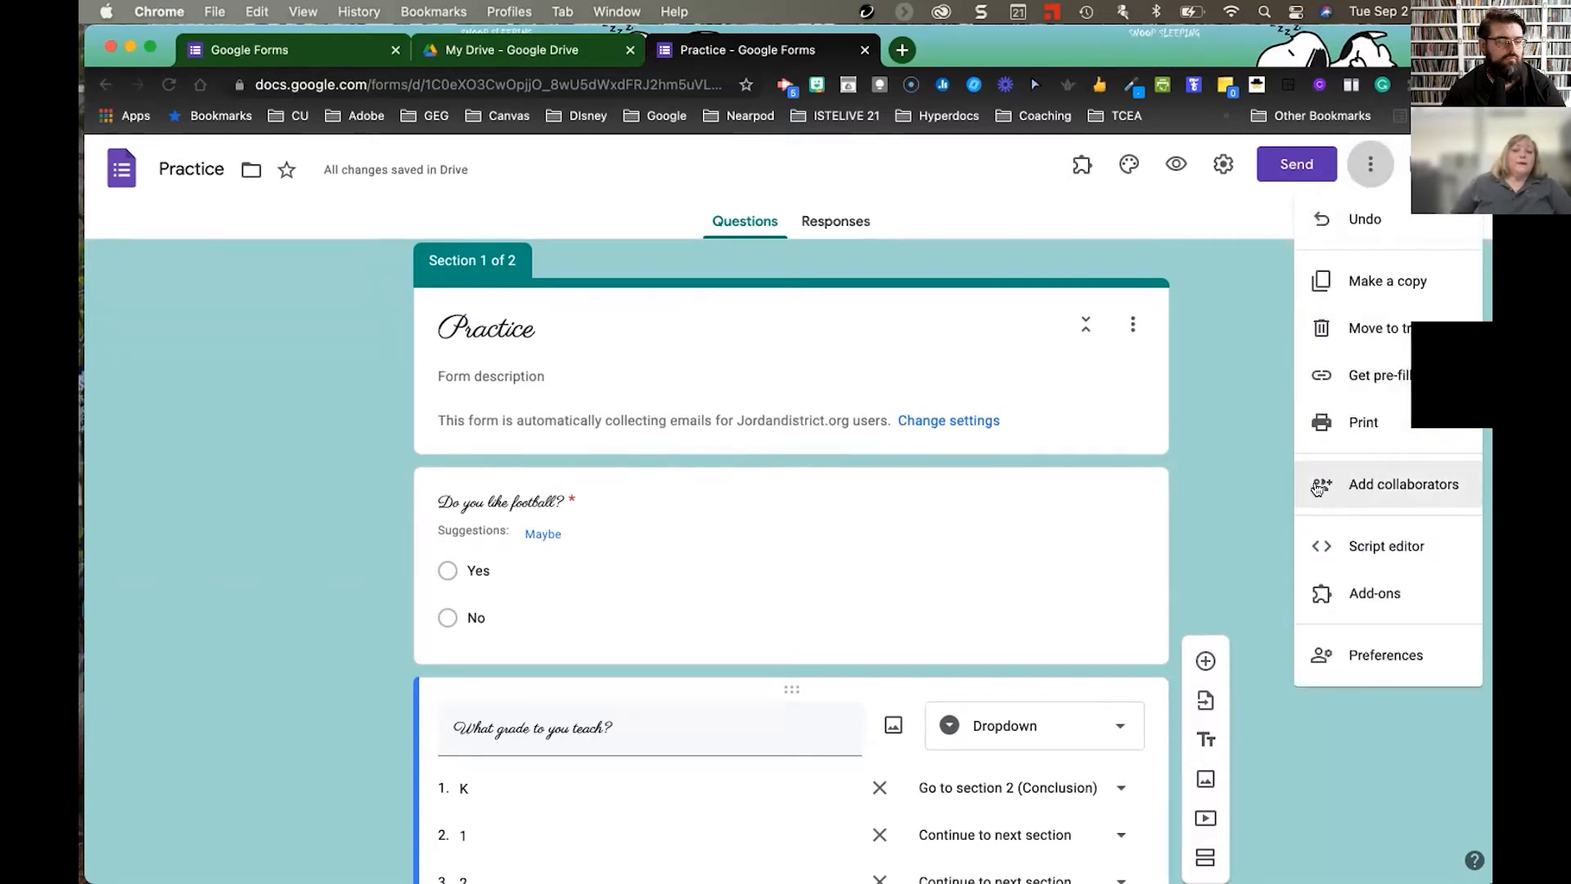
click(1398, 486)
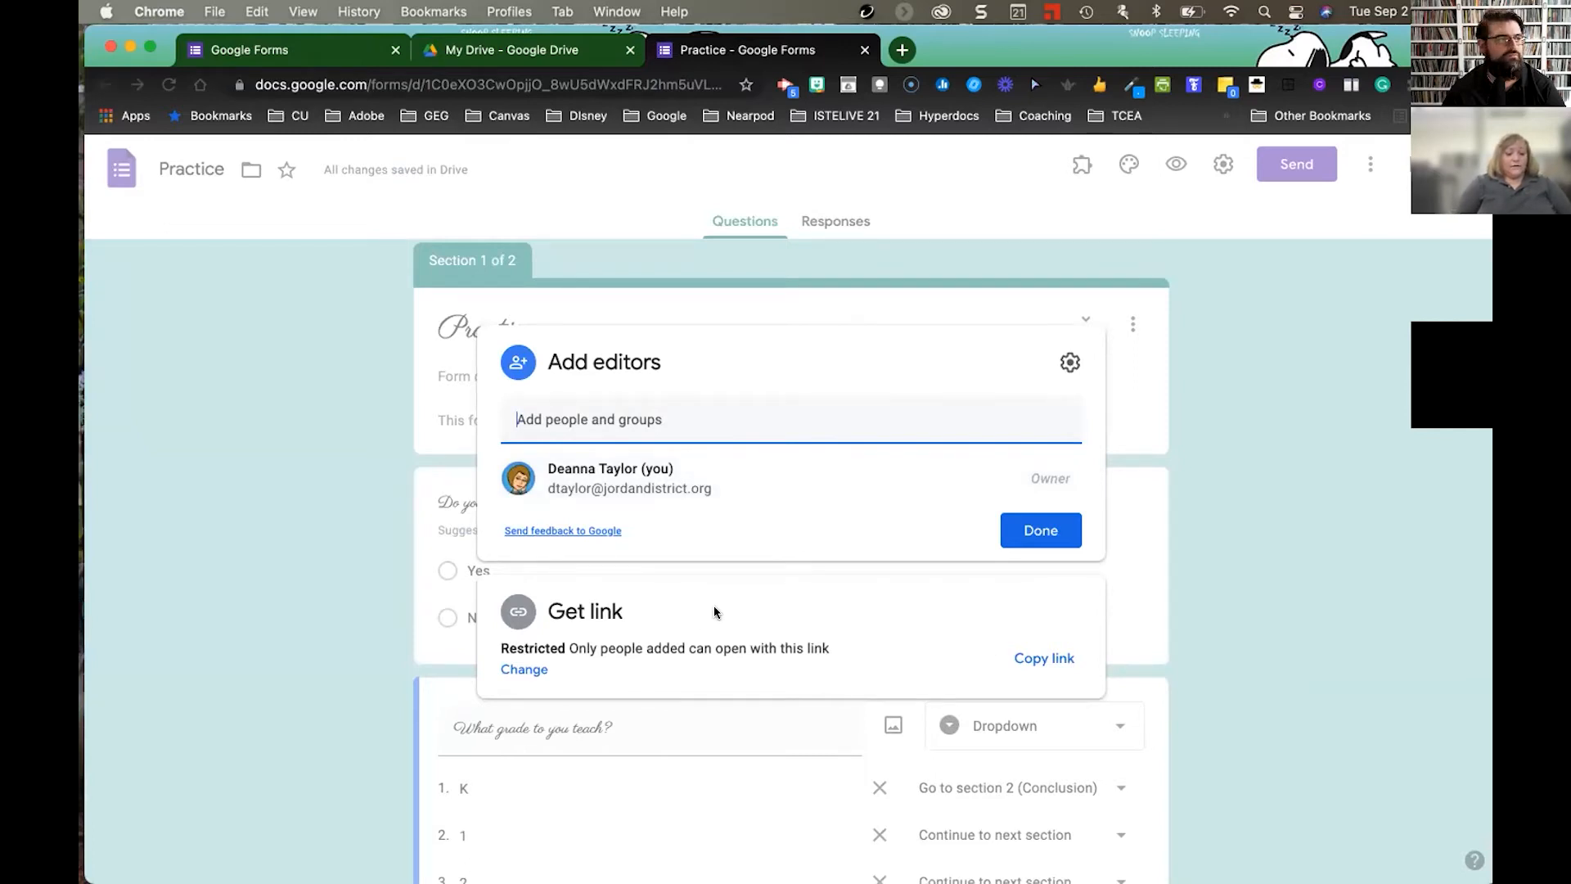
text(Kie)
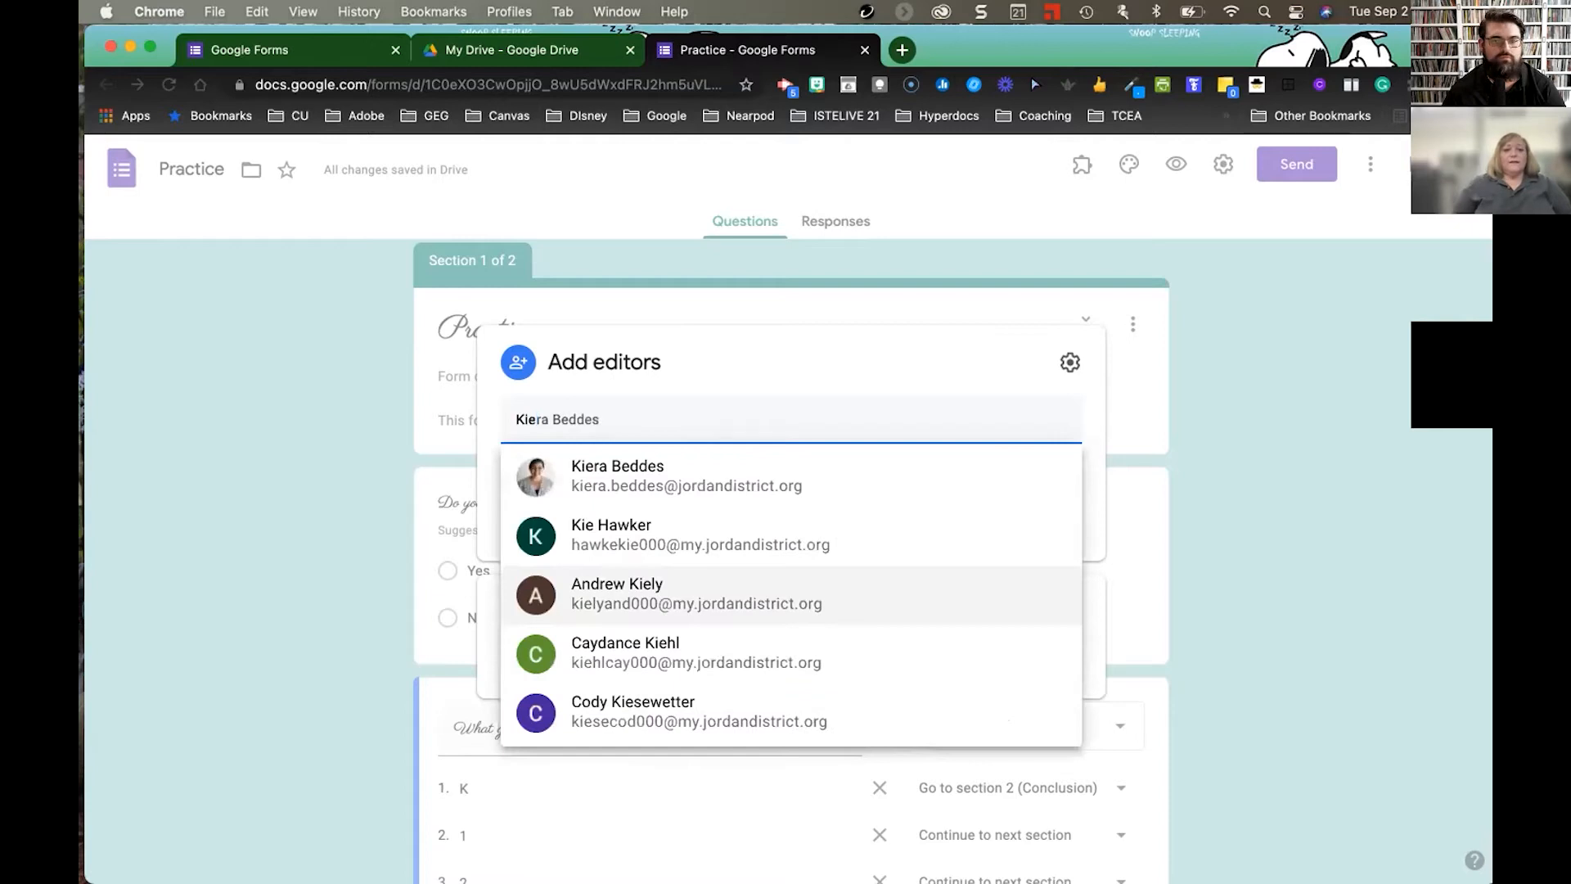
key(Return)
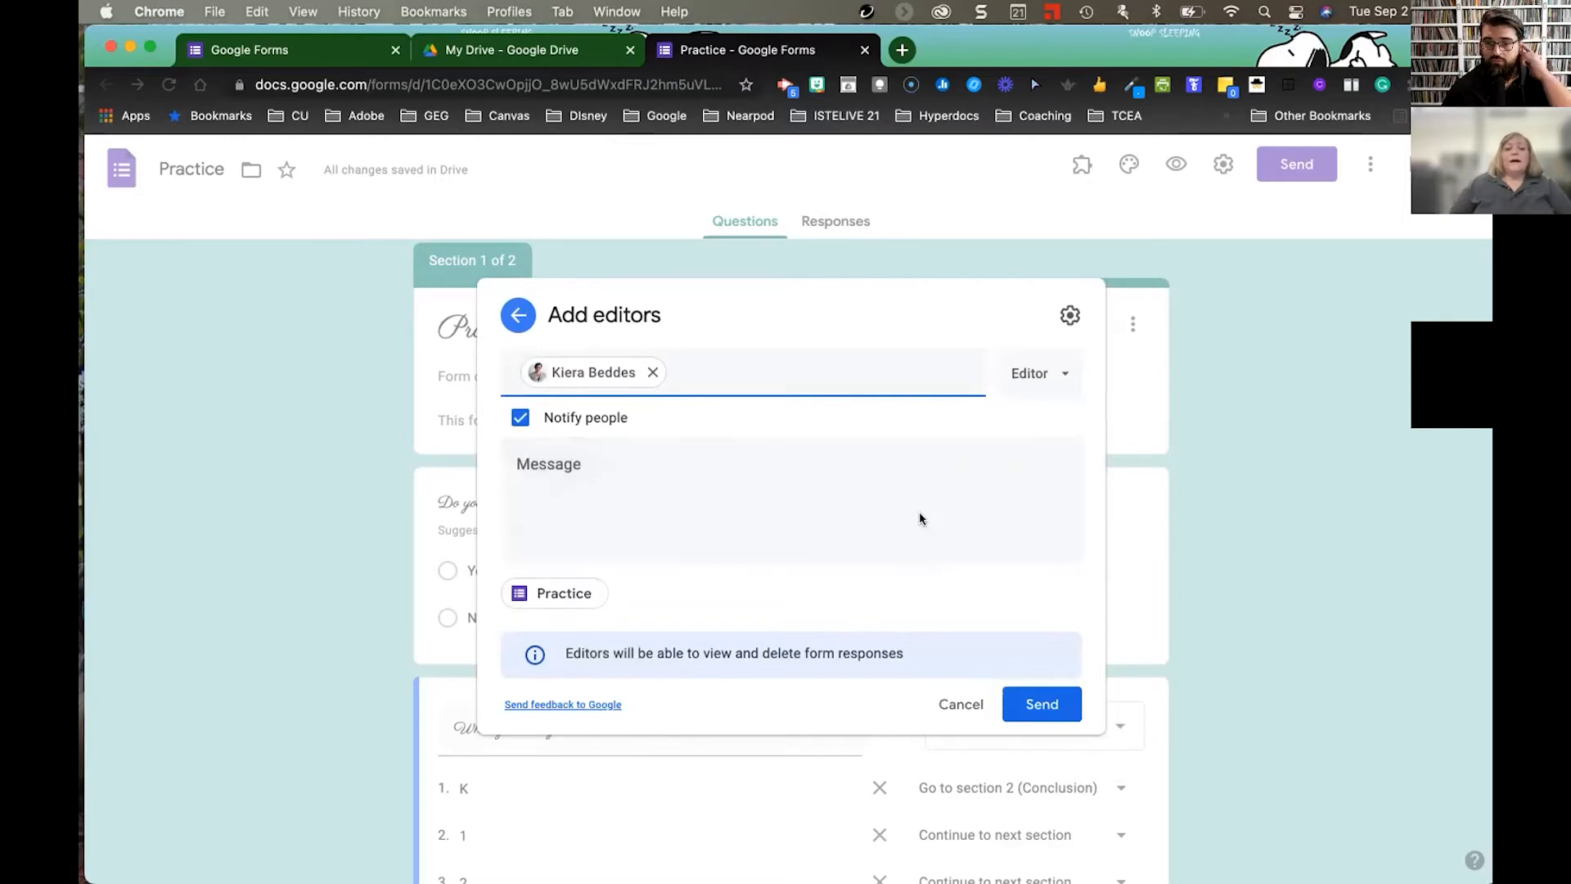
click(1046, 711)
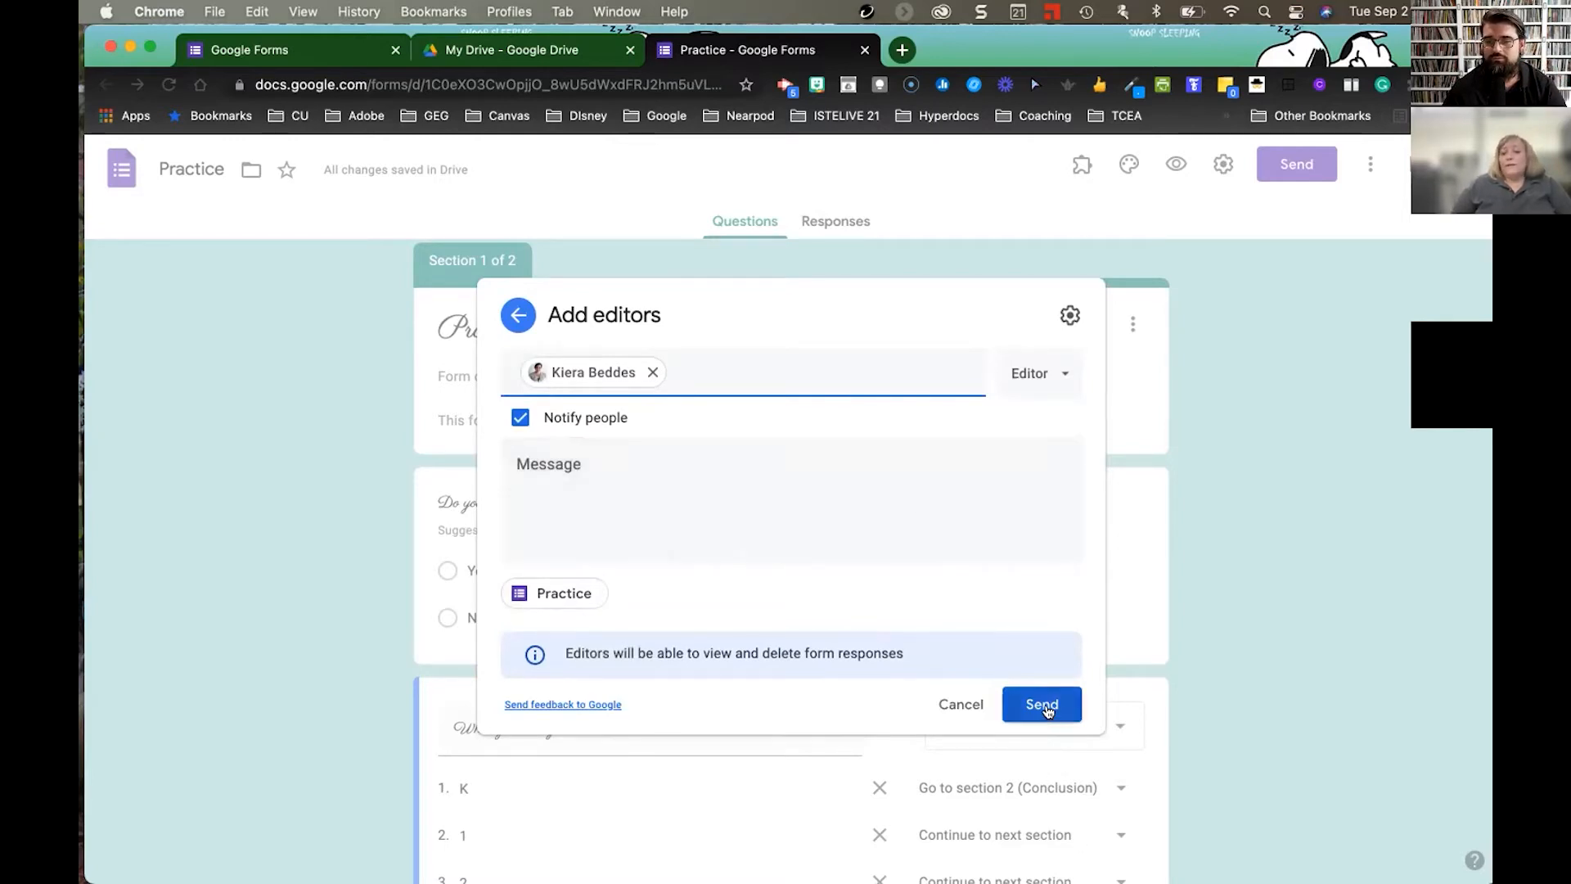
click(1044, 707)
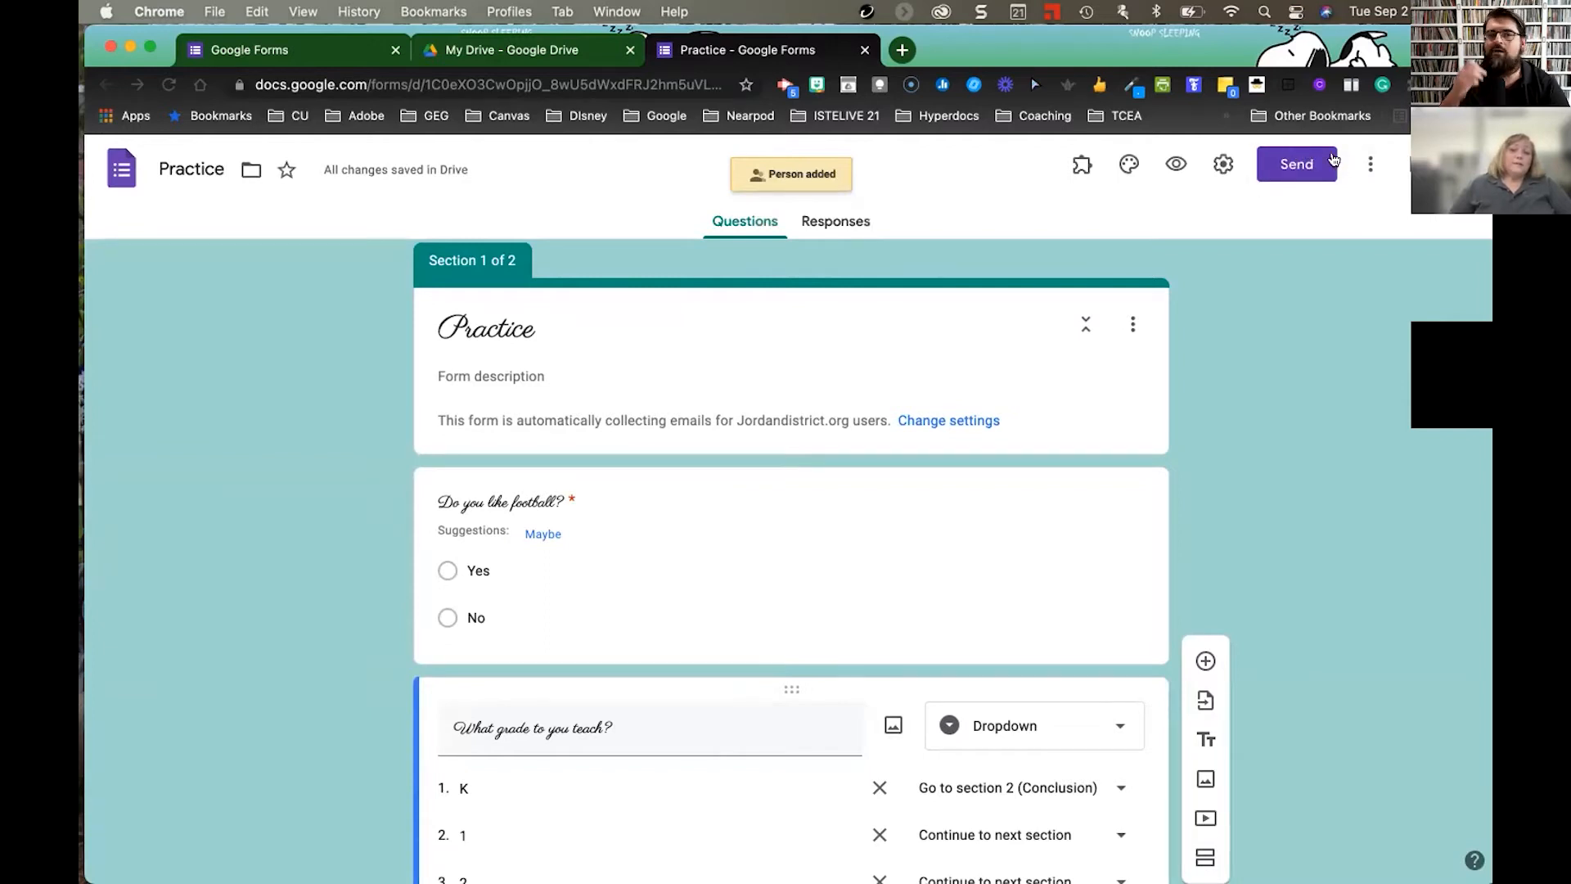
click(1297, 164)
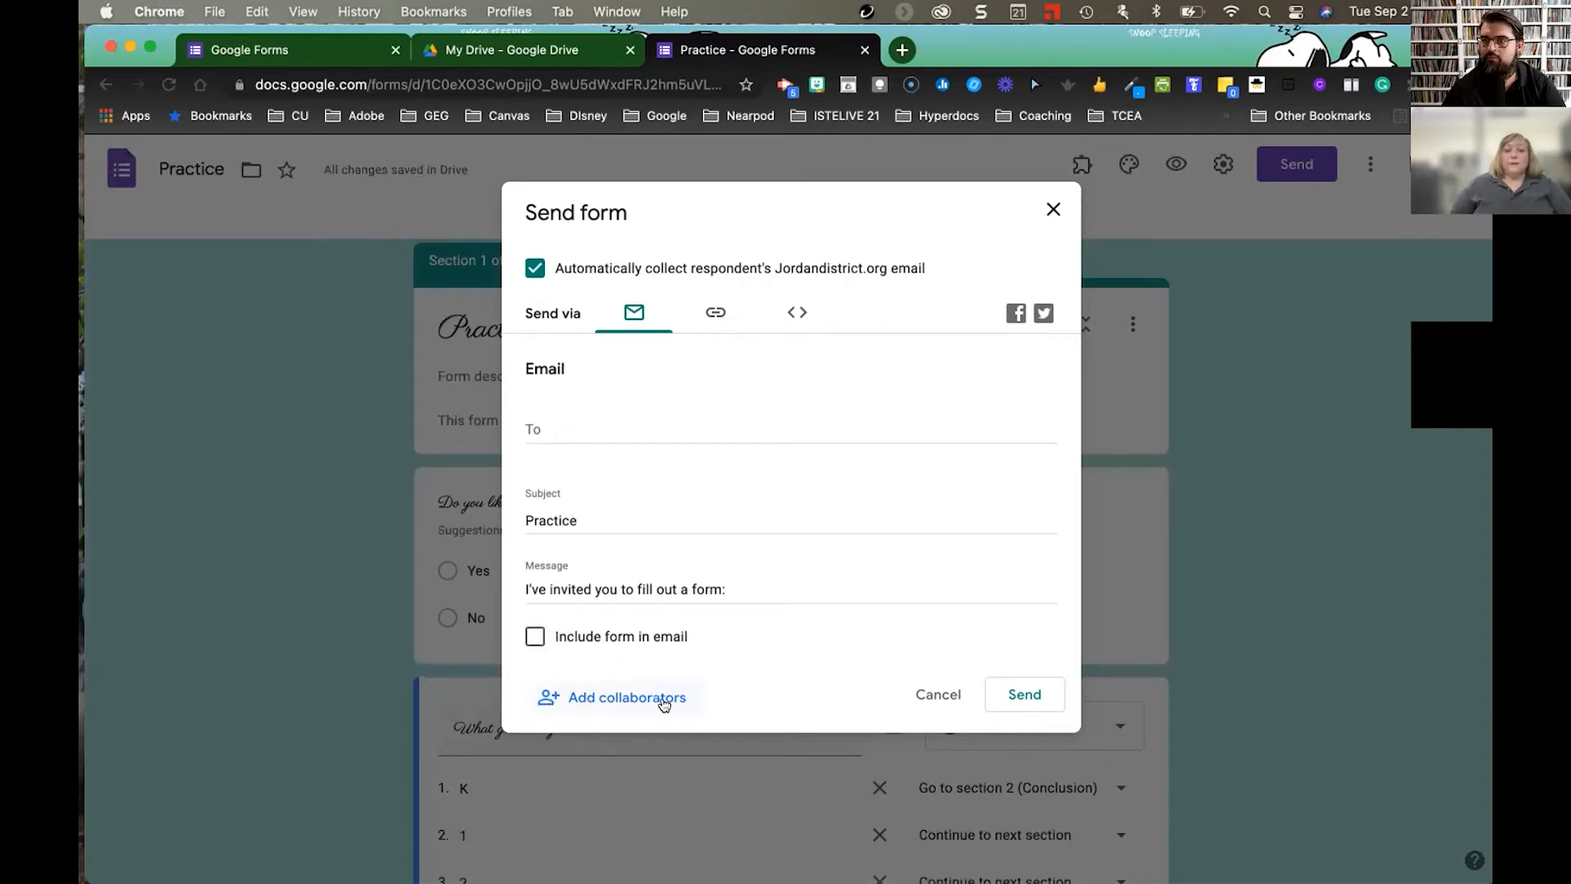
click(715, 315)
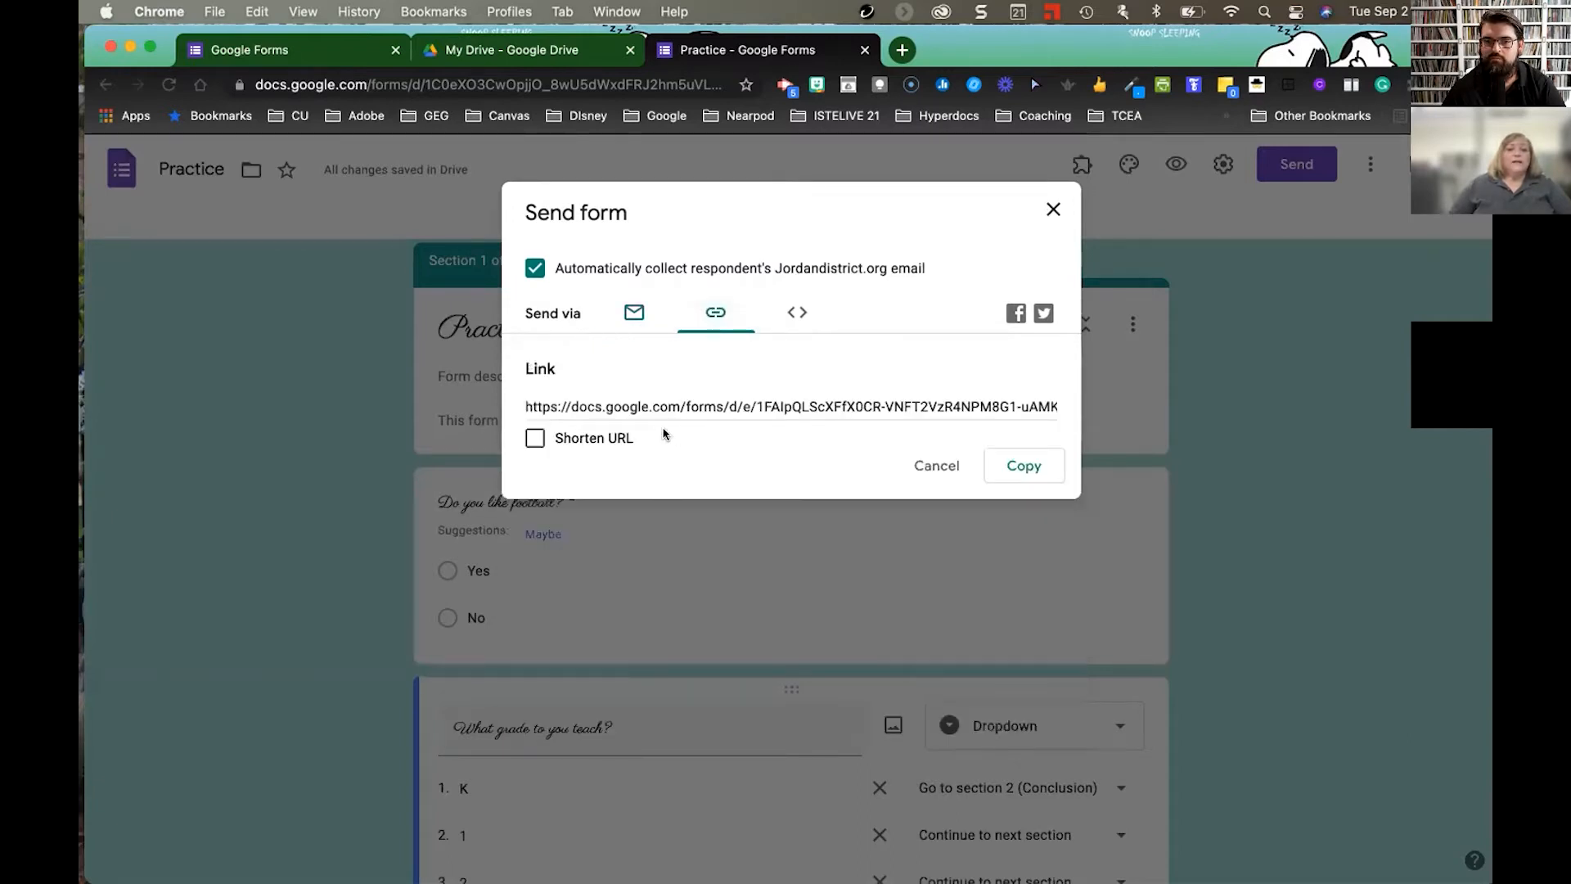
click(535, 440)
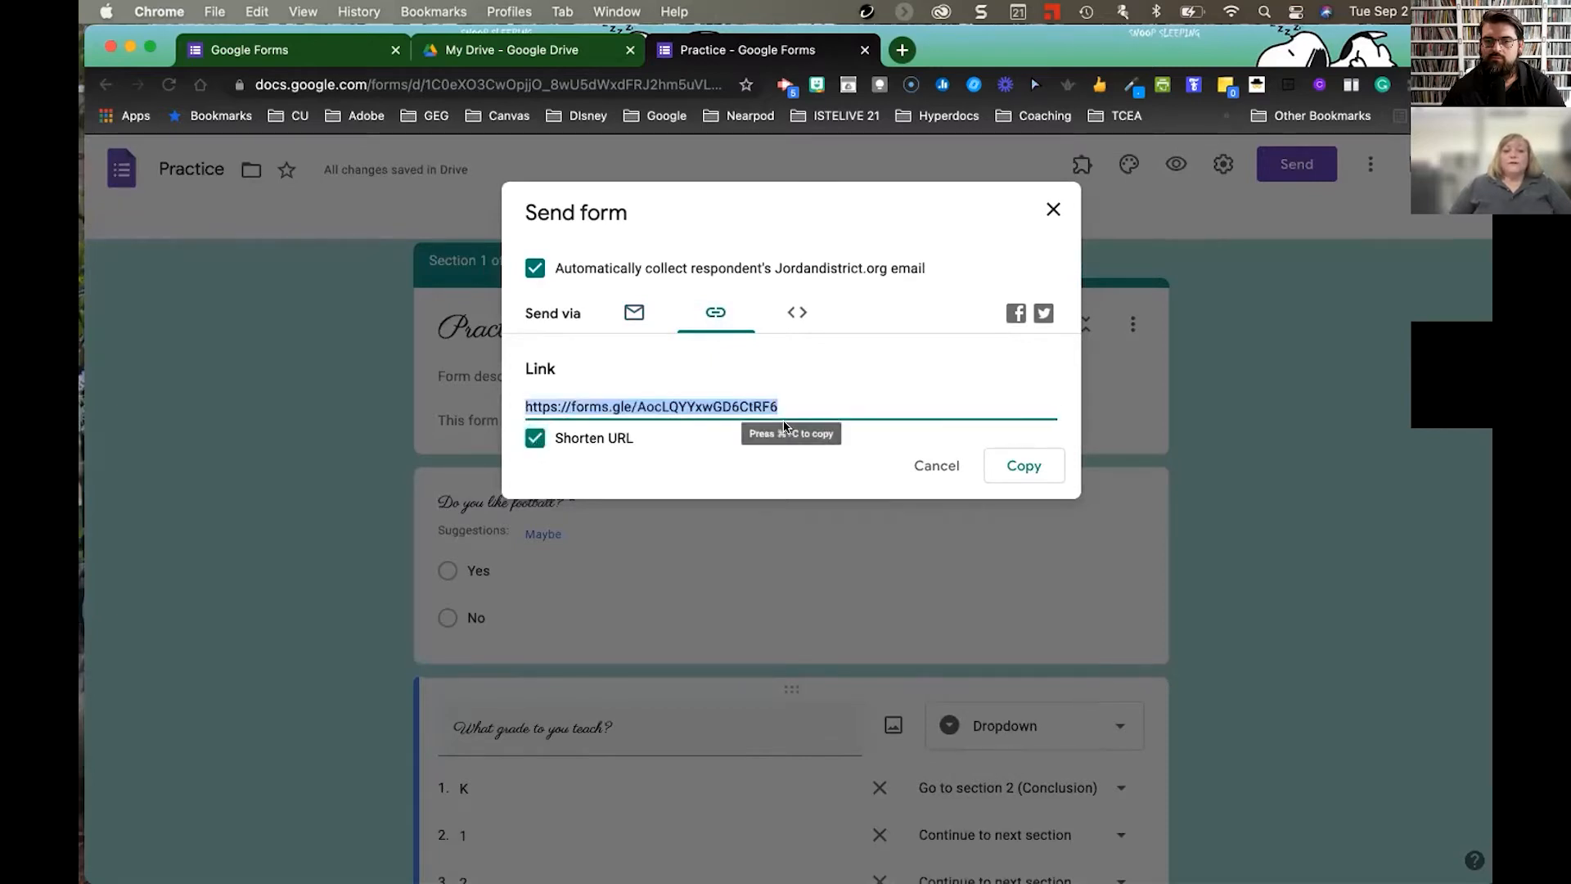
click(535, 438)
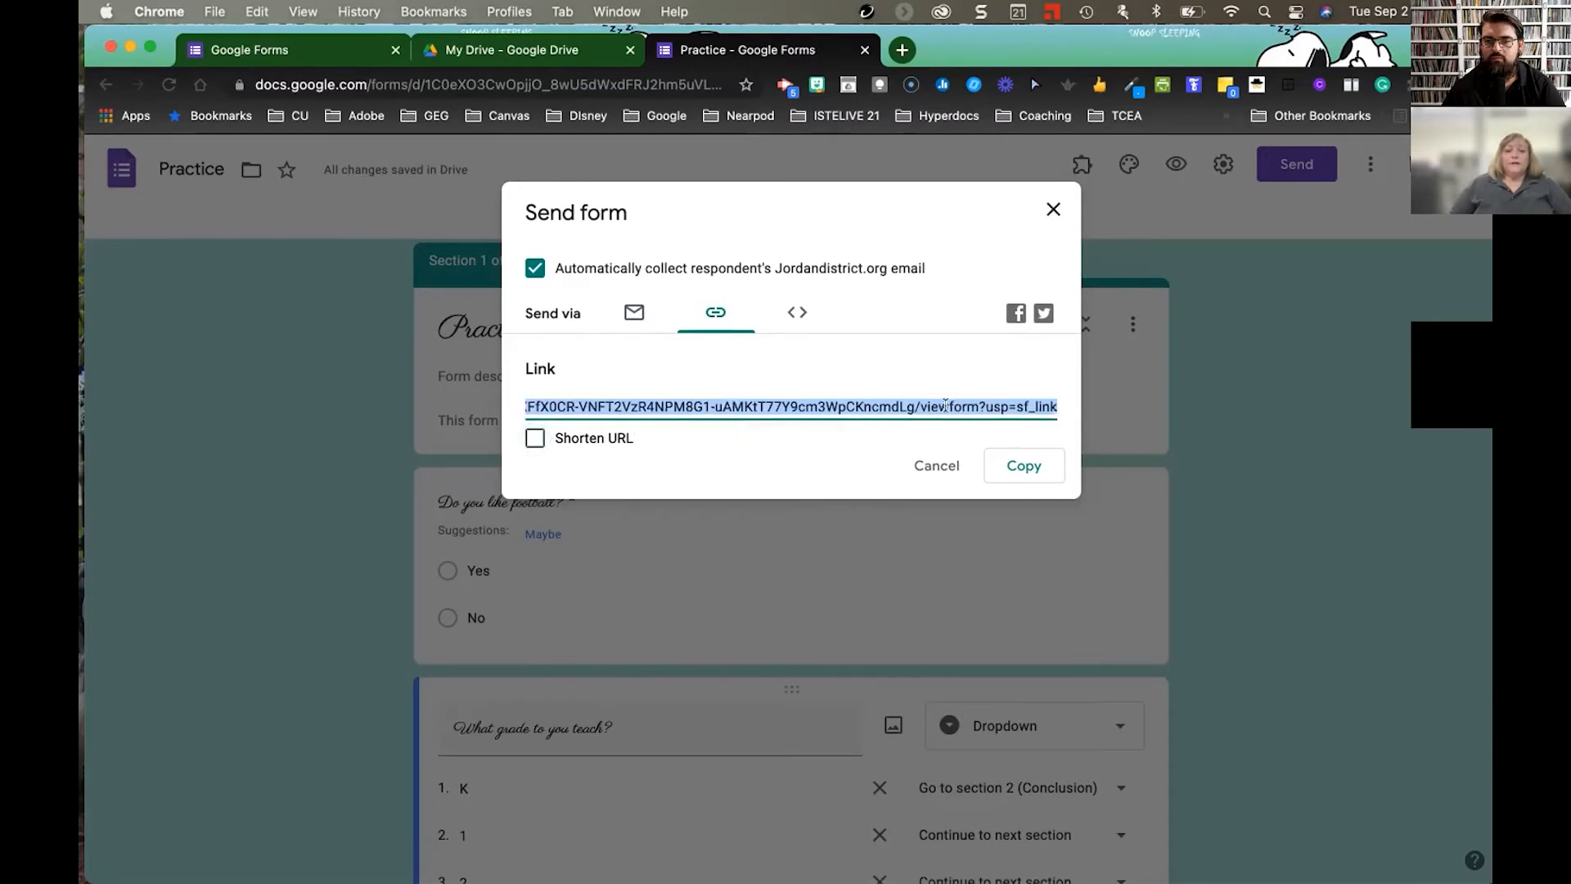
click(800, 312)
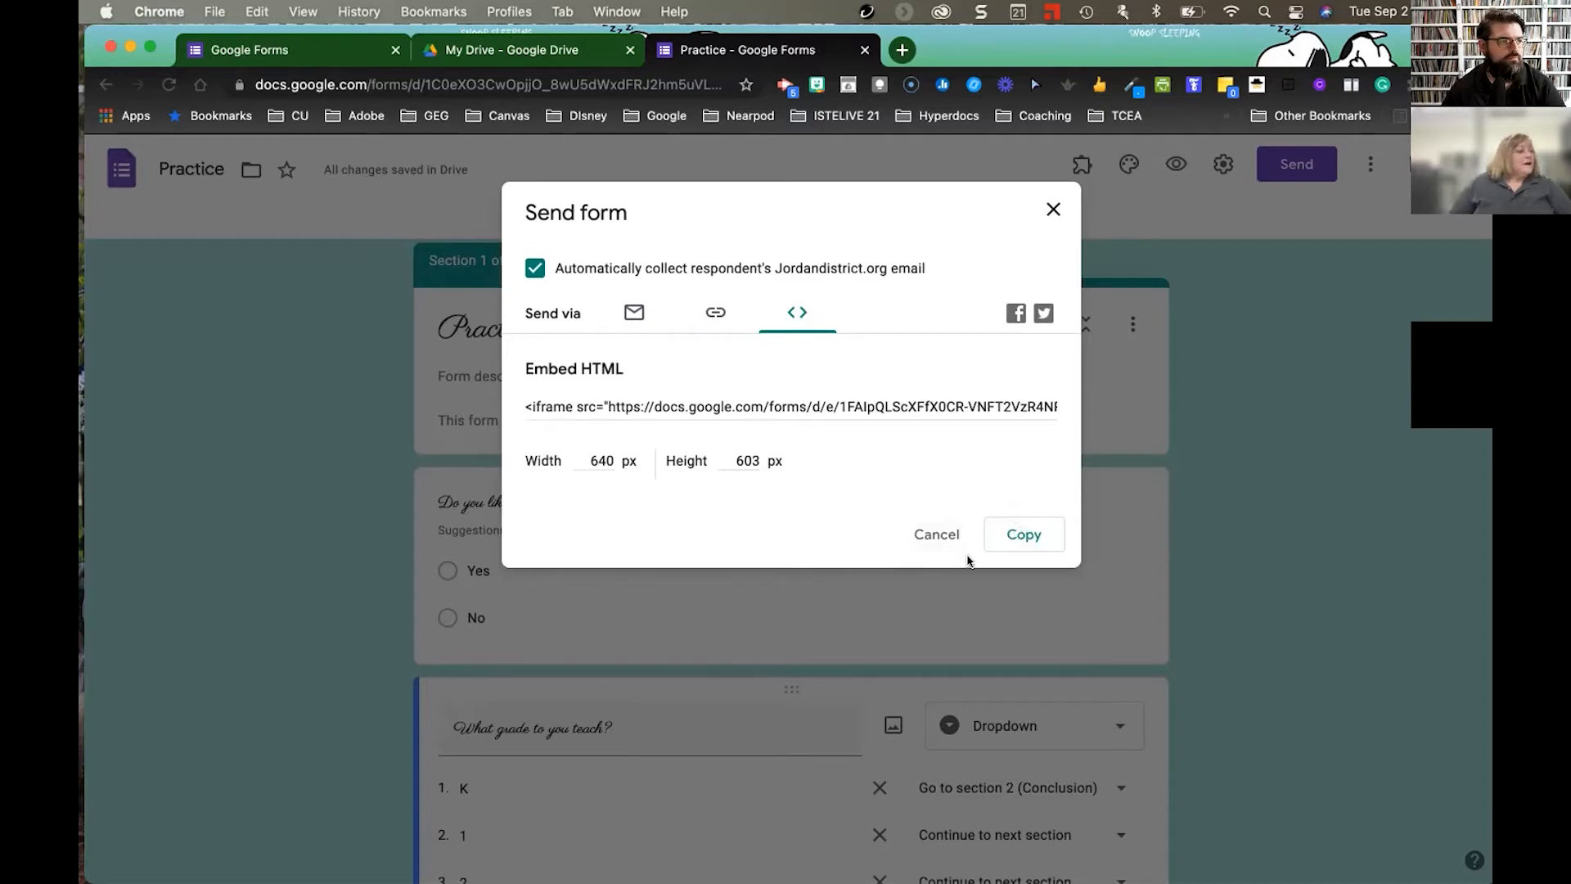
click(1053, 209)
click(1054, 209)
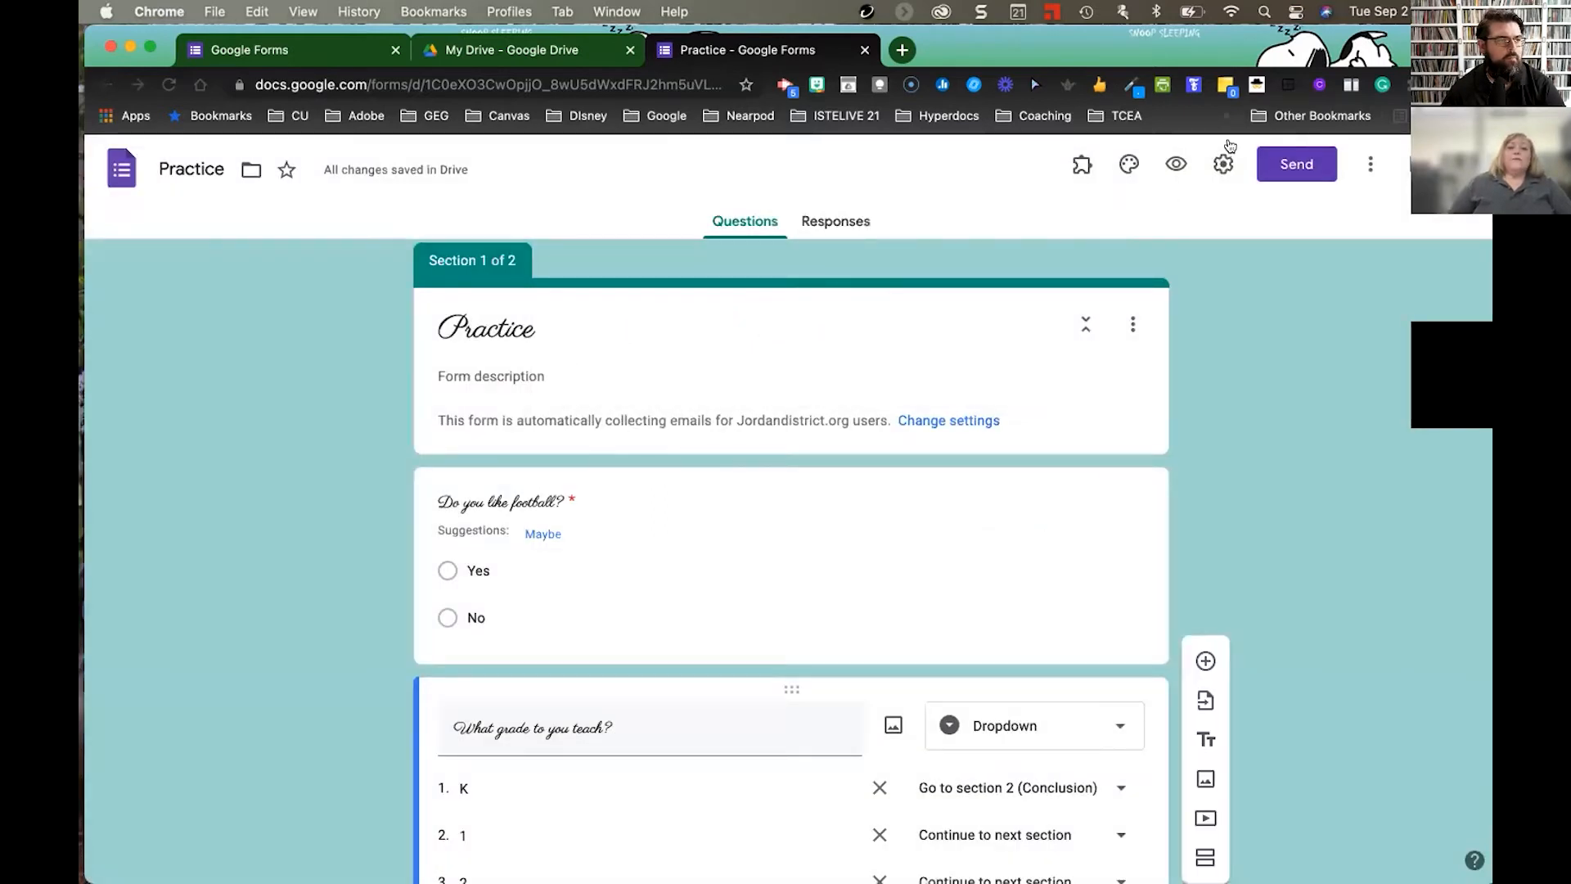
- Preview the Practice form and submit a test response: Yes for football, grade 3
click(837, 224)
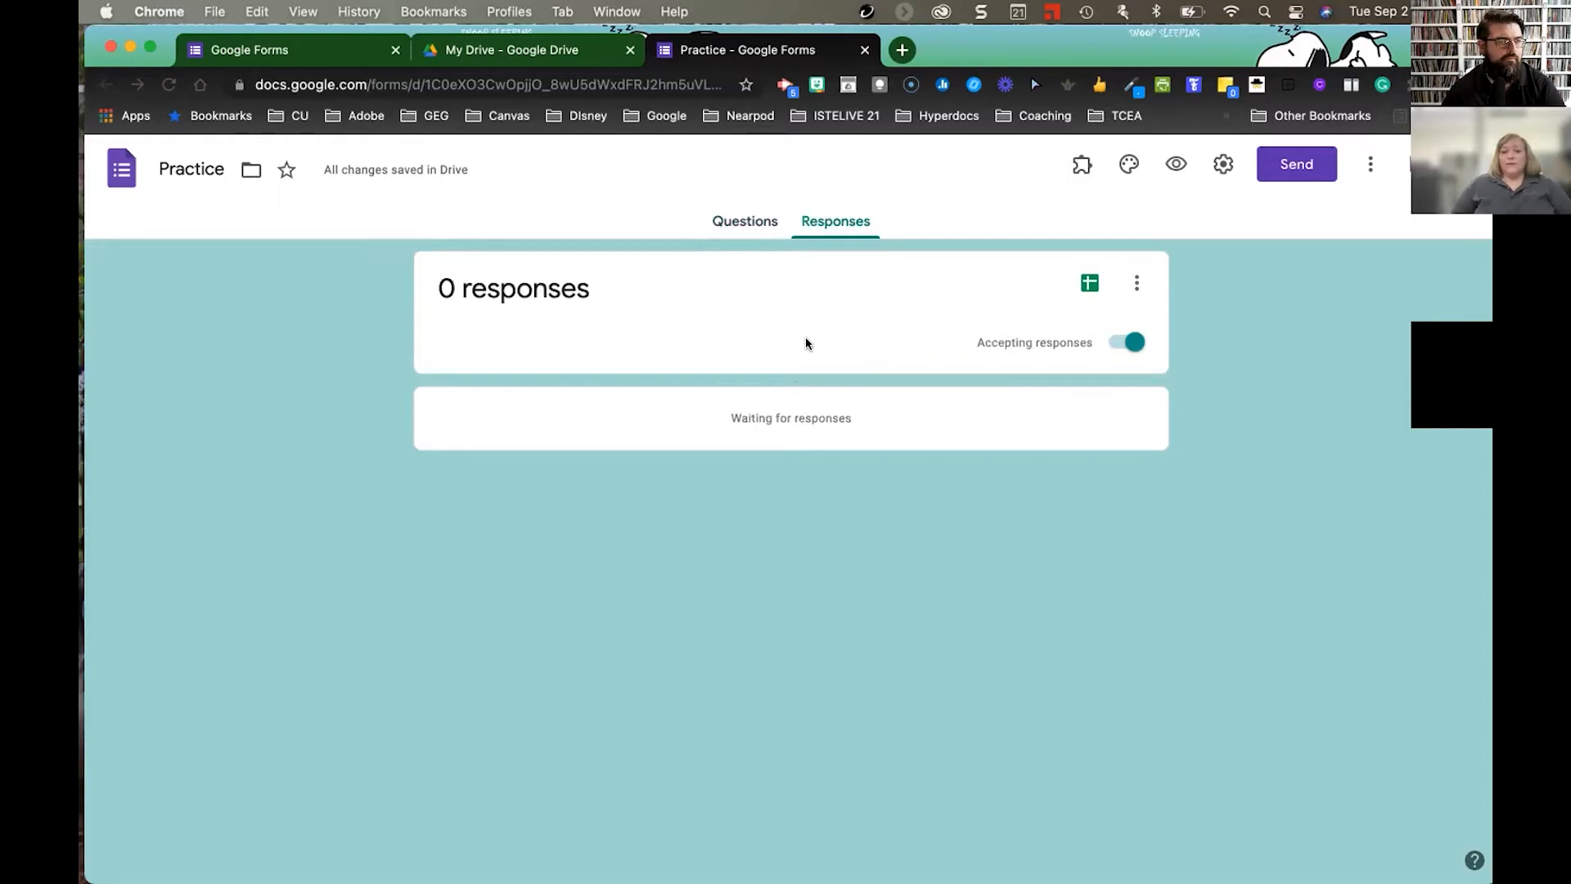
click(1181, 165)
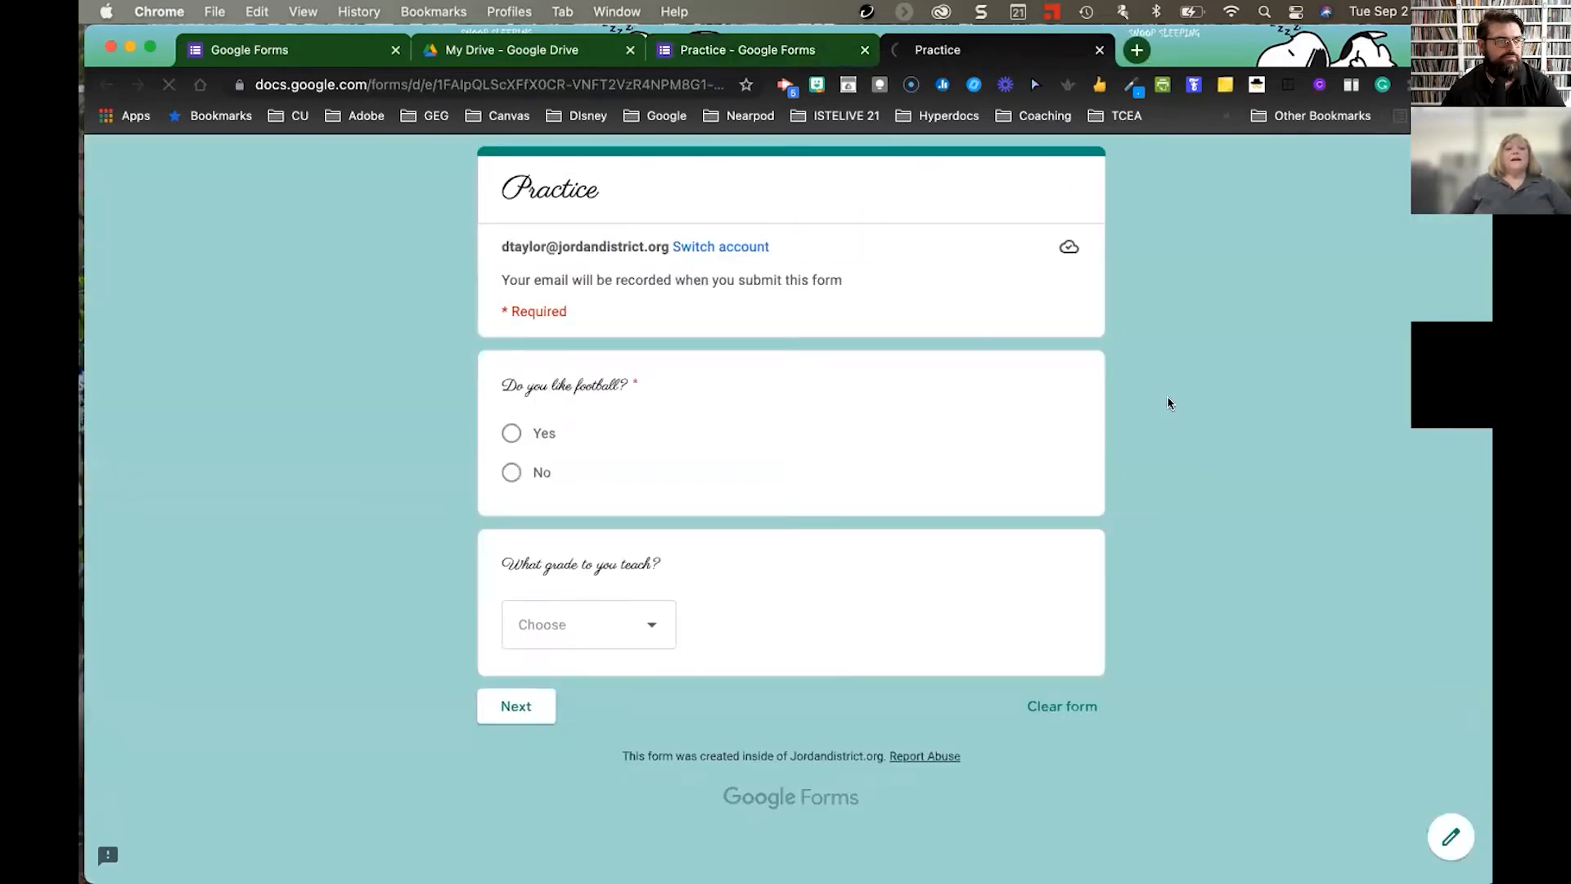
click(510, 433)
click(627, 617)
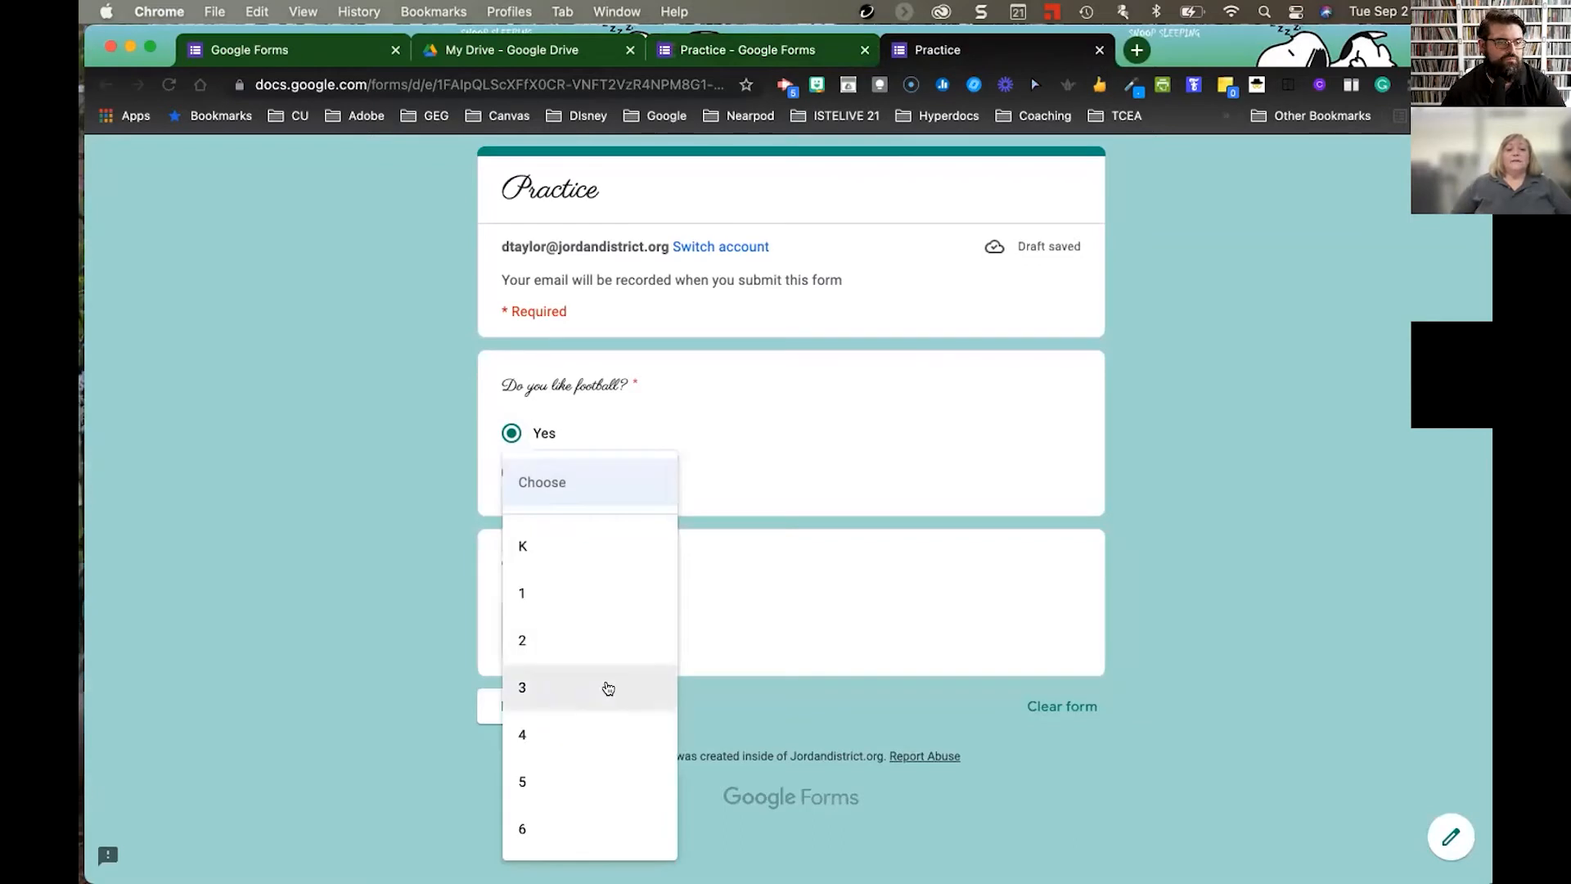
click(609, 687)
click(509, 707)
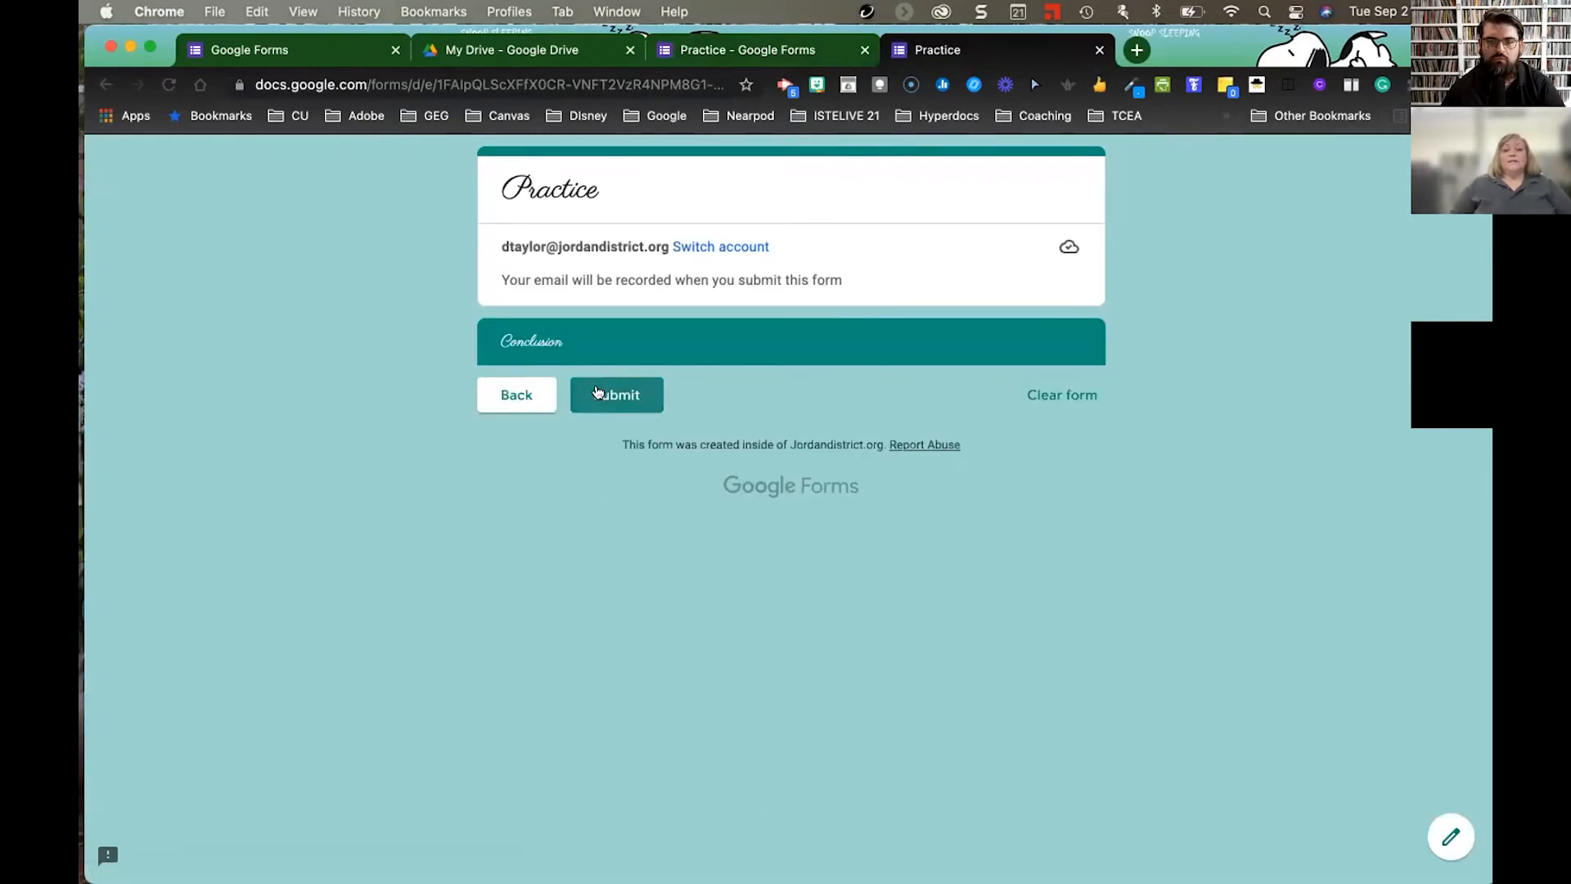
click(618, 396)
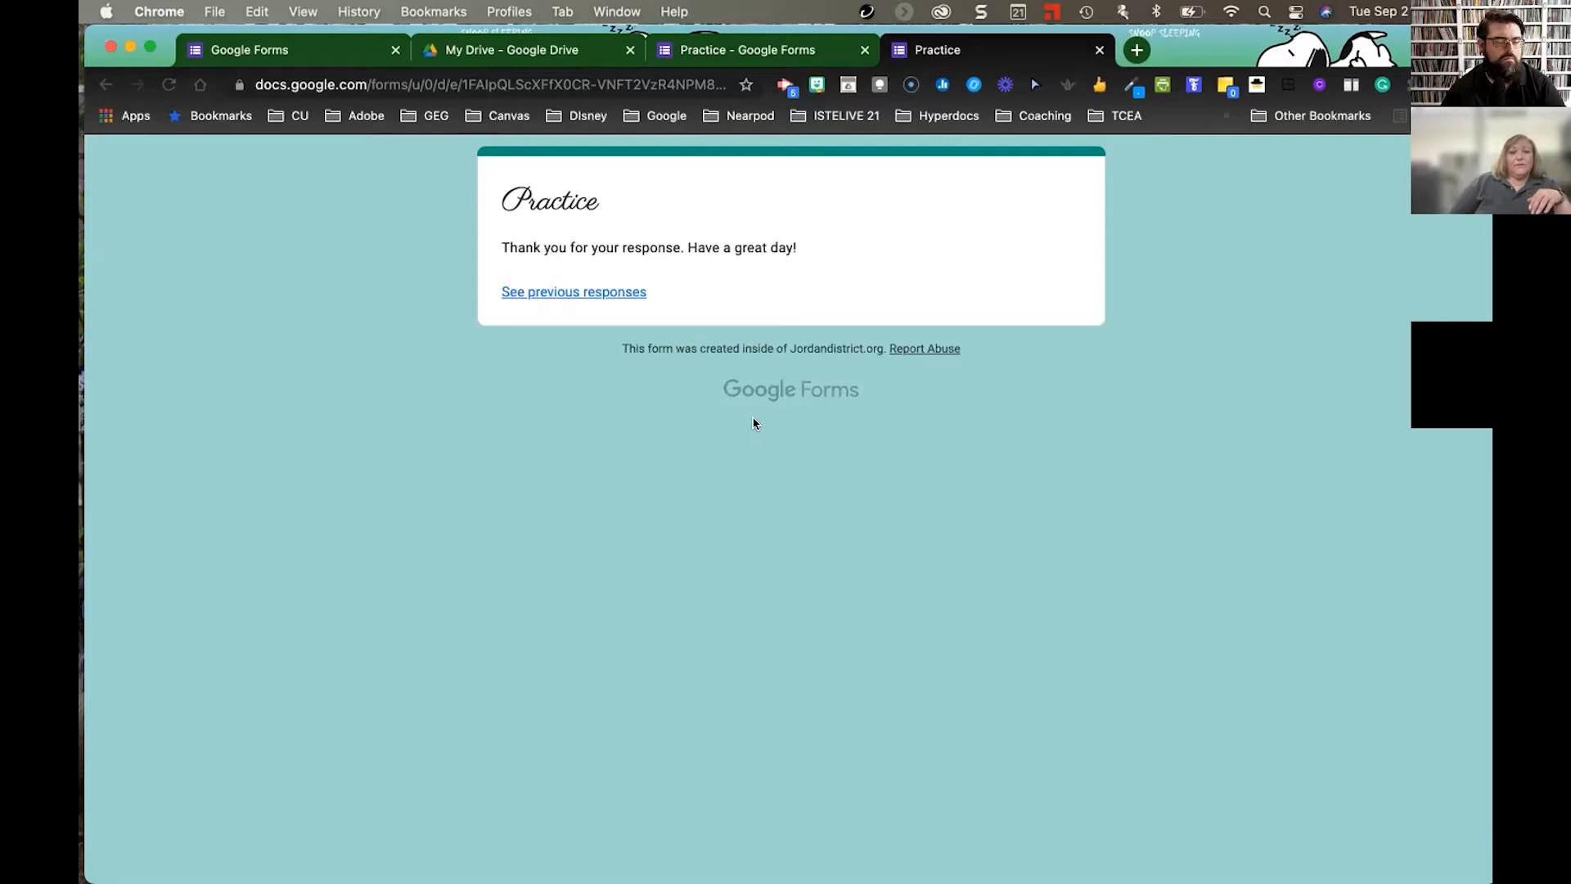
- Check that a second preview says 'You've already responded', then view the 1-response summary
click(320, 57)
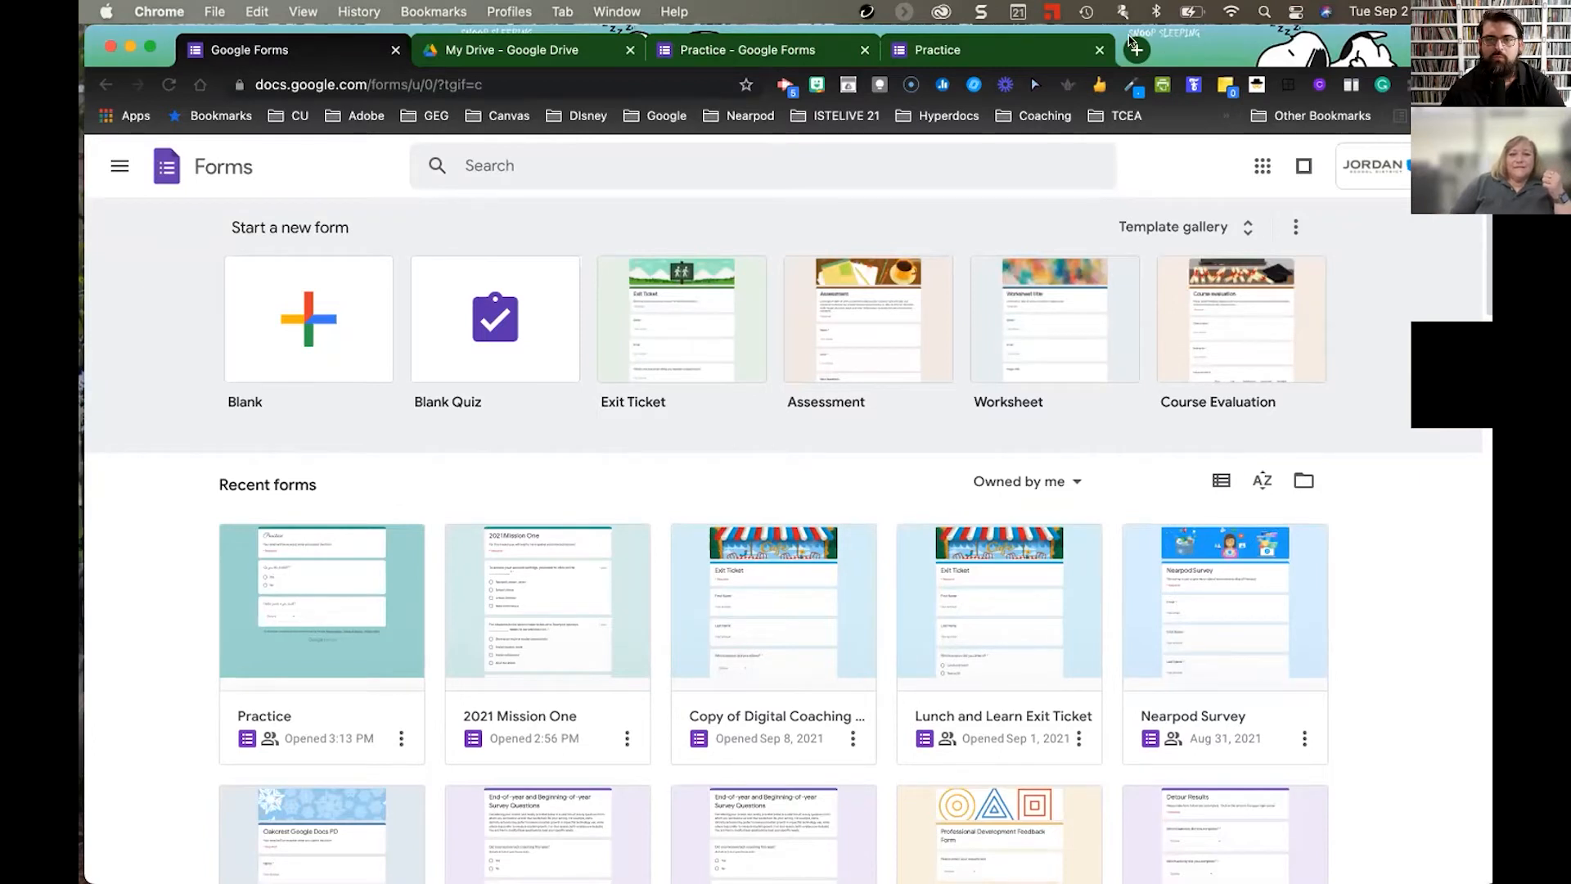
click(745, 51)
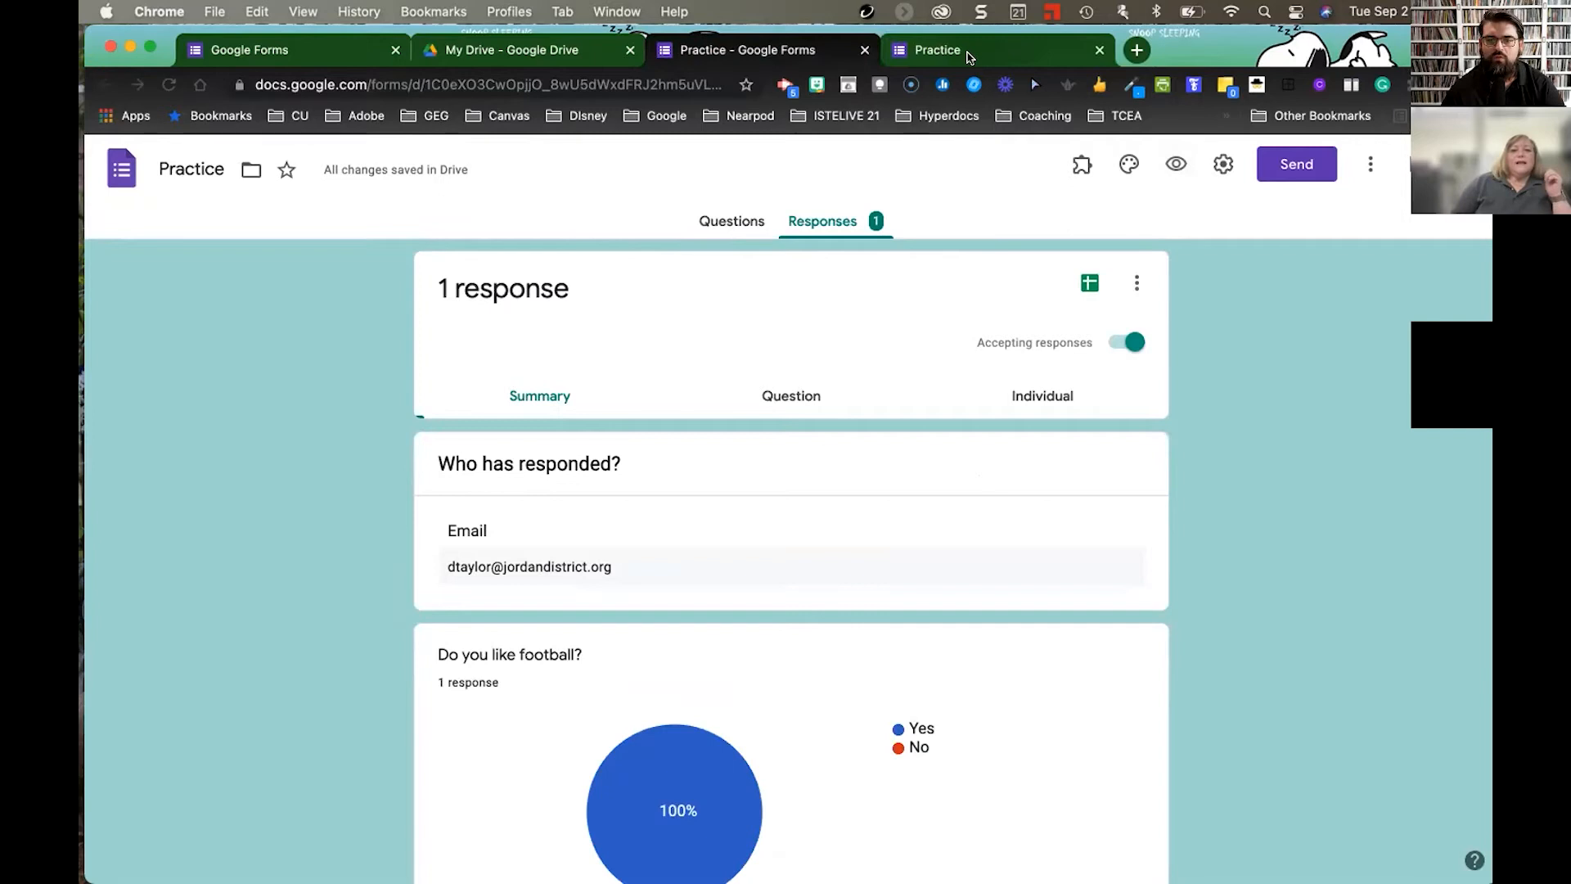
click(849, 223)
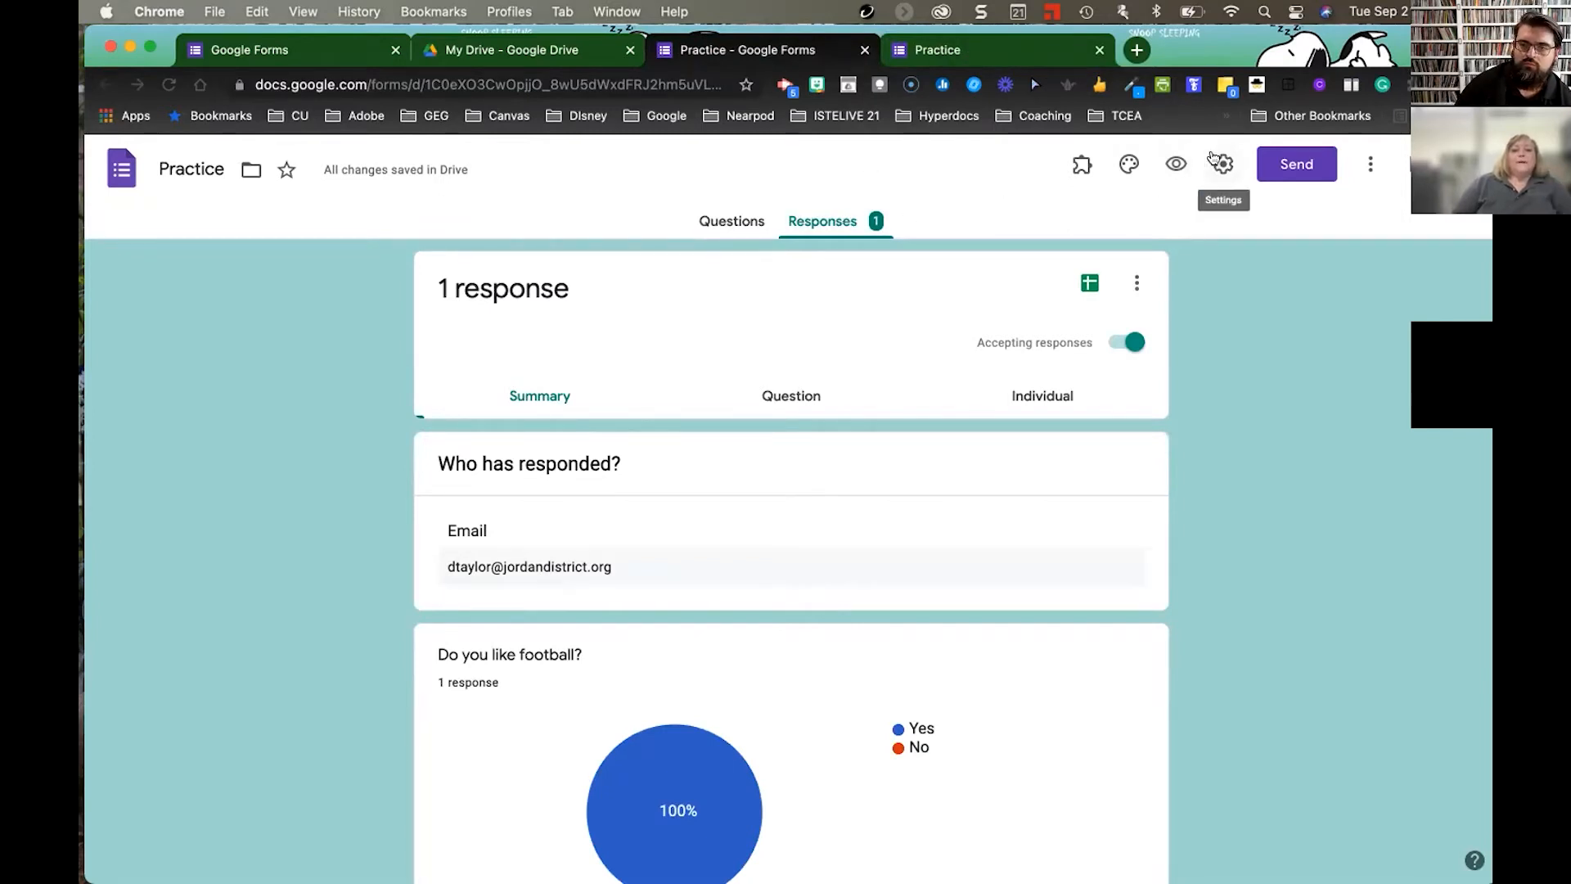
click(1174, 164)
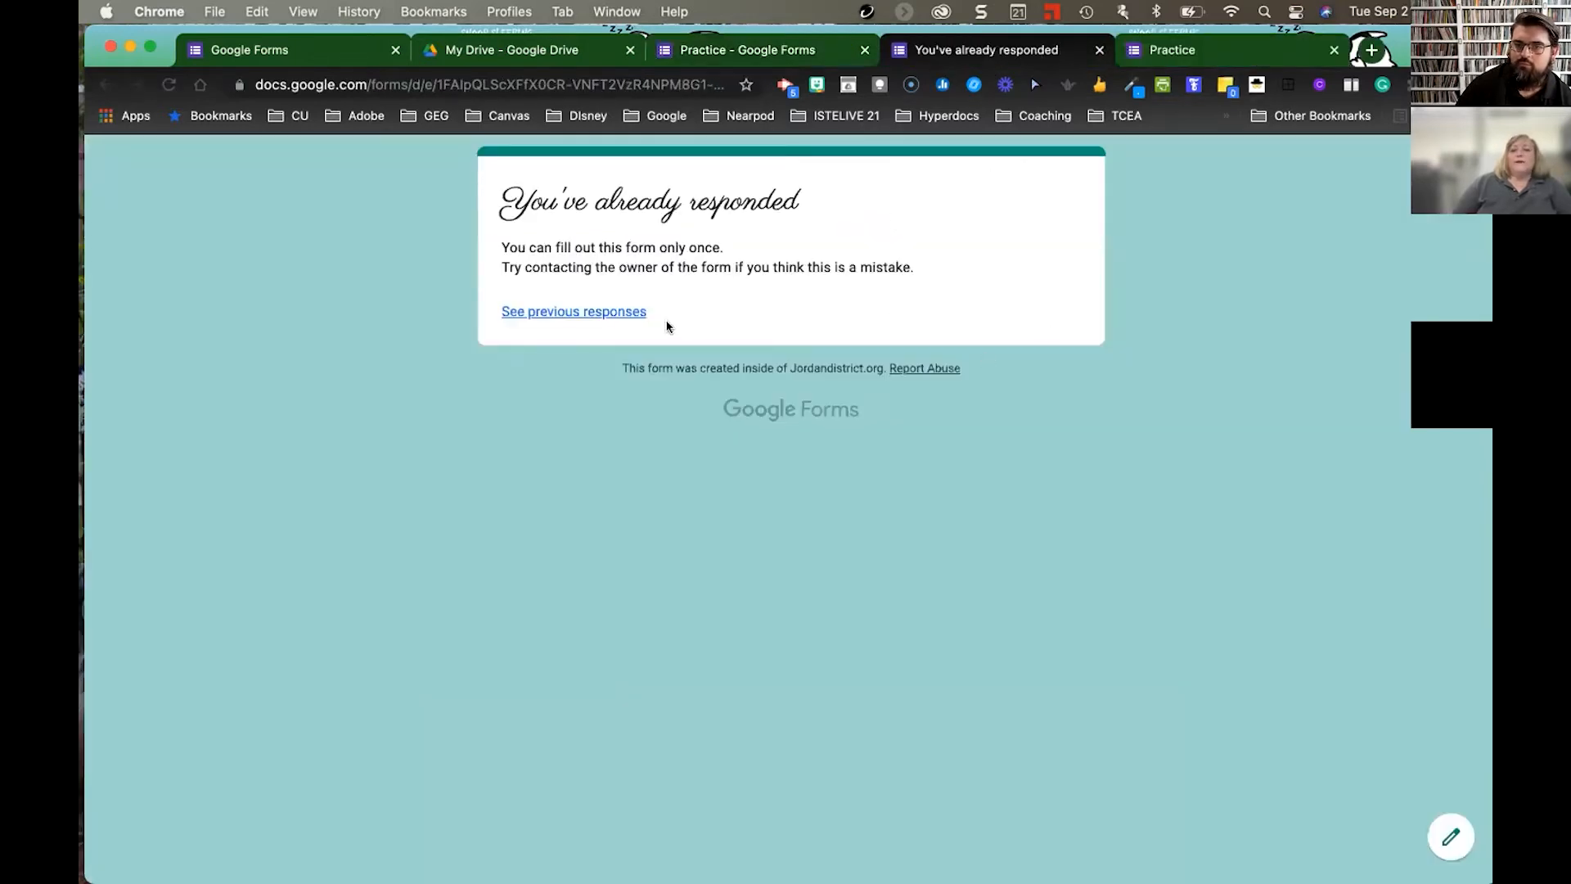
click(743, 49)
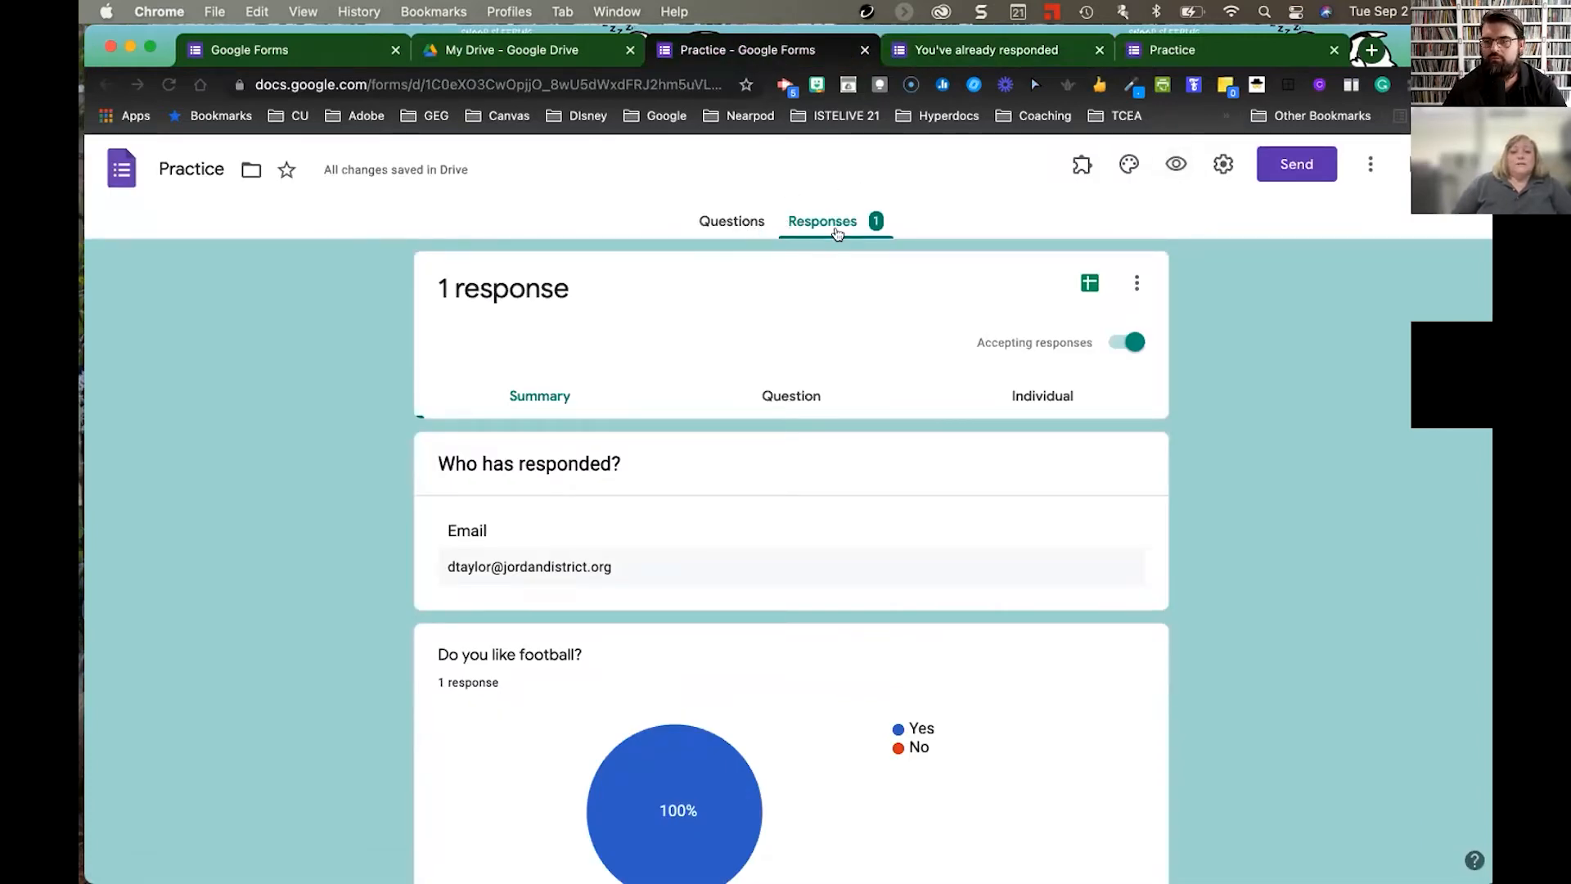
scroll(827, 480, down, 2)
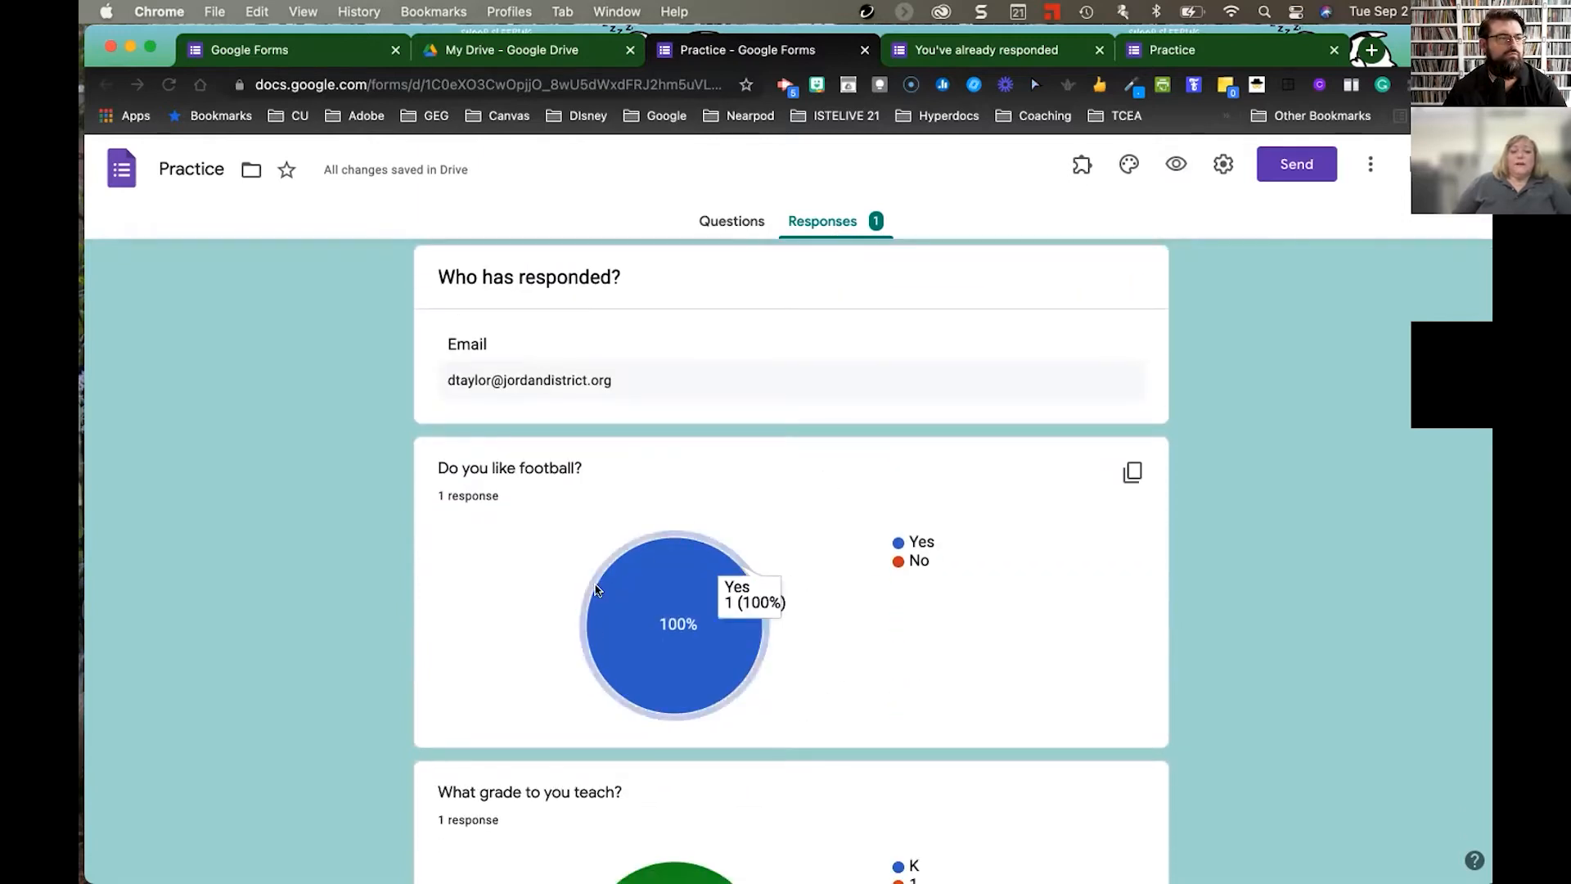
scroll(816, 600, down, 1)
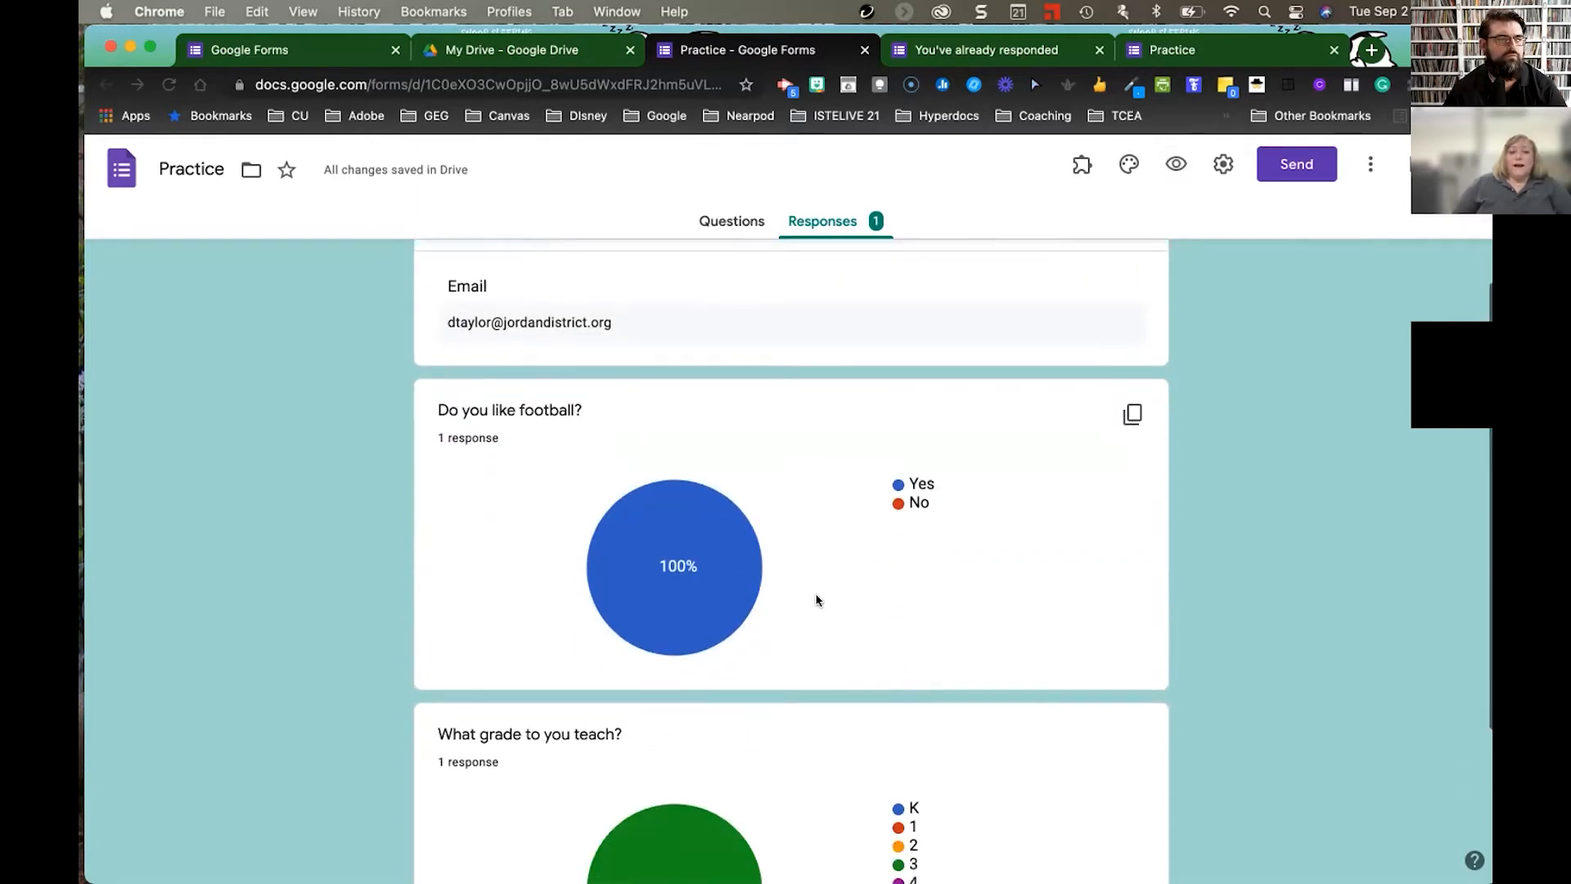
scroll(816, 600, down, 3)
scroll(816, 600, down, 1)
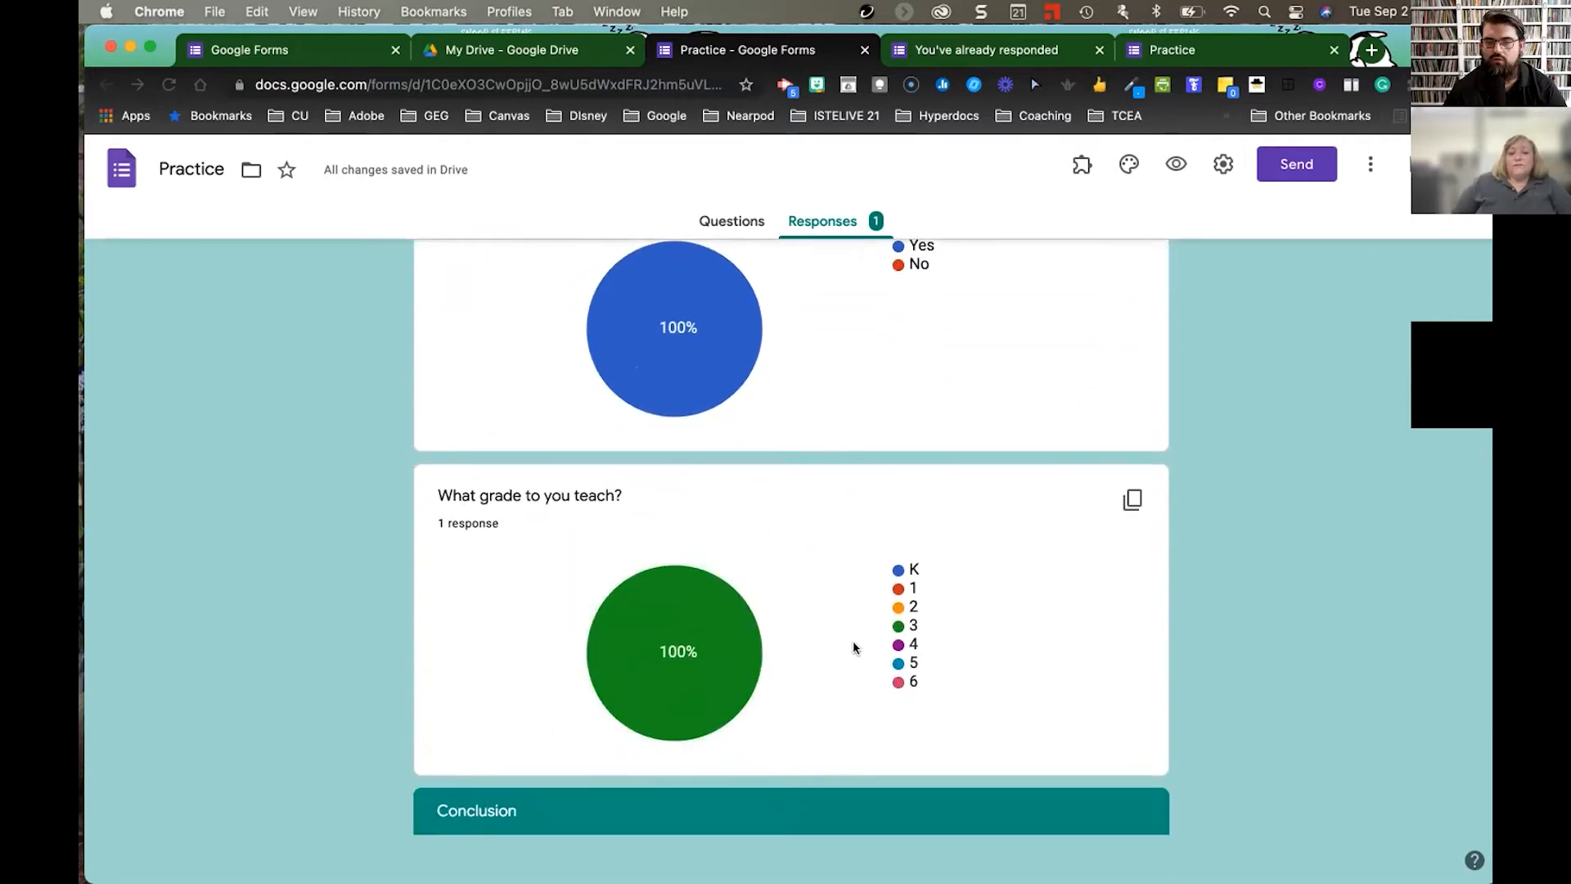
scroll(853, 647, up, 6)
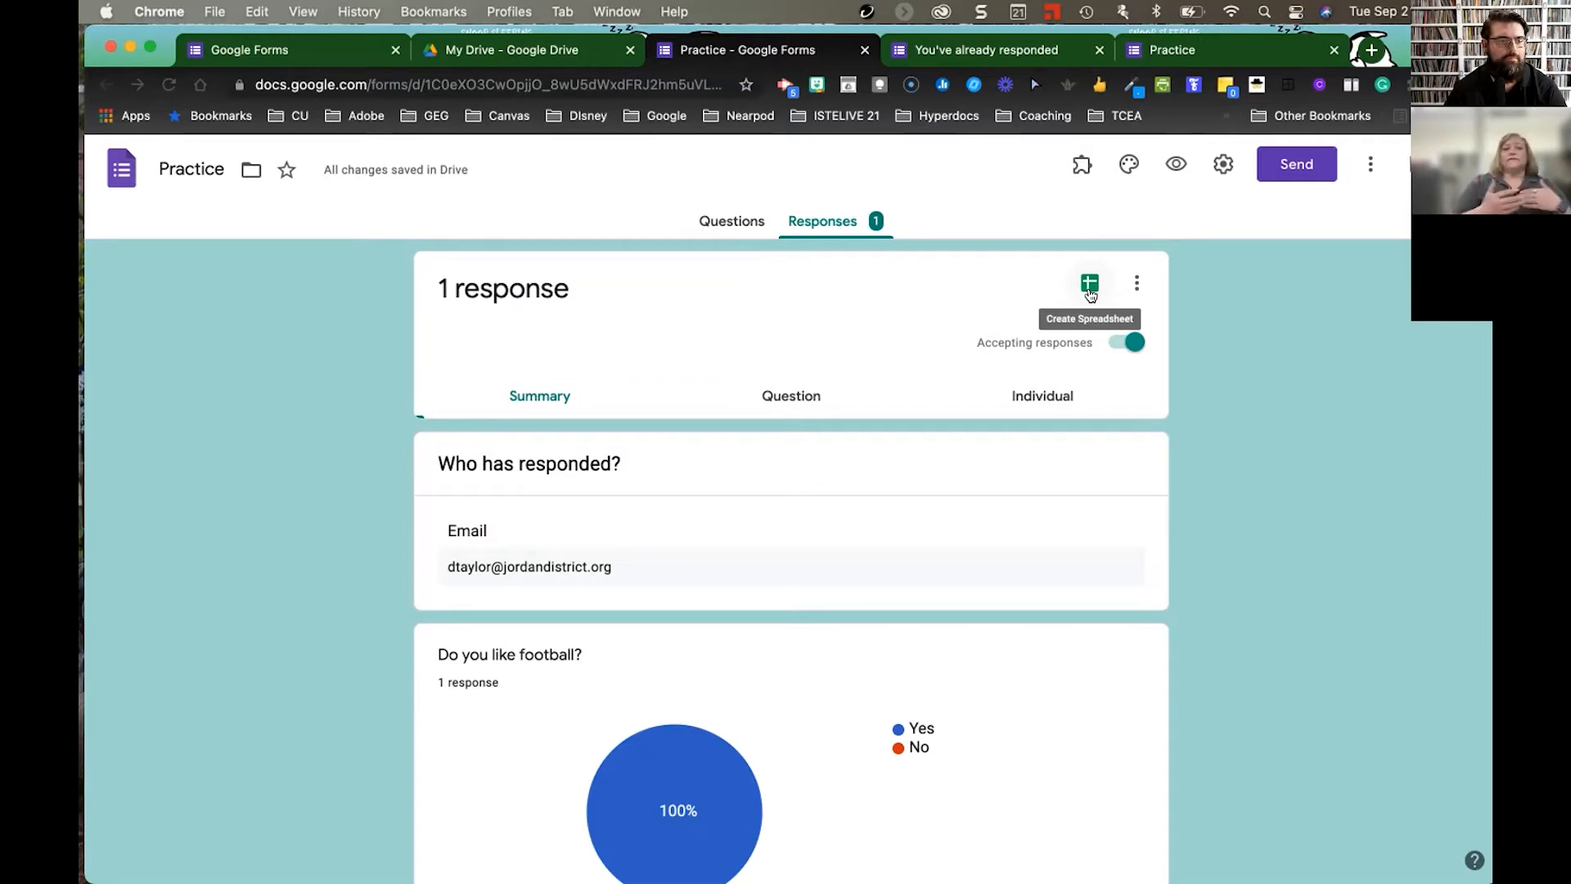
- Link the responses to a new 'Practice (Responses)' spreadsheet, then switch back to the form
scroll(1093, 286, down, 1)
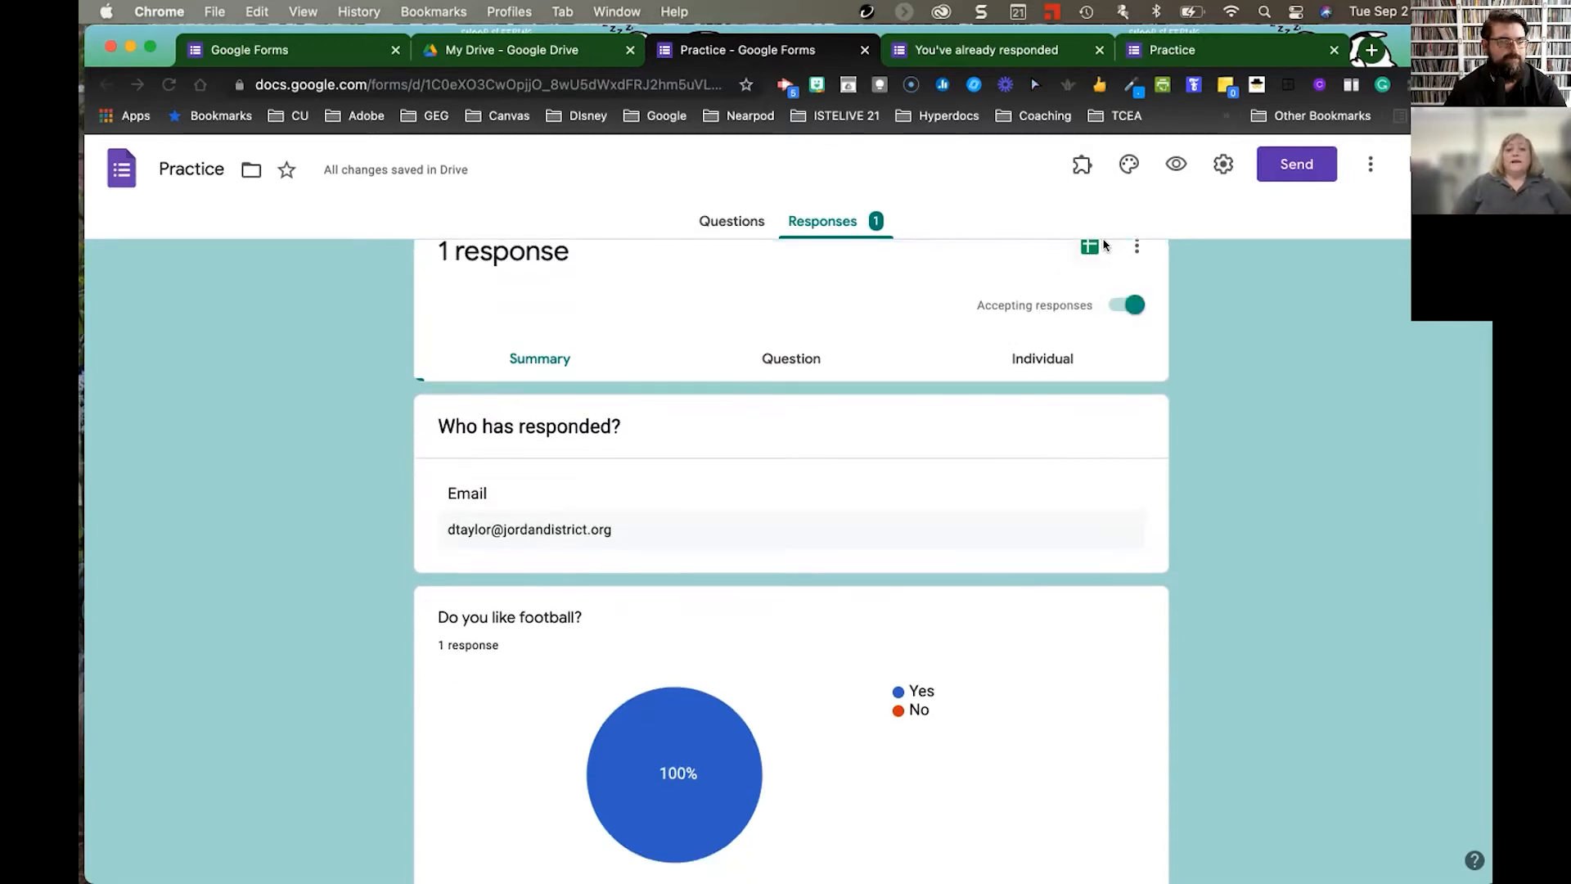
click(1088, 248)
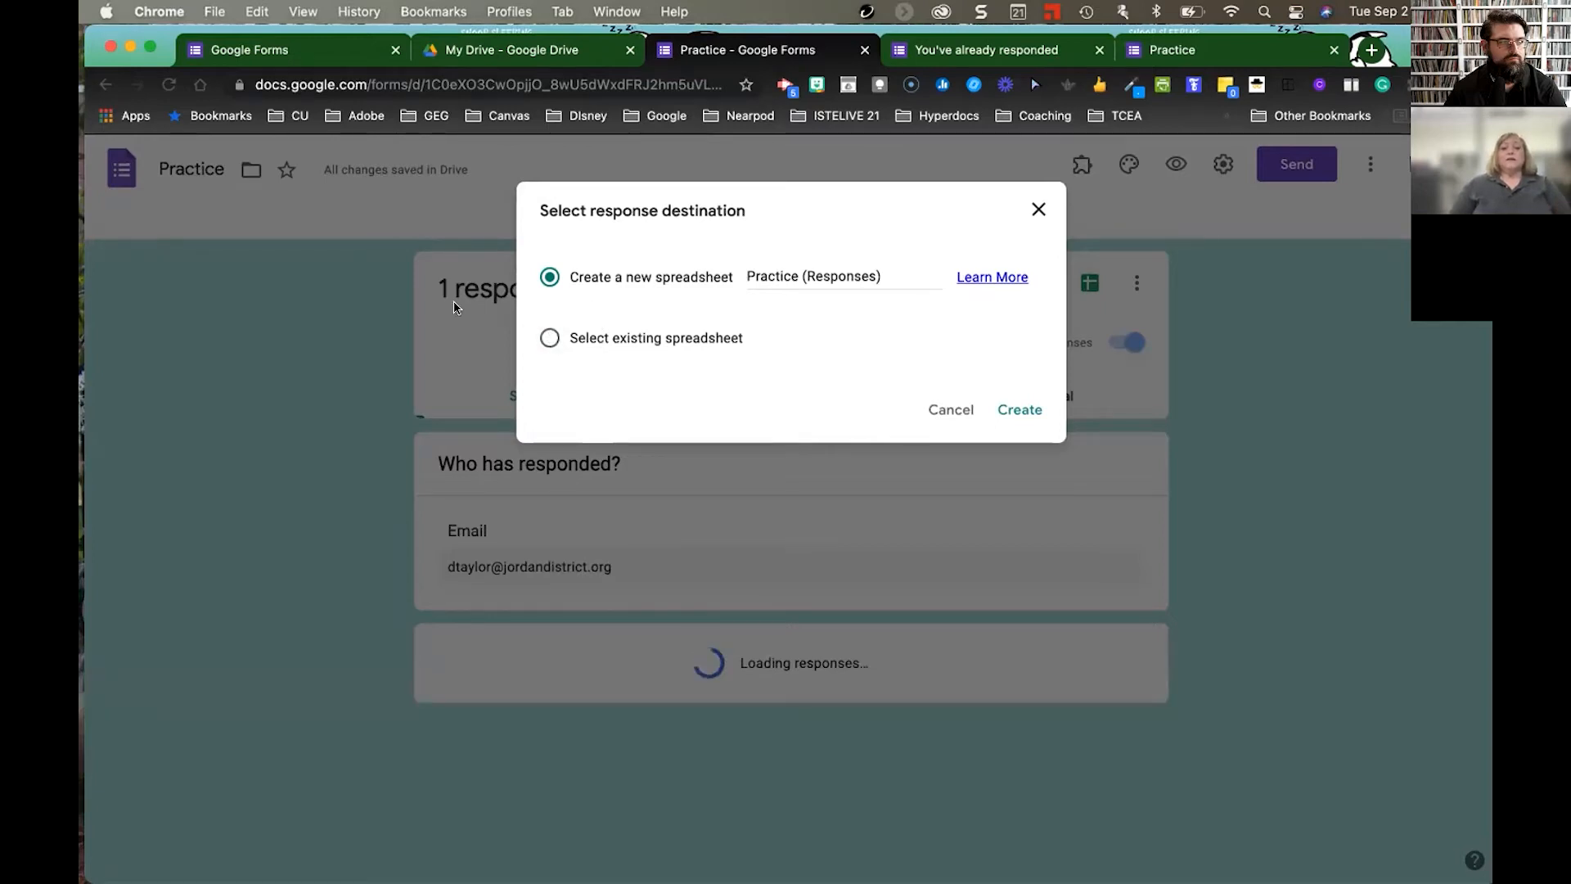
click(1022, 411)
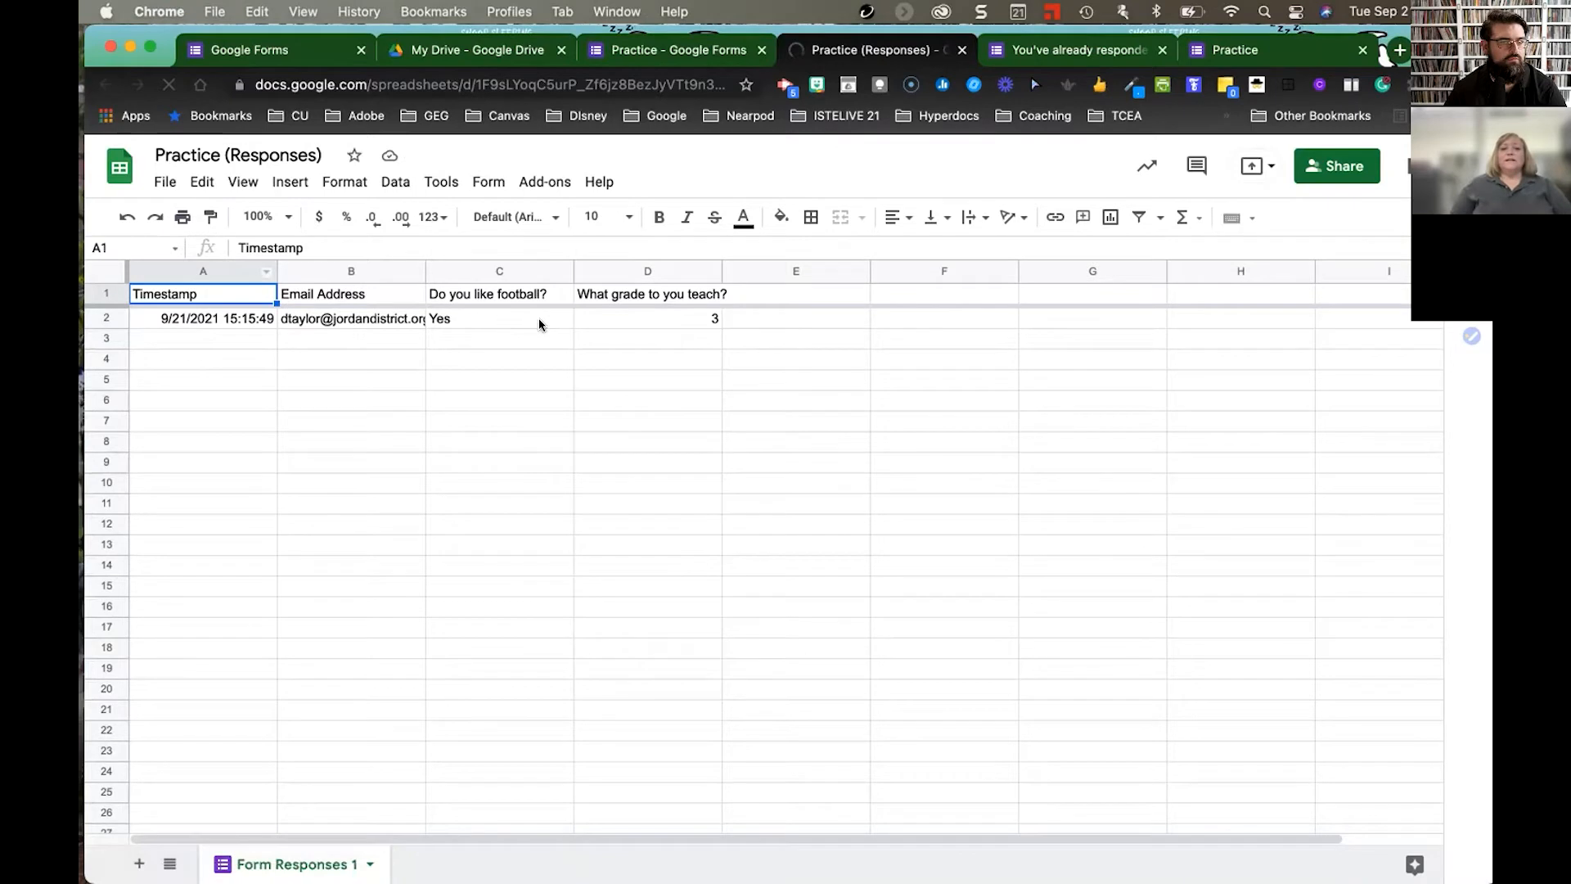
click(690, 51)
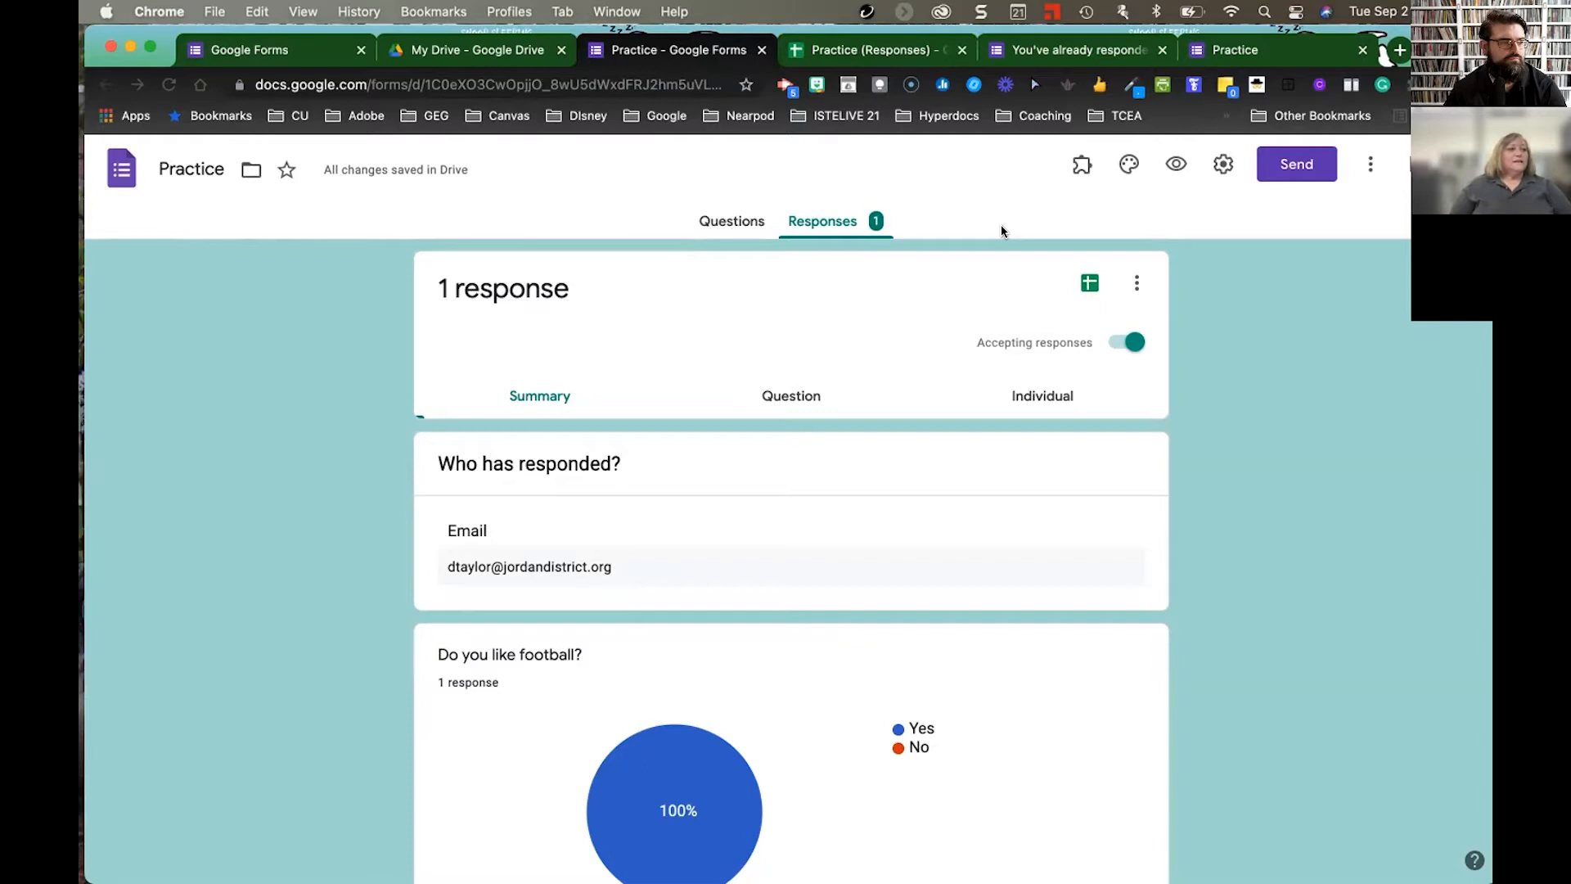
- Return to the Practice form's Questions view and open its settings
scroll(1001, 227, down, 3)
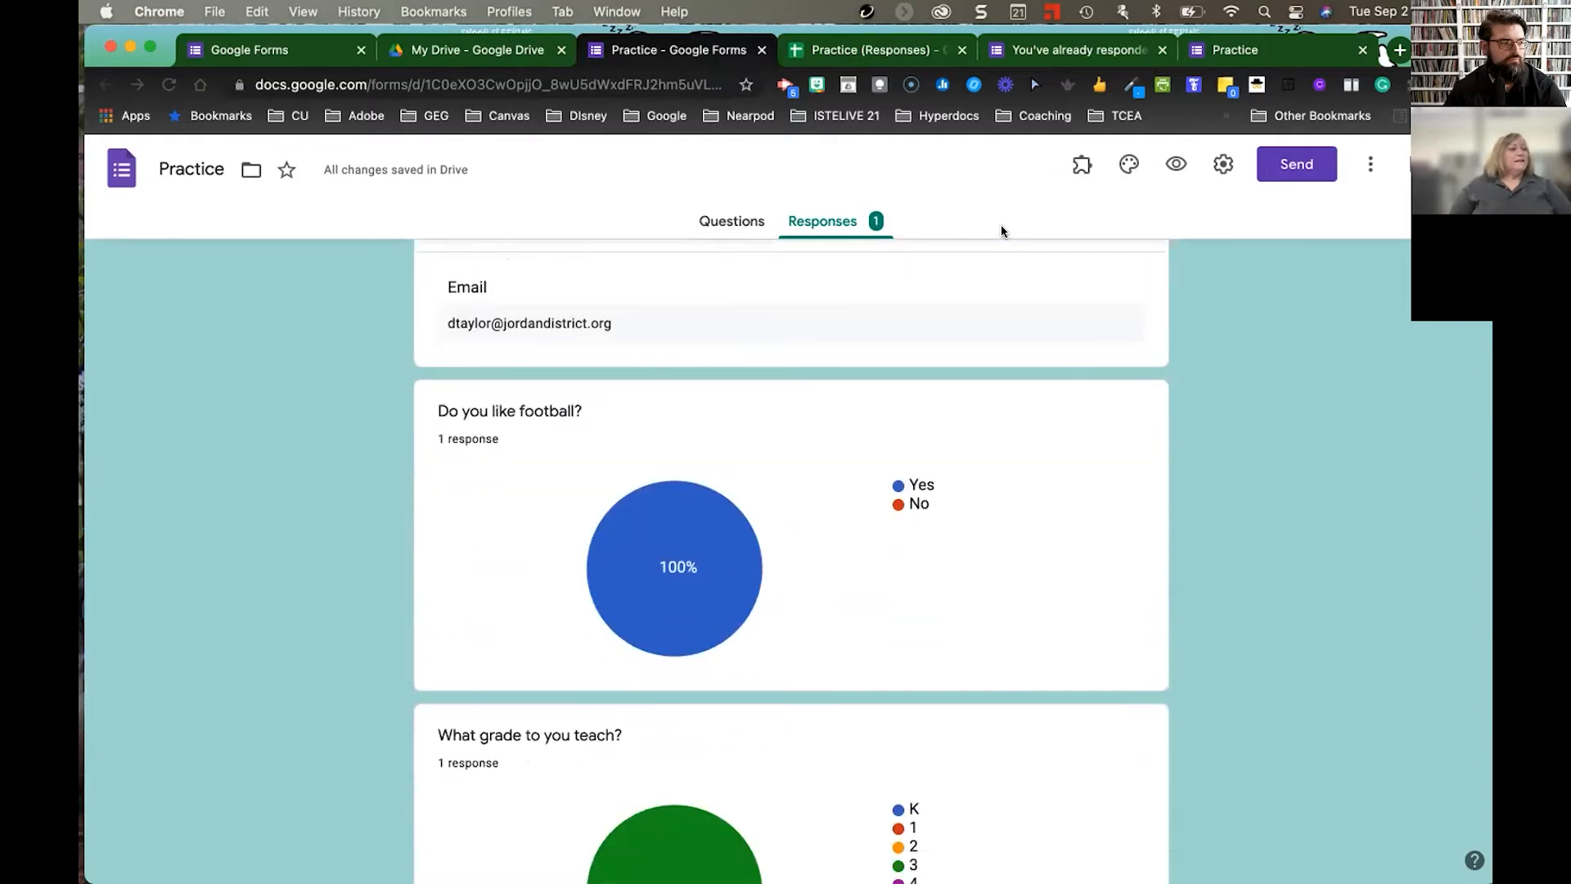
scroll(1002, 231, up, 3)
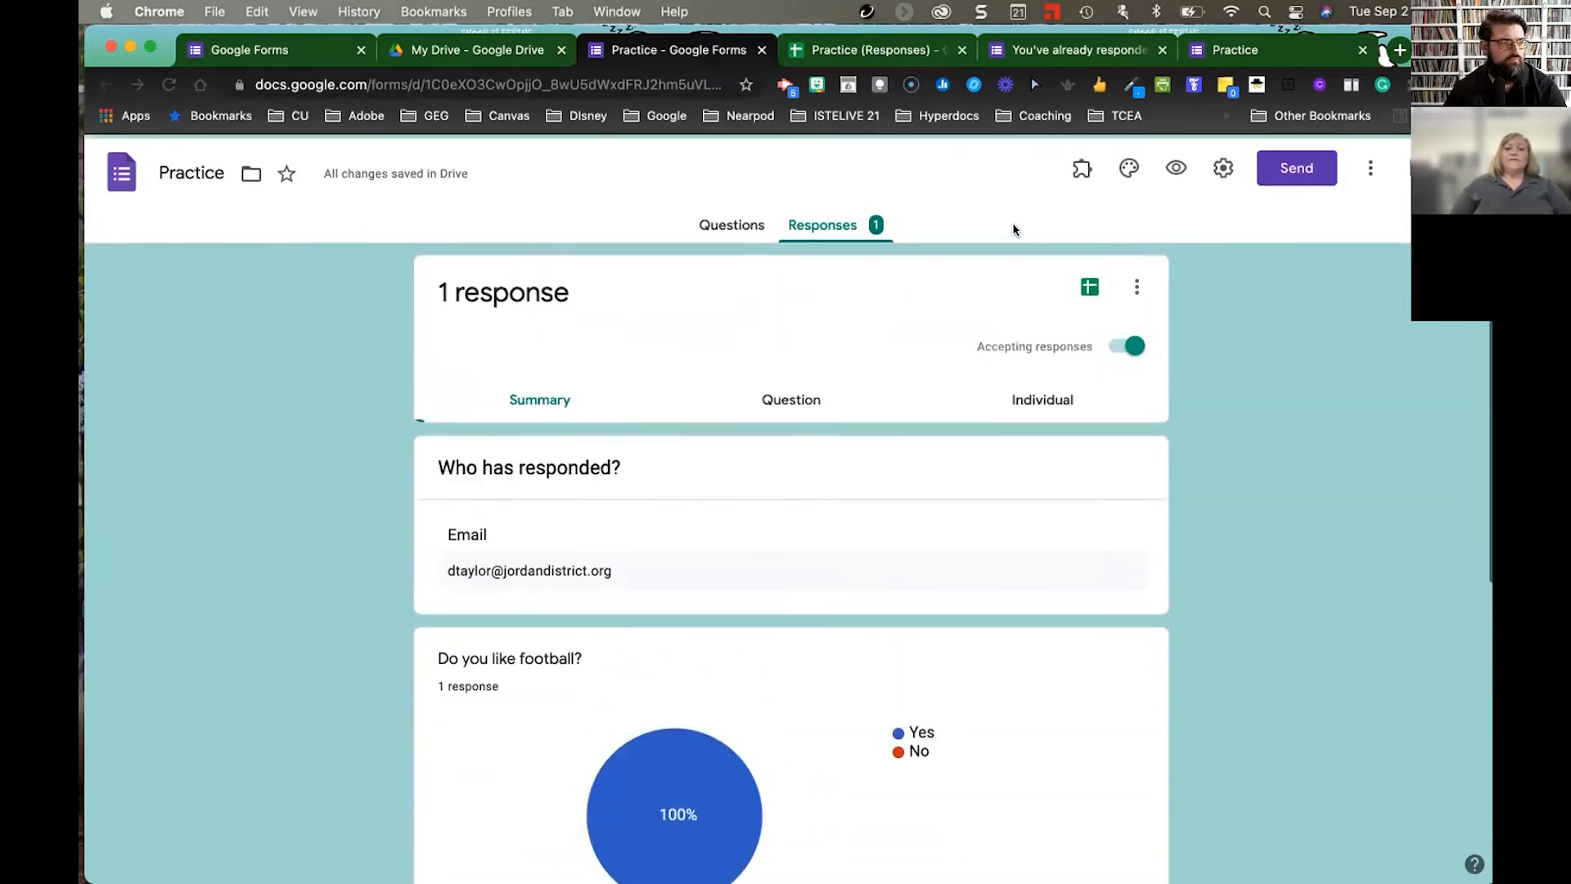
click(732, 221)
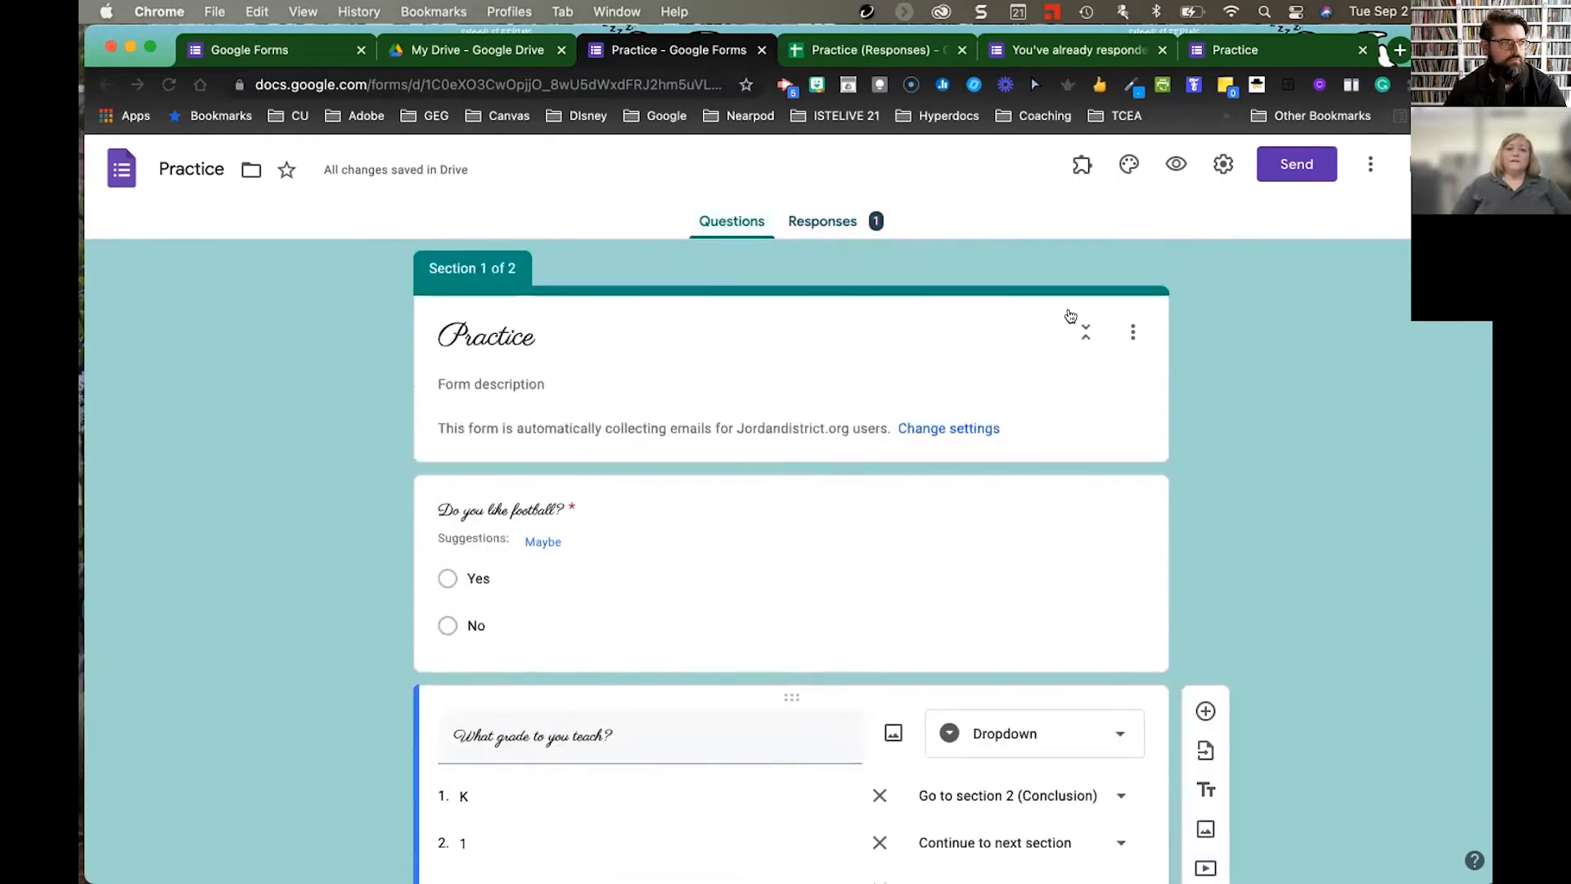
click(1223, 166)
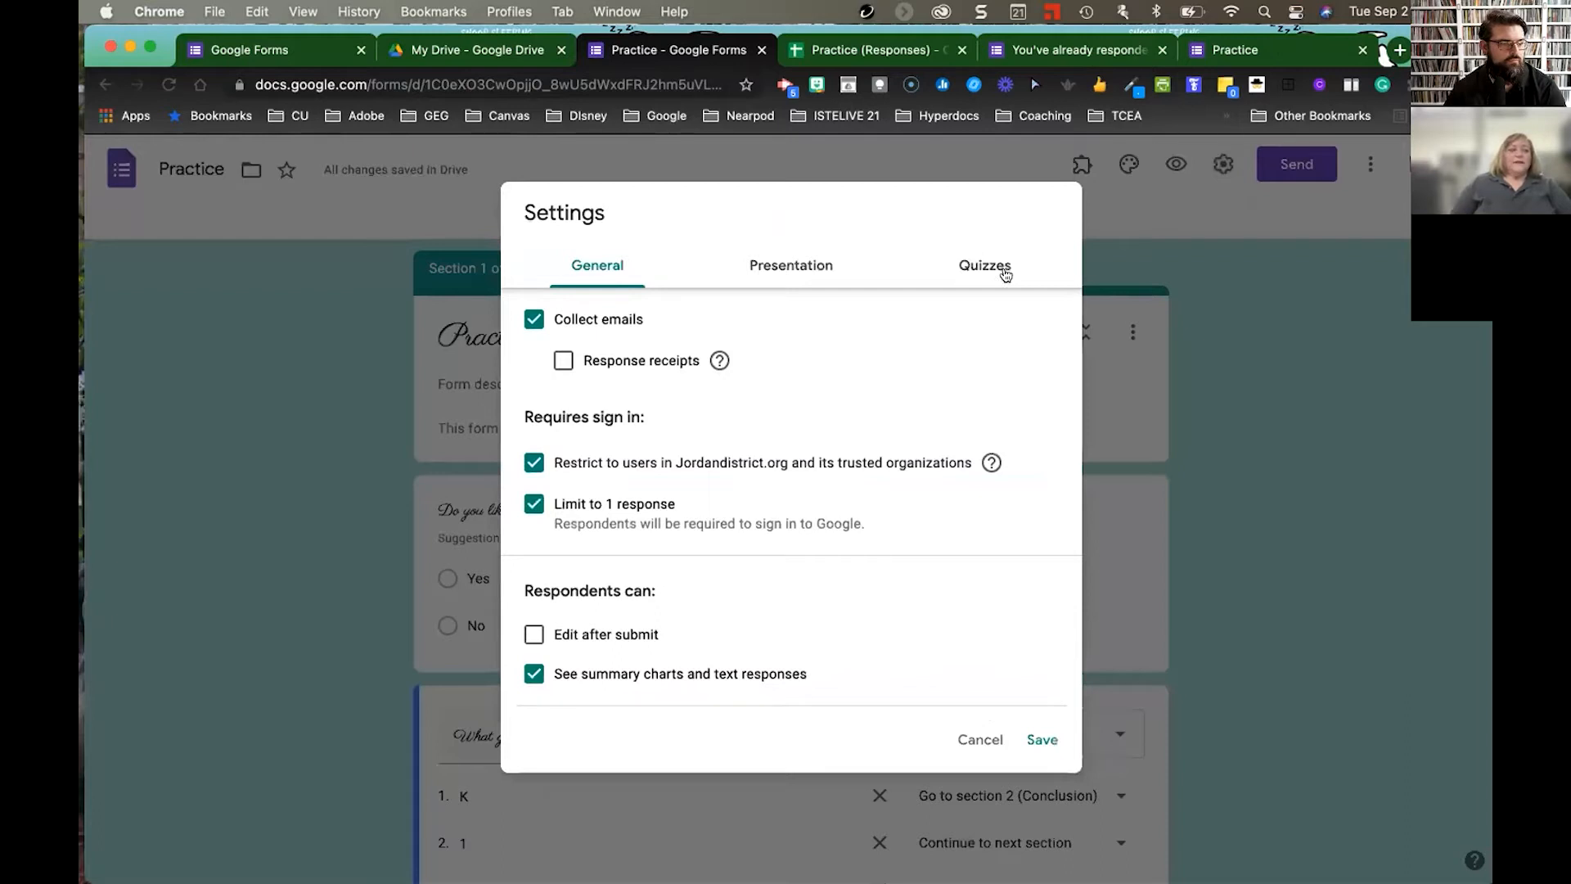
click(1182, 264)
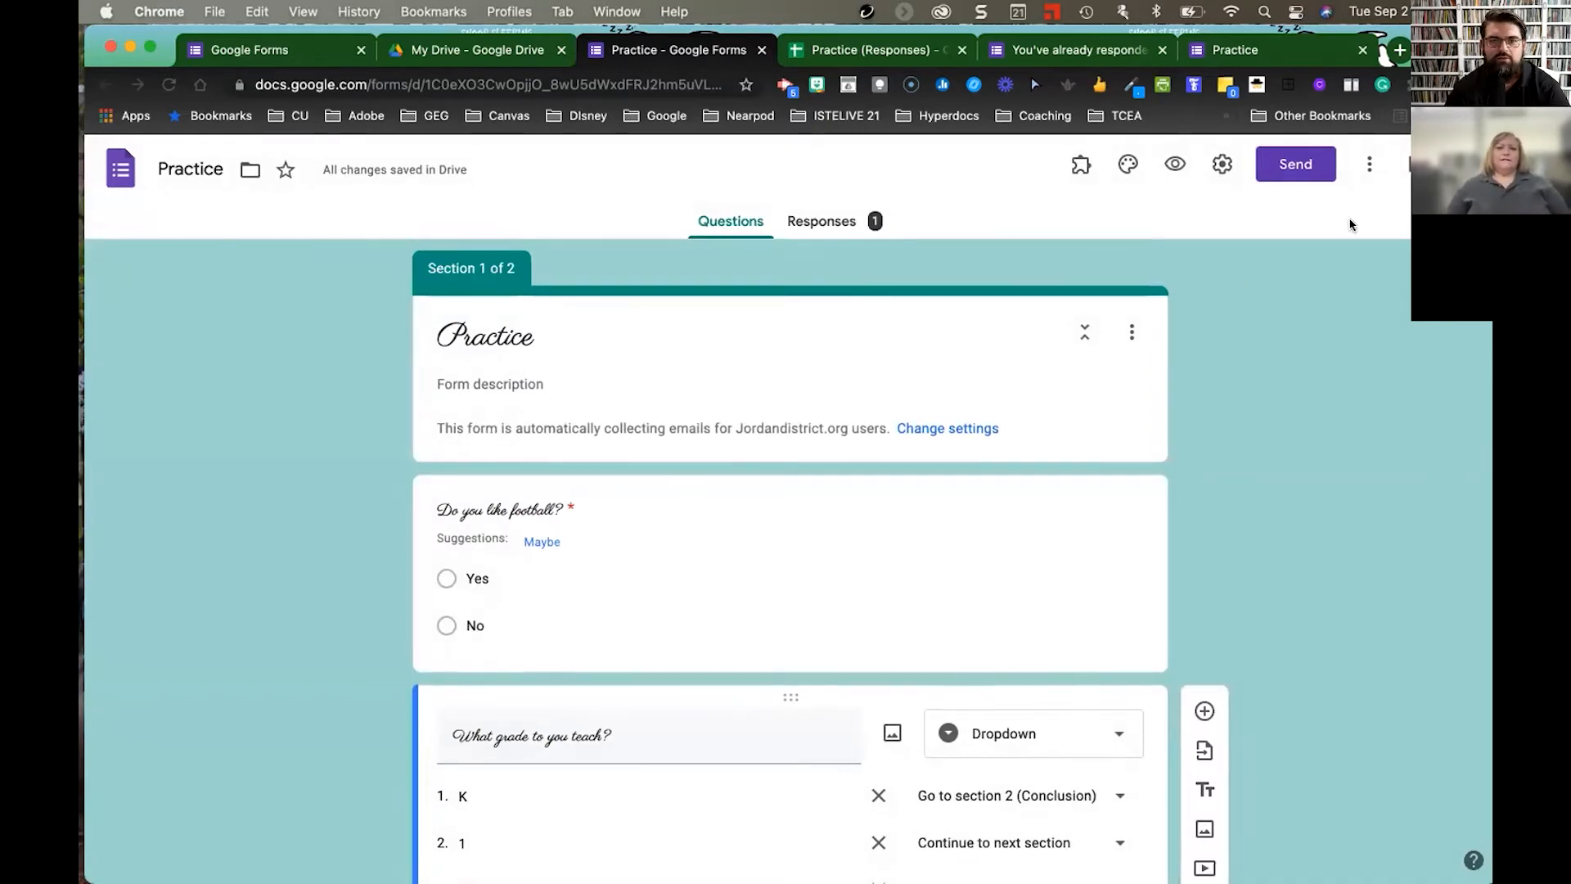
scroll(1338, 241, down, 1)
scroll(1334, 239, down, 5)
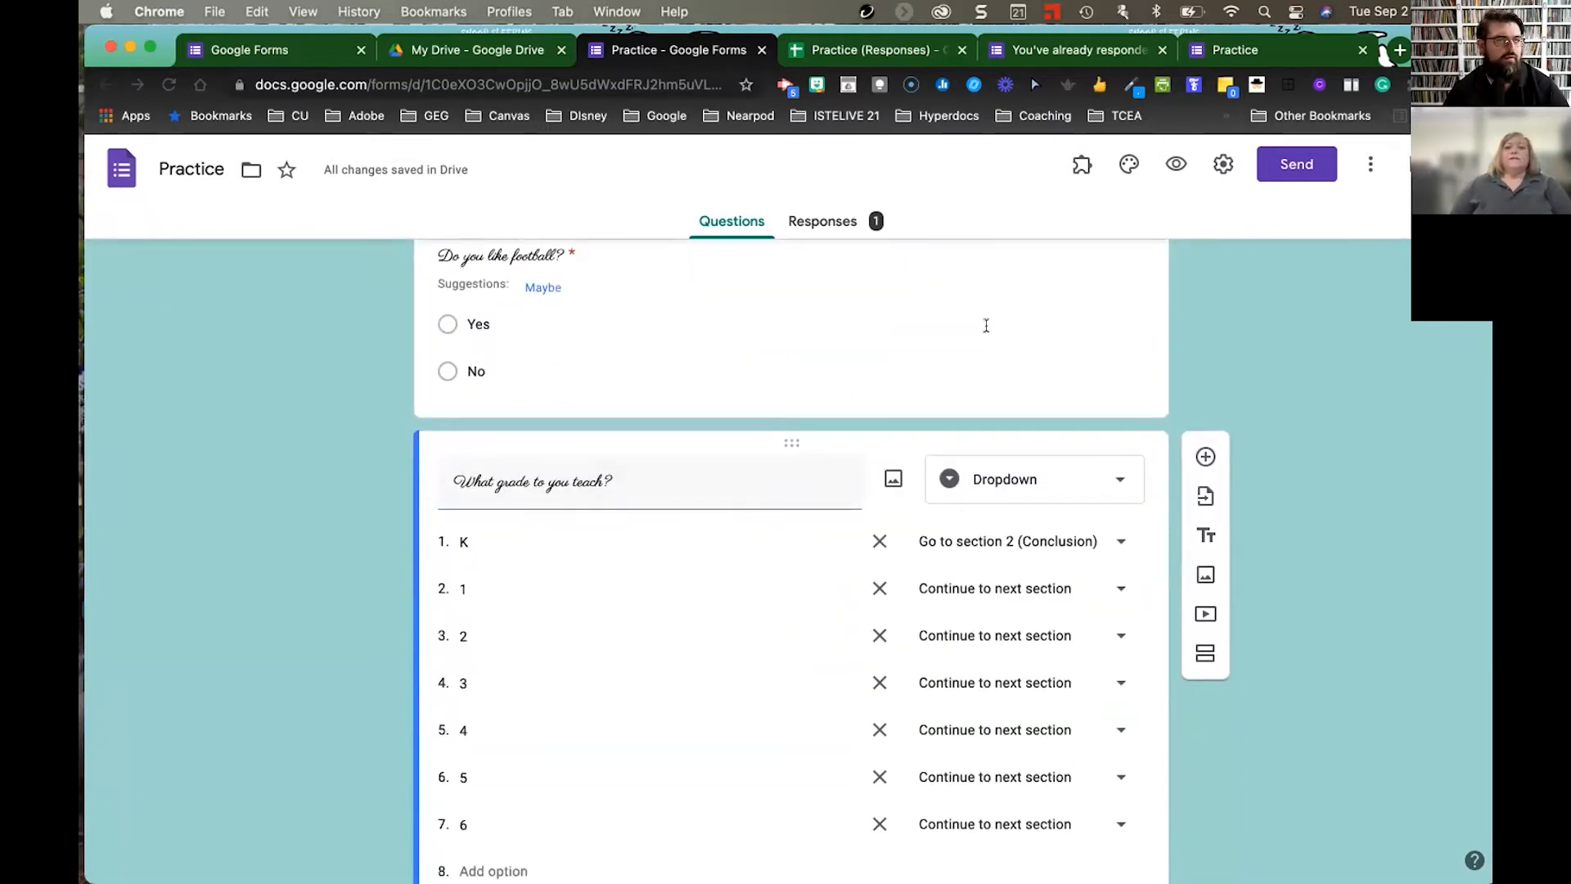
scroll(1365, 379, up, 6)
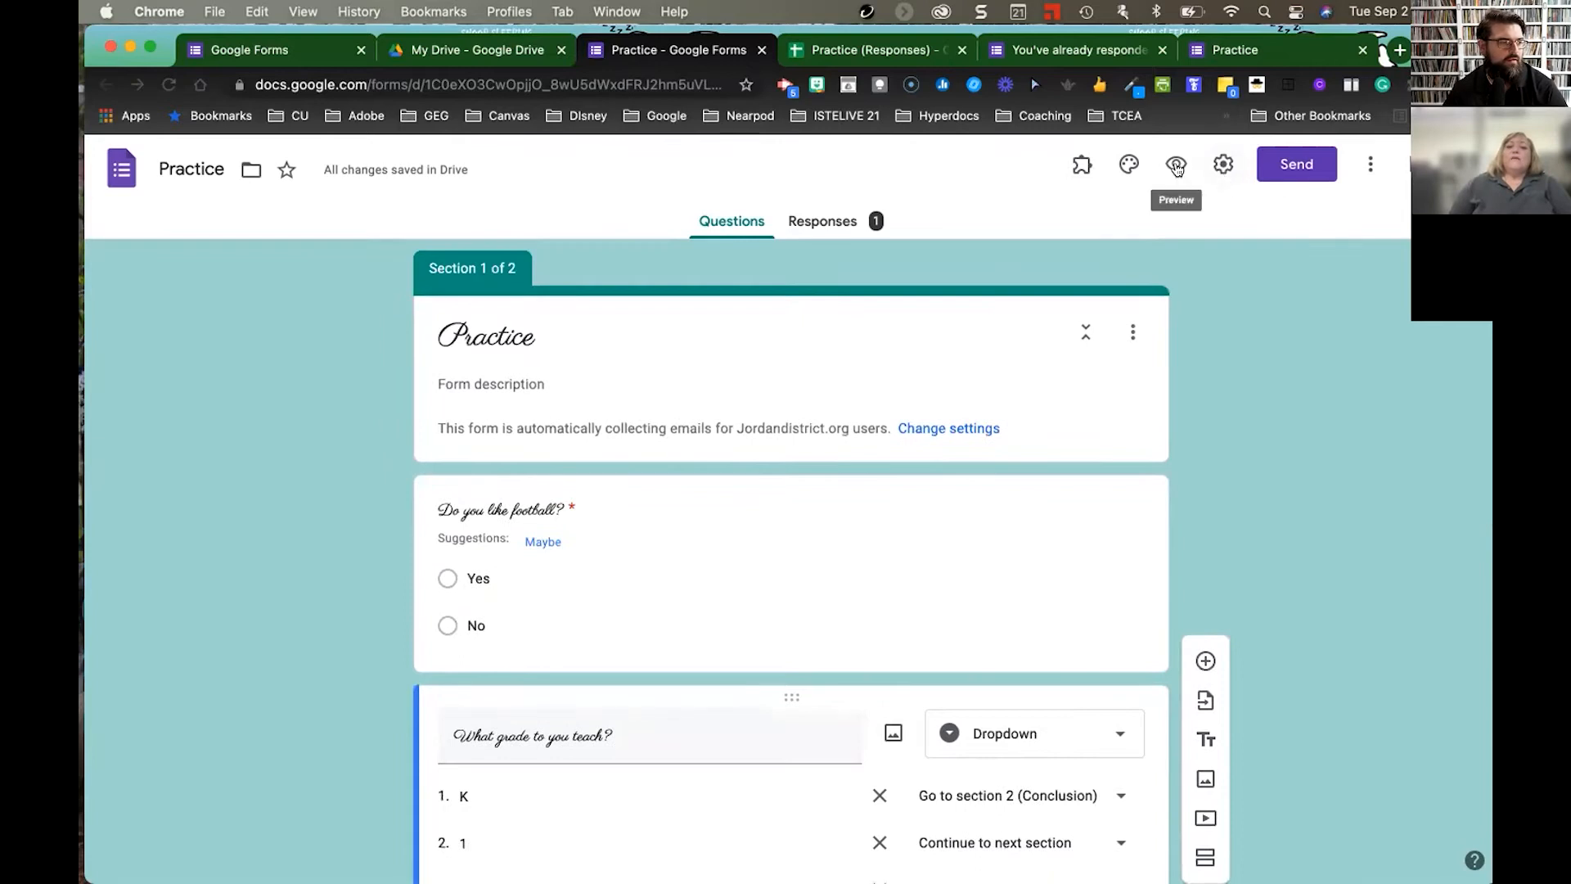
click(1129, 164)
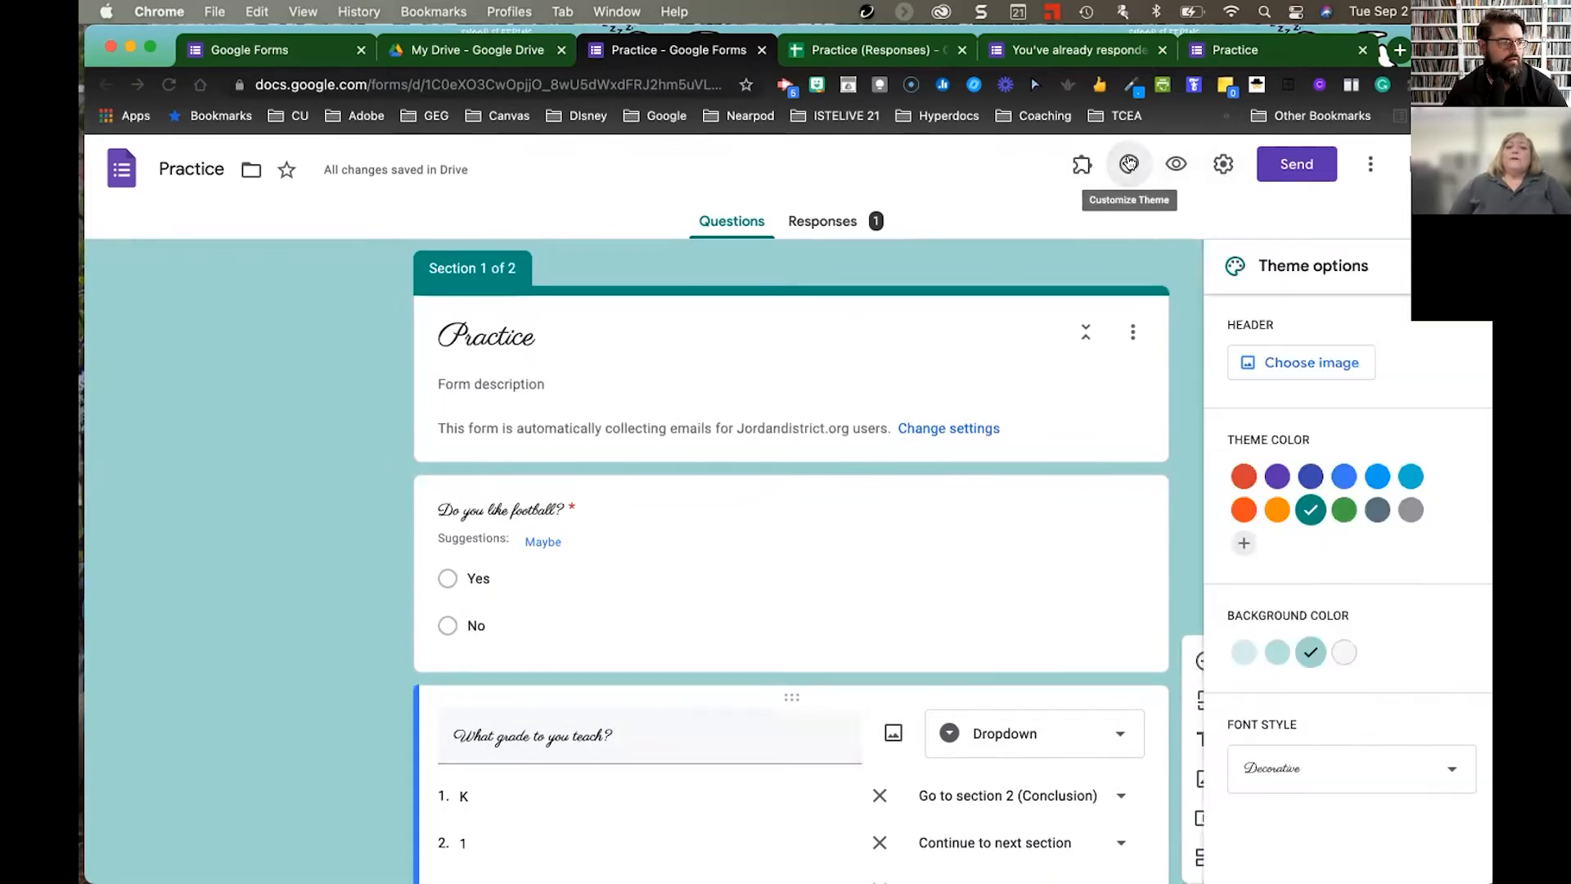
- Browse the header image theme categories, including Sports and games, Travel and Other
click(1314, 366)
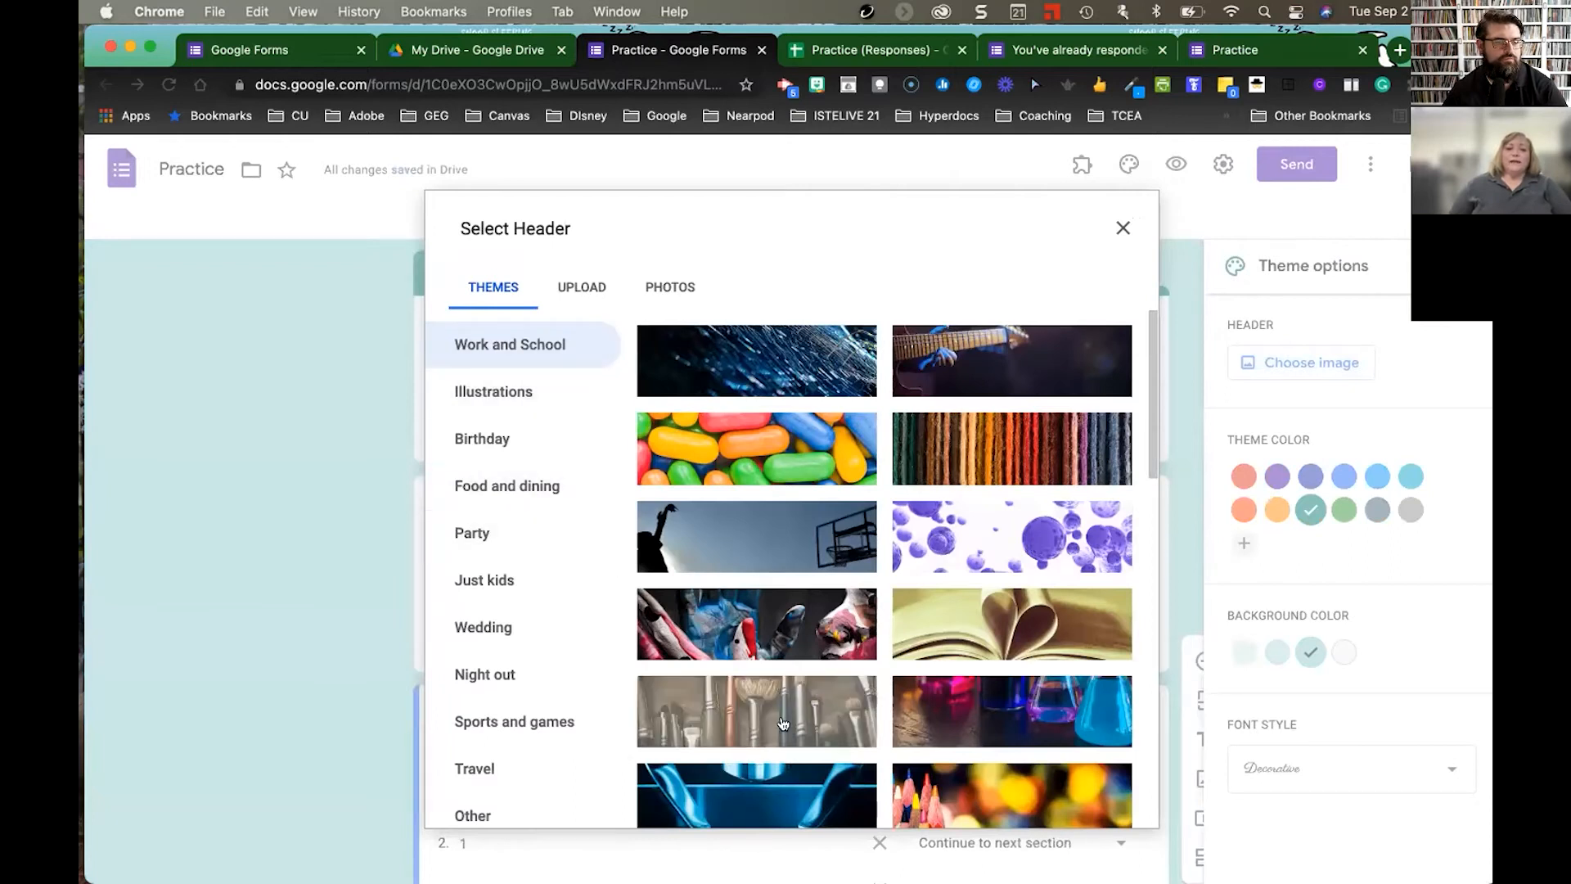
scroll(815, 470, down, 5)
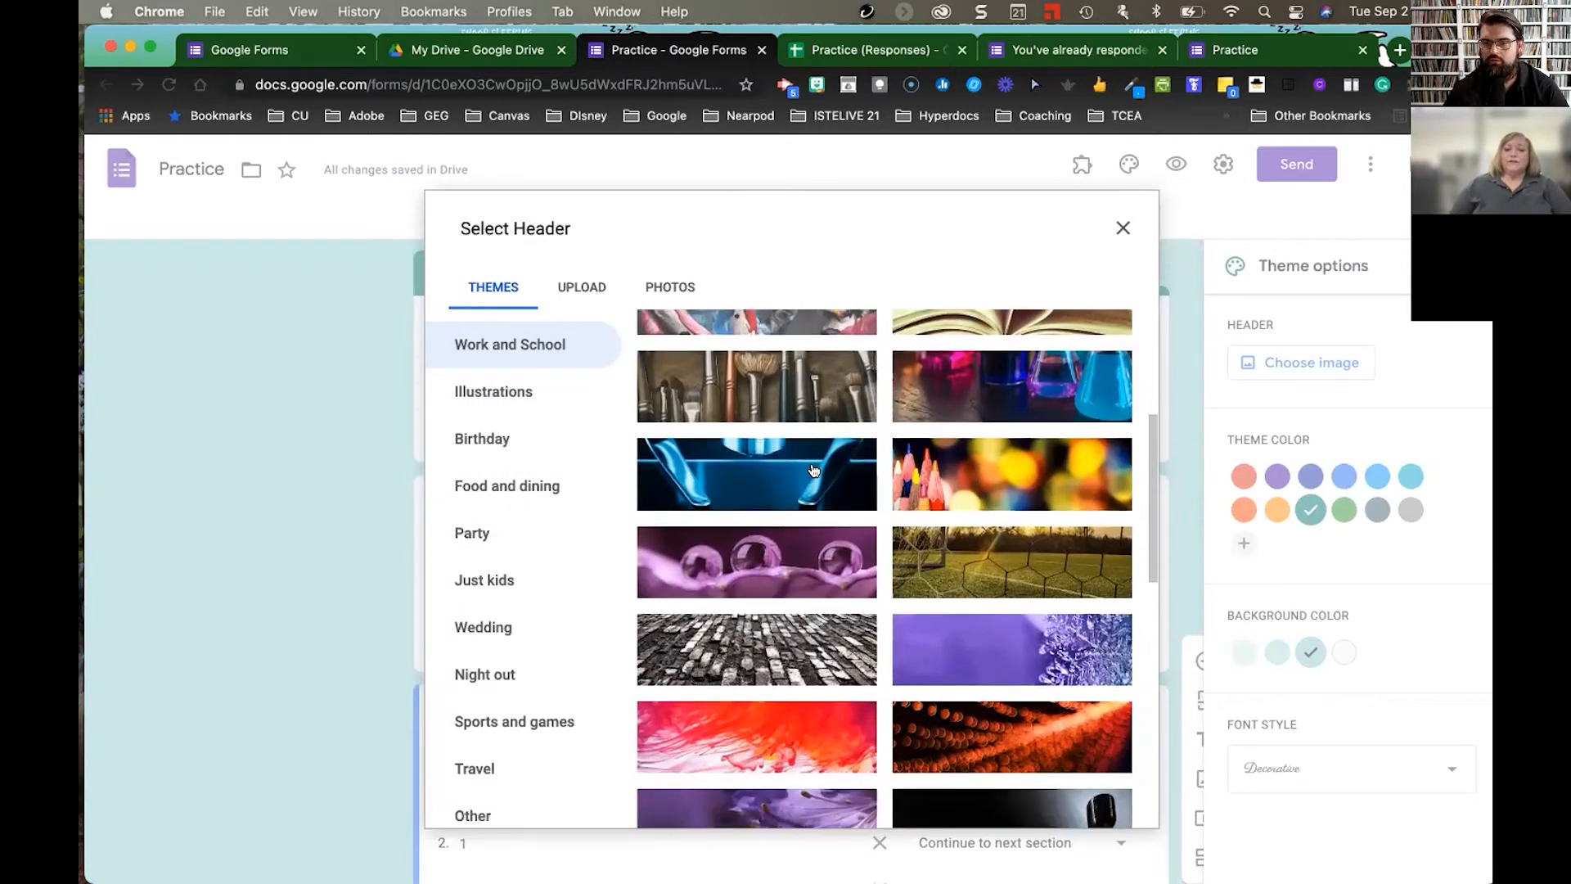
scroll(814, 469, down, 3)
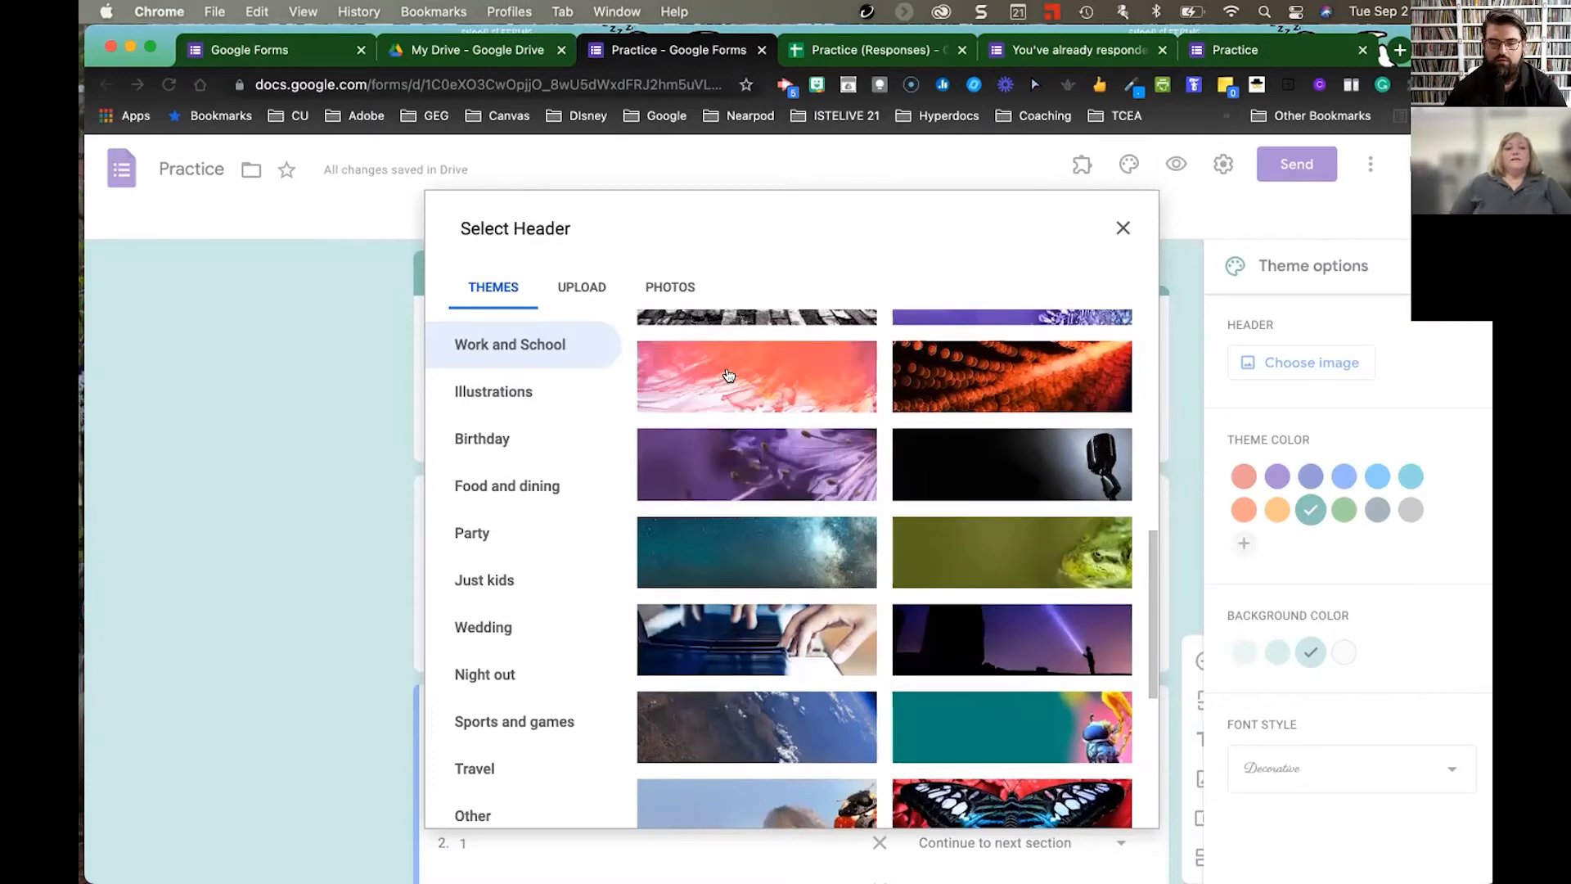
scroll(728, 375, up, 1)
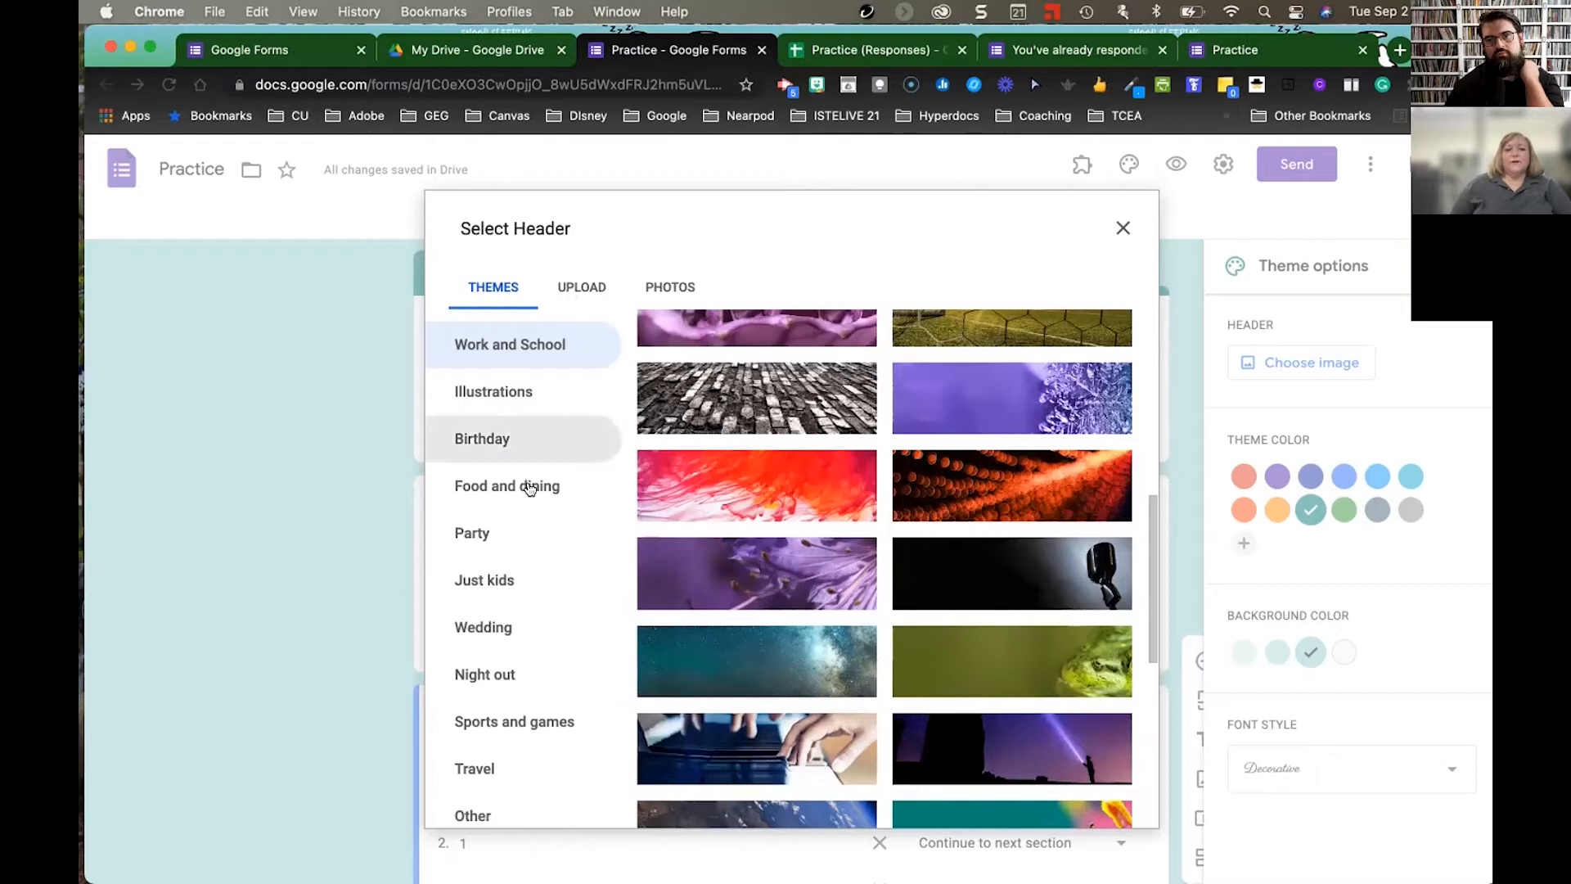
click(514, 725)
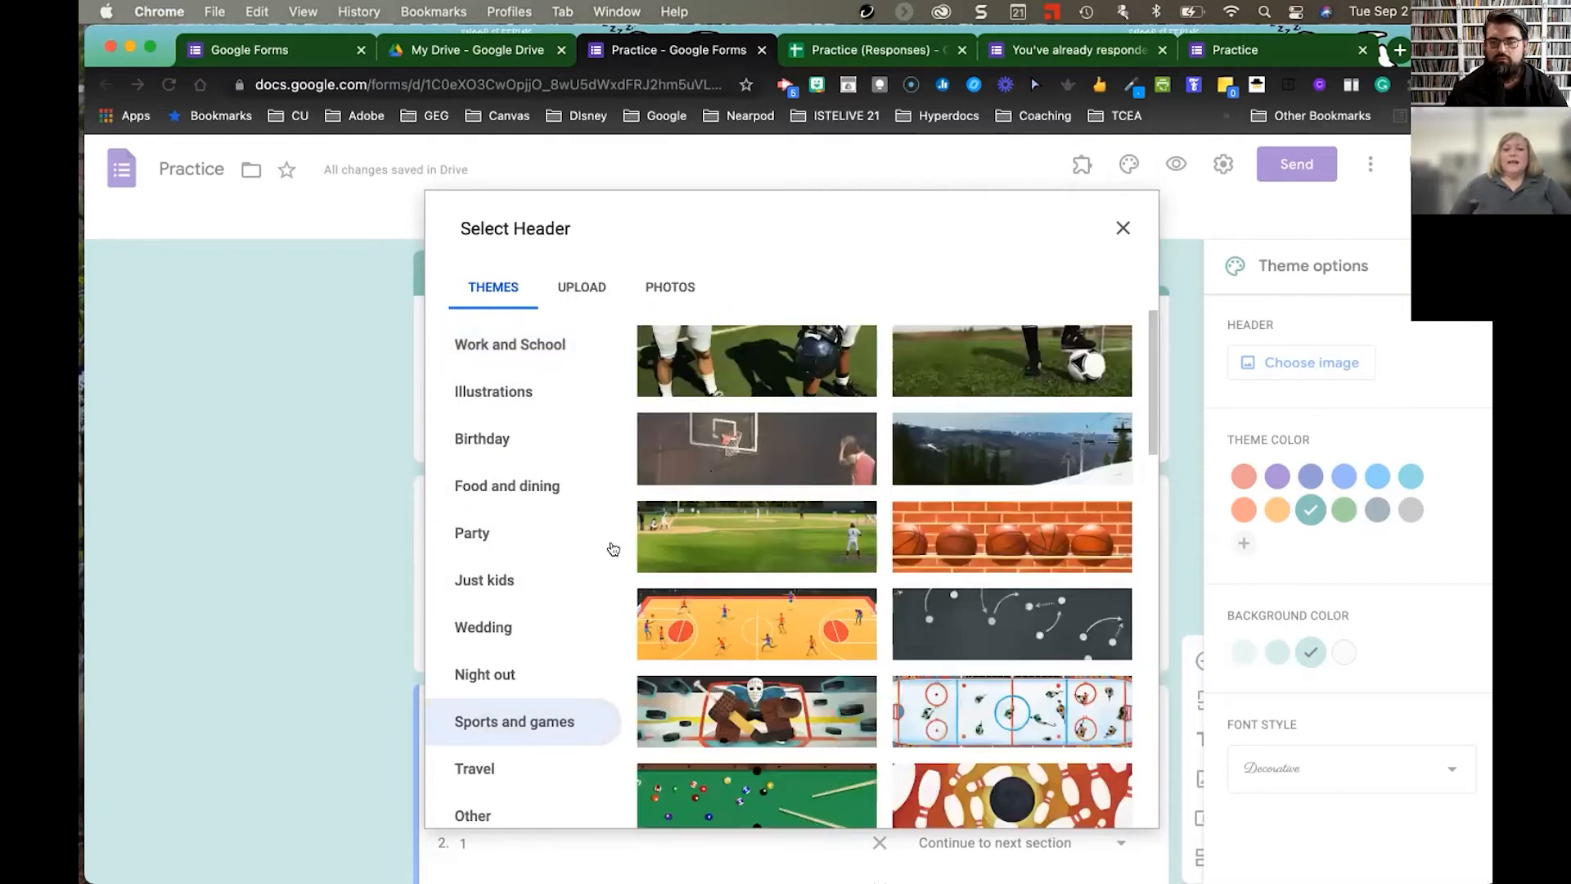
scroll(512, 646, down, 3)
click(505, 662)
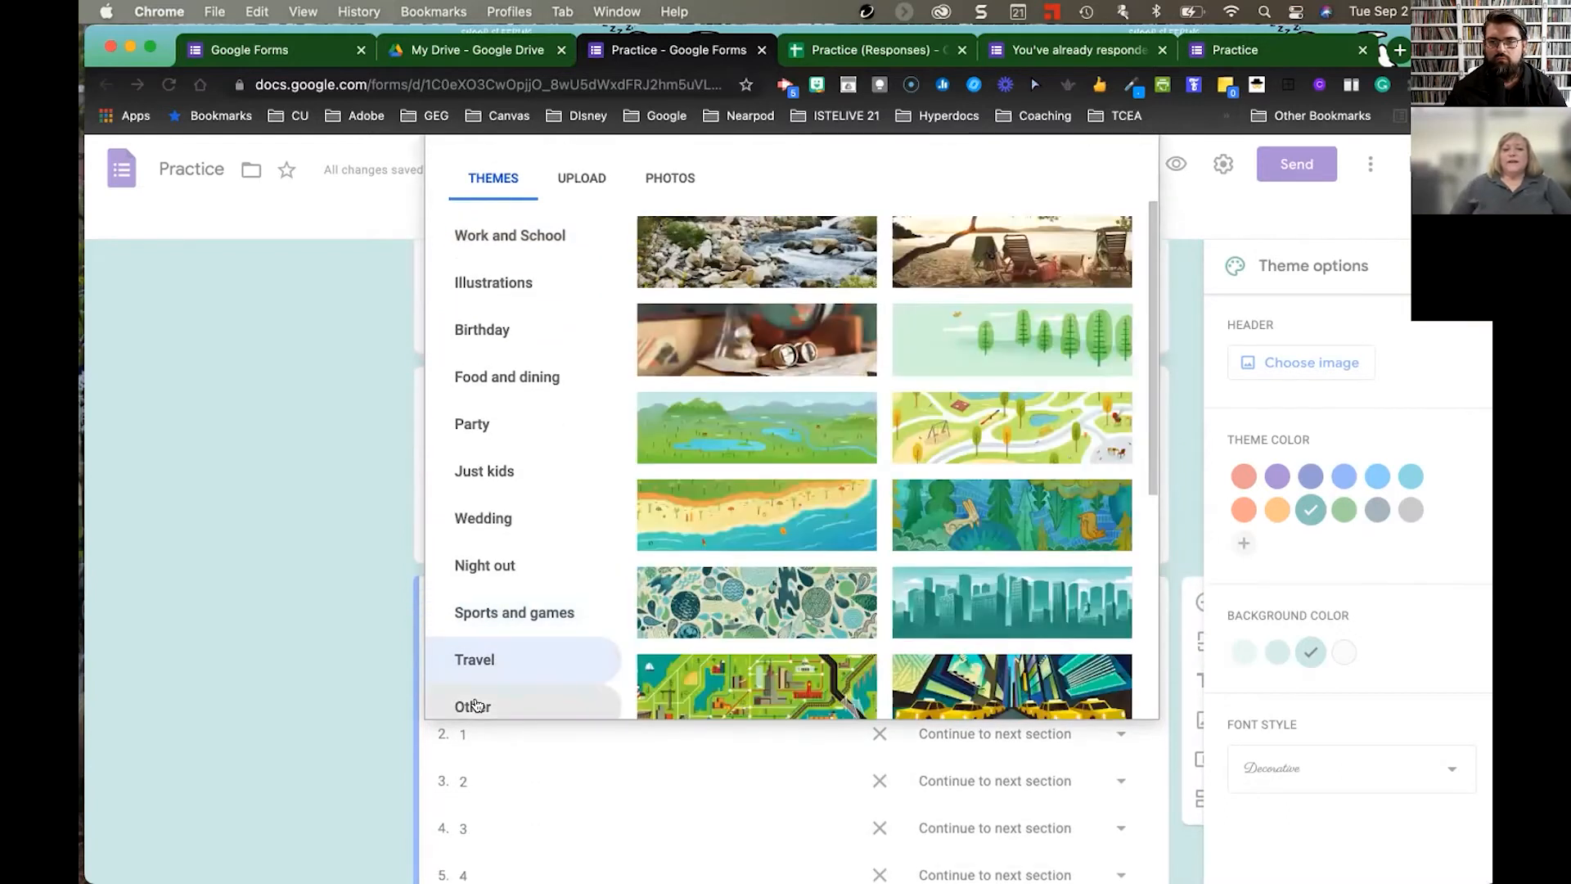
click(476, 706)
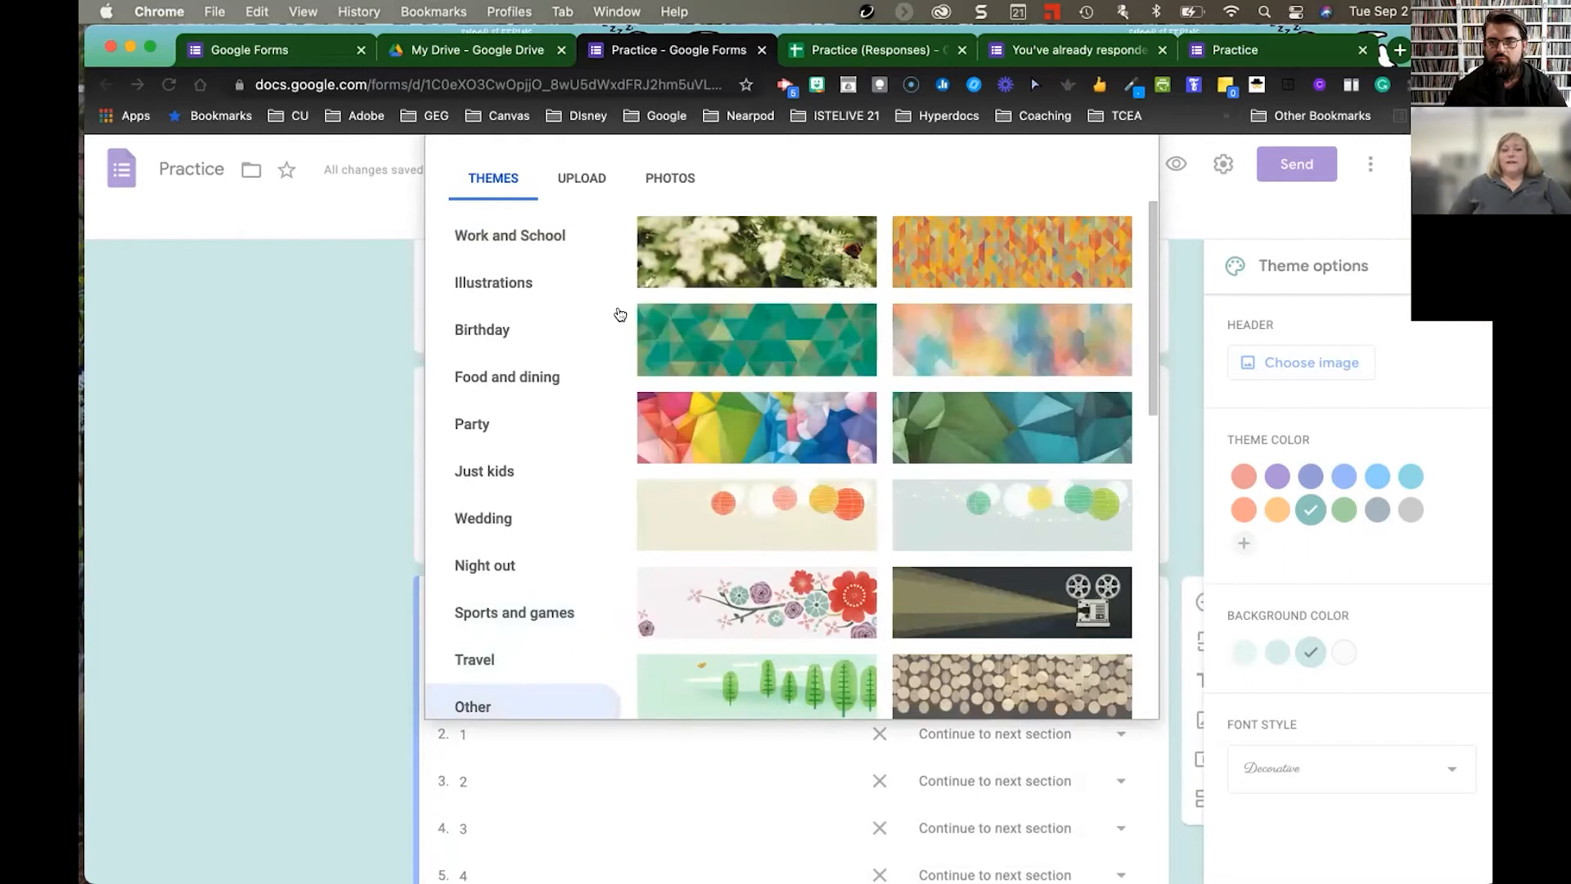
- Insert the colourful candy image as the form header, turning the theme orange on cream
click(582, 176)
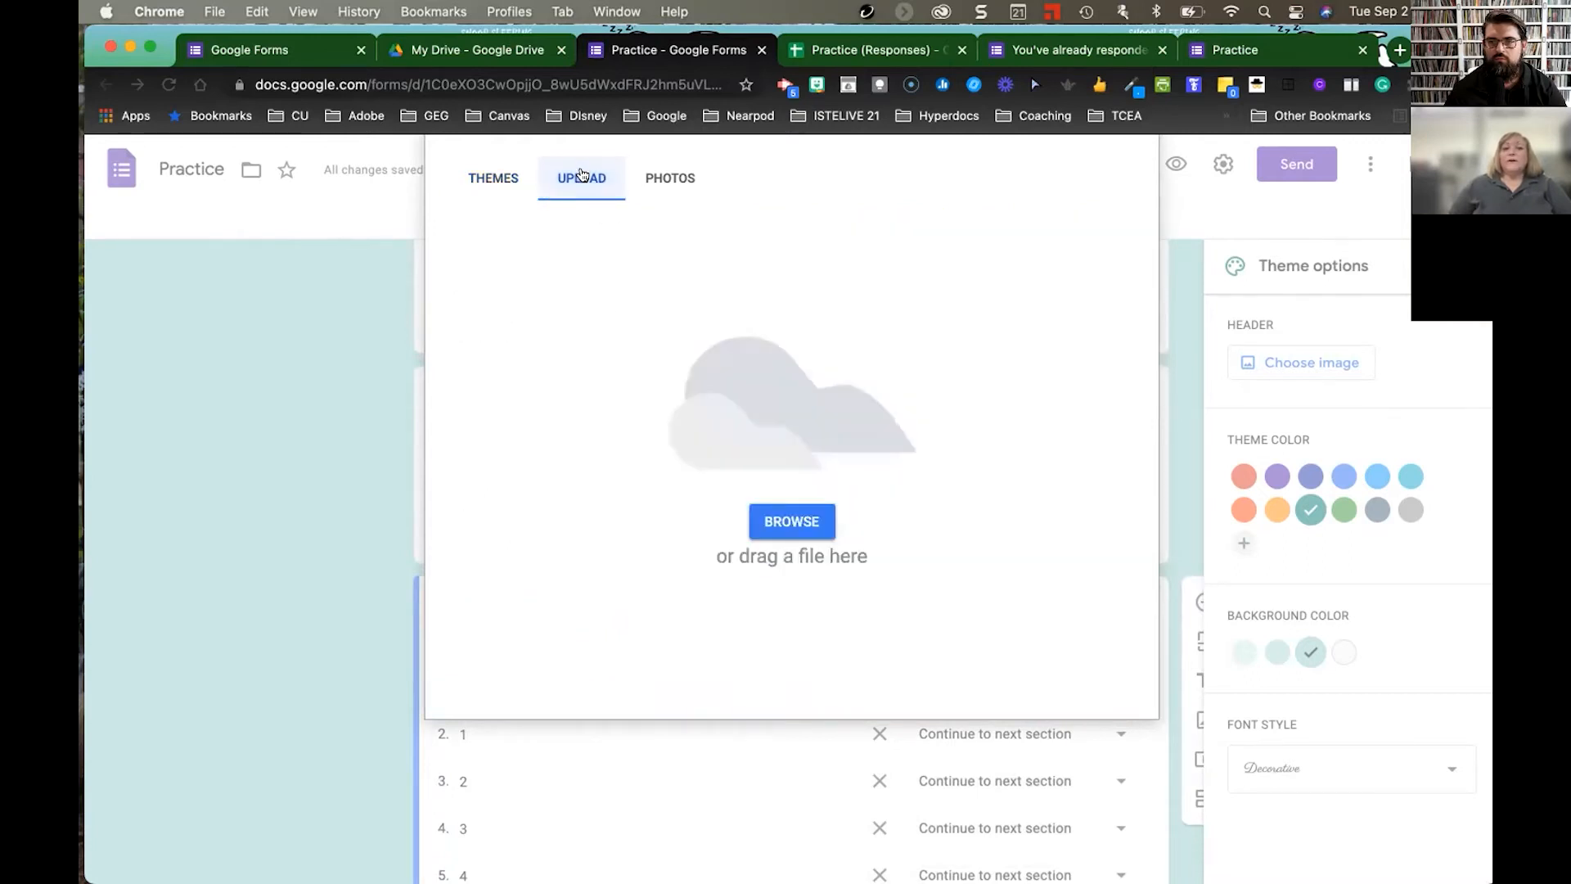
click(663, 179)
click(499, 180)
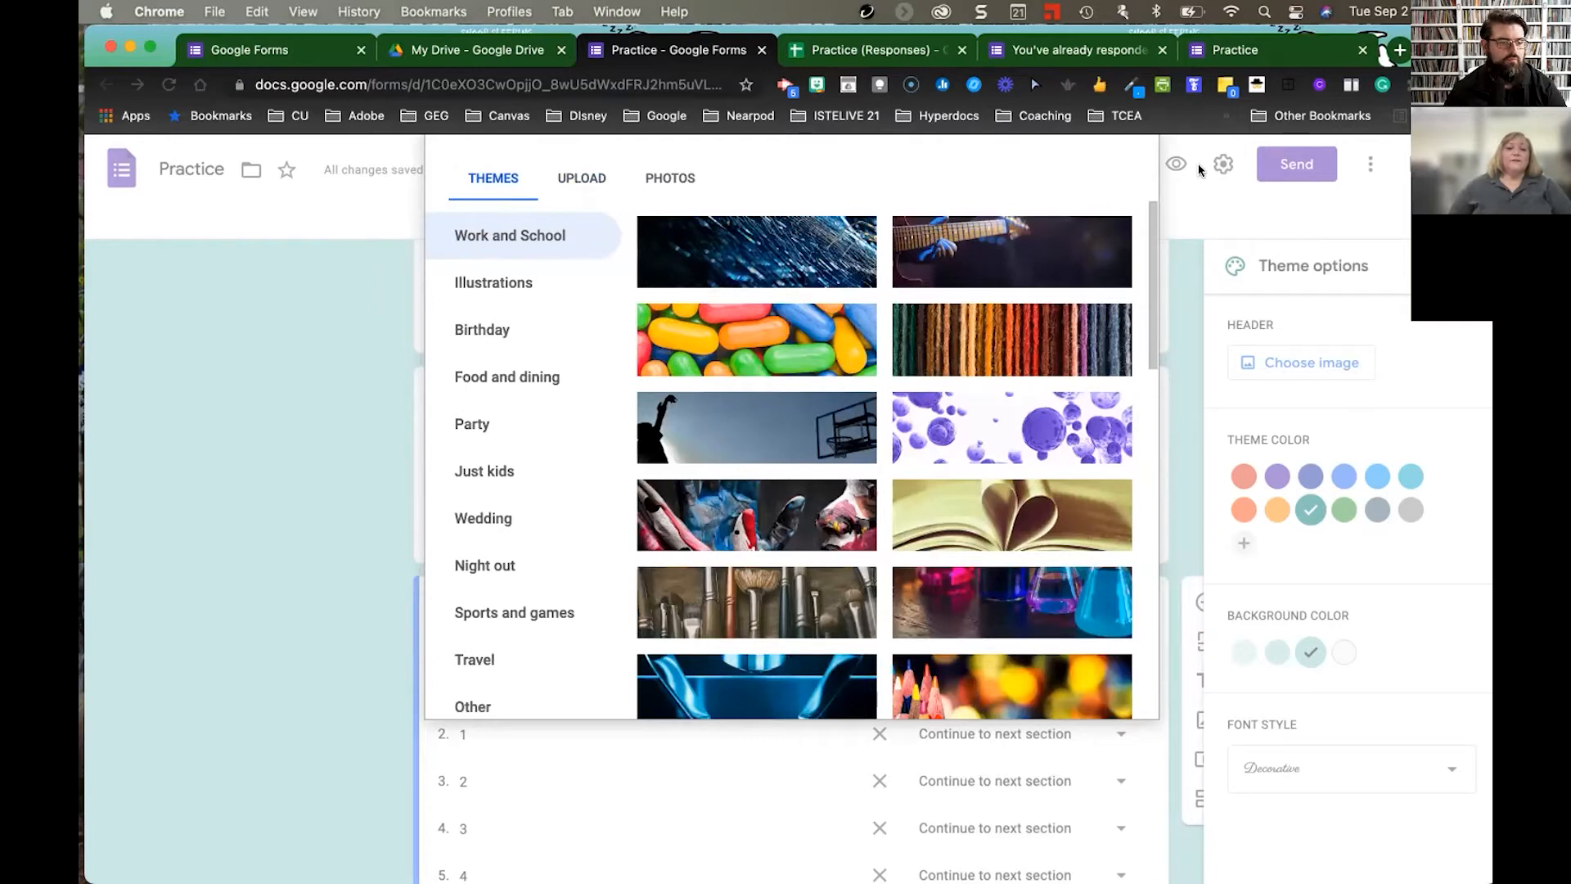
click(792, 437)
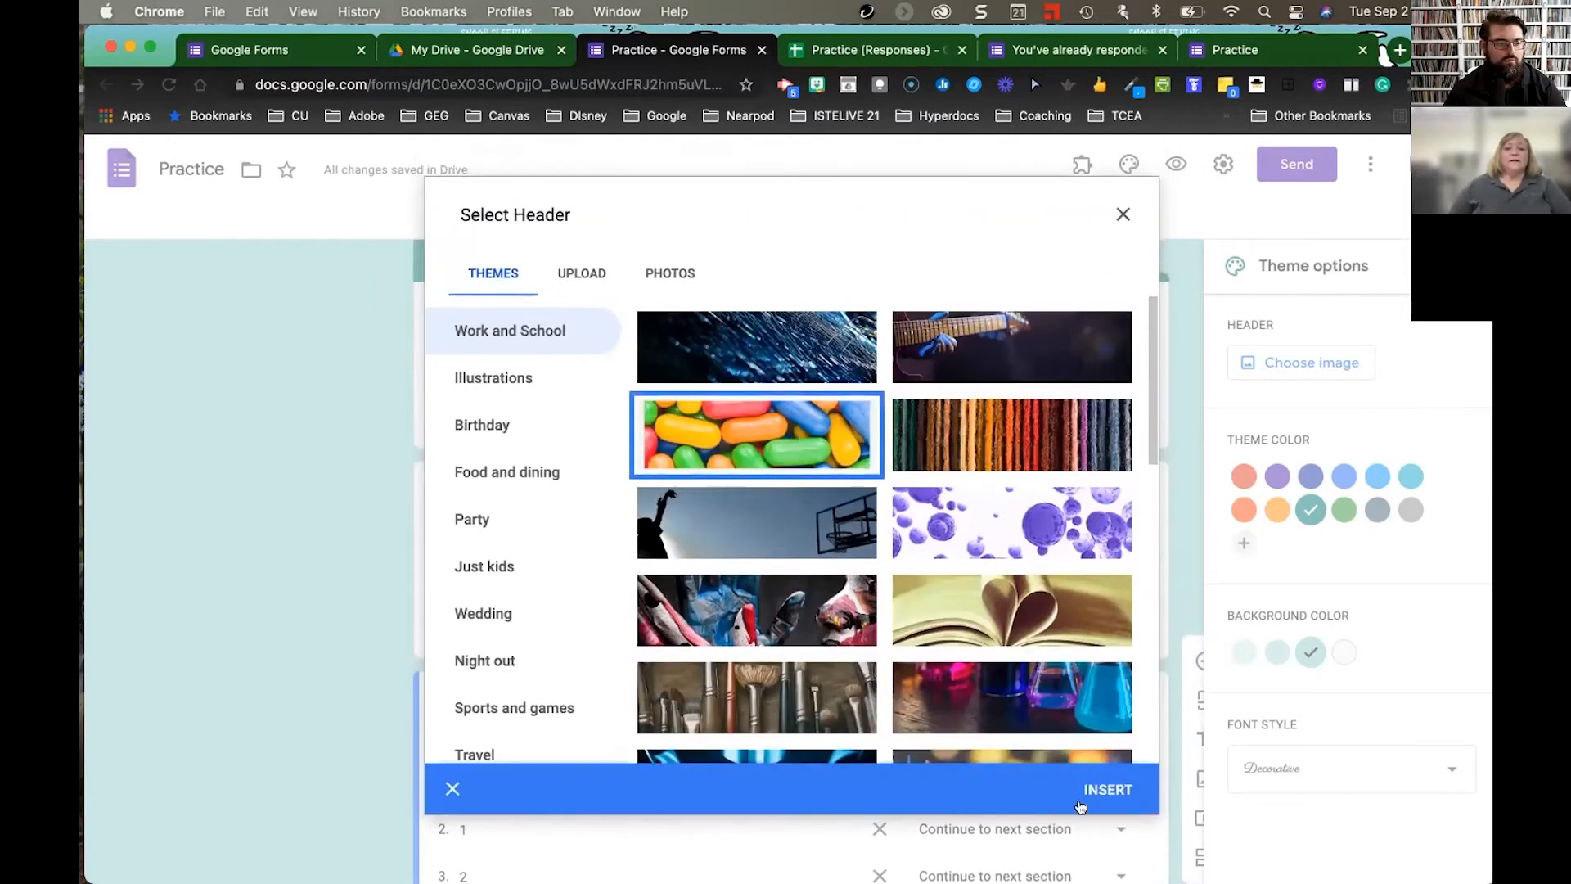
click(1112, 788)
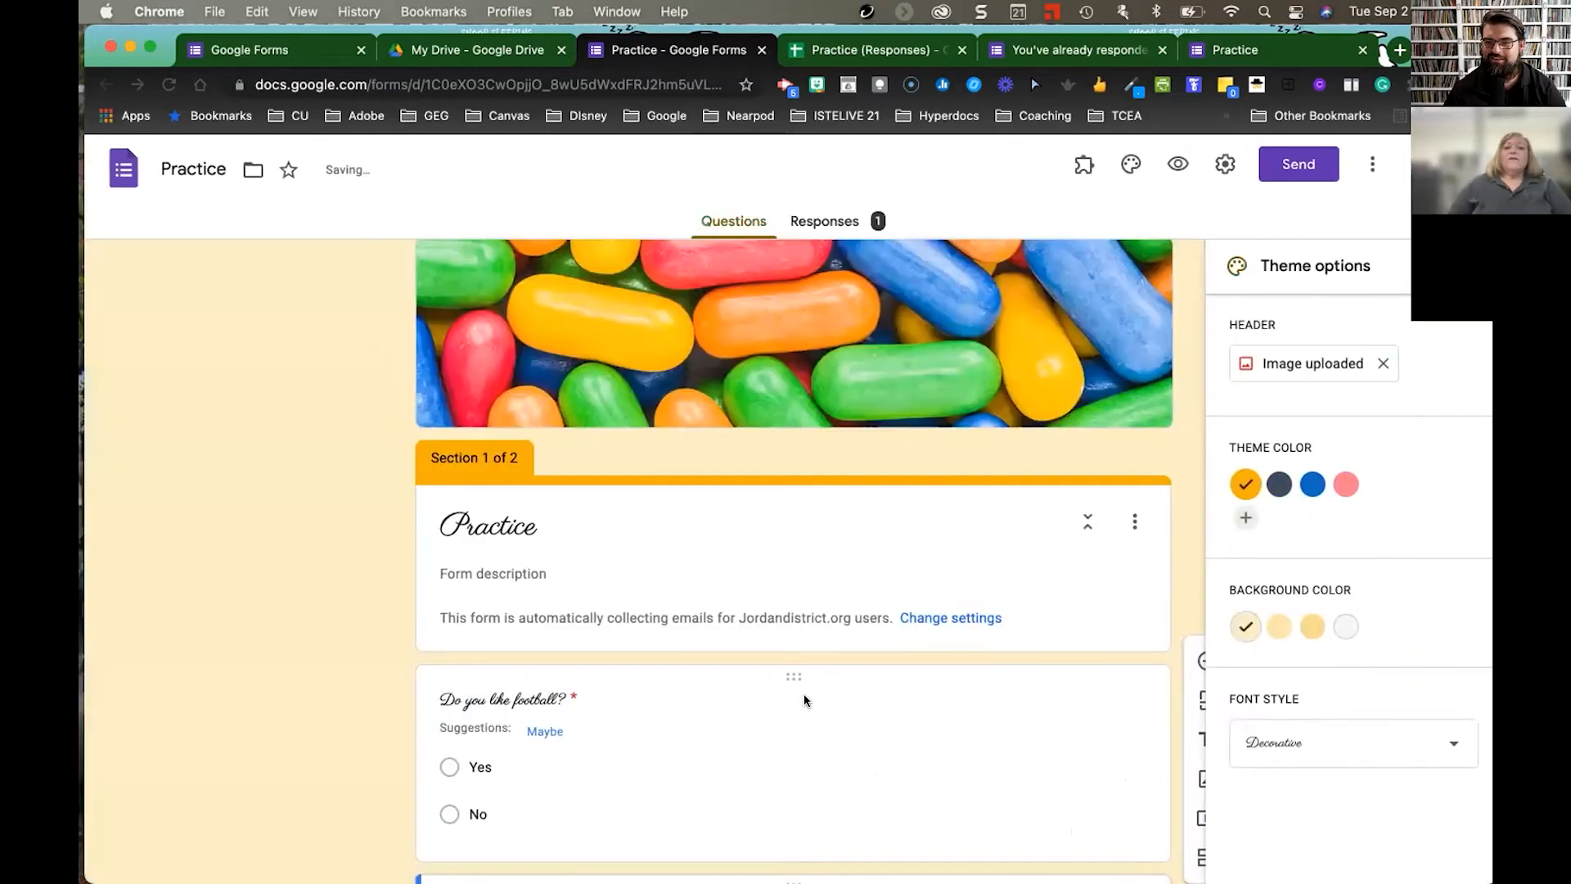
scroll(804, 694, down, 5)
- Explore the football question's extra options for adding a description
click(1030, 356)
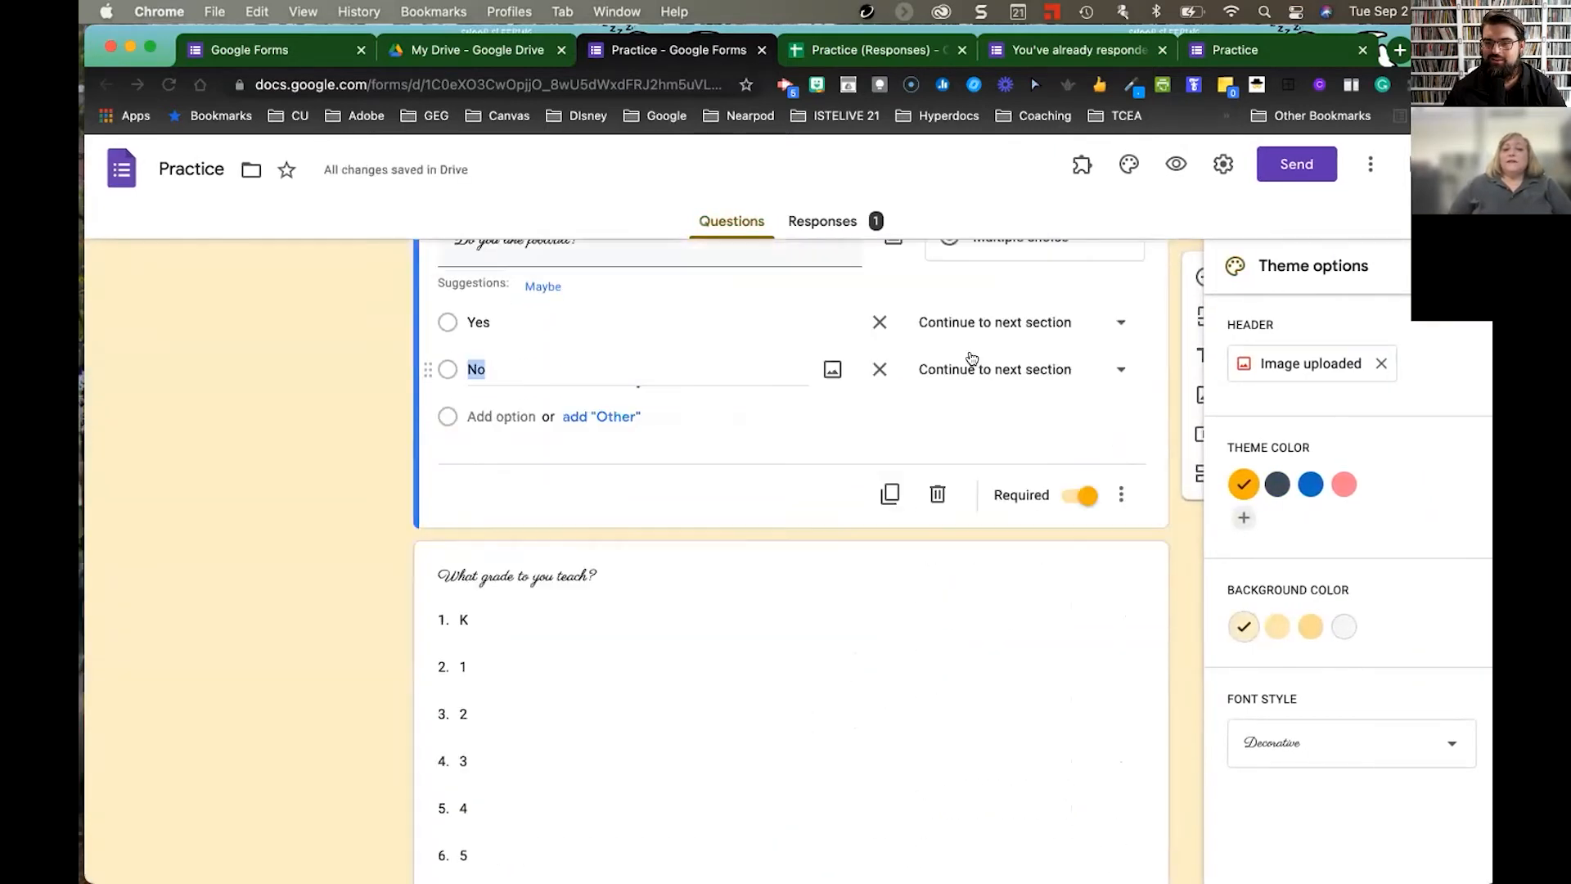
click(1122, 496)
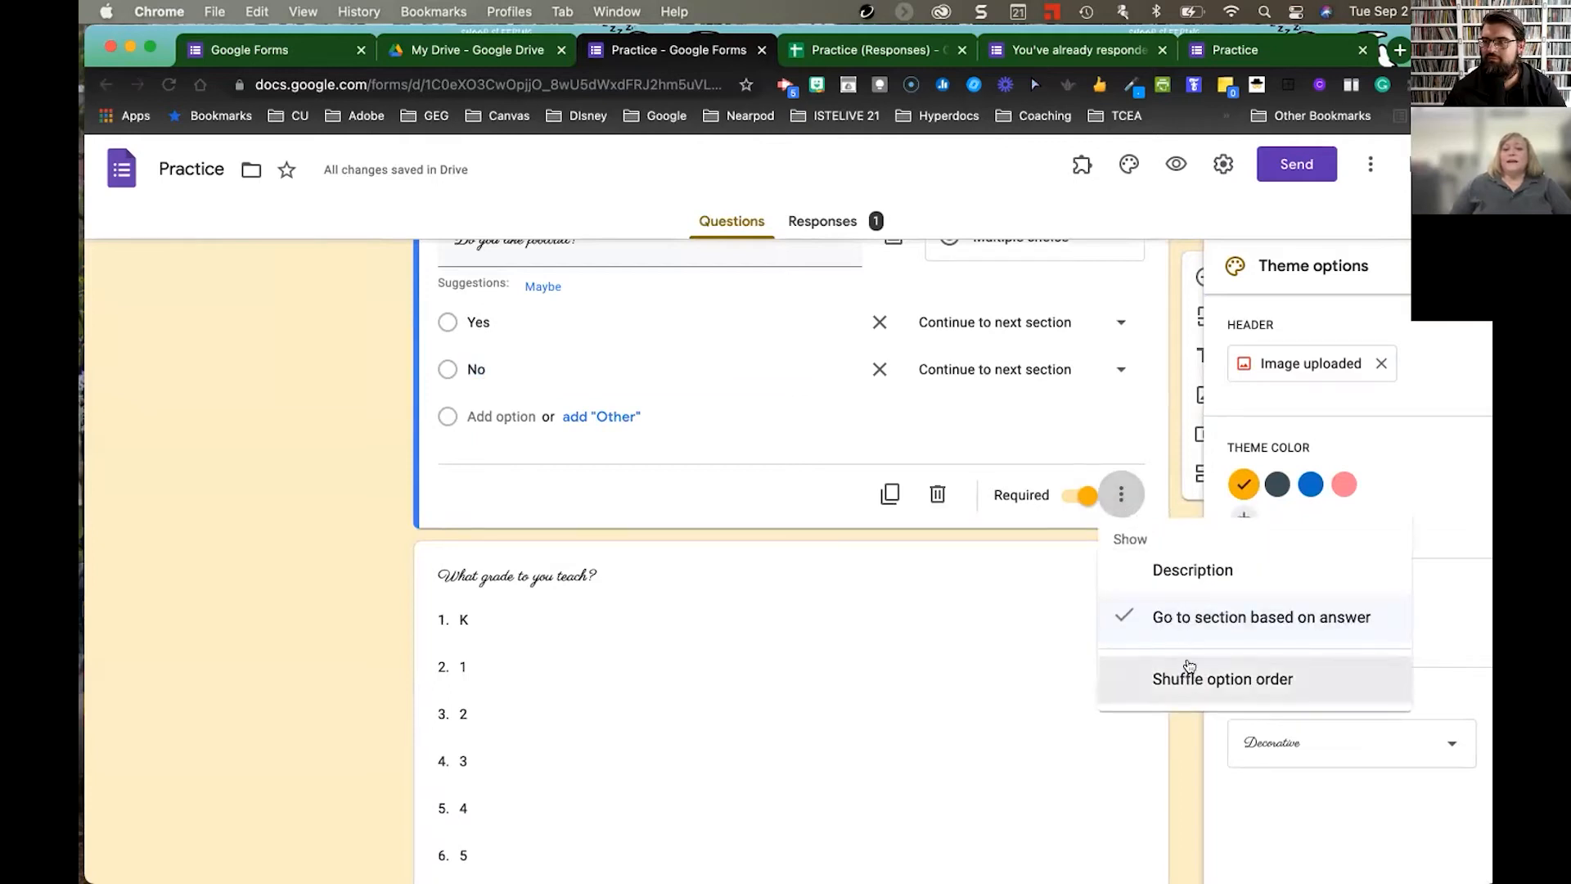
click(1190, 573)
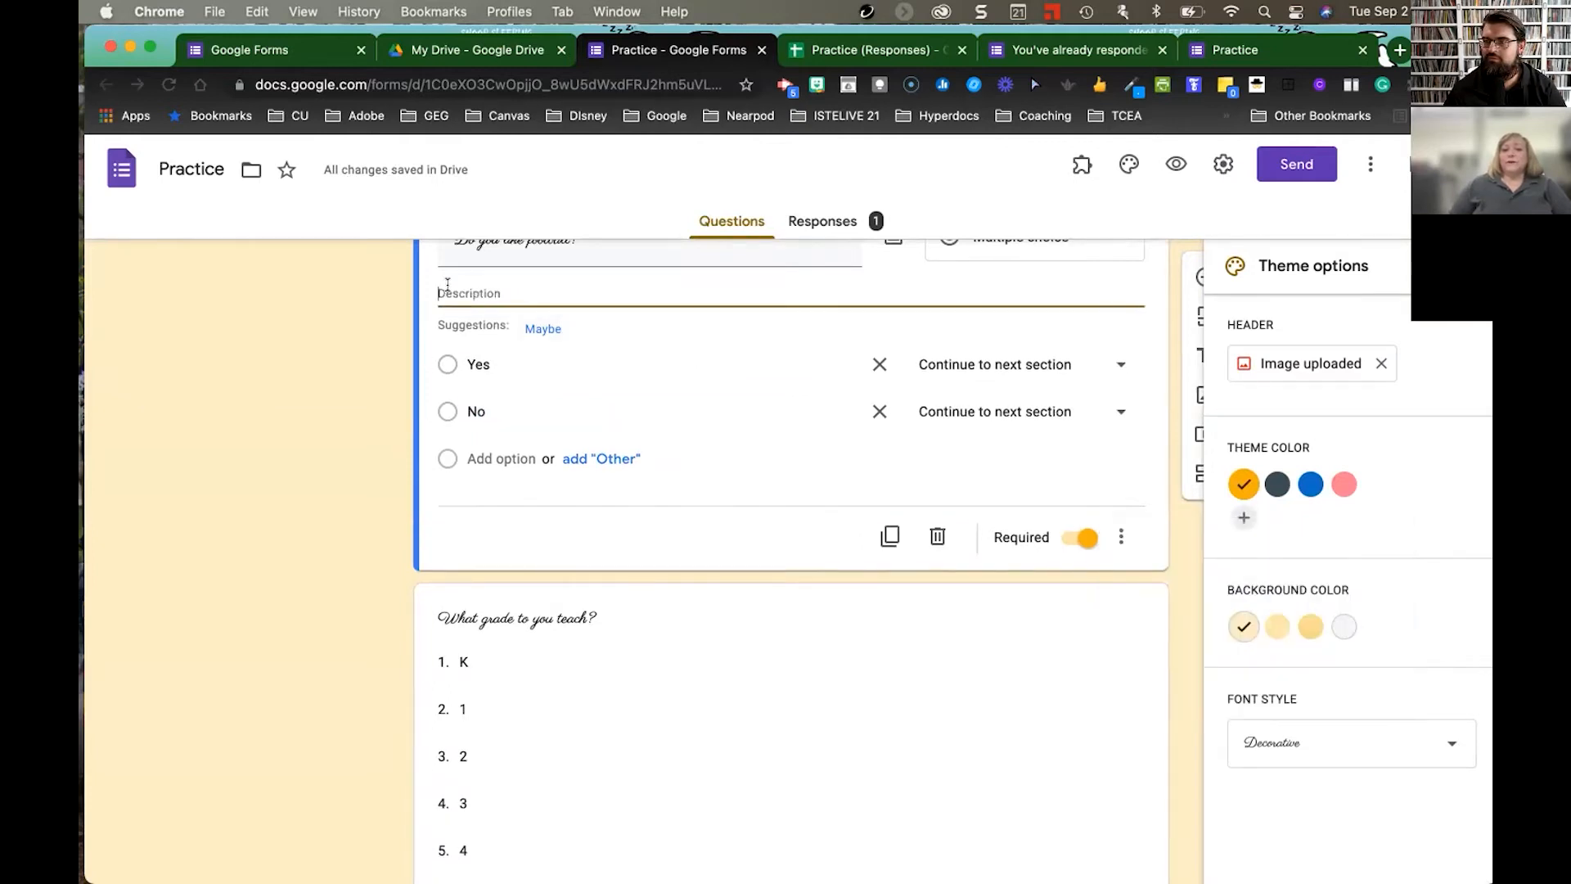
click(1122, 537)
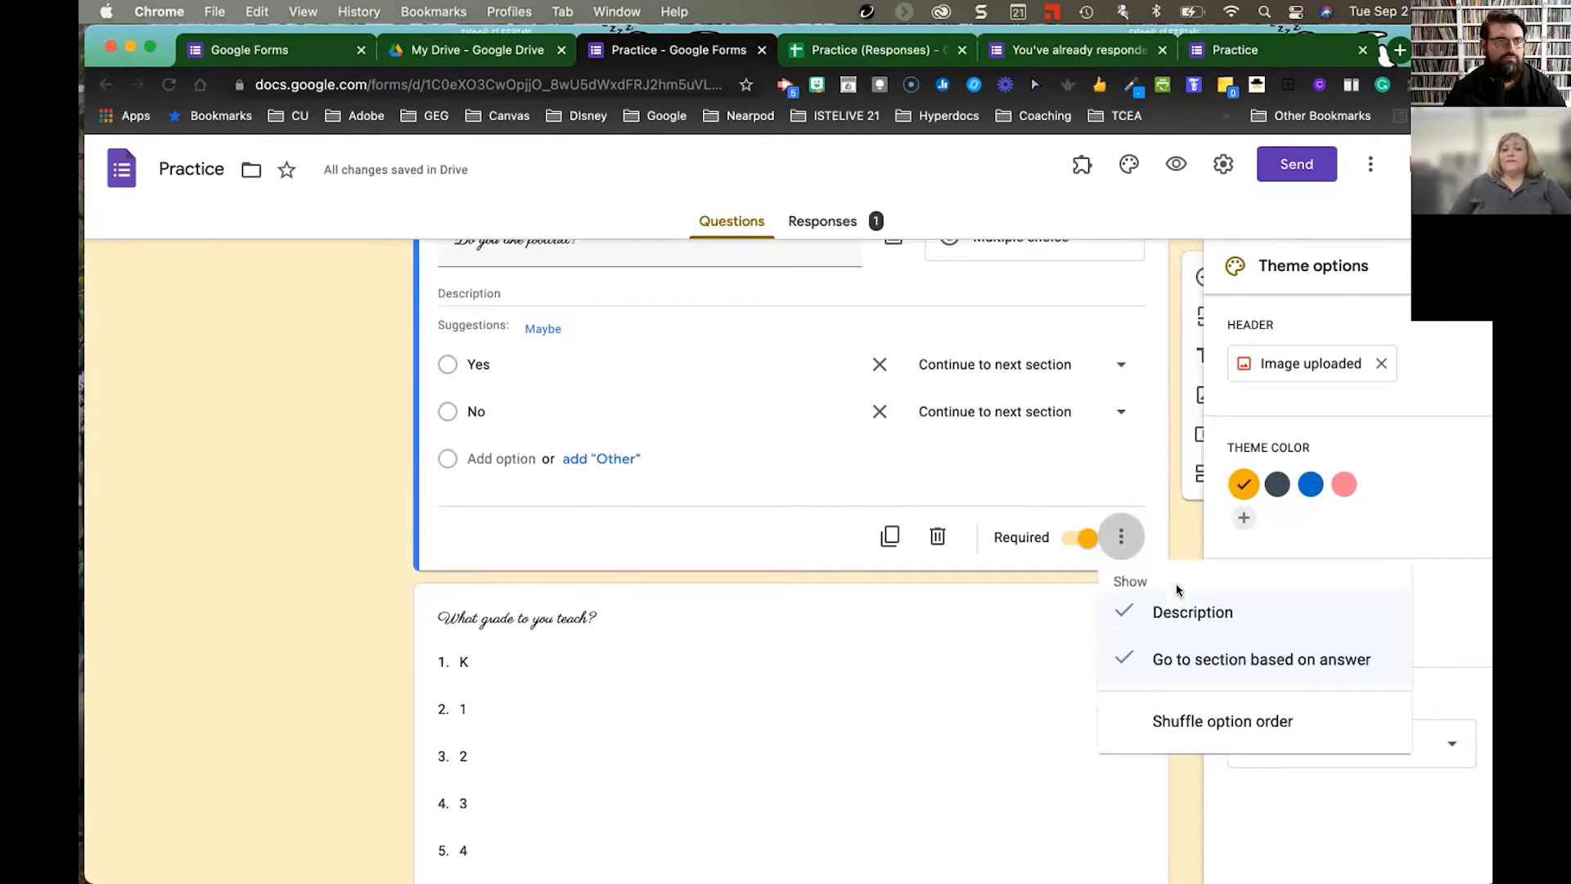
click(505, 292)
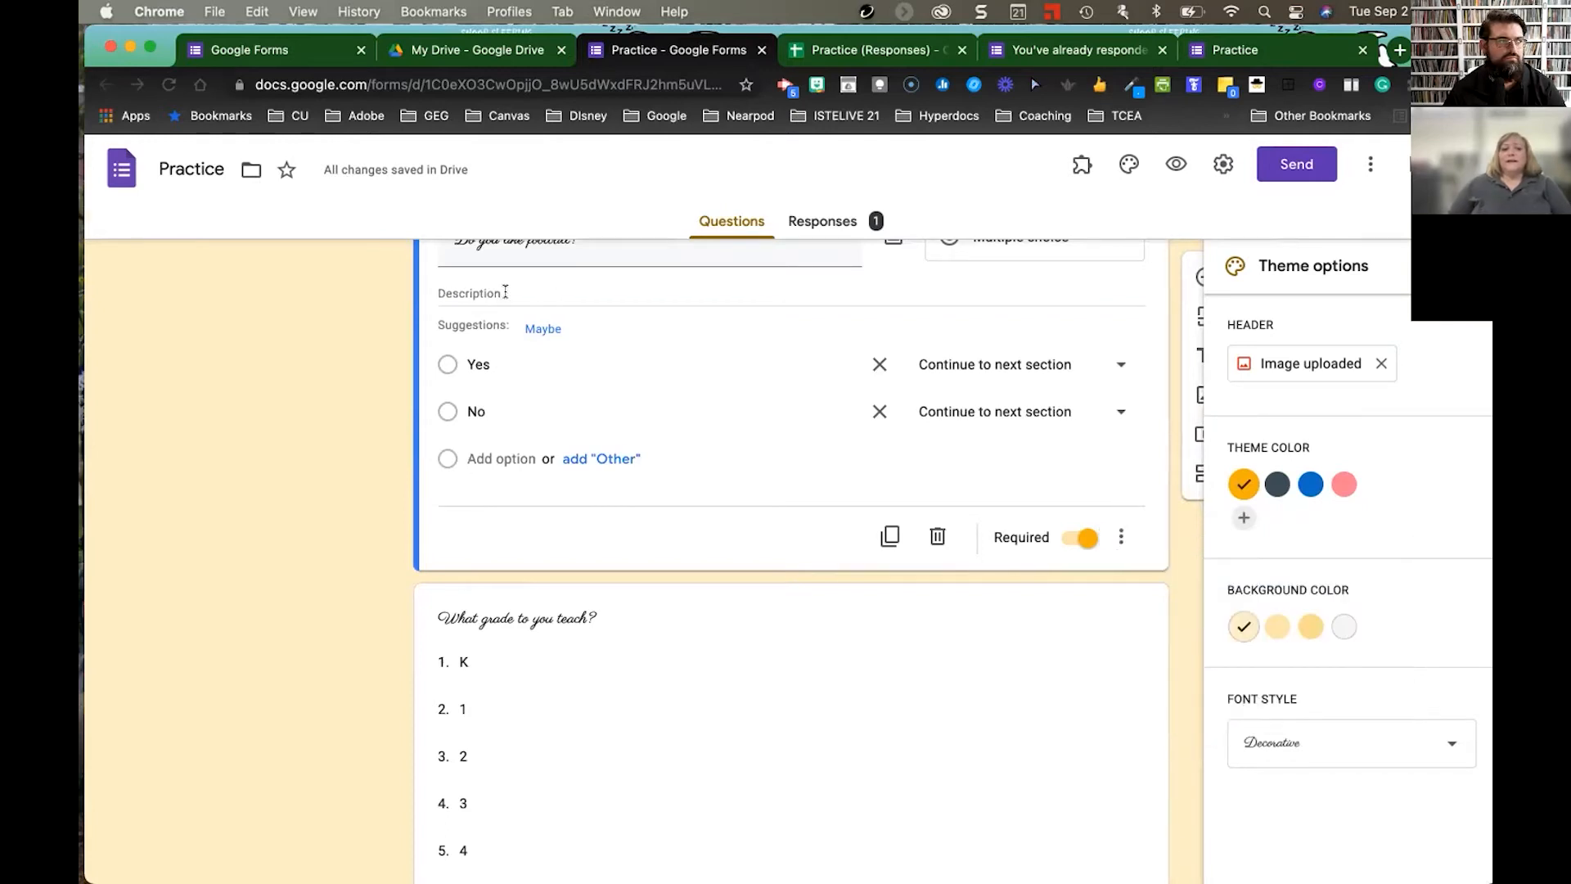
scroll(505, 292, down, 1)
scroll(505, 292, up, 1)
scroll(505, 290, up, 3)
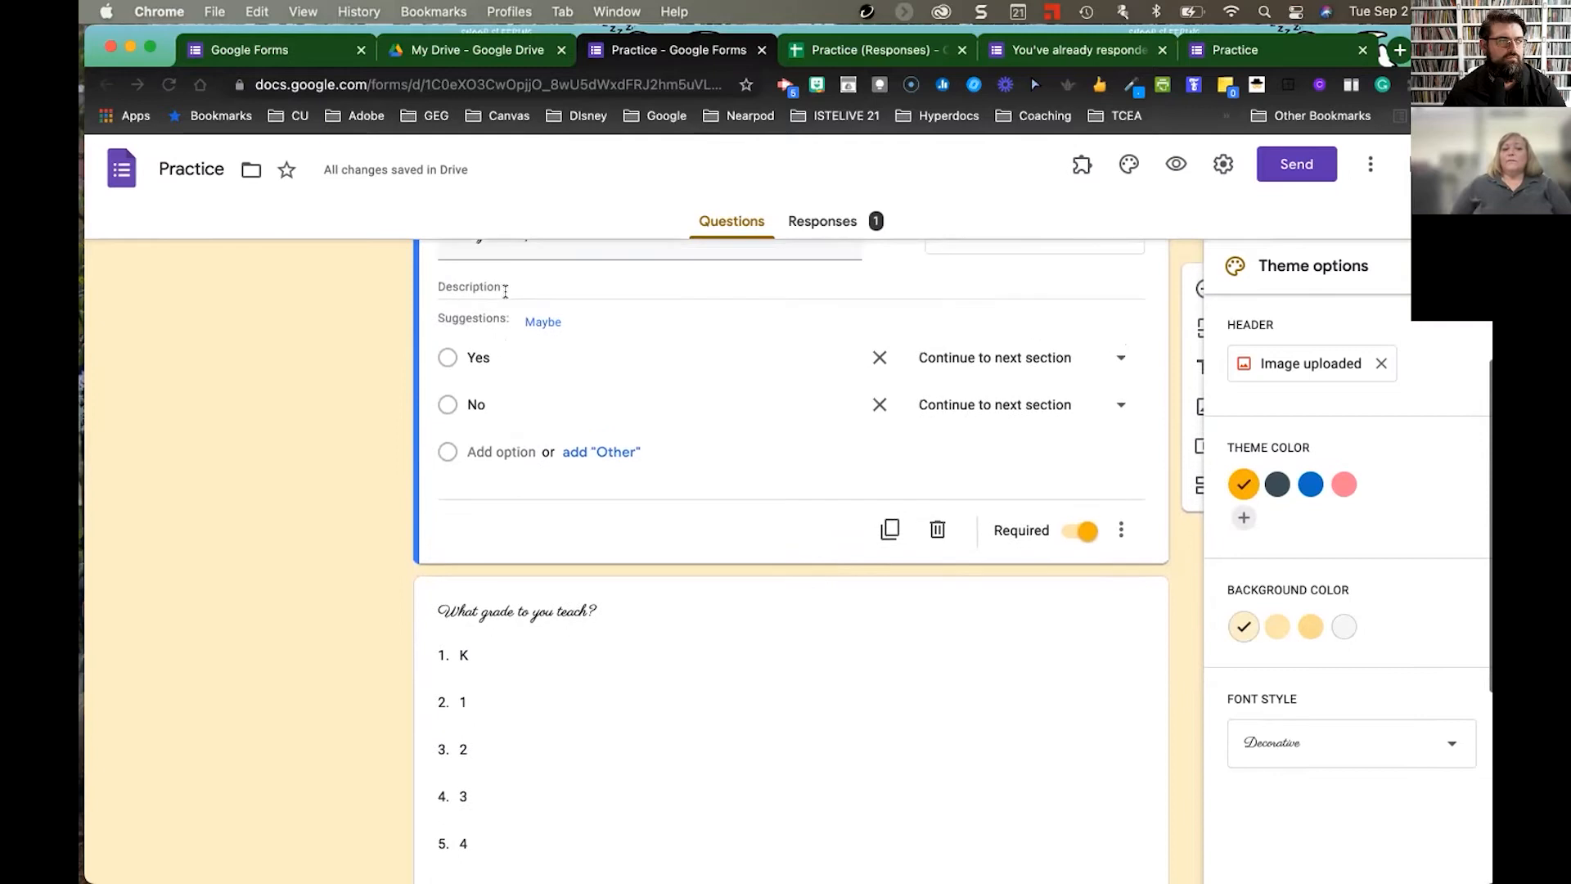
click(500, 376)
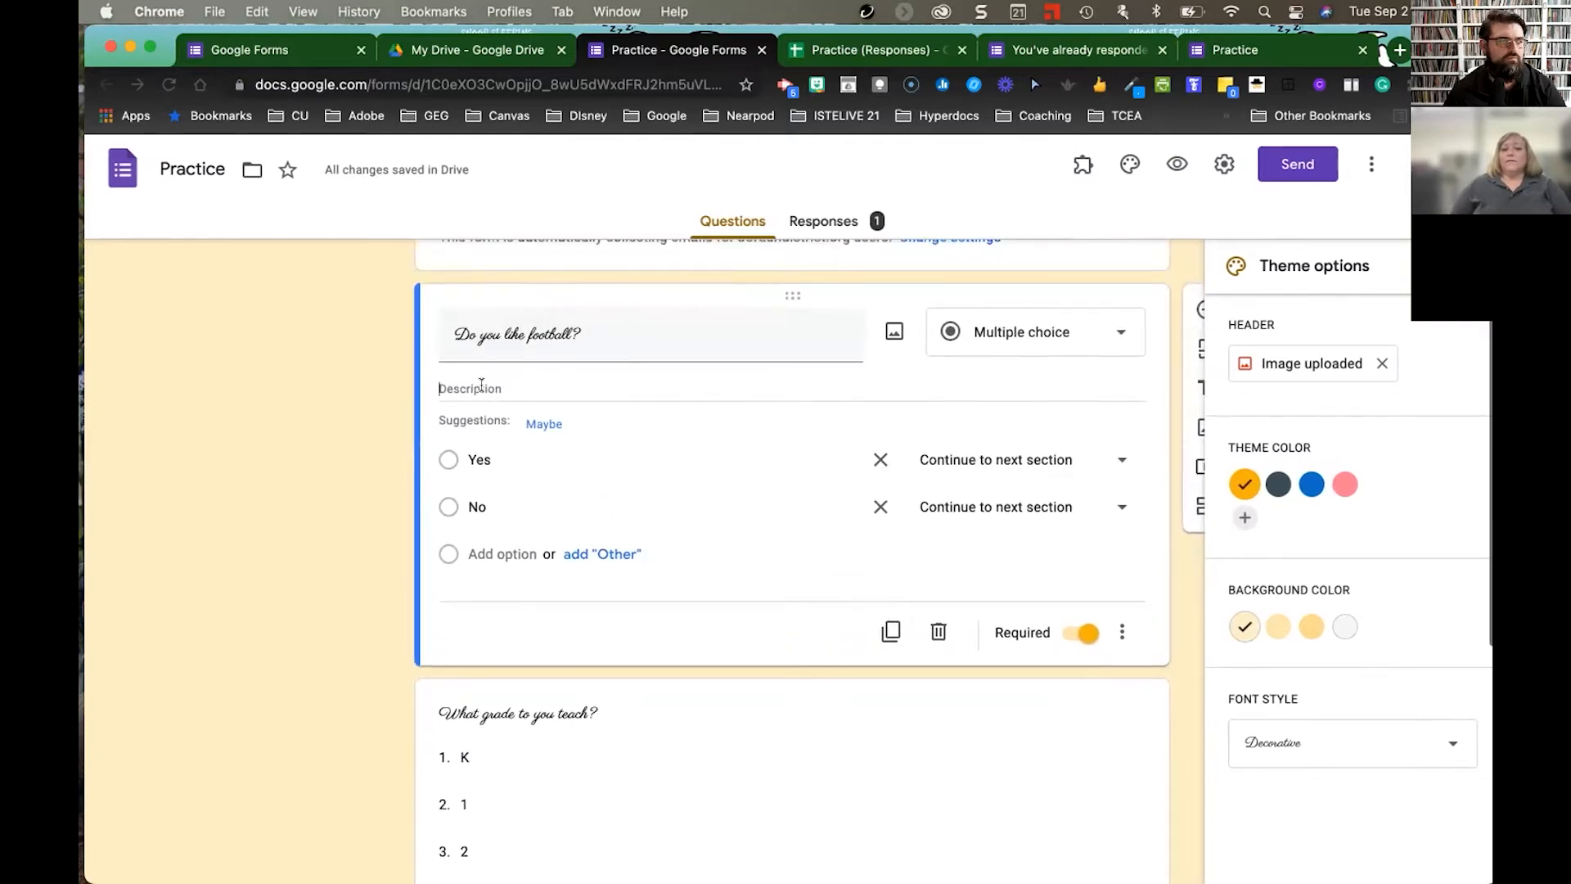
scroll(618, 407, down, 6)
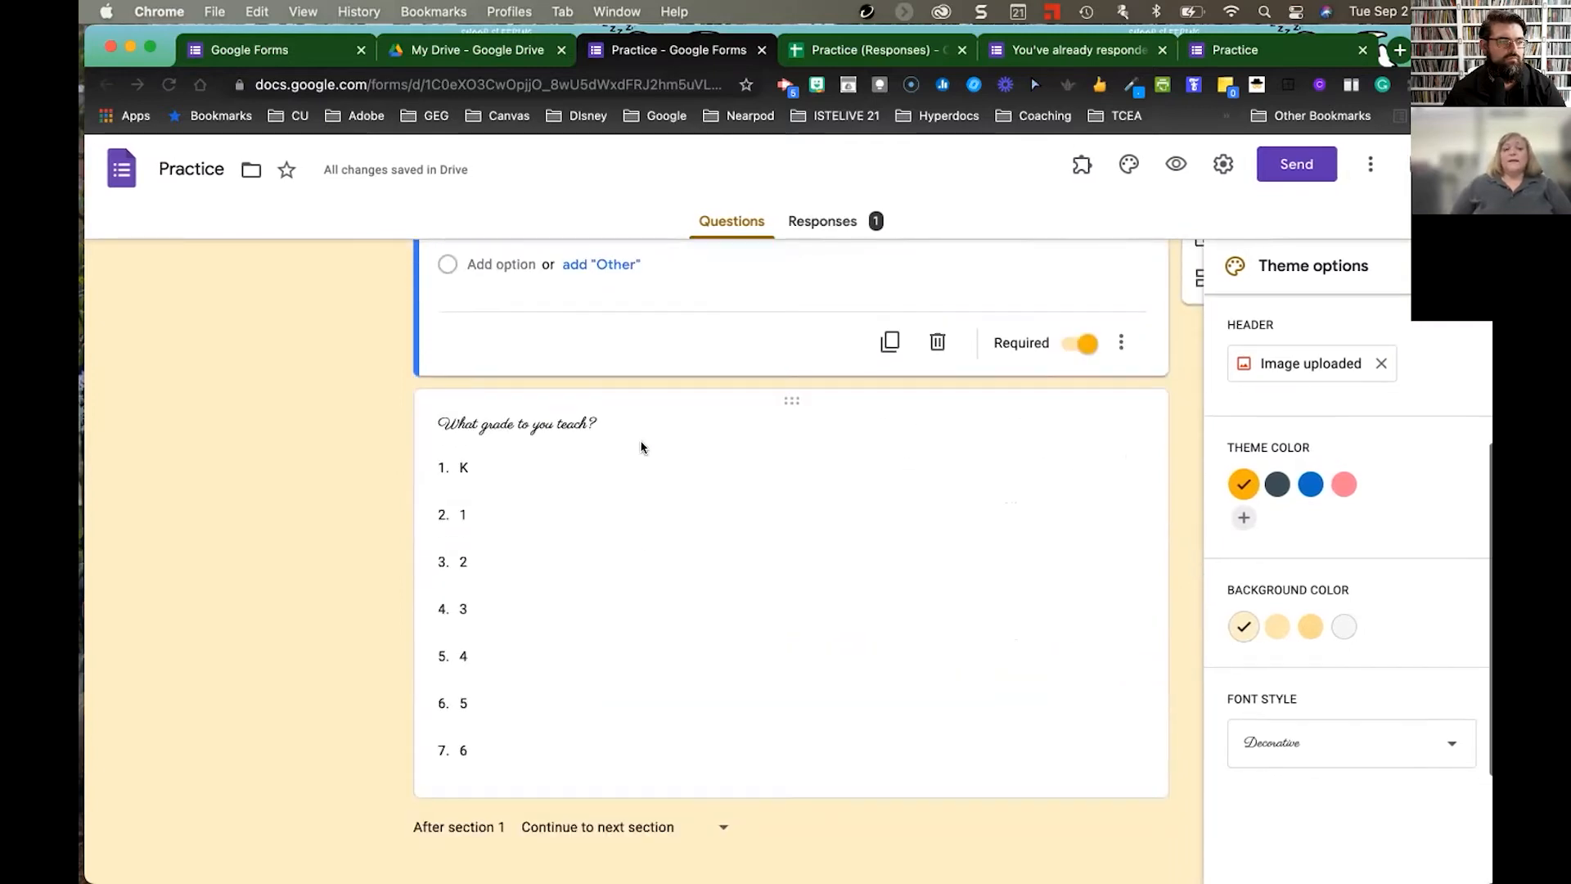
- Make the grade-level dropdown question required with shuffled option order
click(834, 504)
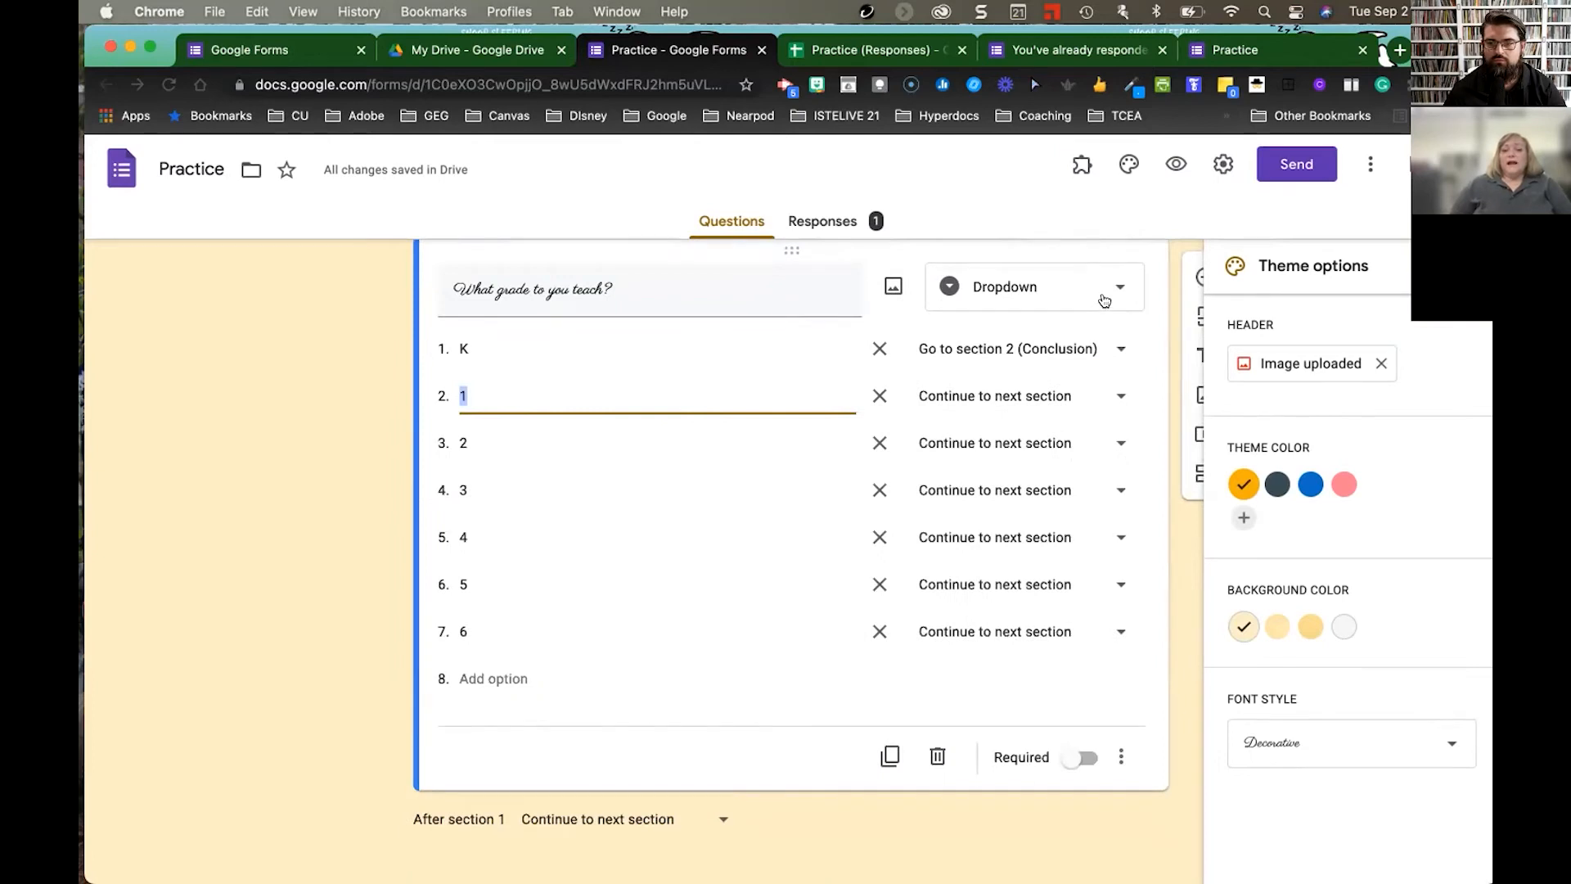
click(1087, 759)
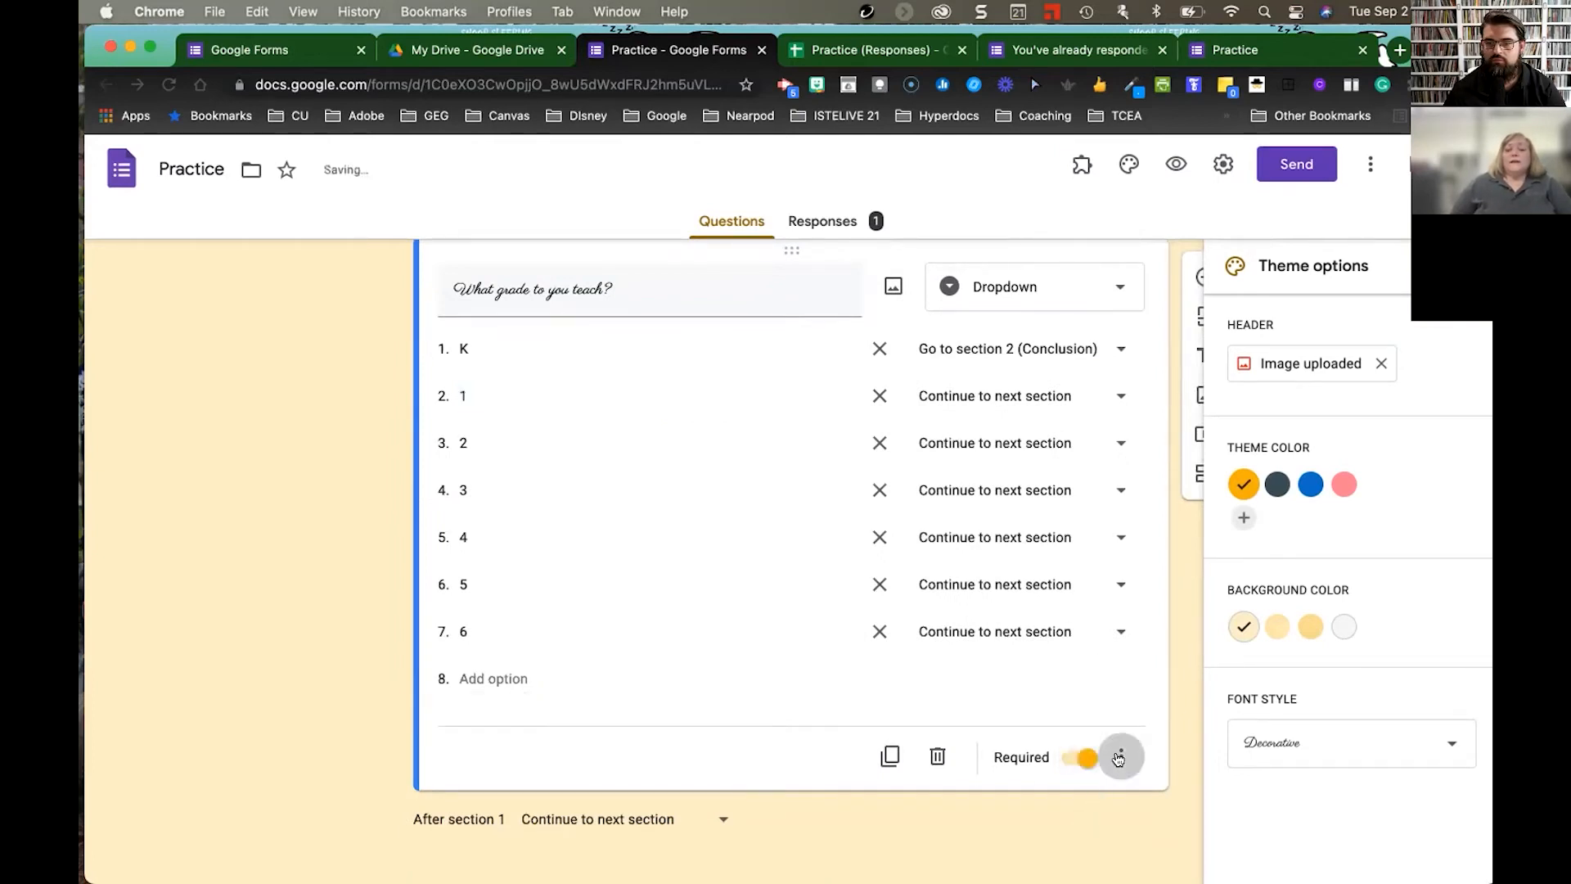
click(1122, 757)
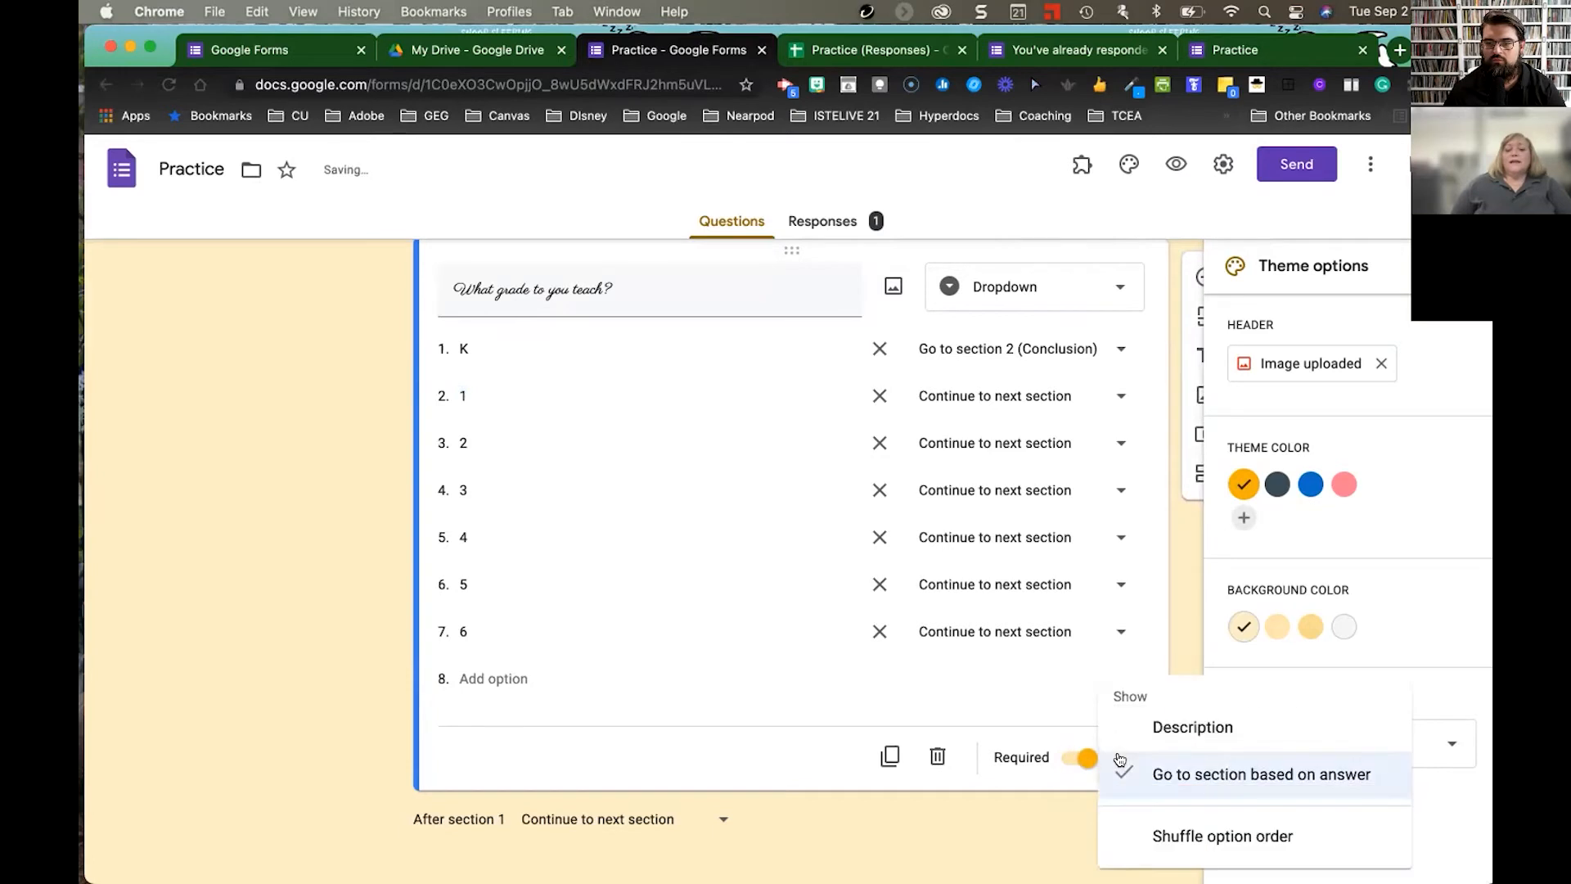
click(1169, 835)
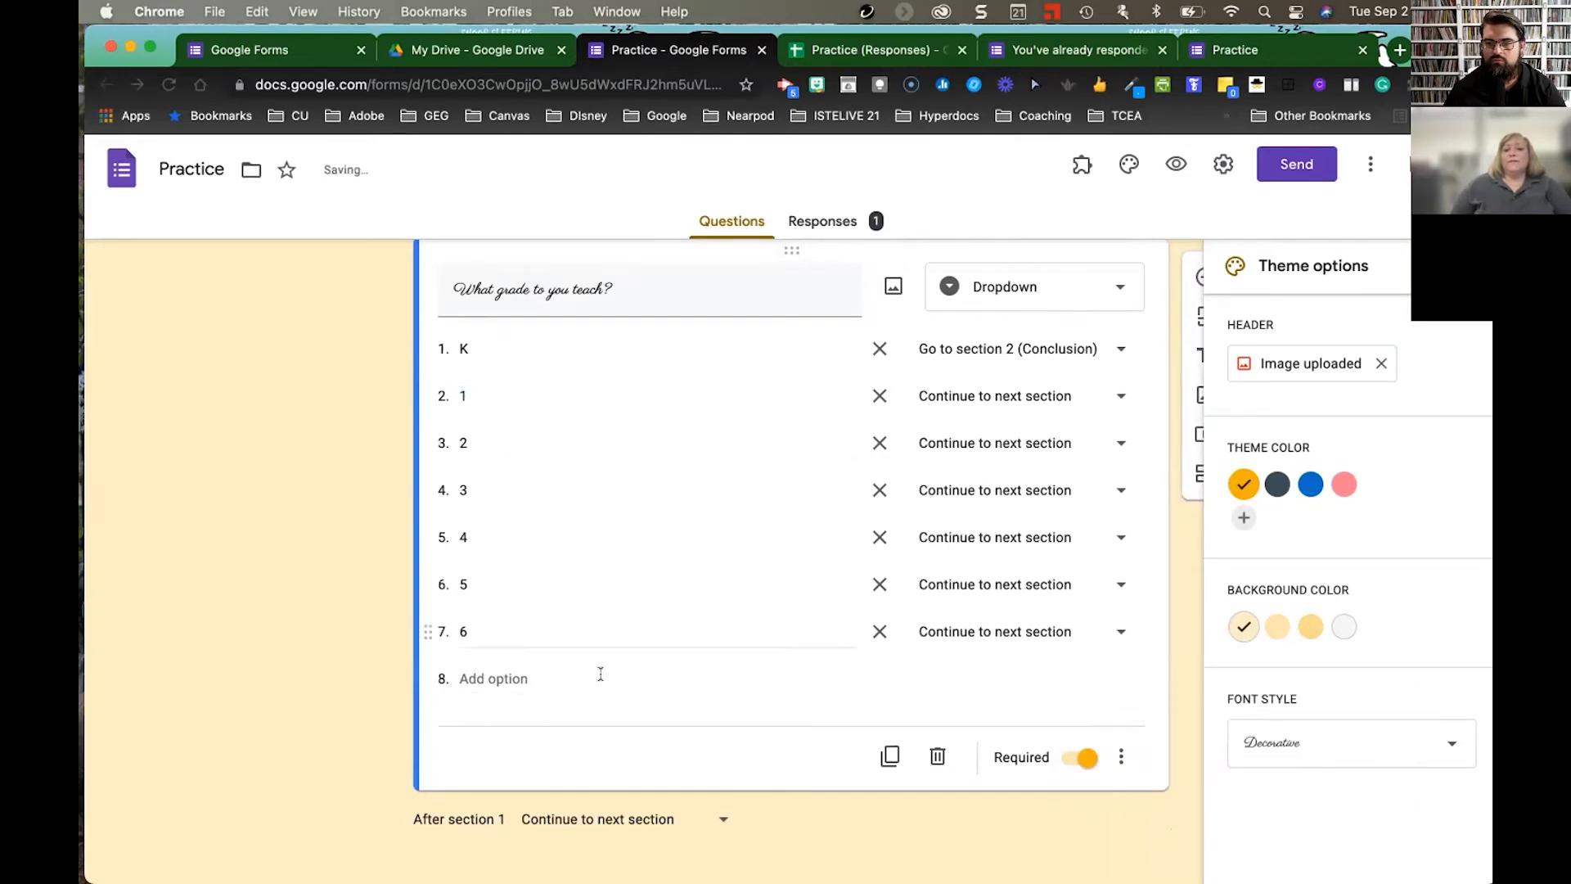
- Add a blank new question below the grade question
scroll(671, 426, down, 1)
scroll(671, 426, up, 3)
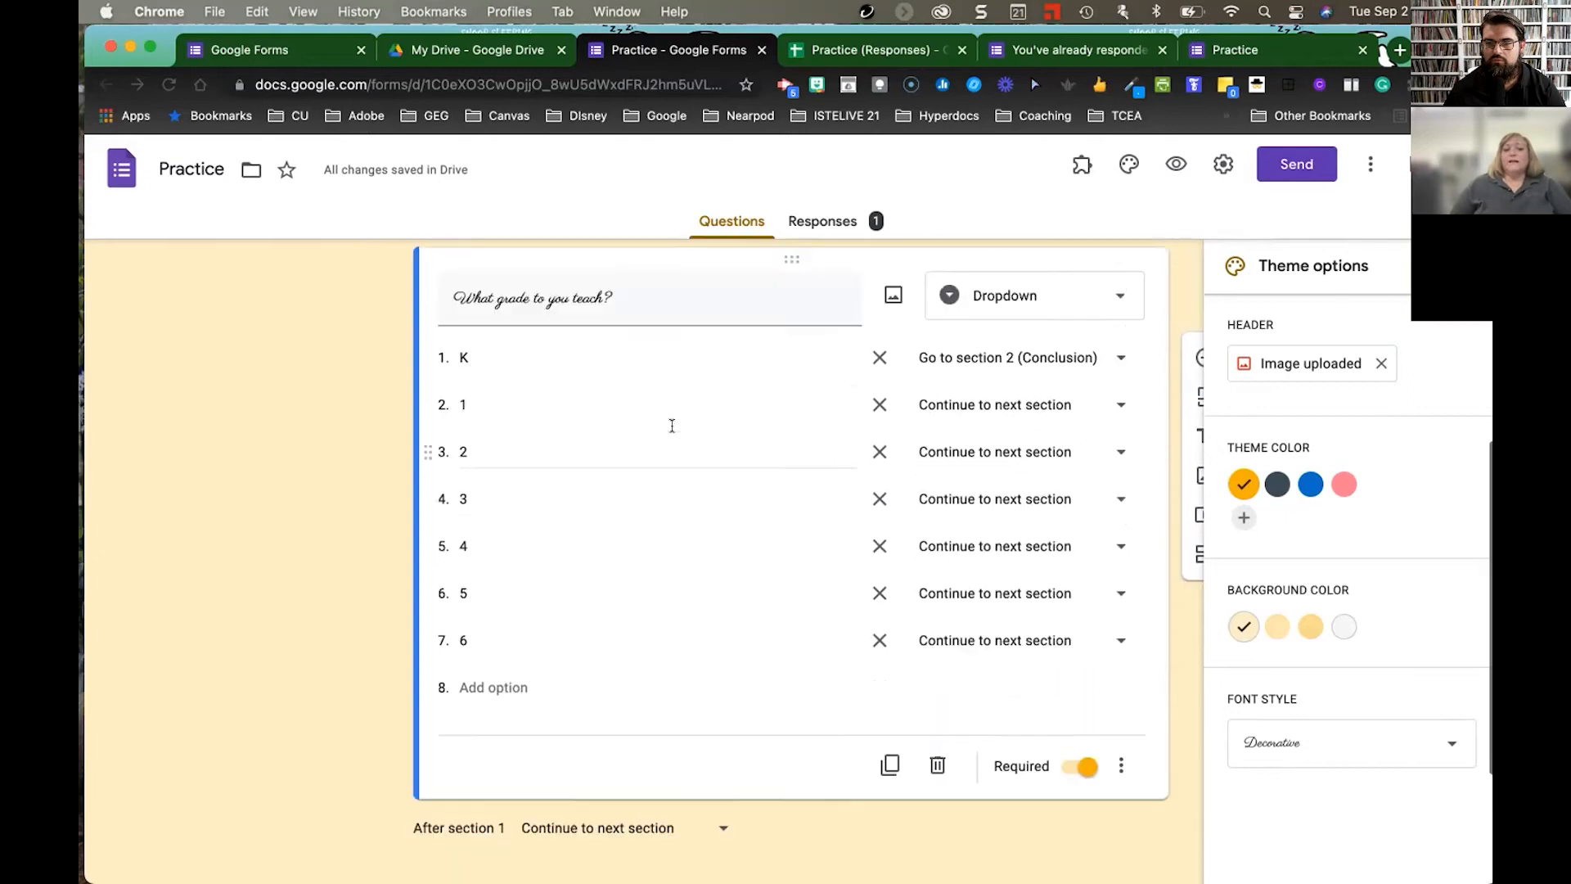
click(1194, 406)
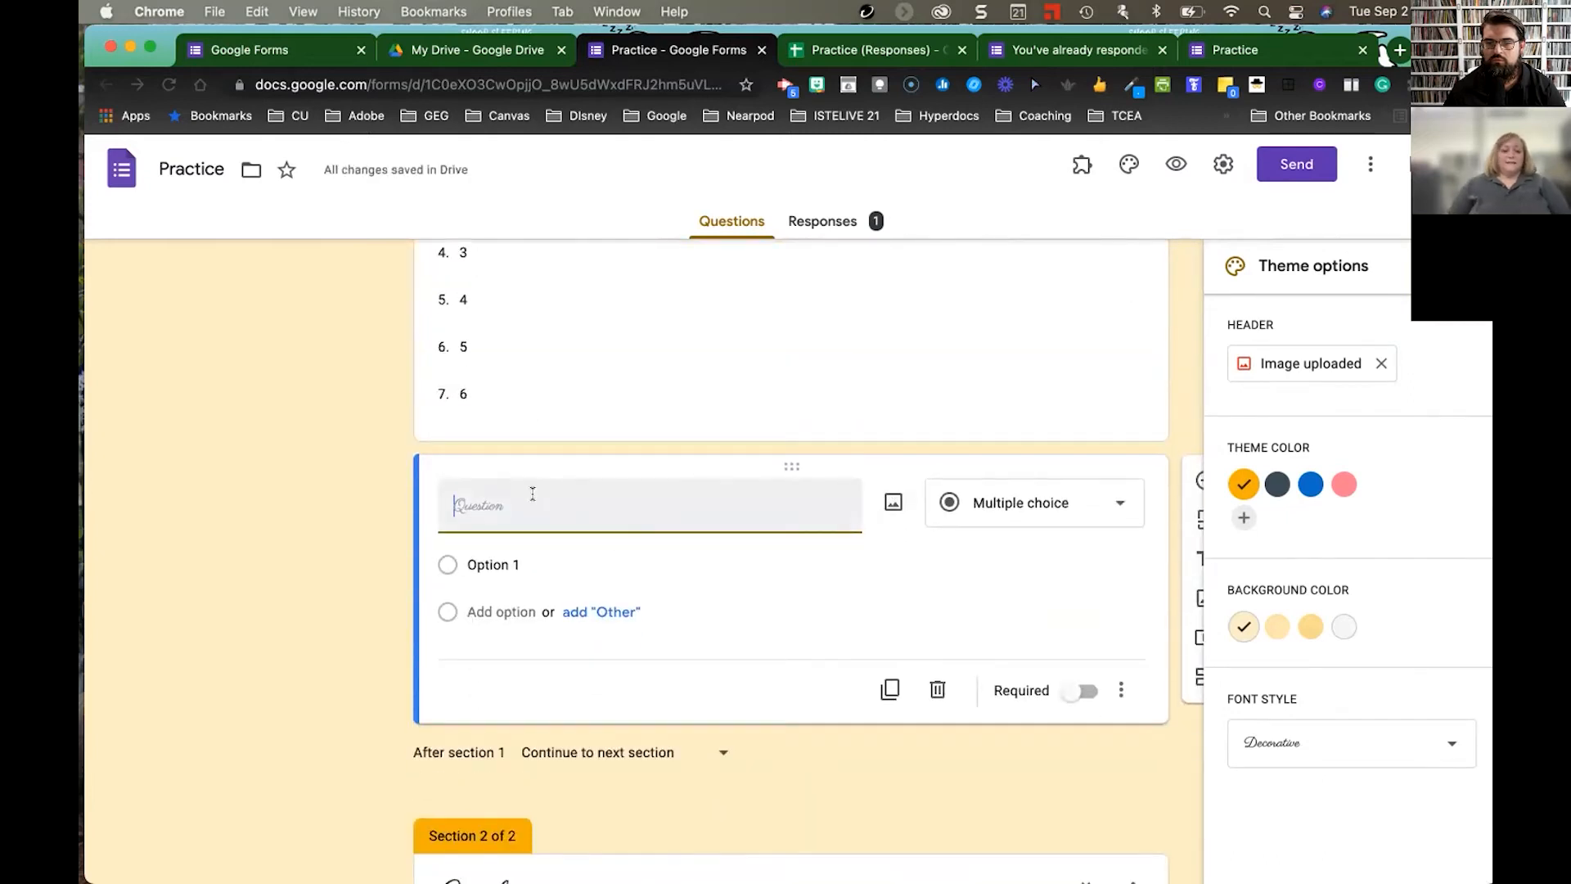
- Title the new question 'Which holiday is your favorite?' and make it a Checkboxes question
text(Which Hot)
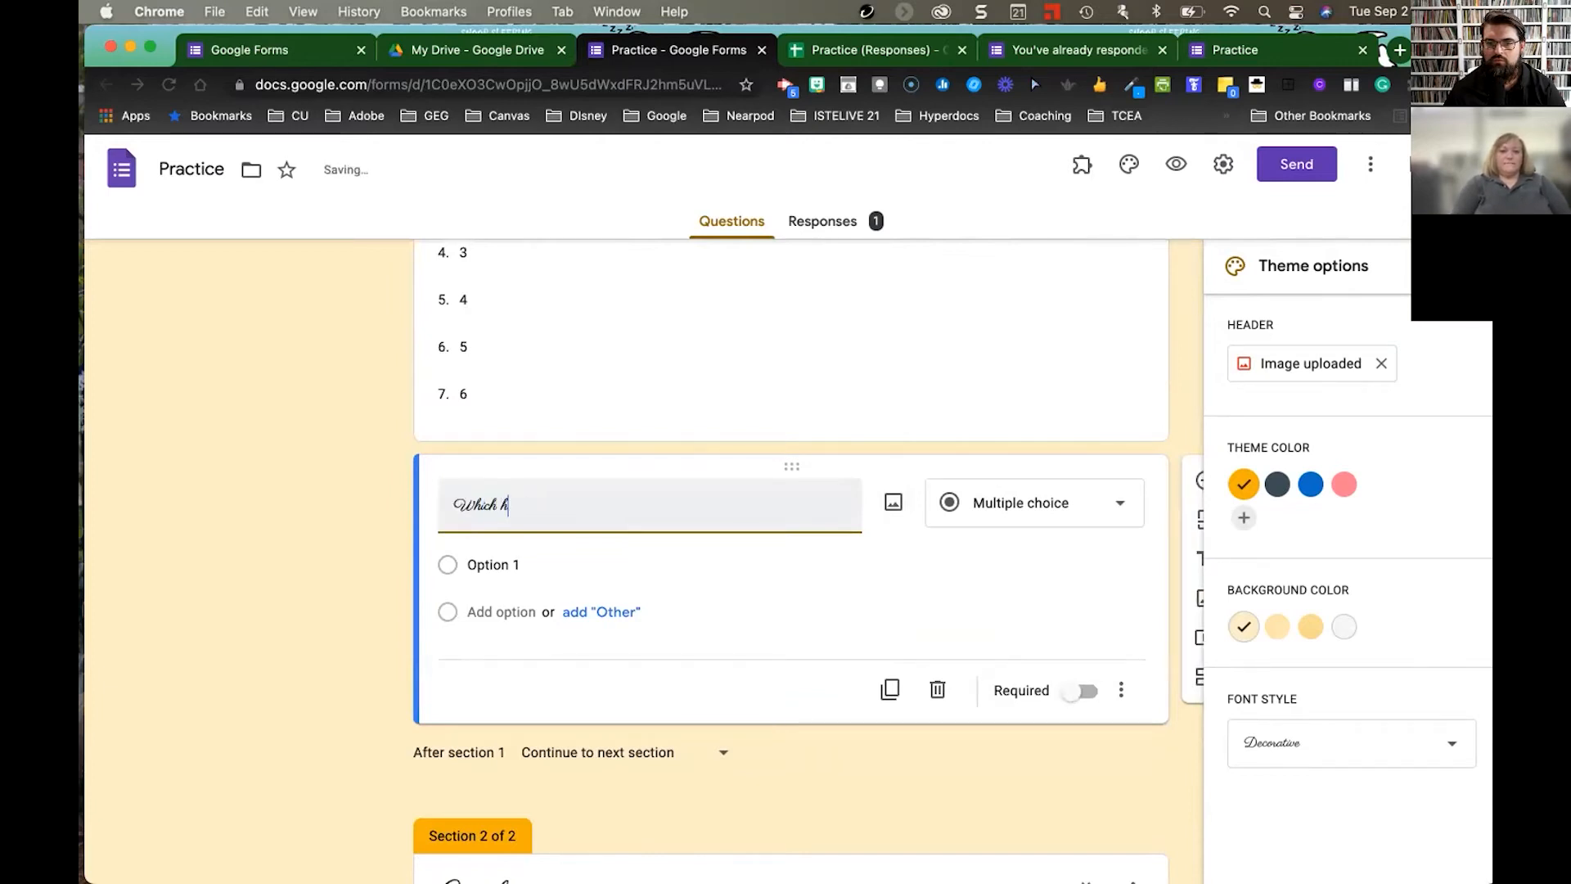
text(olidy is you)
key(BackSpace)
key(BackSpace)
key(BackSpace)
key(BackSpace)
key(BackSpace)
key(BackSpace)
key(BackSpace)
key(BackSpace)
text(ay is your fa)
text(c)
text(orite?)
click(1040, 501)
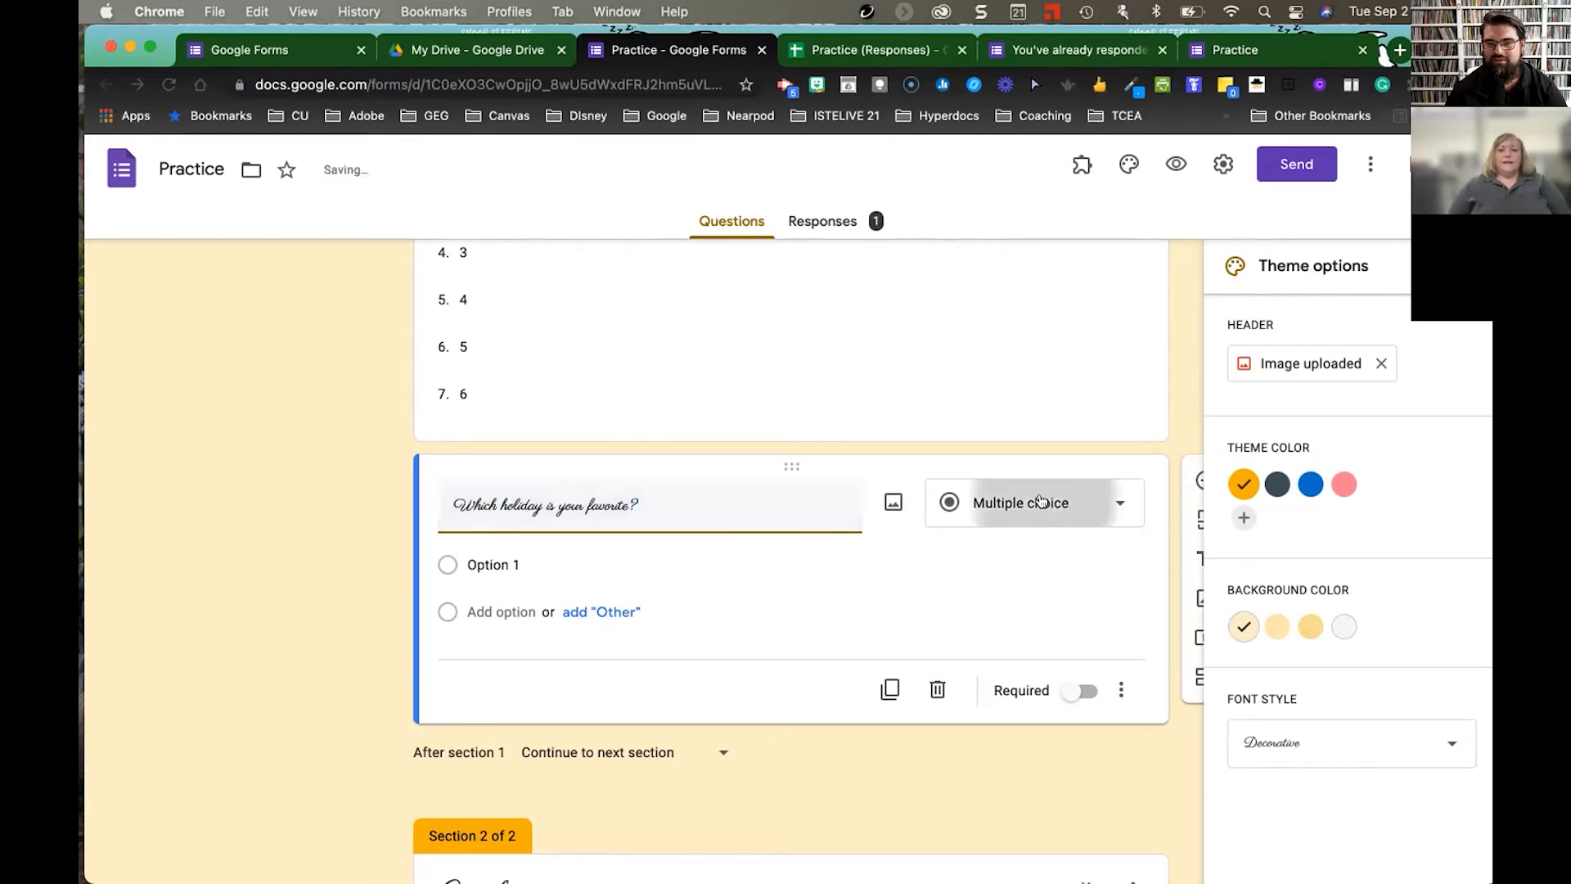
click(1008, 448)
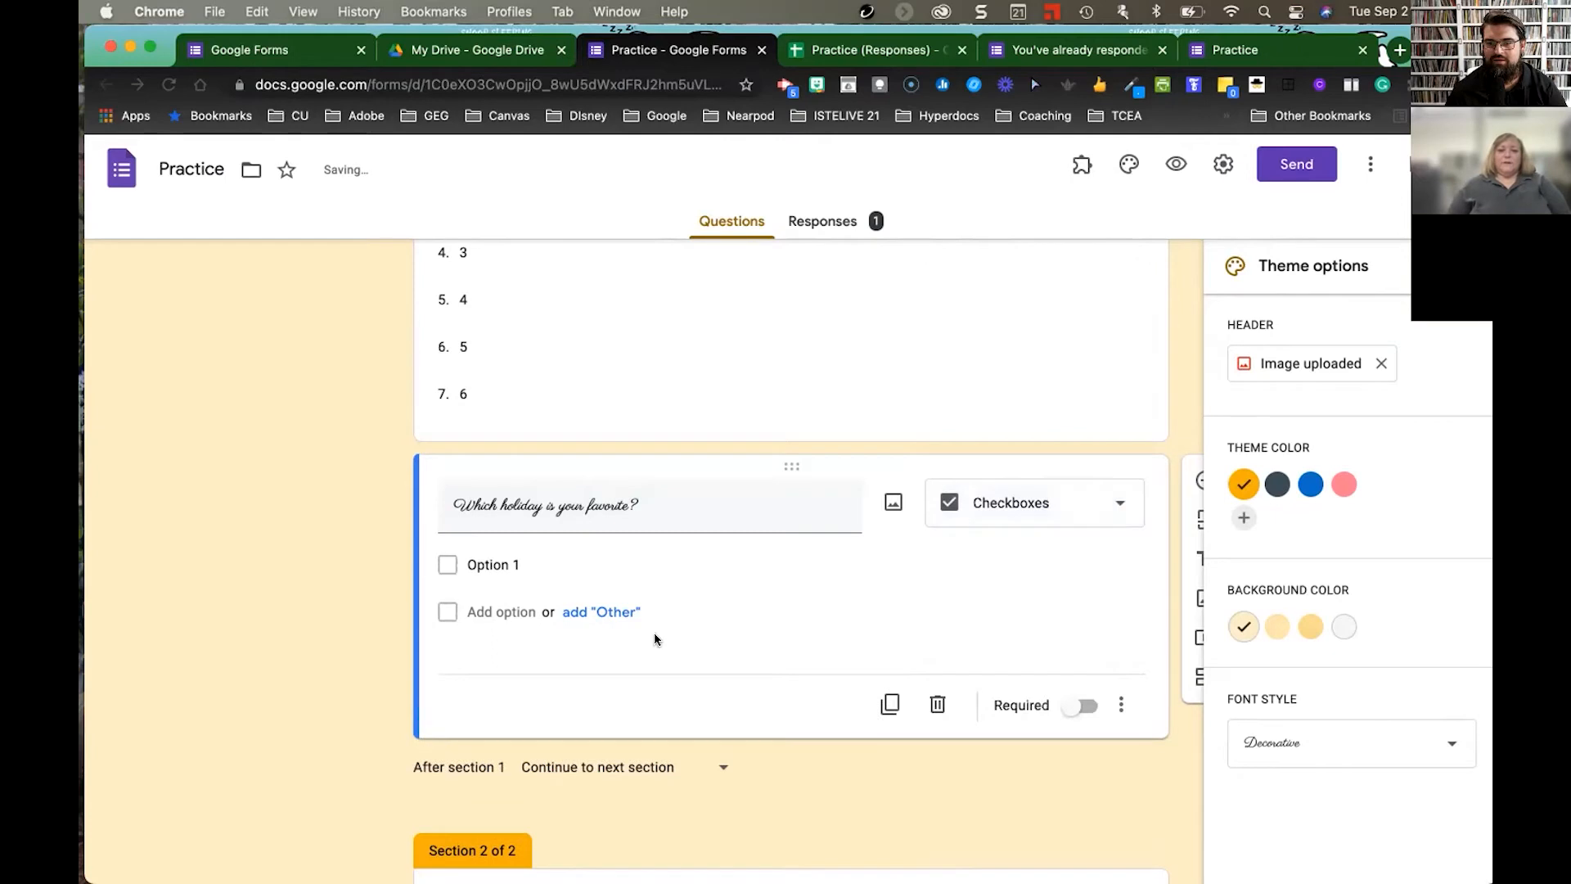
- Add the options Halloween, Christmas, Easter and New Years Eve, and mark it required
click(523, 562)
text(Halloween)
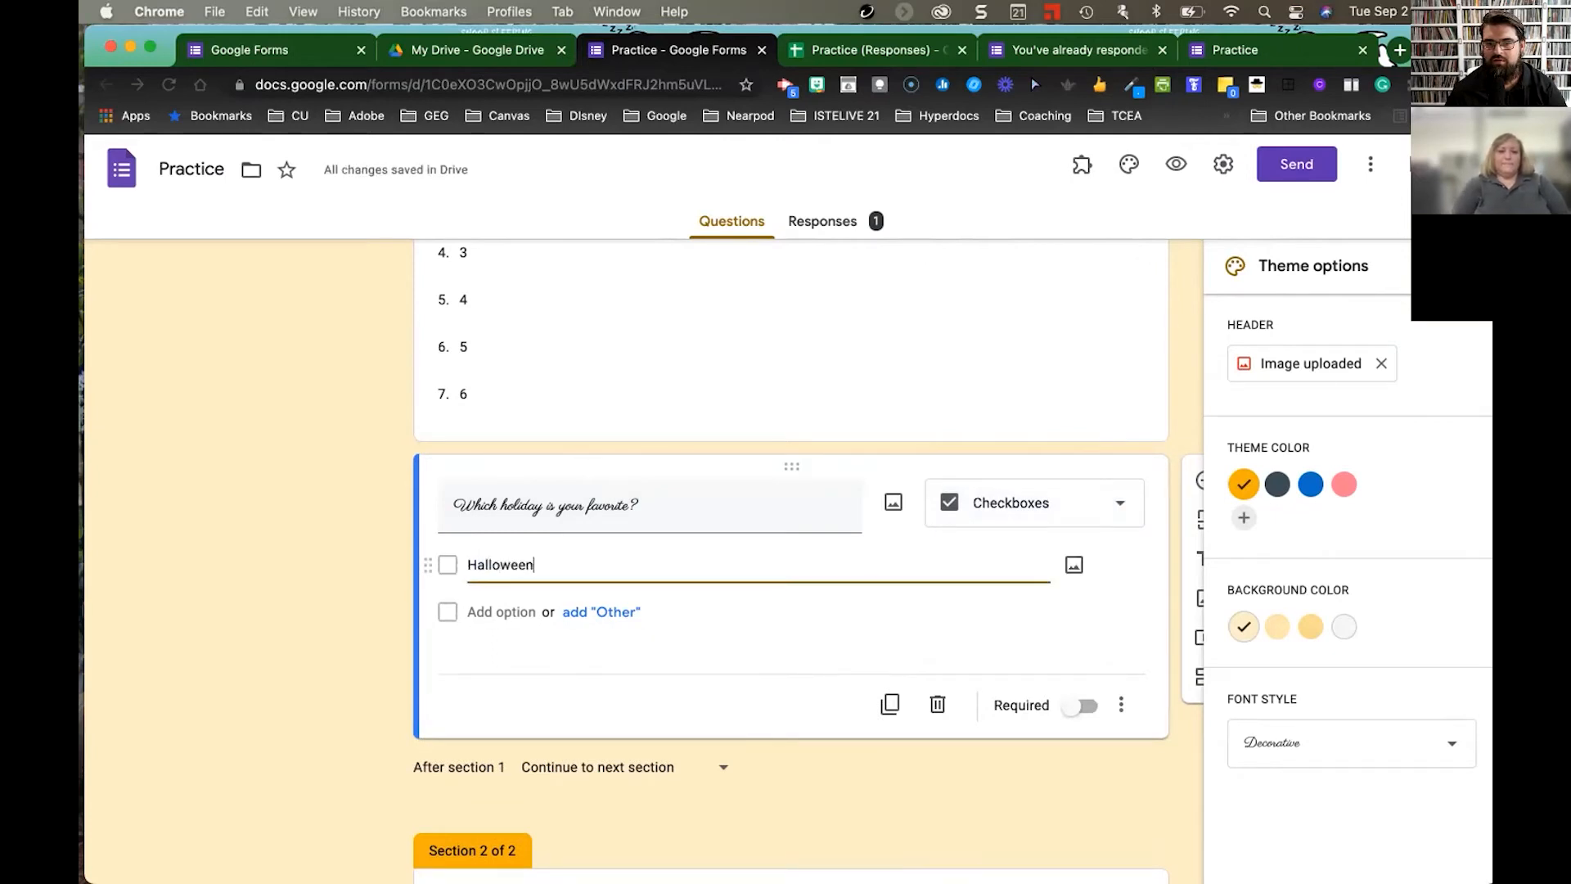
key(Return)
text(Christmas)
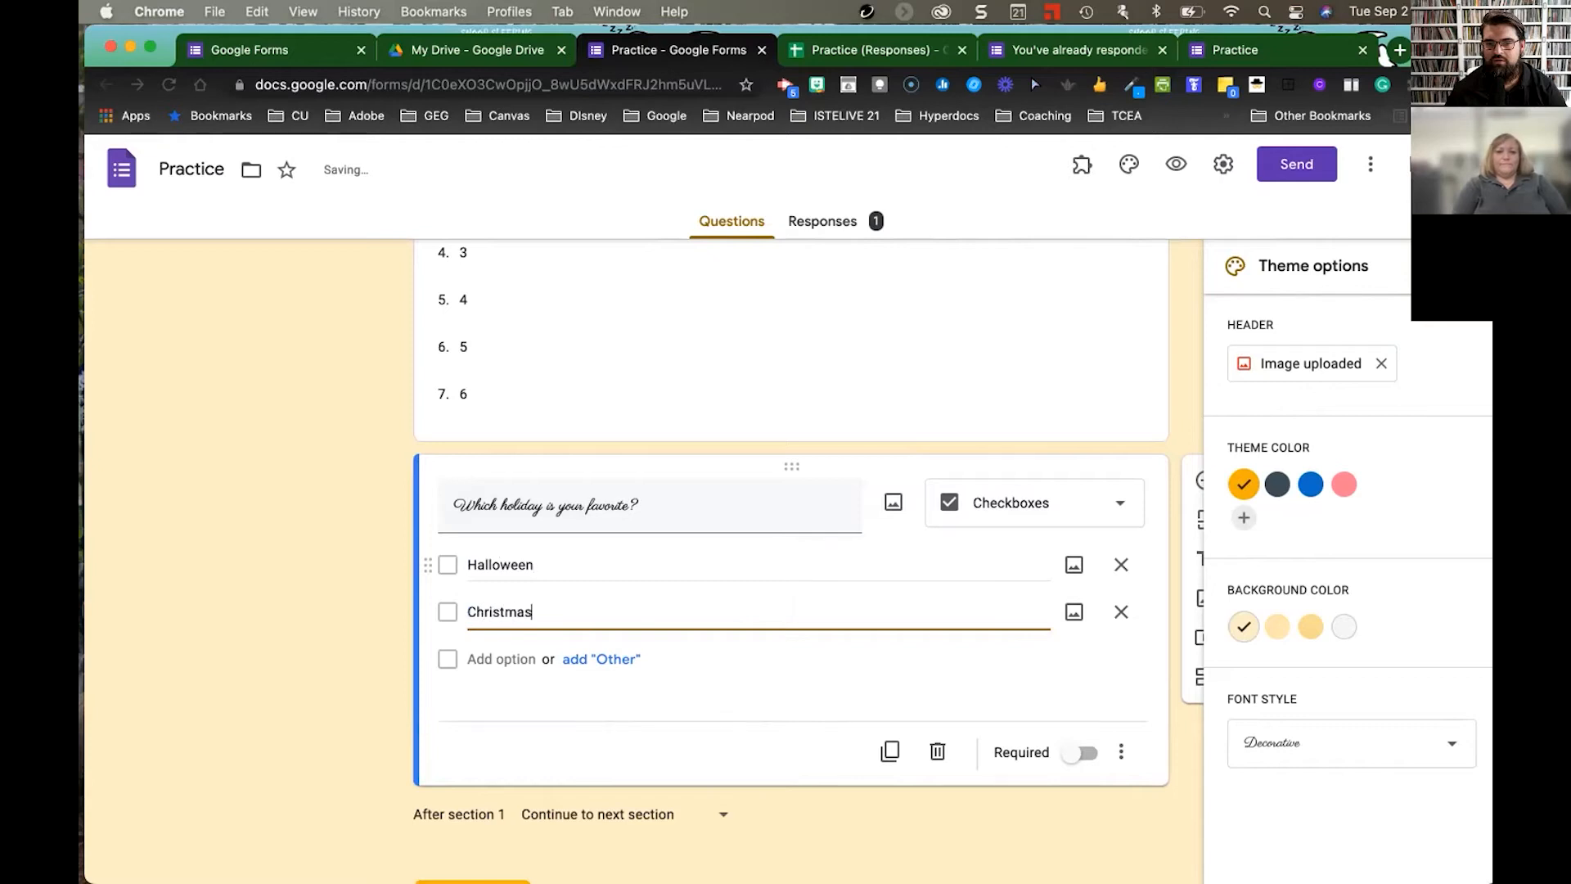
key(Return)
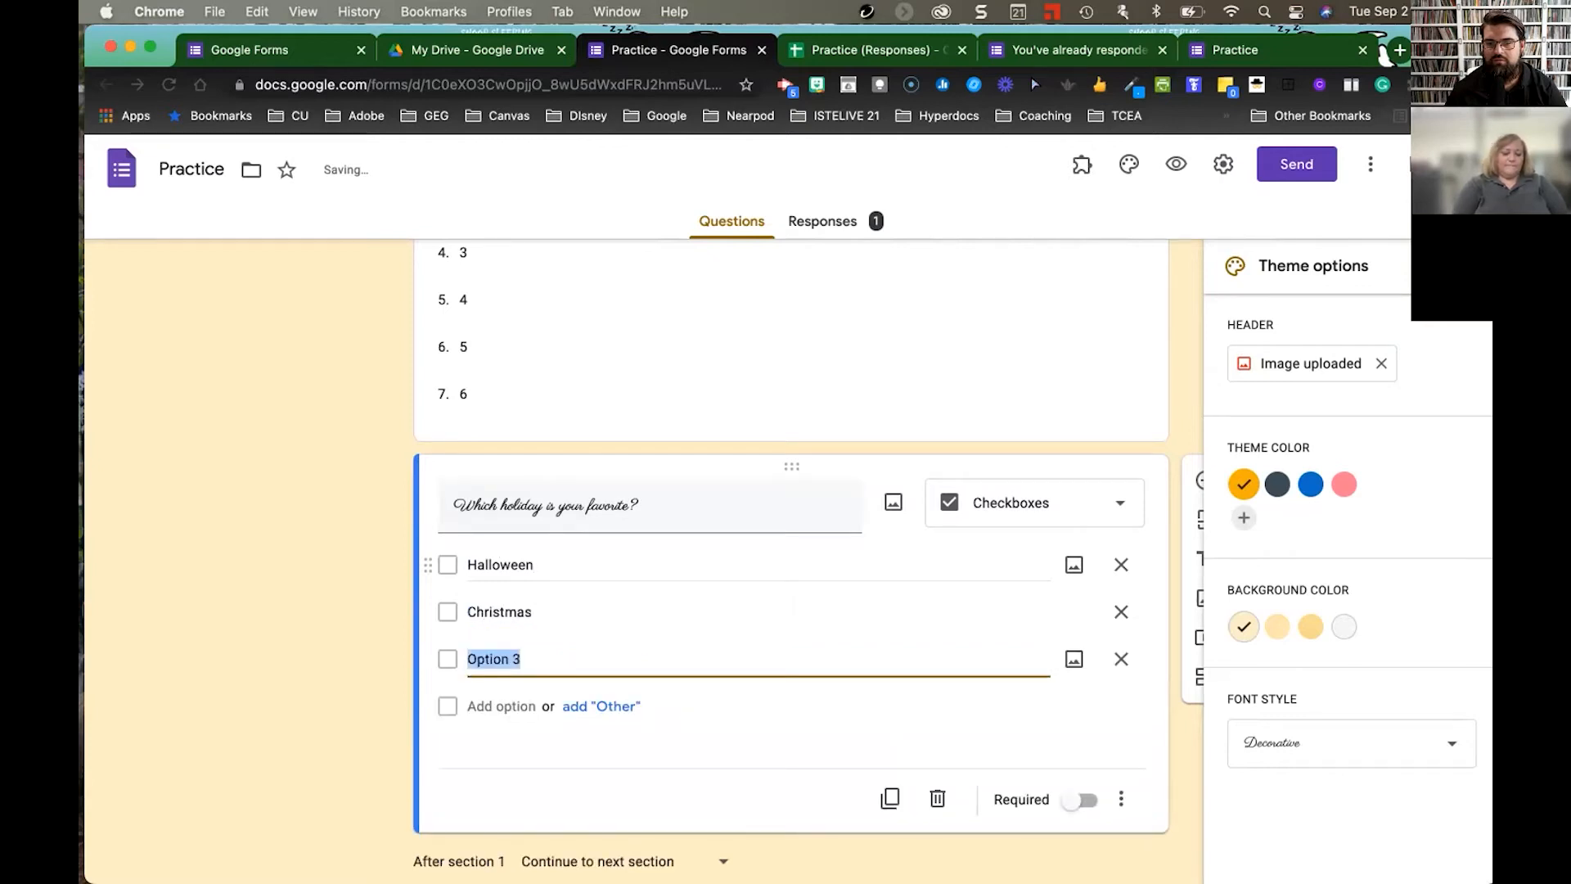
text(Easter)
key(Return)
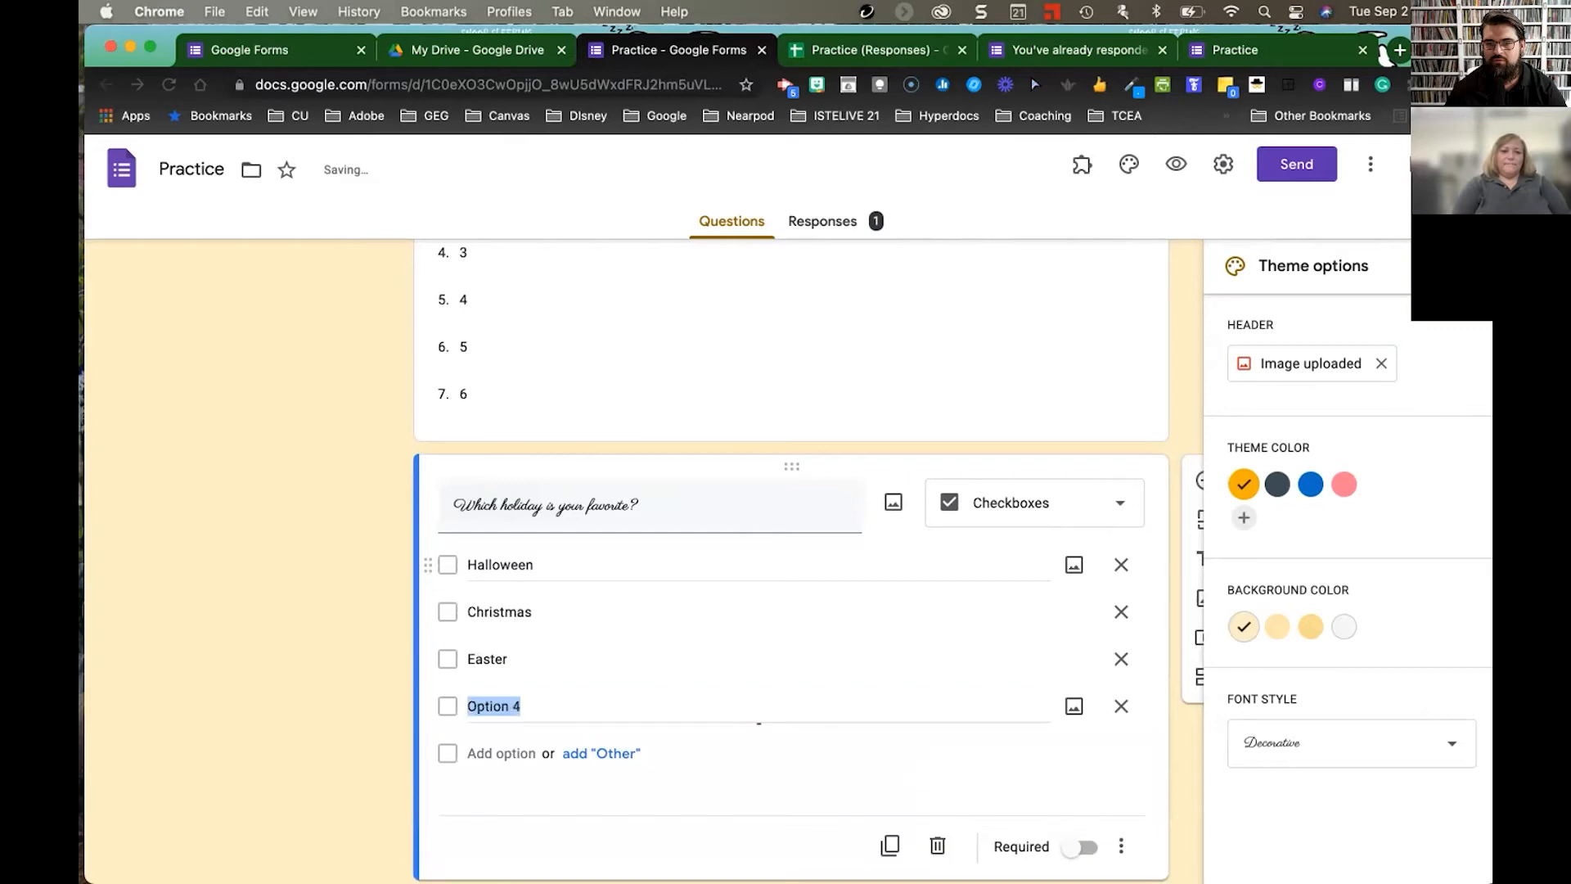
text(News)
key(BackSpace)
text(Years)
key(BackSpace)
text(a)
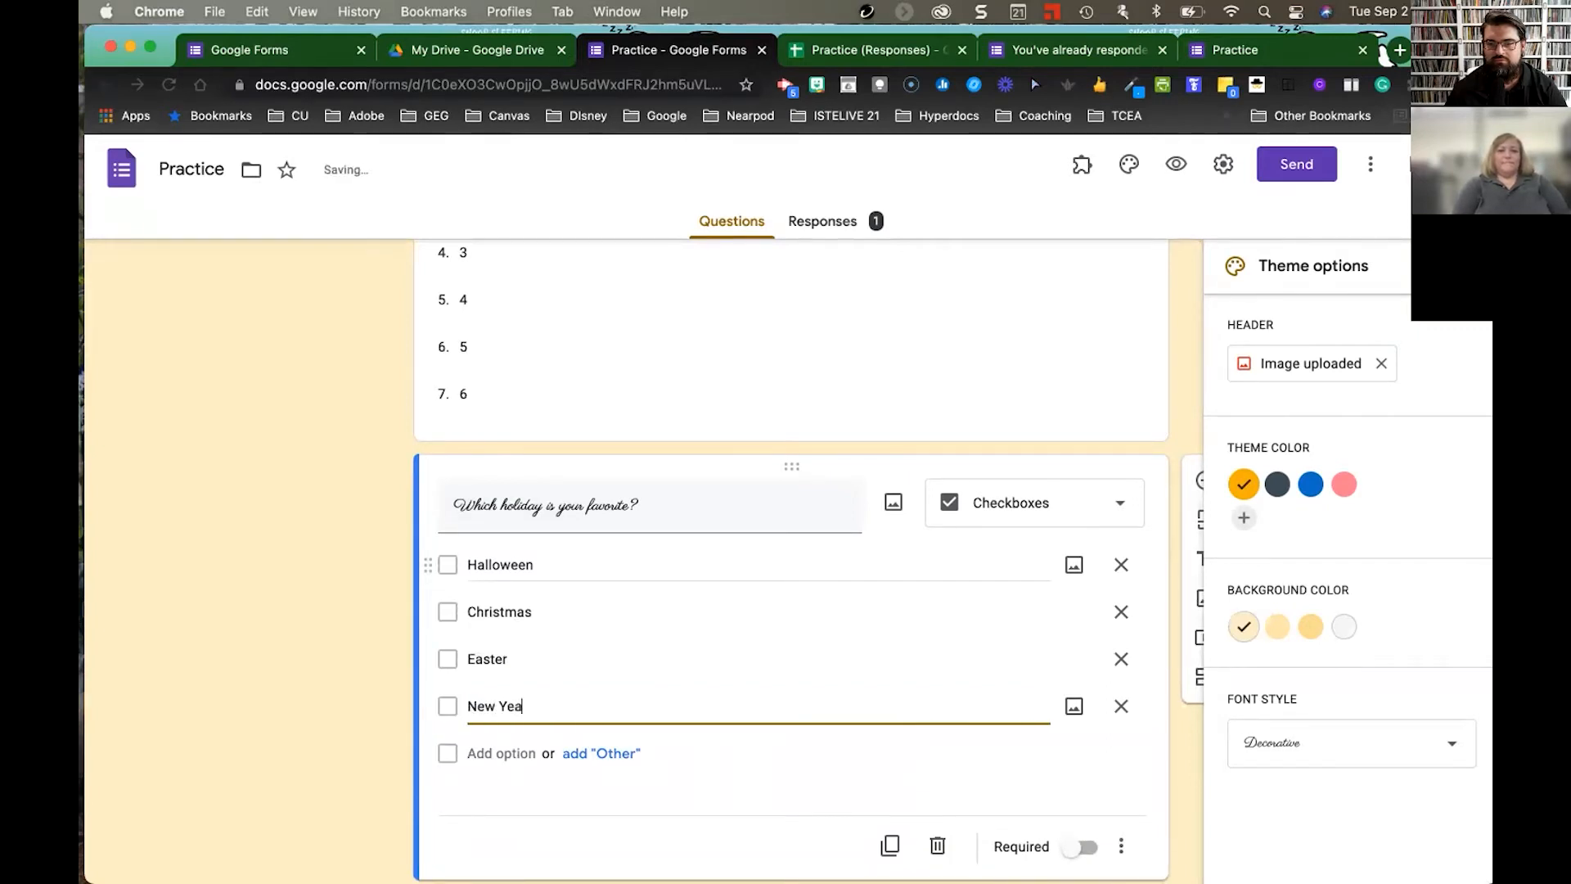
text(rs Eve)
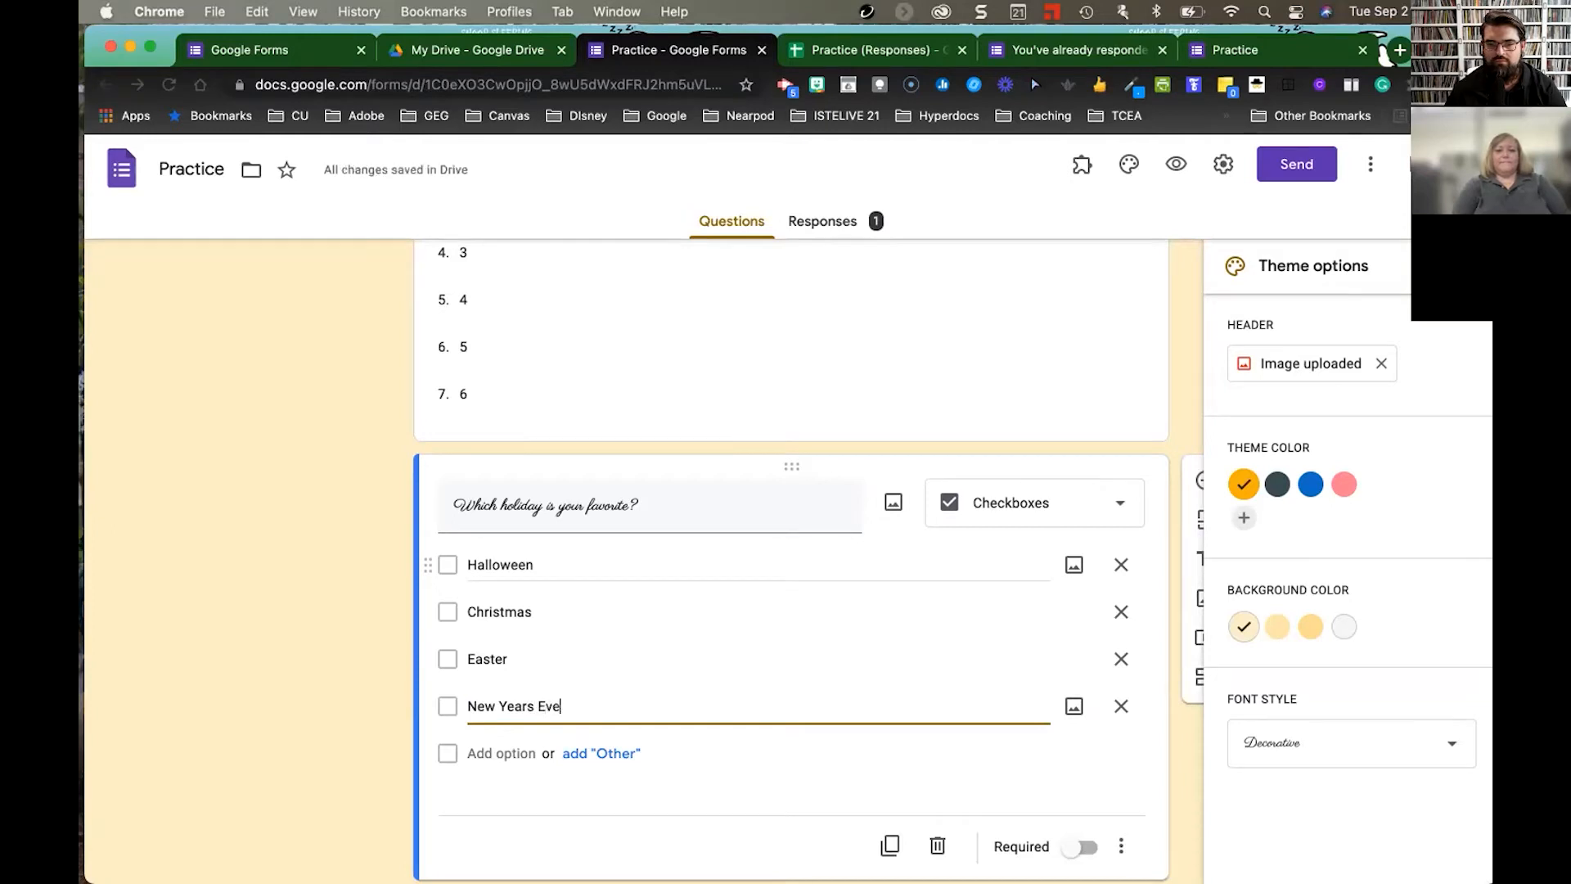
click(1084, 848)
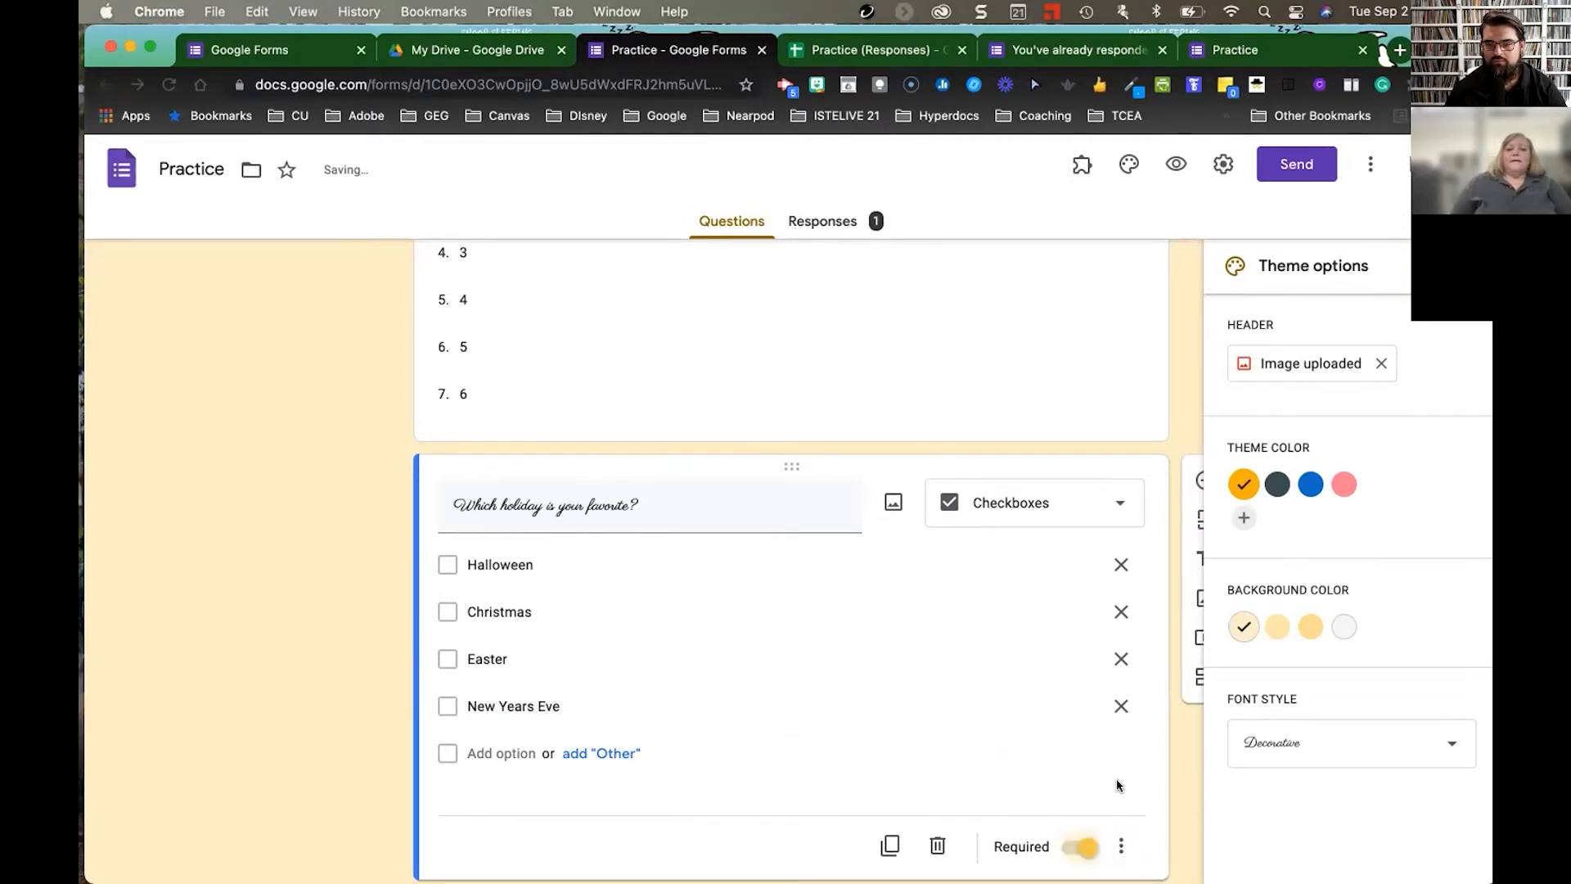
- Give the holiday checkbox question response validation using the 'Select at least' rule
scroll(1110, 773, down, 2)
click(1121, 713)
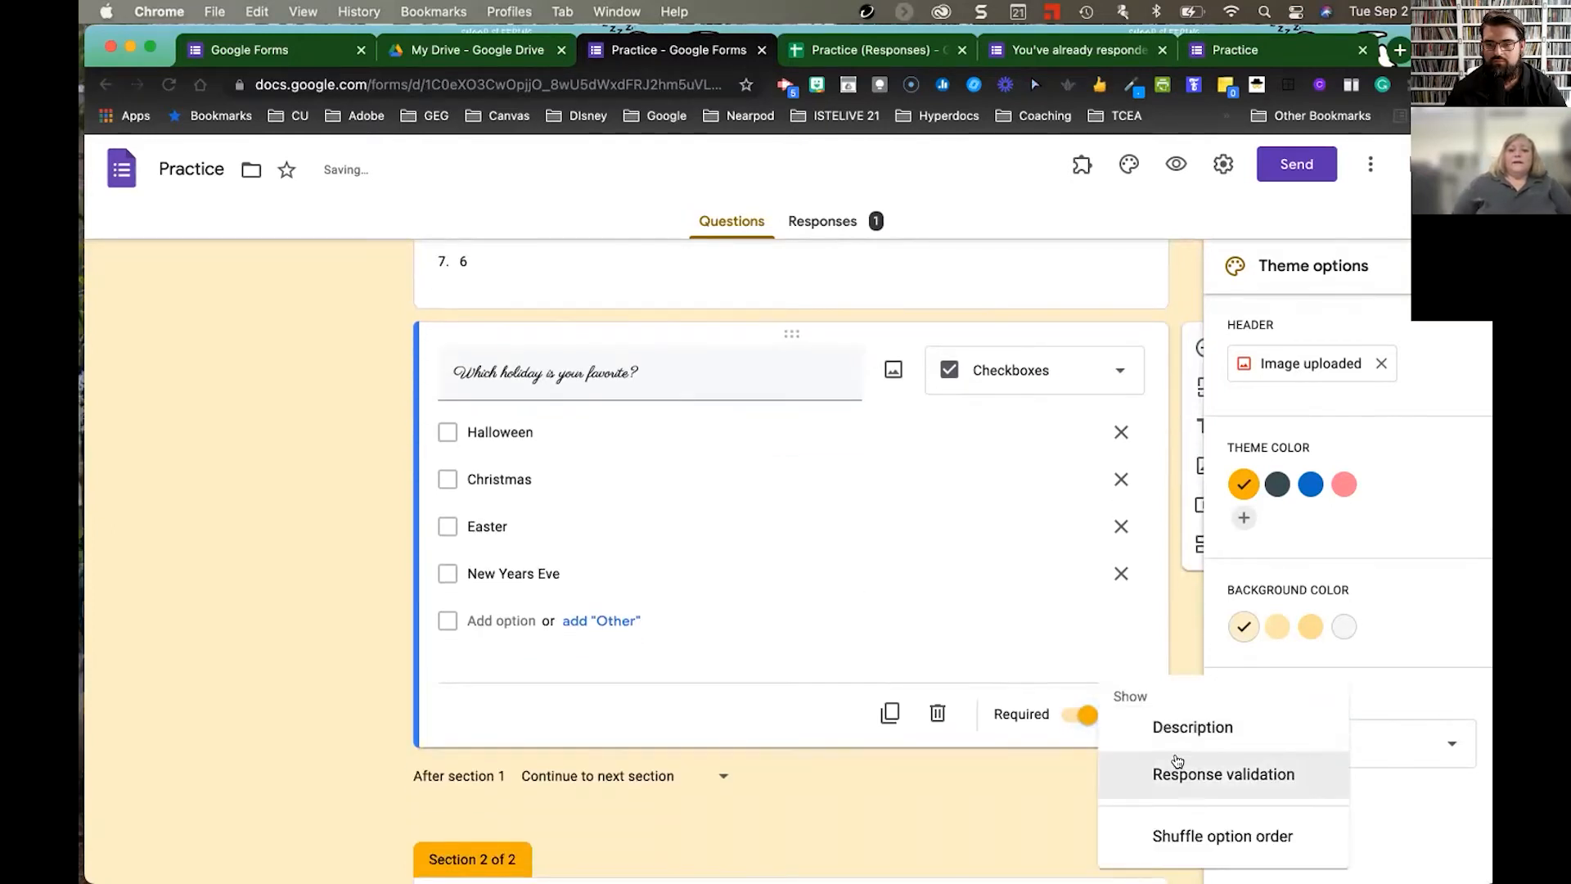
click(1239, 777)
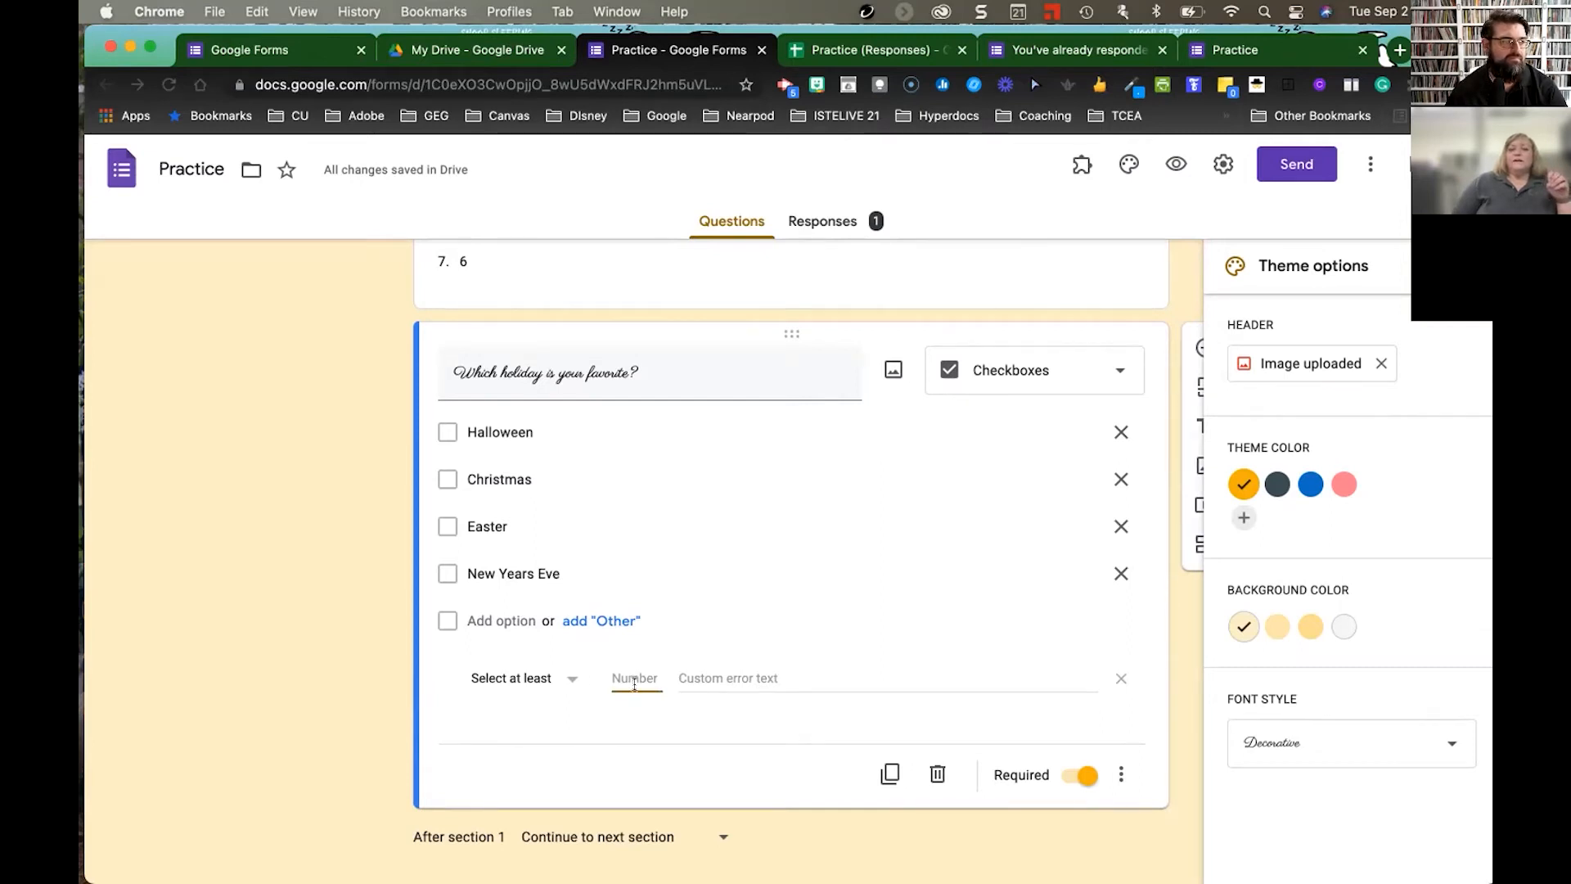
click(570, 681)
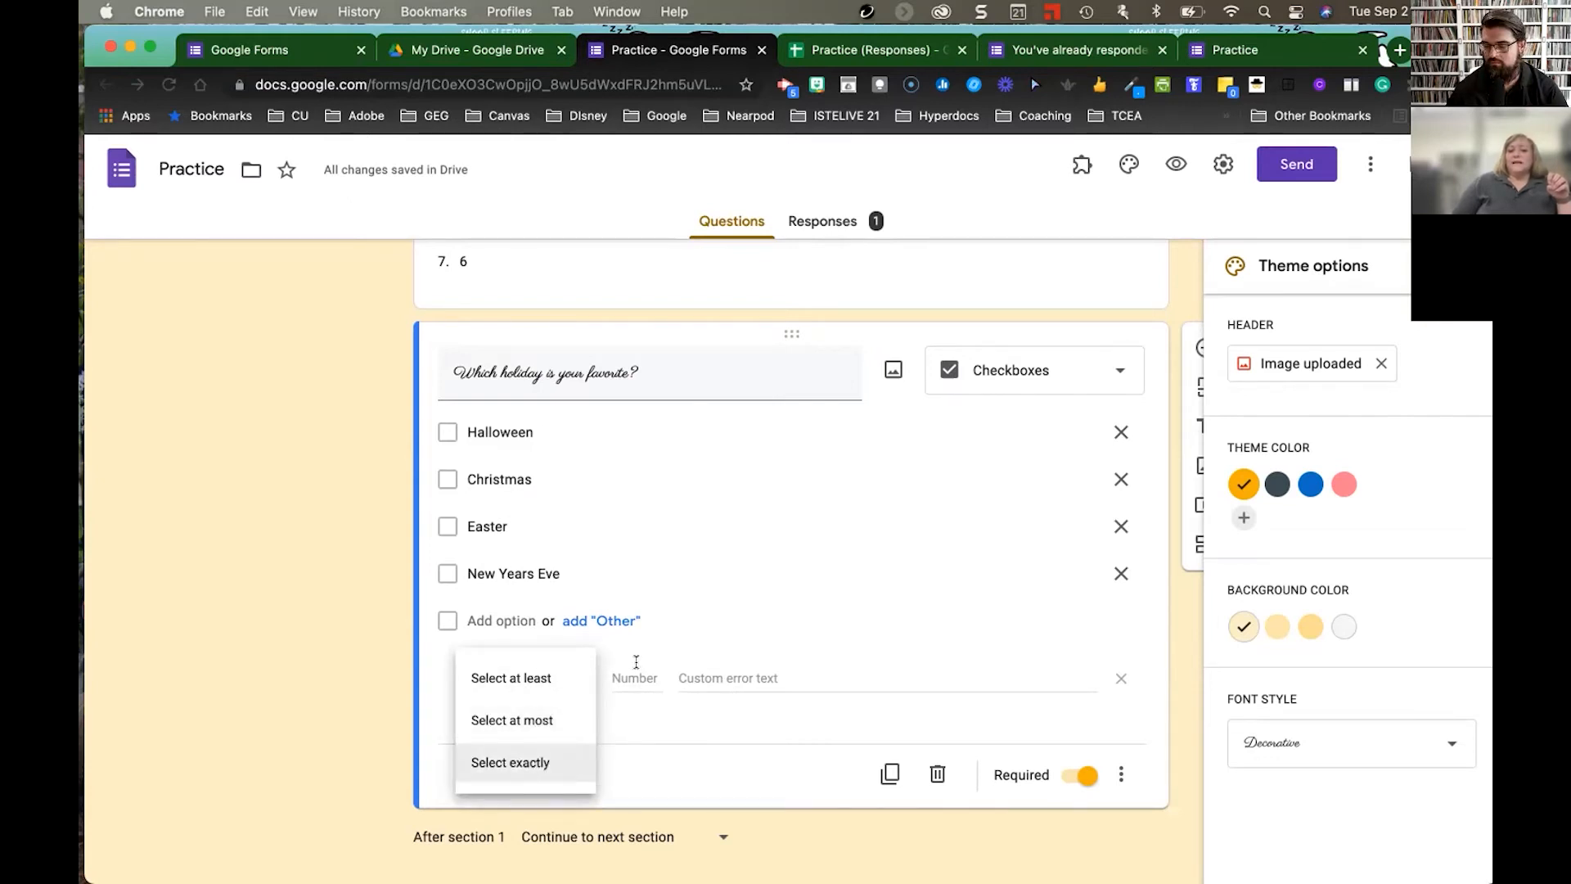
click(704, 676)
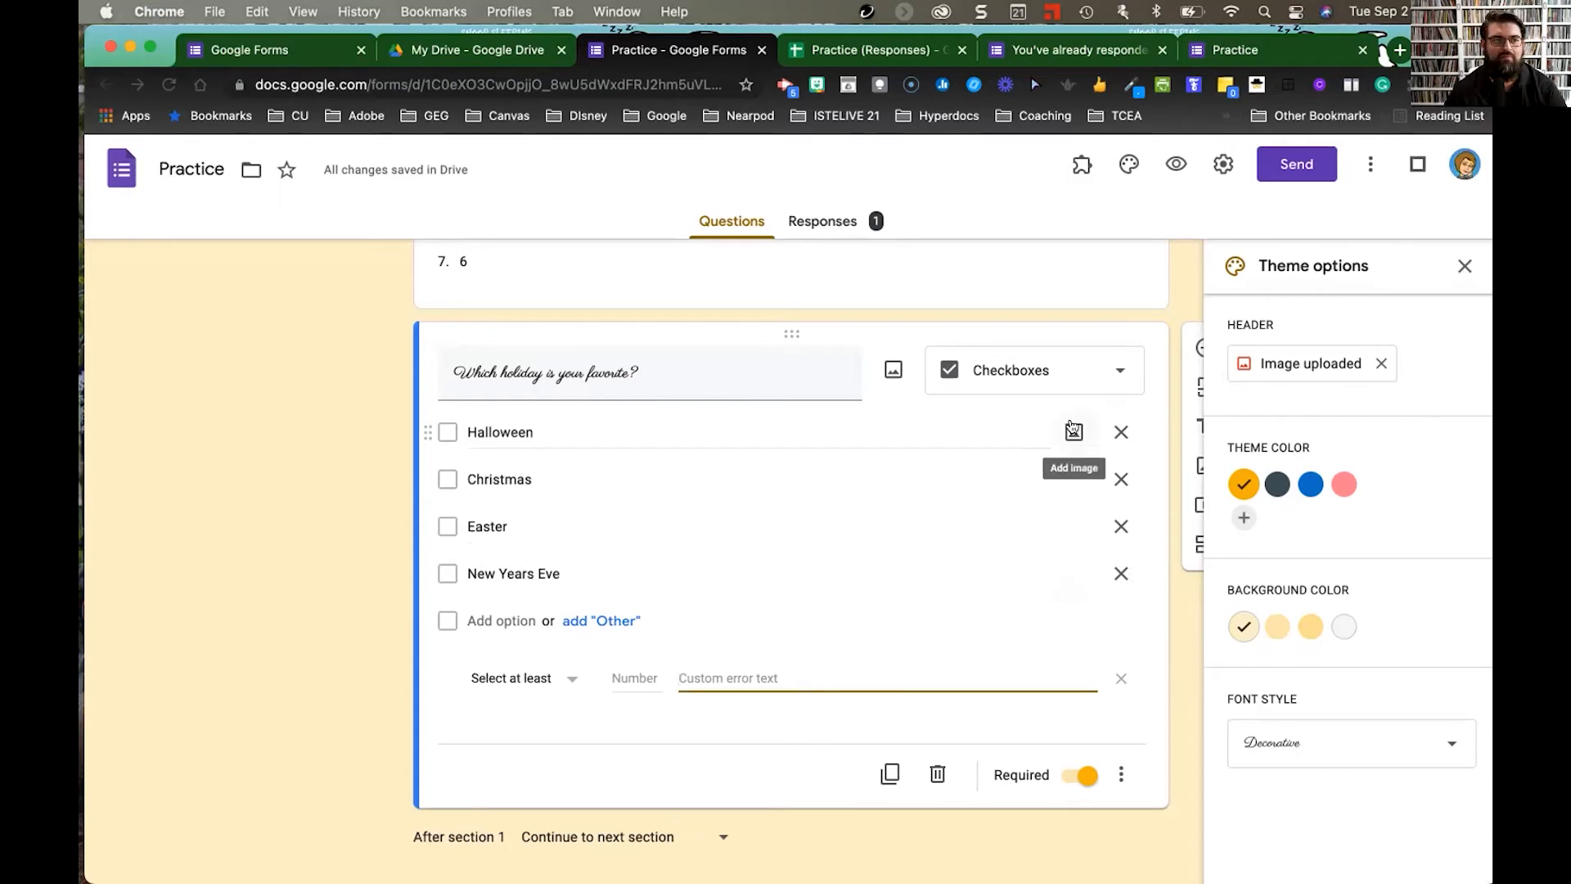
- Insert the first Google Image Search result for 'Halloween' as the Halloween option's picture
click(1072, 431)
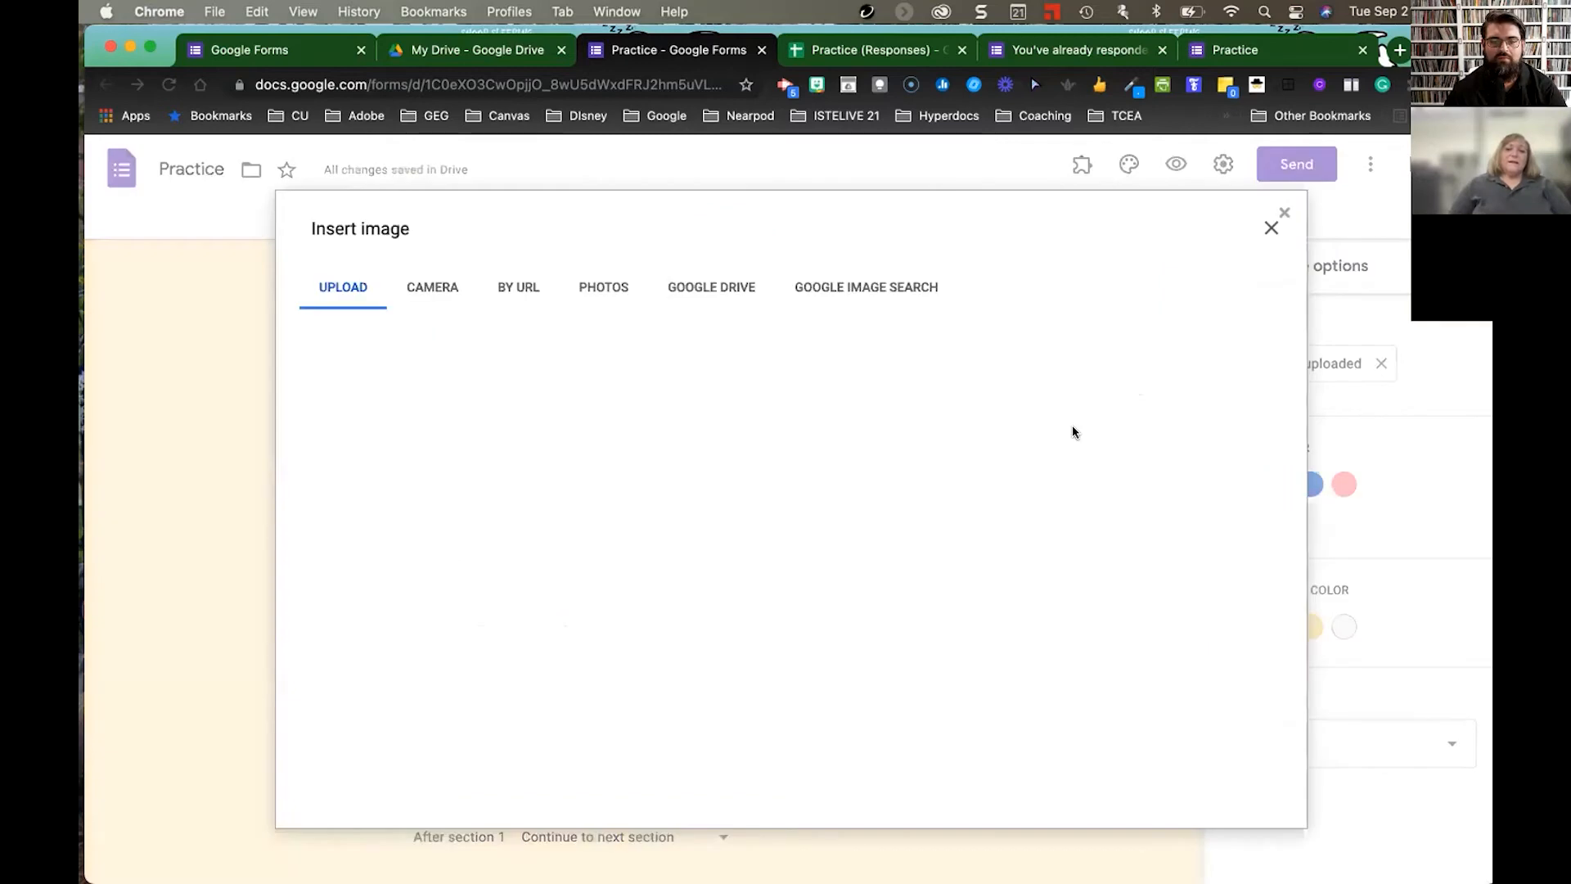
click(853, 287)
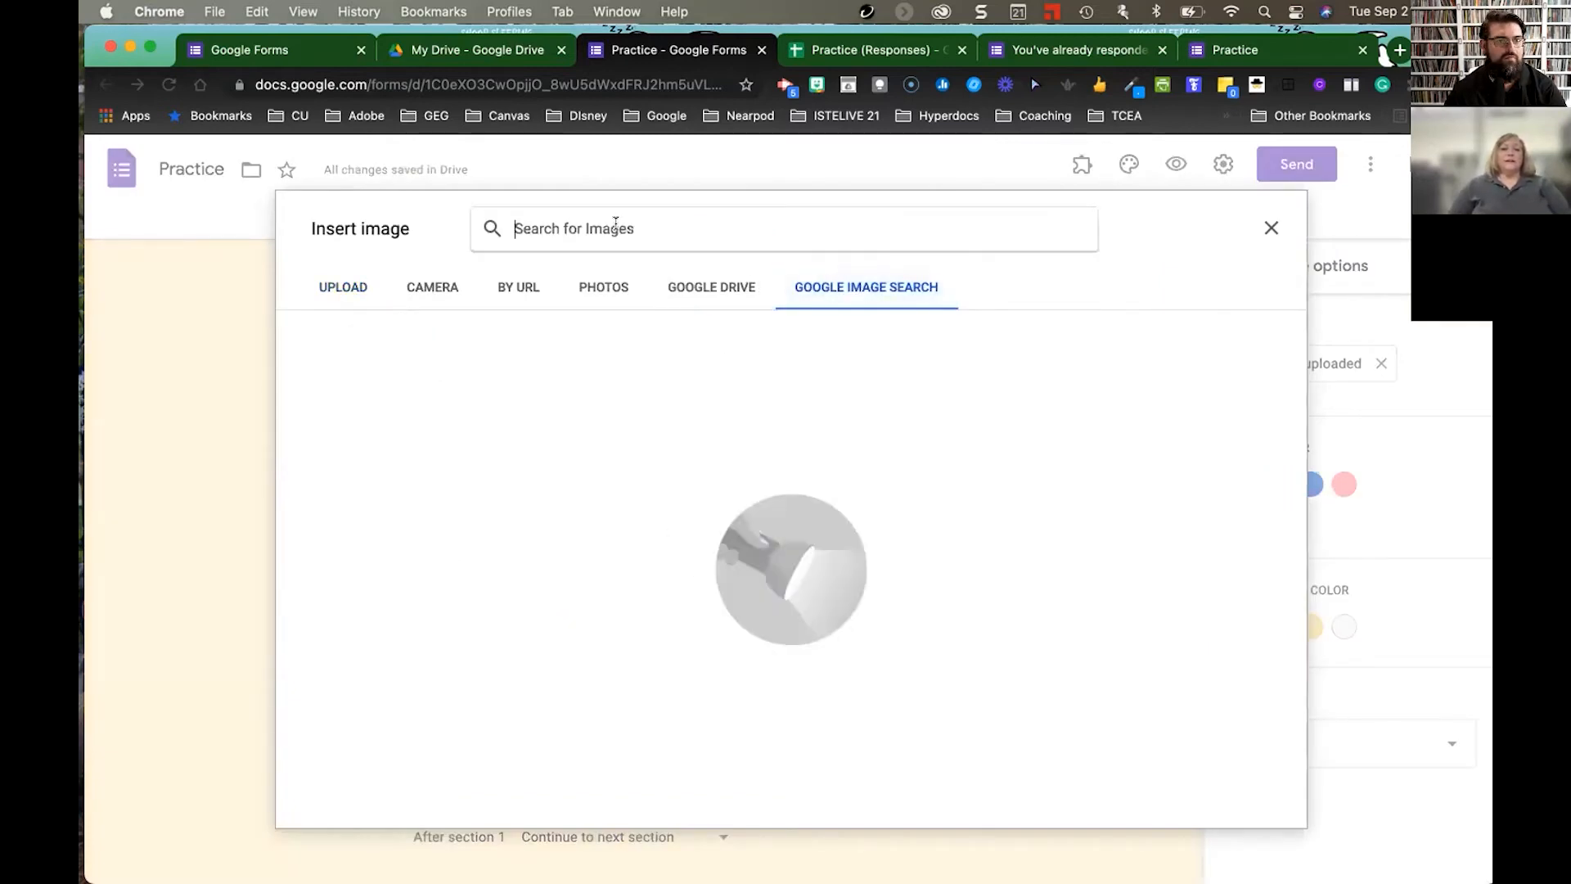
text(Hallow)
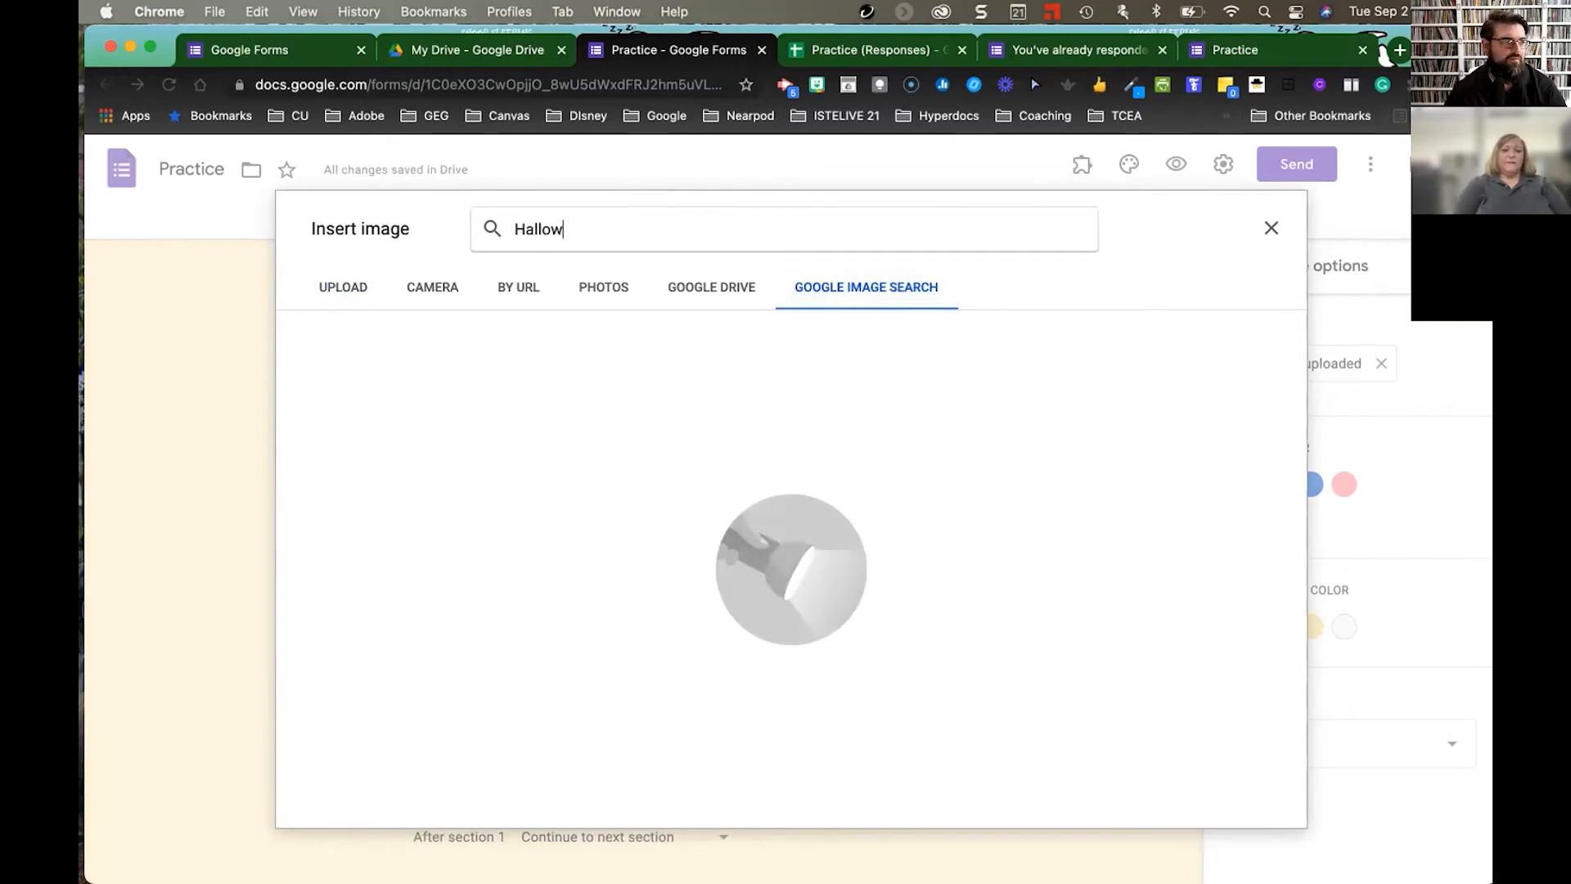
text(een)
key(Return)
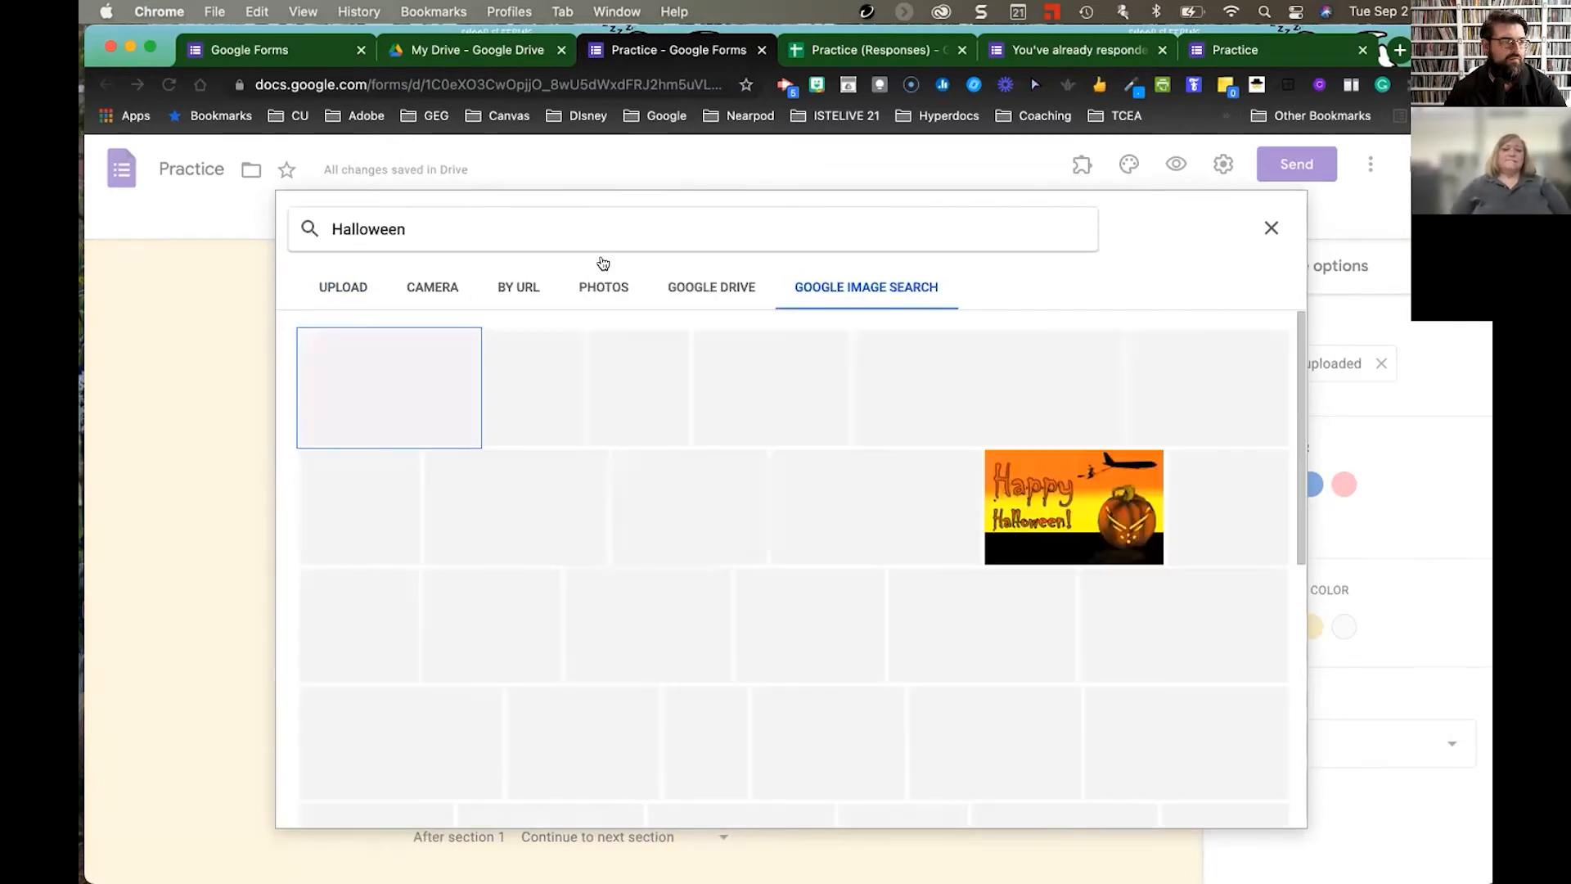
click(363, 385)
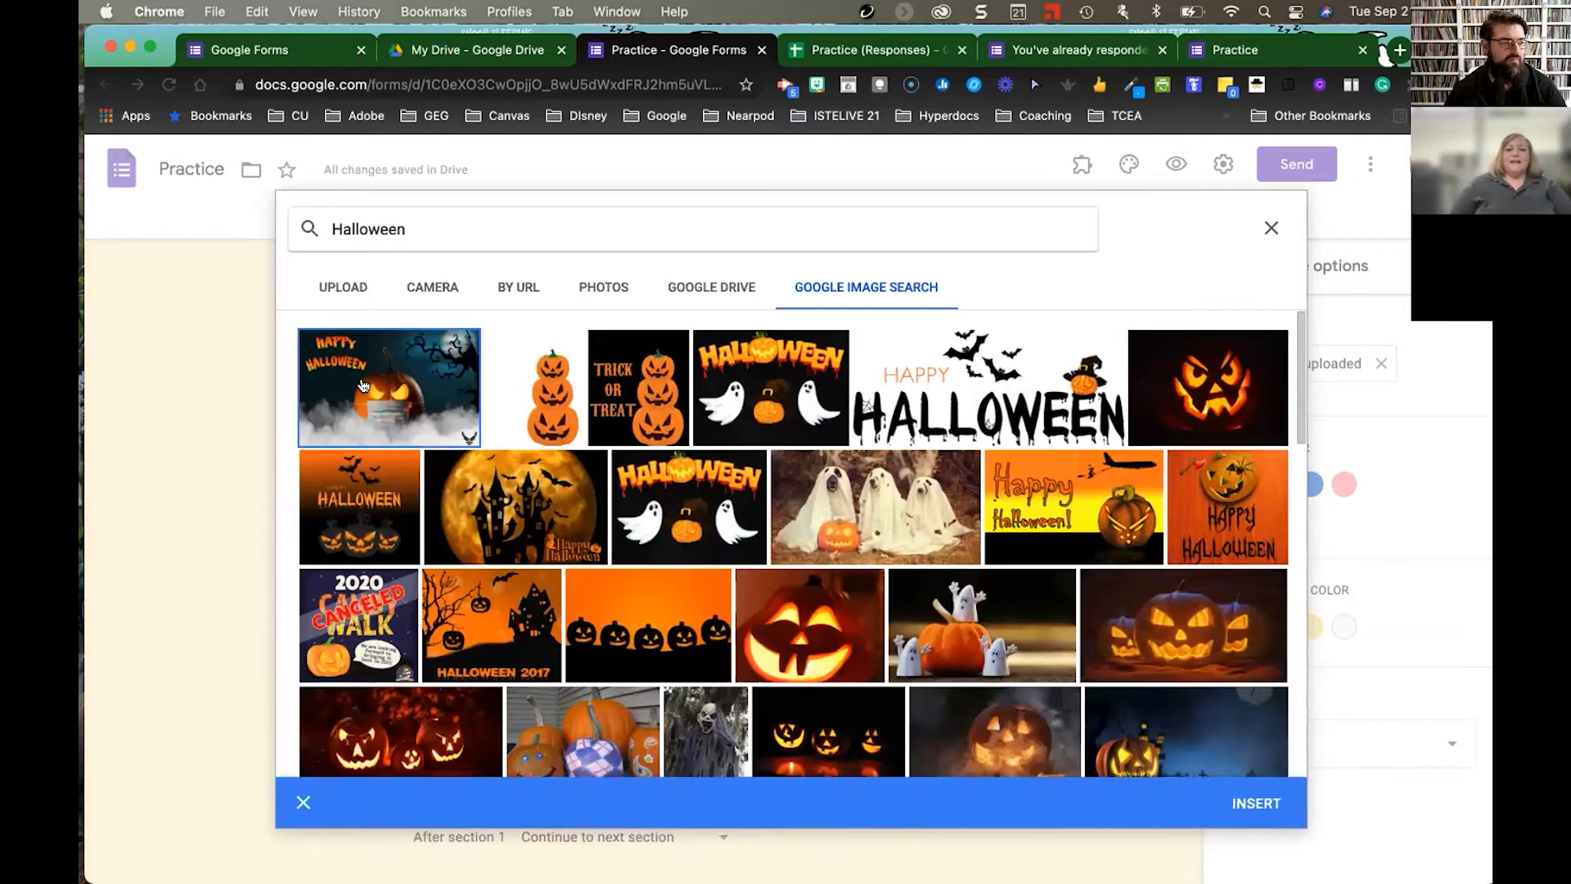
click(1257, 804)
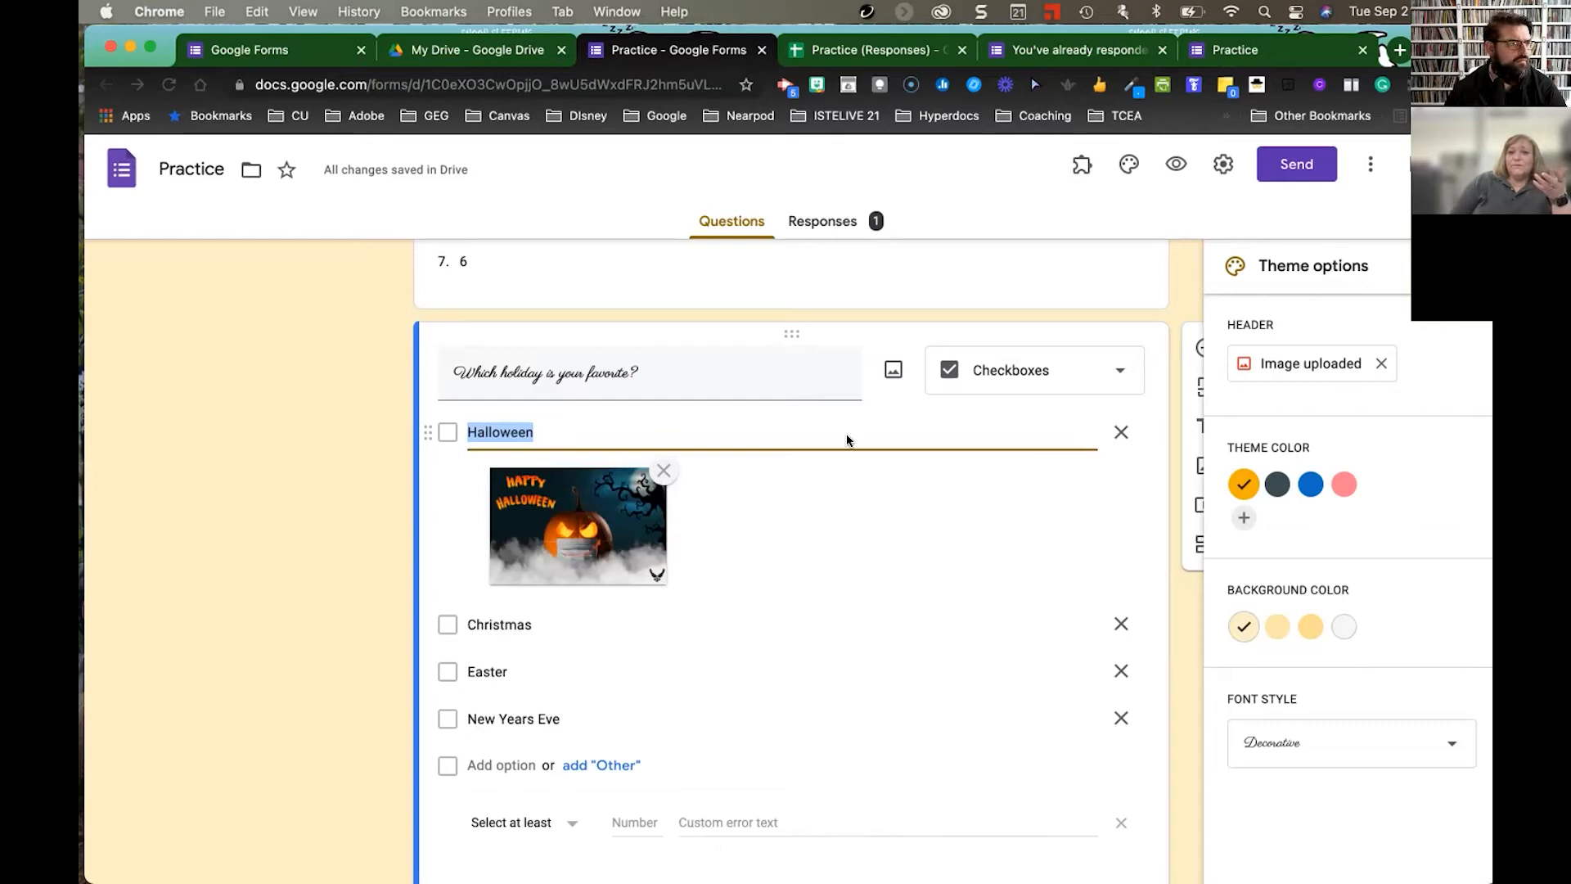
- Preview the form and its previous-response summary, then return to the Practice form editor
click(1178, 164)
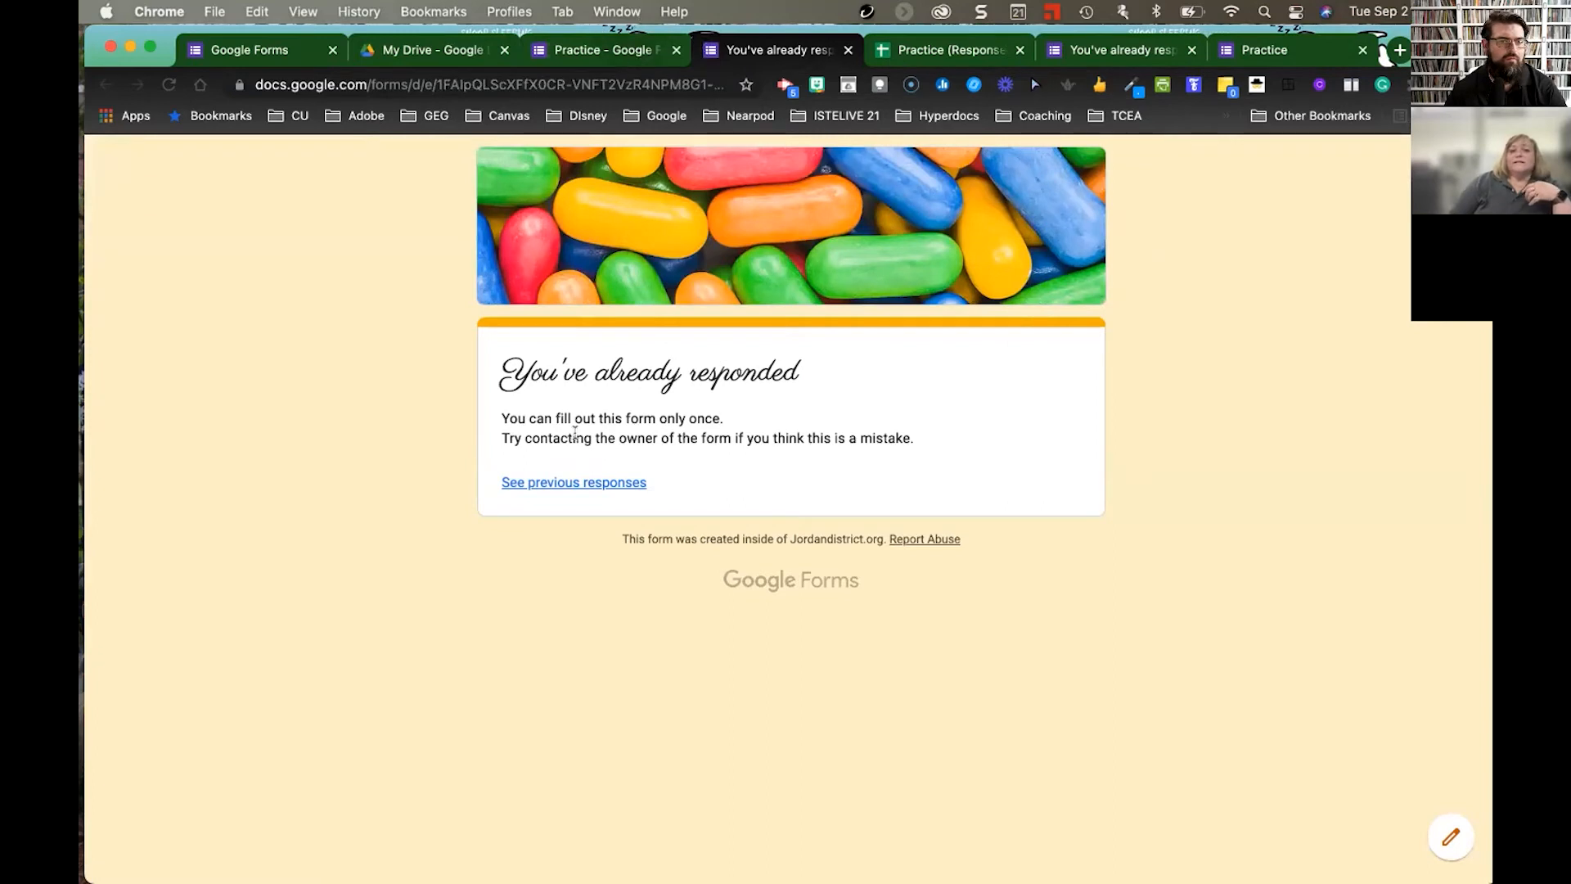
click(570, 484)
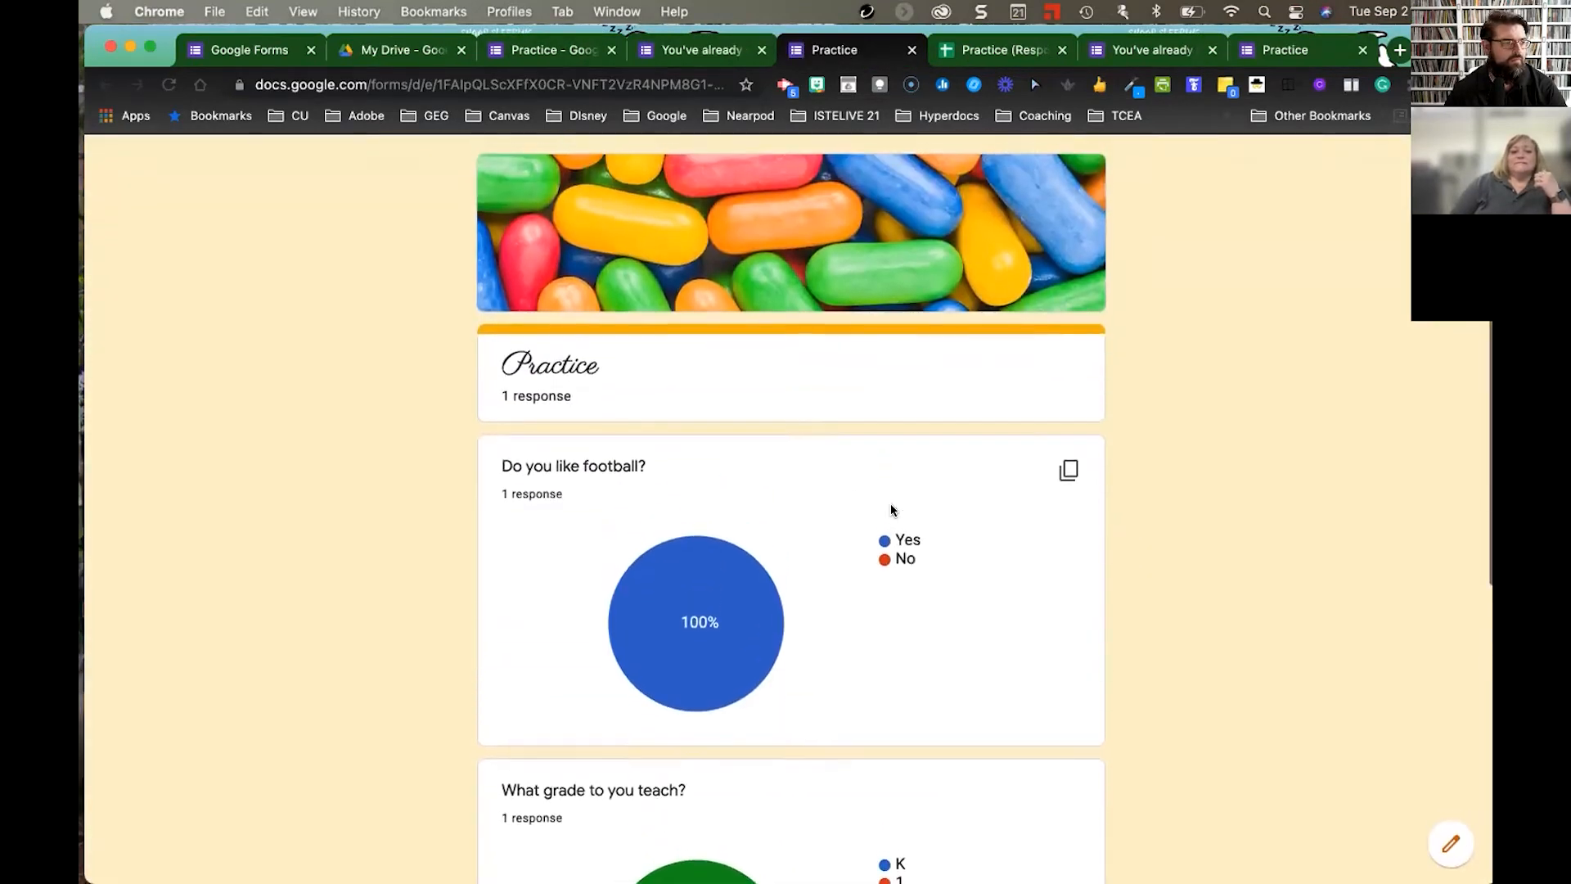
click(682, 41)
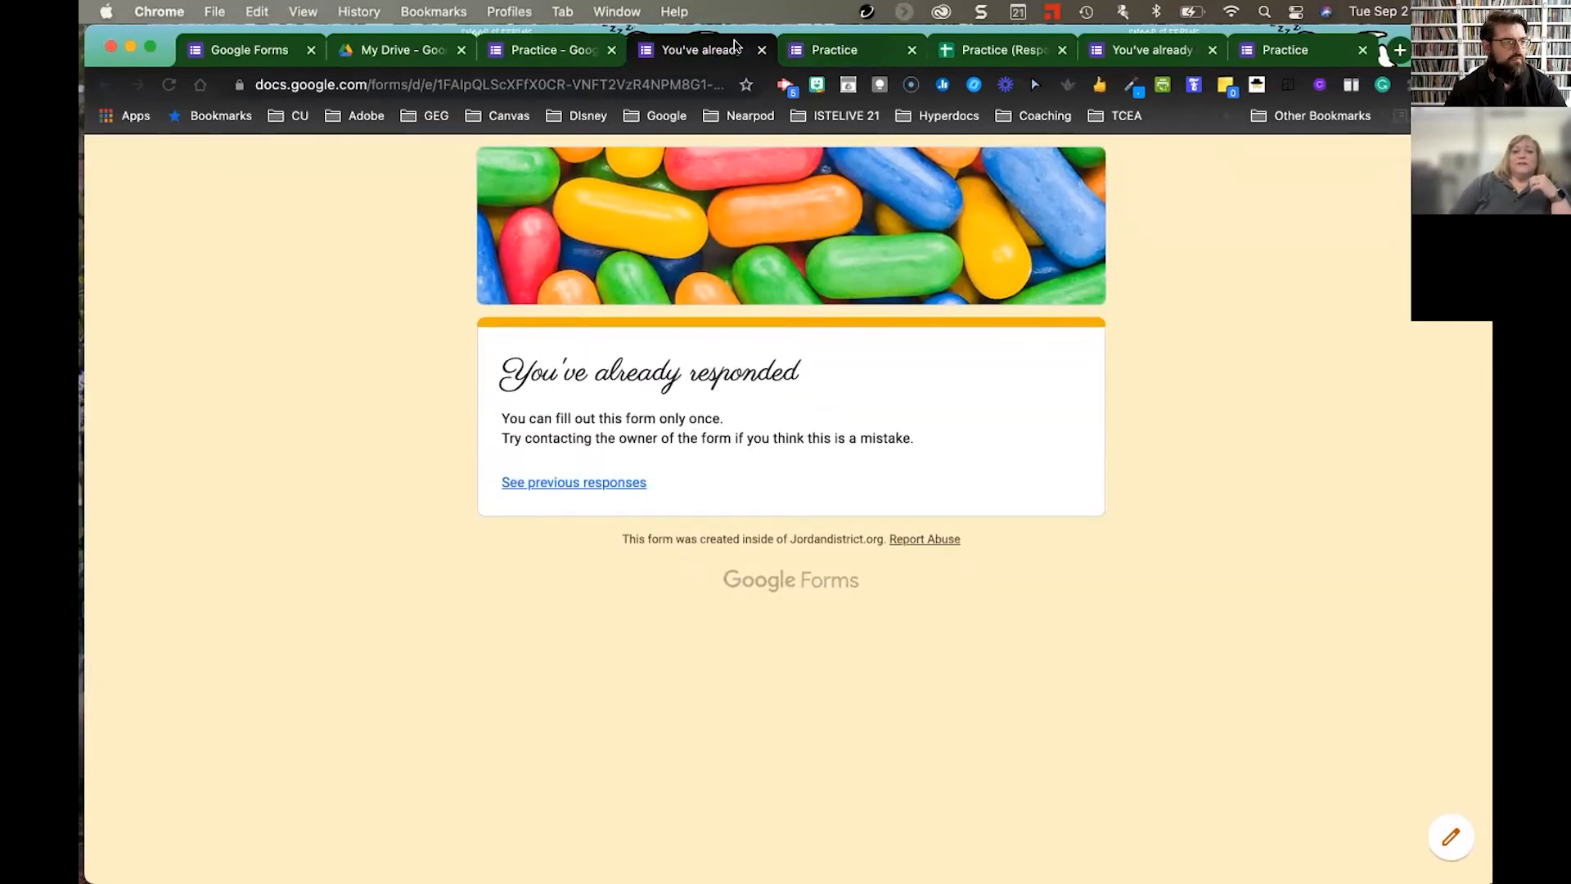
click(571, 49)
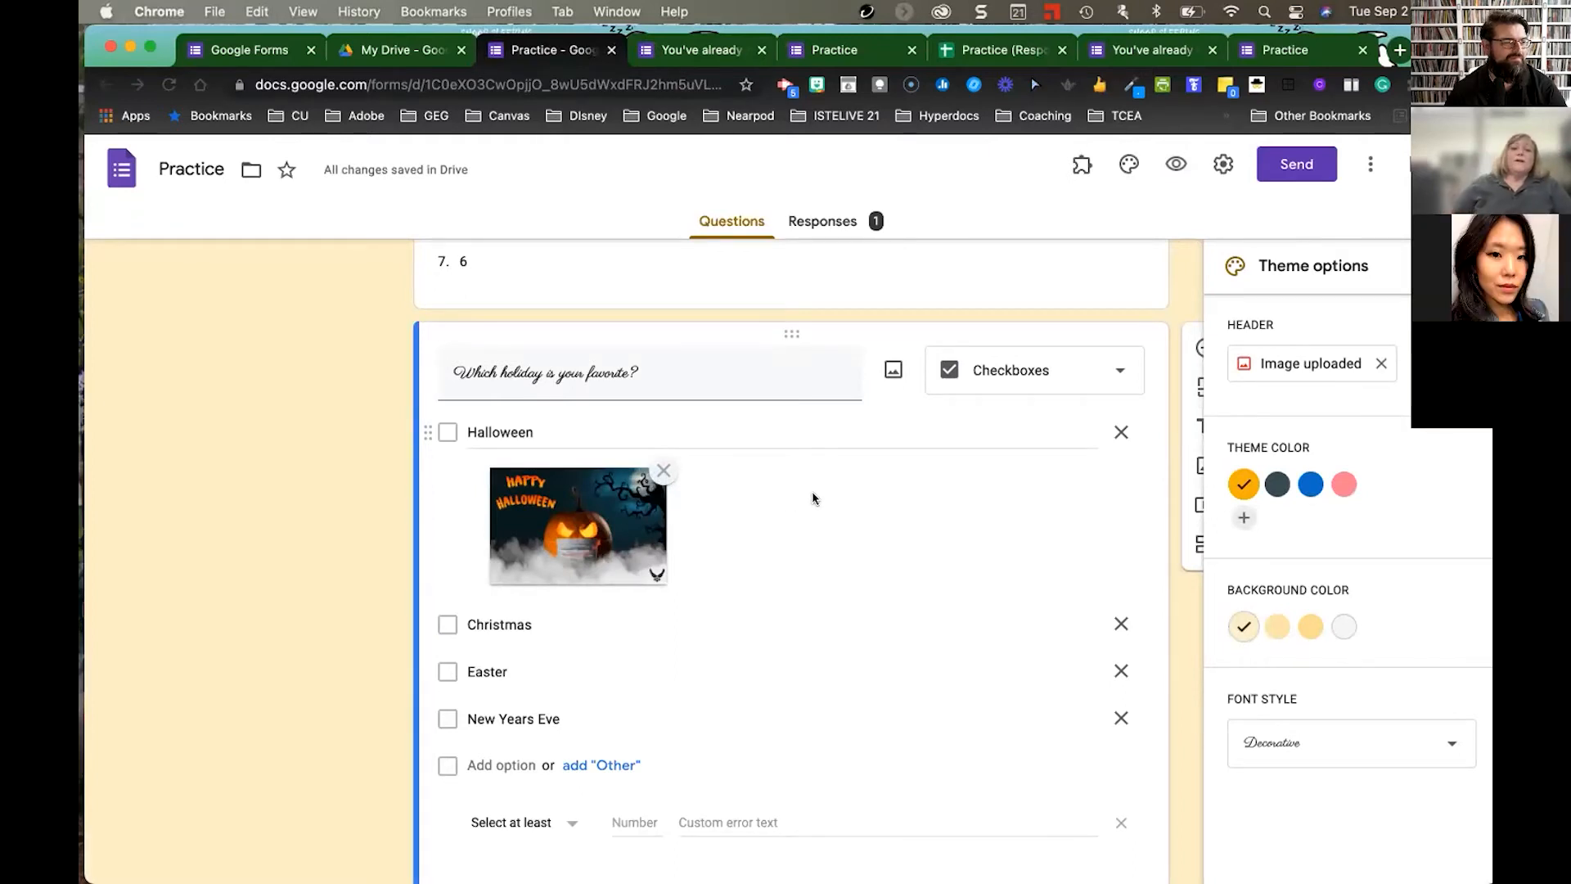
- Scroll through the Practice form and close the Theme options panel
scroll(815, 497, up, 1)
scroll(813, 495, up, 1)
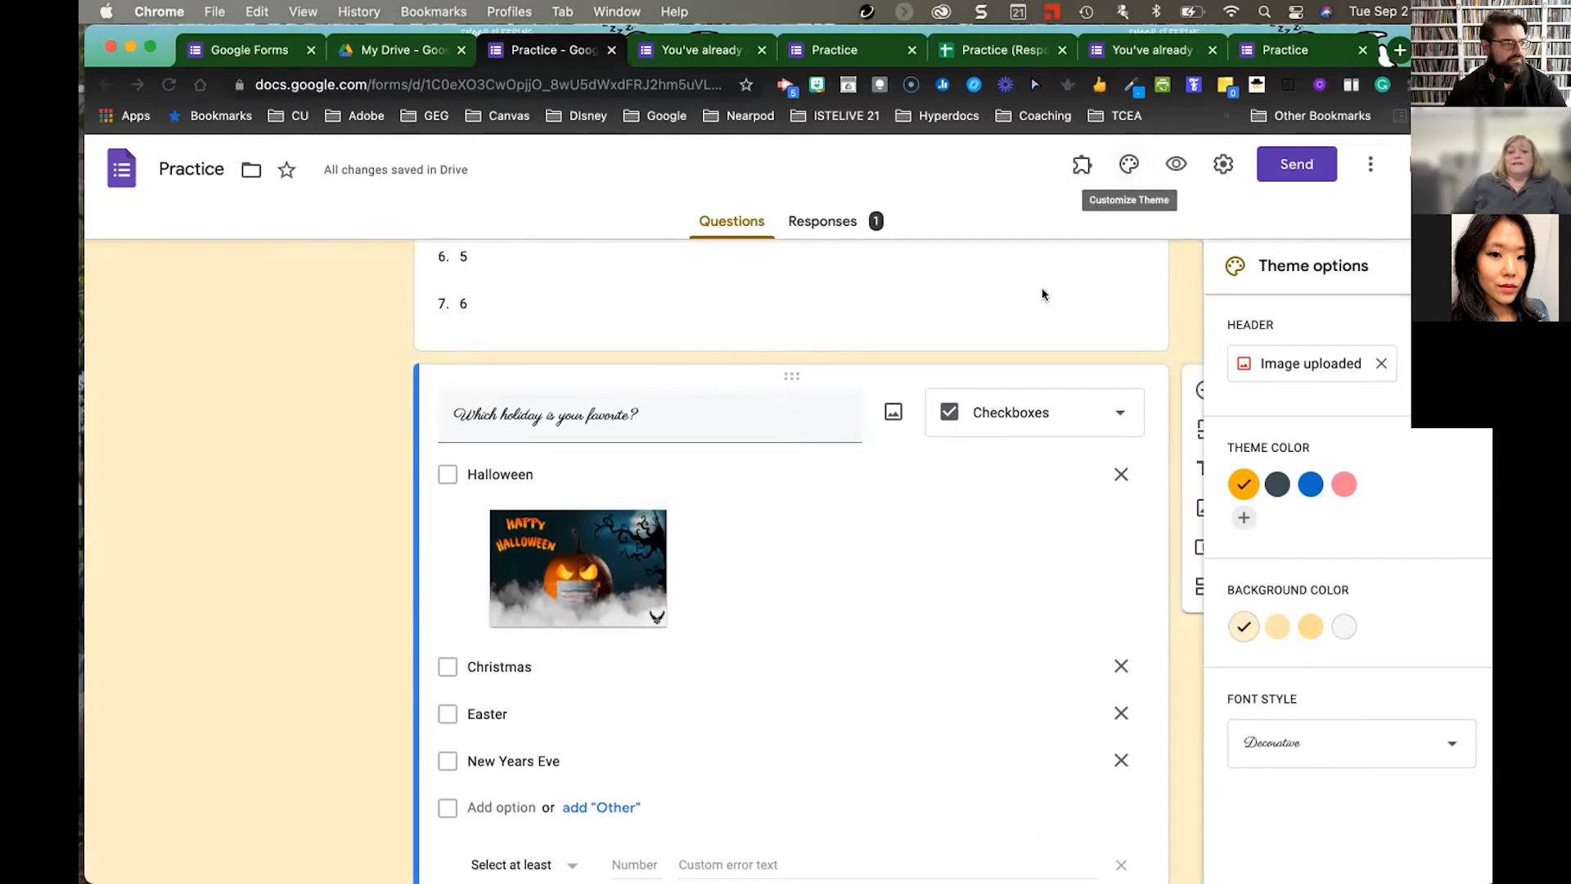
scroll(1042, 294, down, 5)
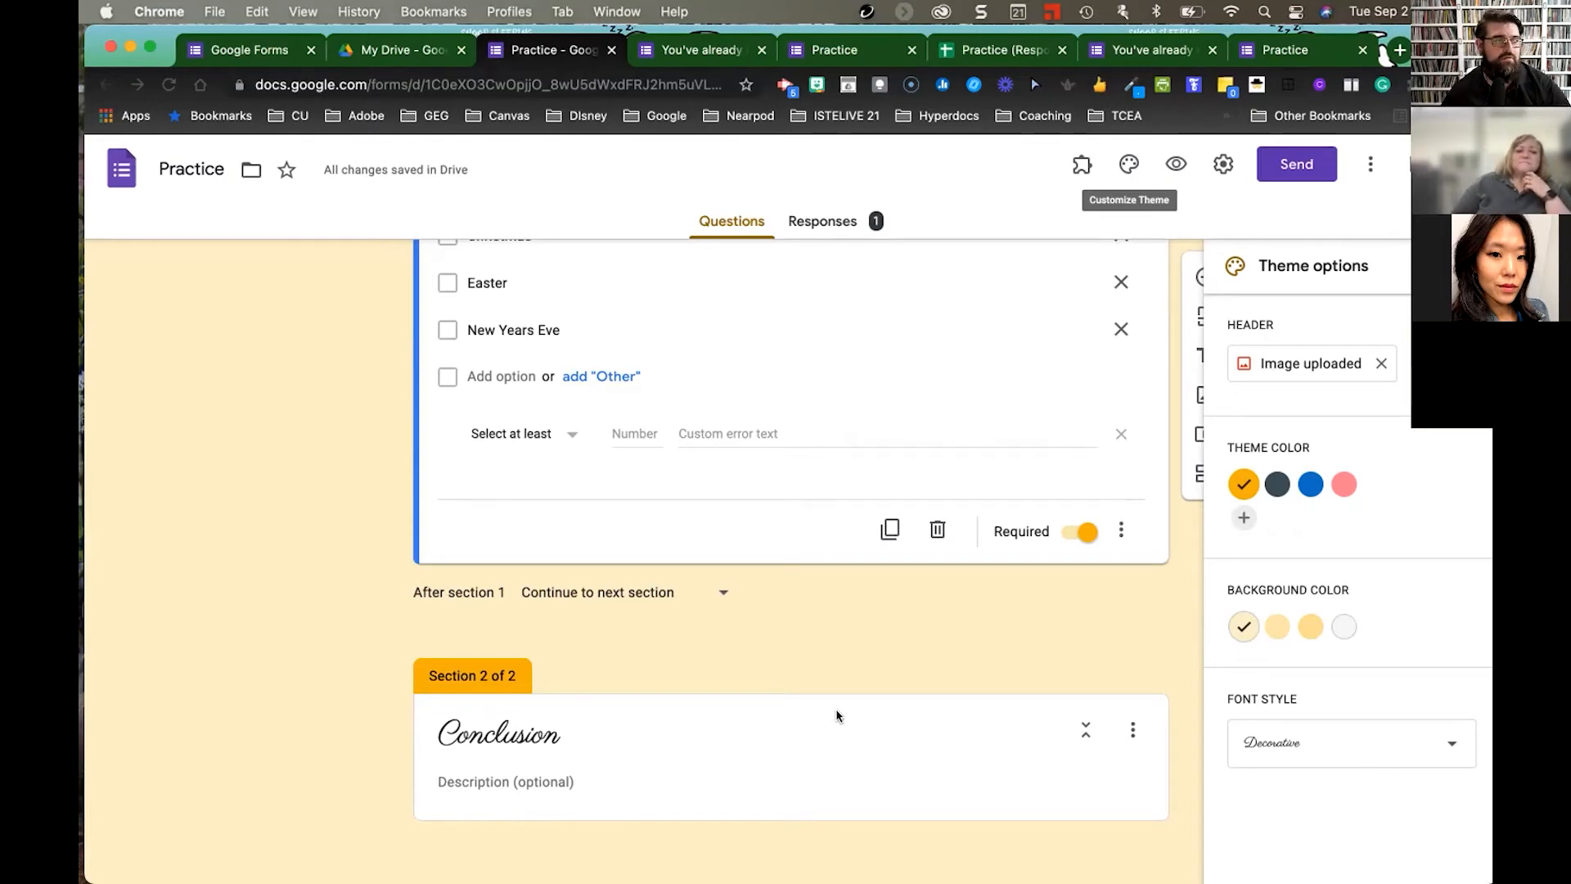
scroll(837, 715, up, 4)
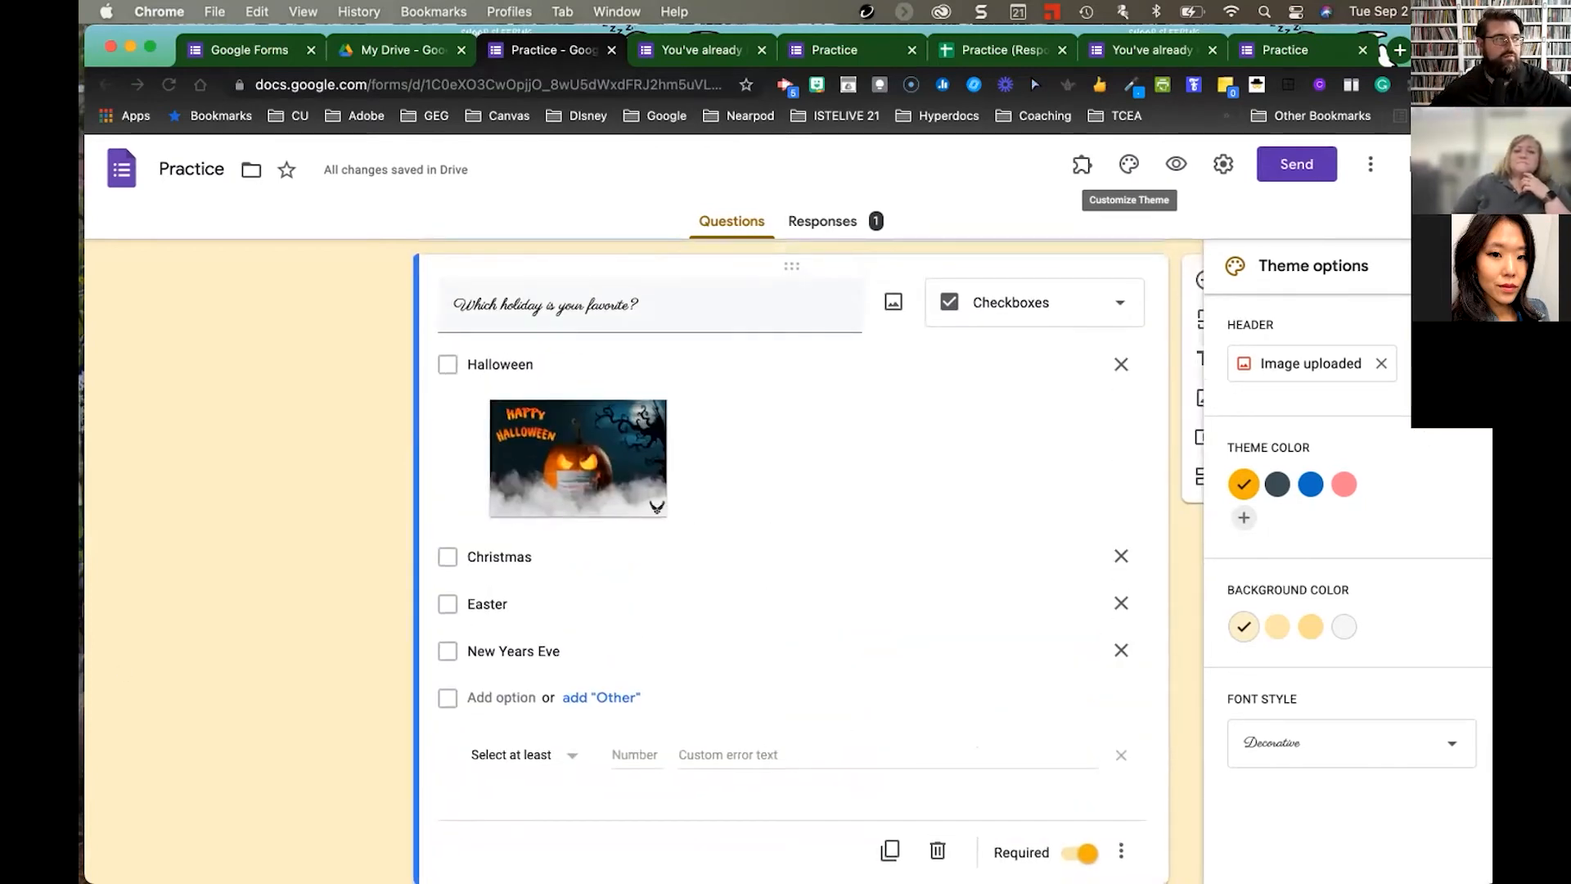
click(1129, 163)
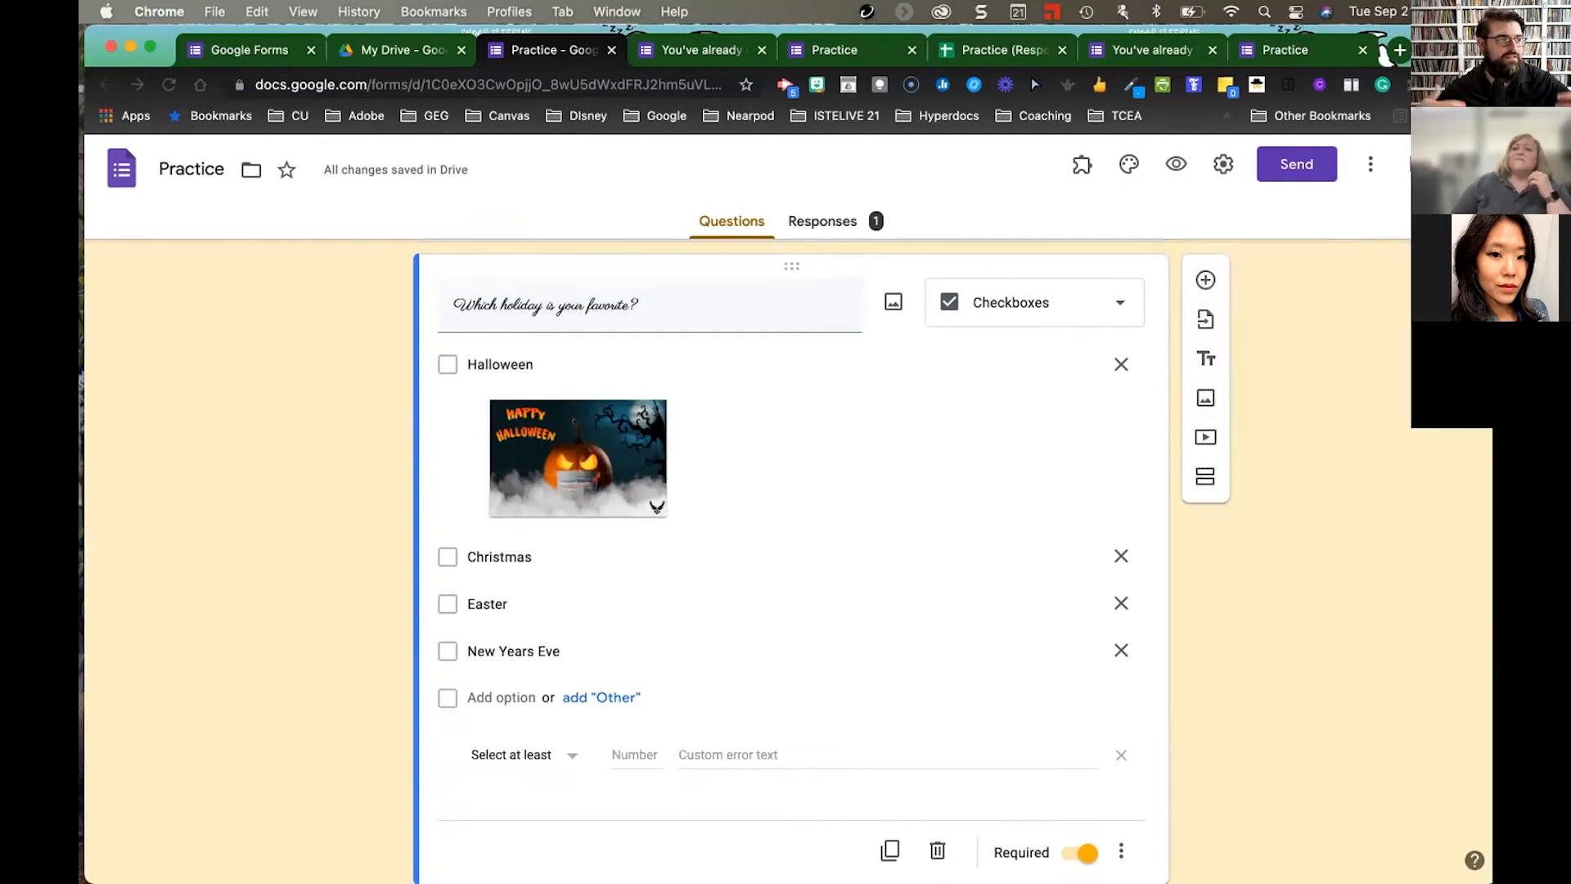
- Scroll through the Practice form, then drag 'The Hat by Jan Brett' quiz window over it
scroll(791, 561, down, 1)
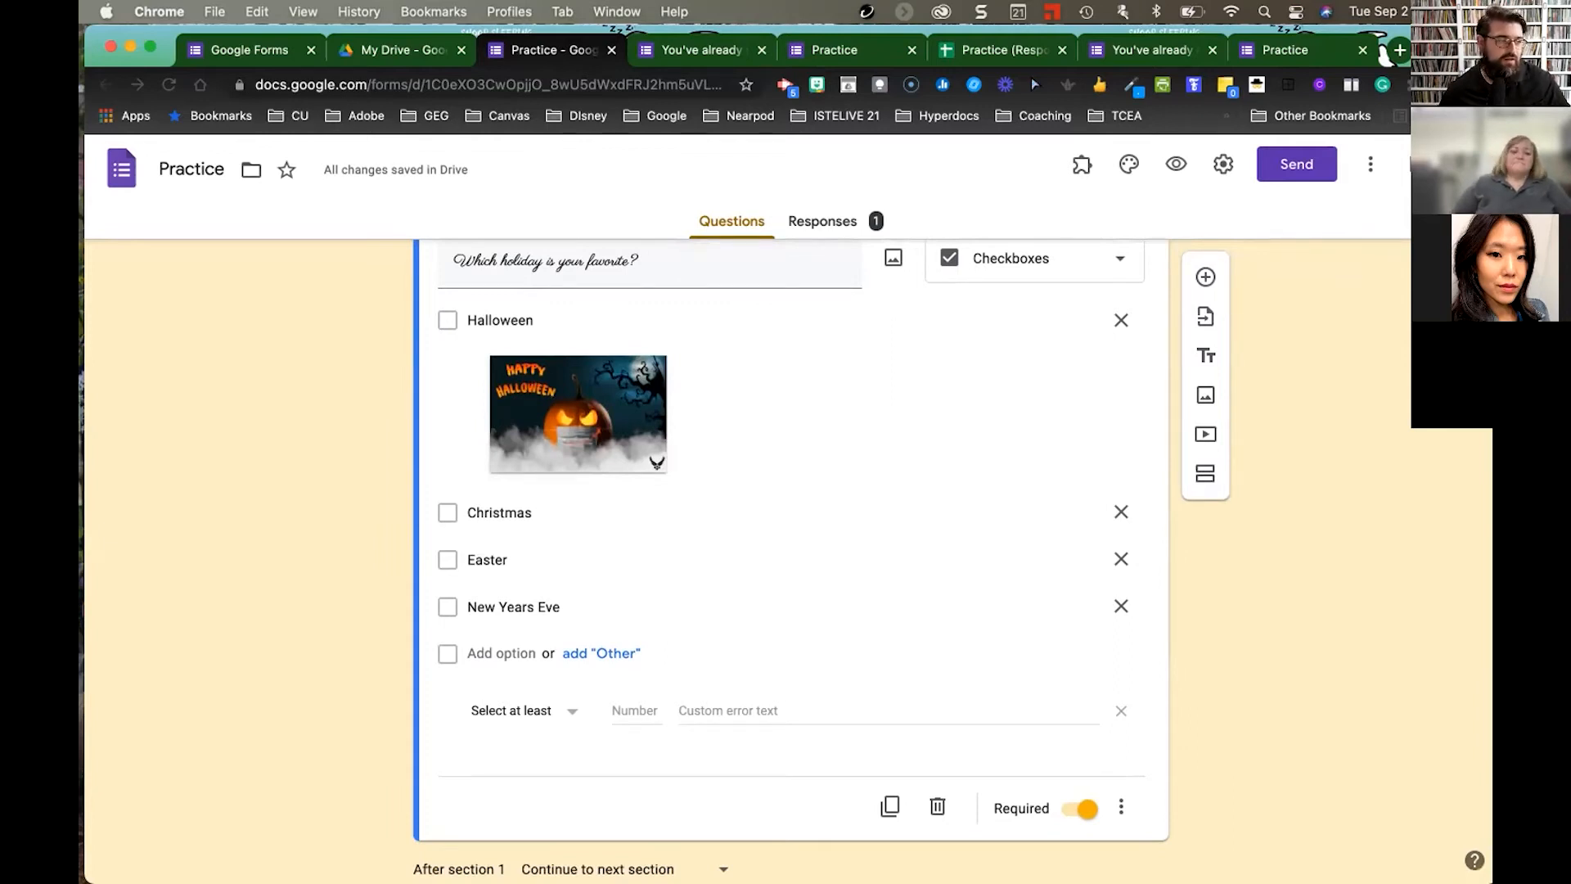
scroll(1407, 417, up, 10)
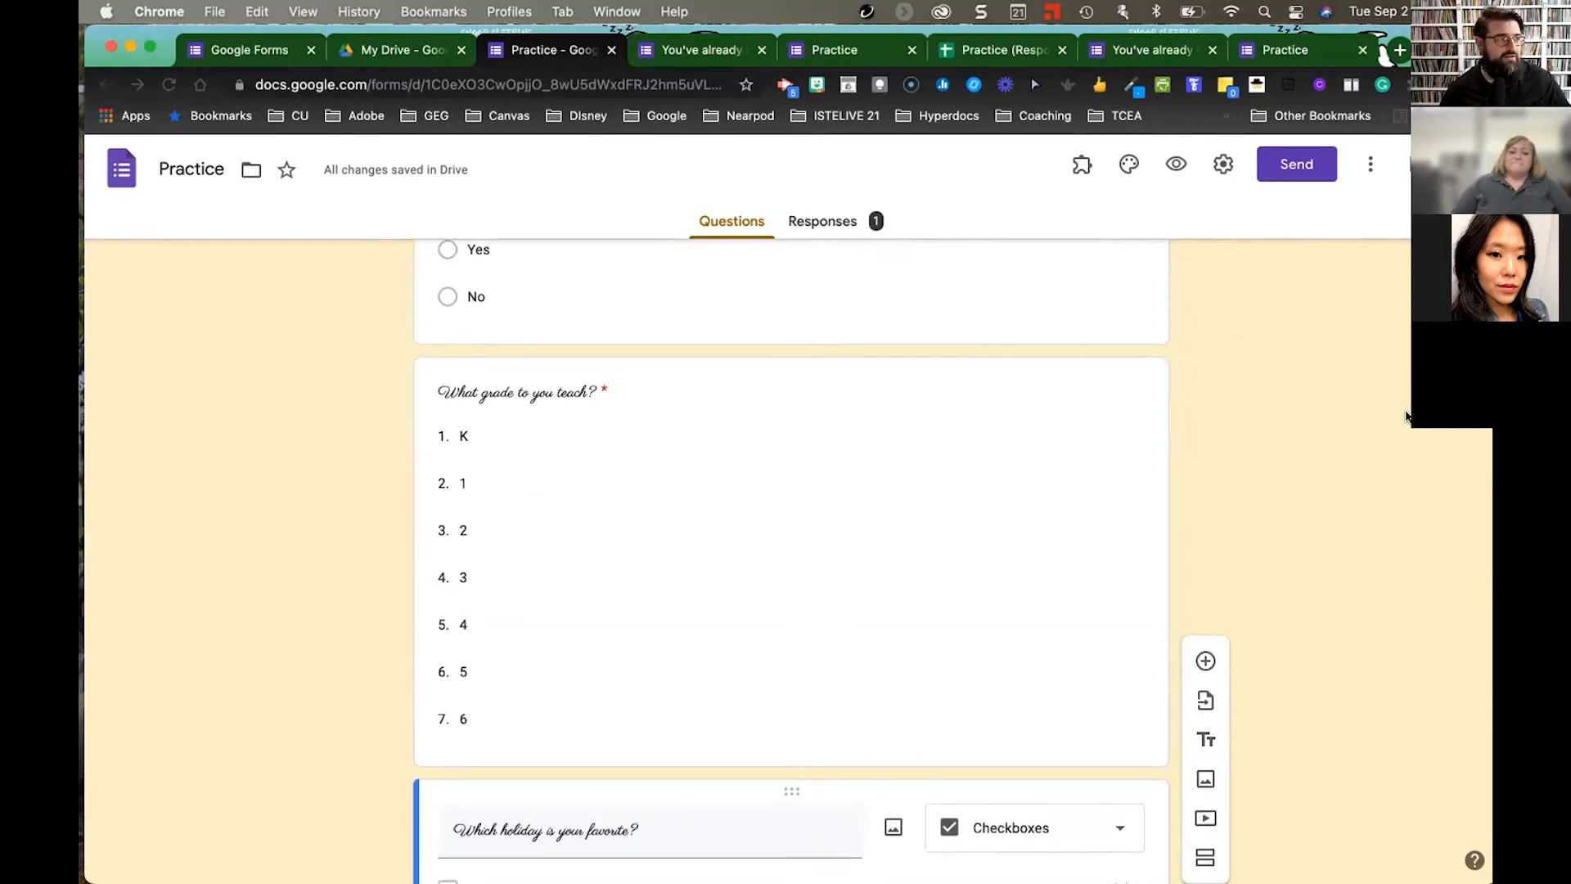
scroll(1406, 417, up, 5)
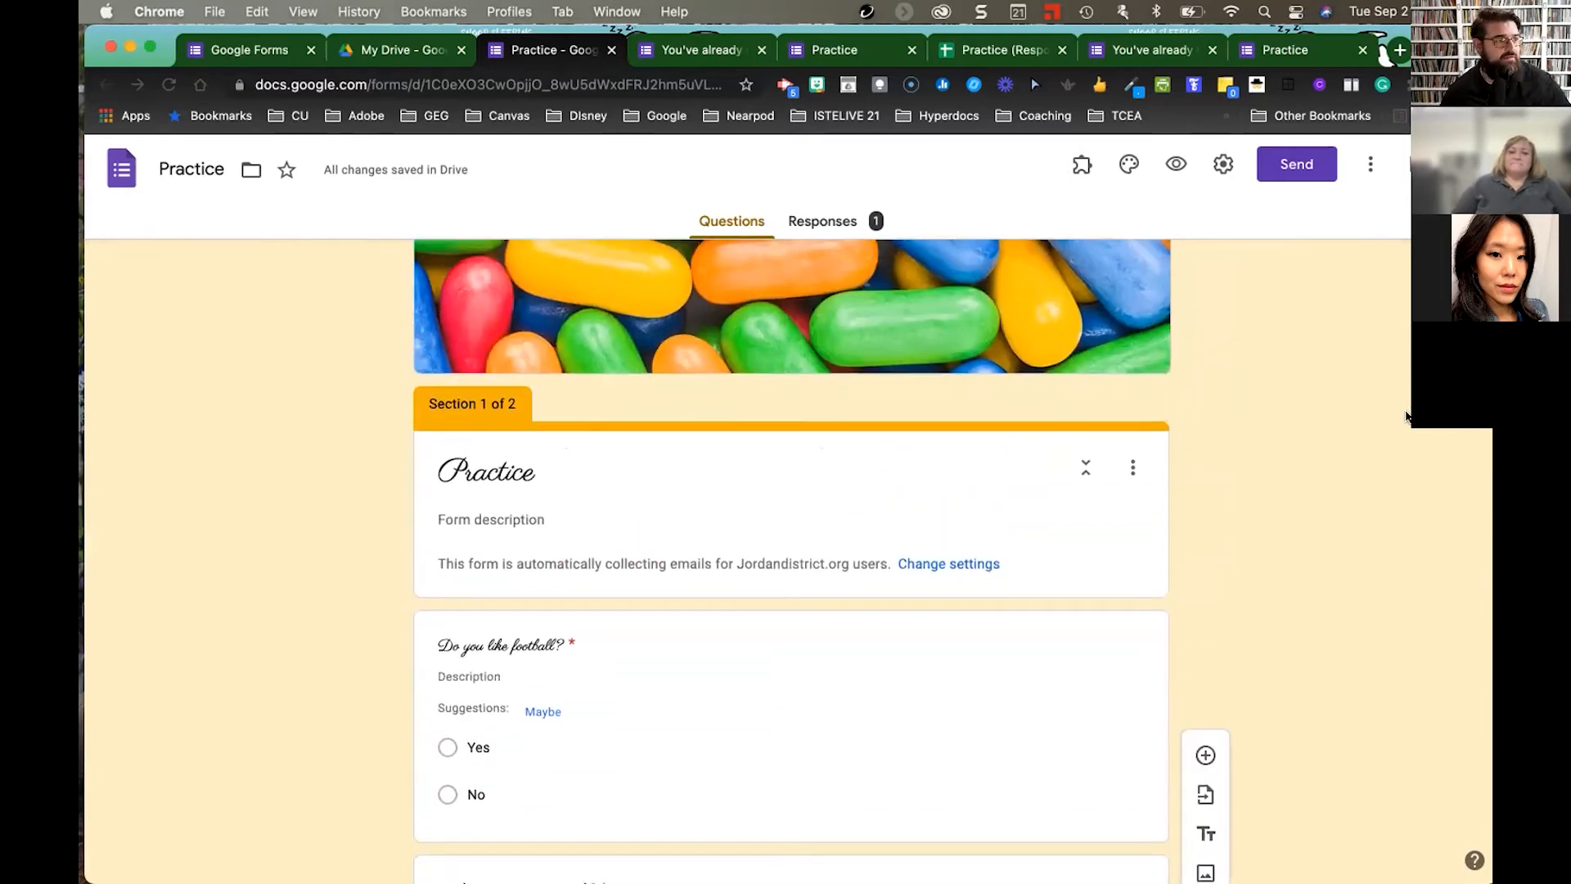
scroll(1407, 417, down, 5)
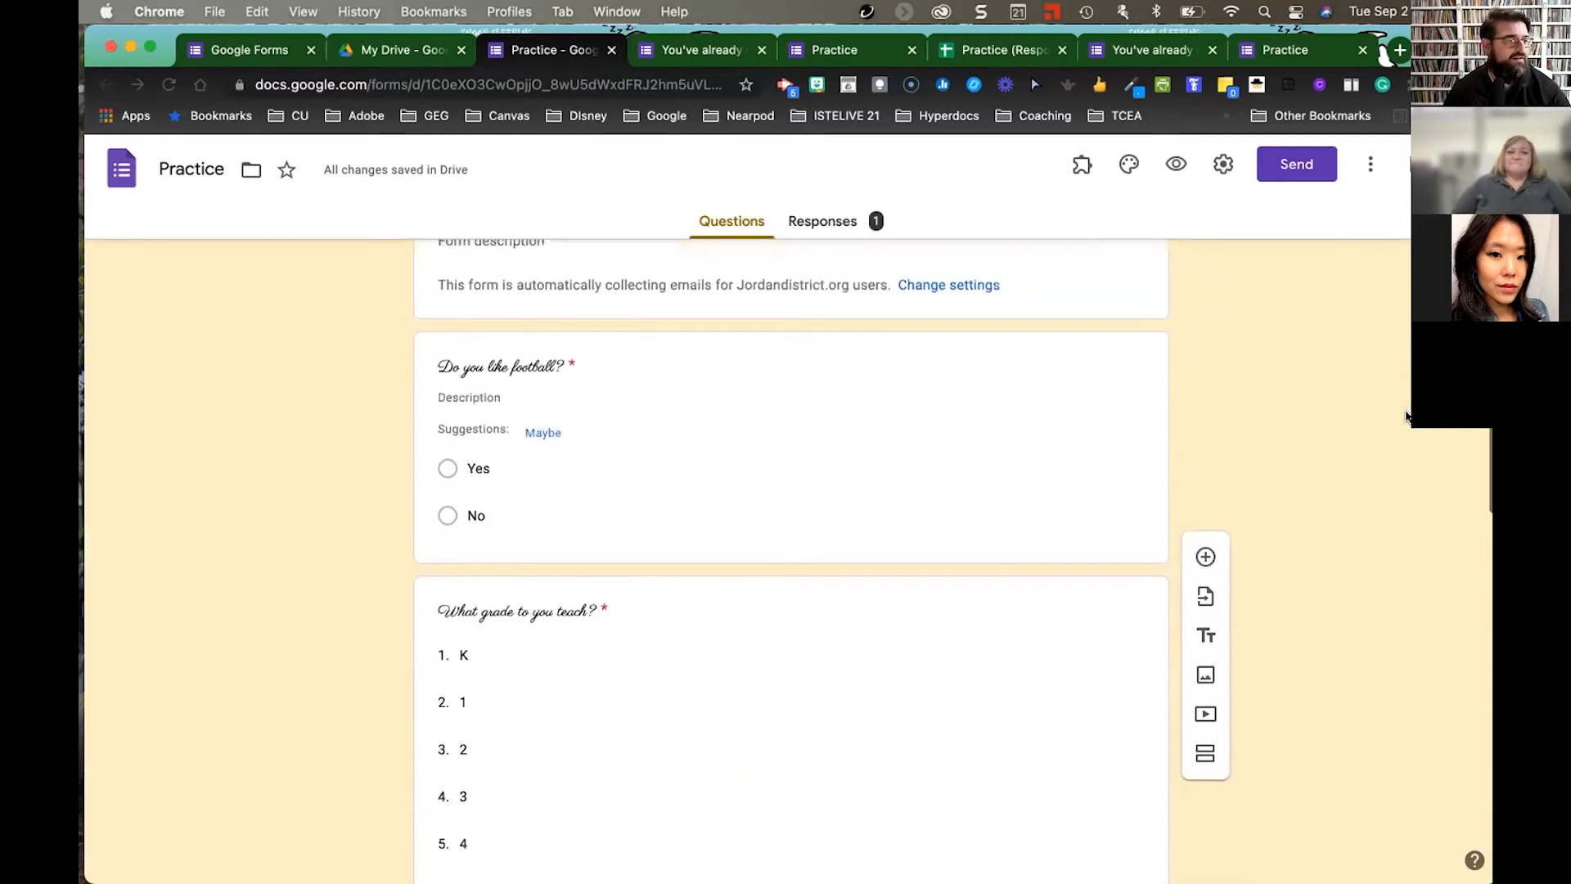
scroll(1407, 417, down, 5)
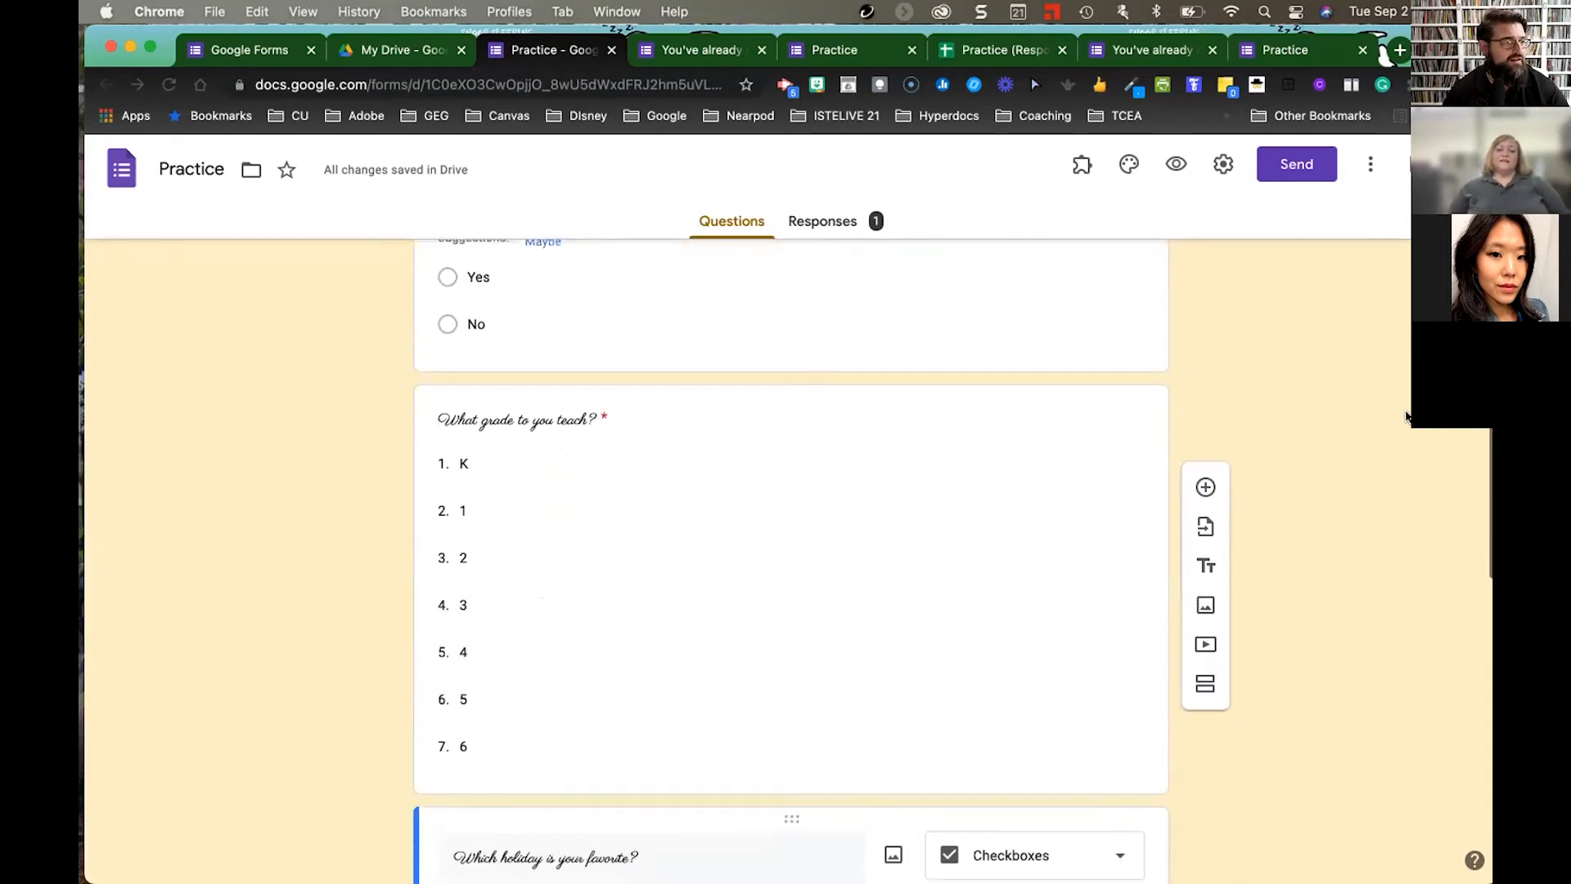
scroll(1407, 417, down, 4)
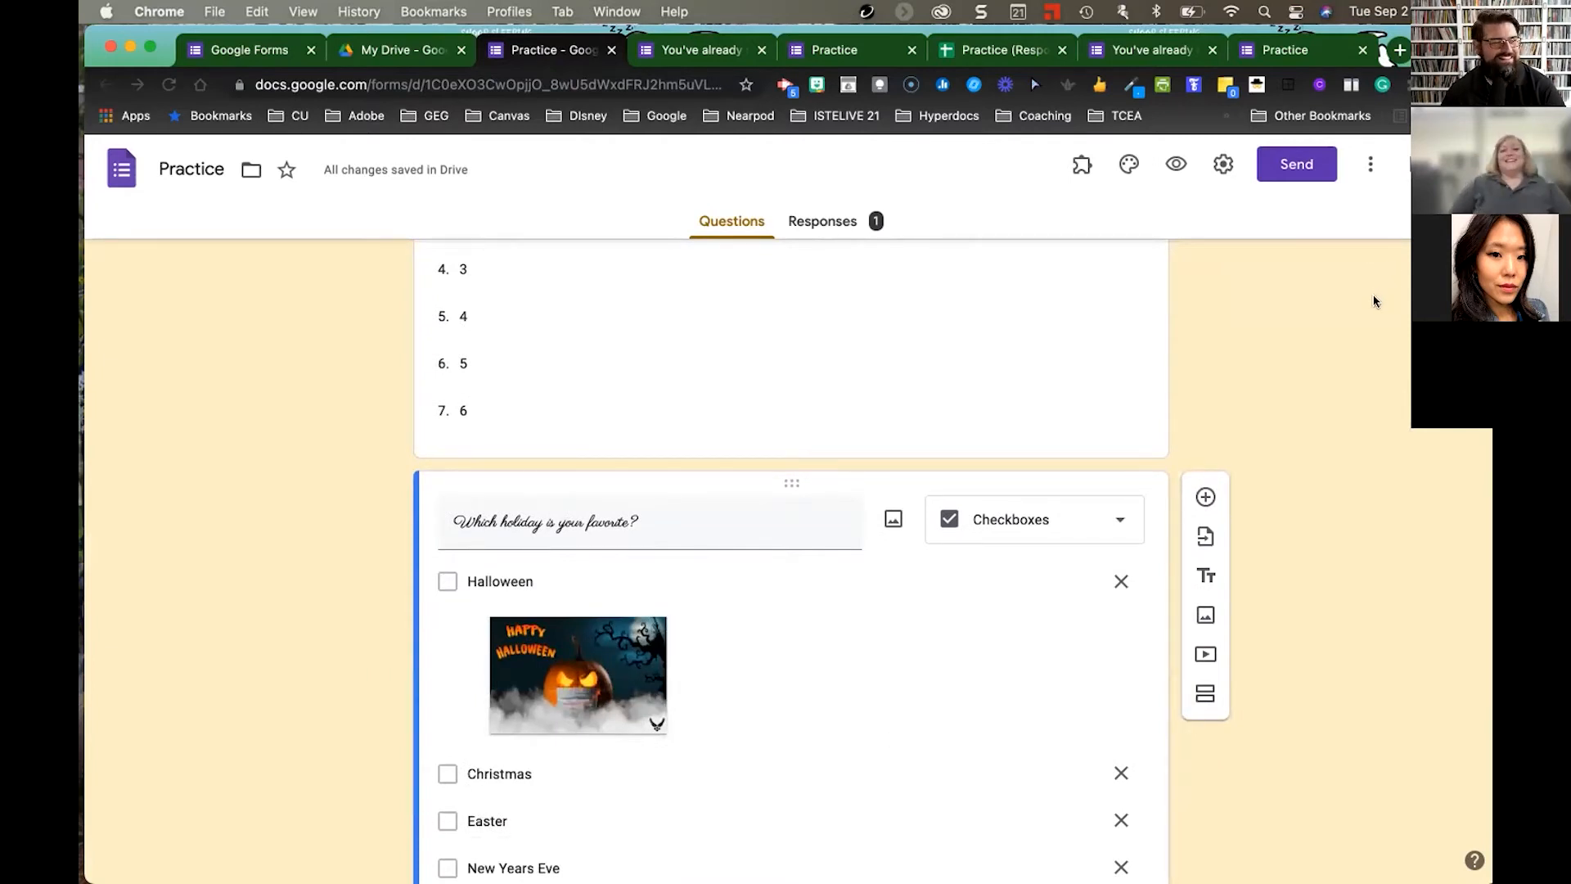
scroll(852, 284, up, 1)
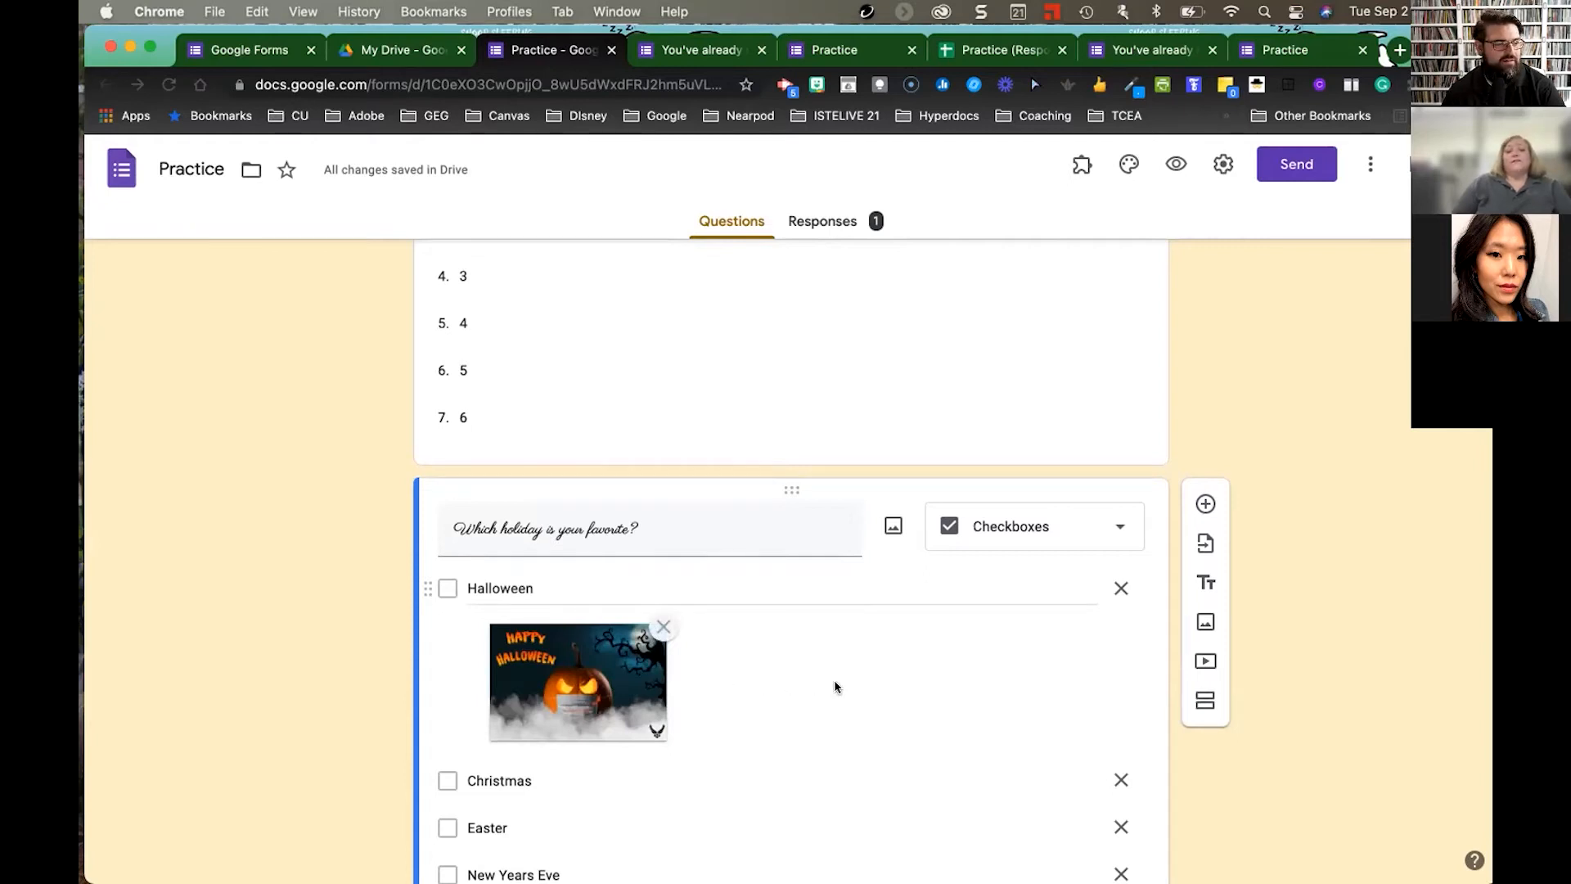
scroll(841, 688, down, 4)
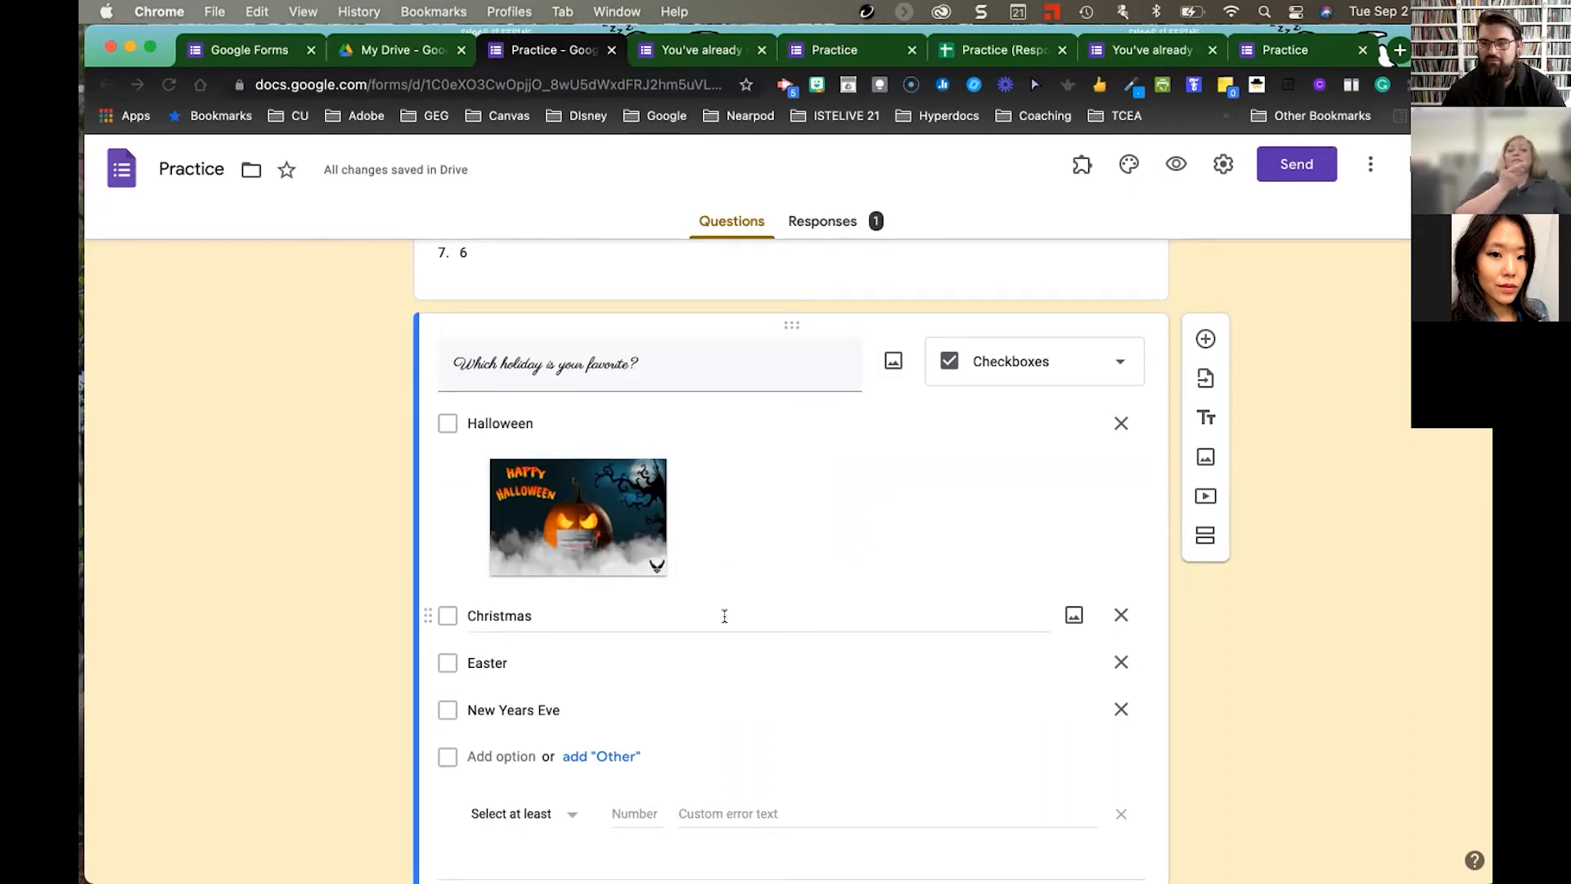
scroll(725, 620, up, 1)
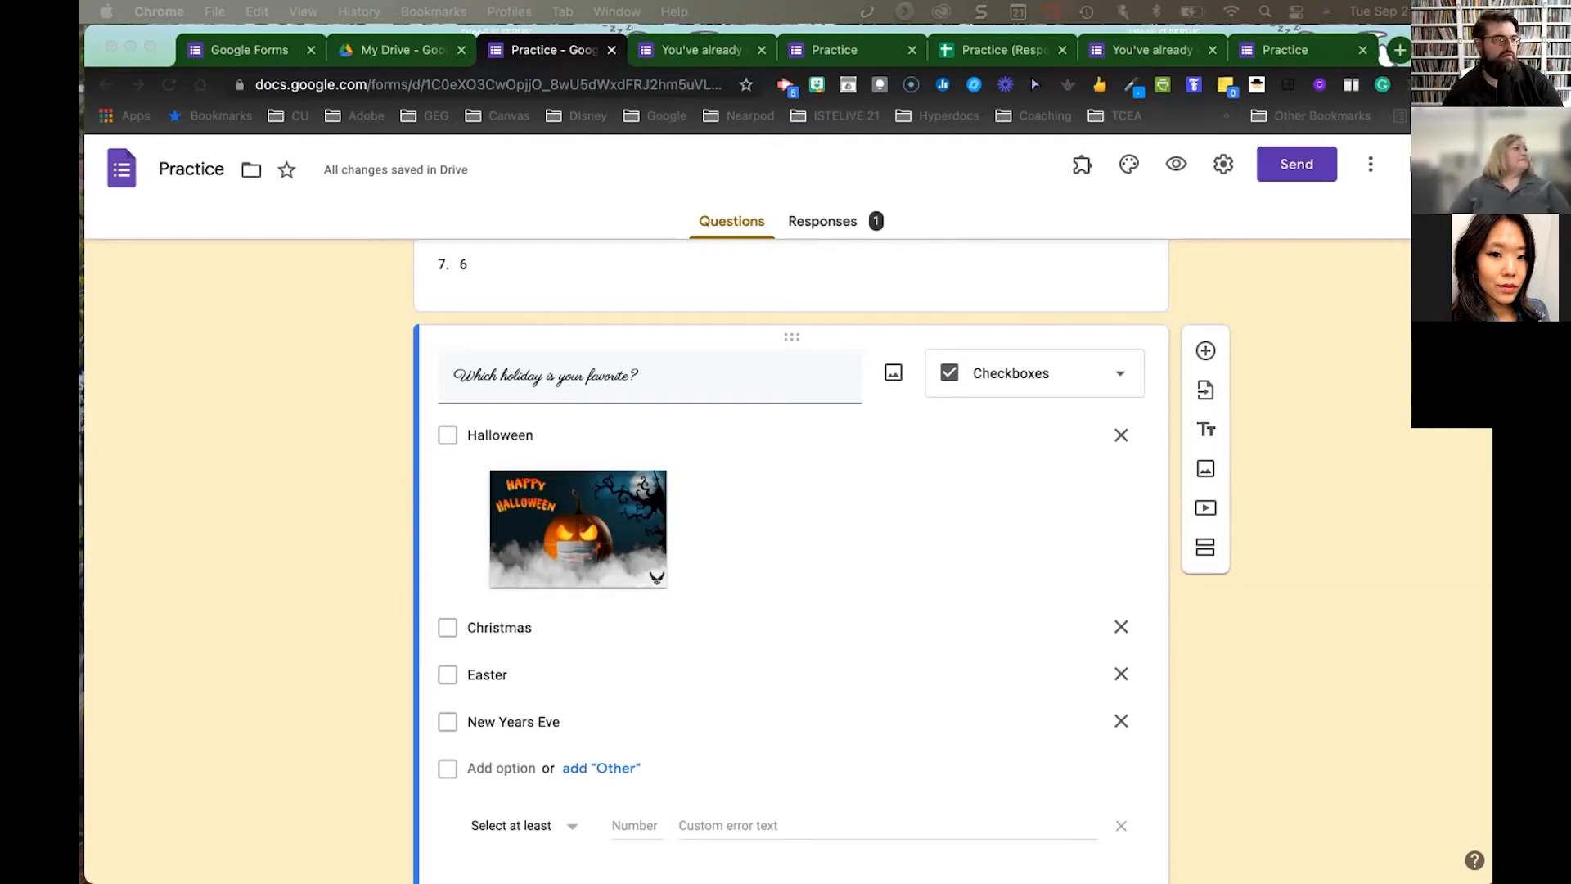
drag(229, 293, 643, 38)
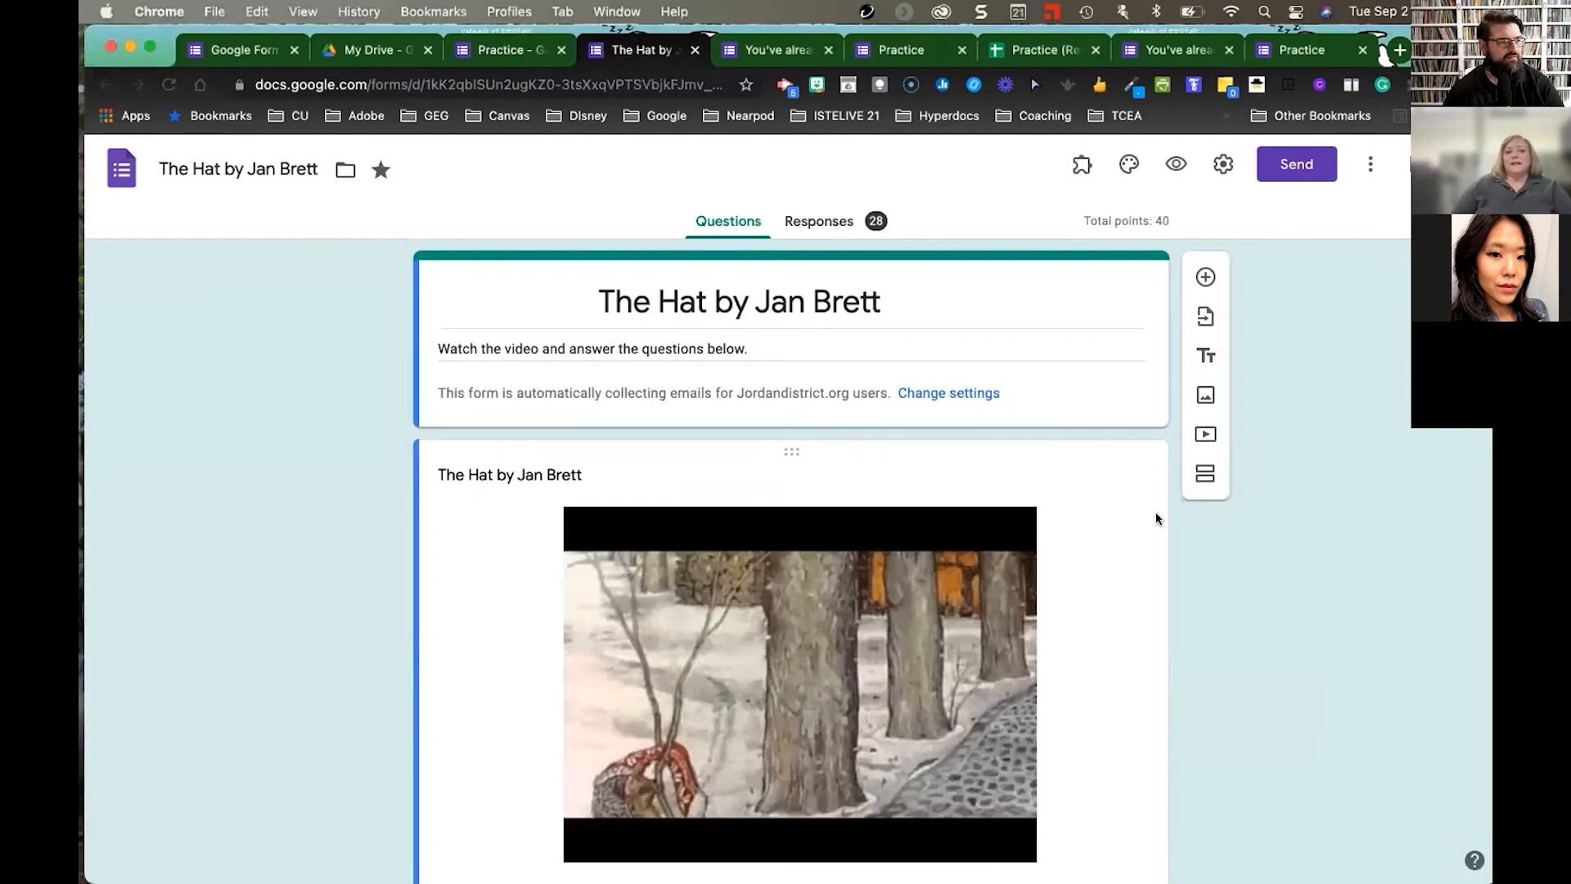
- Scroll through The Hat by Jan Brett quiz in the editor
scroll(1252, 534, down, 3)
scroll(1252, 532, down, 5)
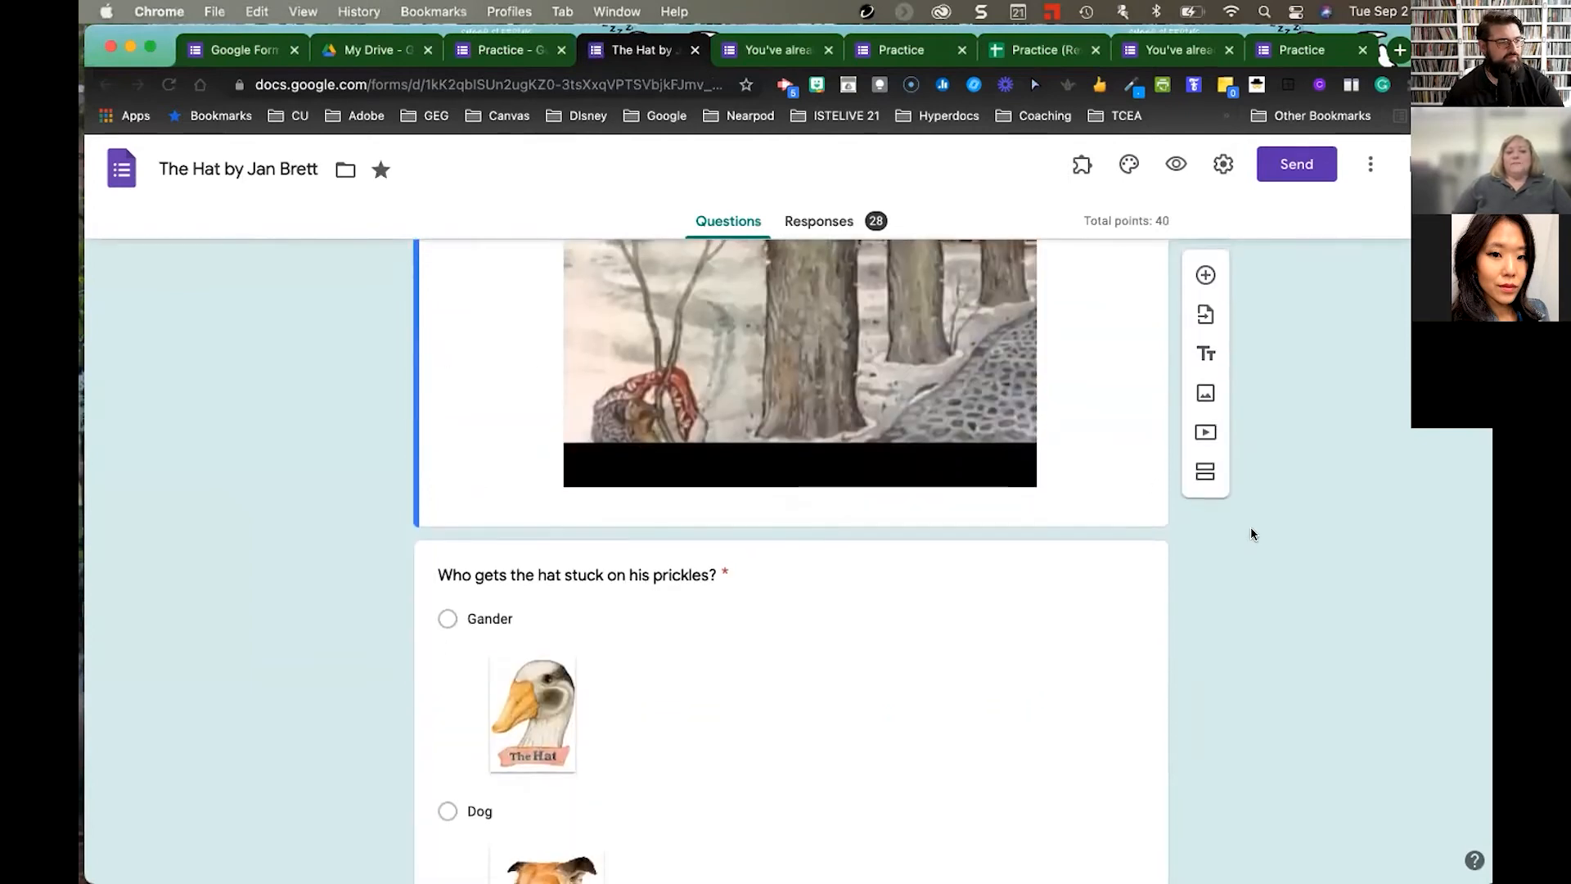
scroll(1252, 532, up, 7)
scroll(1144, 508, up, 2)
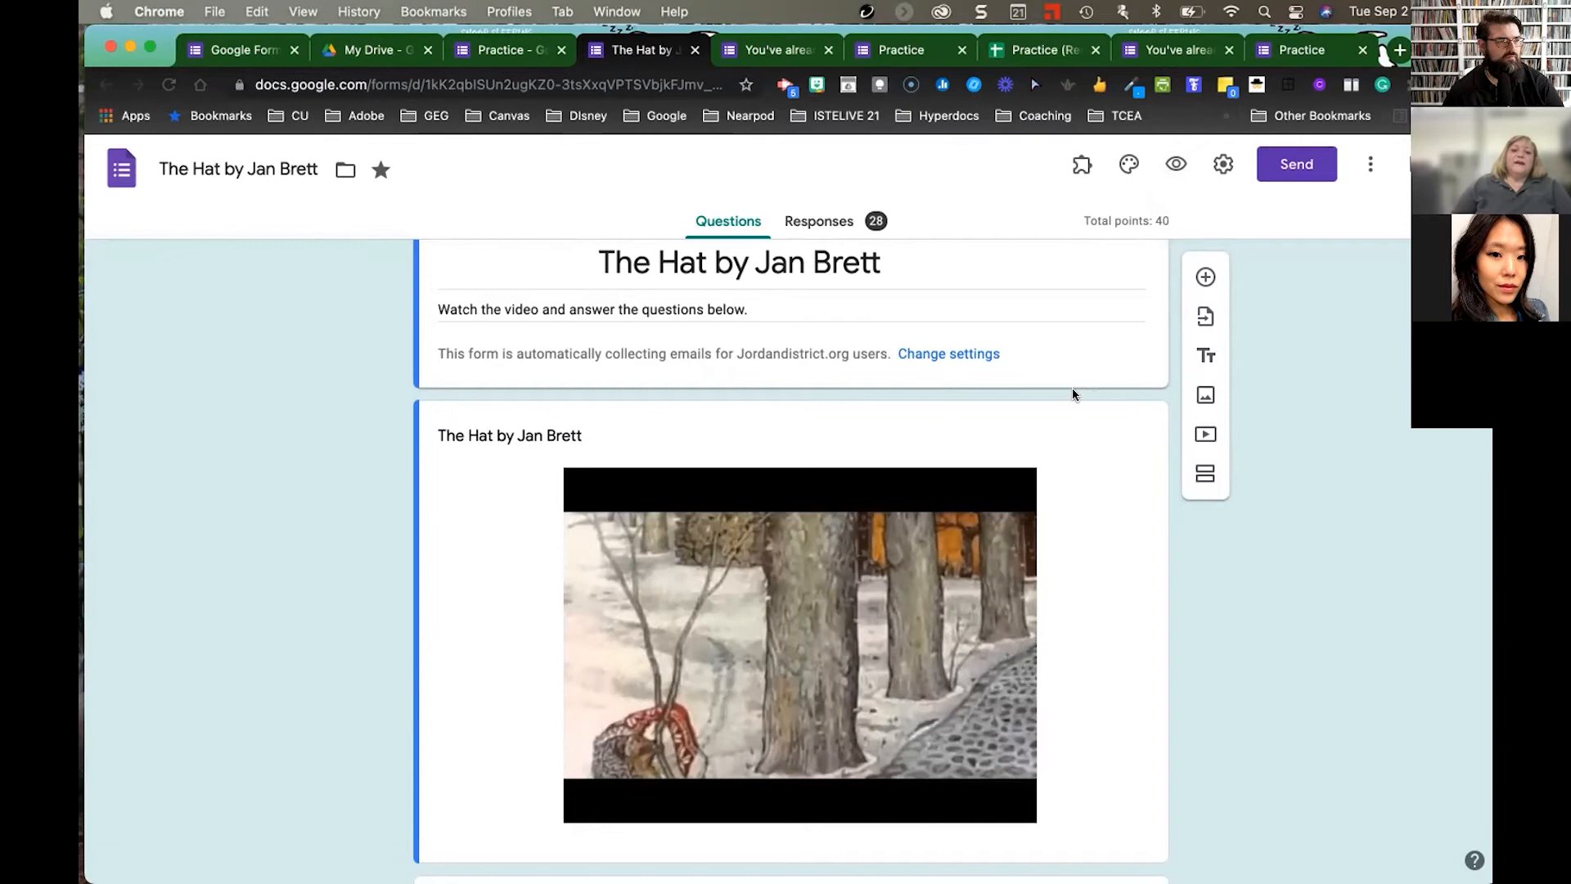
scroll(1070, 399, down, 3)
scroll(1068, 403, down, 3)
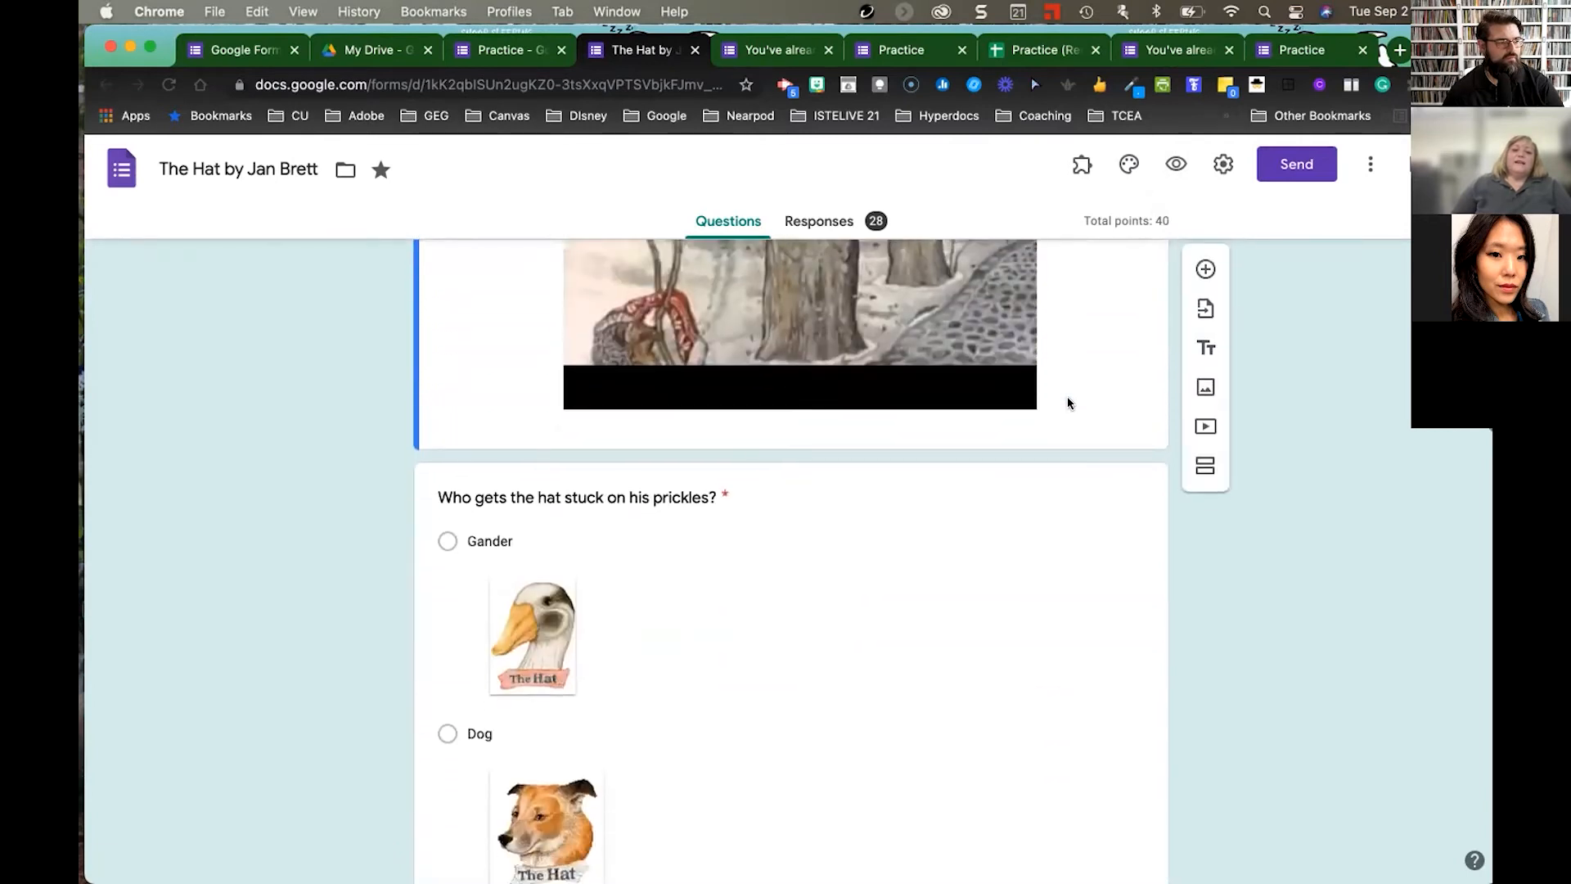
- Preview the quiz as respondents see it, then switch back to the Practice form editor
click(1176, 167)
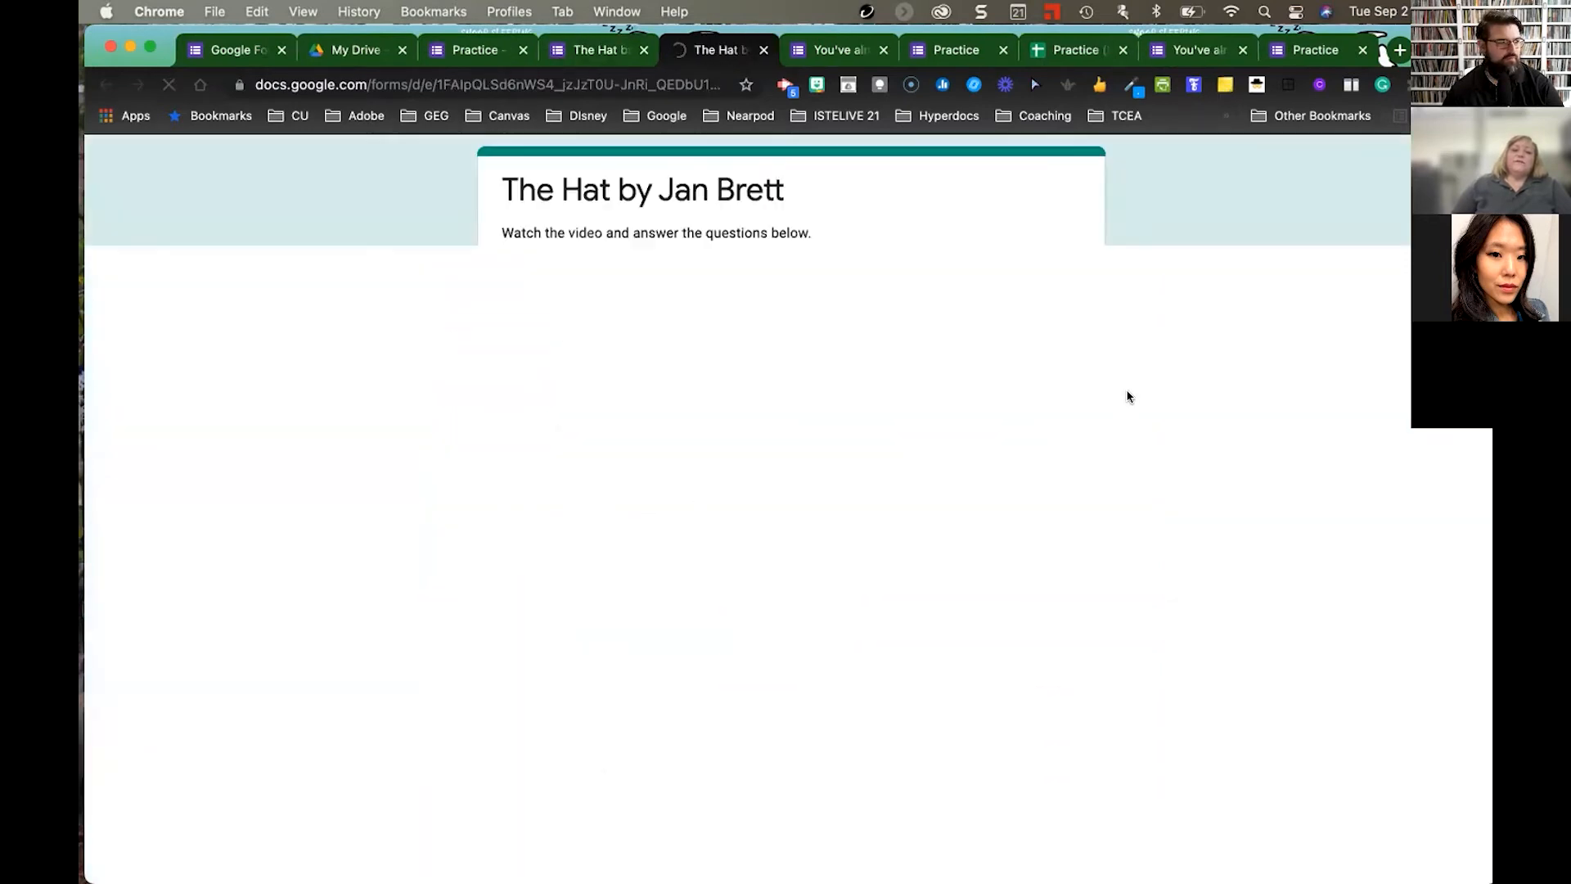
scroll(1191, 417, down, 8)
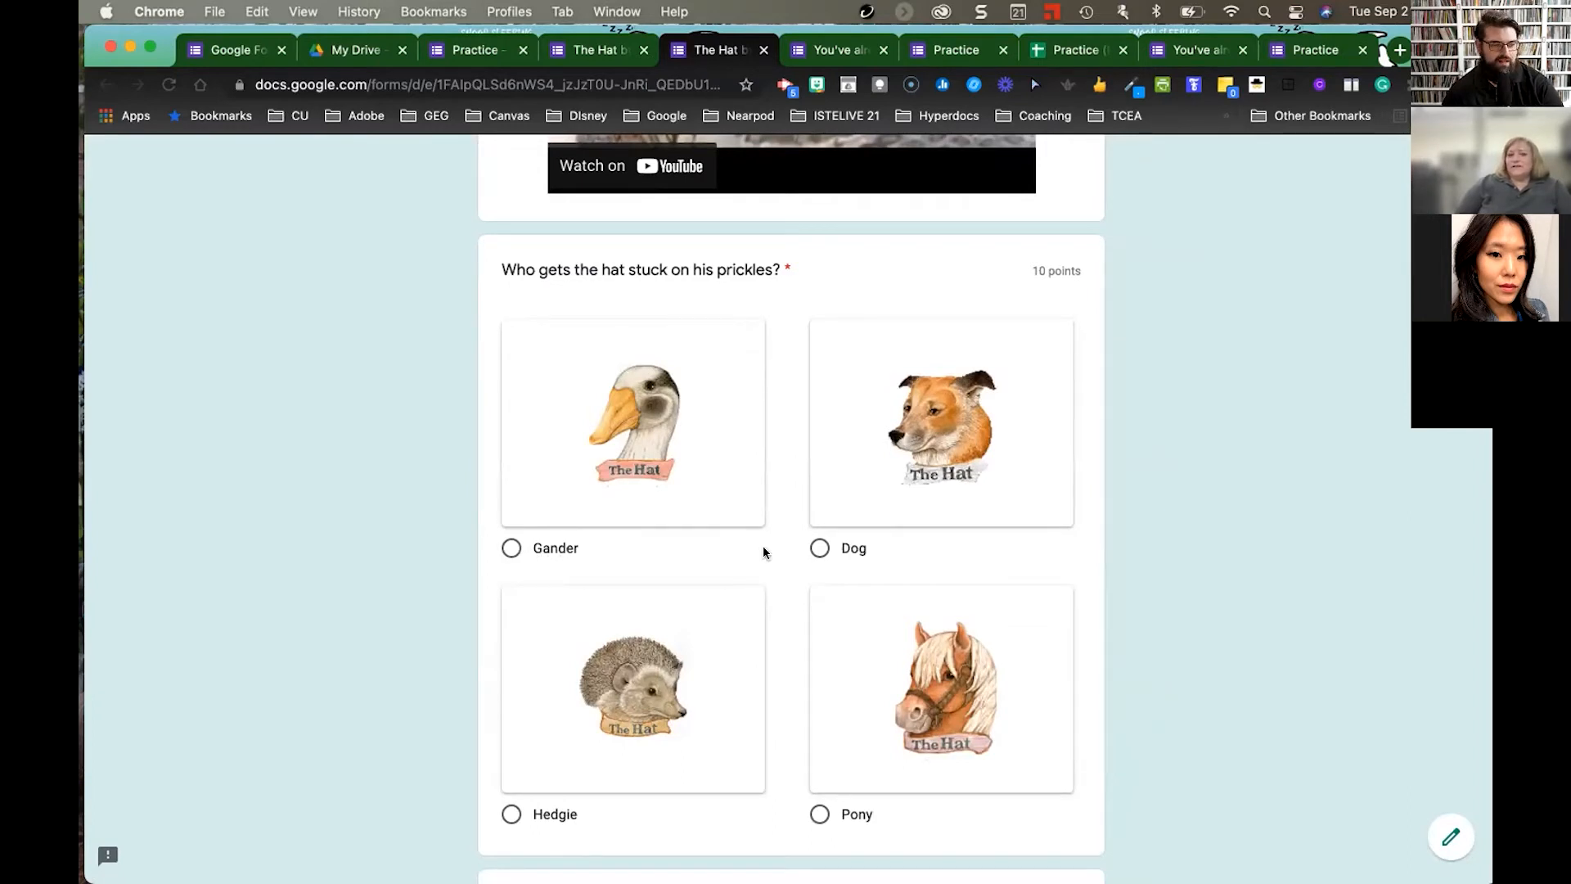
scroll(1159, 553, down, 3)
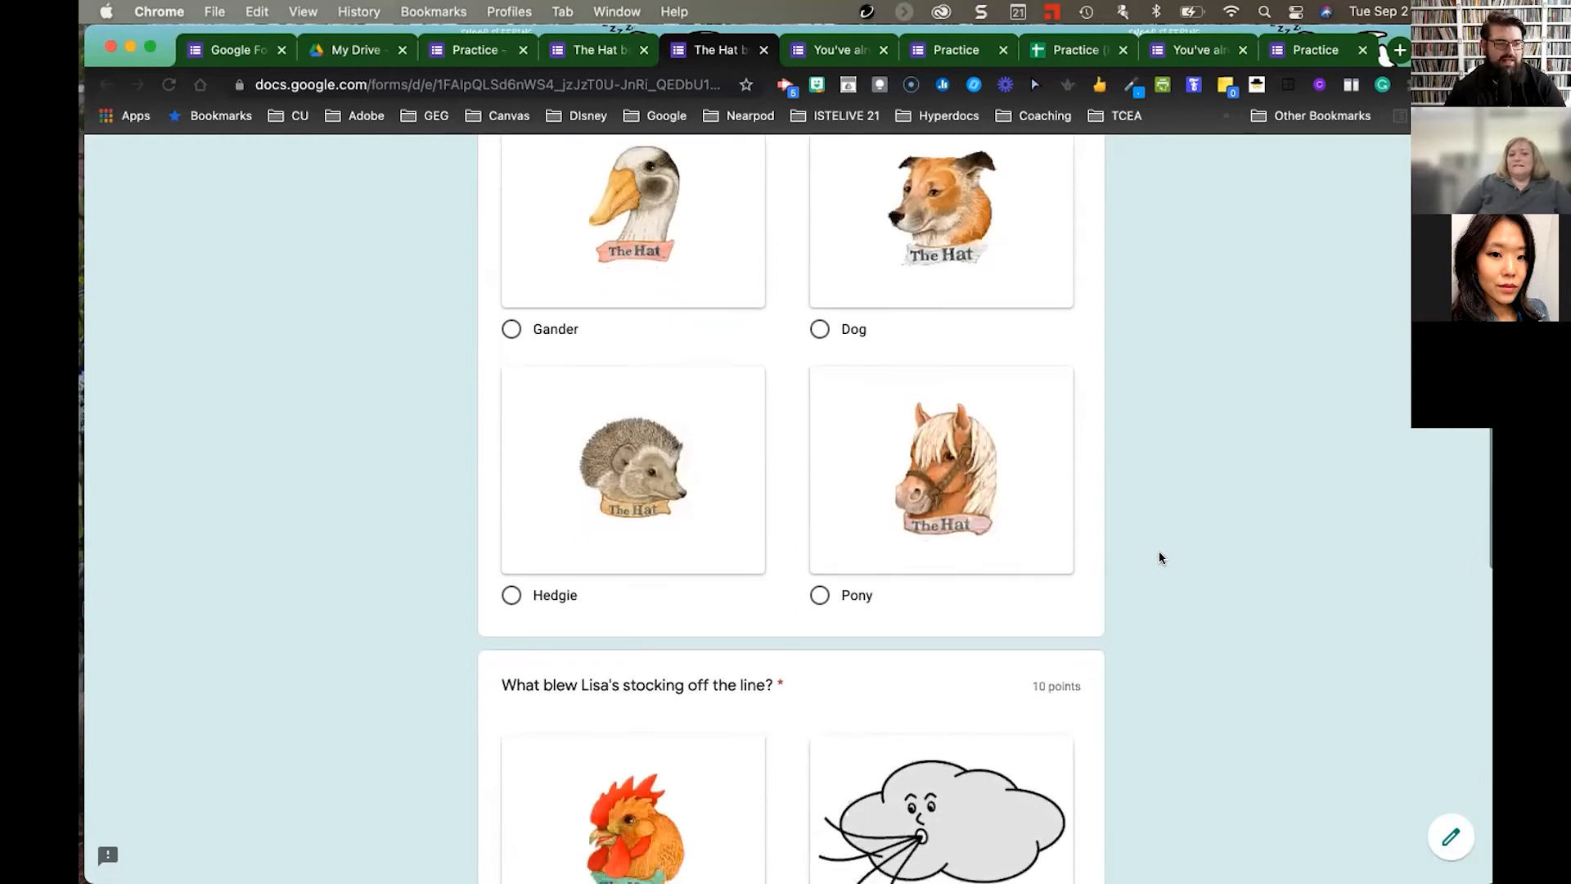
scroll(1160, 557, down, 2)
scroll(1160, 557, down, 1)
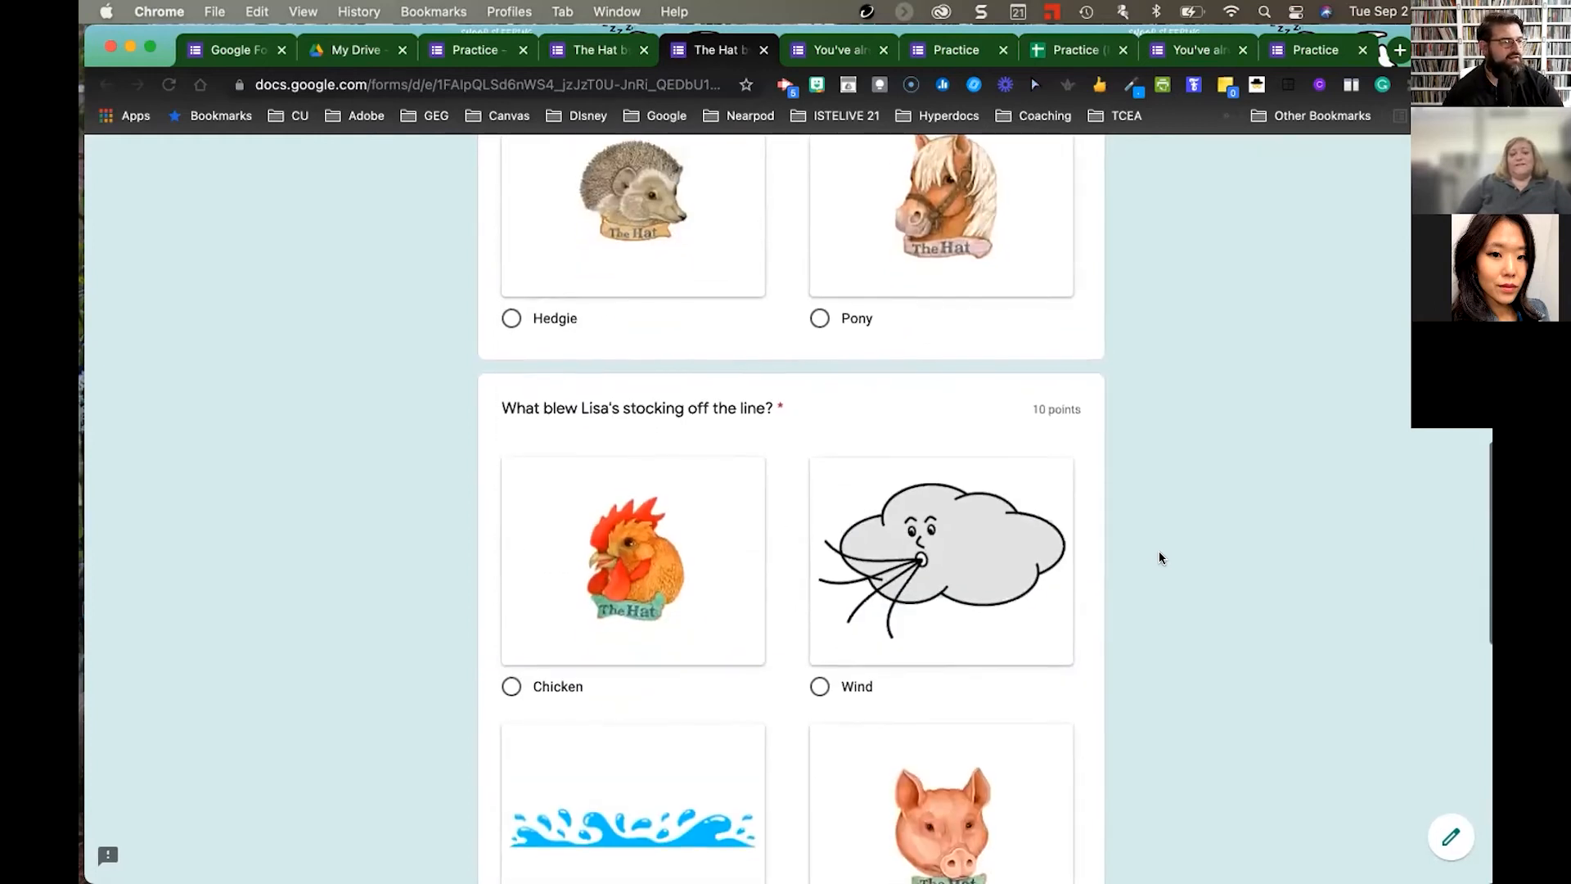
scroll(1158, 557, up, 5)
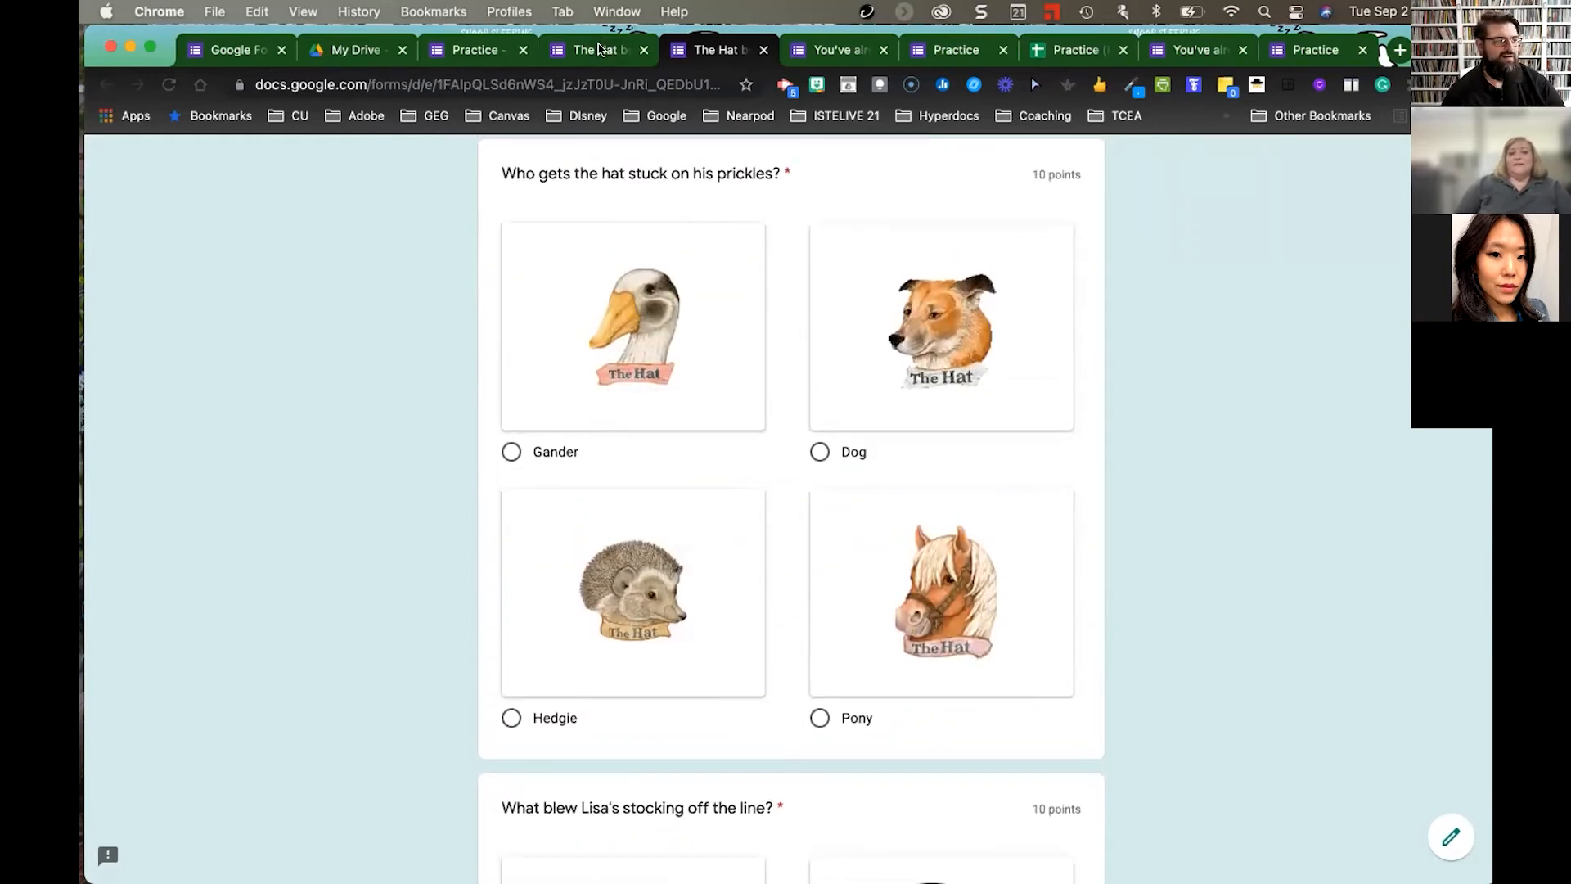
click(606, 49)
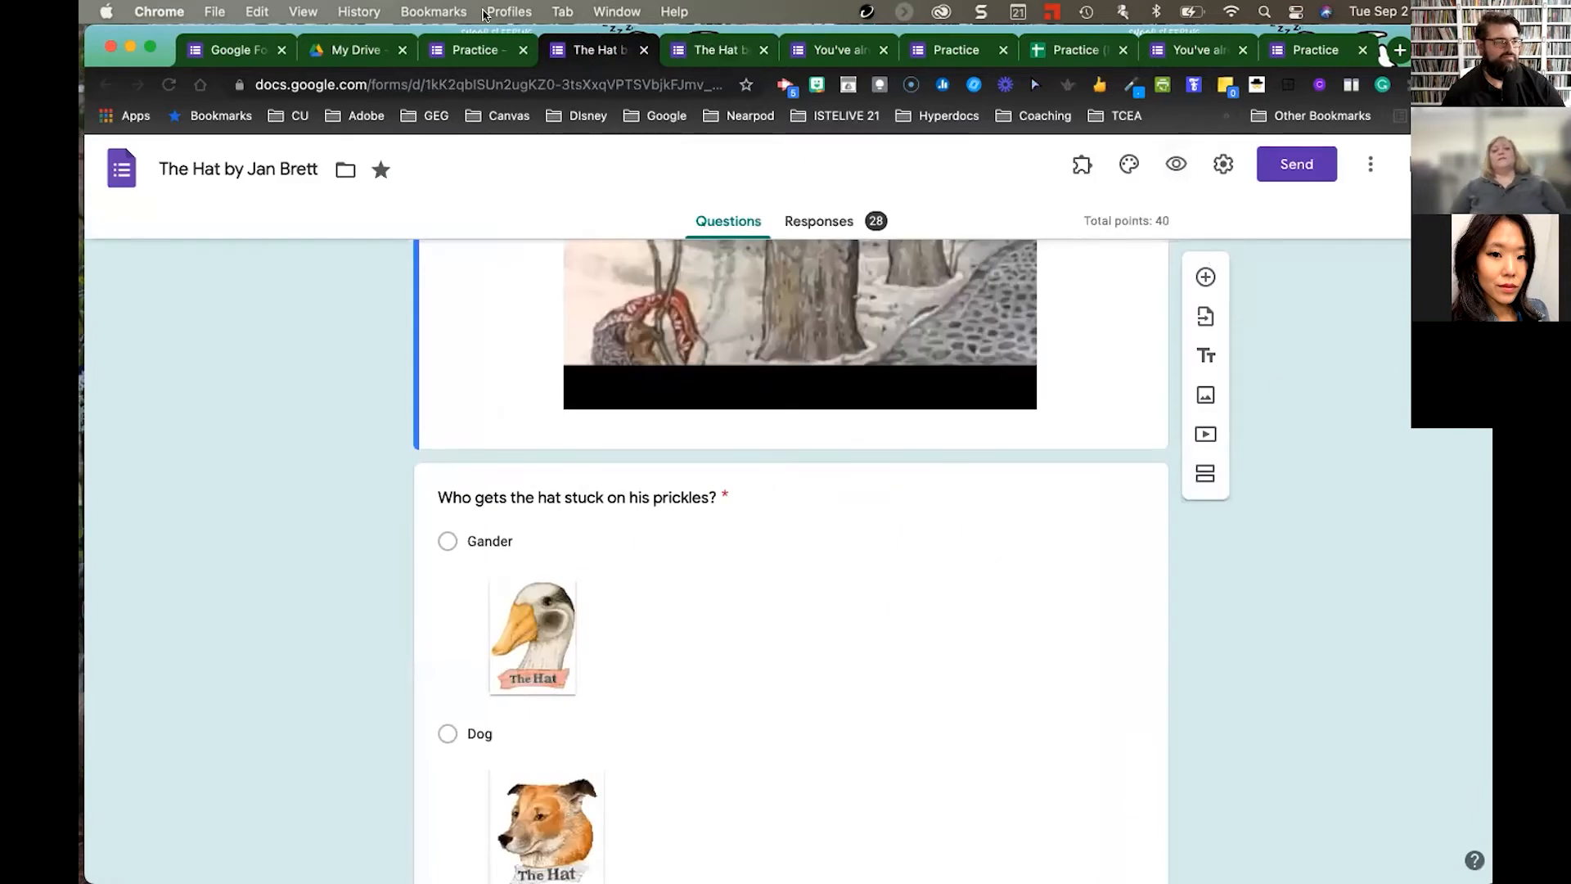
click(472, 54)
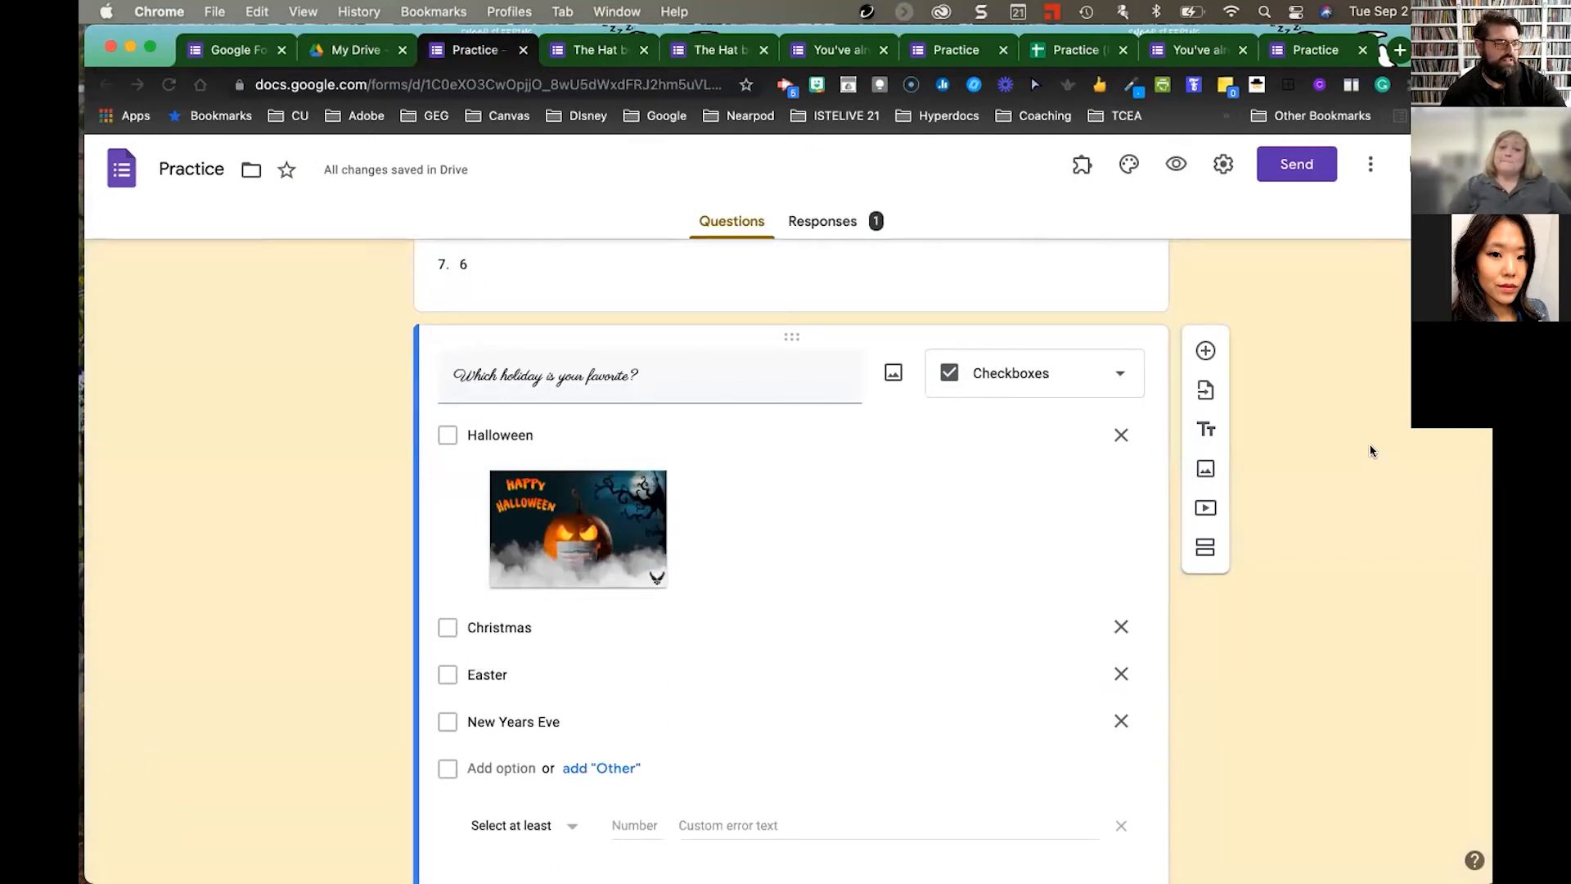
- Drag the Chrome window aside and bring up Zoom, revealing the training site's Forms page
scroll(1370, 450, up, 10)
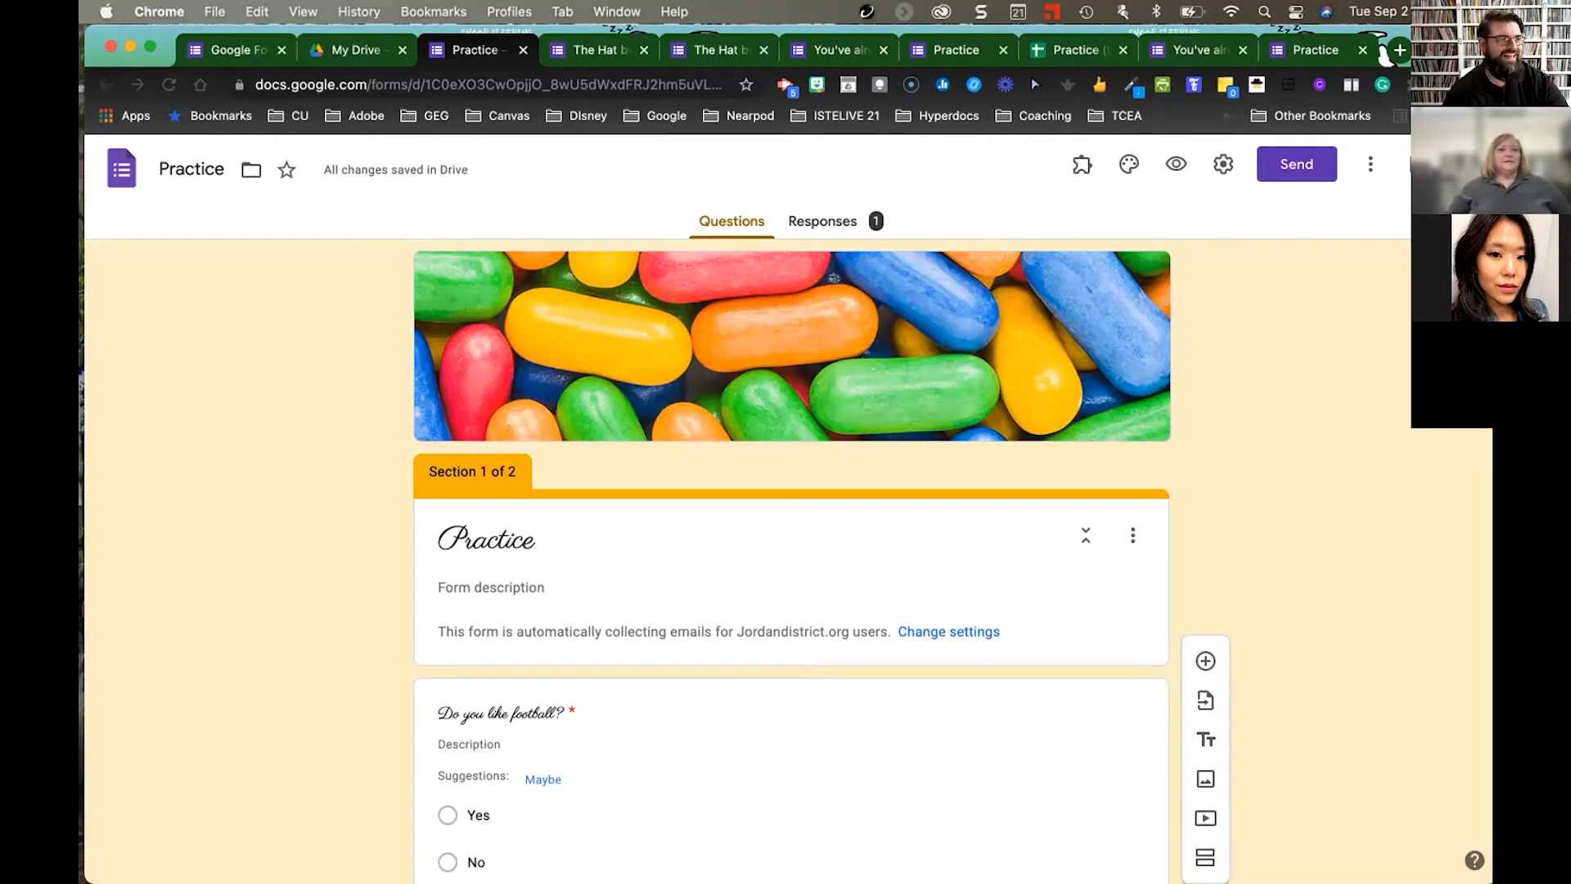
drag(1383, 54, 1424, 52)
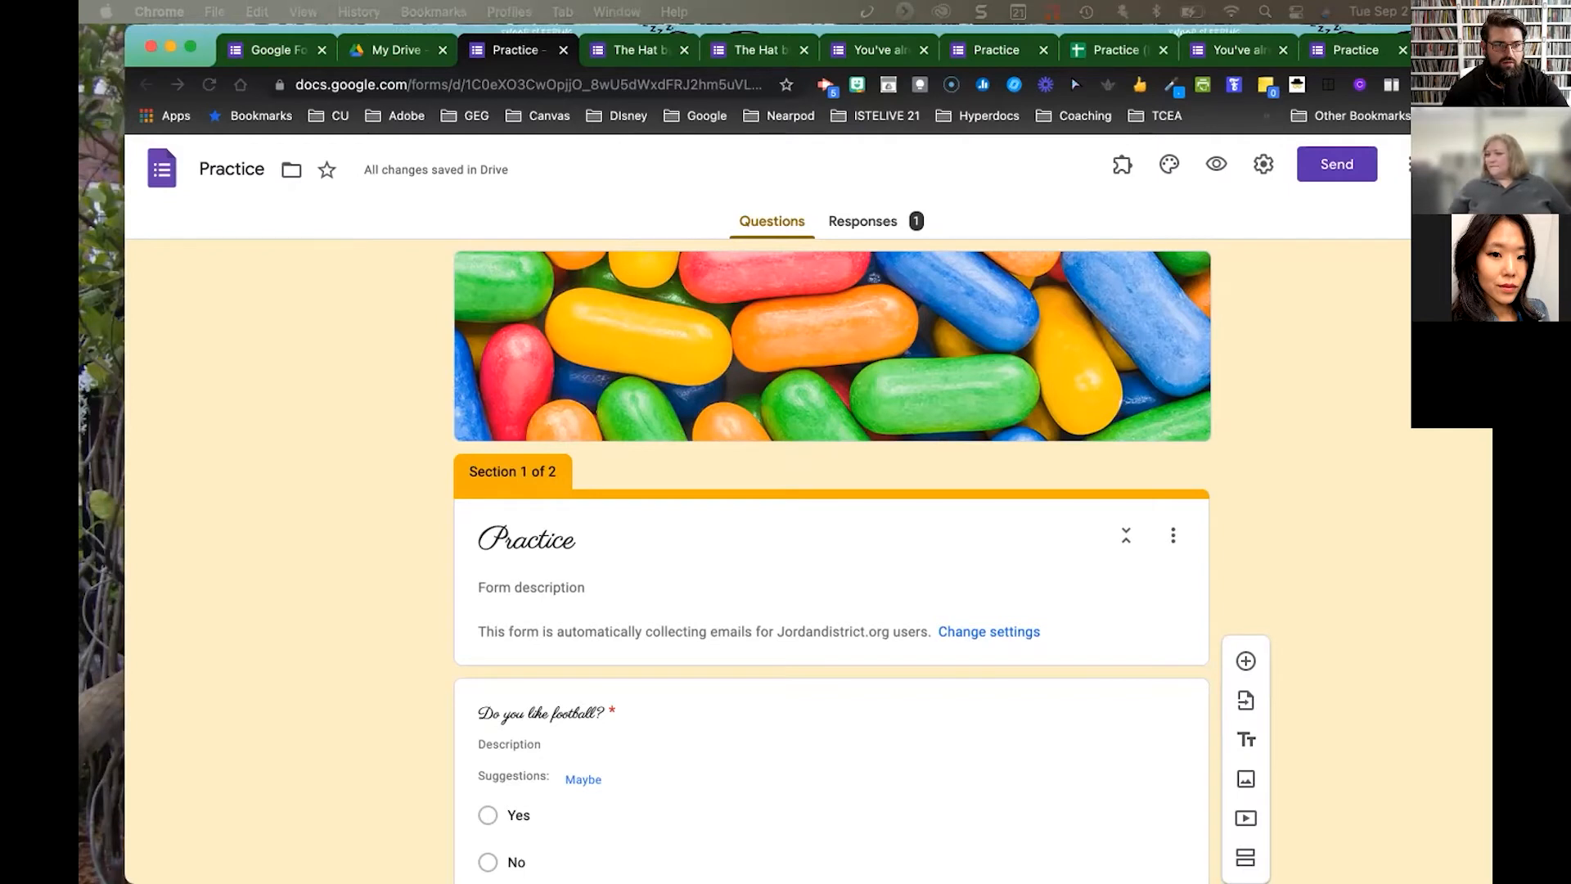
click(957, 58)
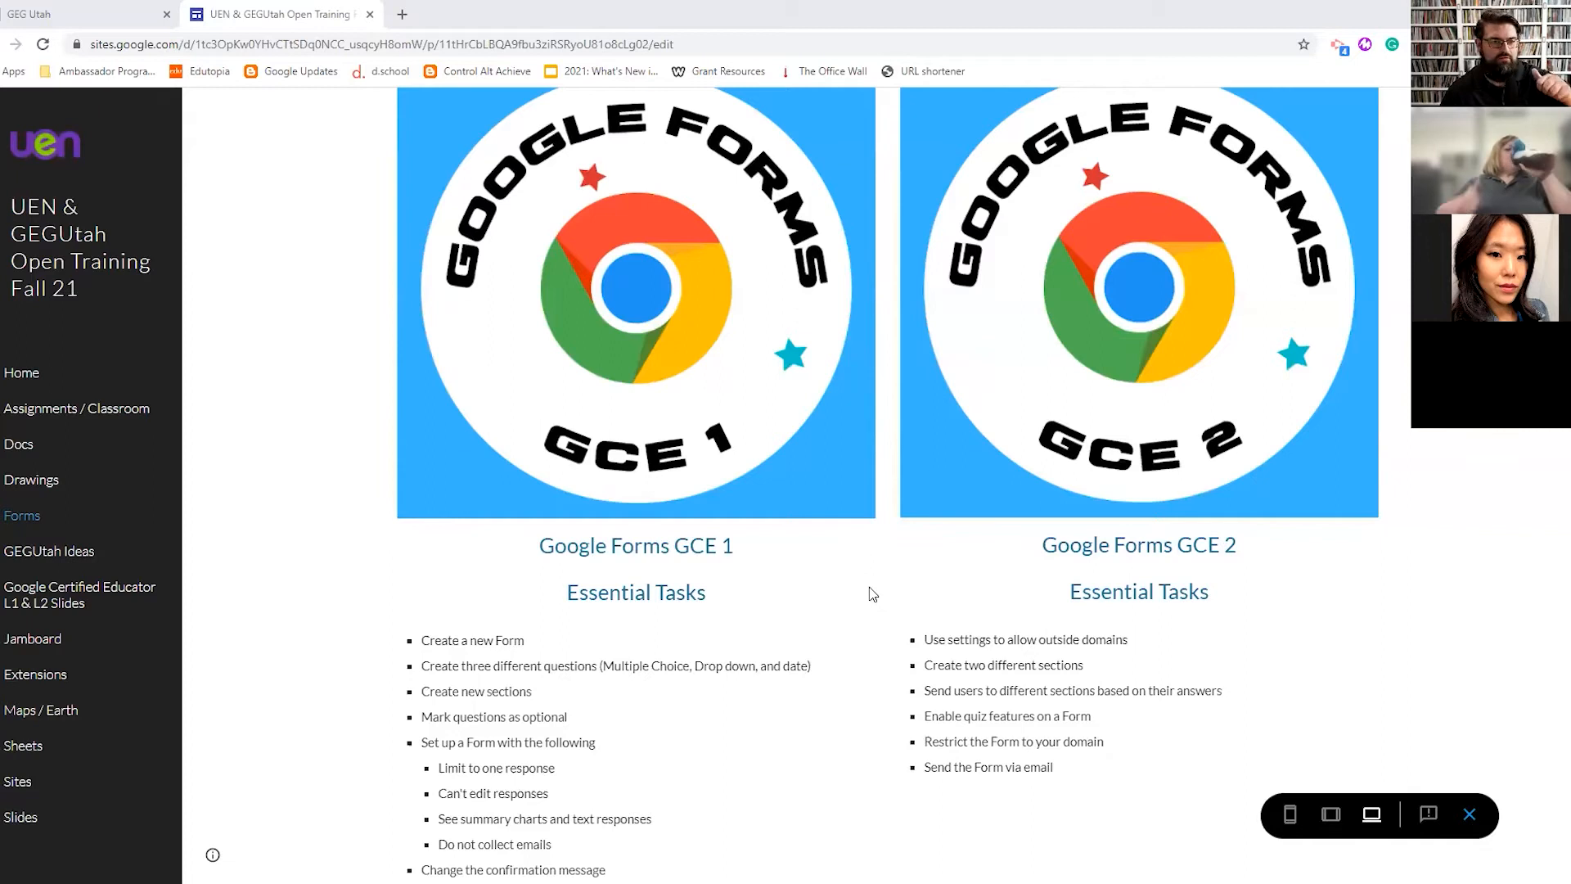
- Scroll the training site to the Google Sheets GC1 and GC2 essential task lists
scroll(317, 407, up, 4)
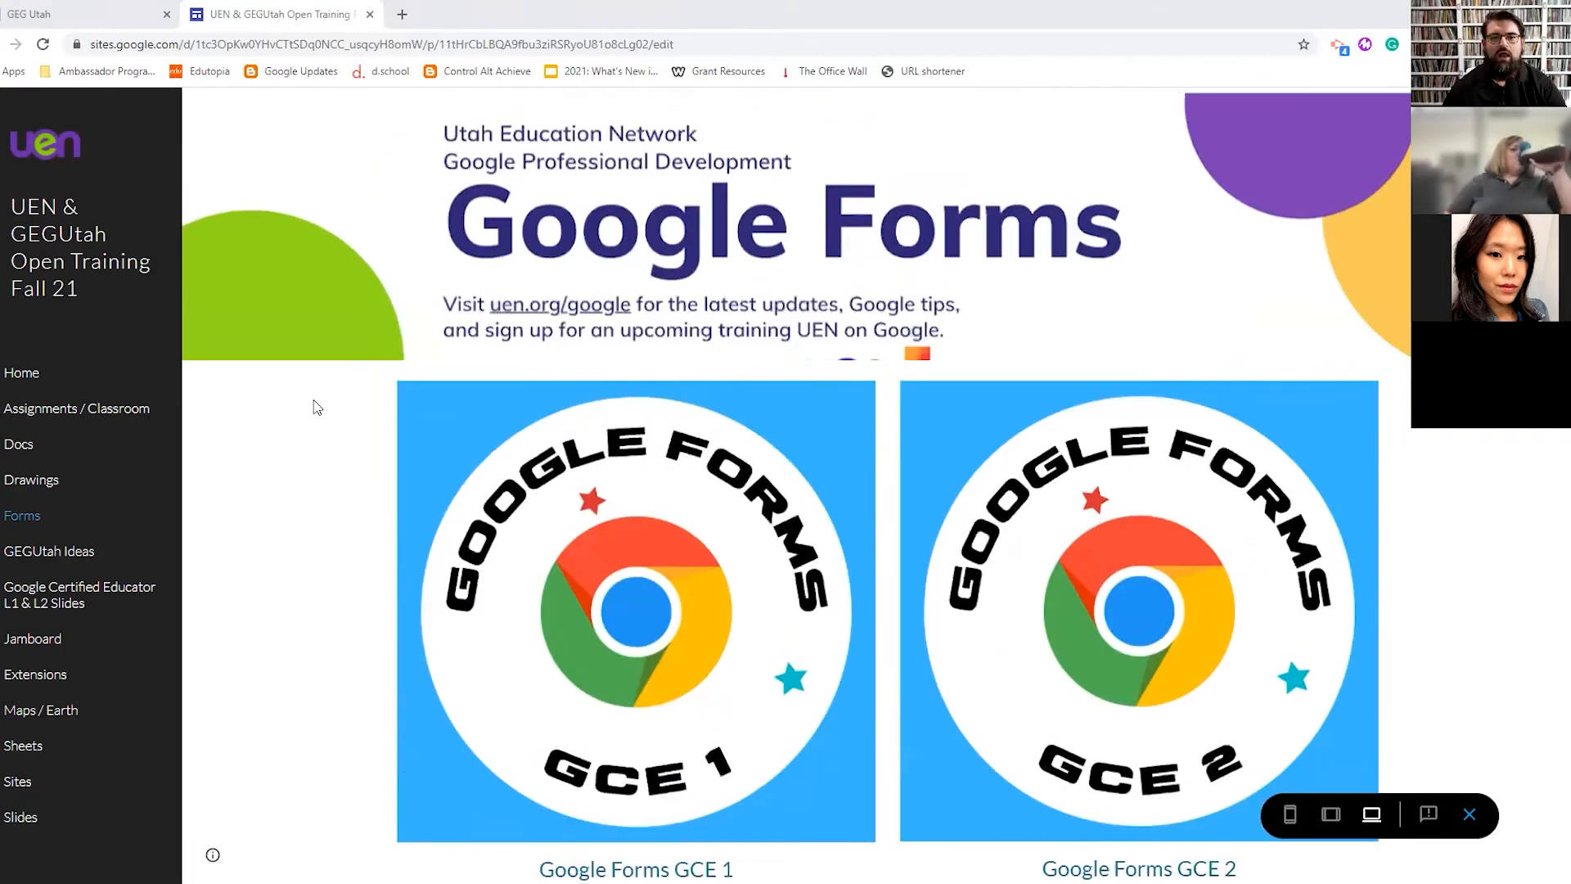
scroll(551, 511, down, 2)
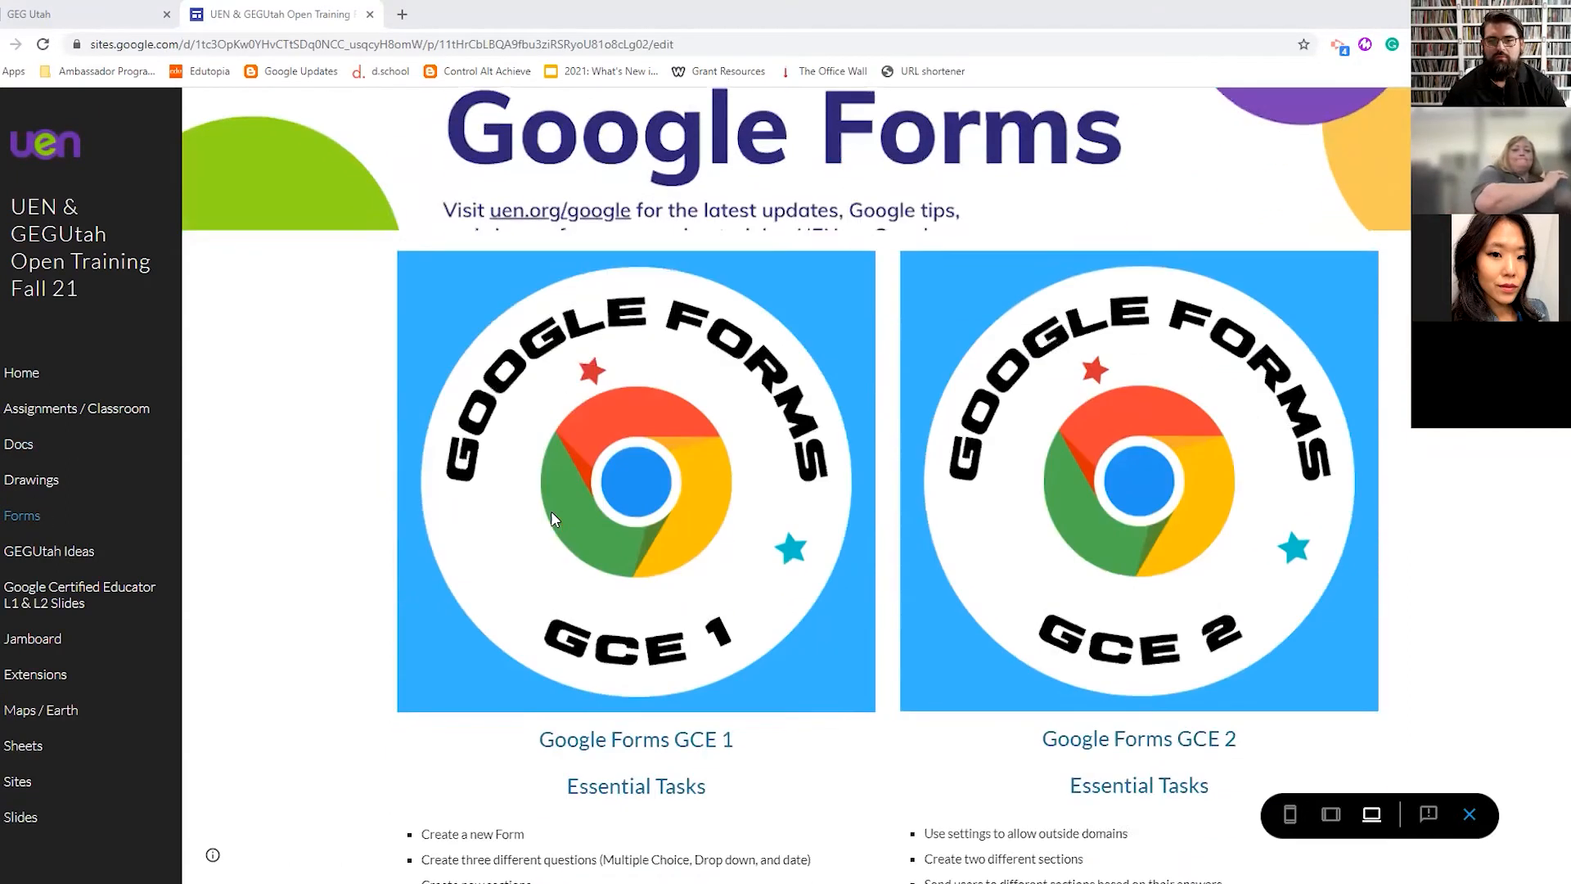
scroll(552, 511, down, 4)
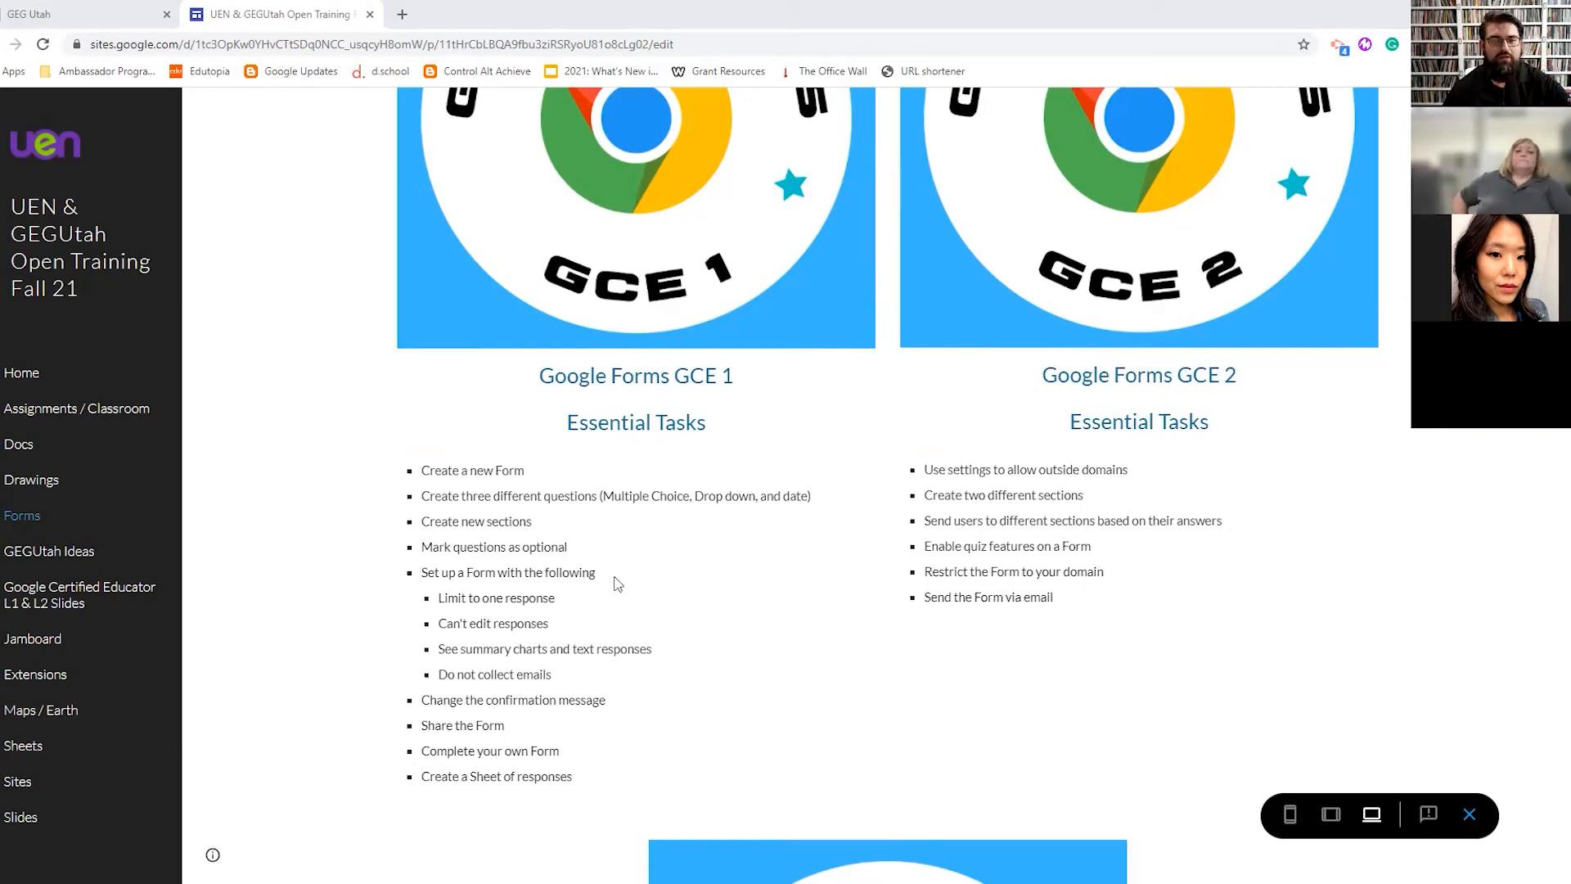
scroll(847, 636, down, 9)
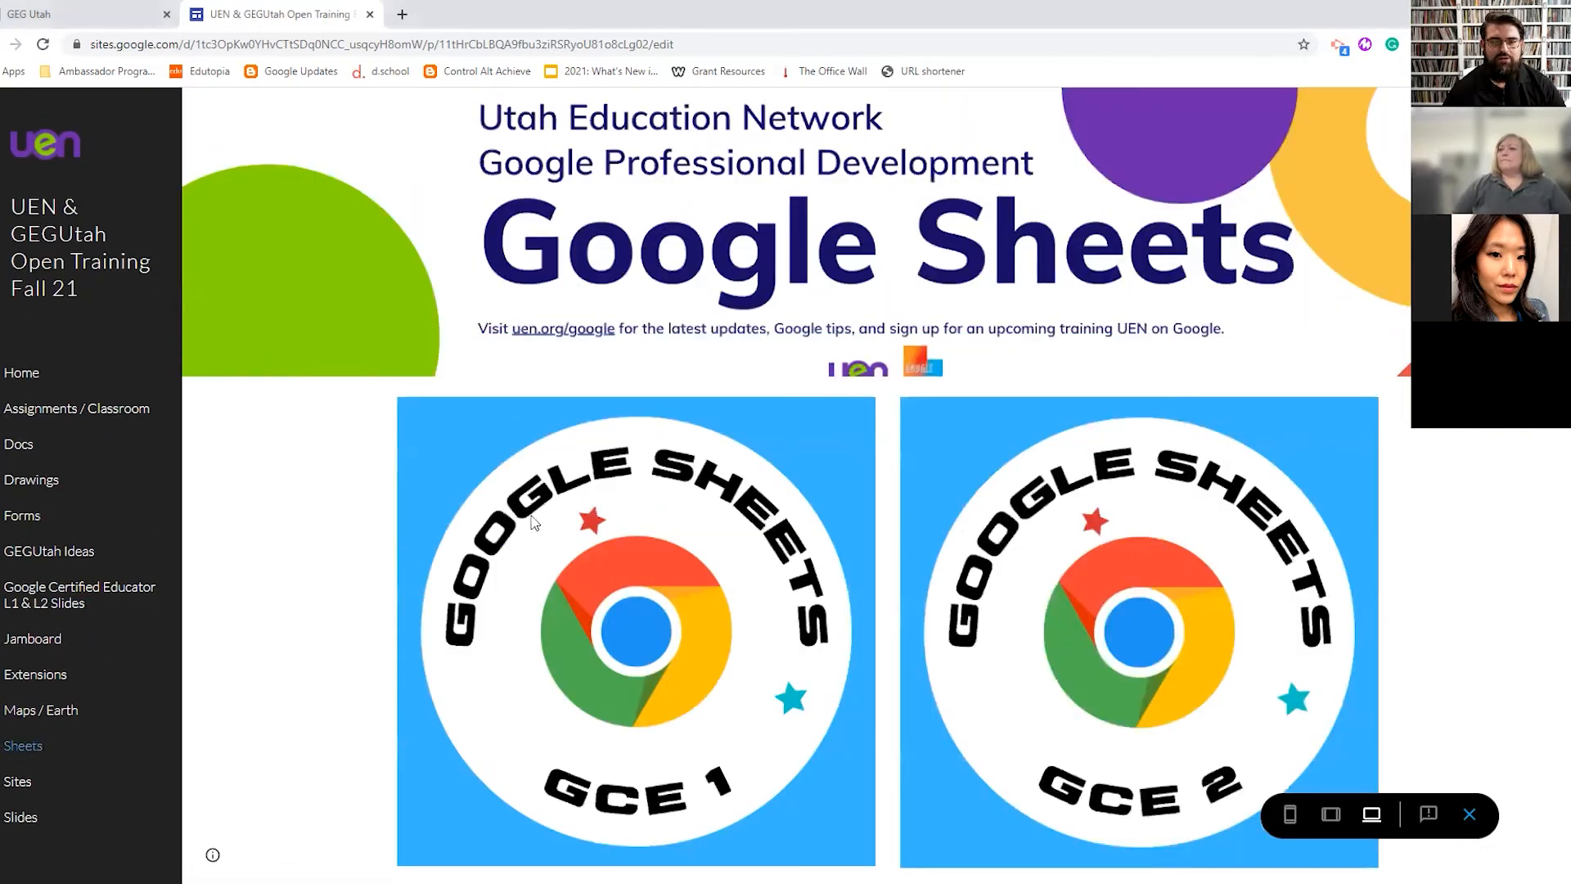
scroll(616, 491, down, 2)
scroll(616, 491, down, 5)
scroll(618, 410, up, 2)
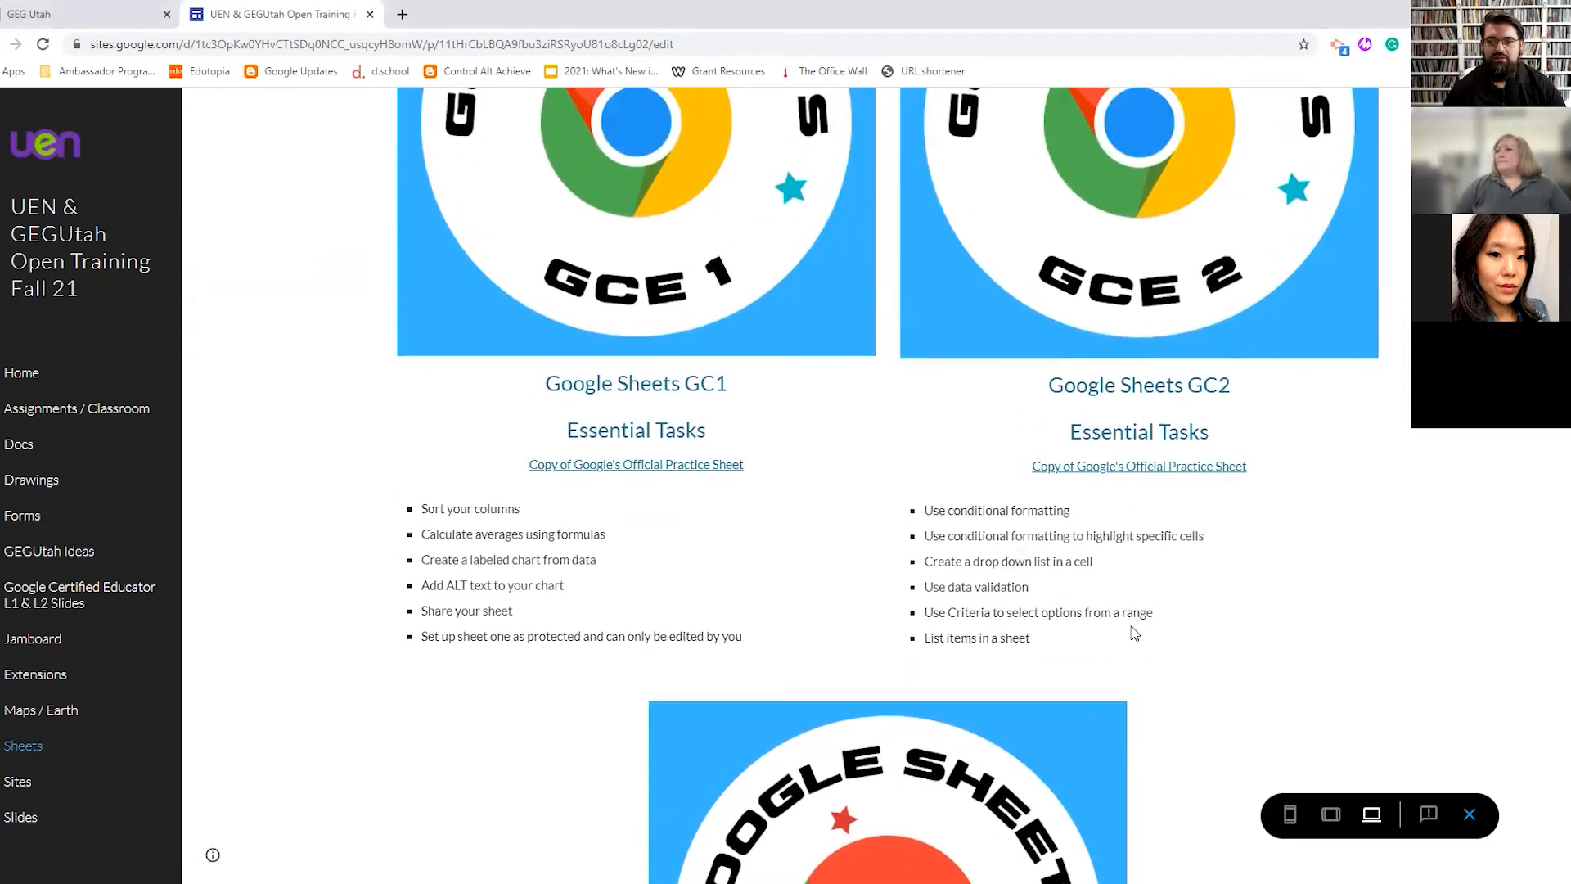
scroll(745, 653, down, 7)
scroll(812, 753, up, 9)
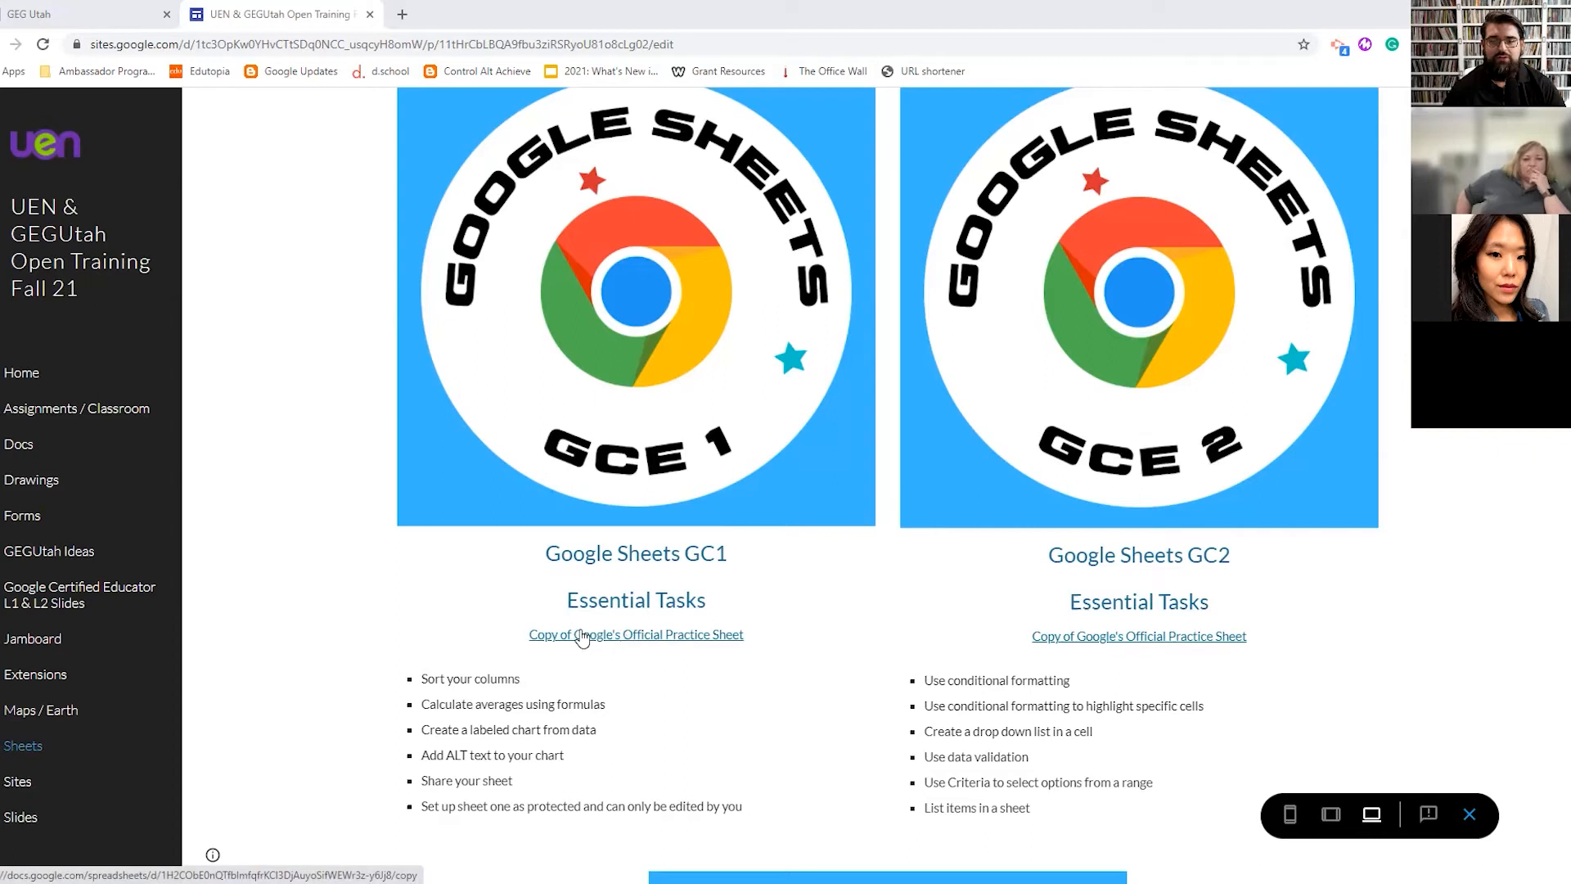
- Copy the GC1 Wonders of the World sheet, then sort column A A→Z and undo
click(629, 635)
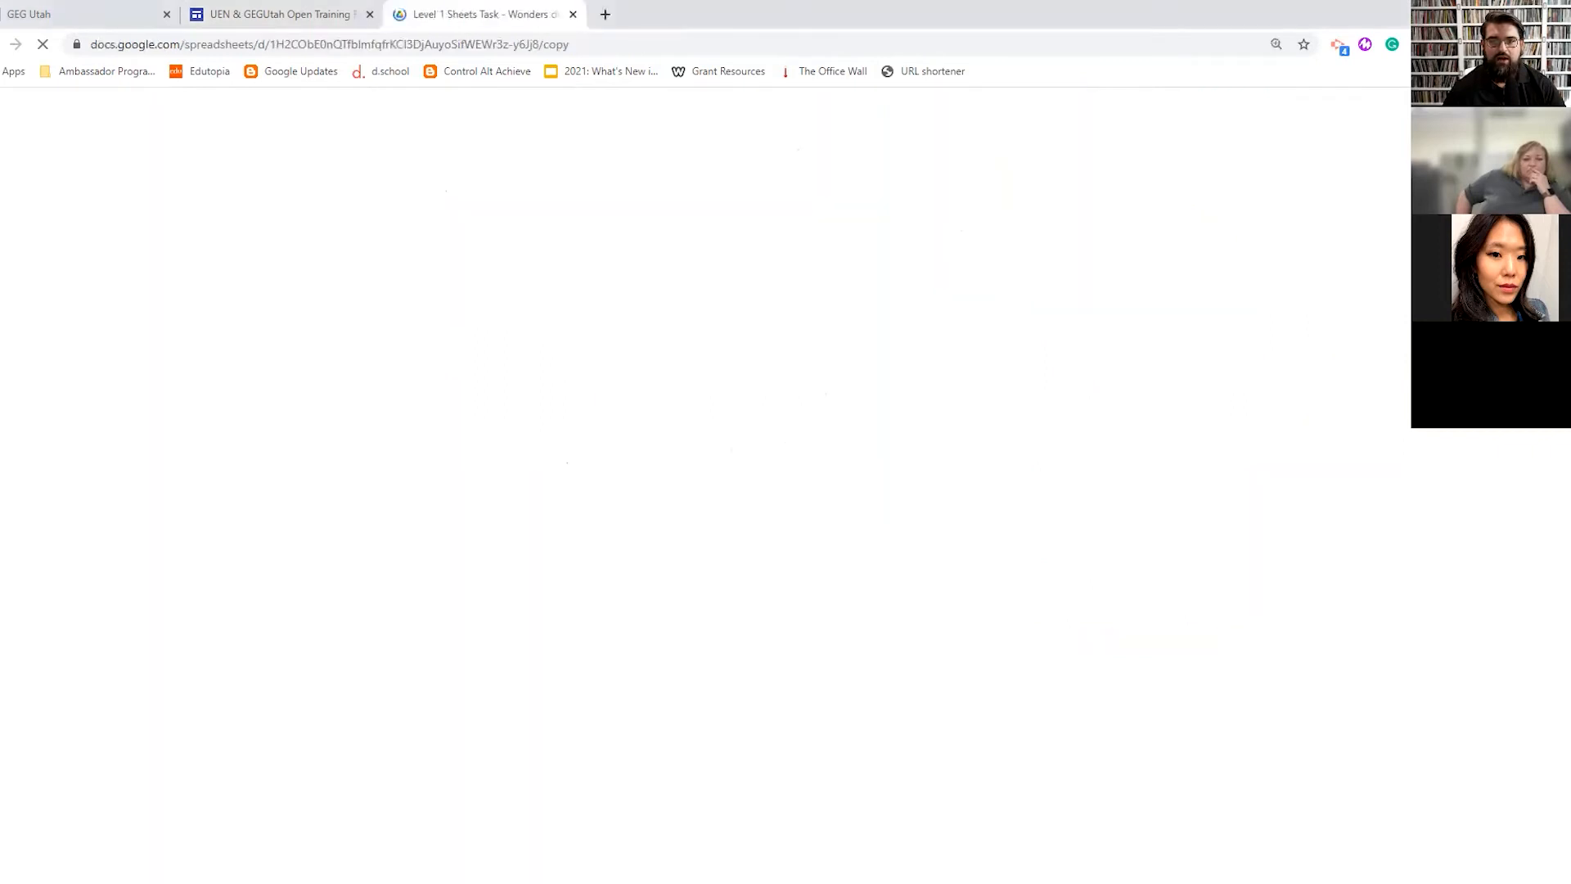
click(524, 433)
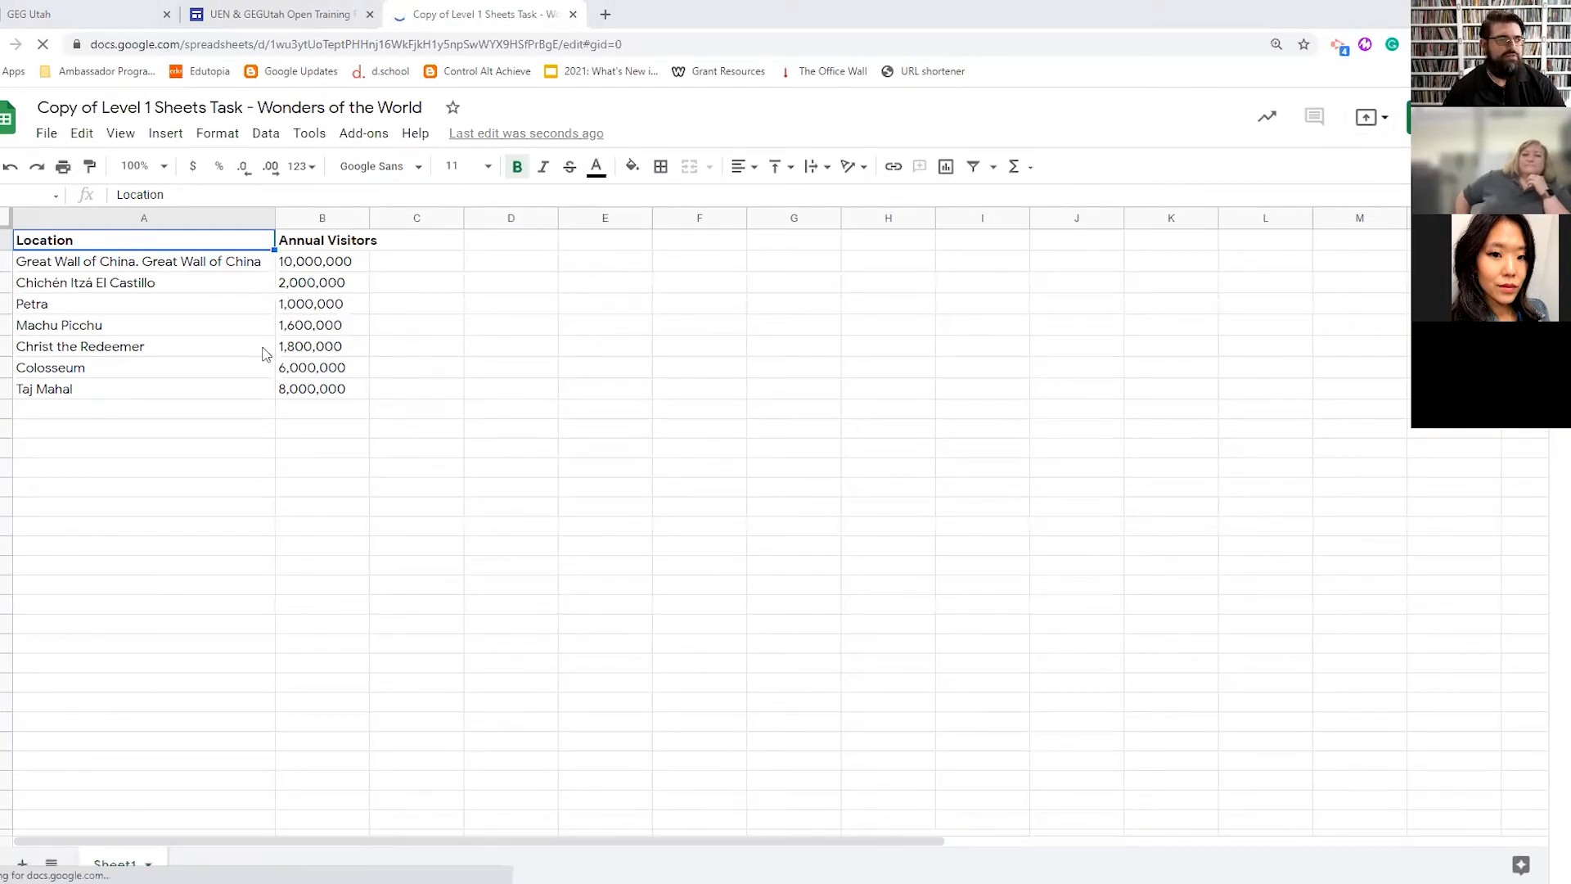
click(144, 219)
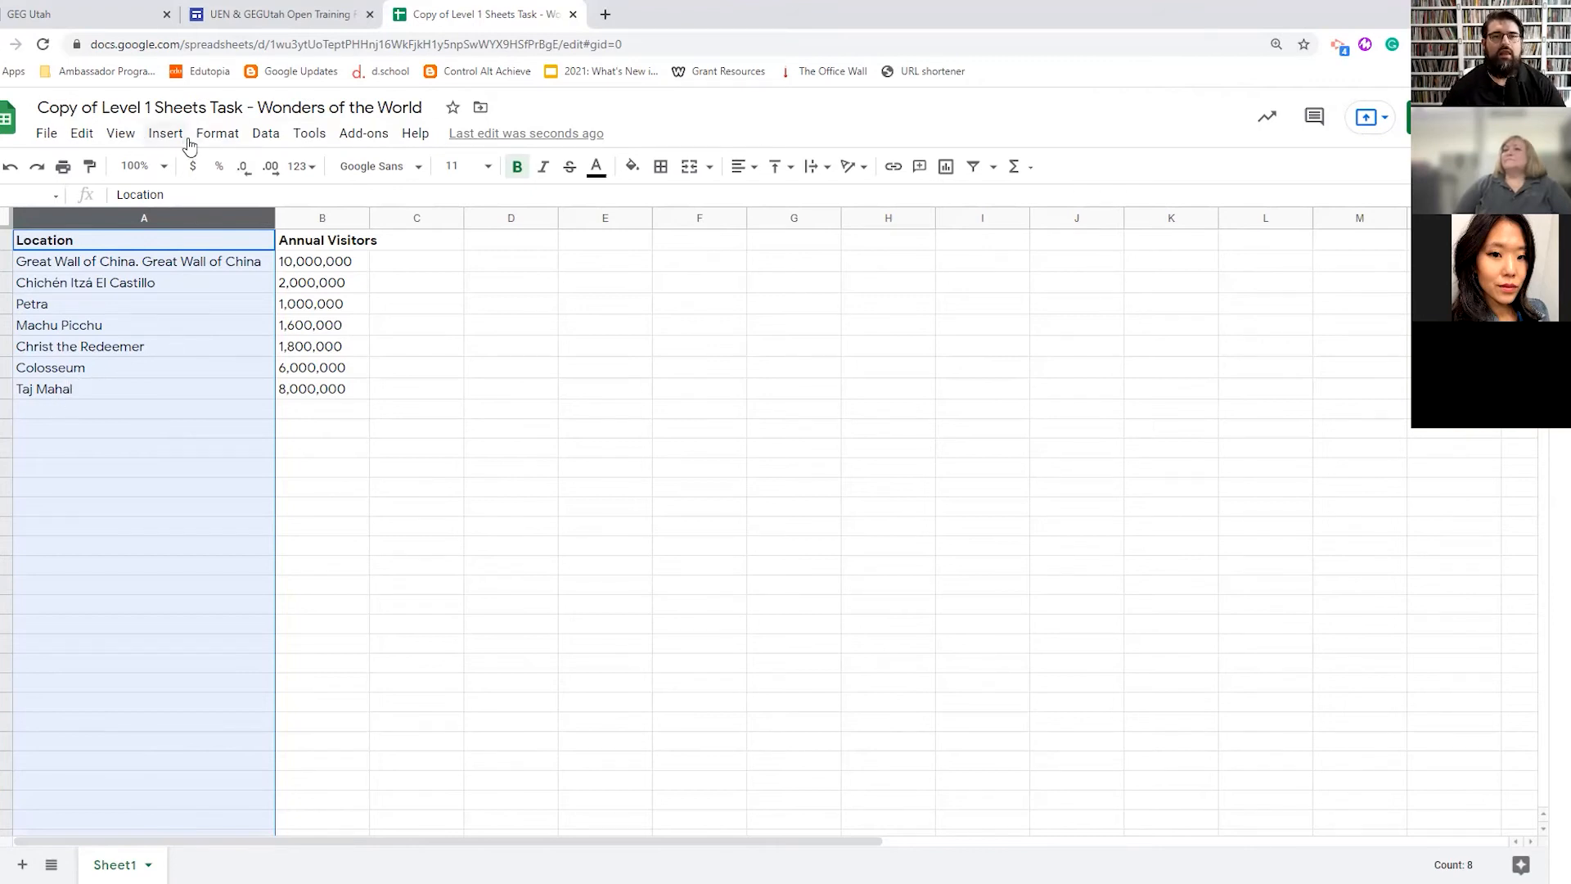
click(266, 131)
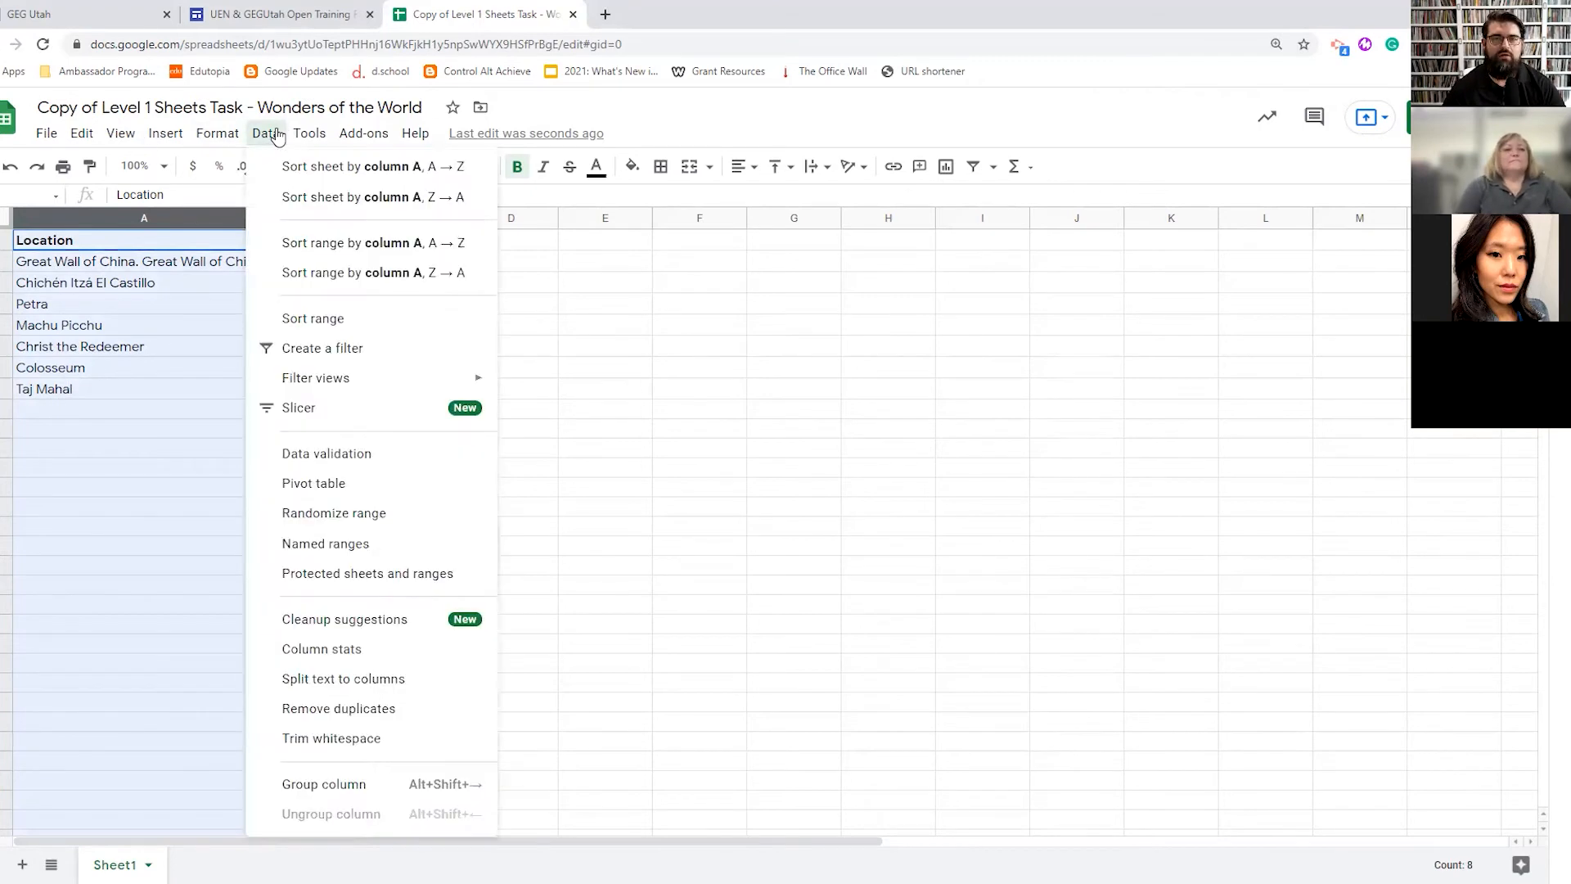
mouse_move(309, 132)
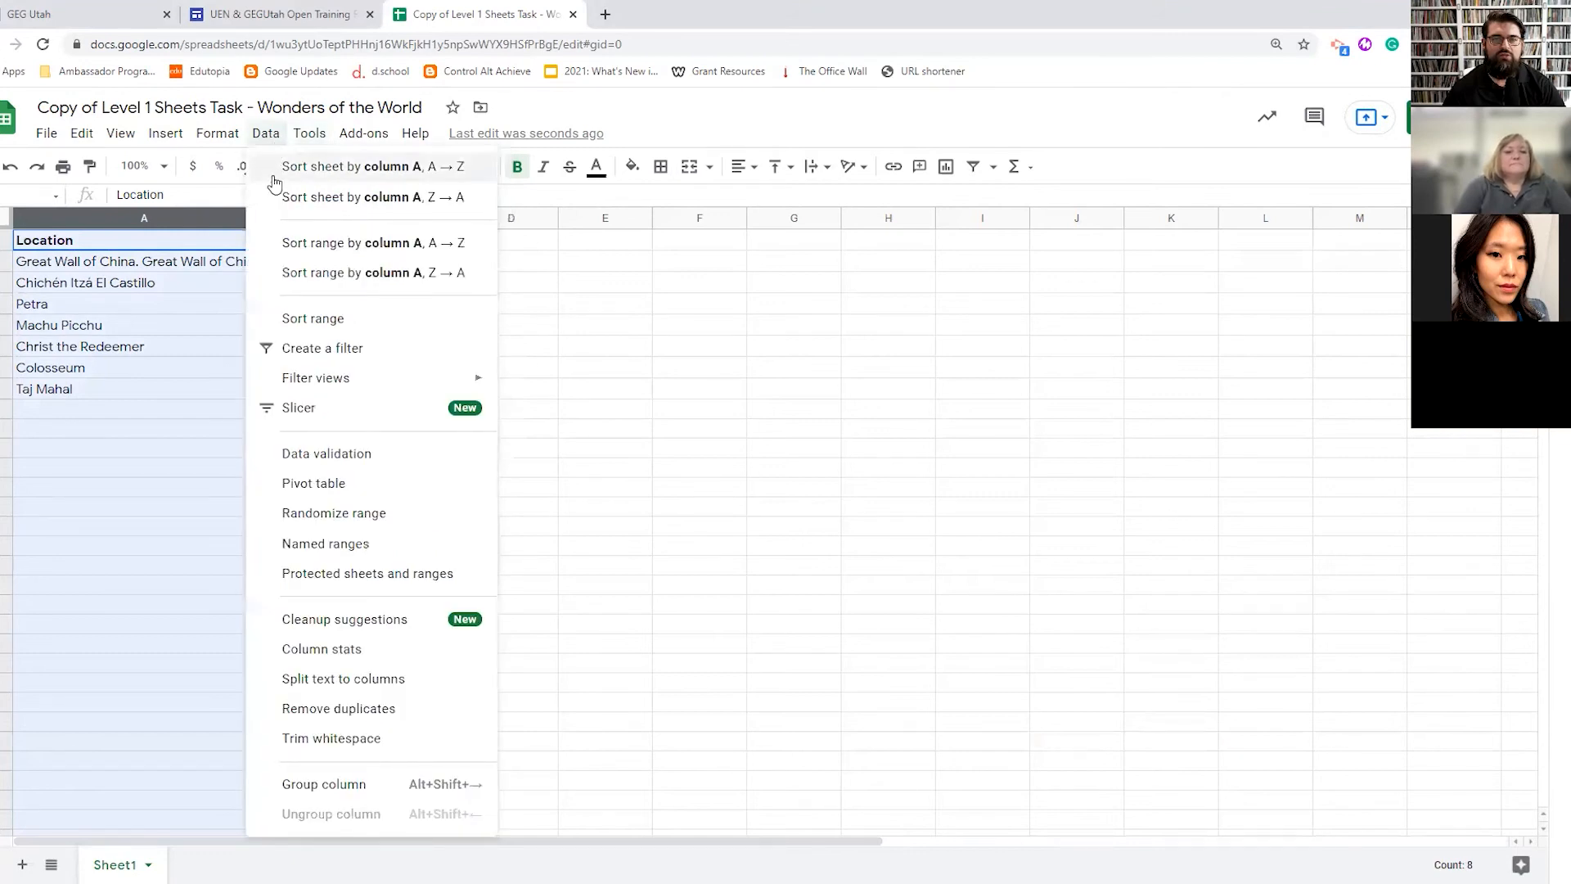
click(300, 245)
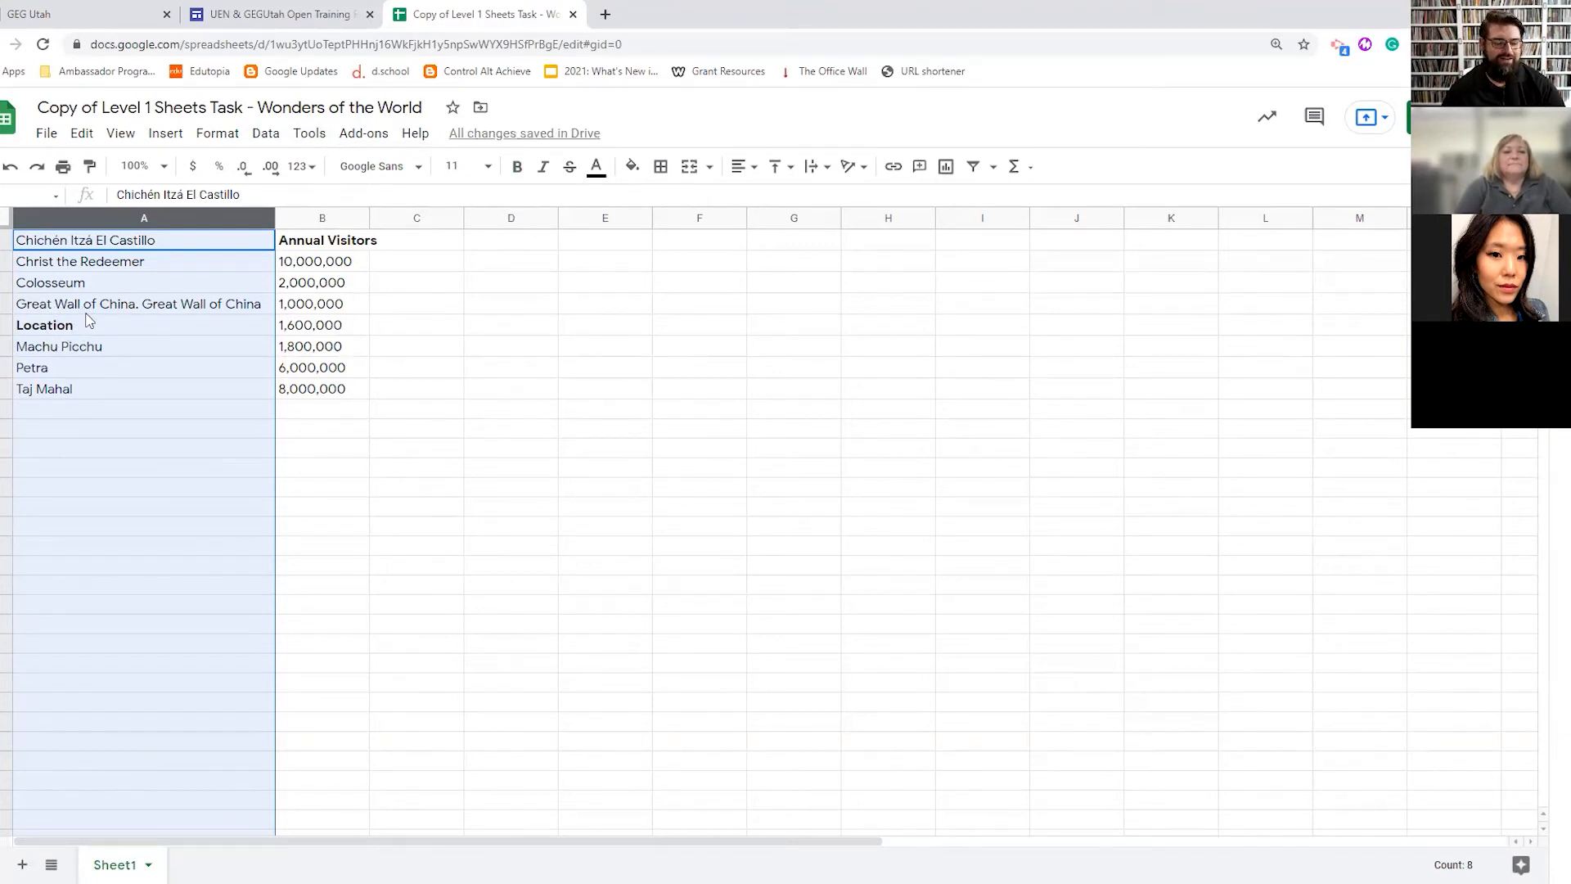
key(ctrl+z)
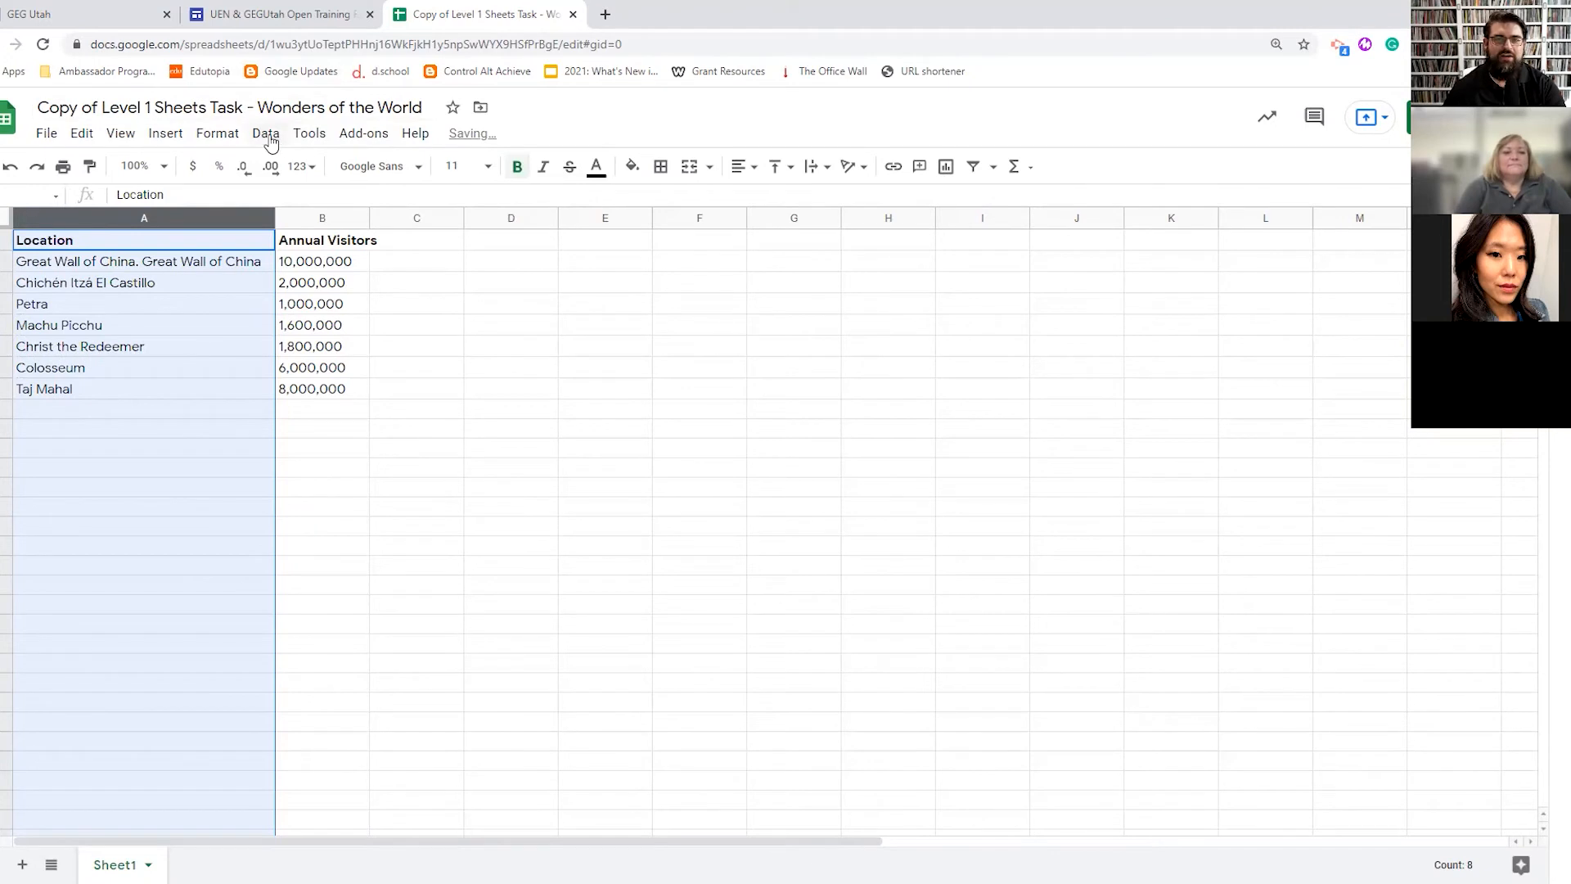
- Sort column A Z→A and undo the sort
click(308, 137)
mouse_move(270, 139)
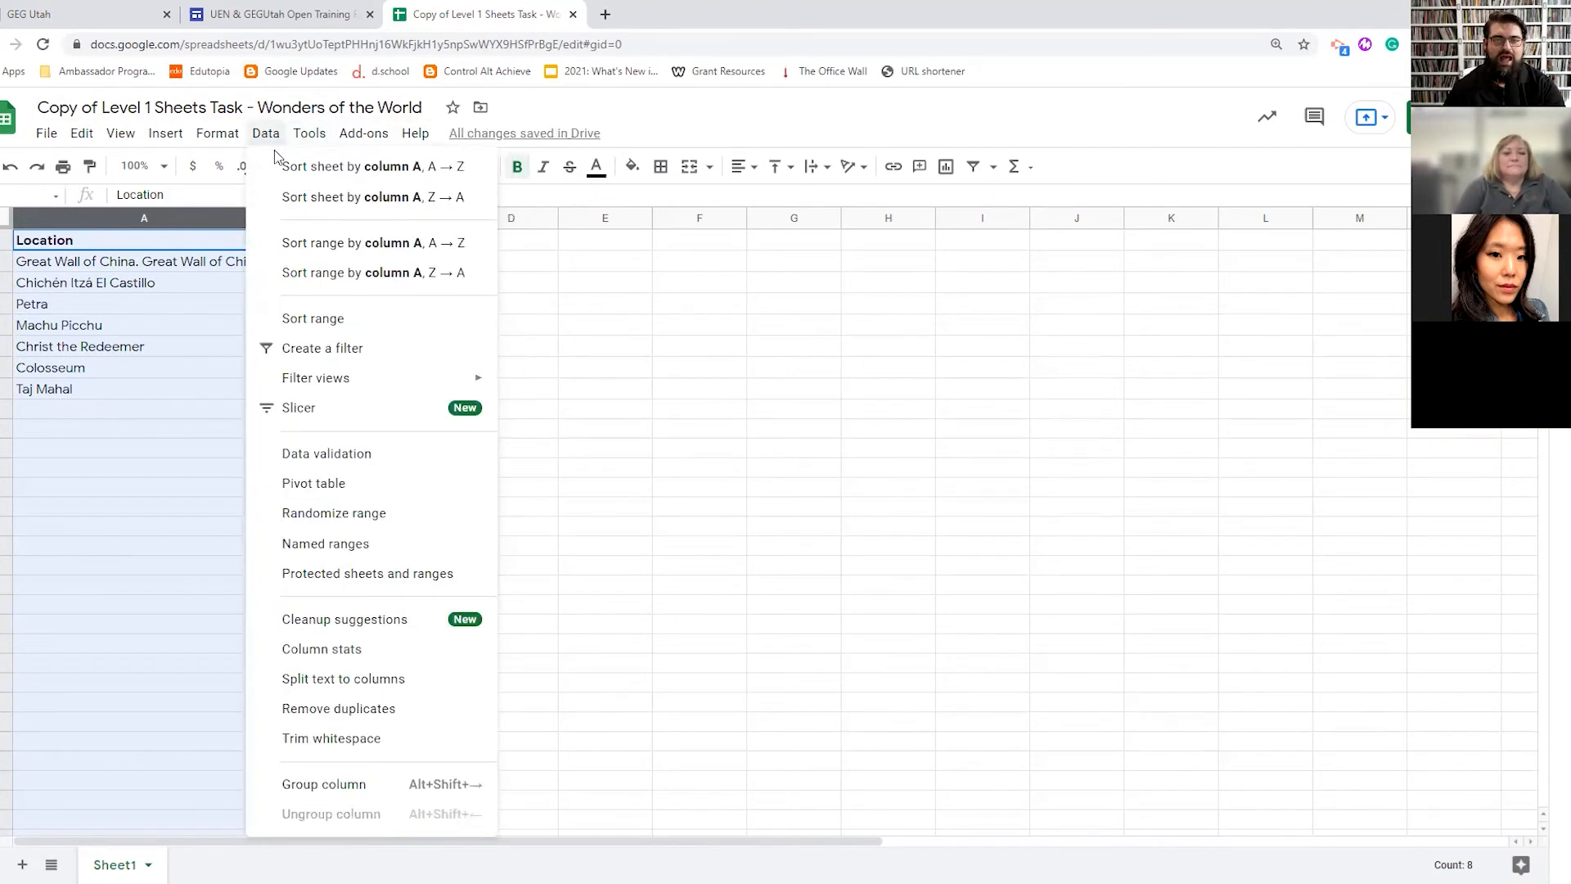
click(311, 274)
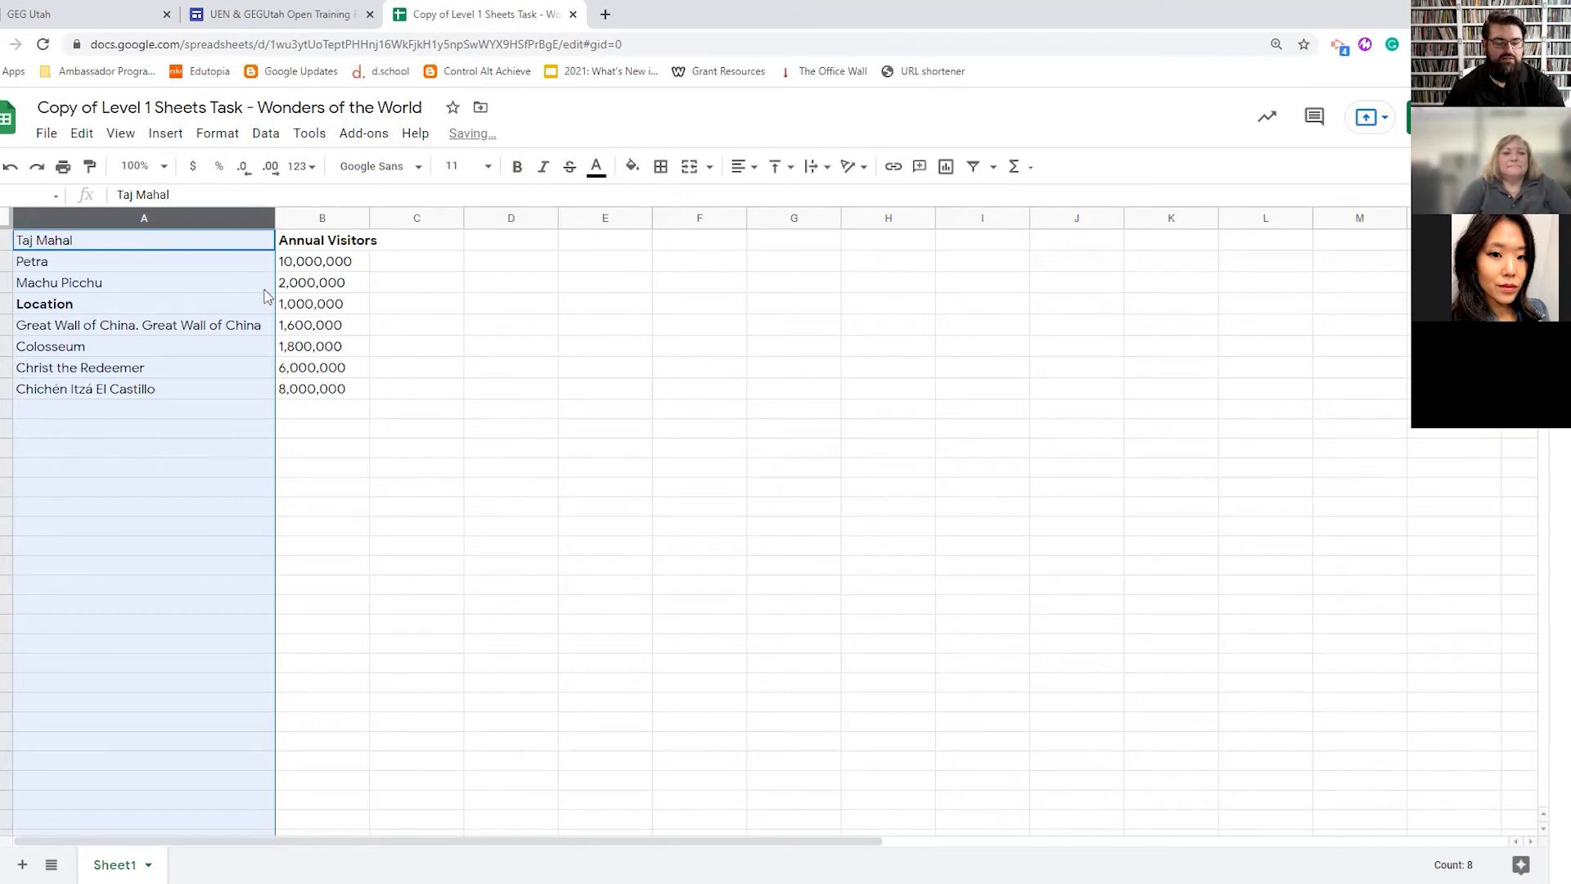
key(ctrl+z)
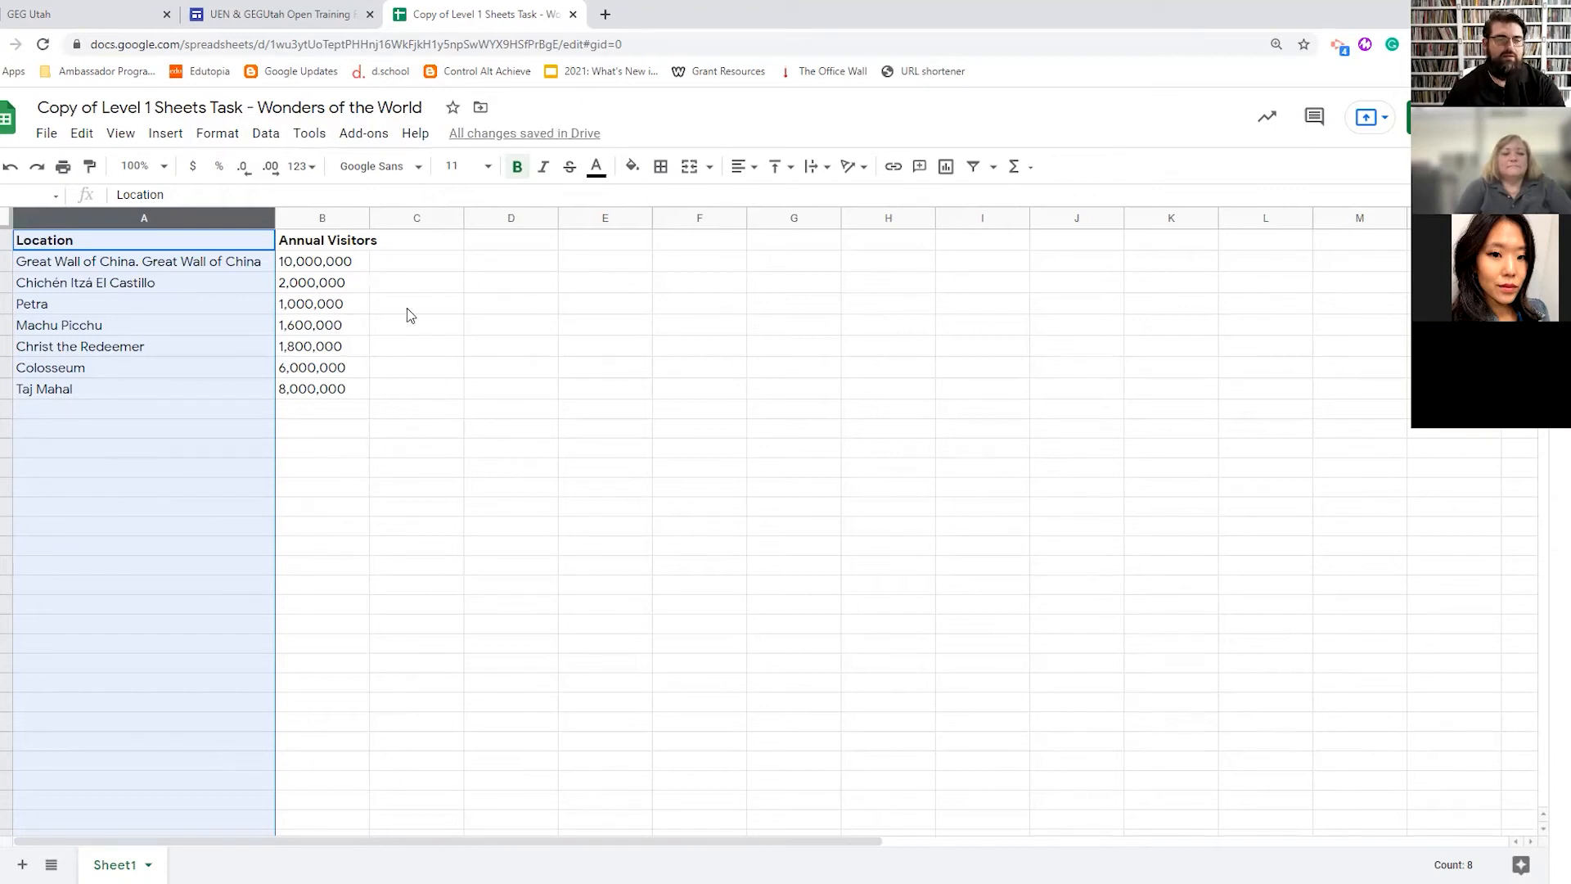
- Insert an AVERAGE of visitor counts B2:B8 below them, giving 3700000
click(315, 267)
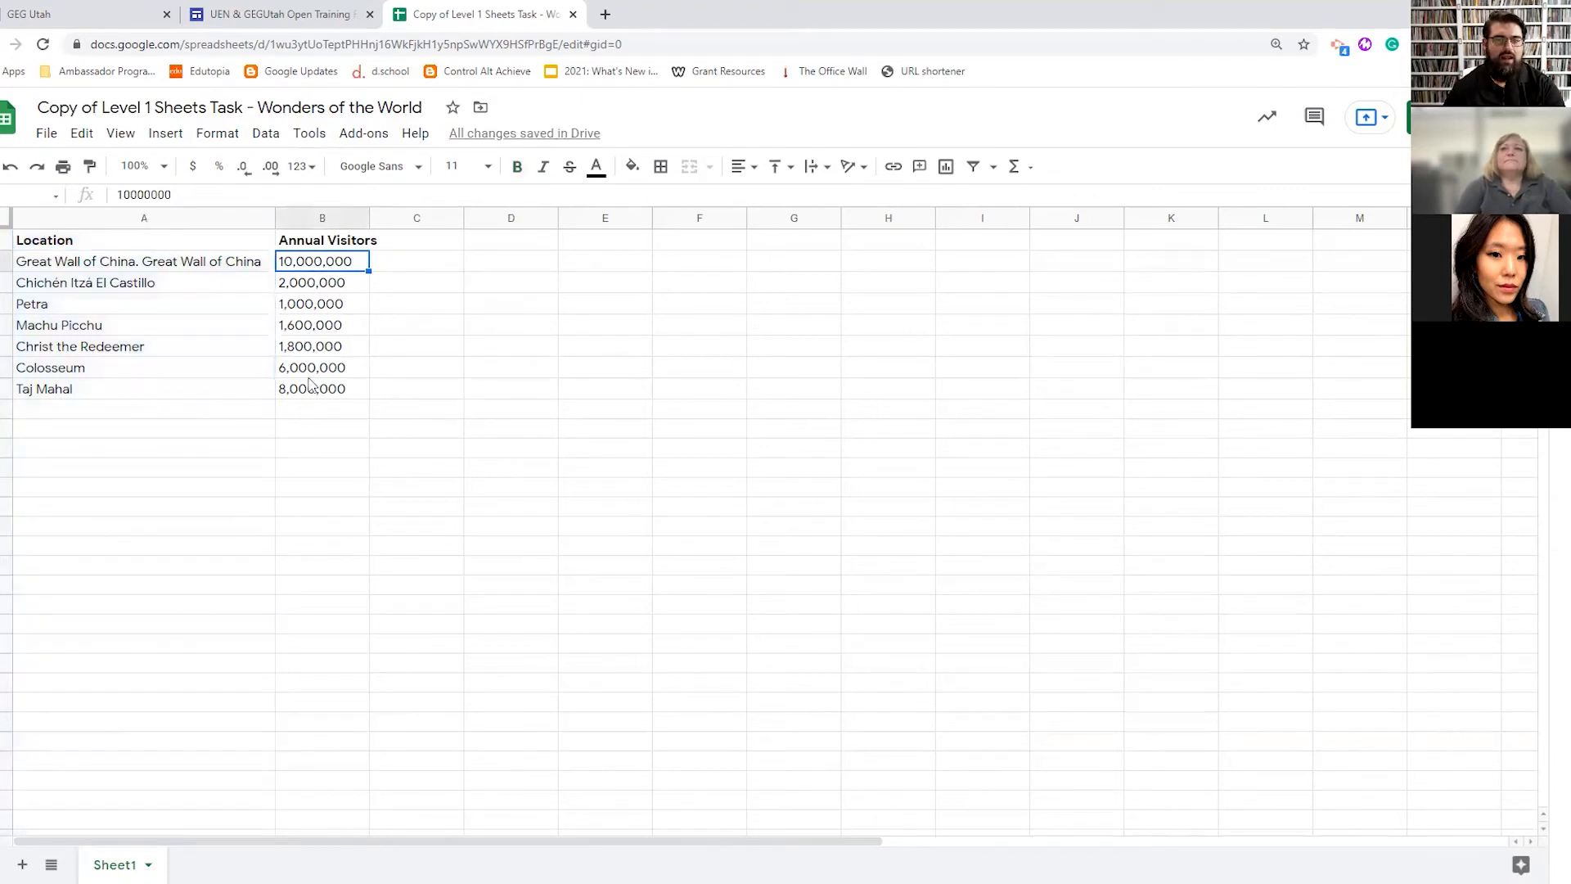
drag(316, 265, 321, 392)
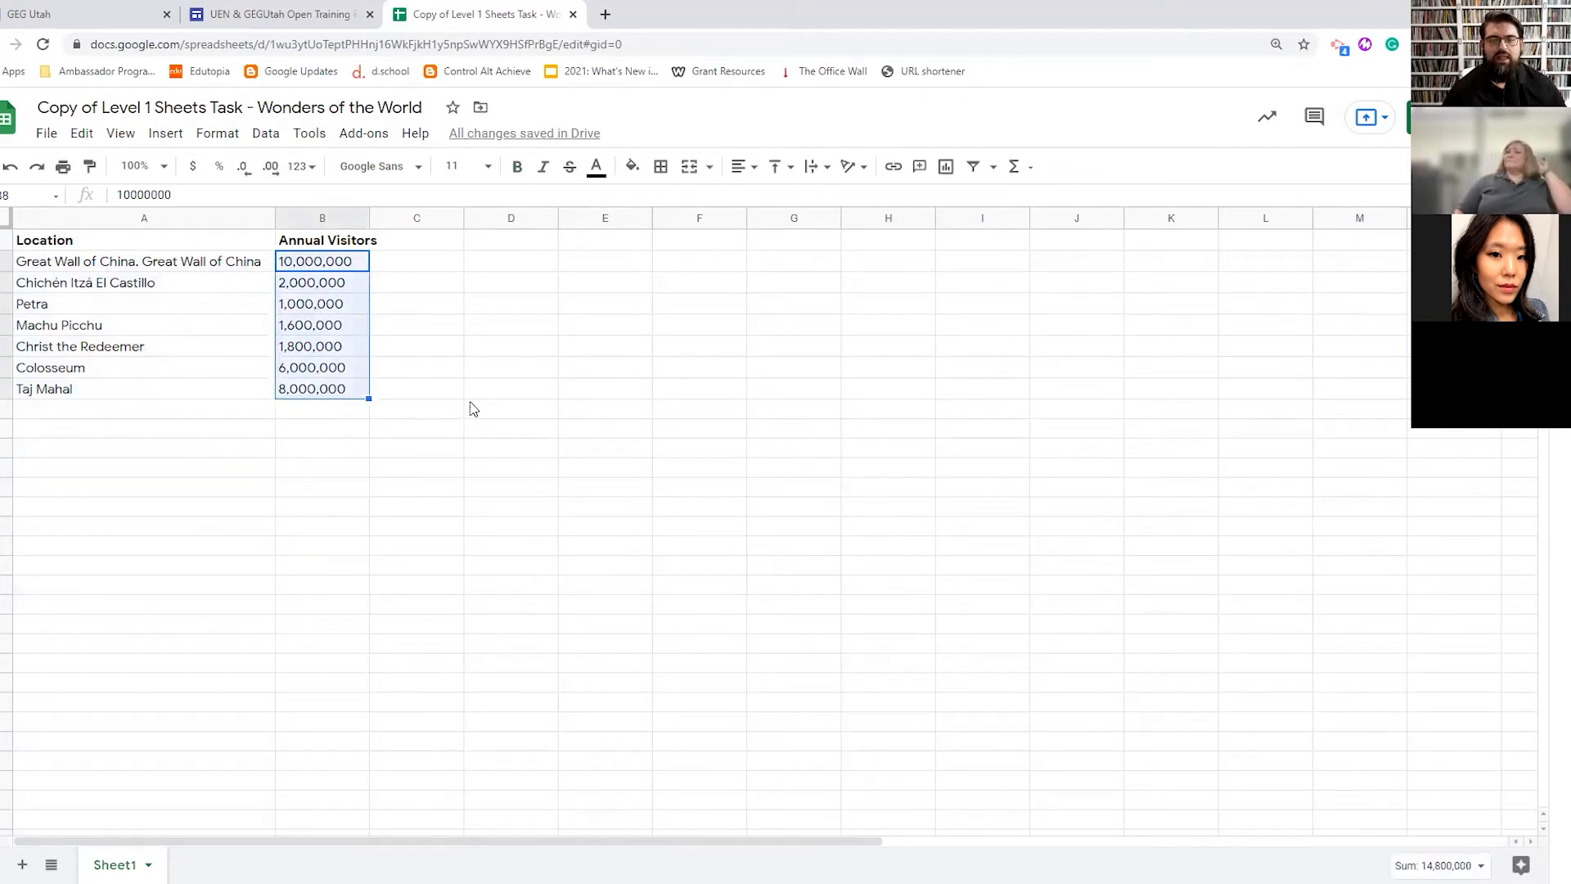
click(413, 283)
click(313, 270)
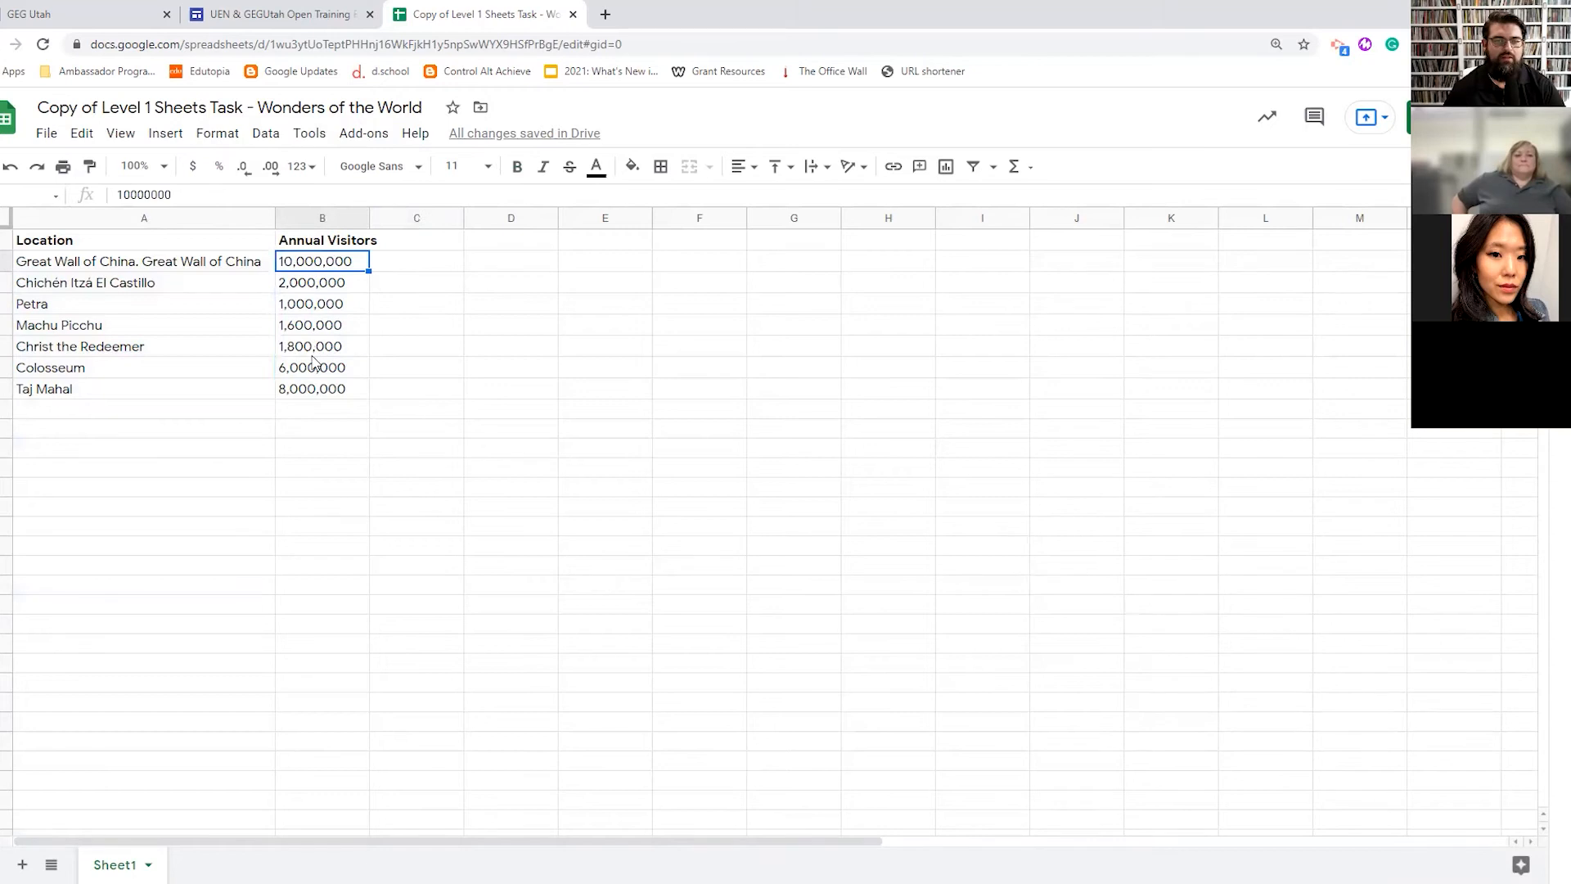
drag(316, 262, 315, 396)
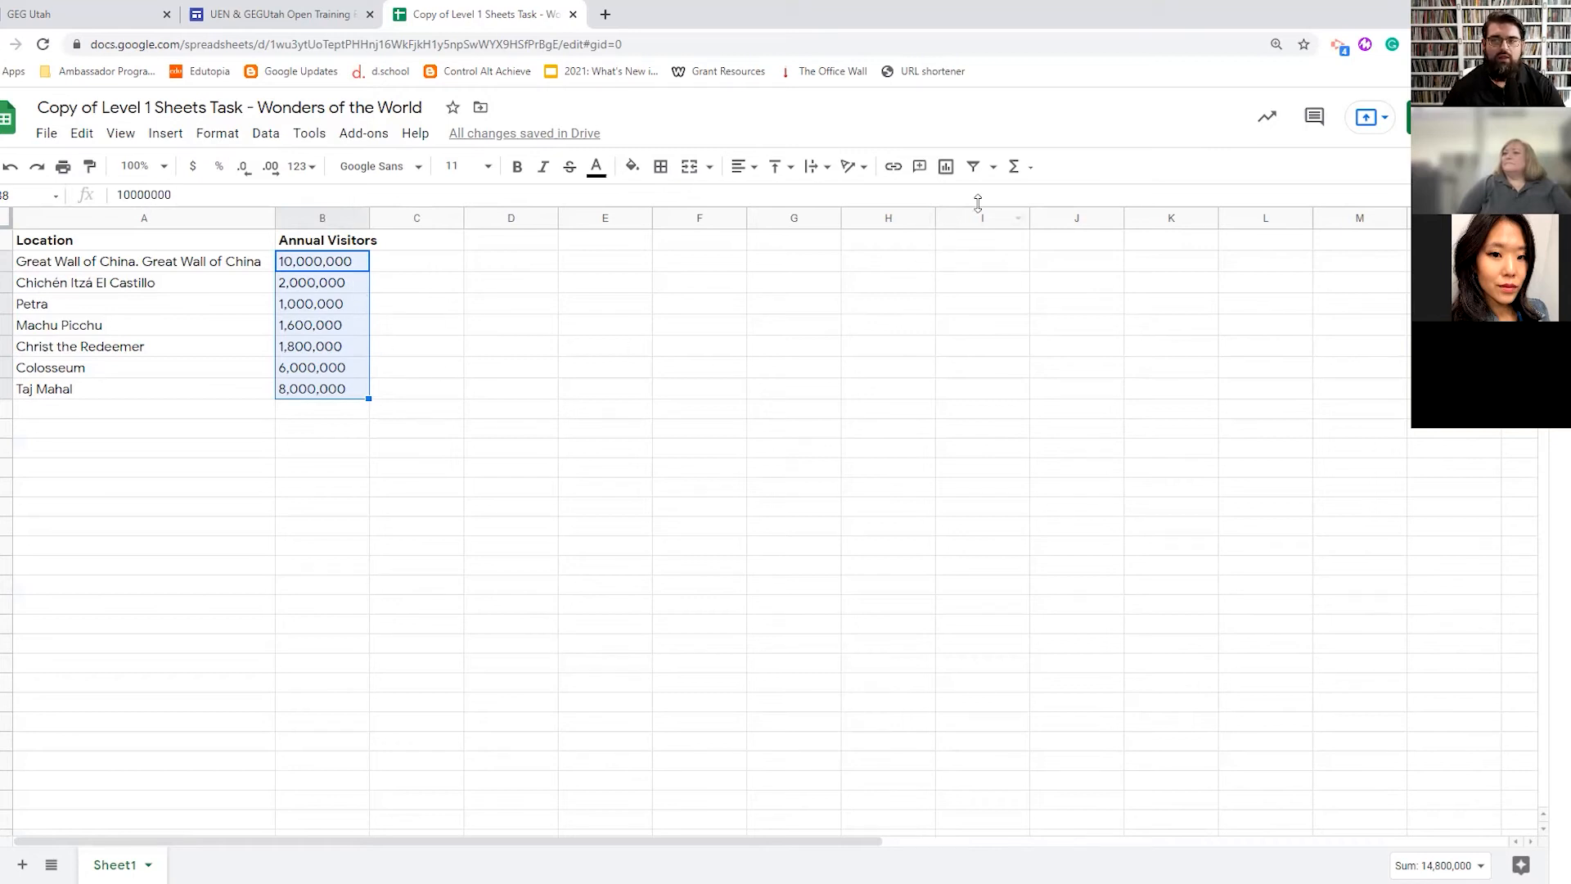
click(1015, 168)
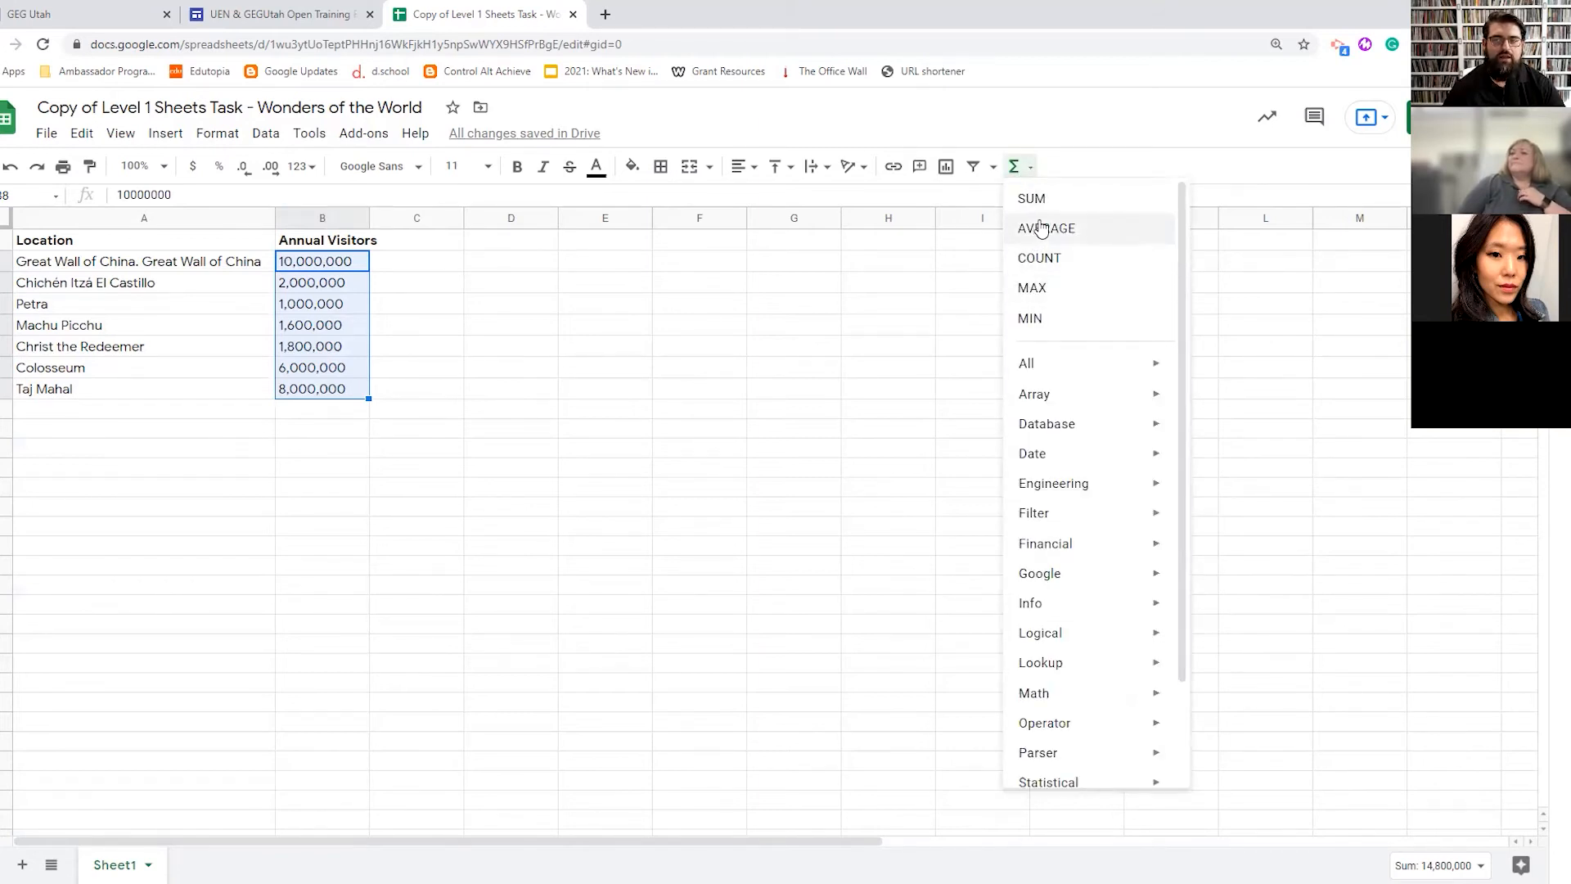
click(1041, 230)
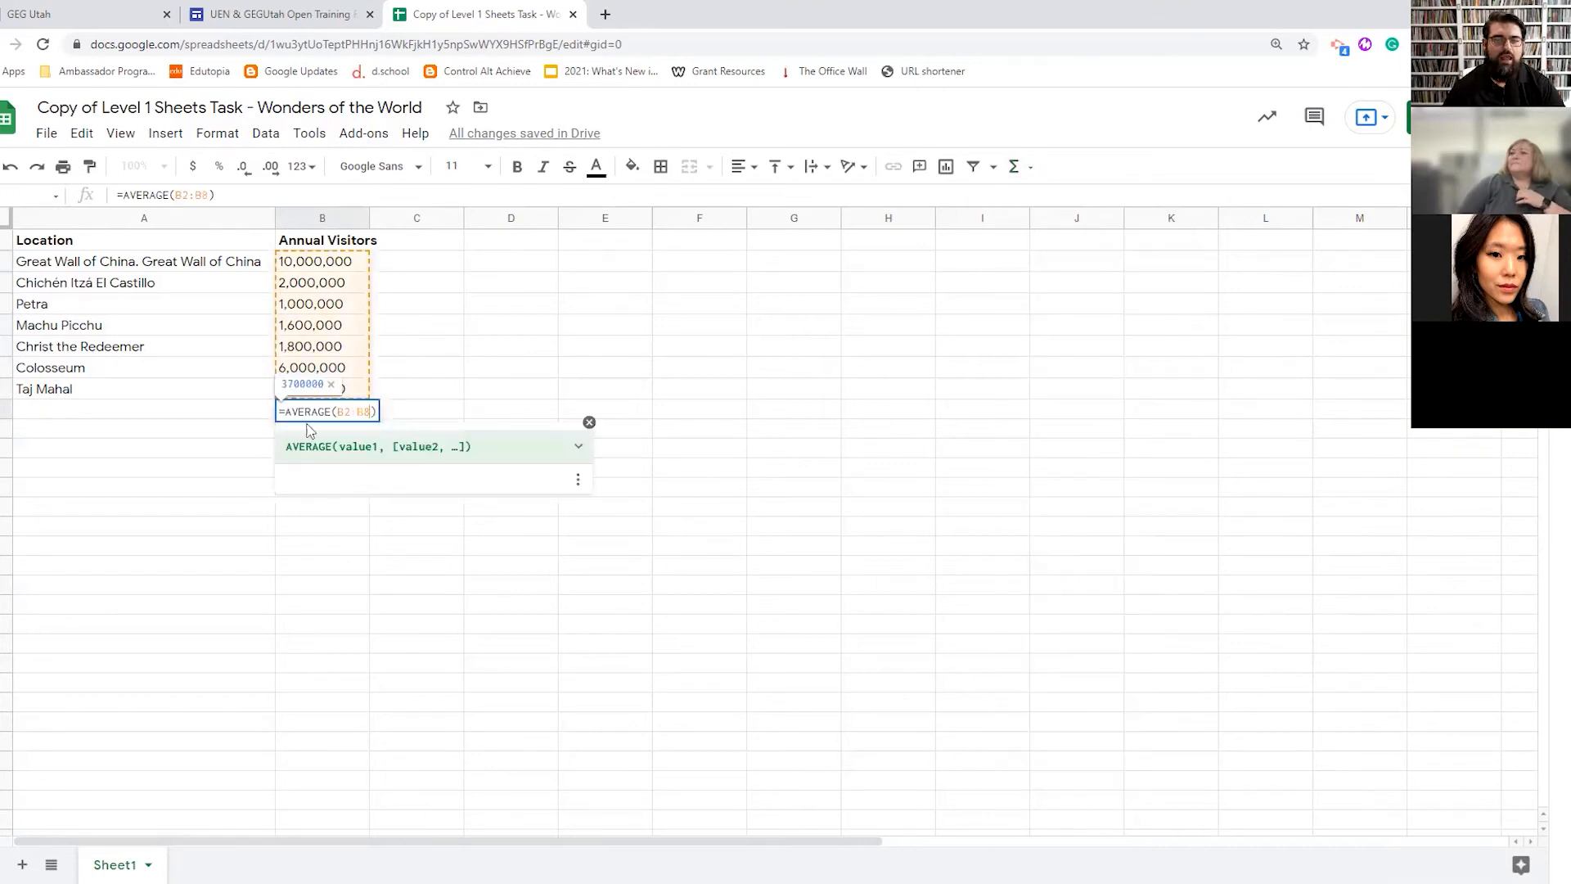
click(389, 417)
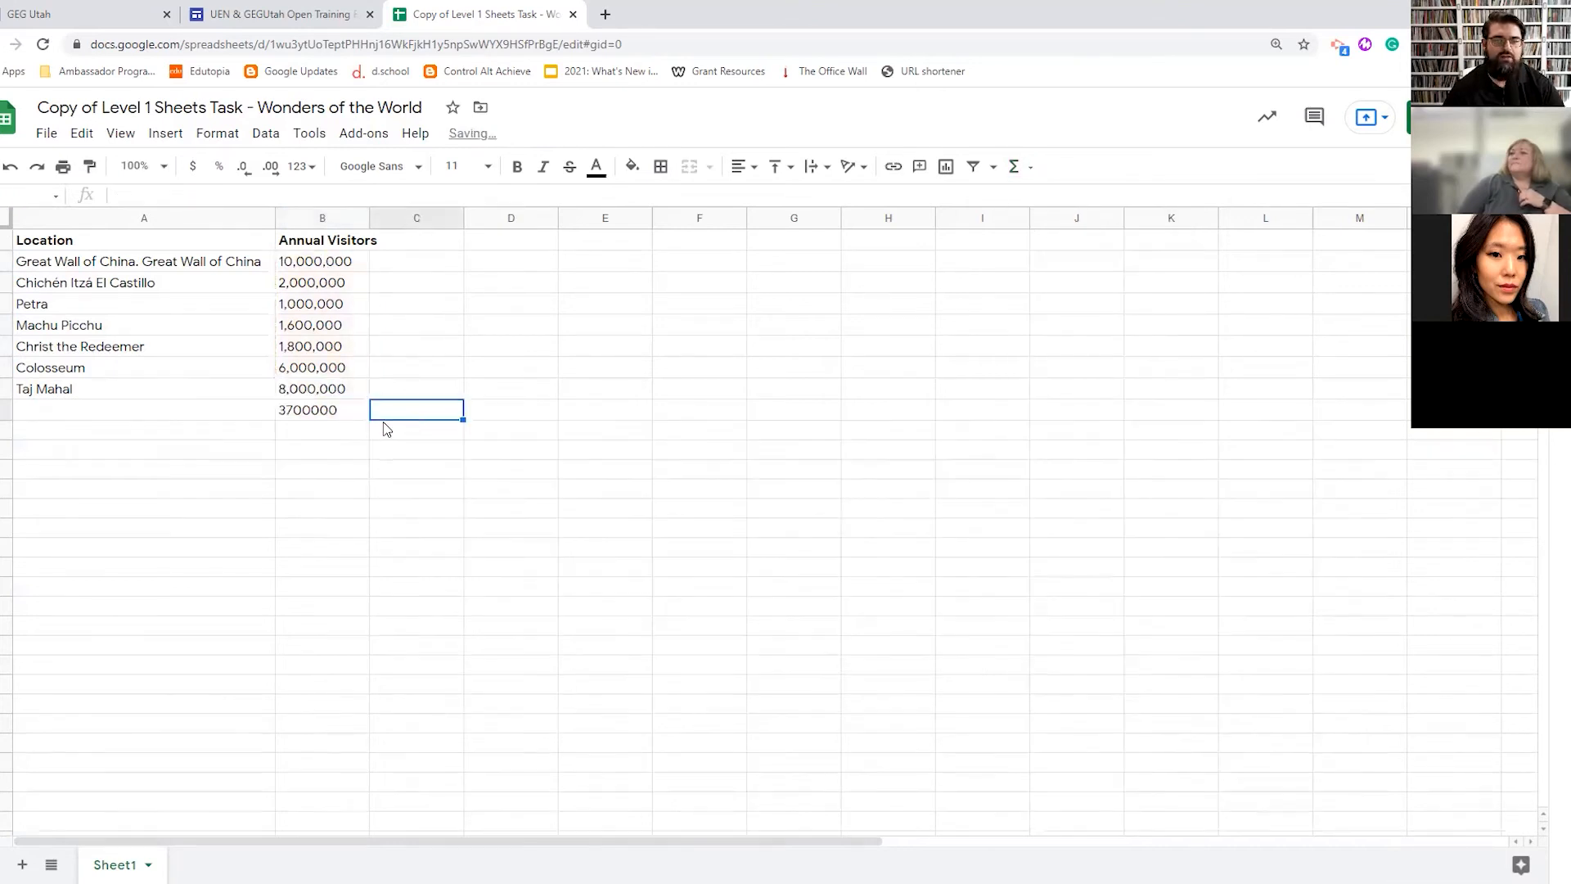
- Label cell A9 'Average Annual Visitors'
click(225, 413)
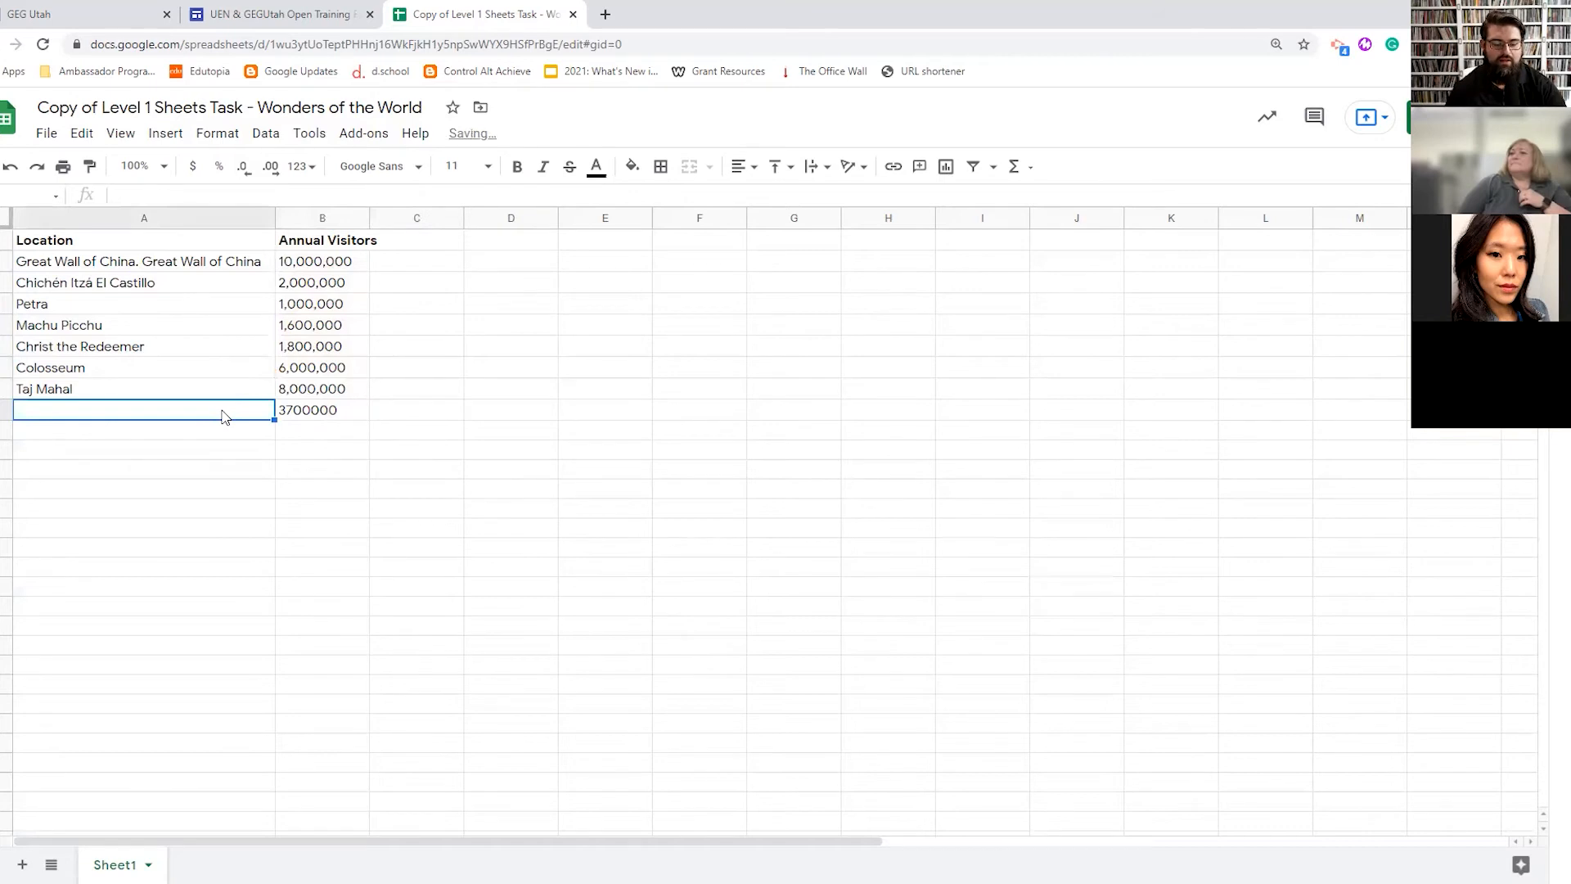
text(Averag)
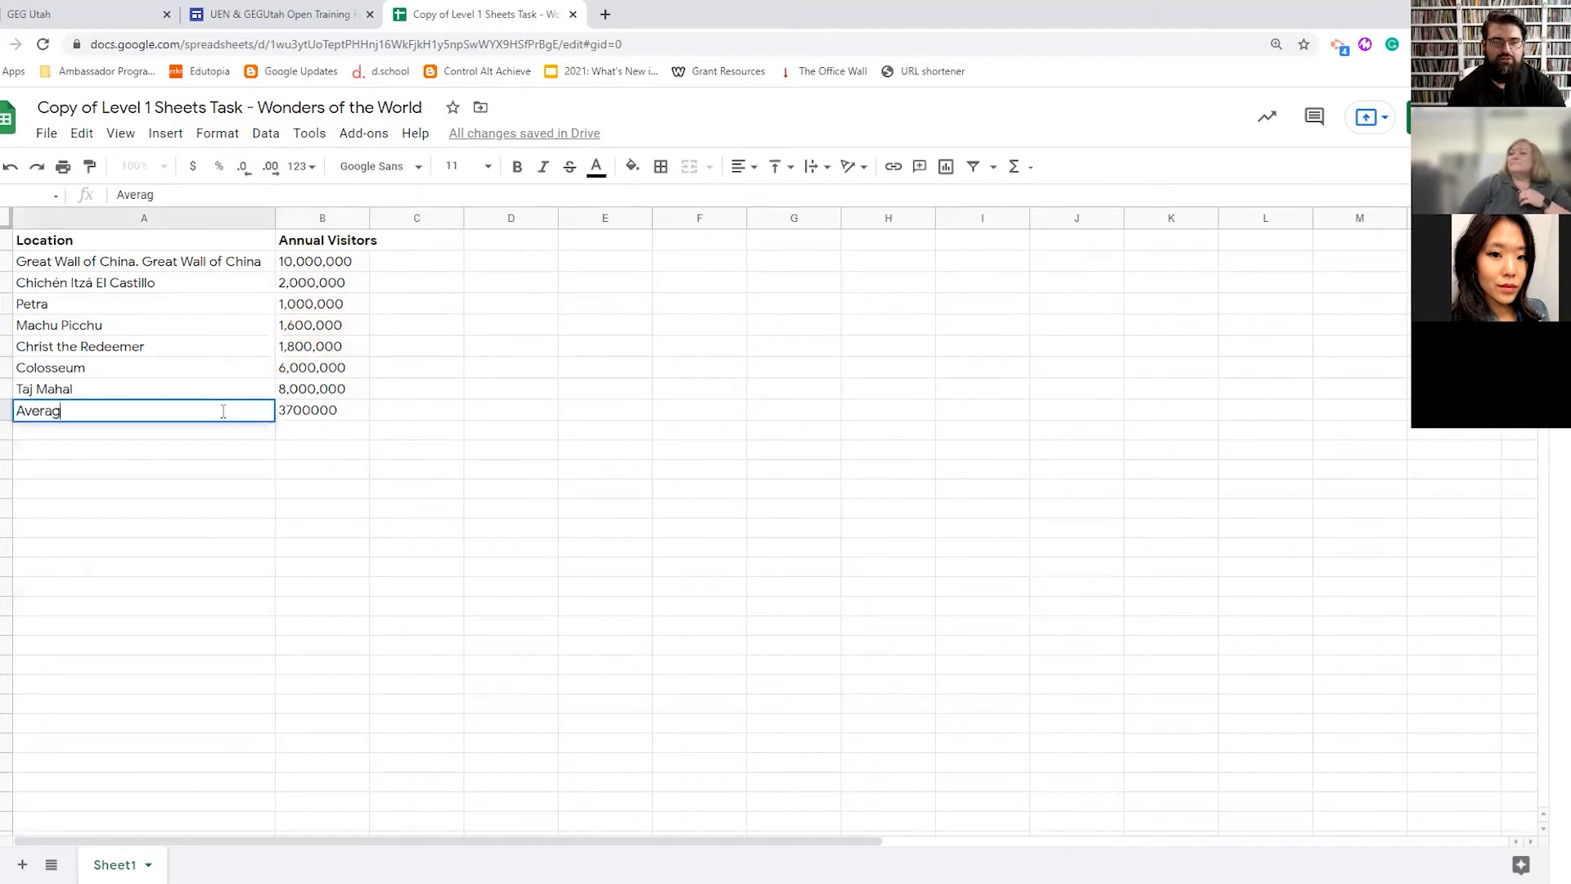
text(e Annual )
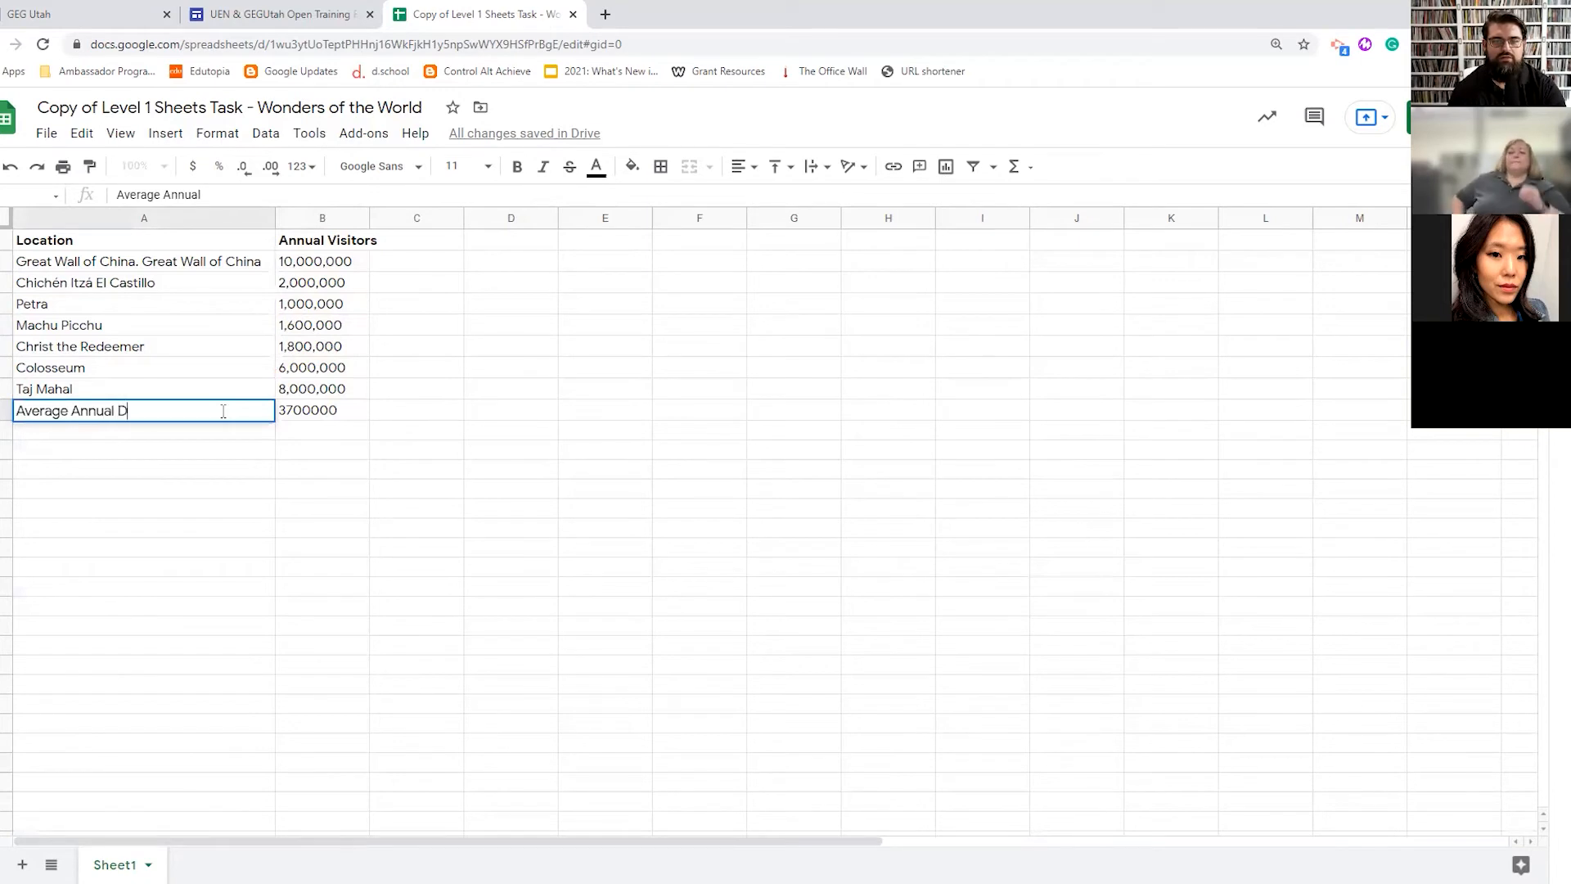
text(Visto)
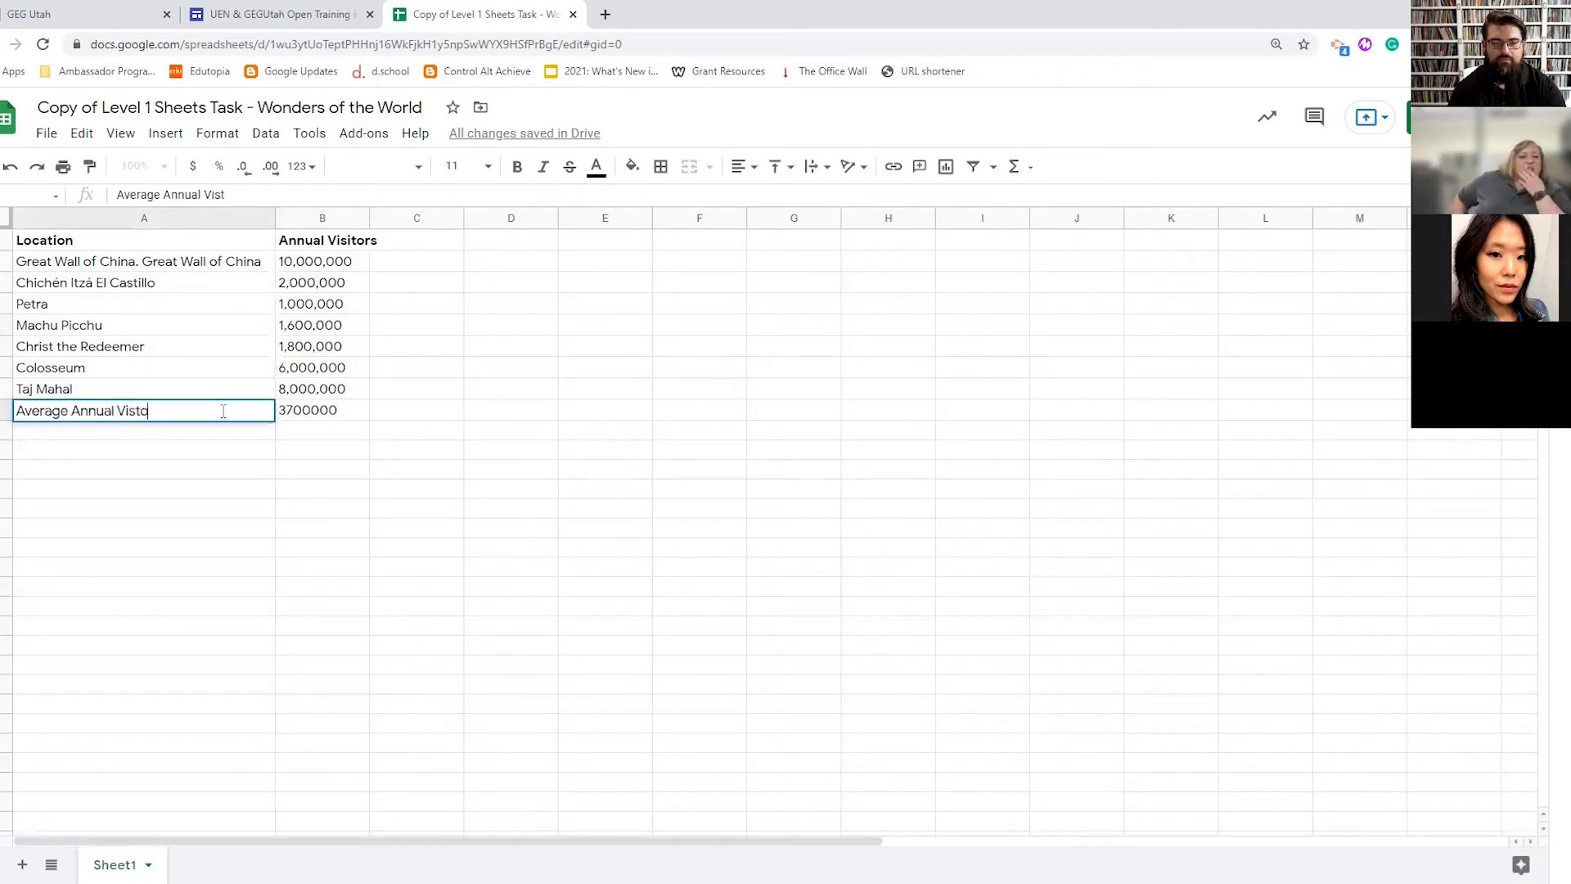
key(BackSpace)
key(BackSpace)
text(itors)
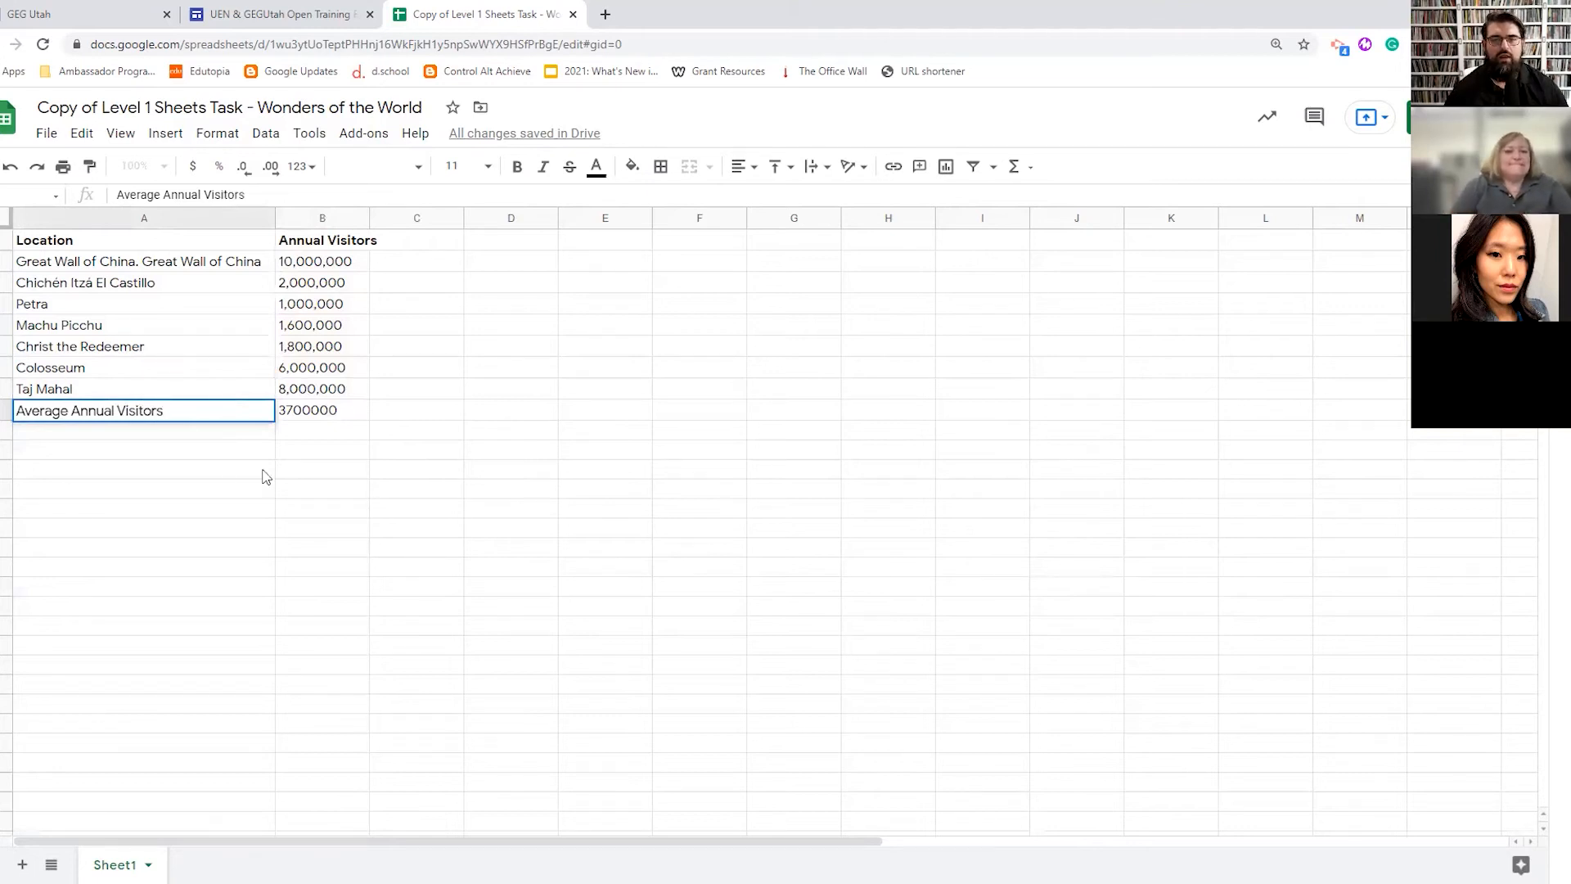
click(298, 446)
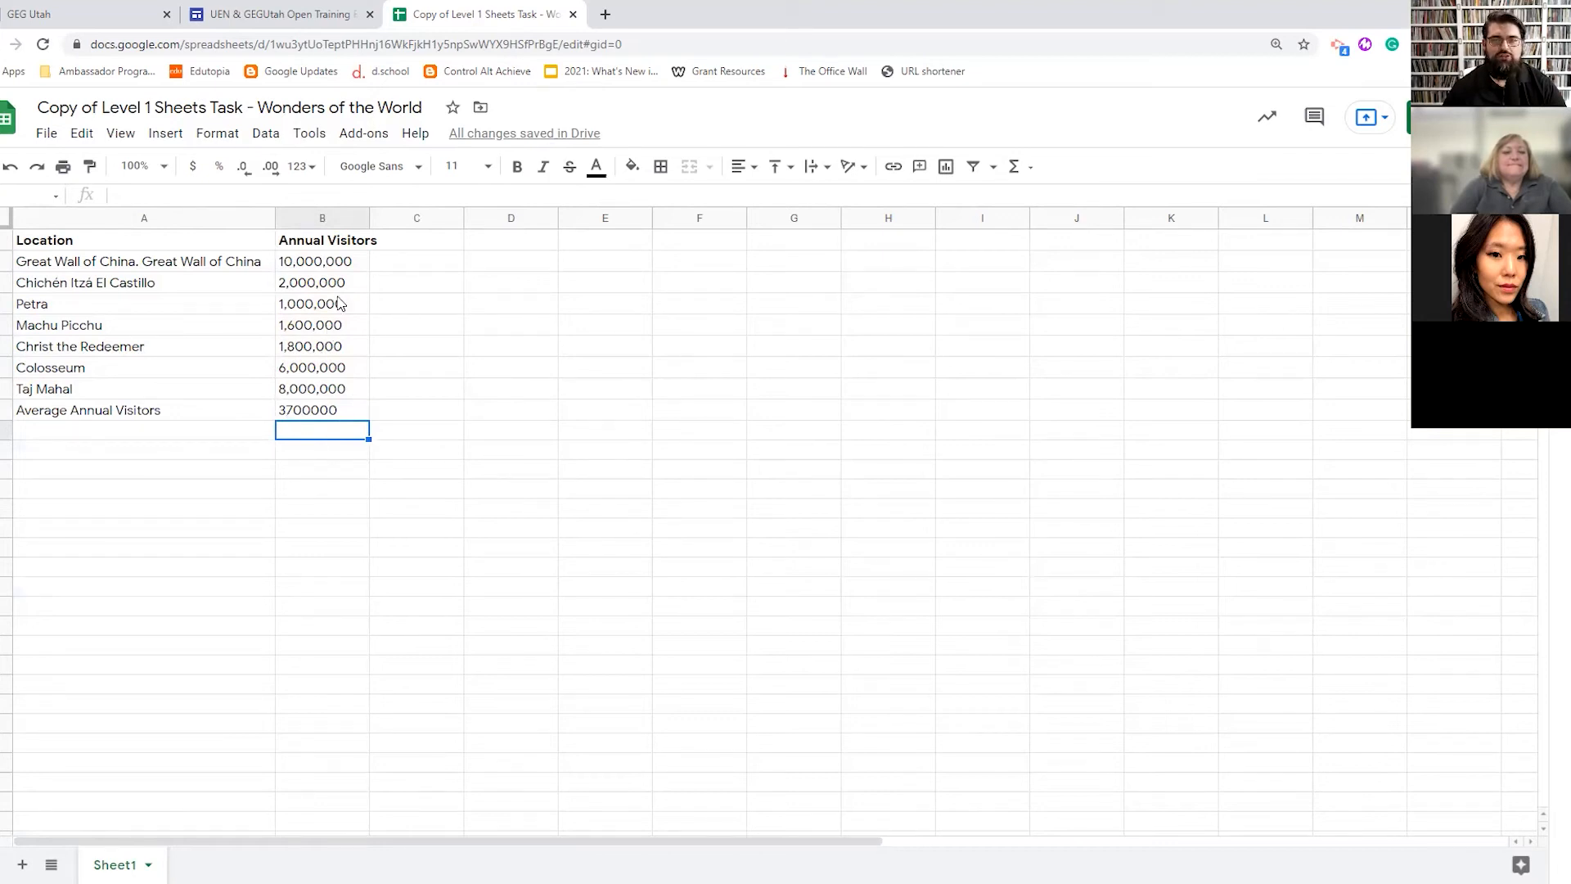
- Insert a chart from Location and Annual Visitors columns A:B and move it beside the data table
drag(42, 239, 296, 412)
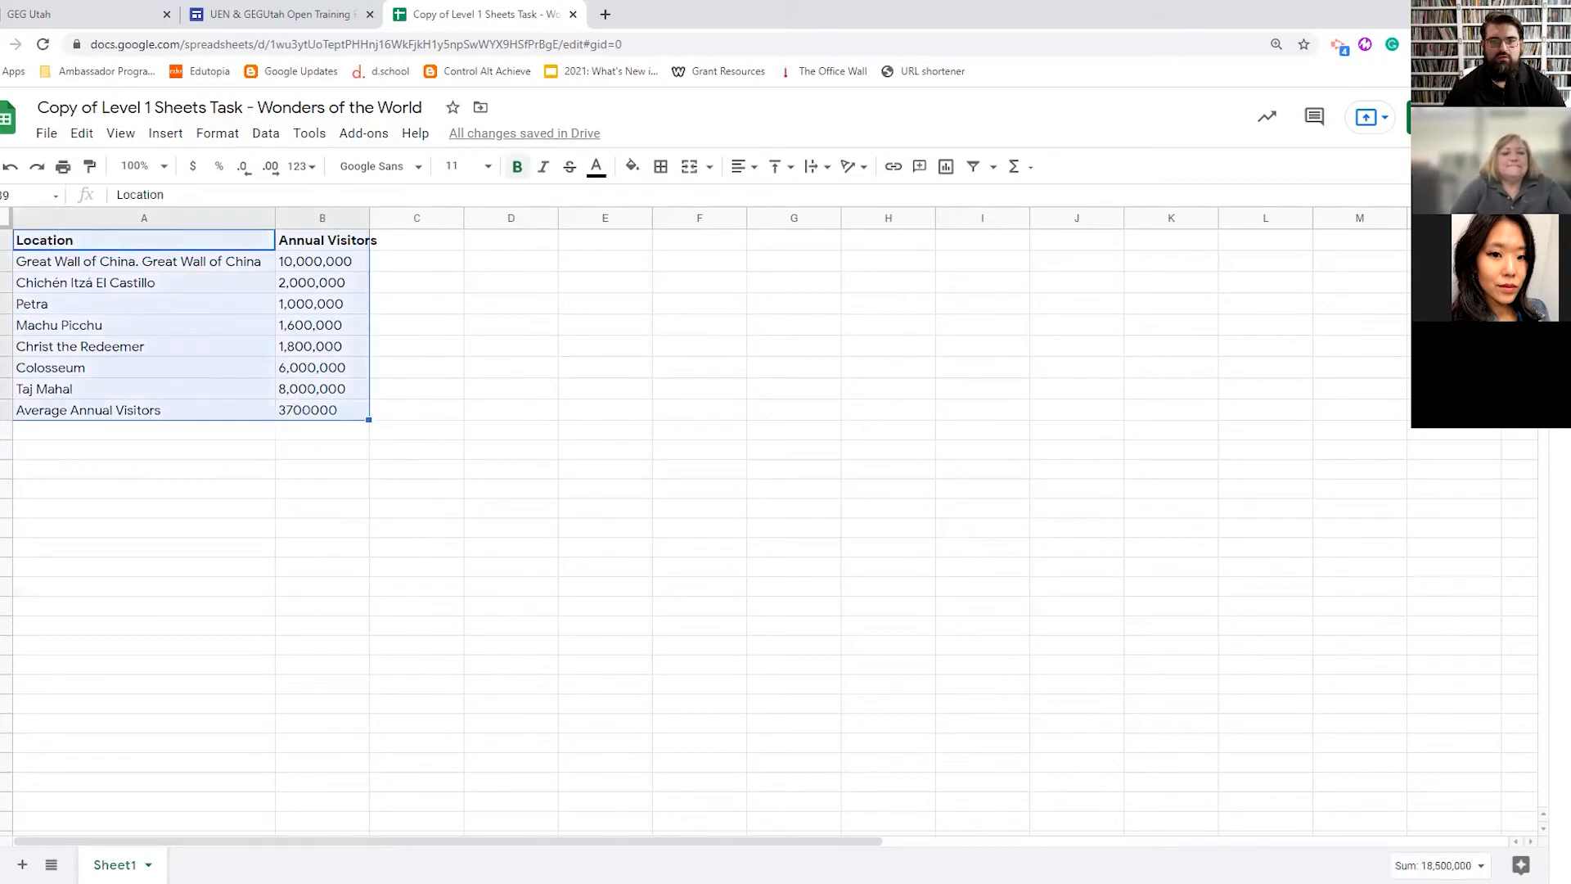
click(168, 218)
ctrl+click(322, 218)
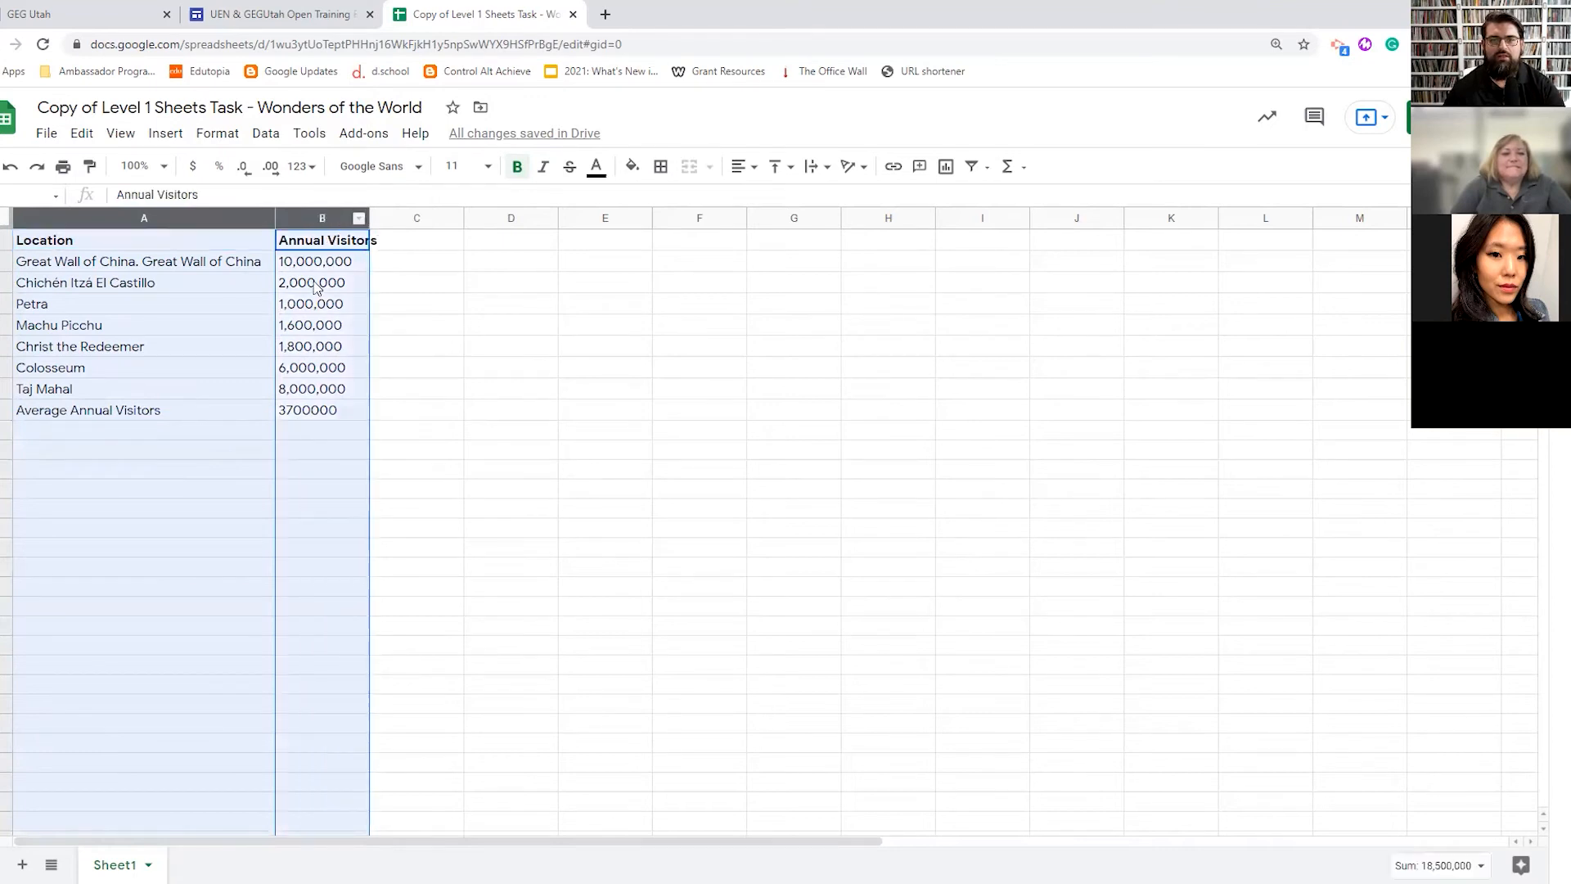
click(166, 133)
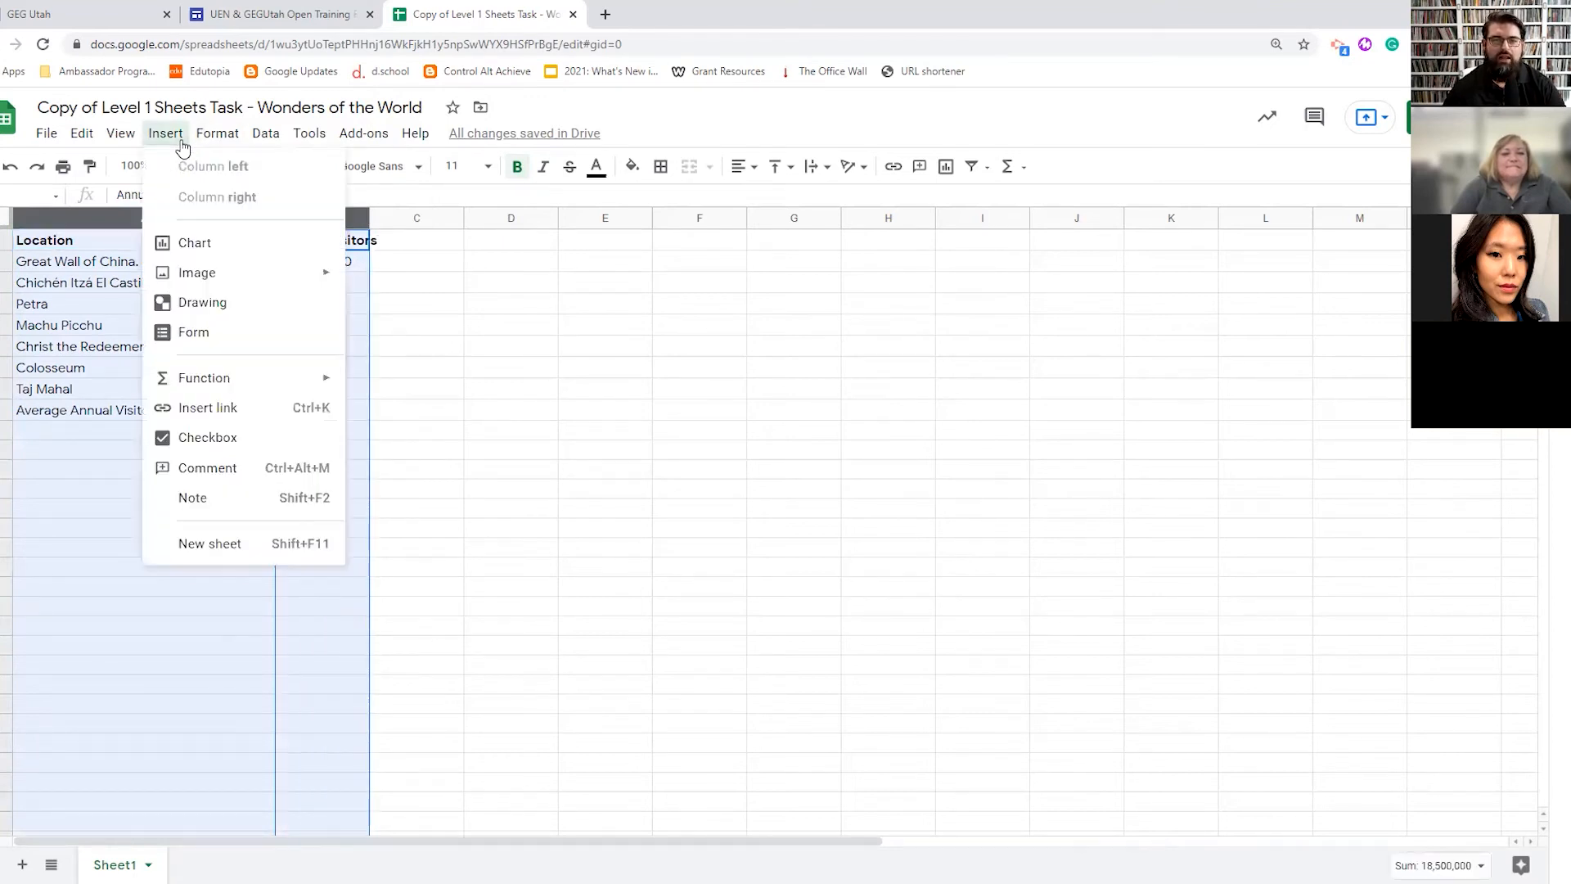
click(195, 246)
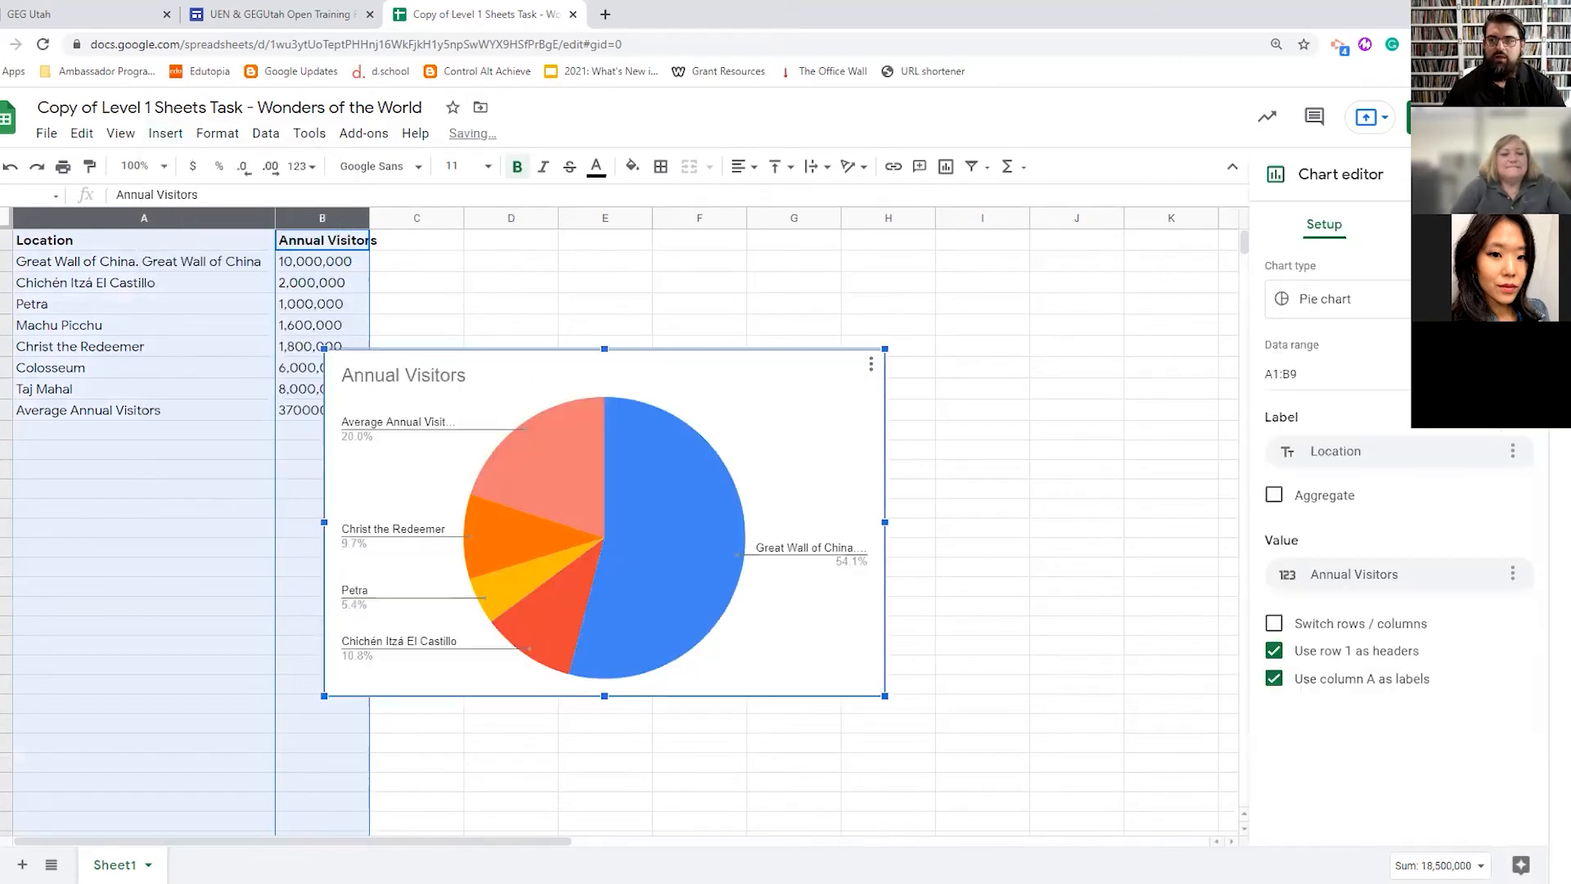
drag(636, 358, 740, 251)
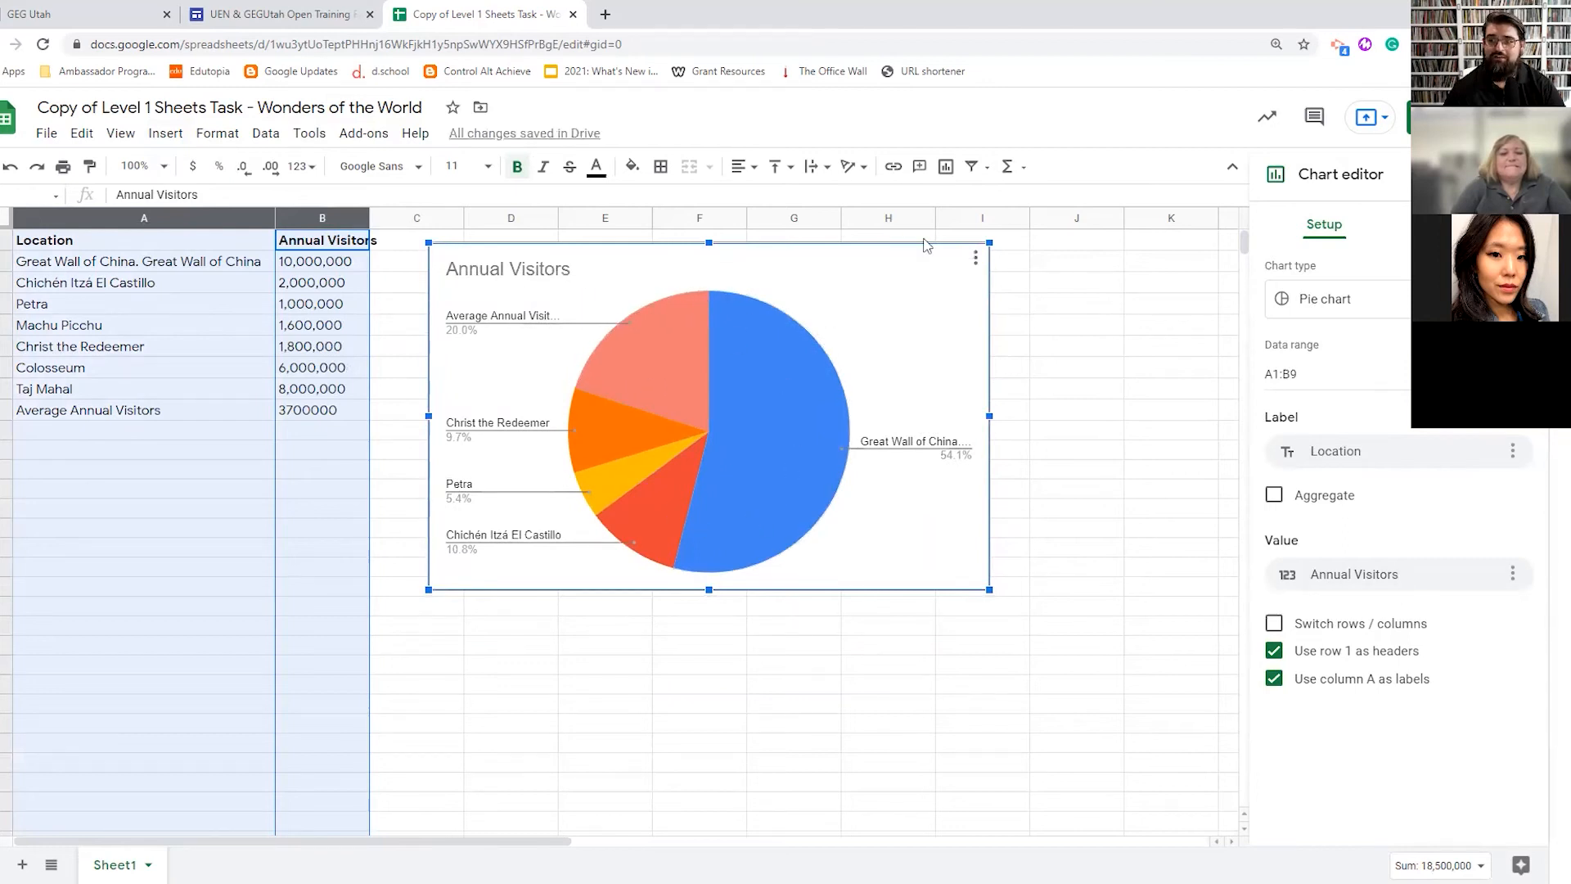
- Try Column and Line chart types, then set the chart type back to Pie chart
click(1334, 299)
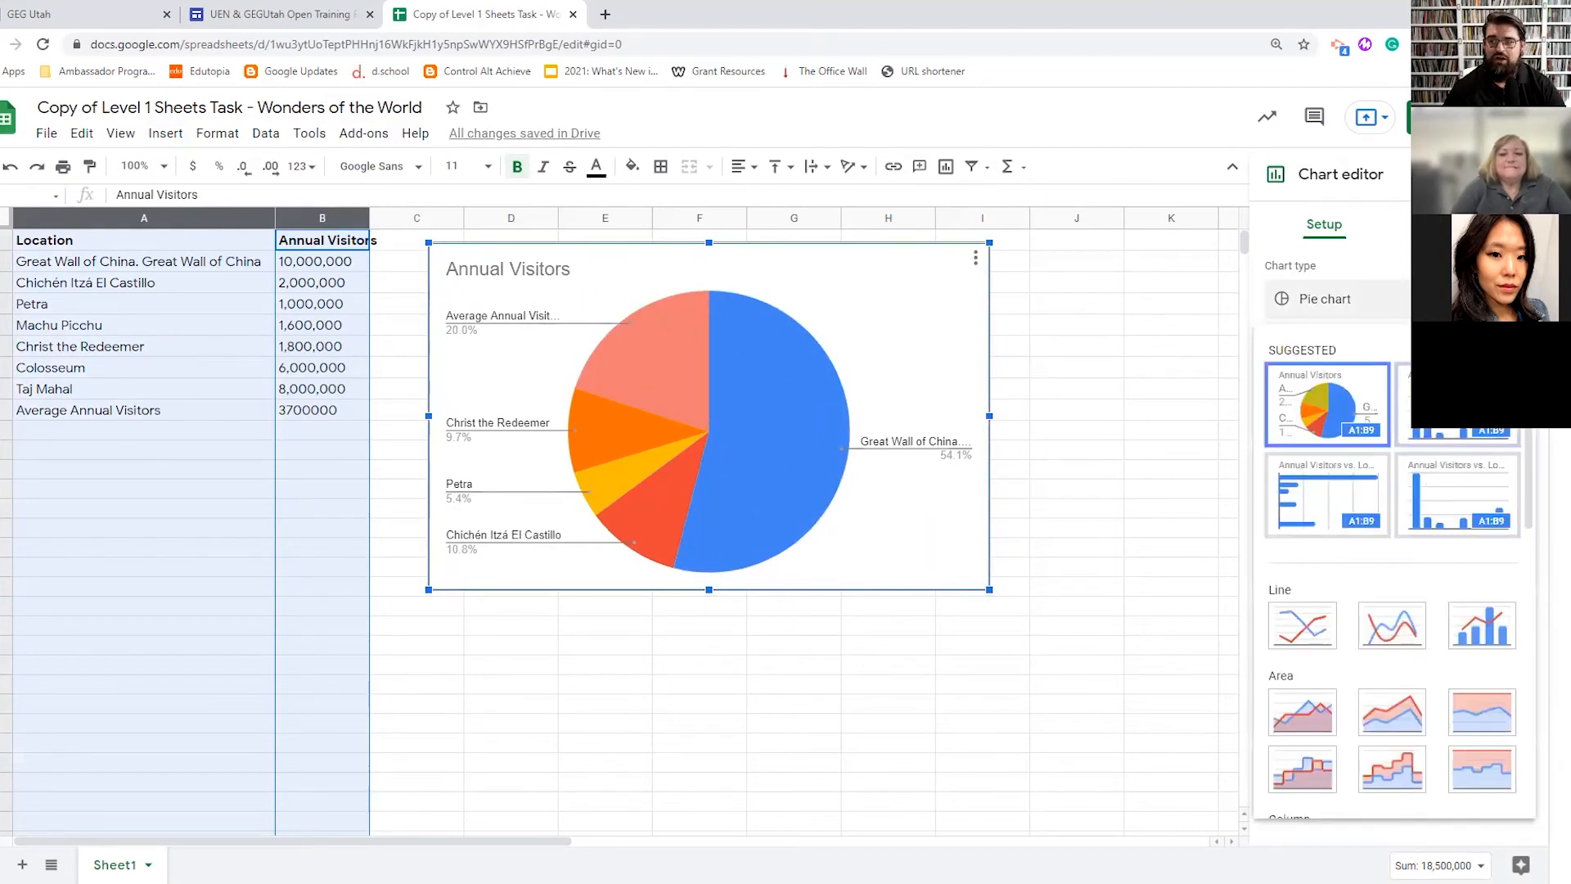
click(1434, 482)
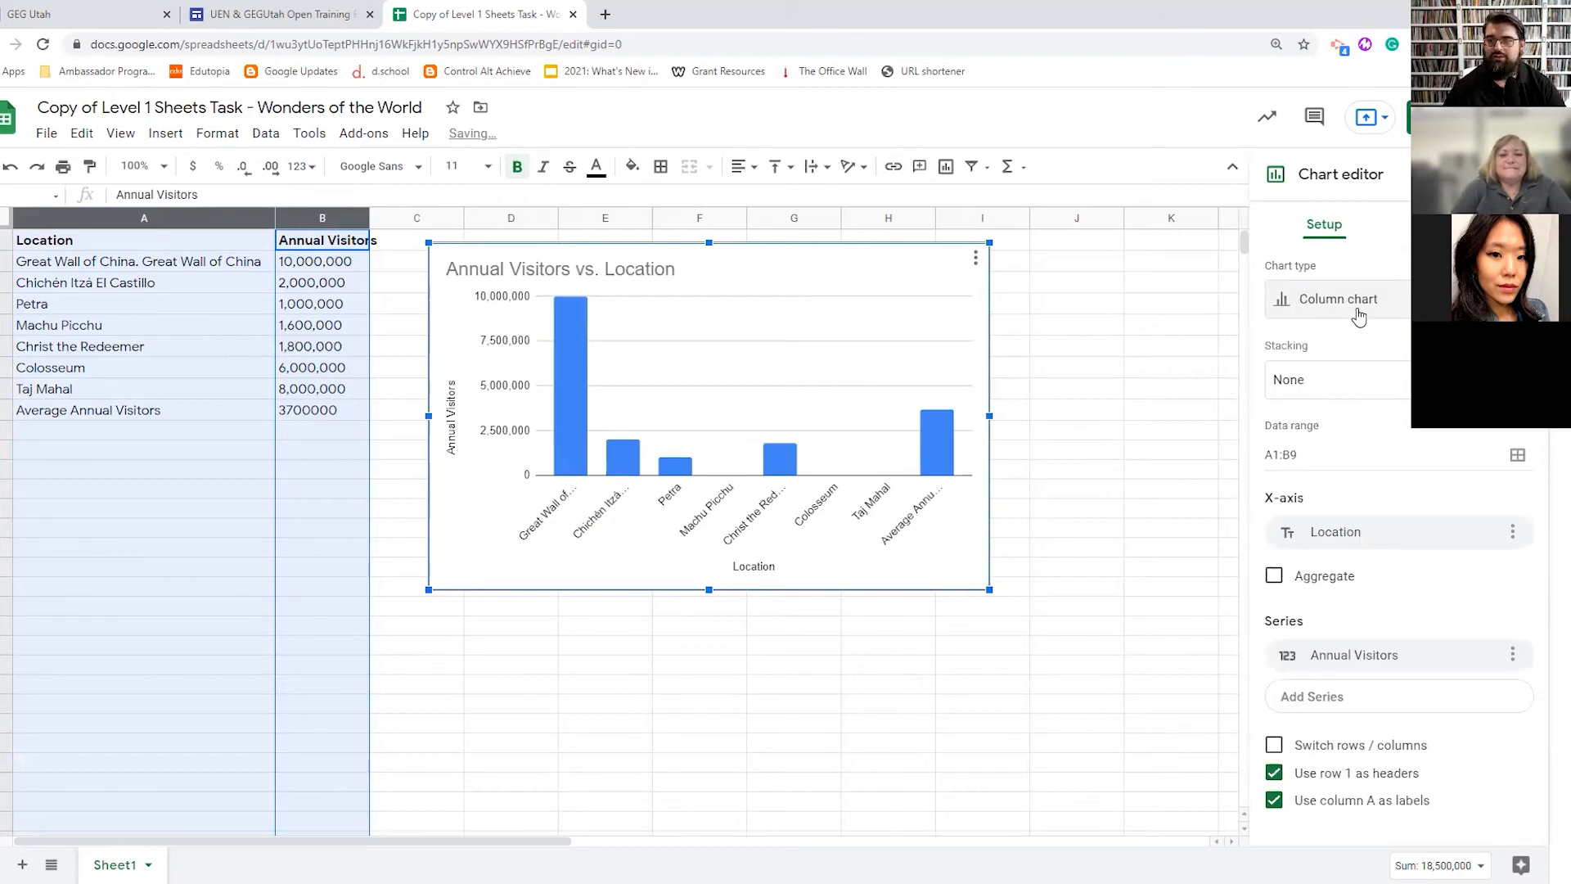
click(1360, 307)
scroll(1420, 458, down, 1)
scroll(1420, 458, down, 2)
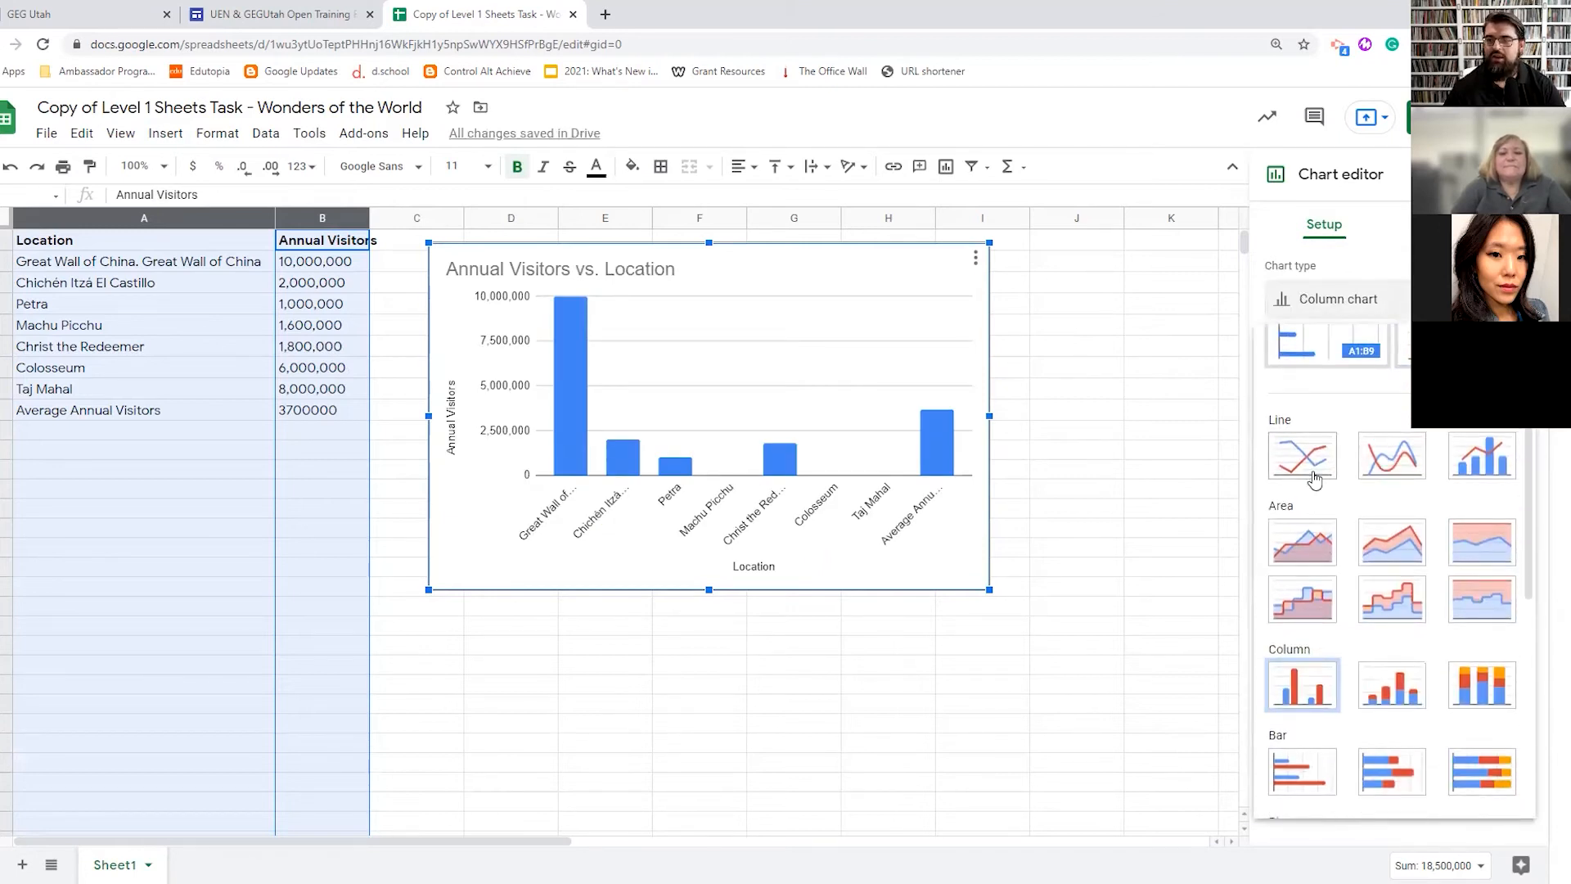
click(1309, 469)
click(1404, 297)
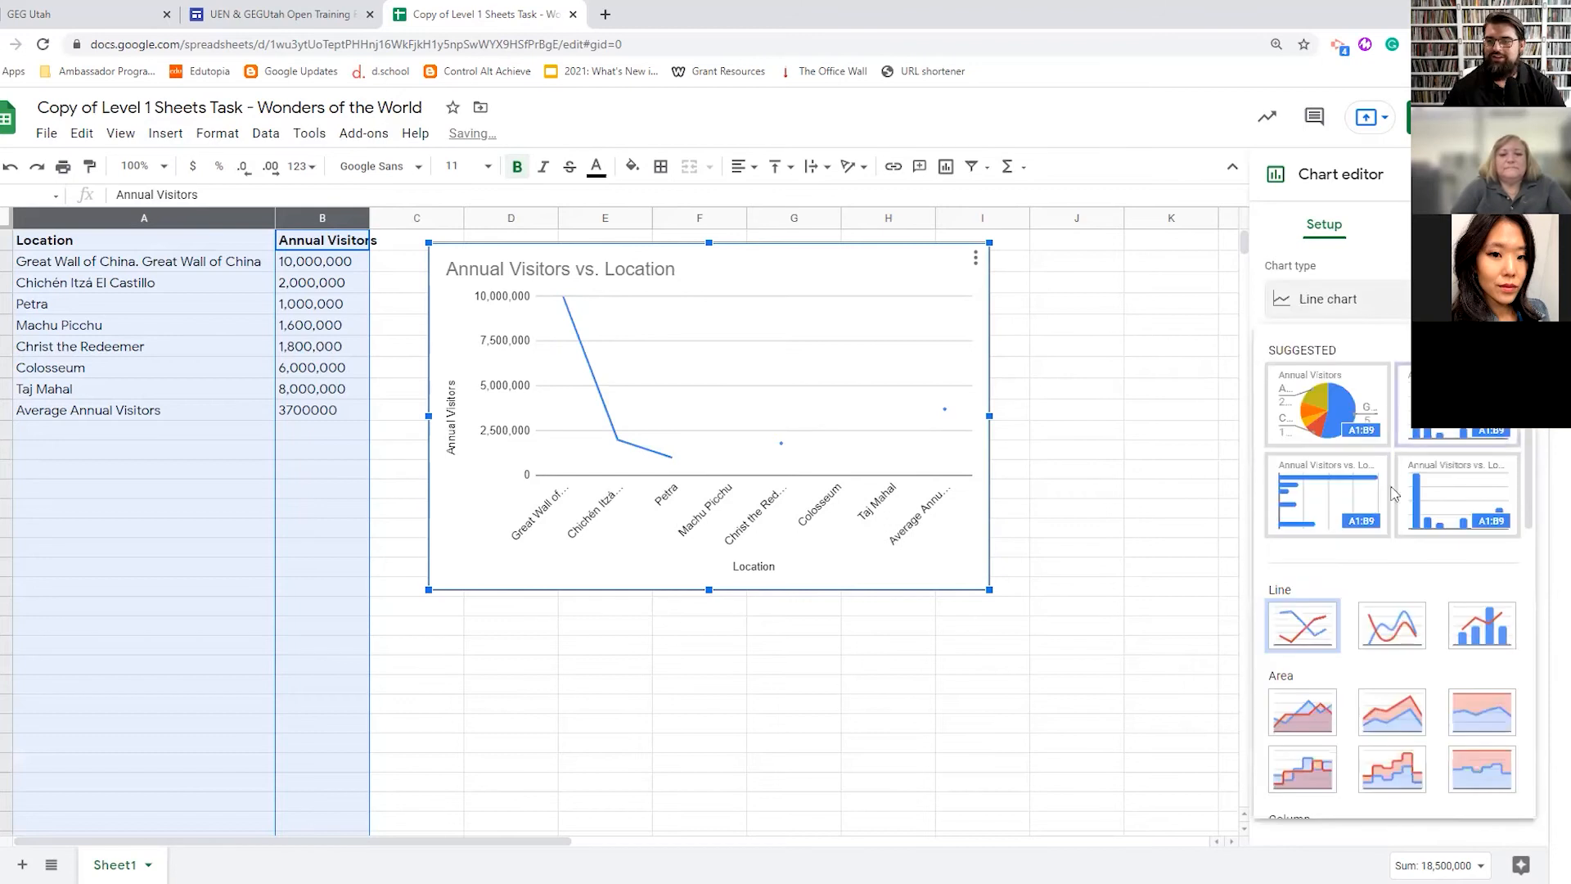
scroll(1394, 644, down, 2)
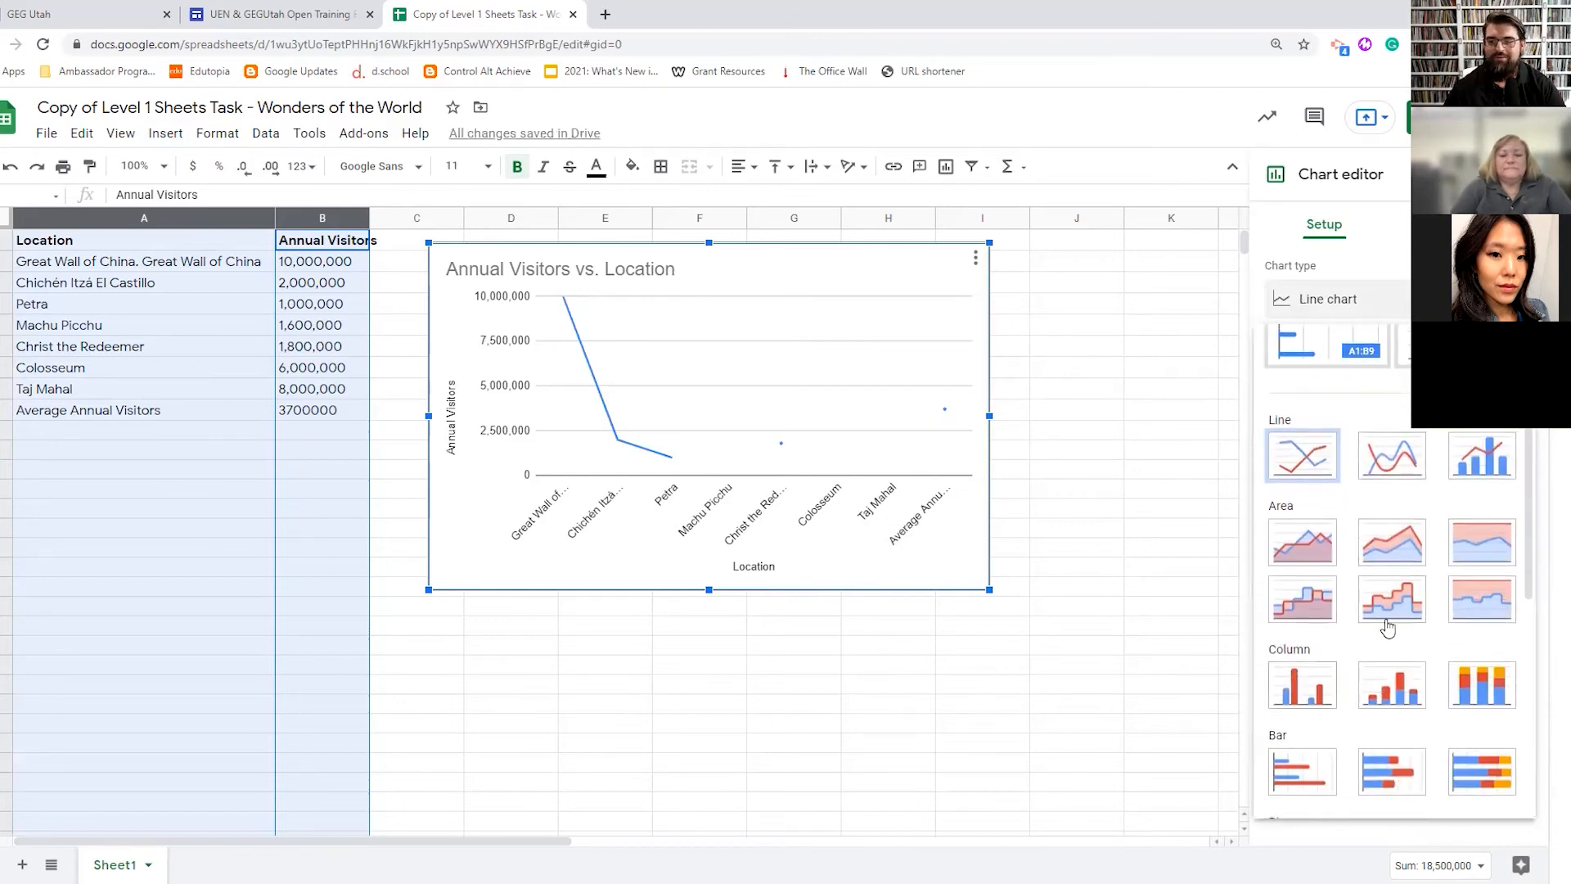
click(1302, 685)
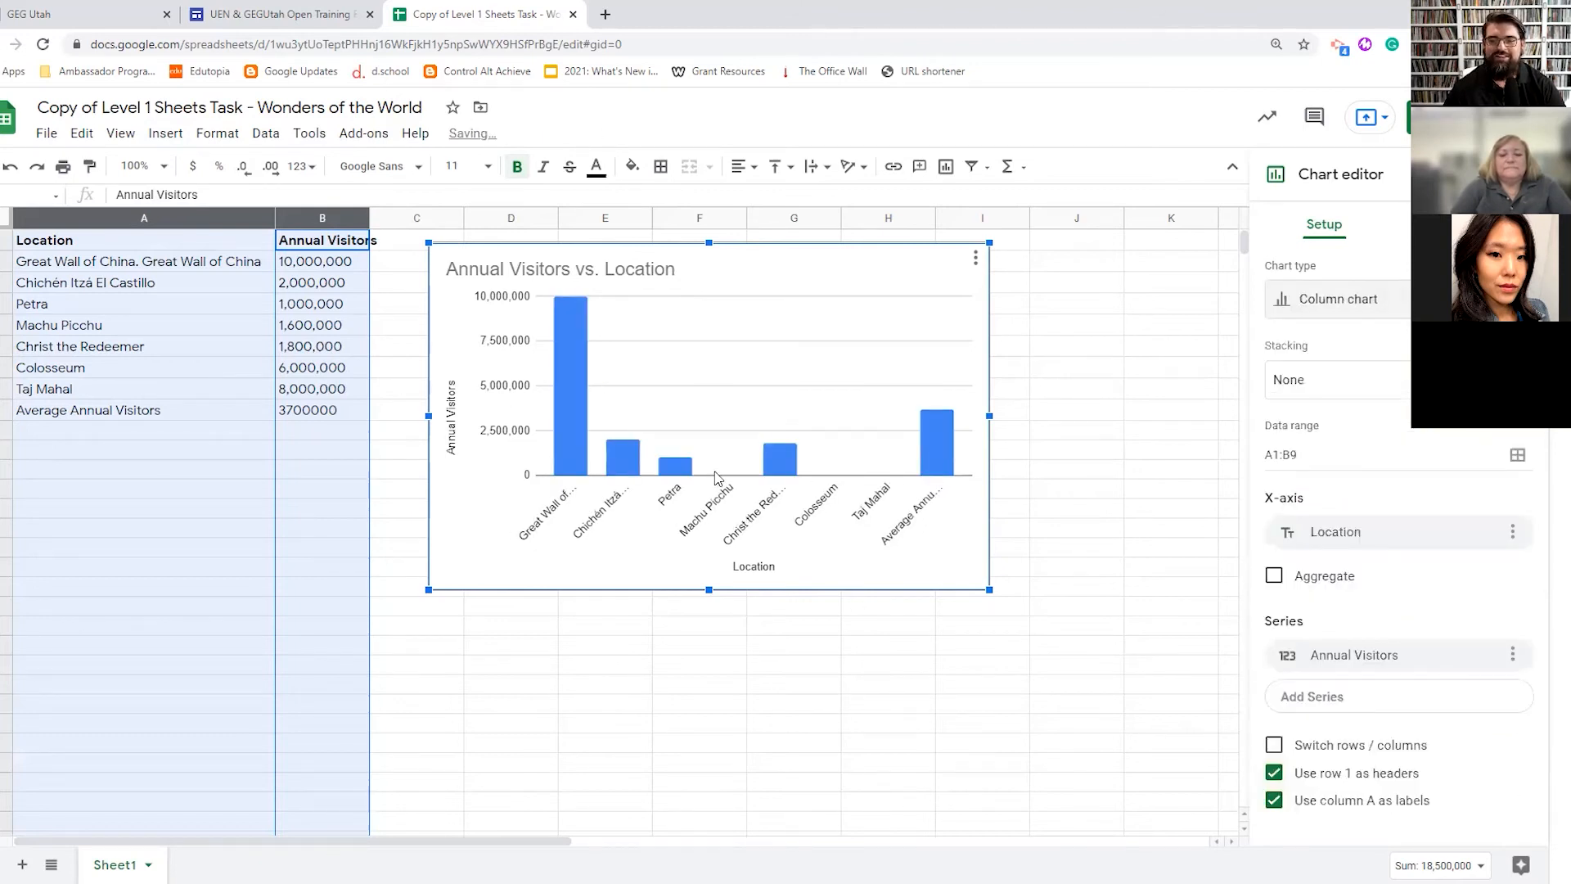
click(1350, 298)
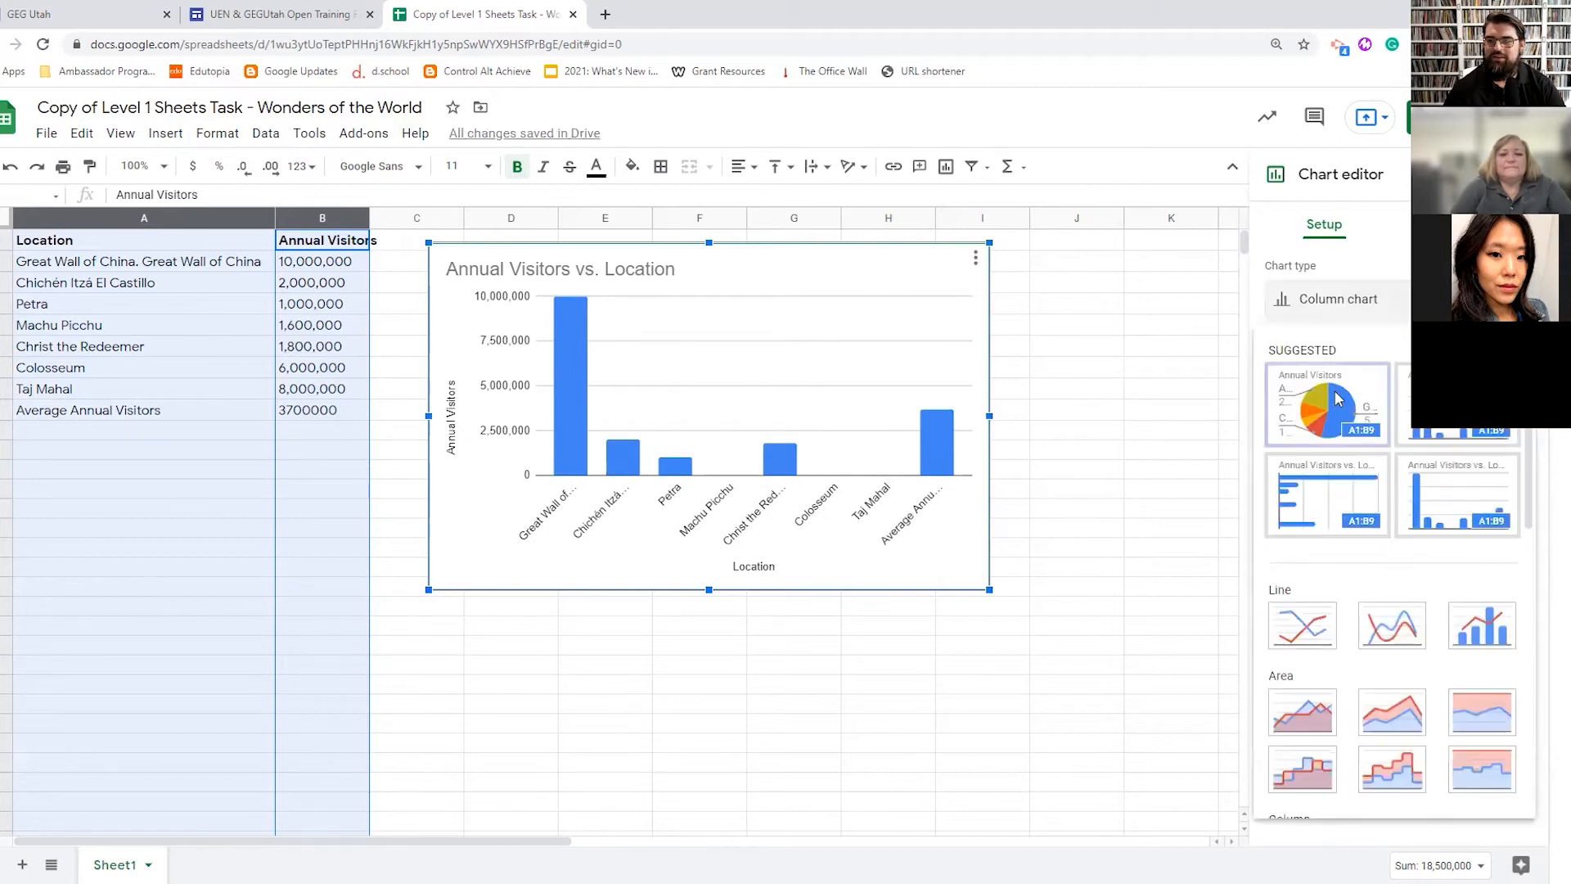
click(1334, 401)
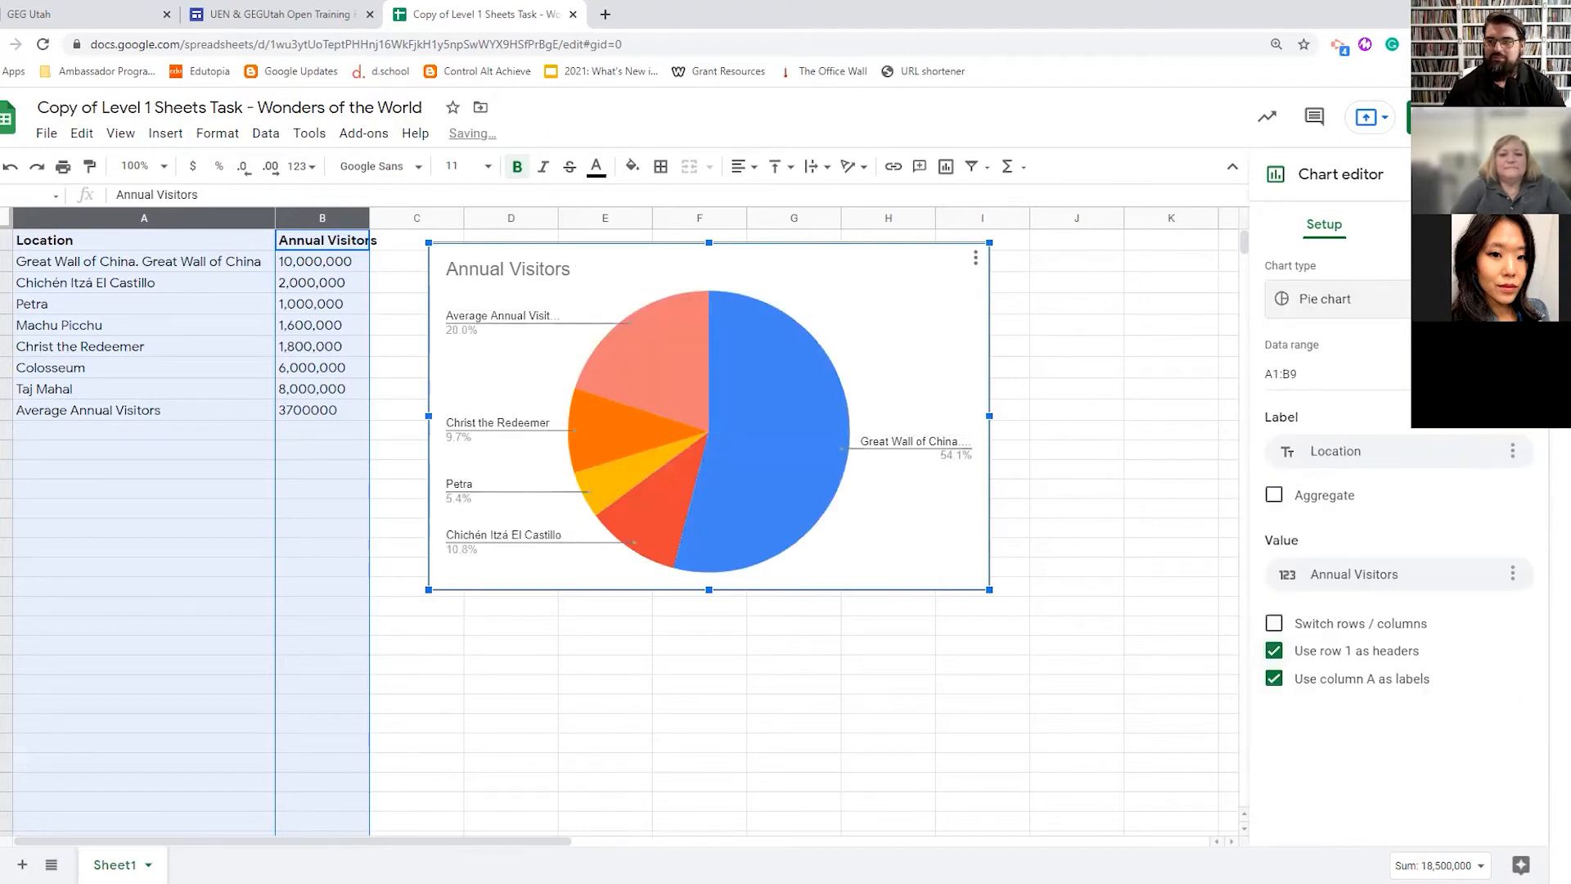
- Drag the existing pie chart slightly lower and bring up its edit options
click(1089, 512)
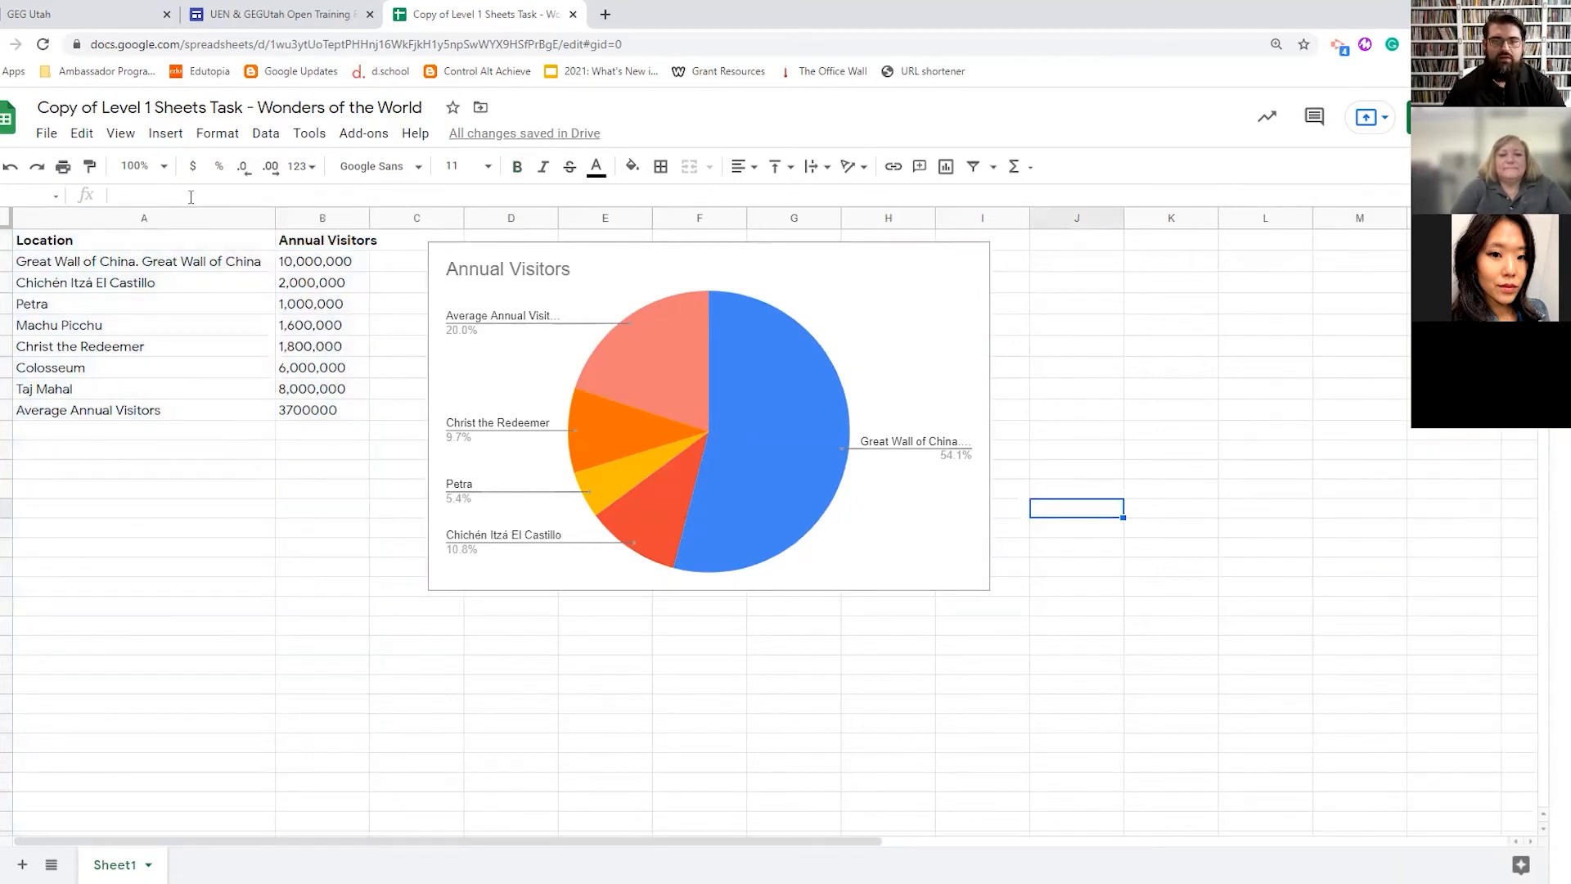
click(165, 133)
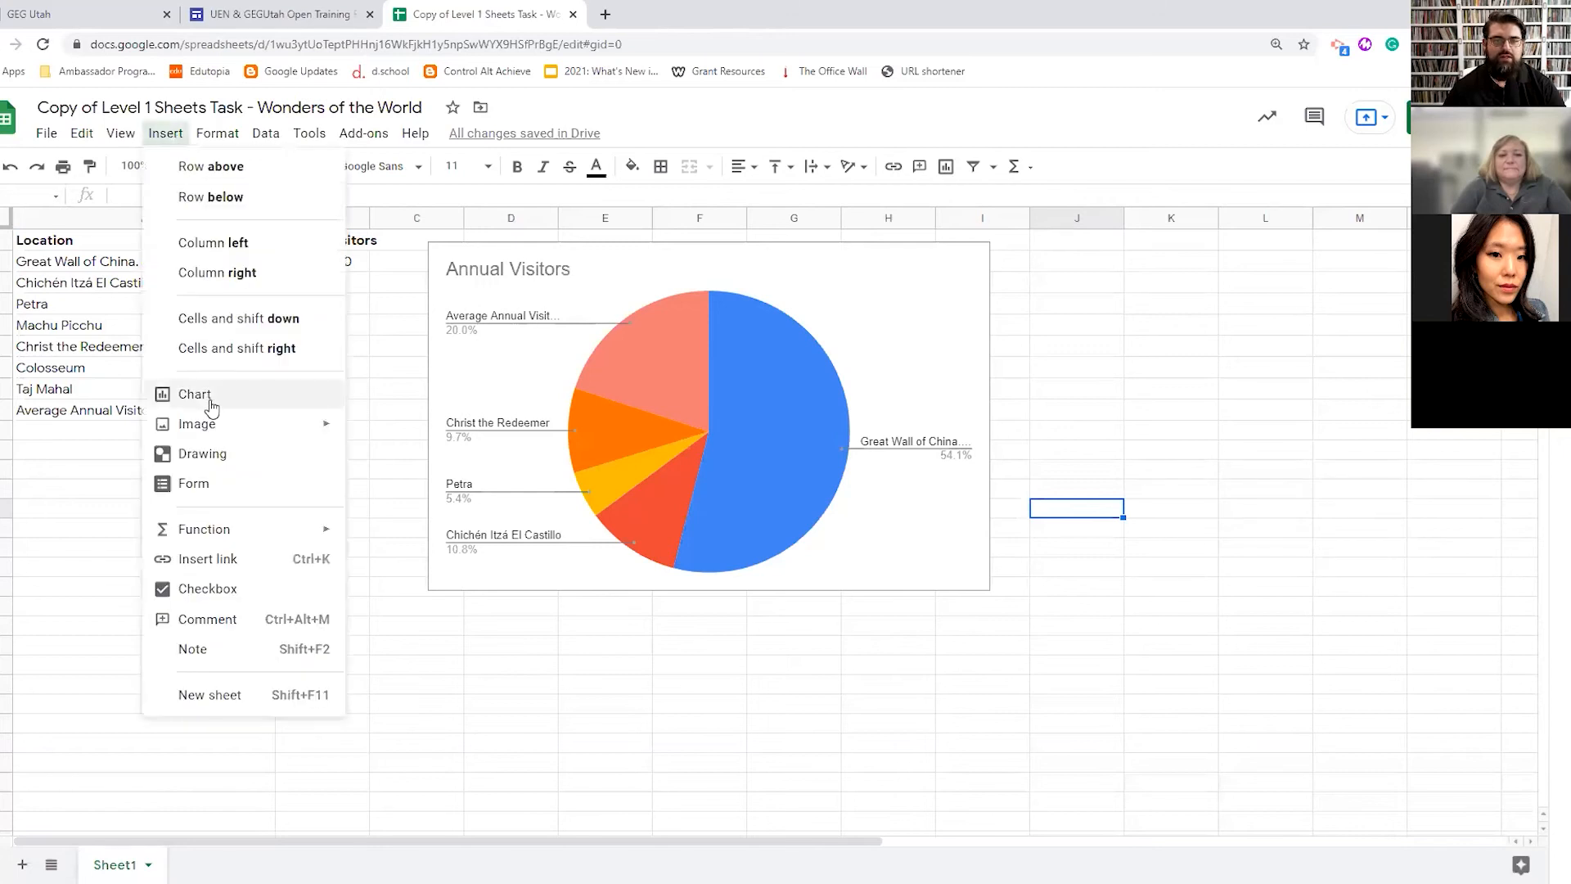
click(574, 360)
drag(489, 350, 499, 395)
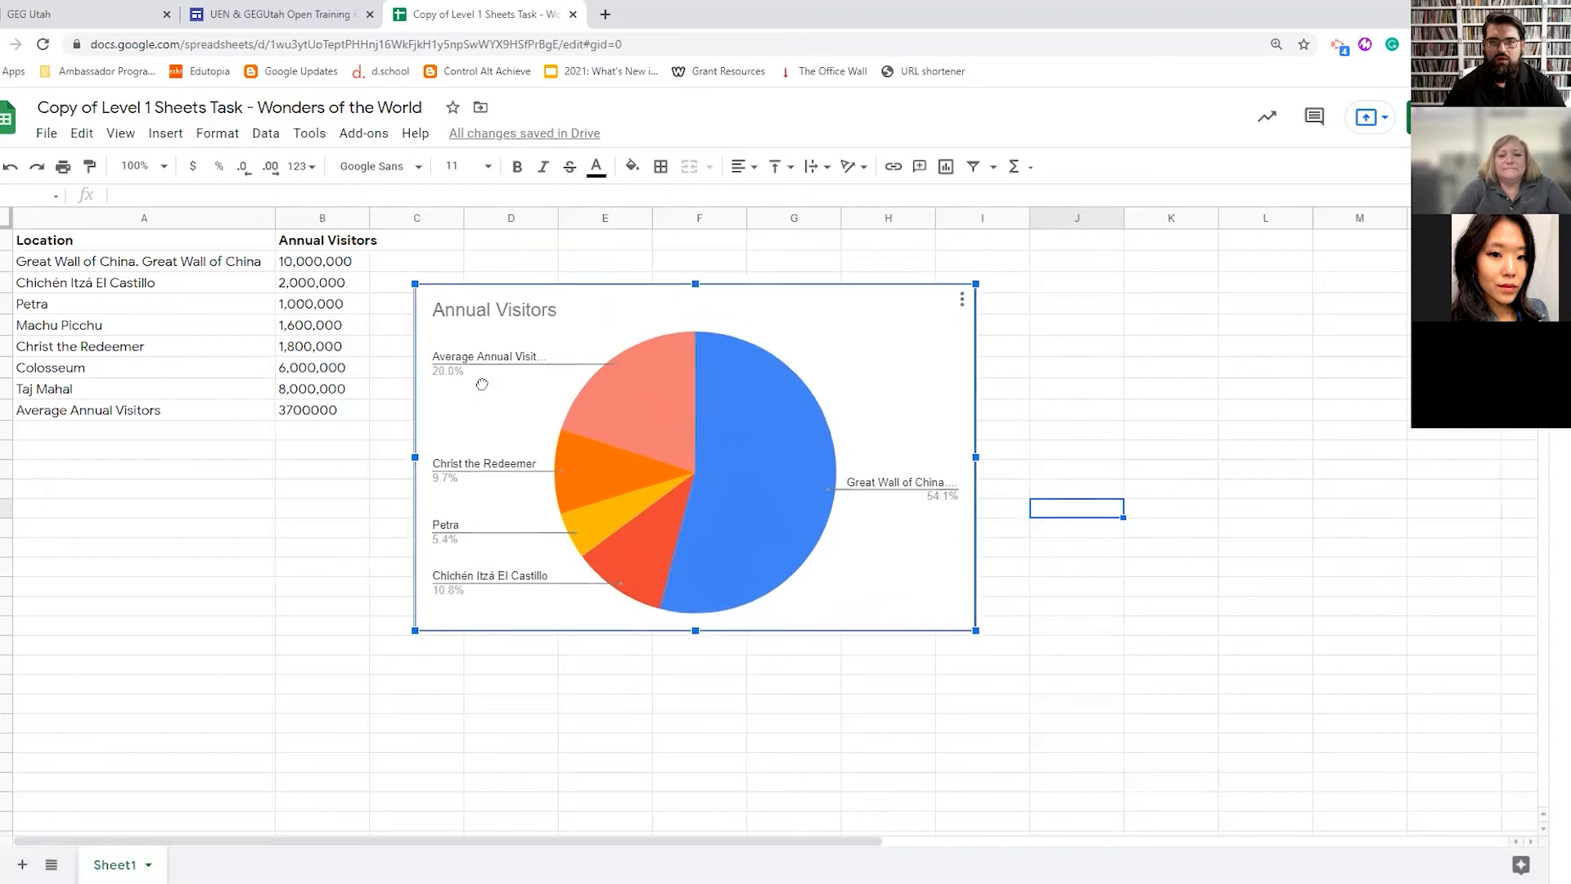
right_click(538, 375)
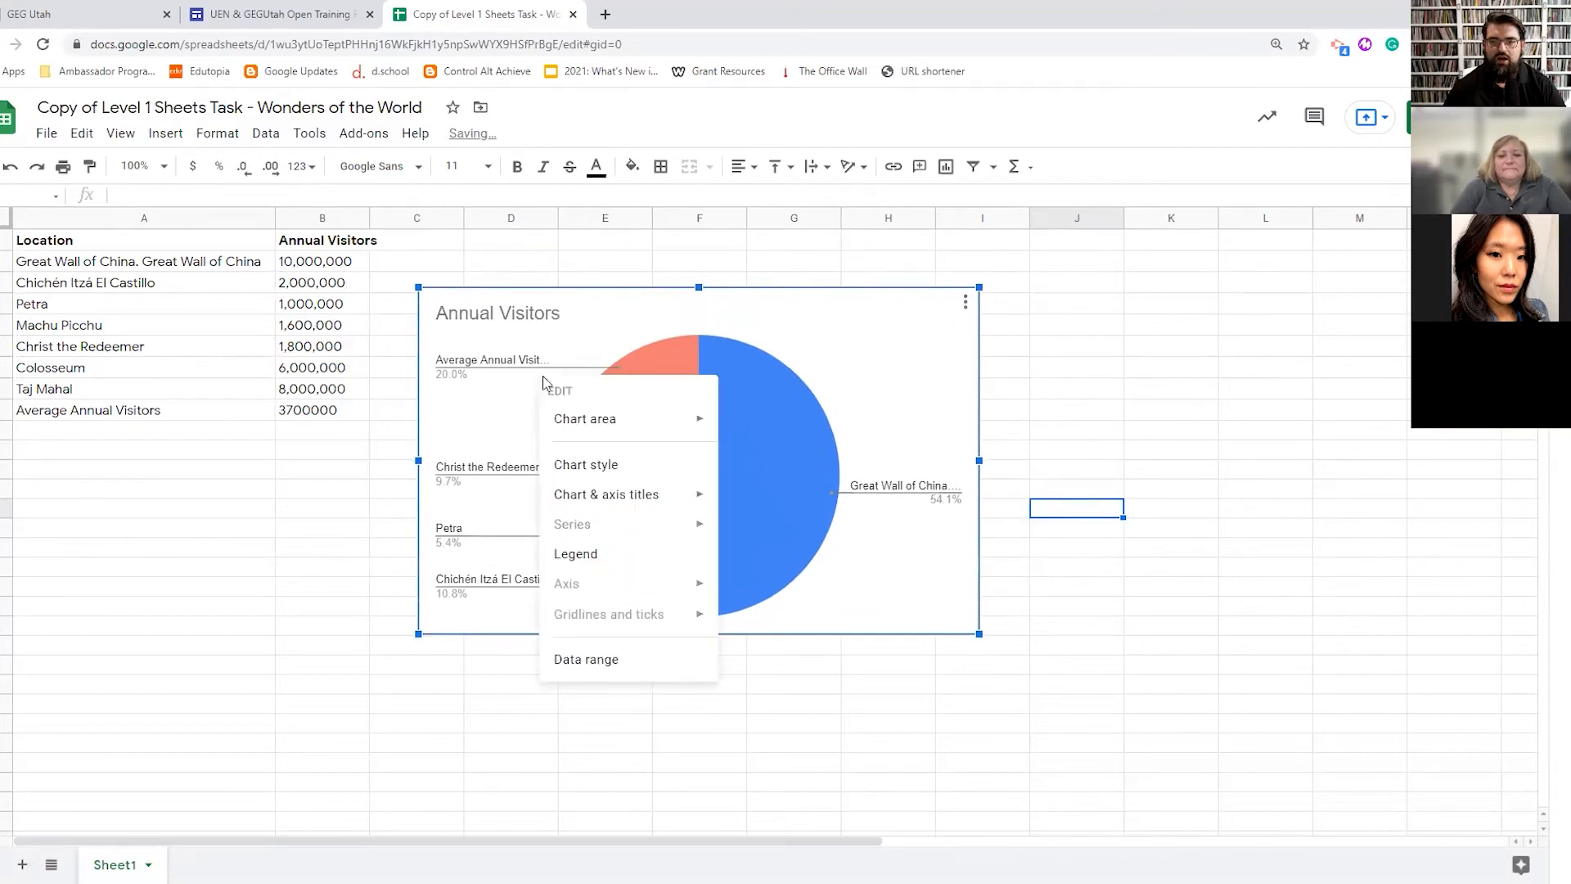
- Select the A1:B9 data and insert a second chart from it
click(166, 135)
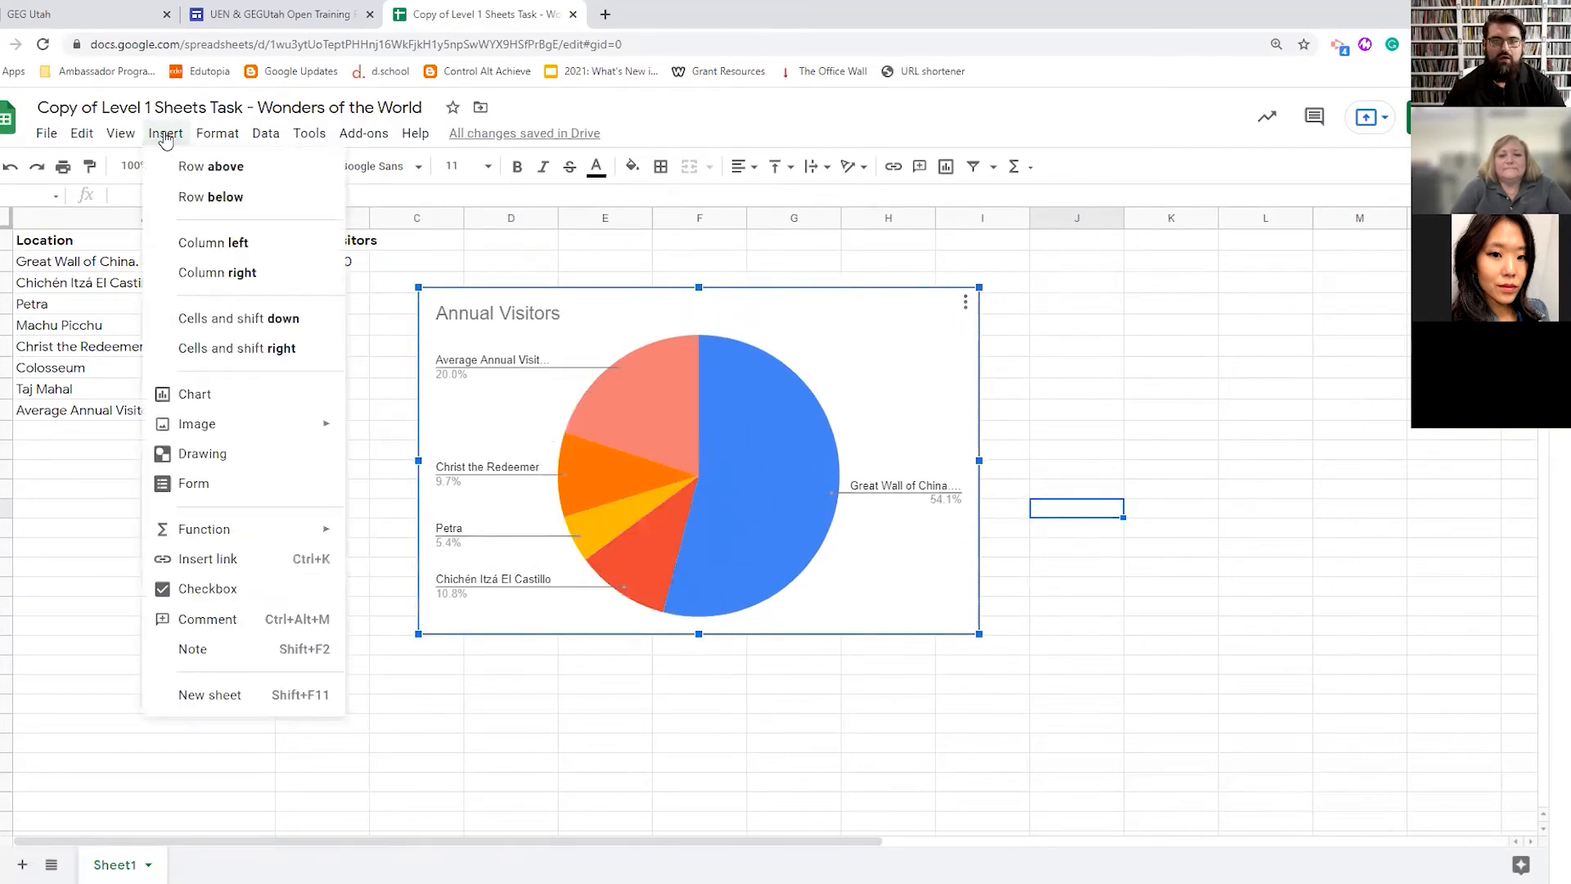
click(70, 519)
drag(77, 245, 320, 416)
click(167, 133)
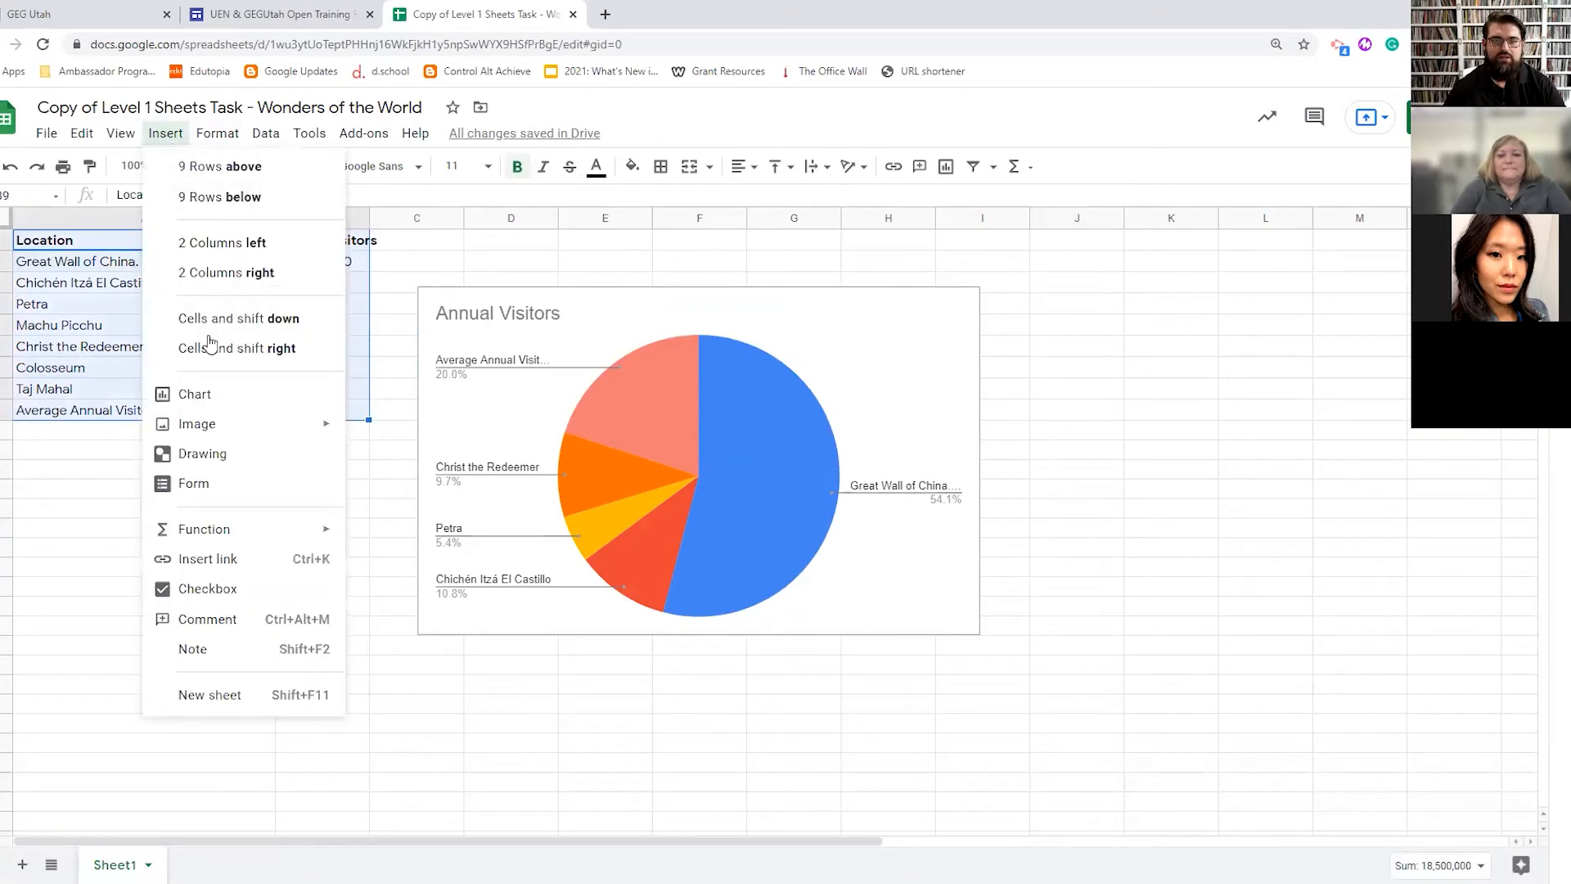
click(217, 396)
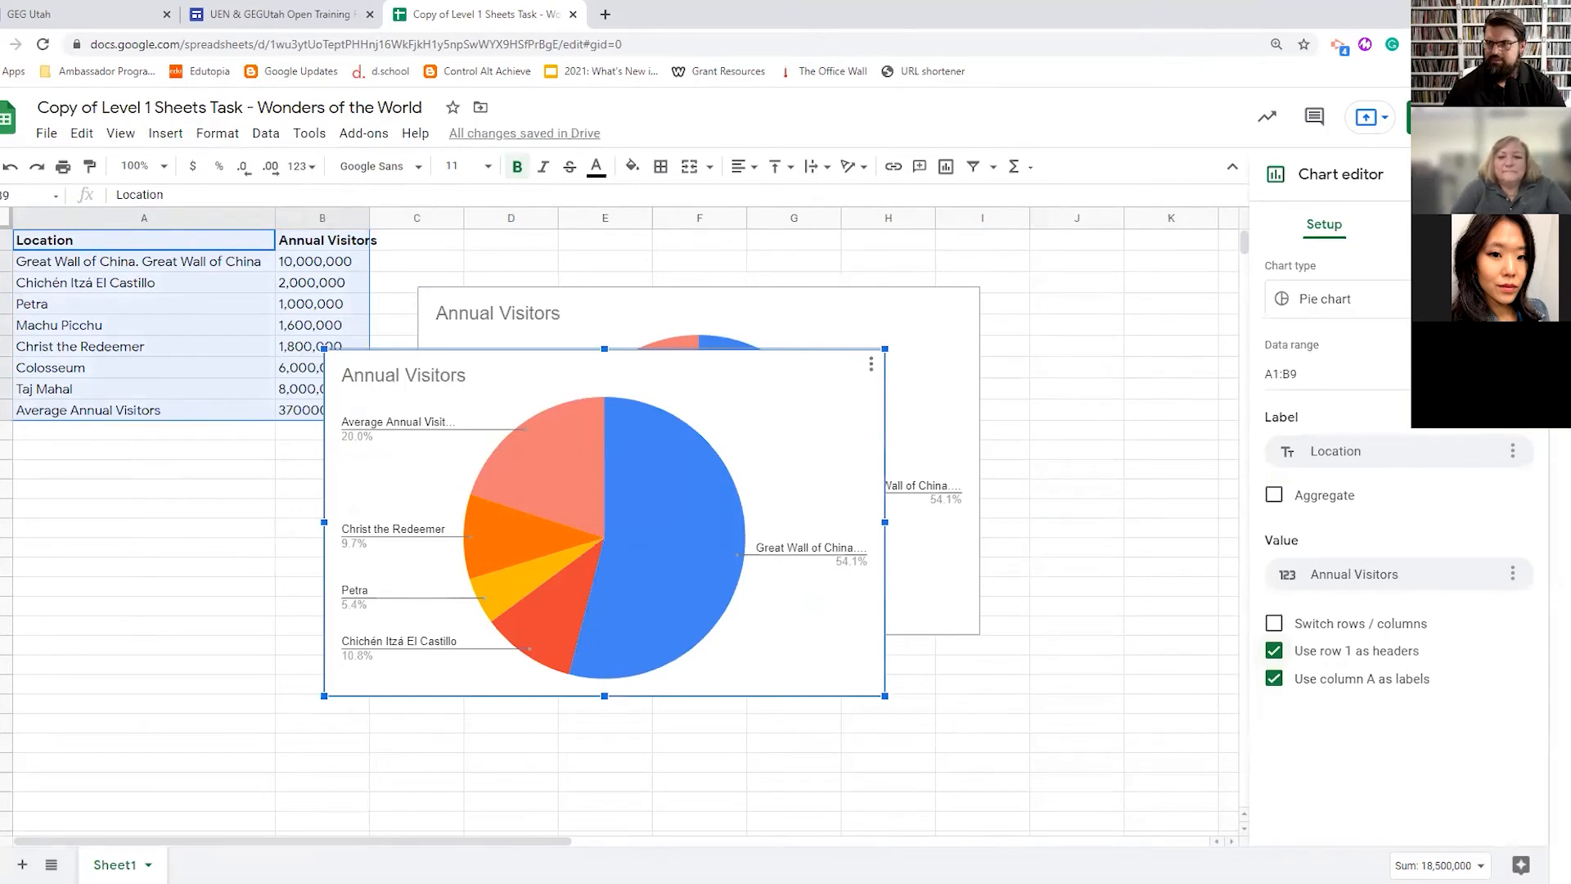
- Look through the Pie chart settings on the Customize tab, then close the Chart editor
click(1465, 223)
click(1276, 327)
click(1277, 328)
key(Escape)
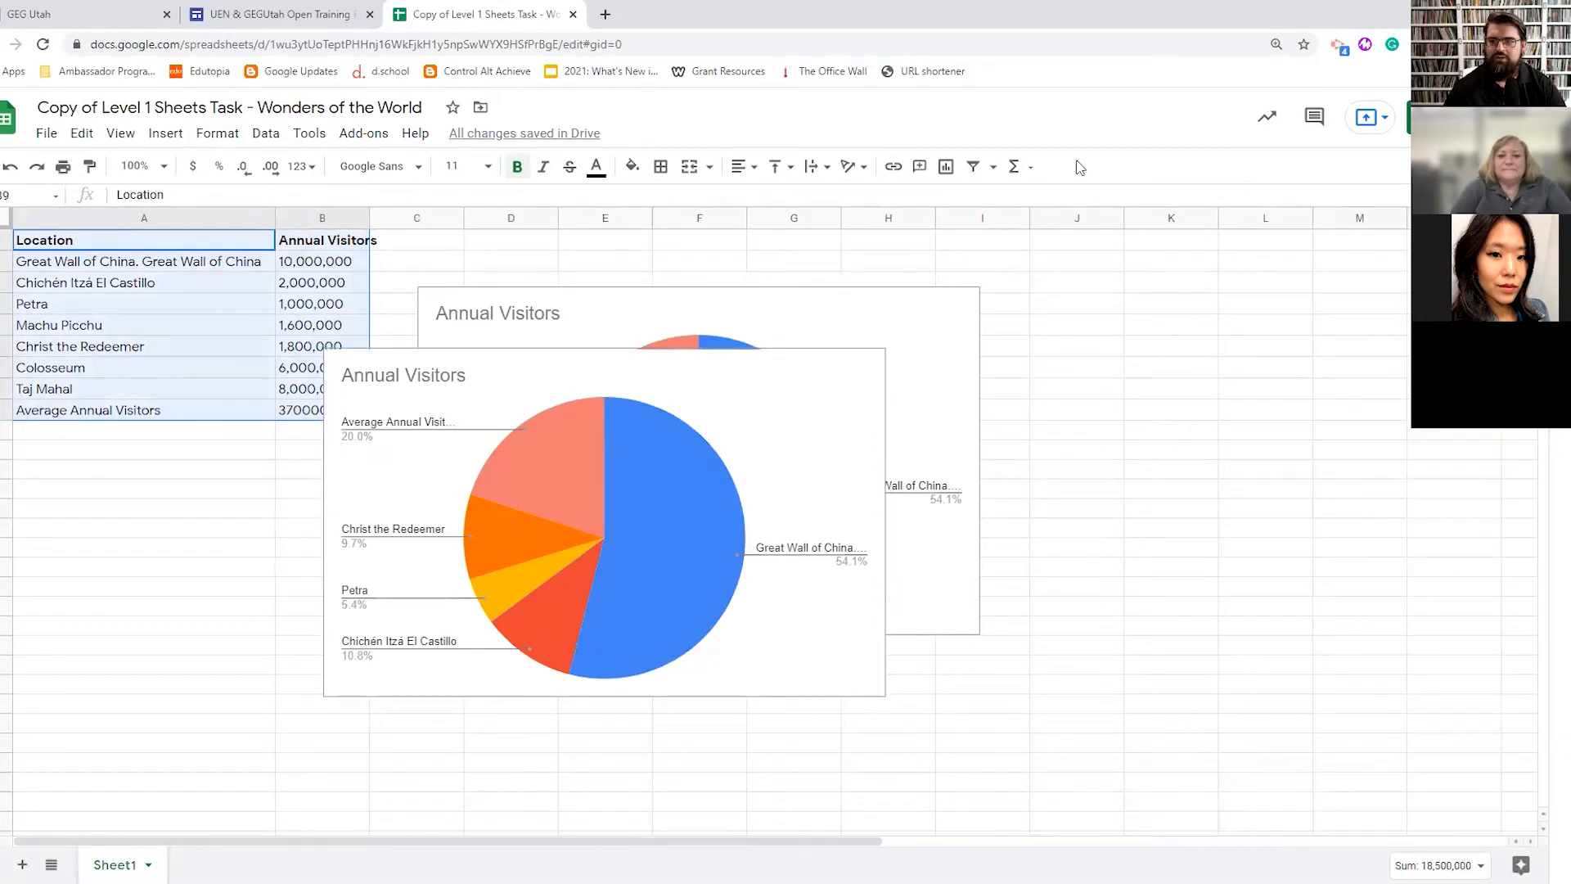
- Delete the duplicate pie chart, leaving the original Annual Visitors chart beside the data
click(541, 442)
key(Delete)
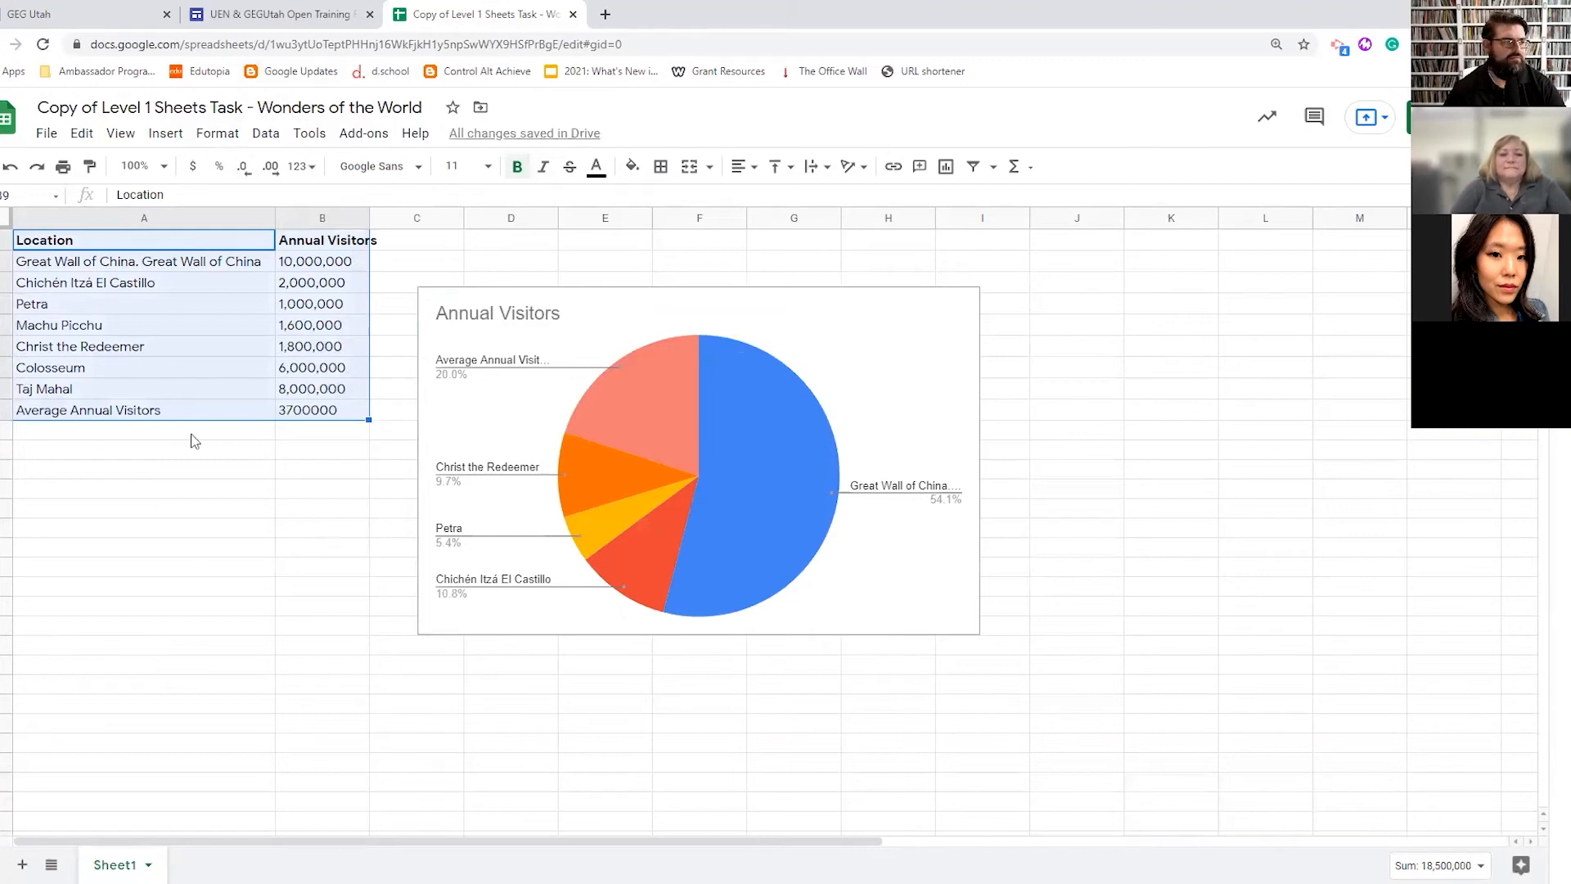
click(530, 440)
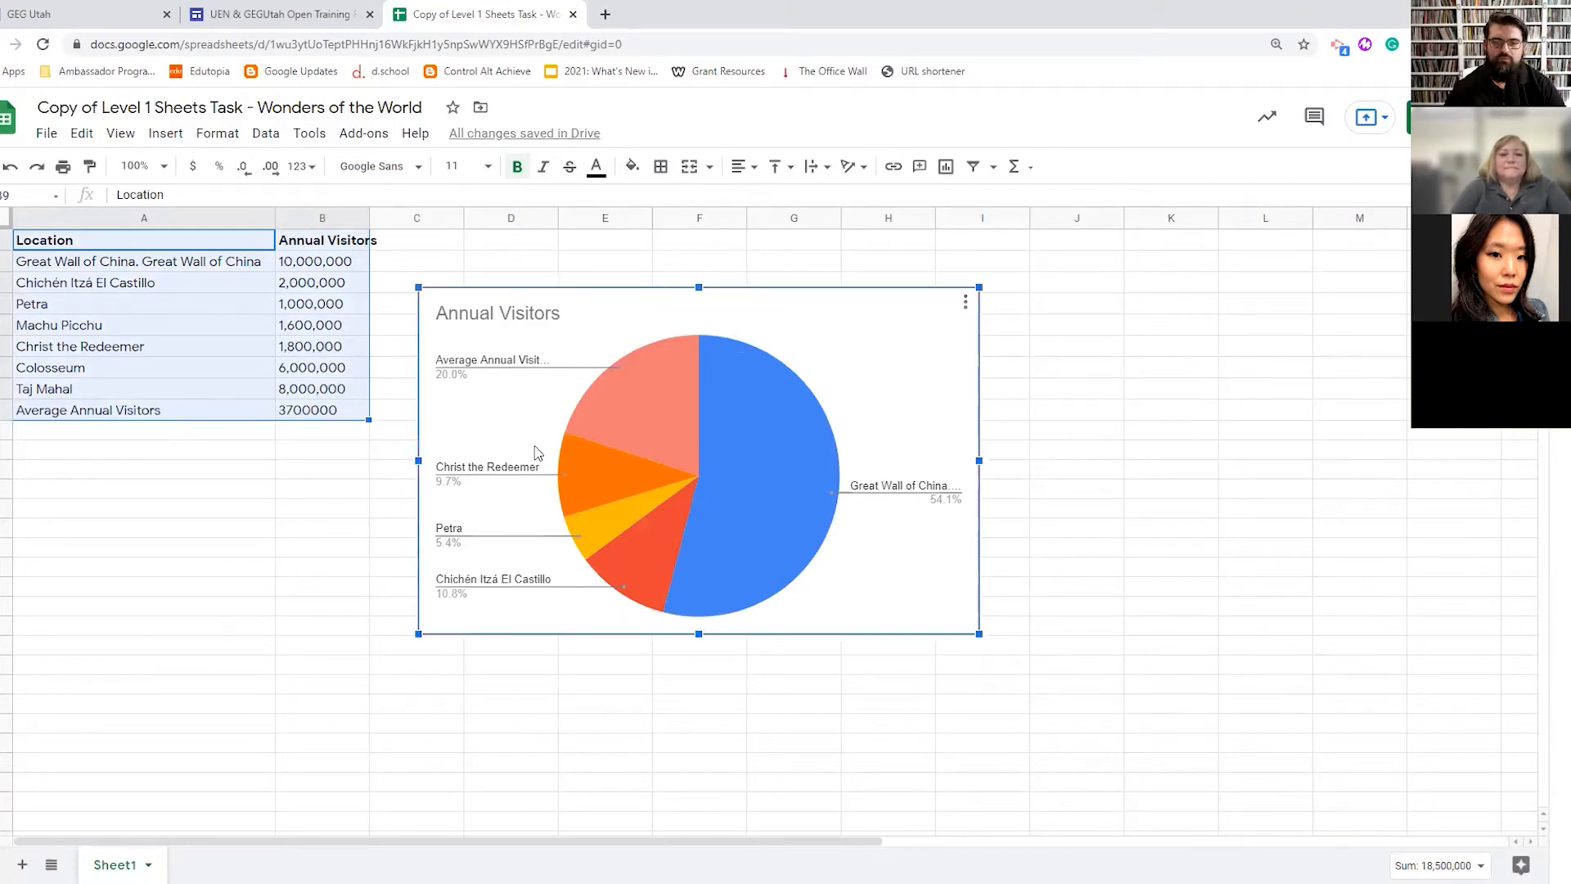
right_click(564, 455)
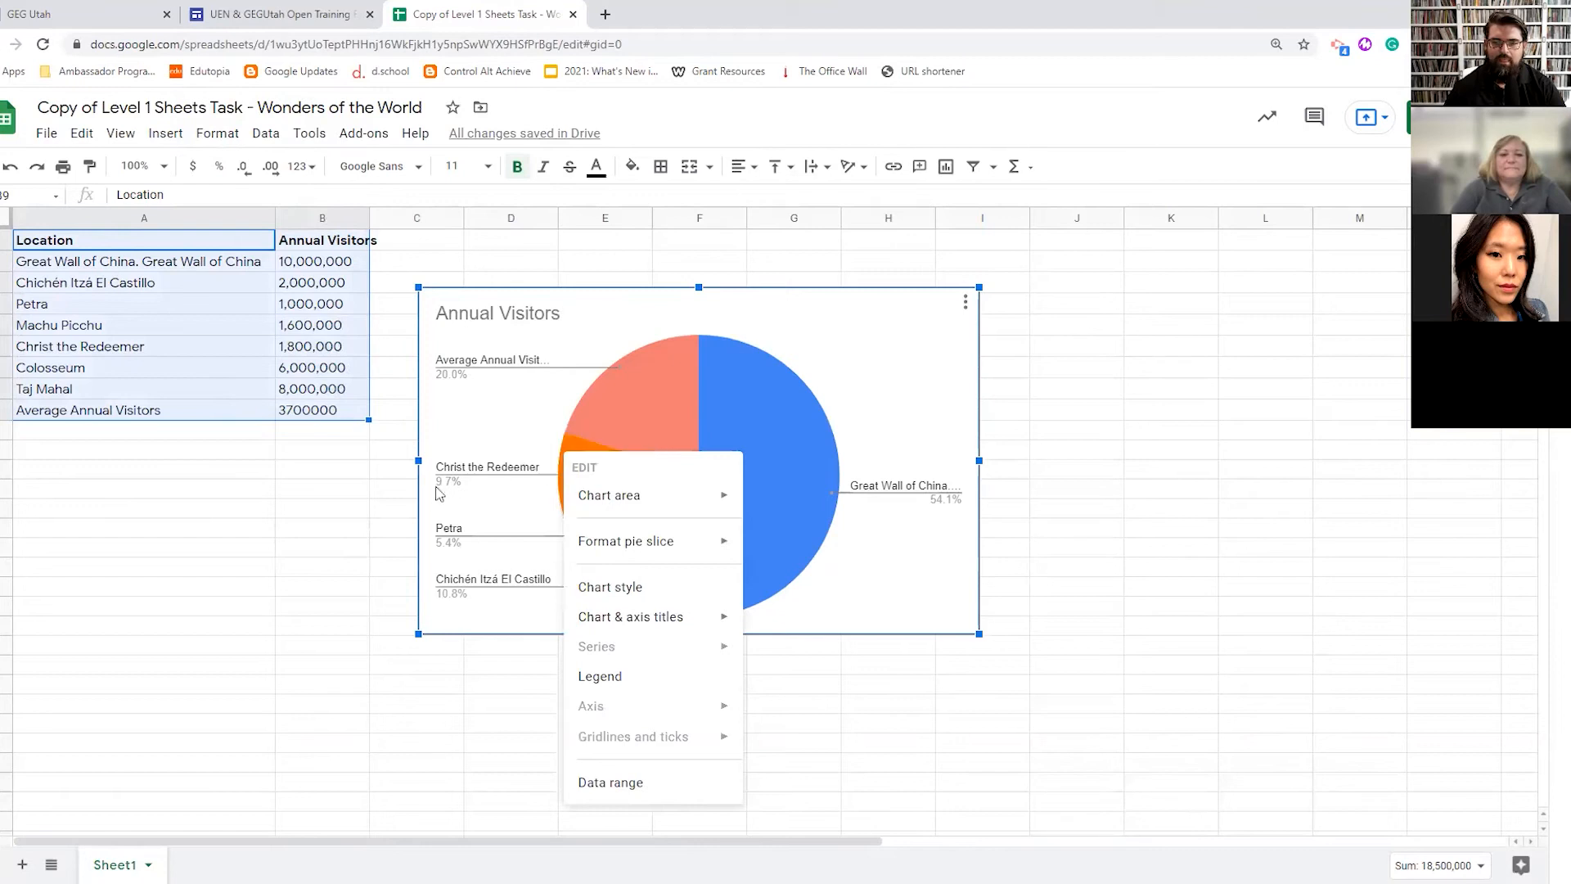
click(320, 527)
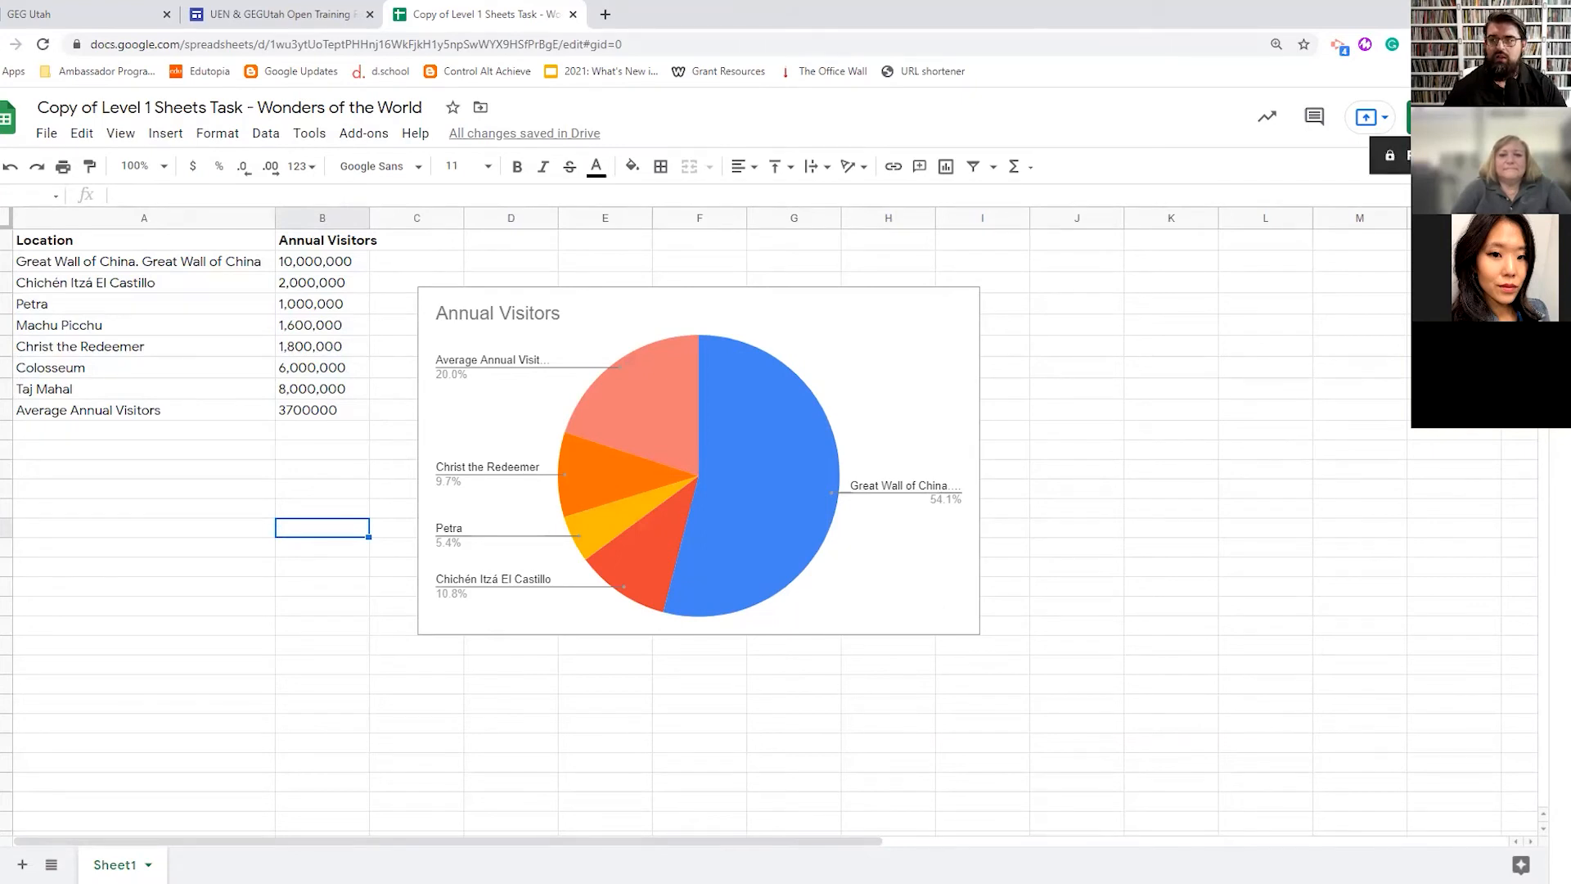
- In the Share dialog, start adding a suggested contact, then cancel it
click(1452, 118)
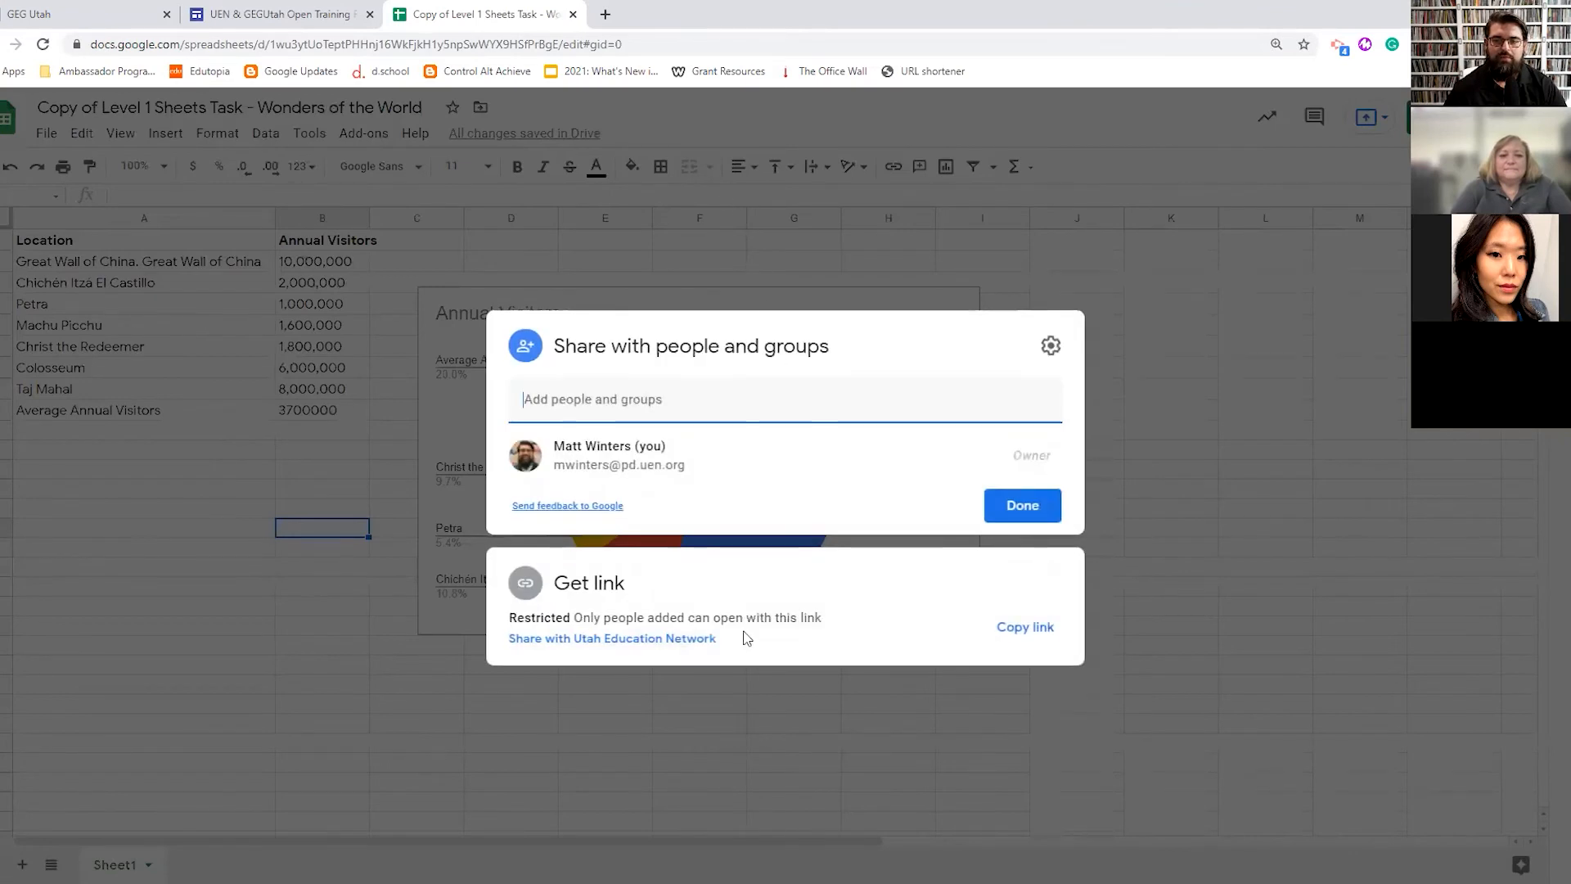
click(586, 398)
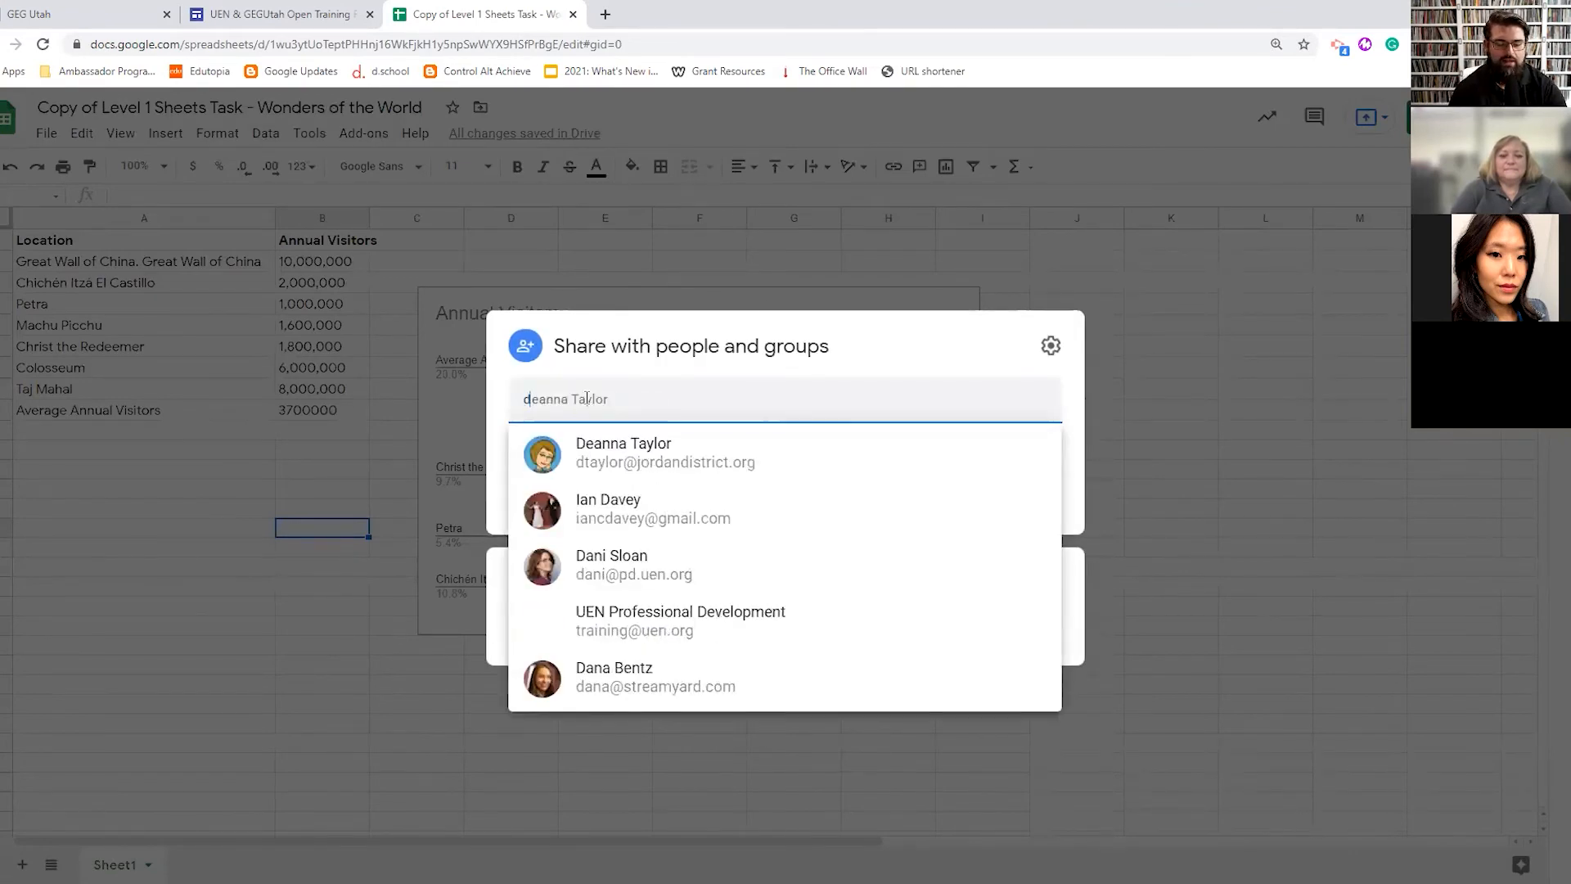
click(686, 455)
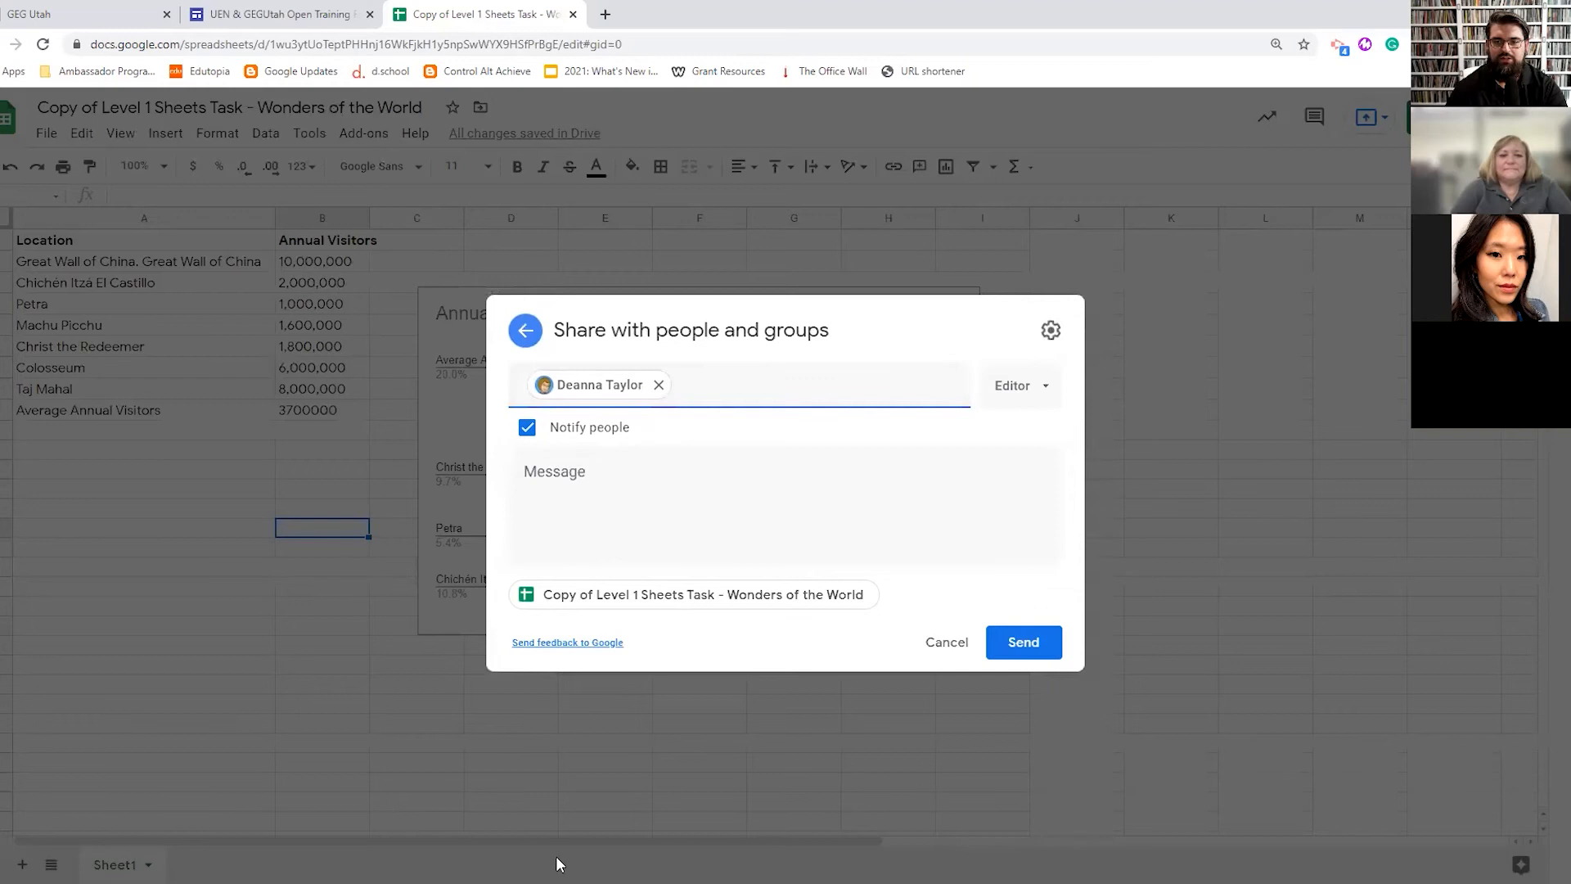
click(947, 643)
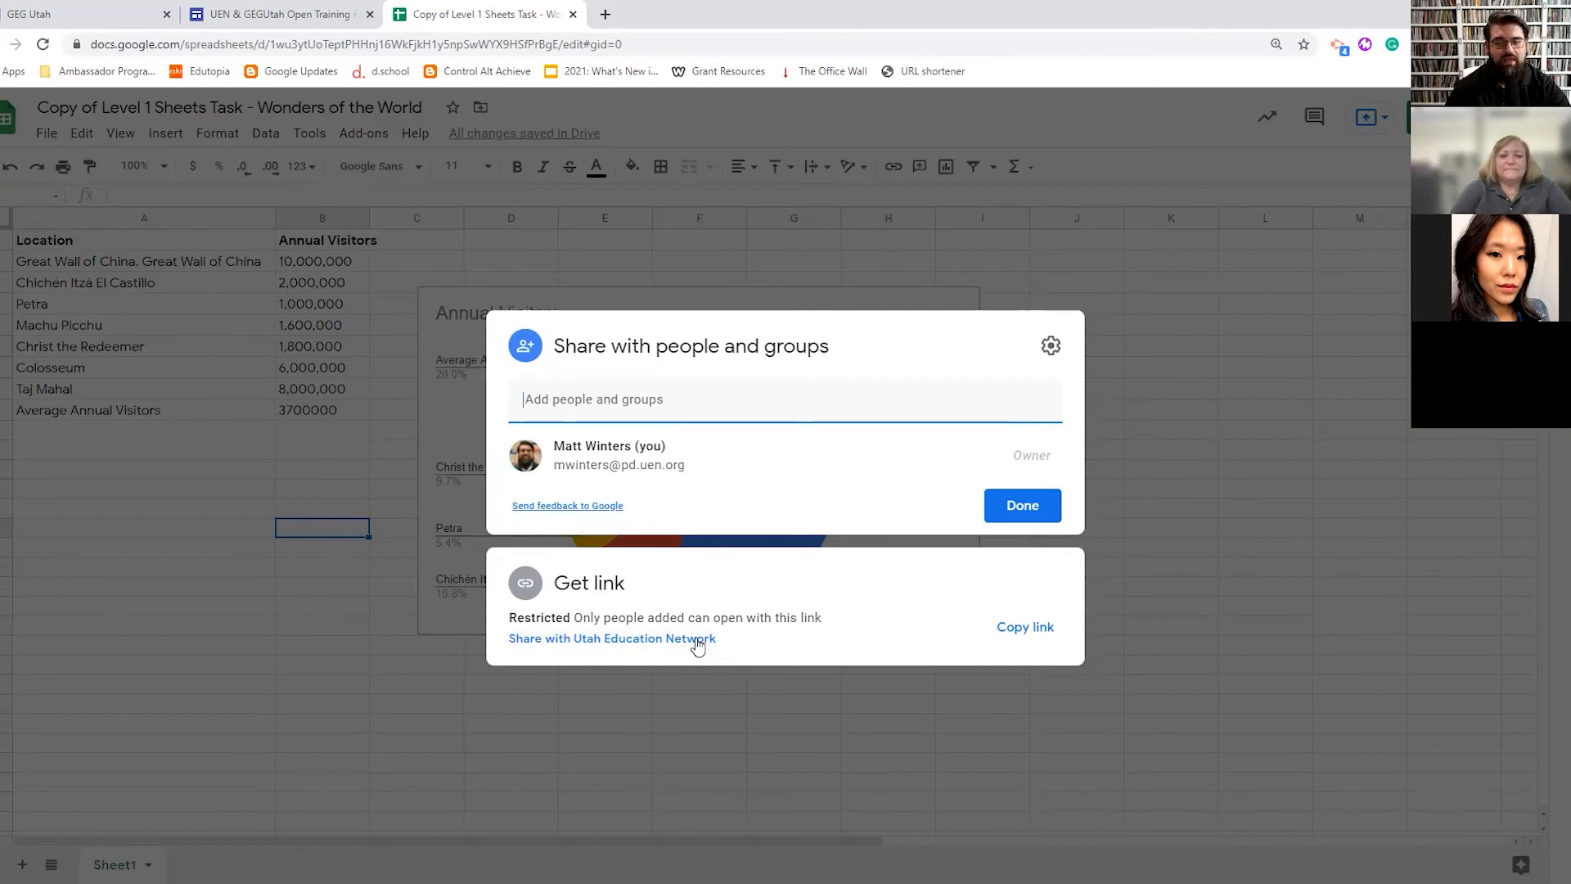
- Set general access to 'Anyone with the link' as Viewer and finish sharing
click(593, 640)
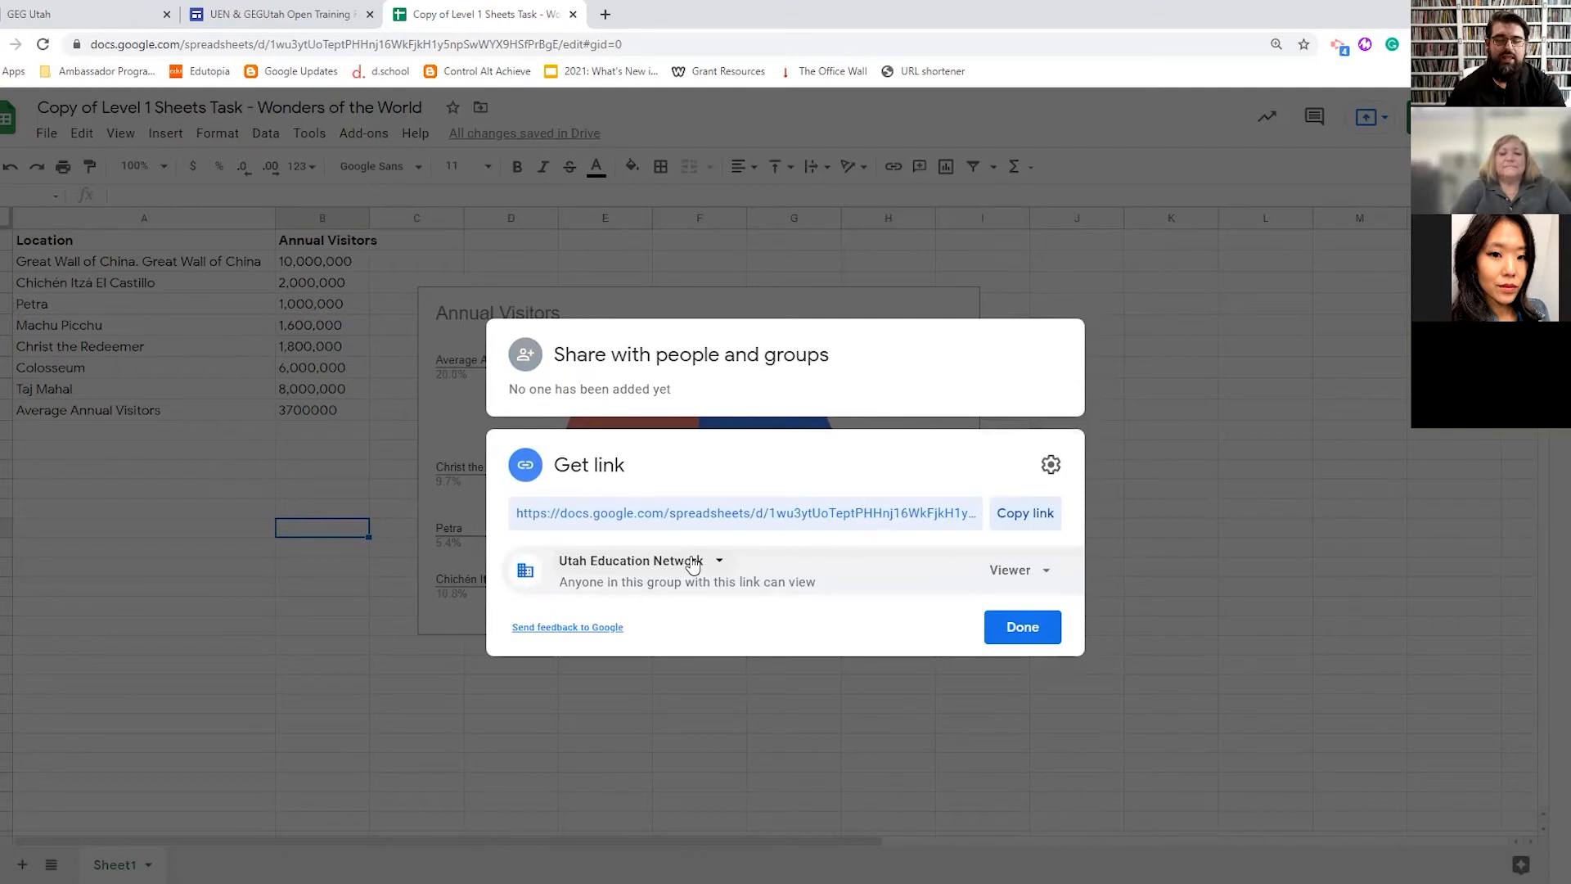
click(697, 561)
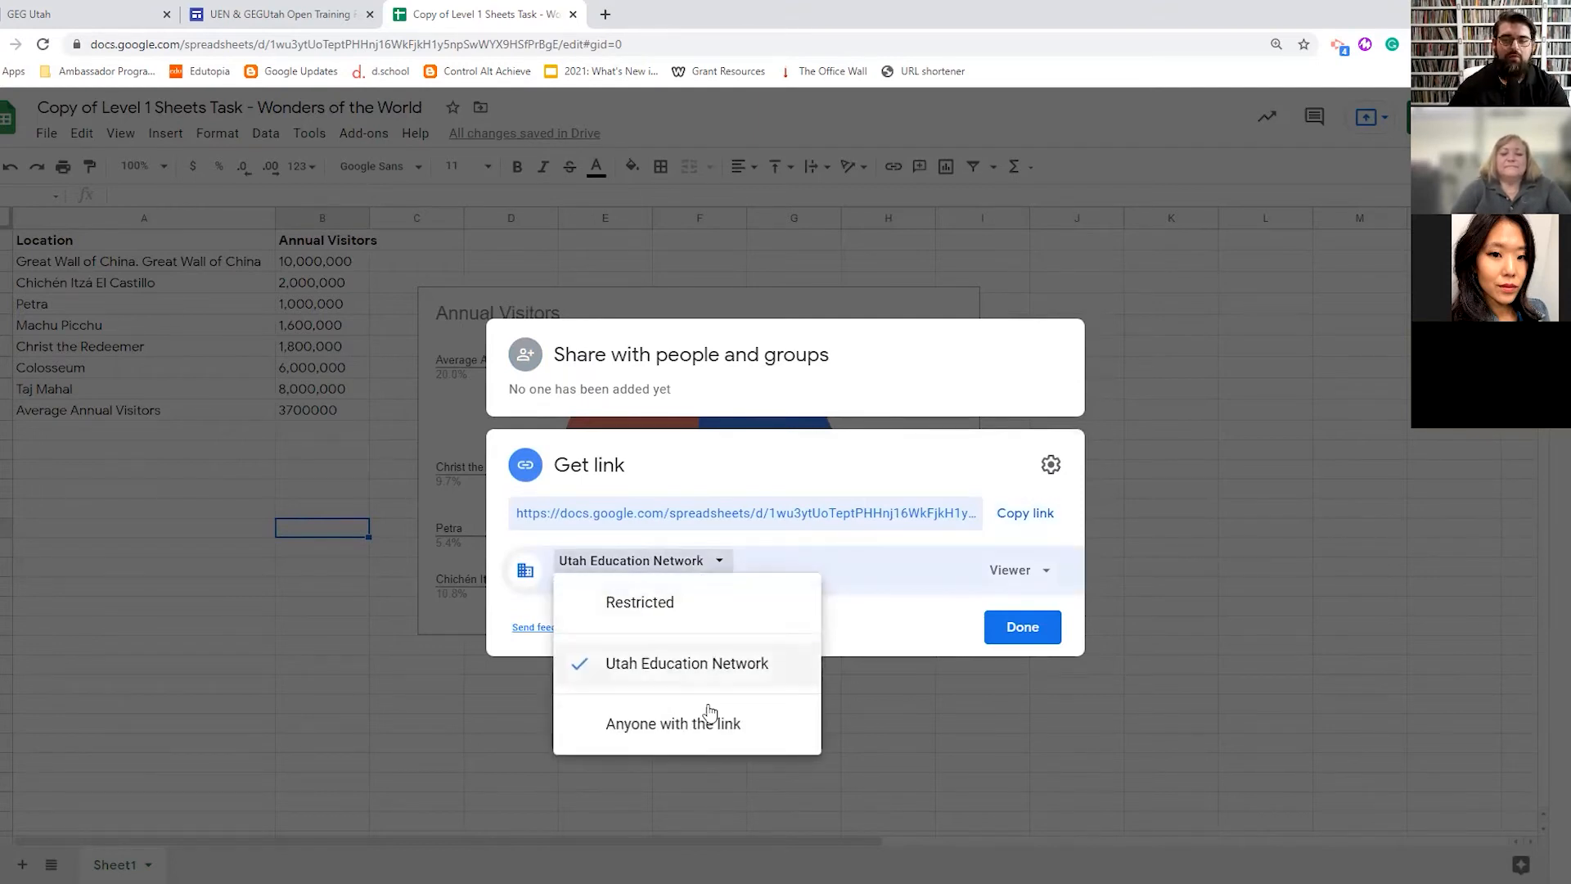
click(697, 726)
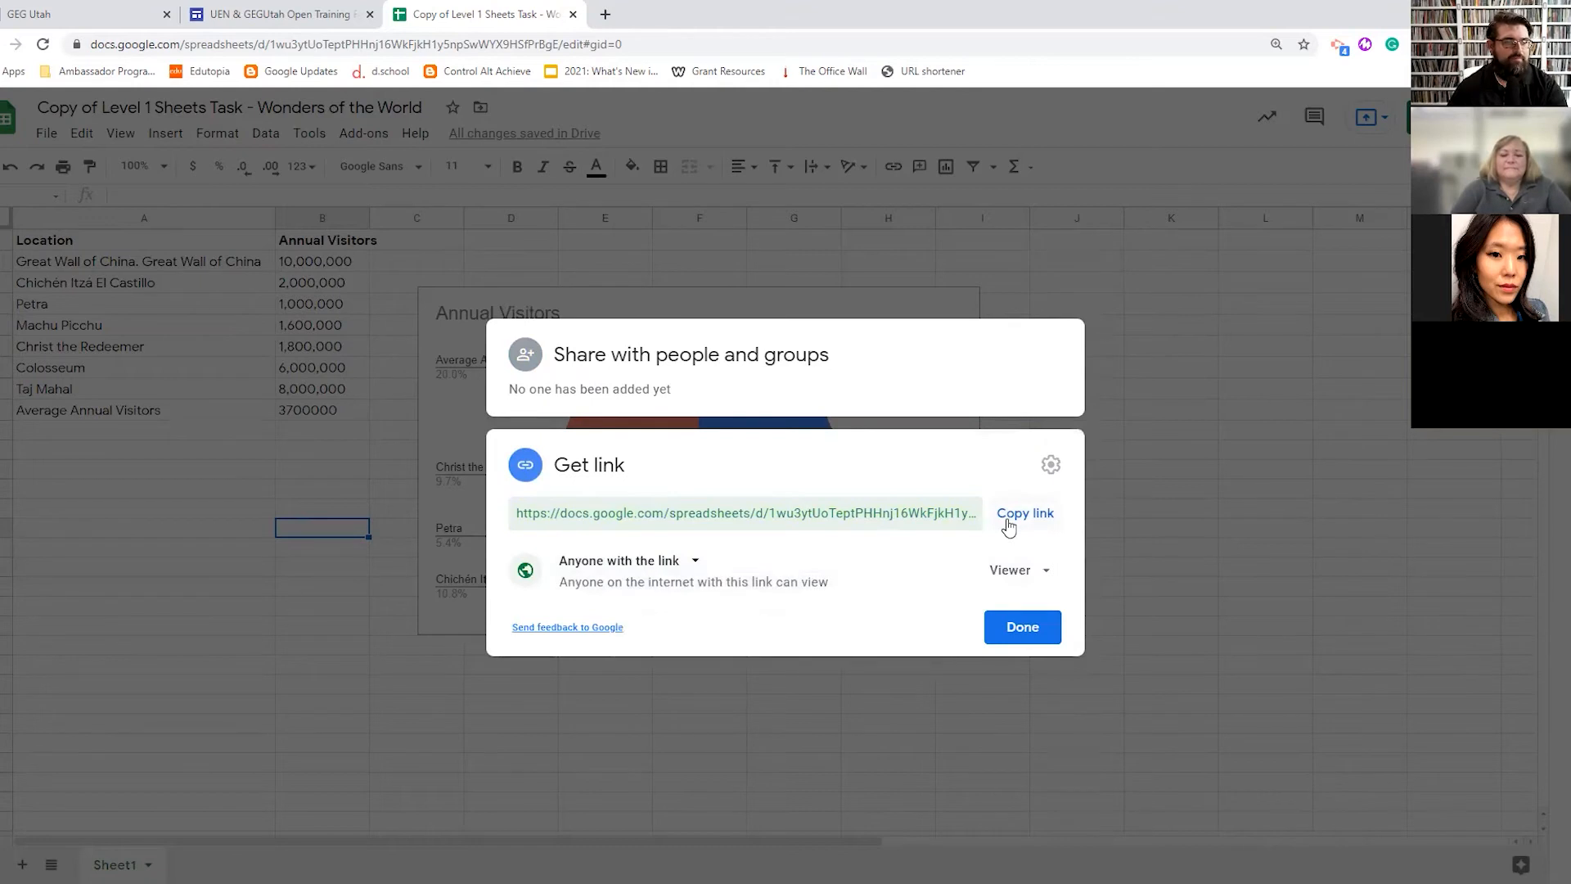
click(1021, 629)
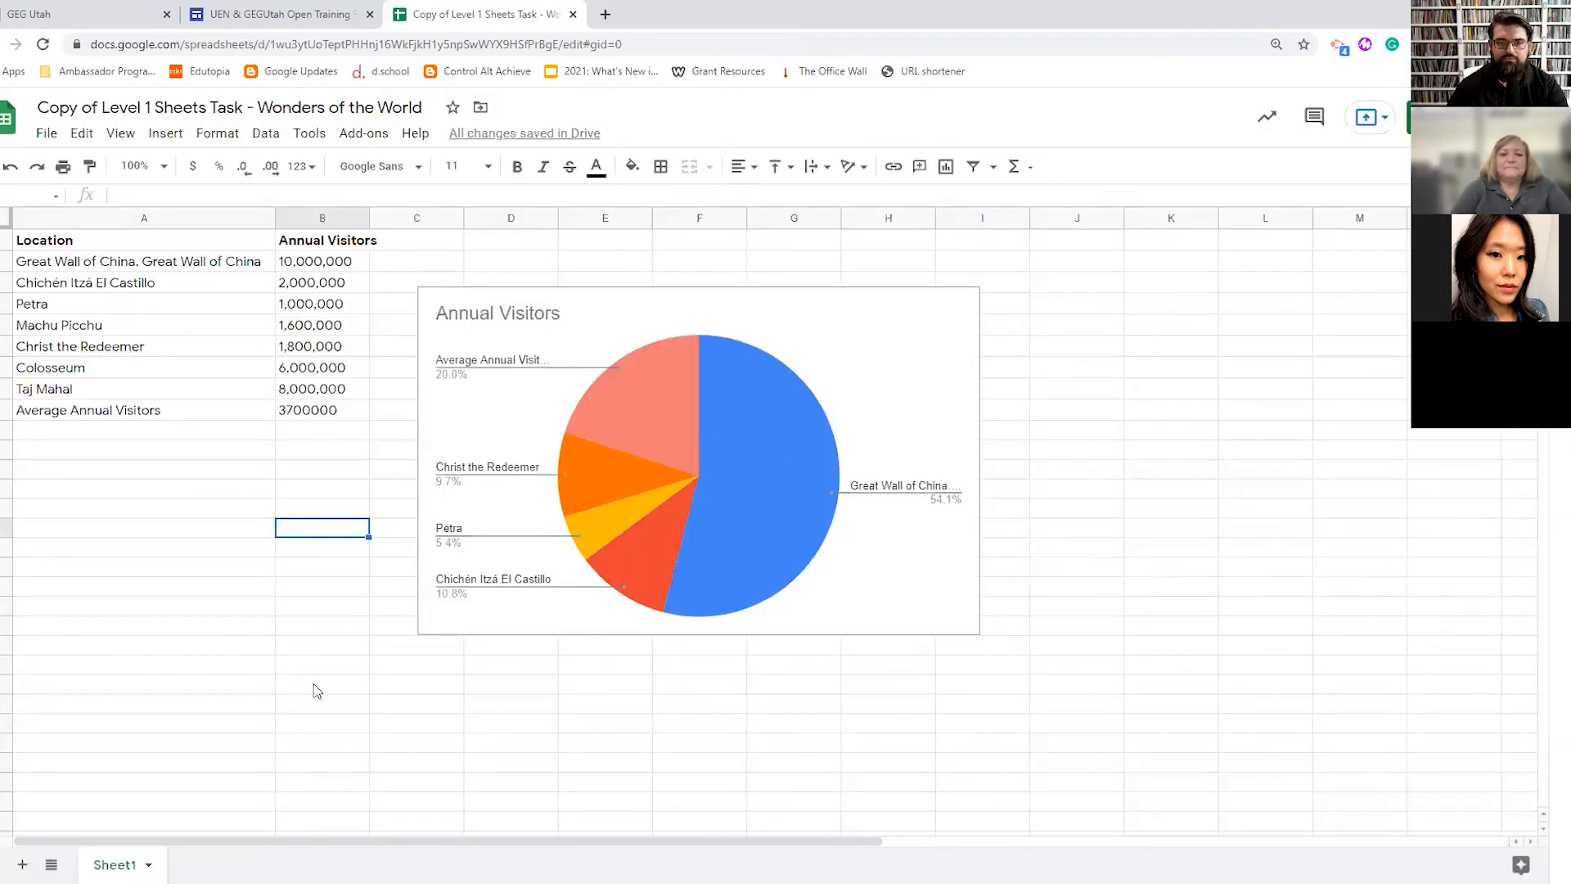
- Protect Sheet1 from its tab menu, with editing restricted to Only you
click(150, 865)
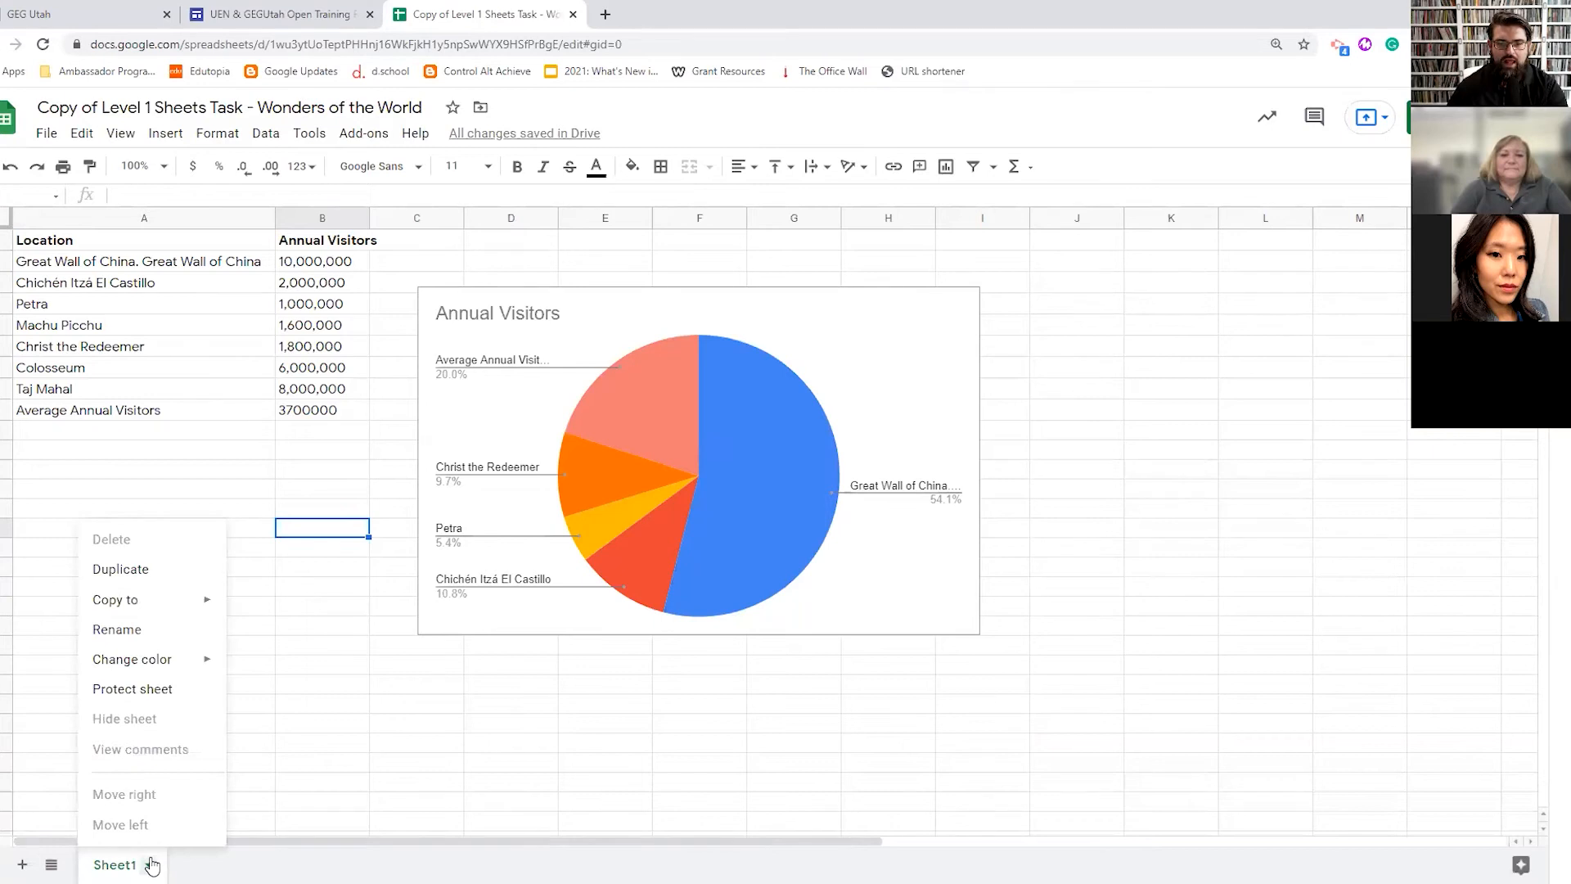
click(357, 762)
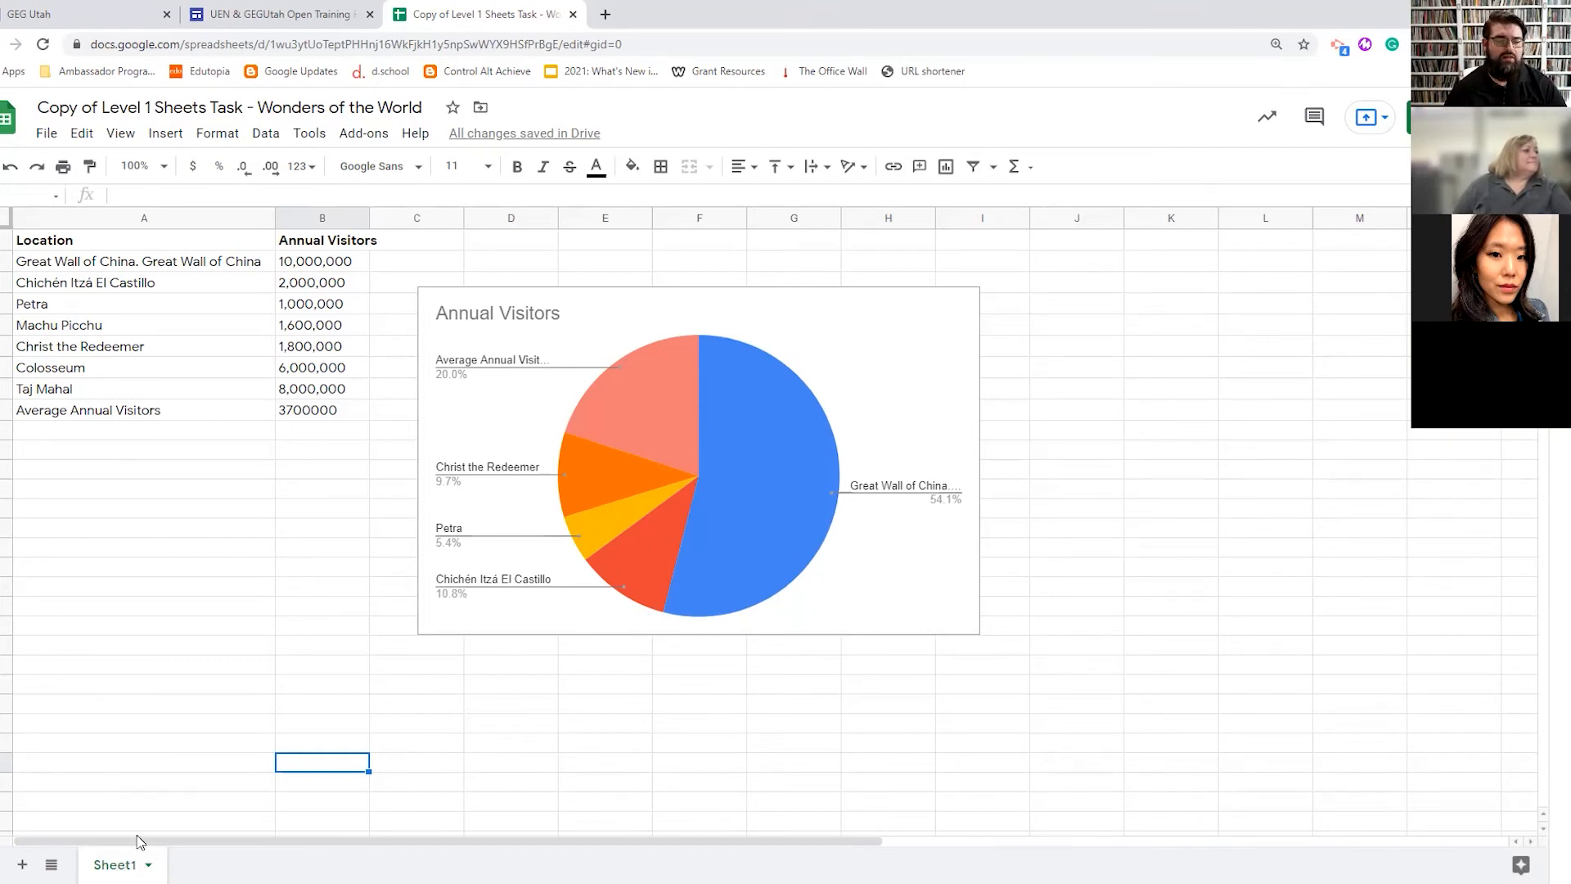
click(148, 864)
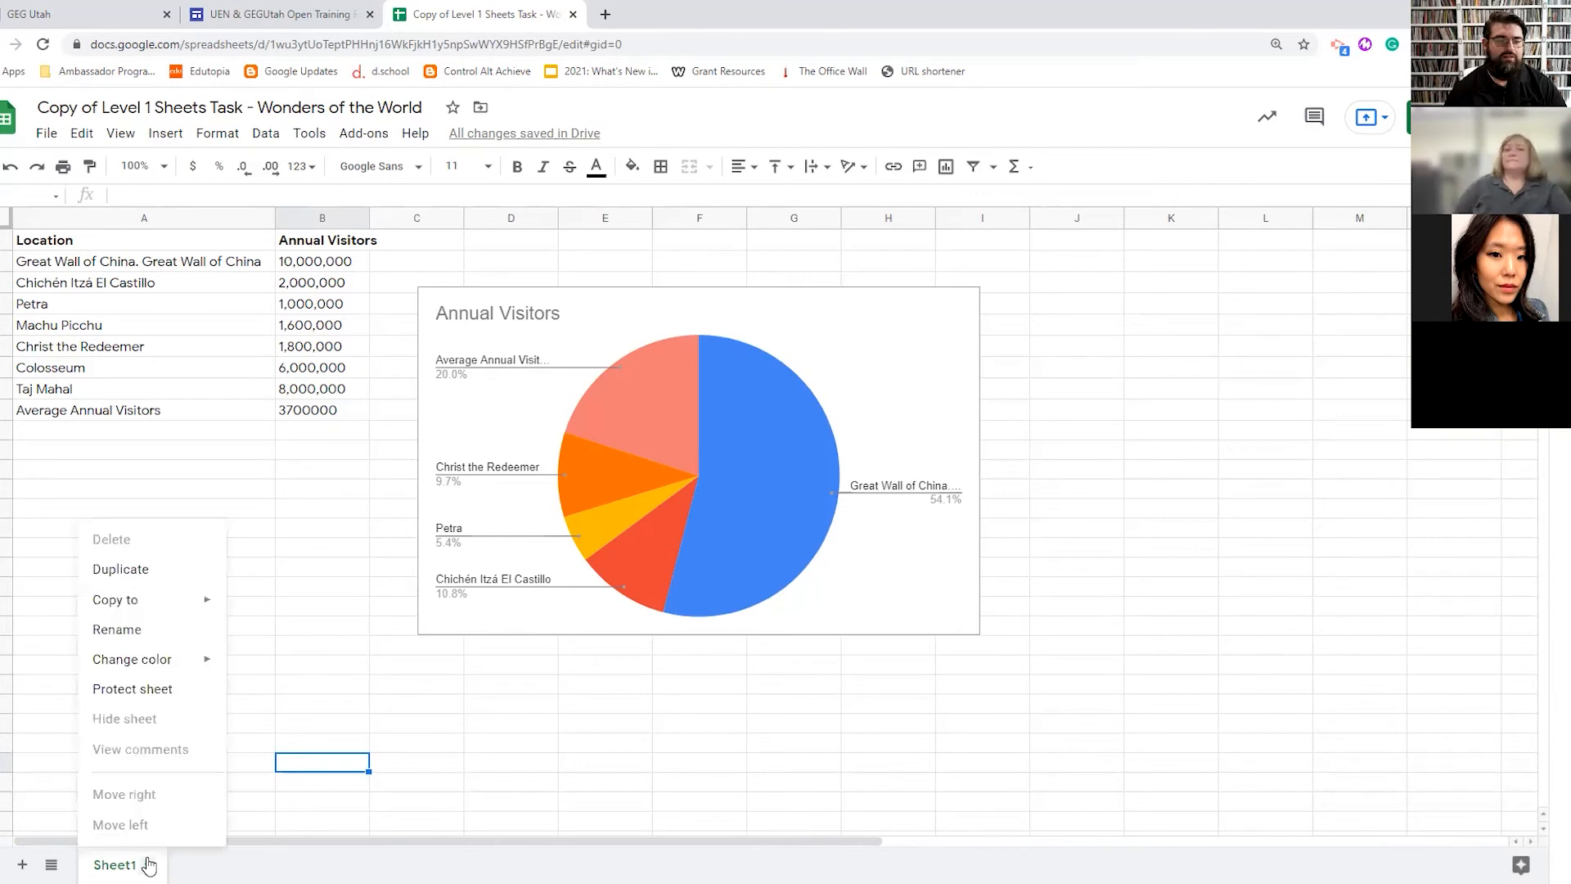
click(142, 697)
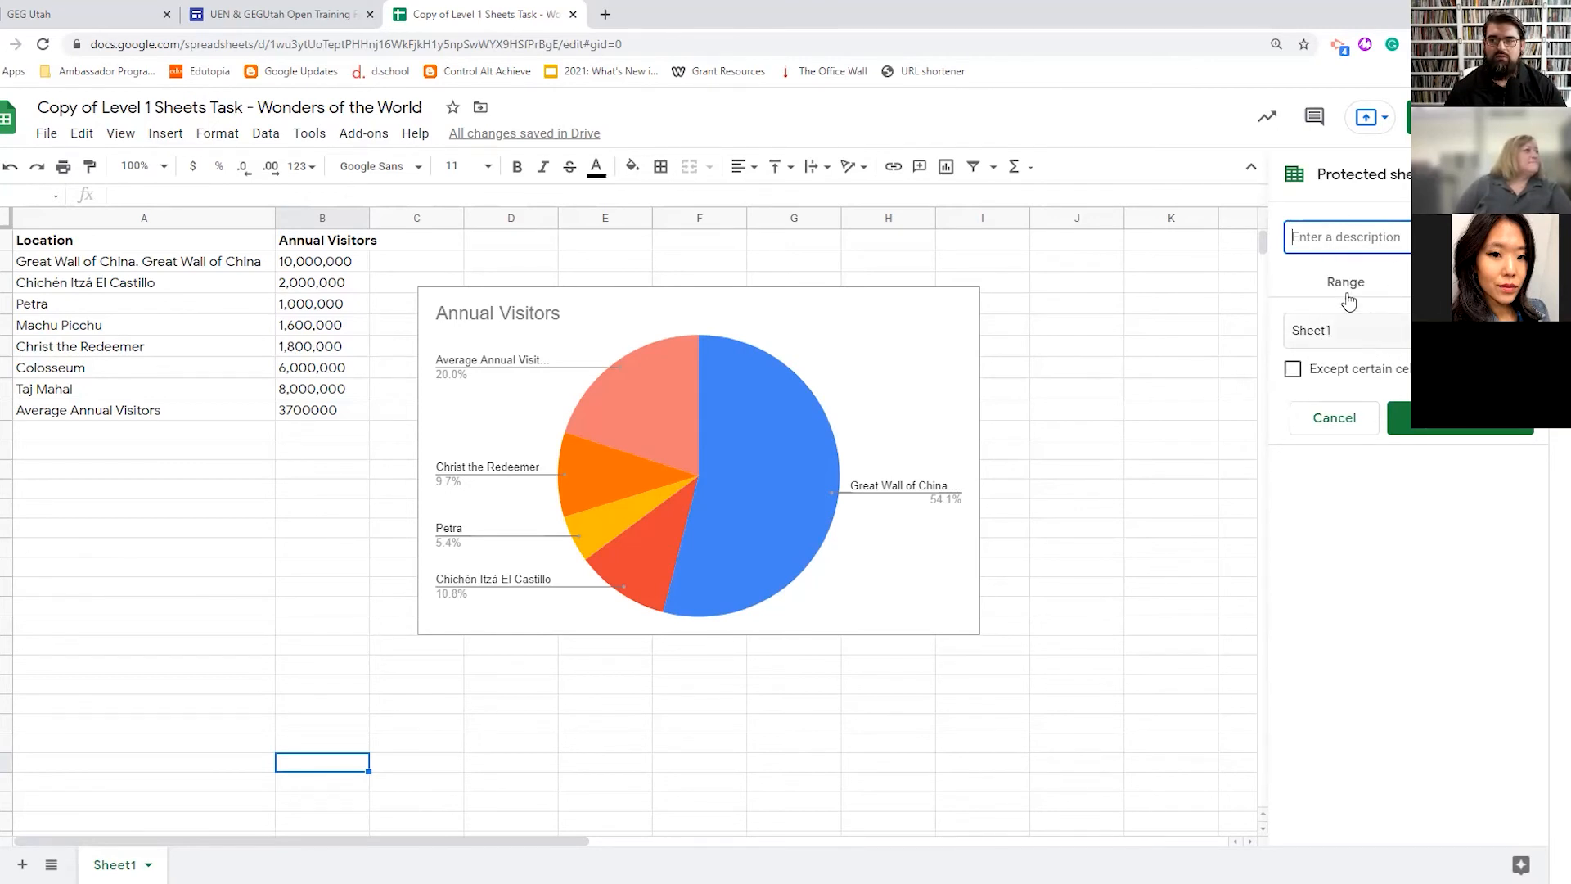
click(1471, 427)
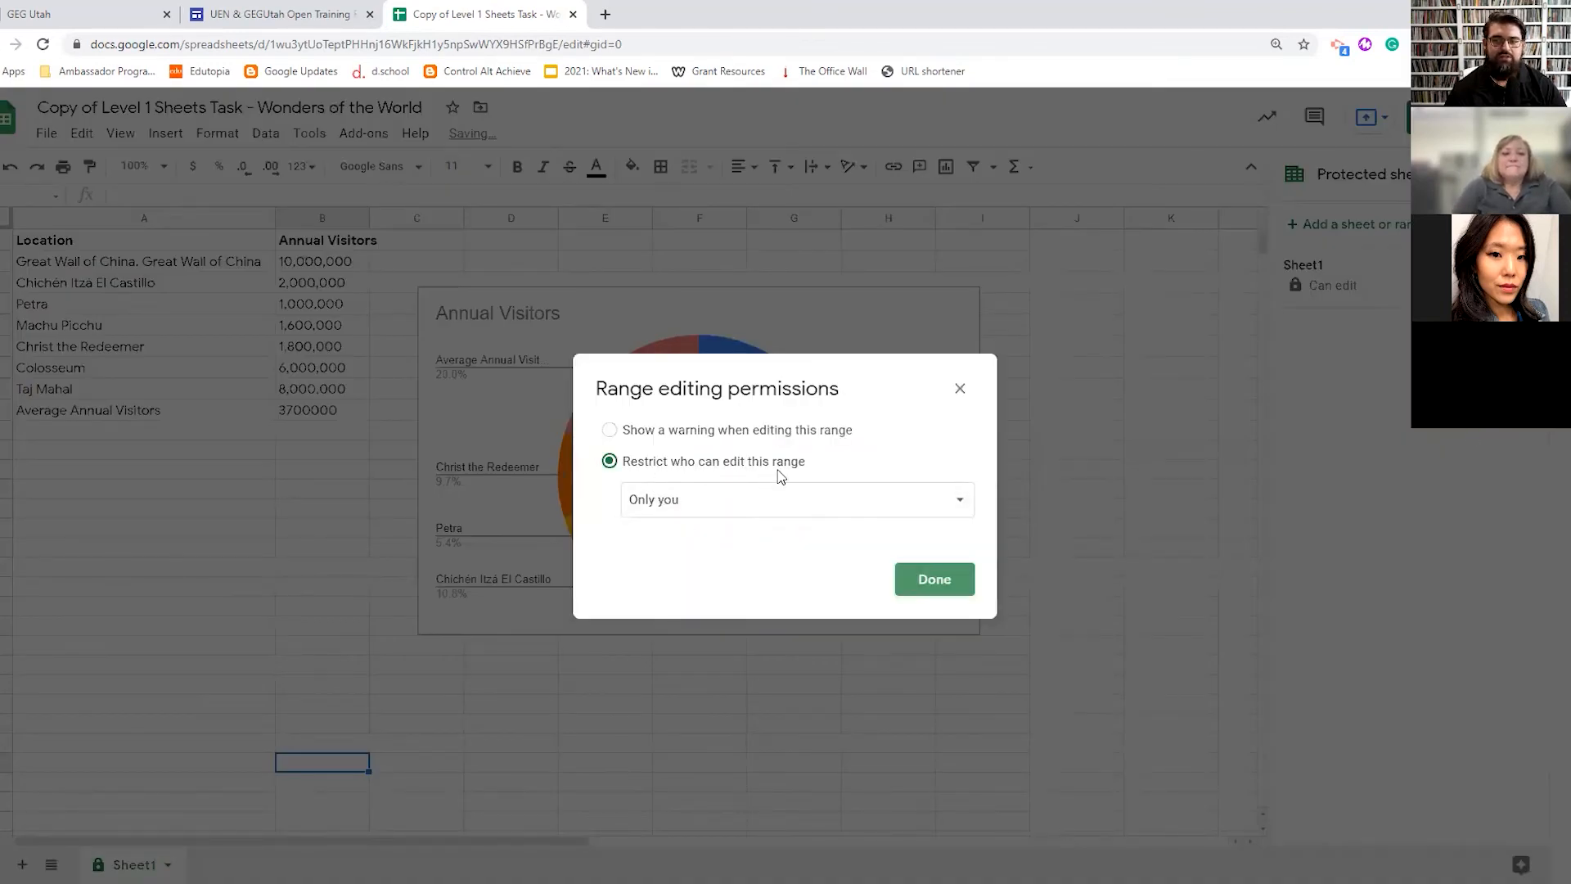
click(954, 584)
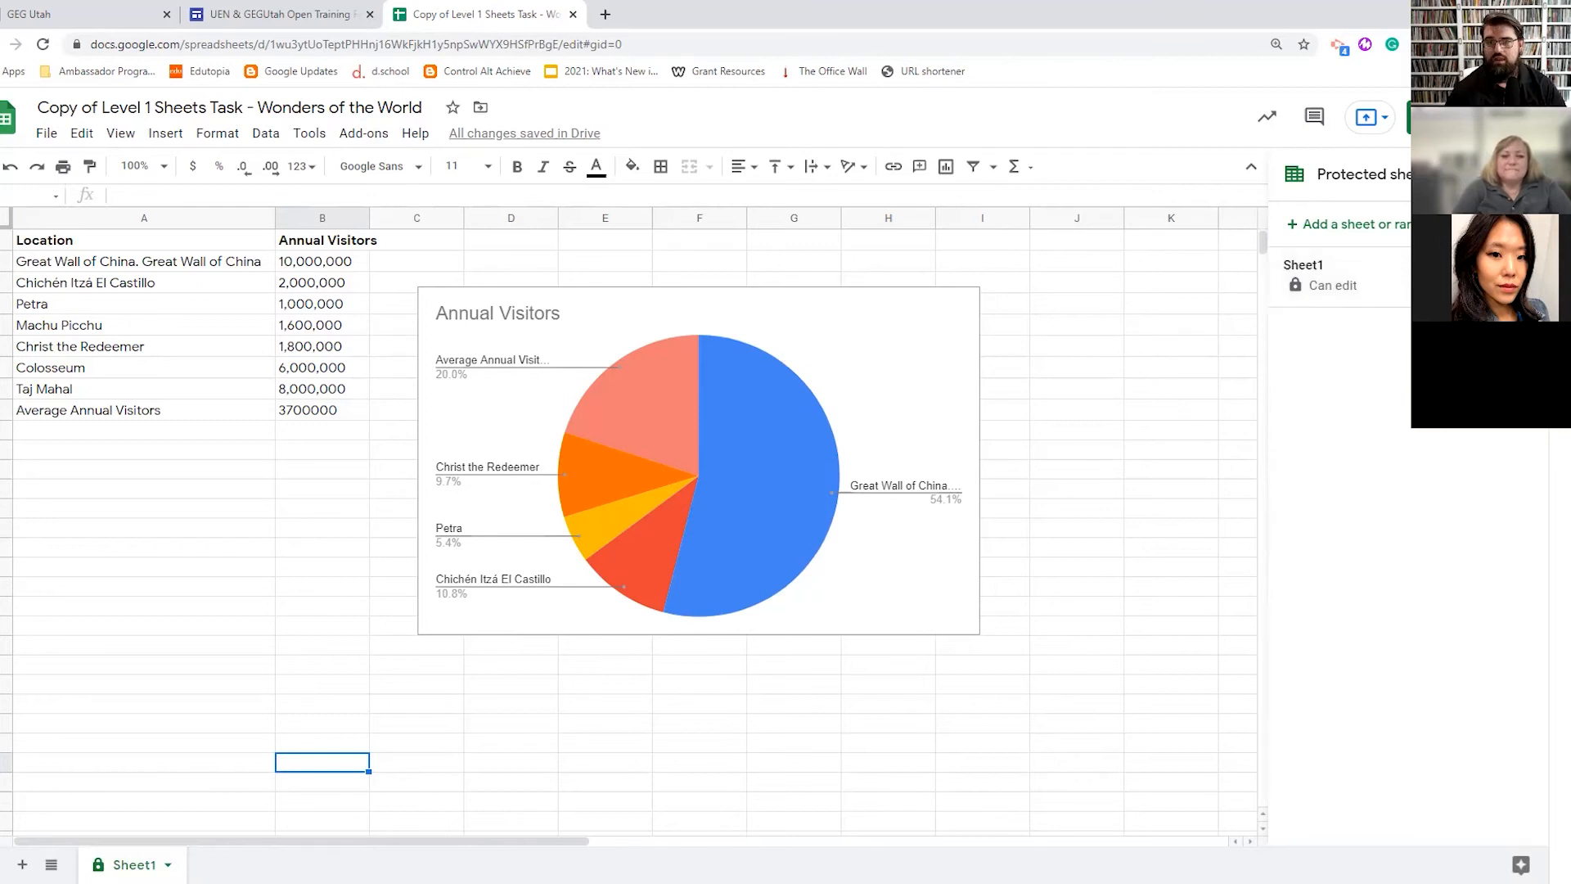
click(1527, 174)
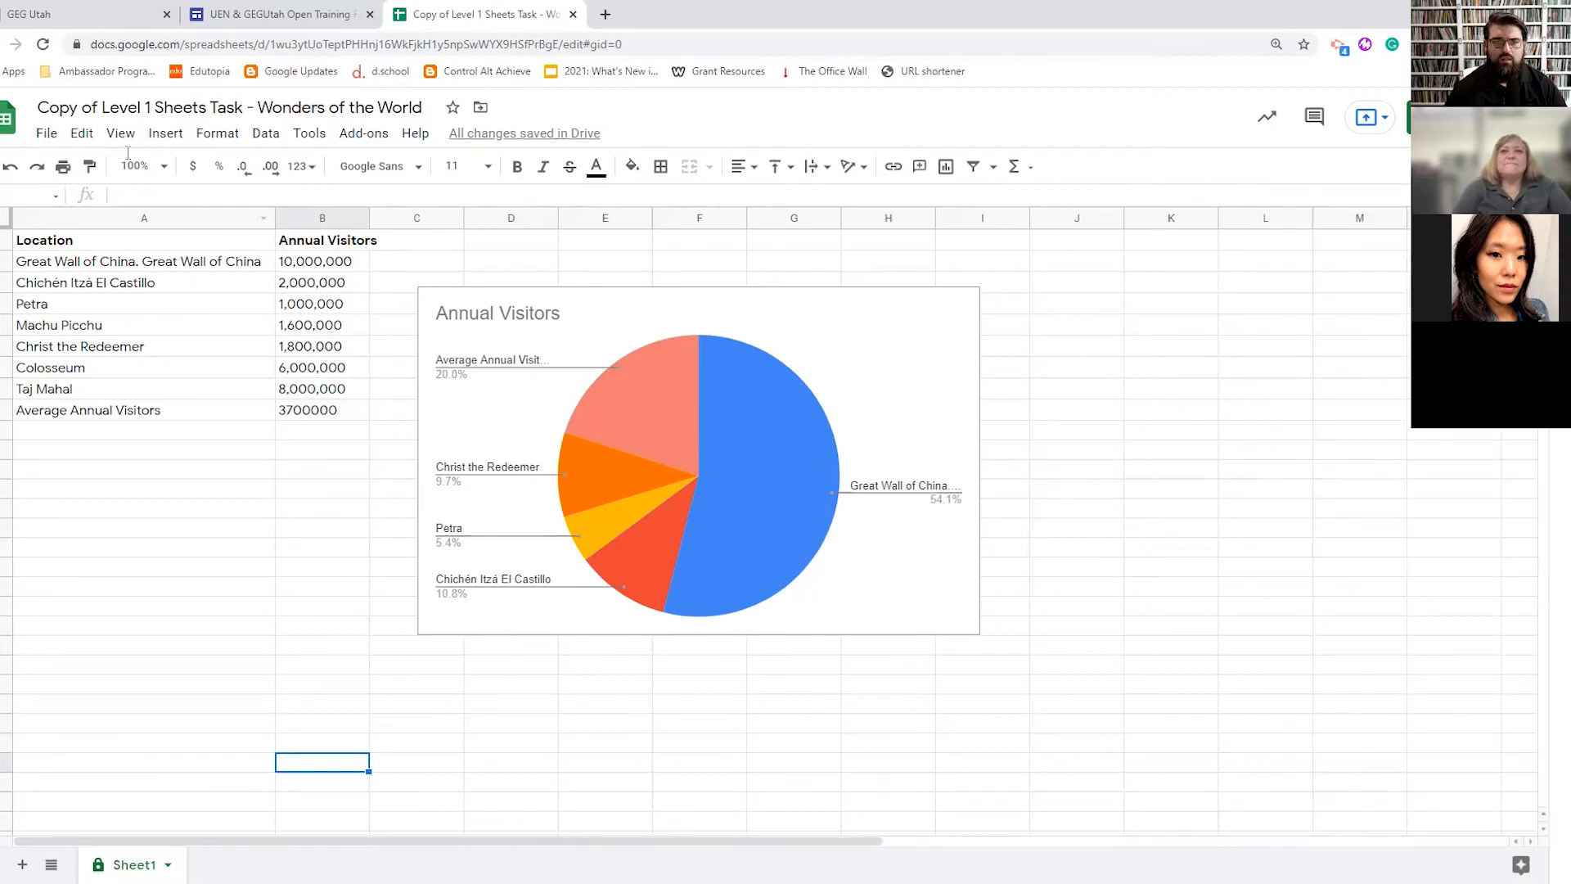
- Select cell J2 and start inserting an image in the cell
click(164, 133)
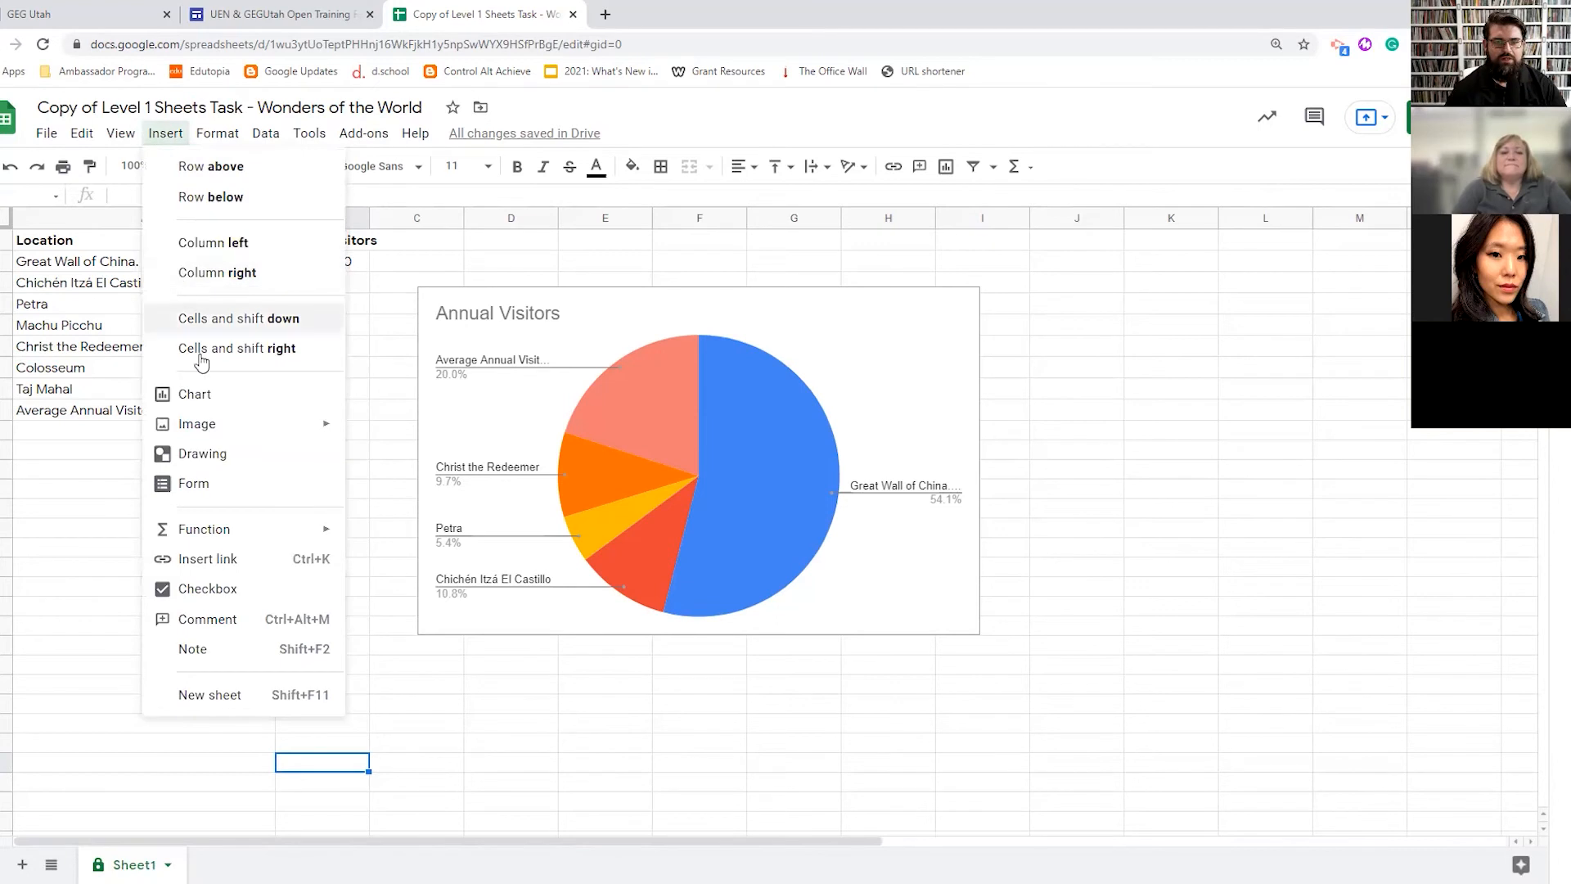
mouse_move(322, 426)
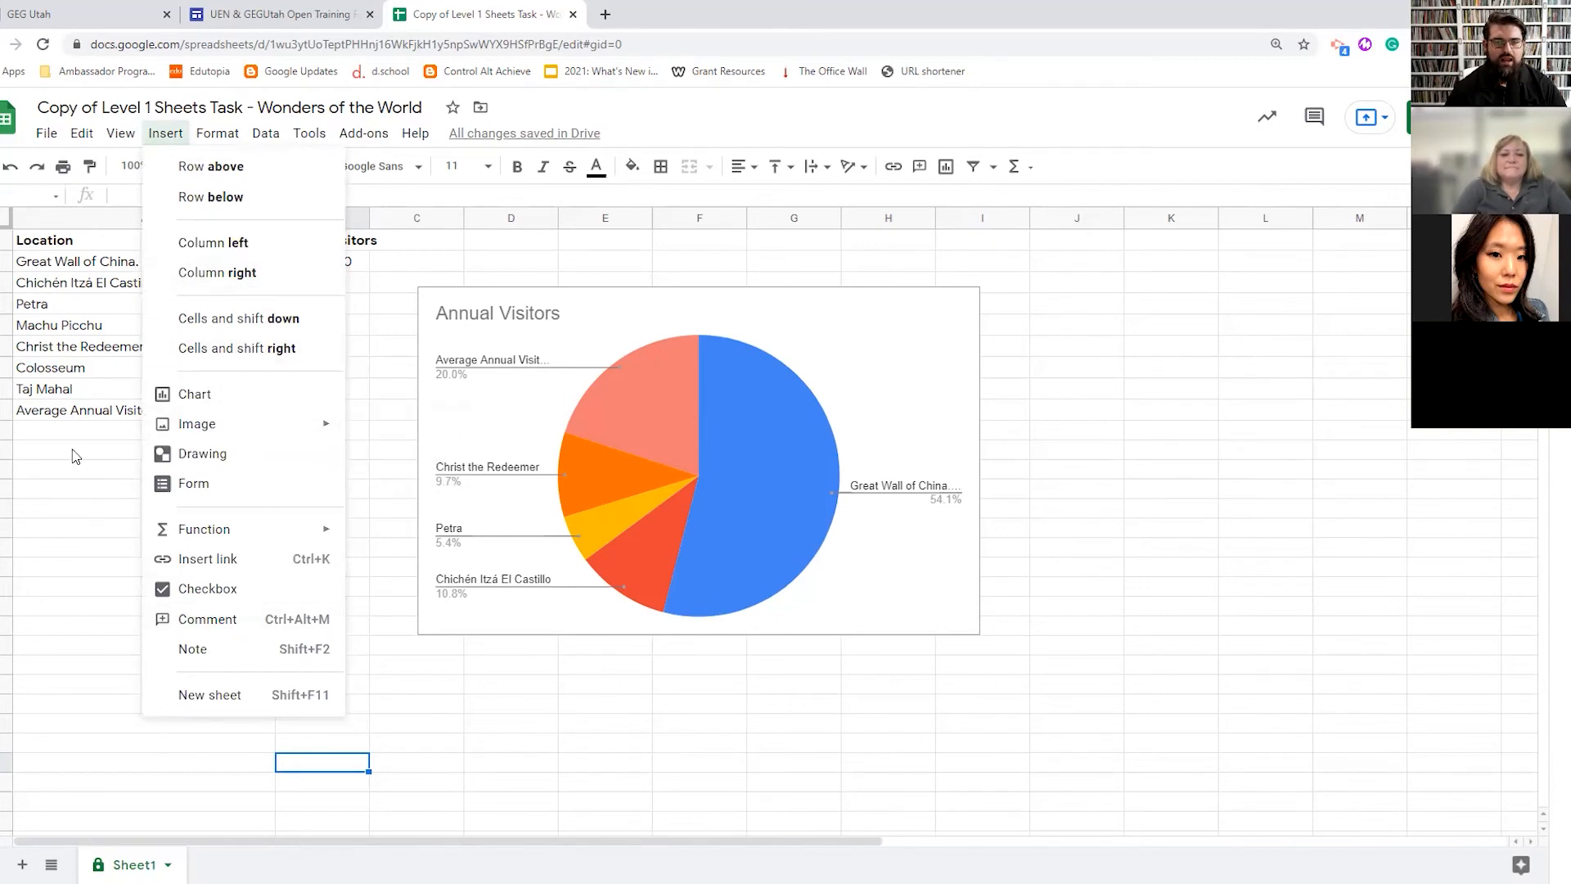
click(114, 450)
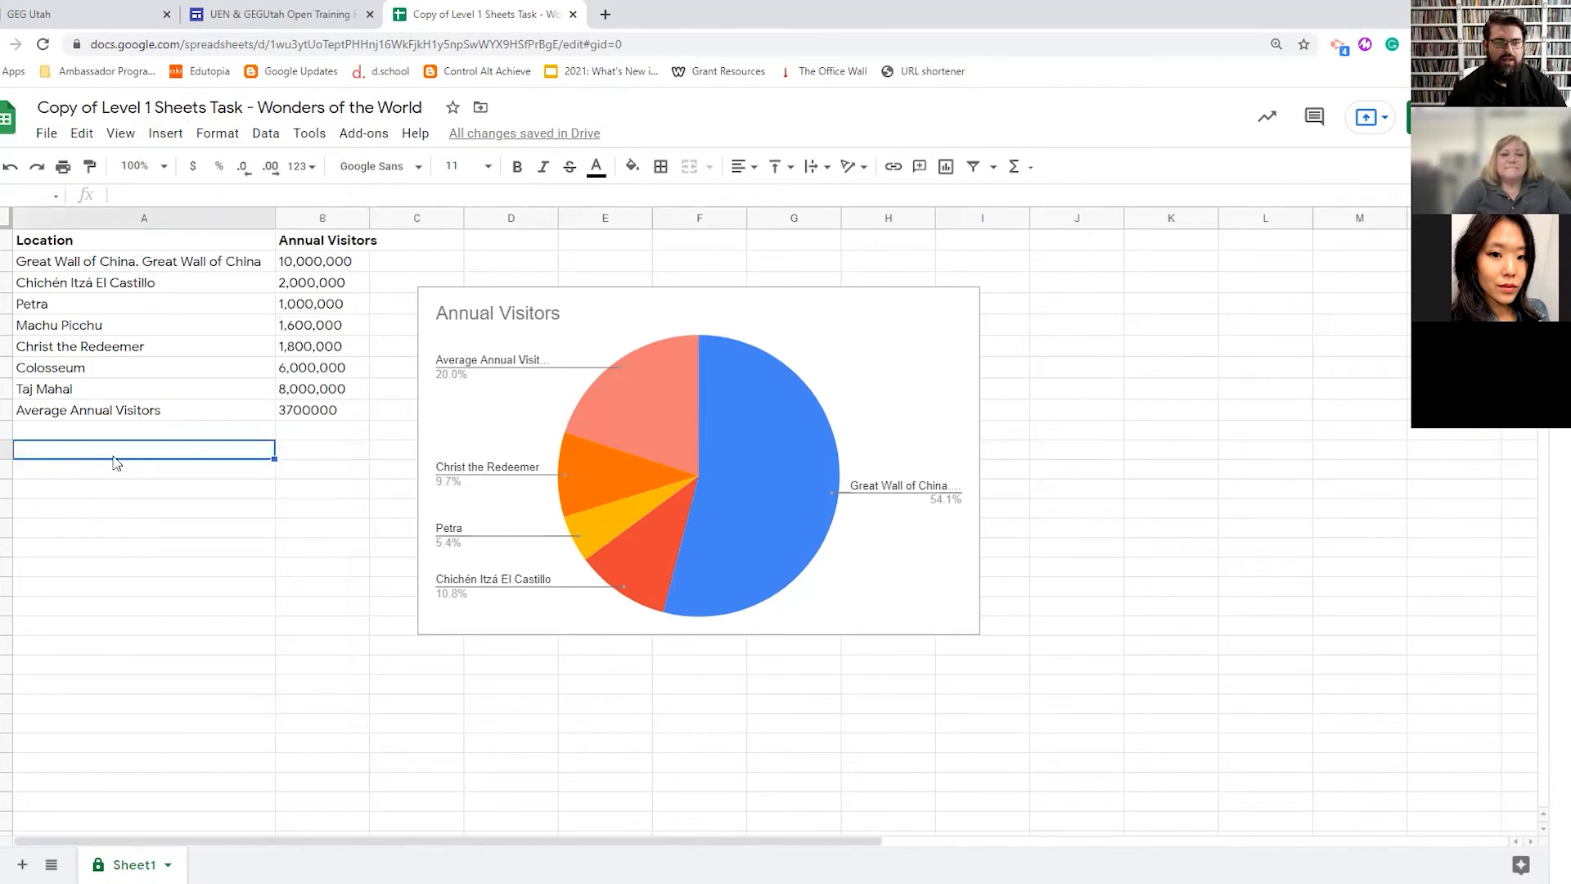
click(1074, 262)
click(166, 133)
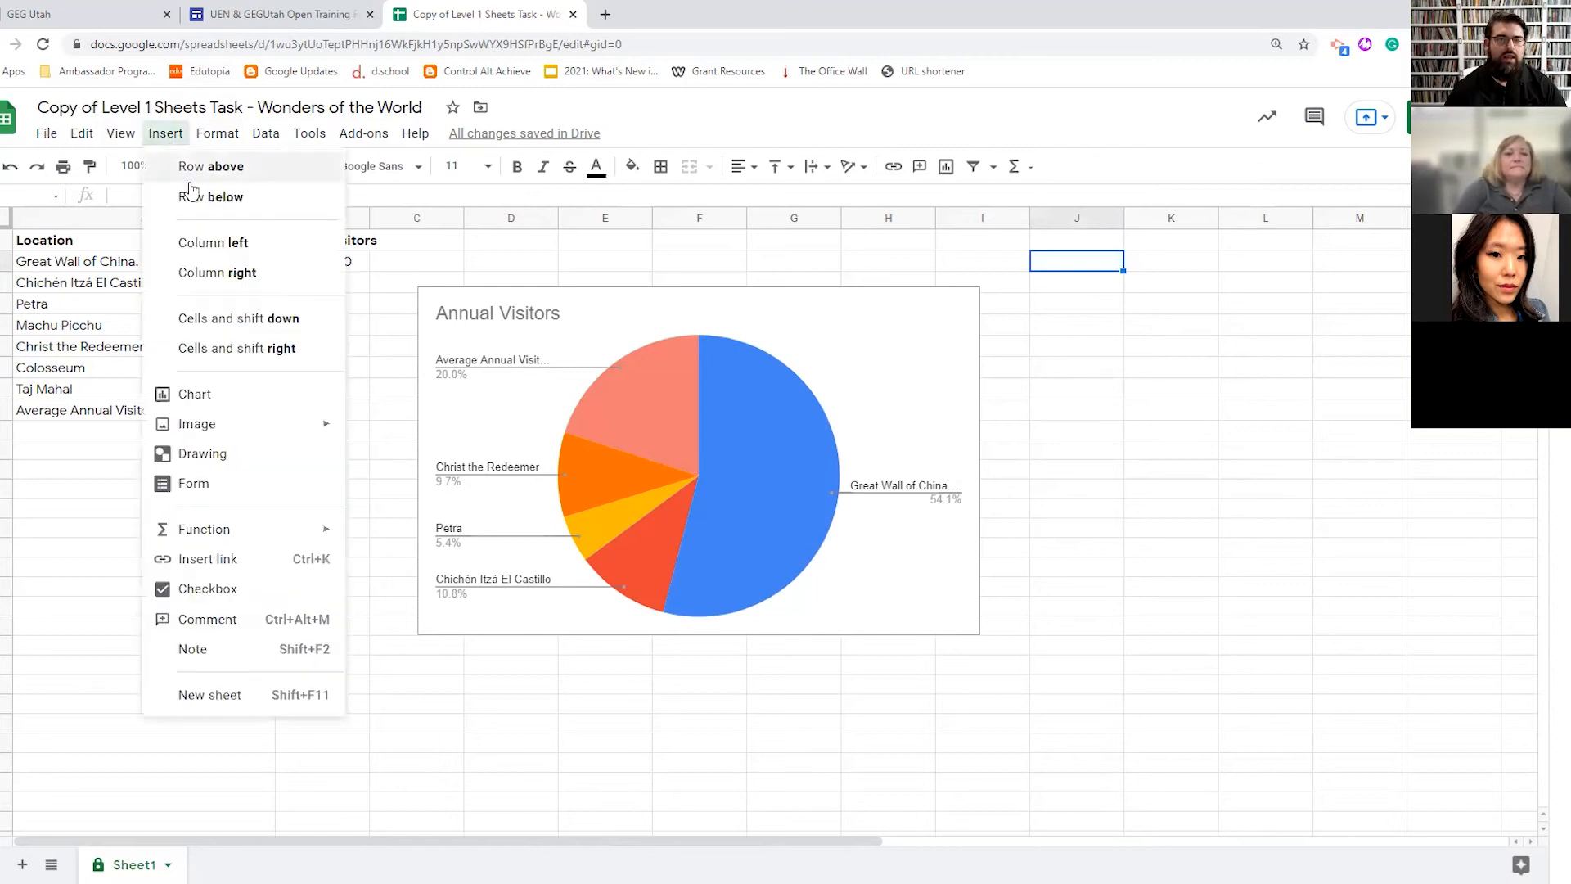
mouse_move(305, 424)
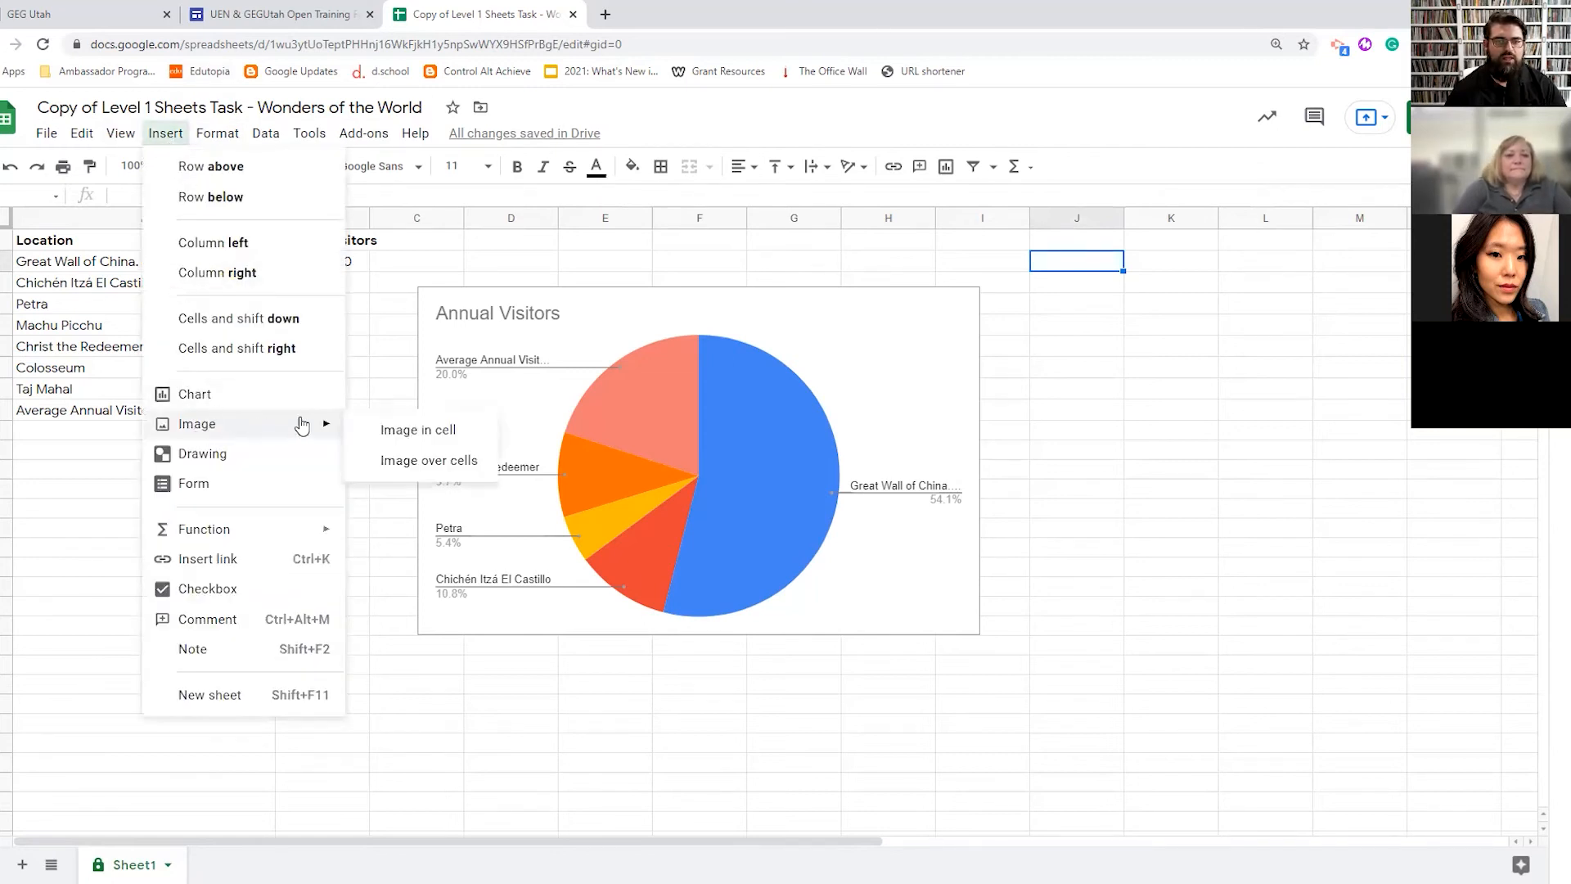
click(427, 455)
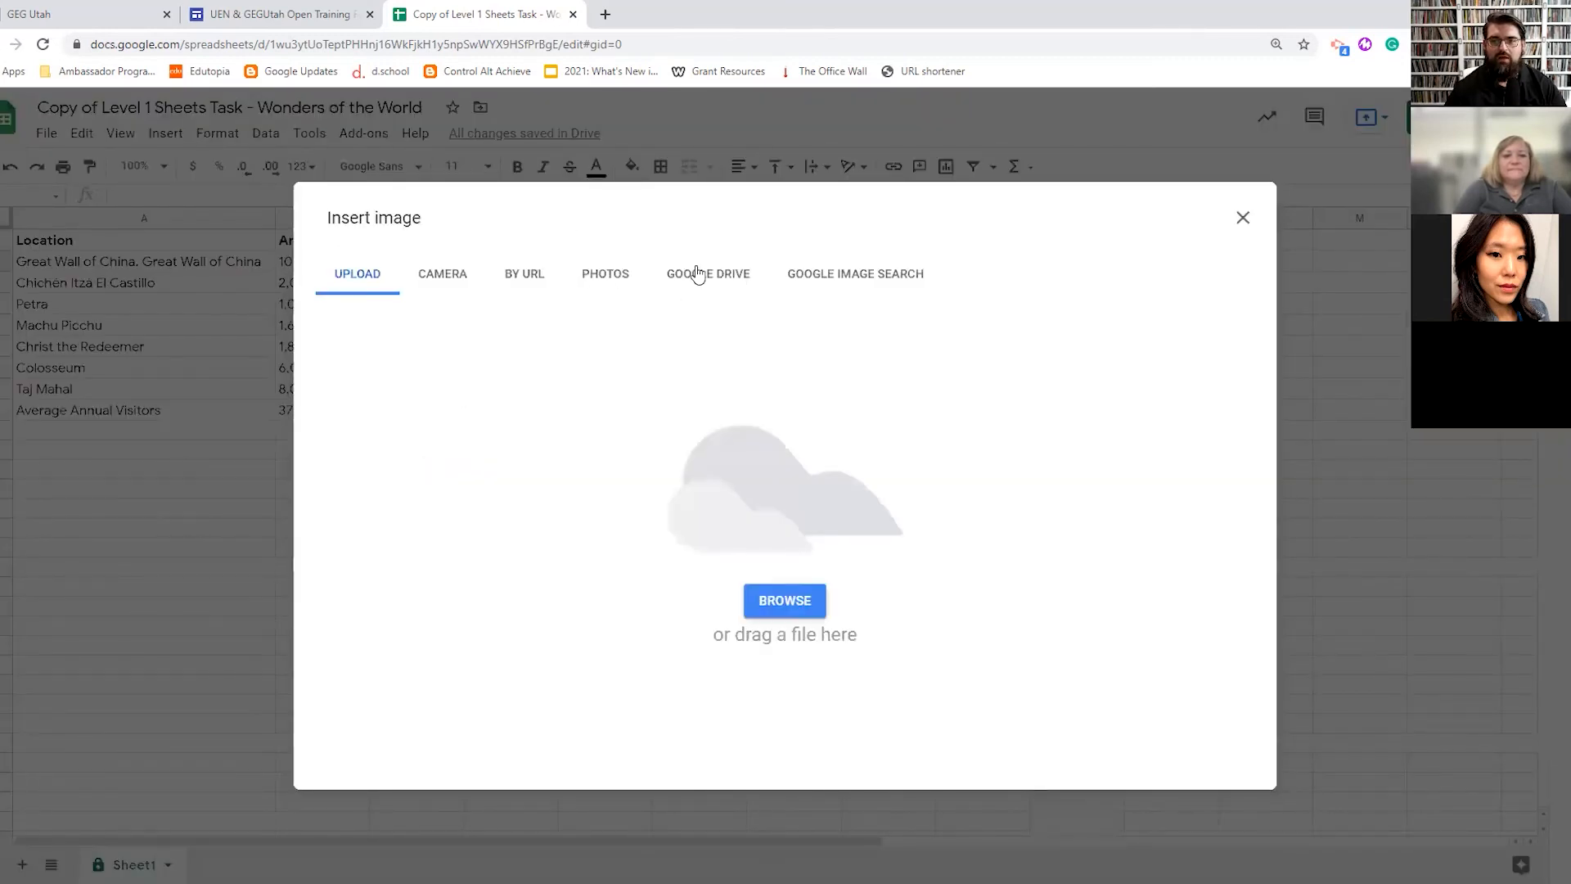
- Search Google Images for 'tigers' and insert the white tiger picture into J2
click(852, 274)
text(tigers)
key(Return)
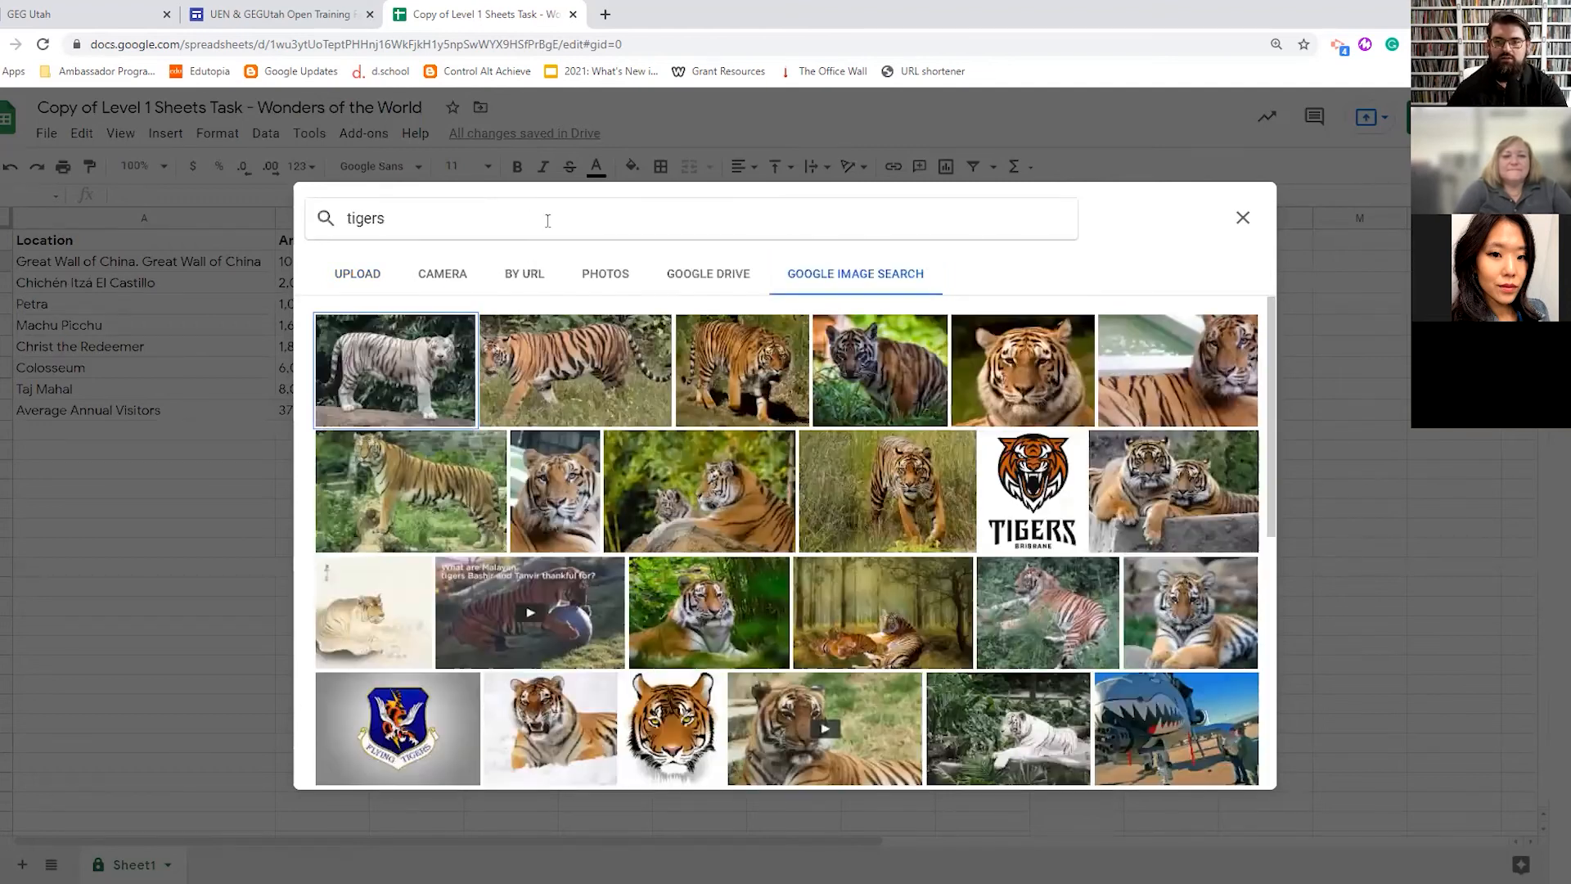
click(390, 362)
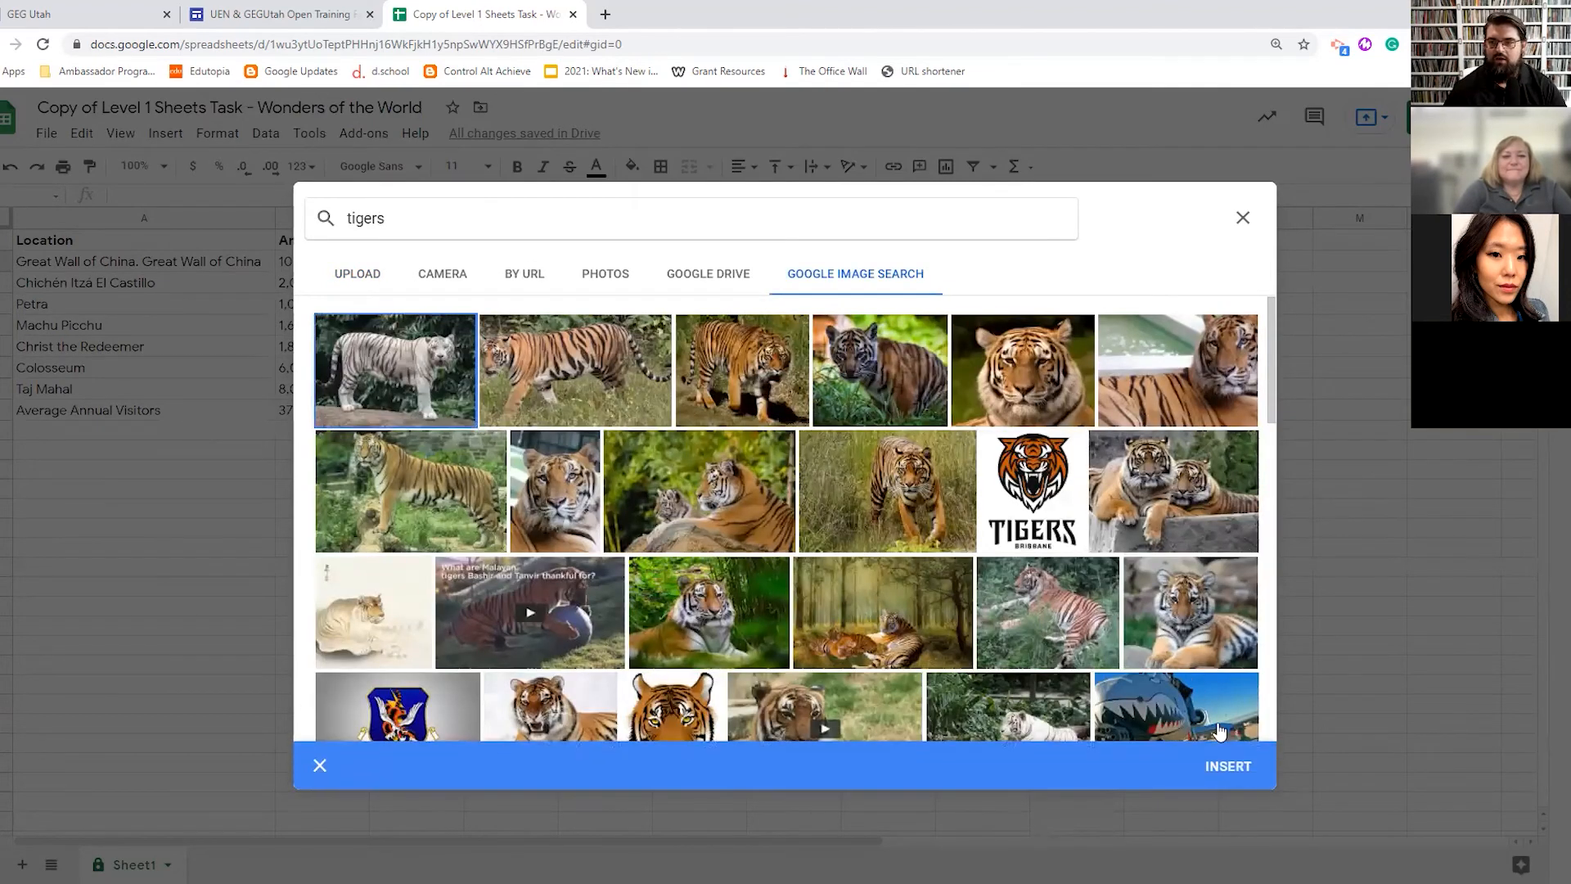
click(1227, 766)
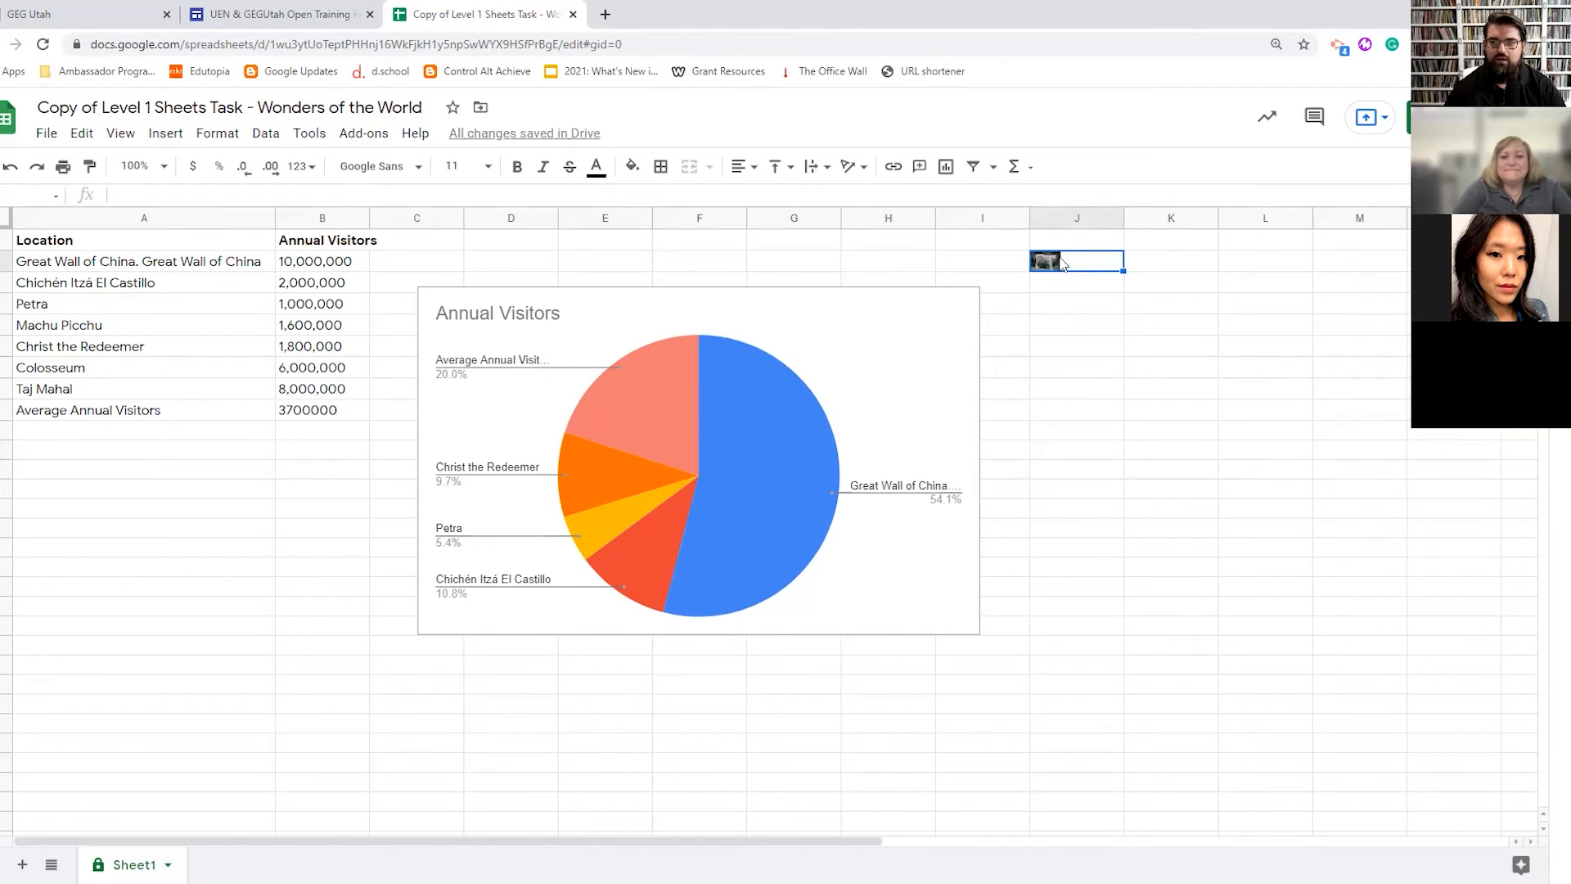
- Enter alt text for the J2 tiger image: title 'Tiger', description 'Tiger standing up'
right_click(1063, 262)
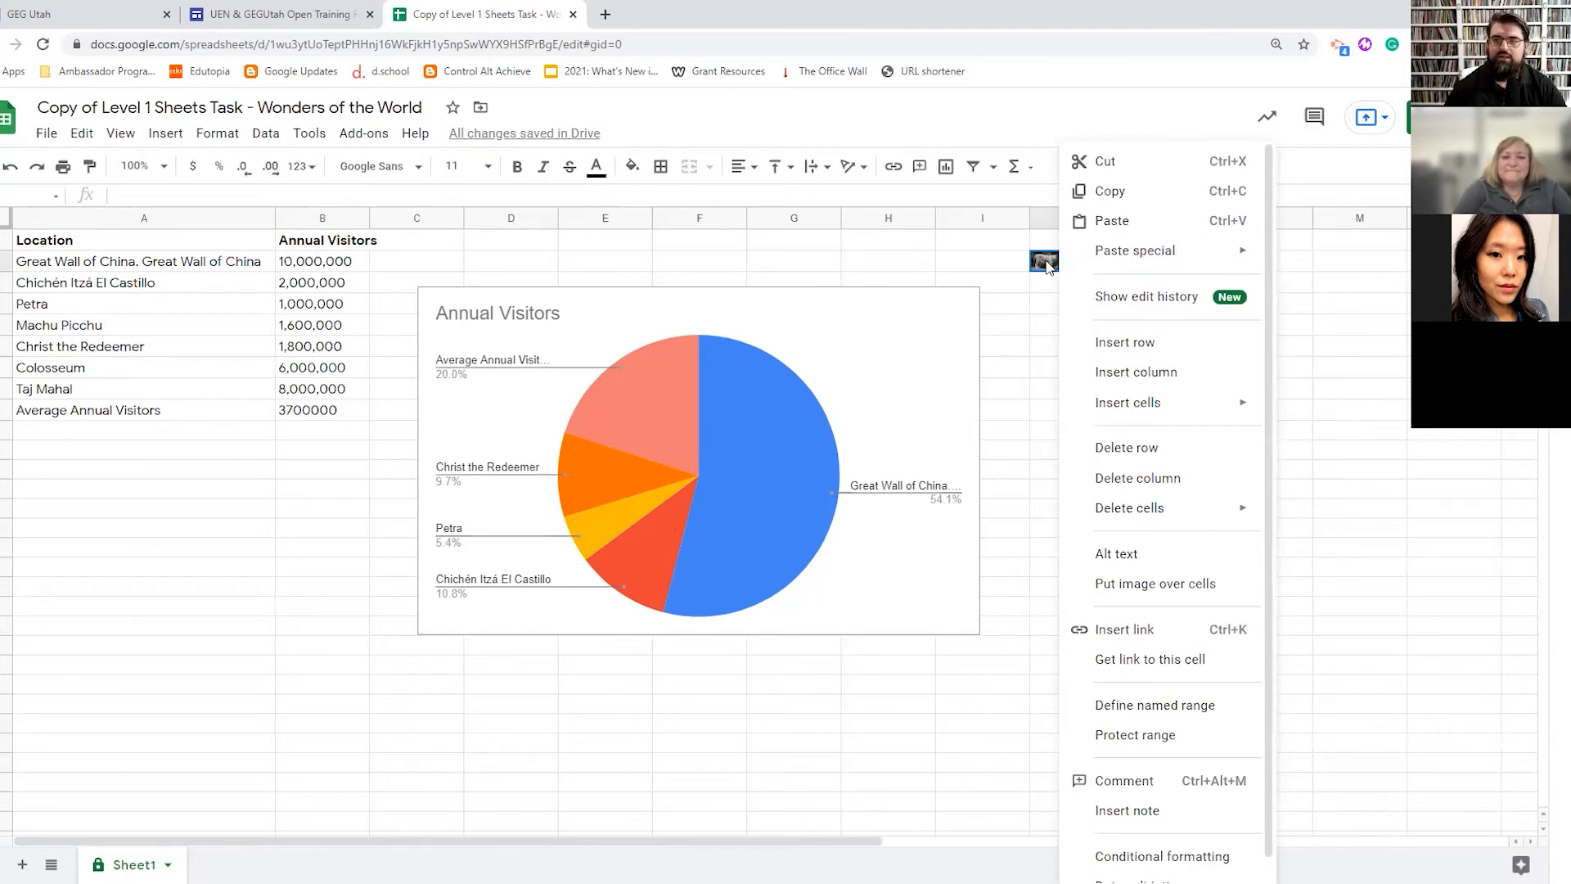
click(1017, 305)
click(1047, 264)
right_click(1050, 267)
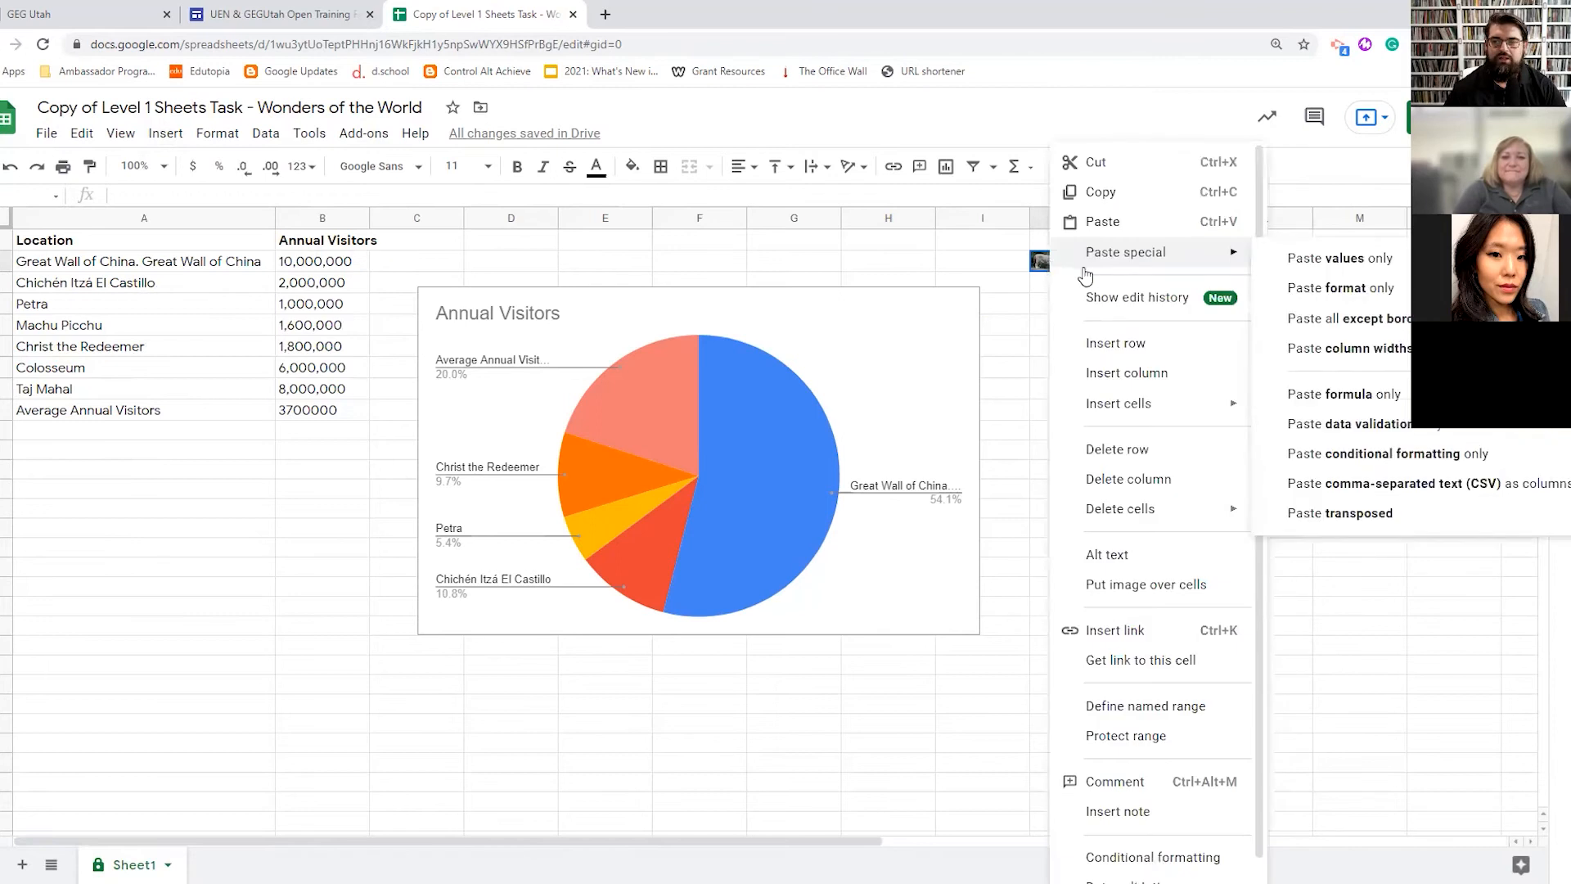
click(1101, 555)
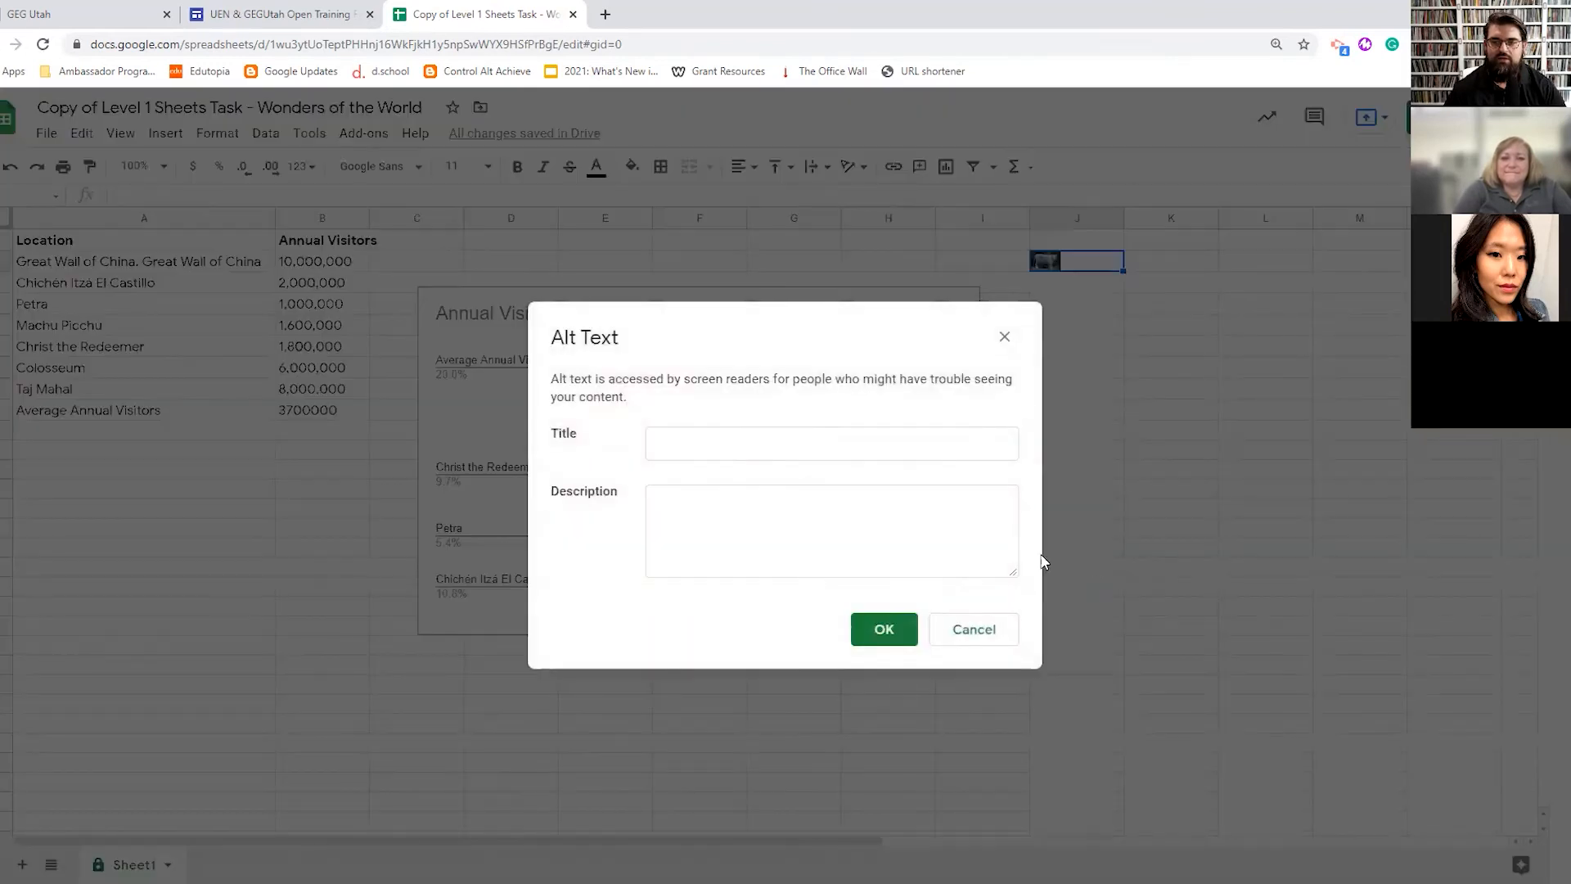
click(702, 449)
text(Tig)
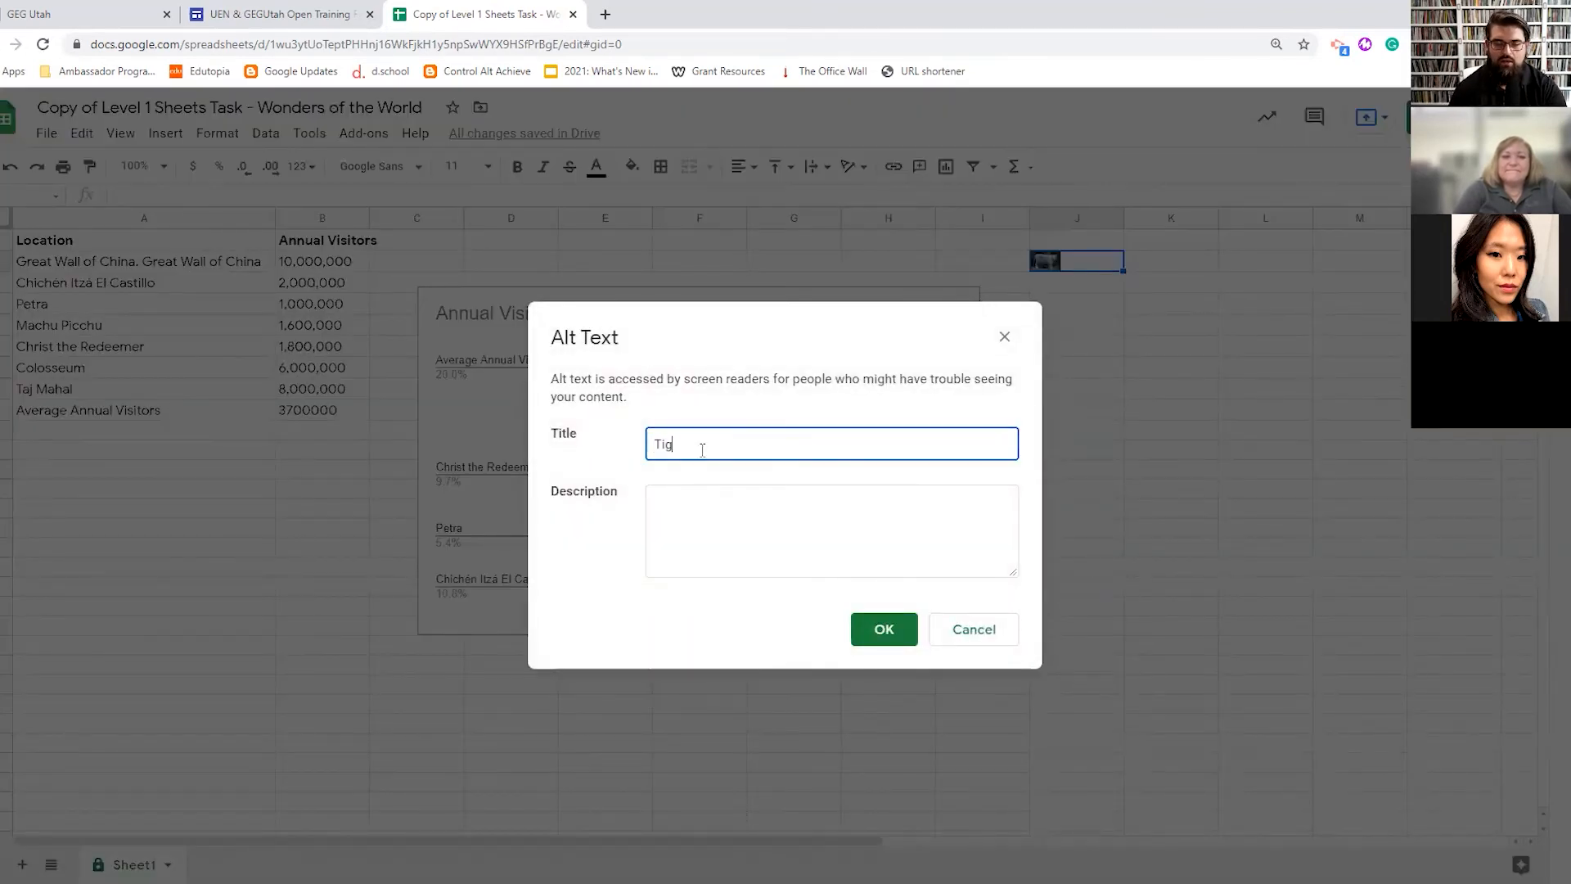
text(er)
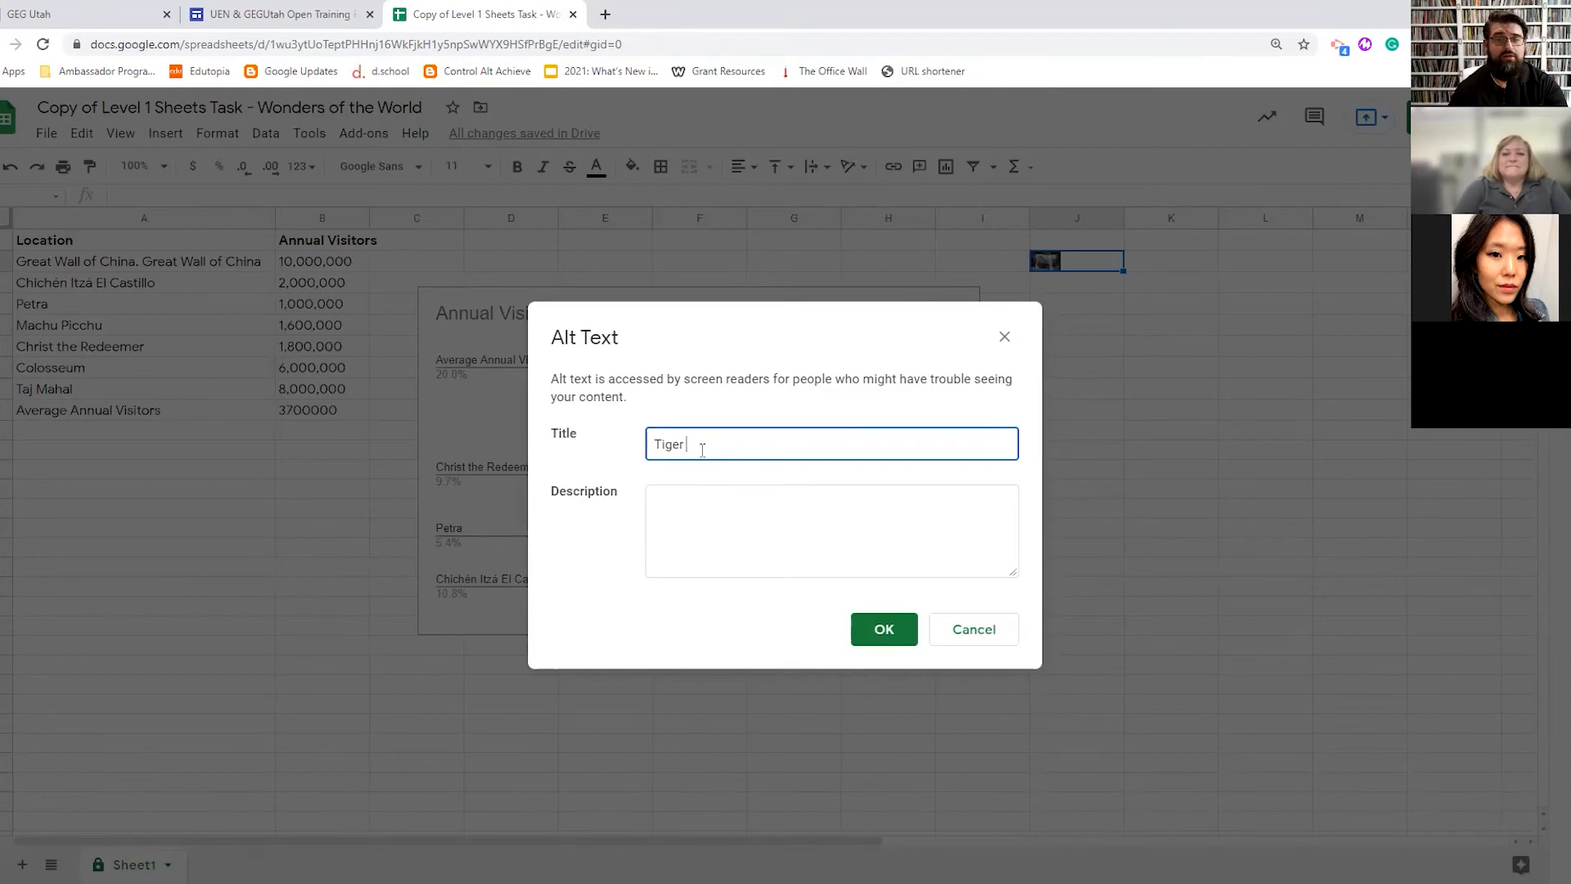
click(699, 507)
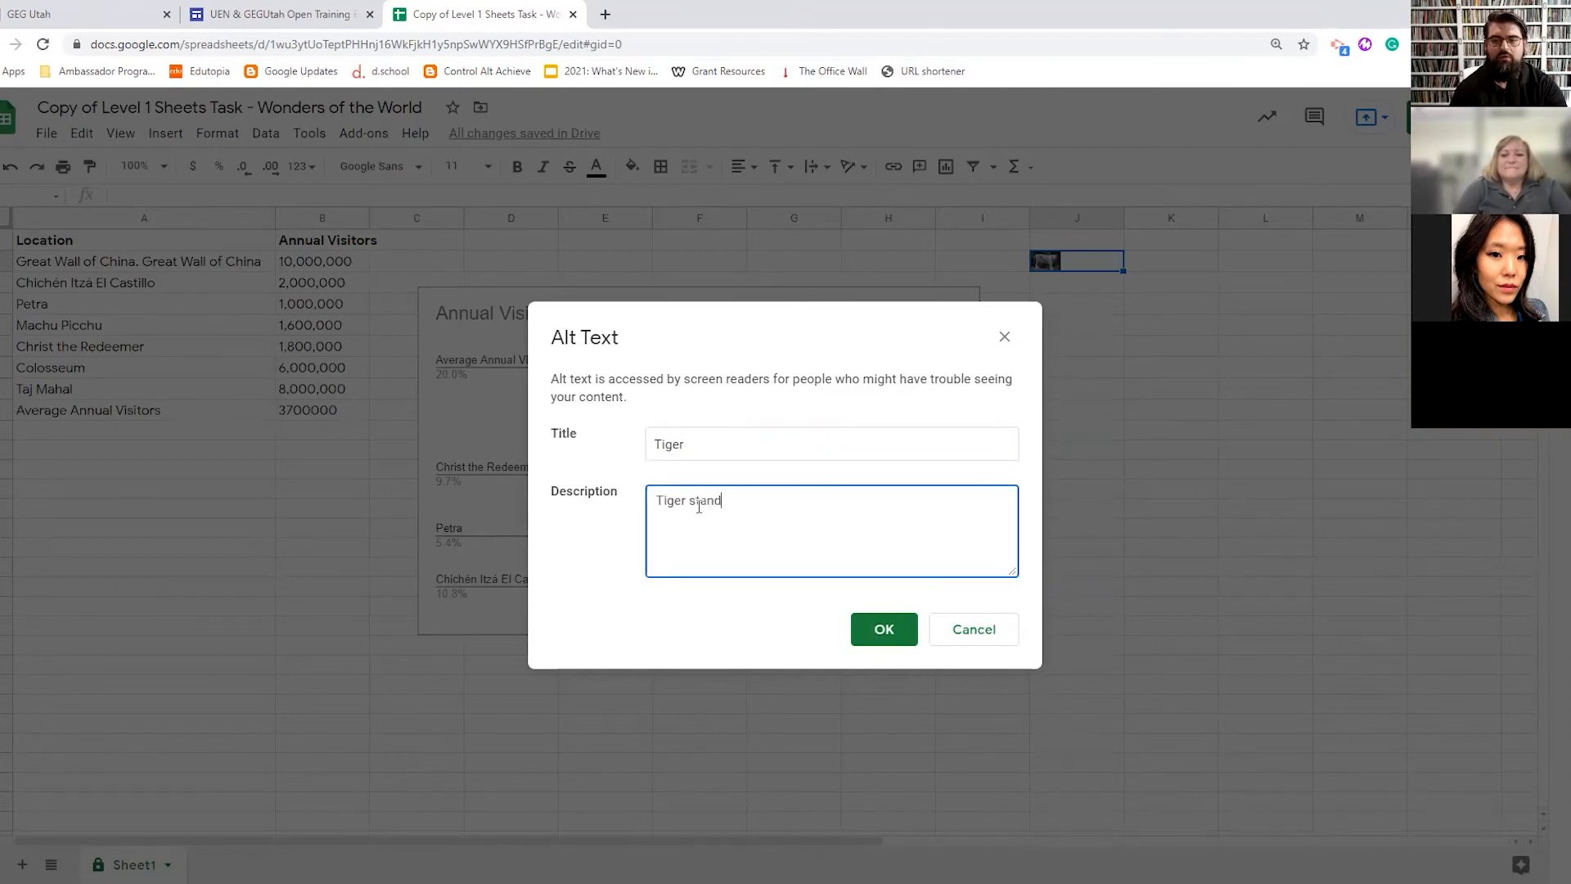
click(884, 631)
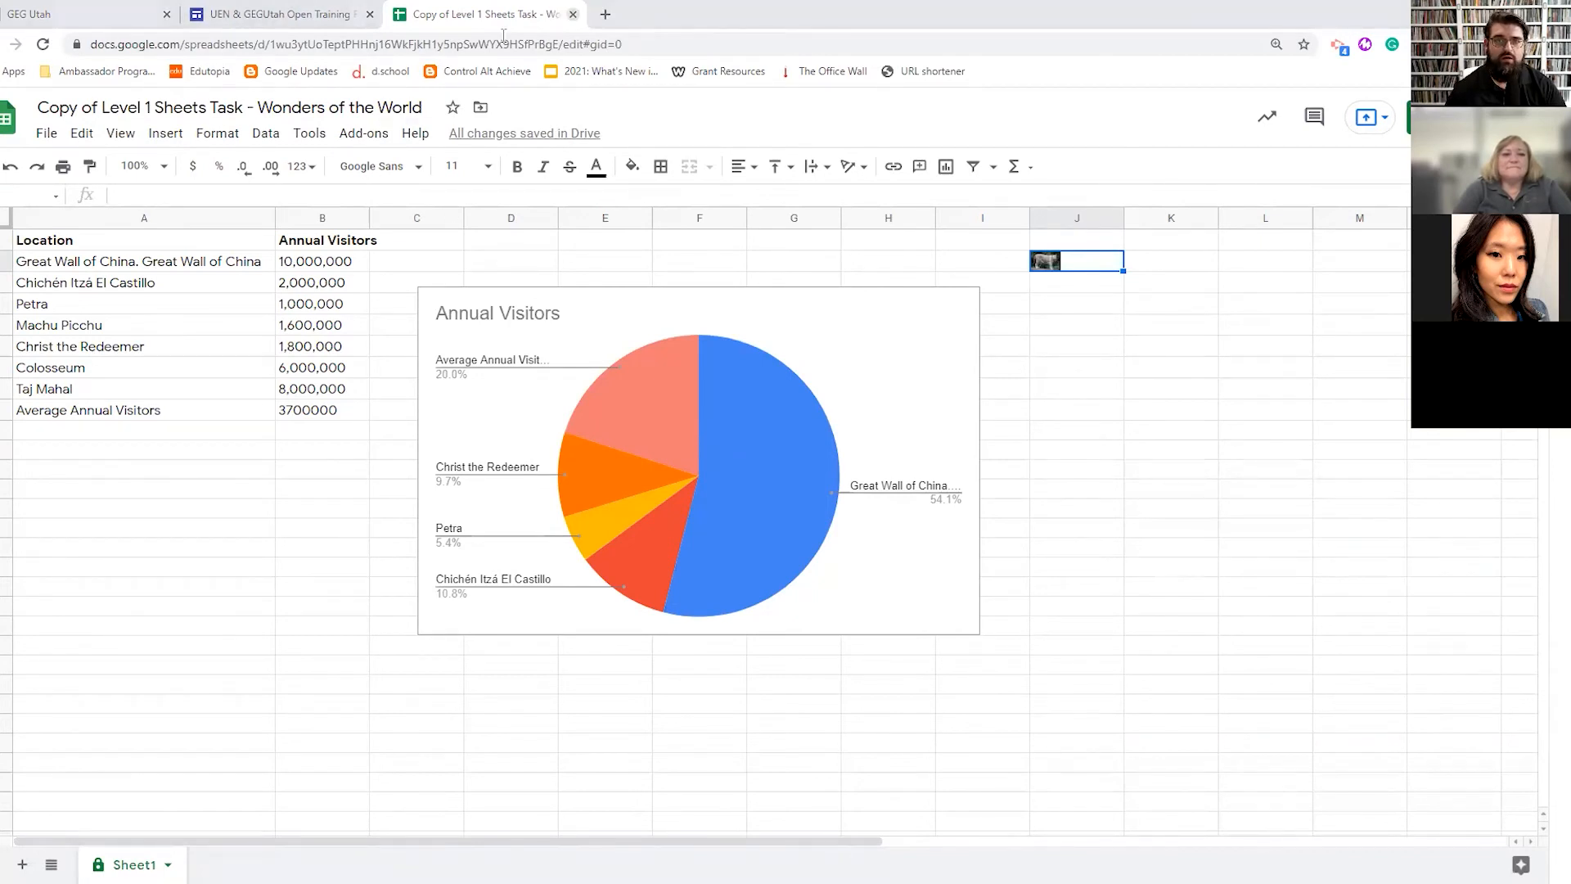
- Close the spreadsheet tab and make a copy of the GC2 'Grades' practice sheet
key(ctrl+w)
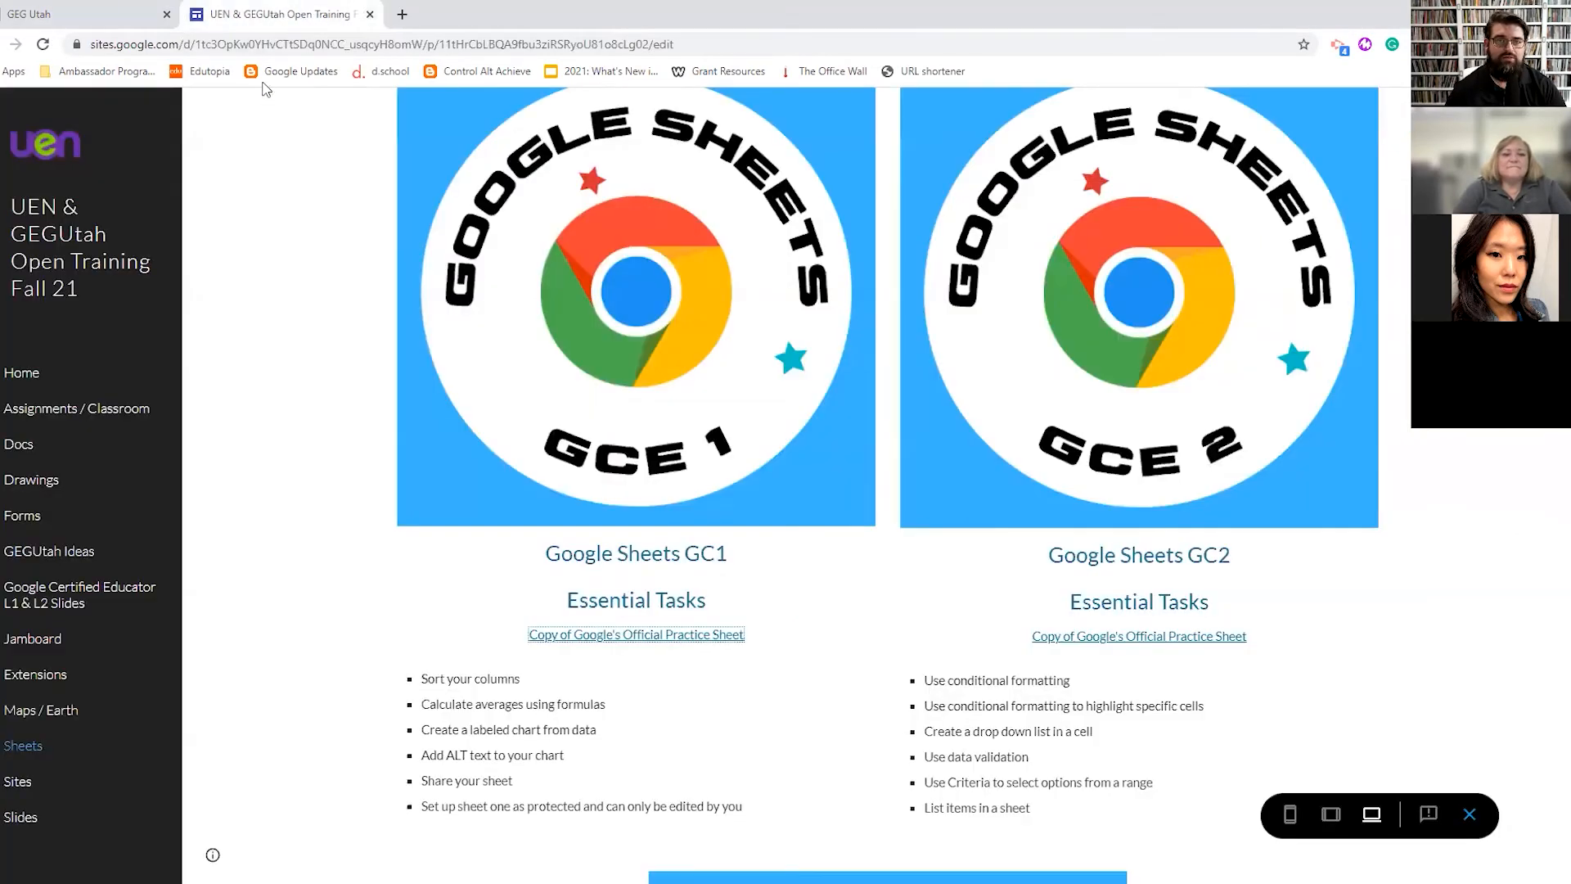
click(1144, 638)
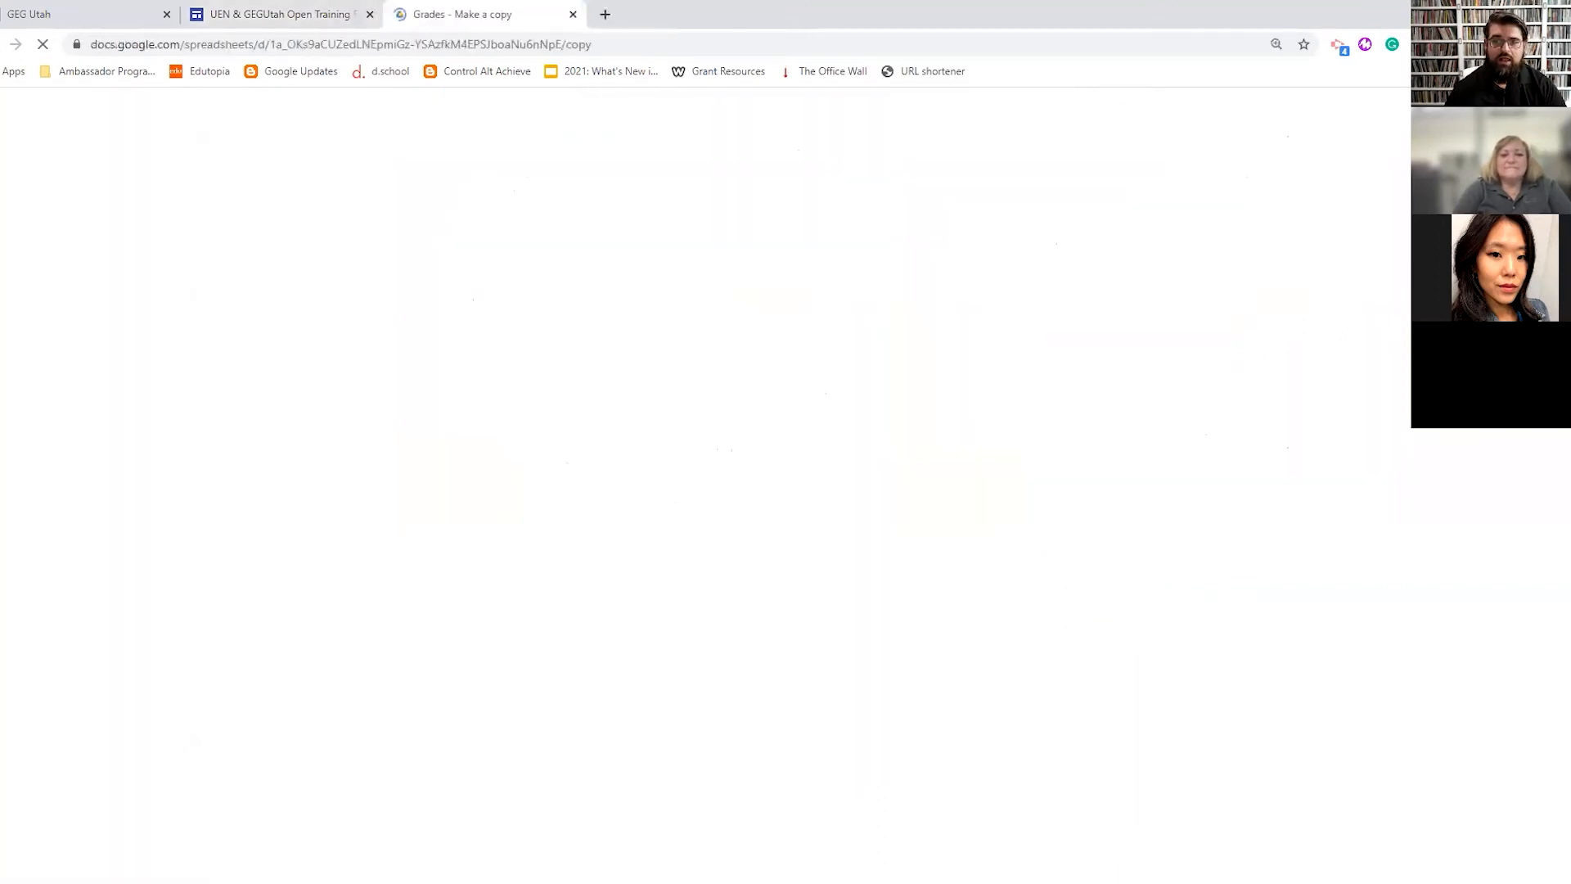
click(510, 407)
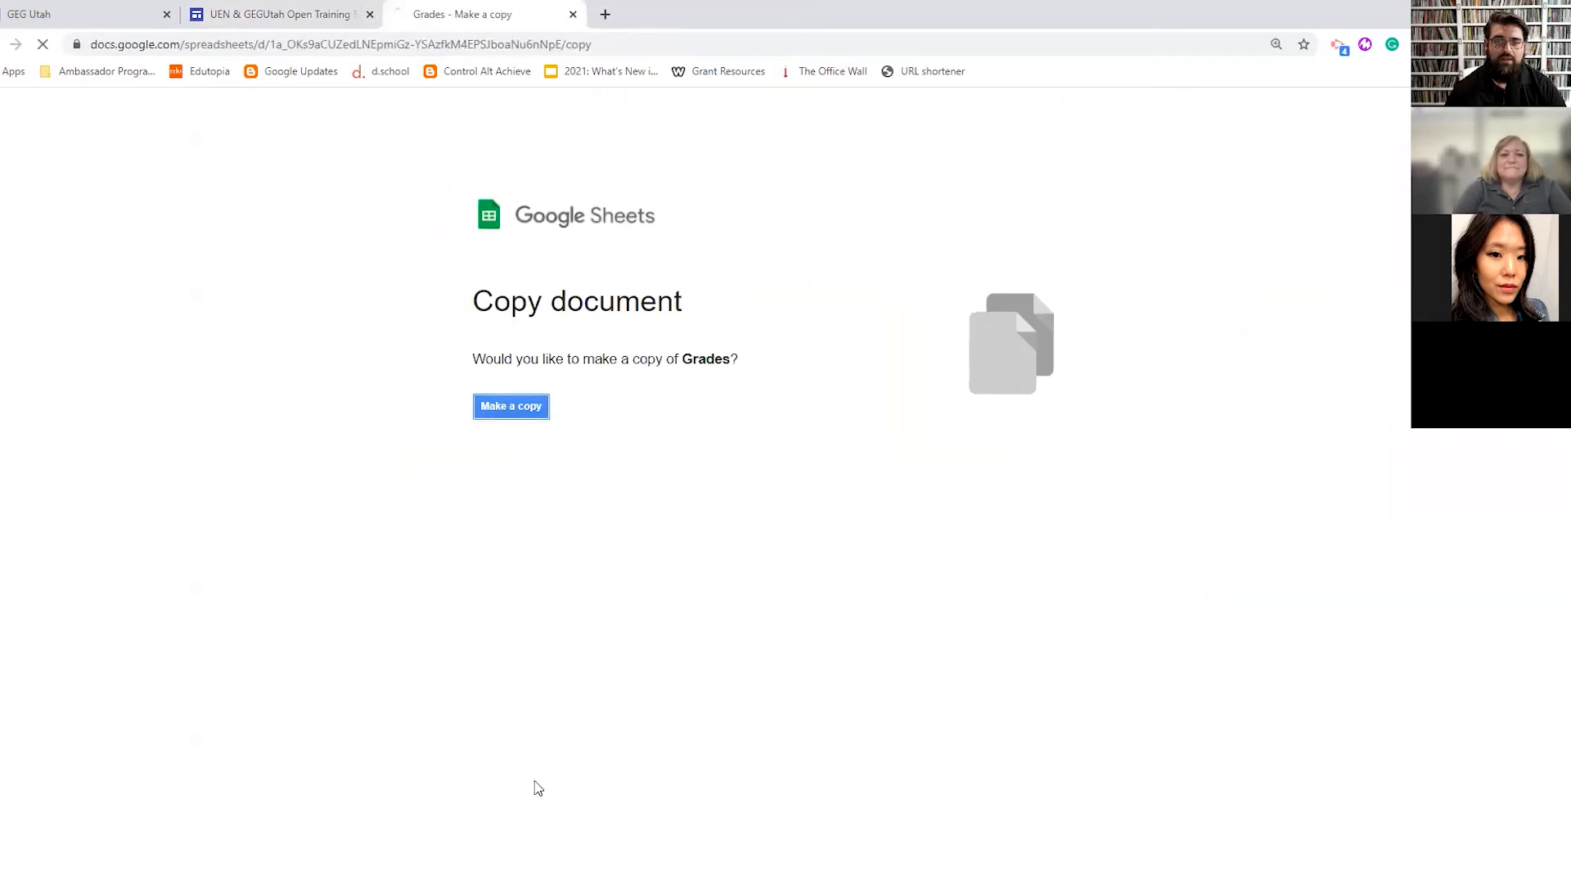
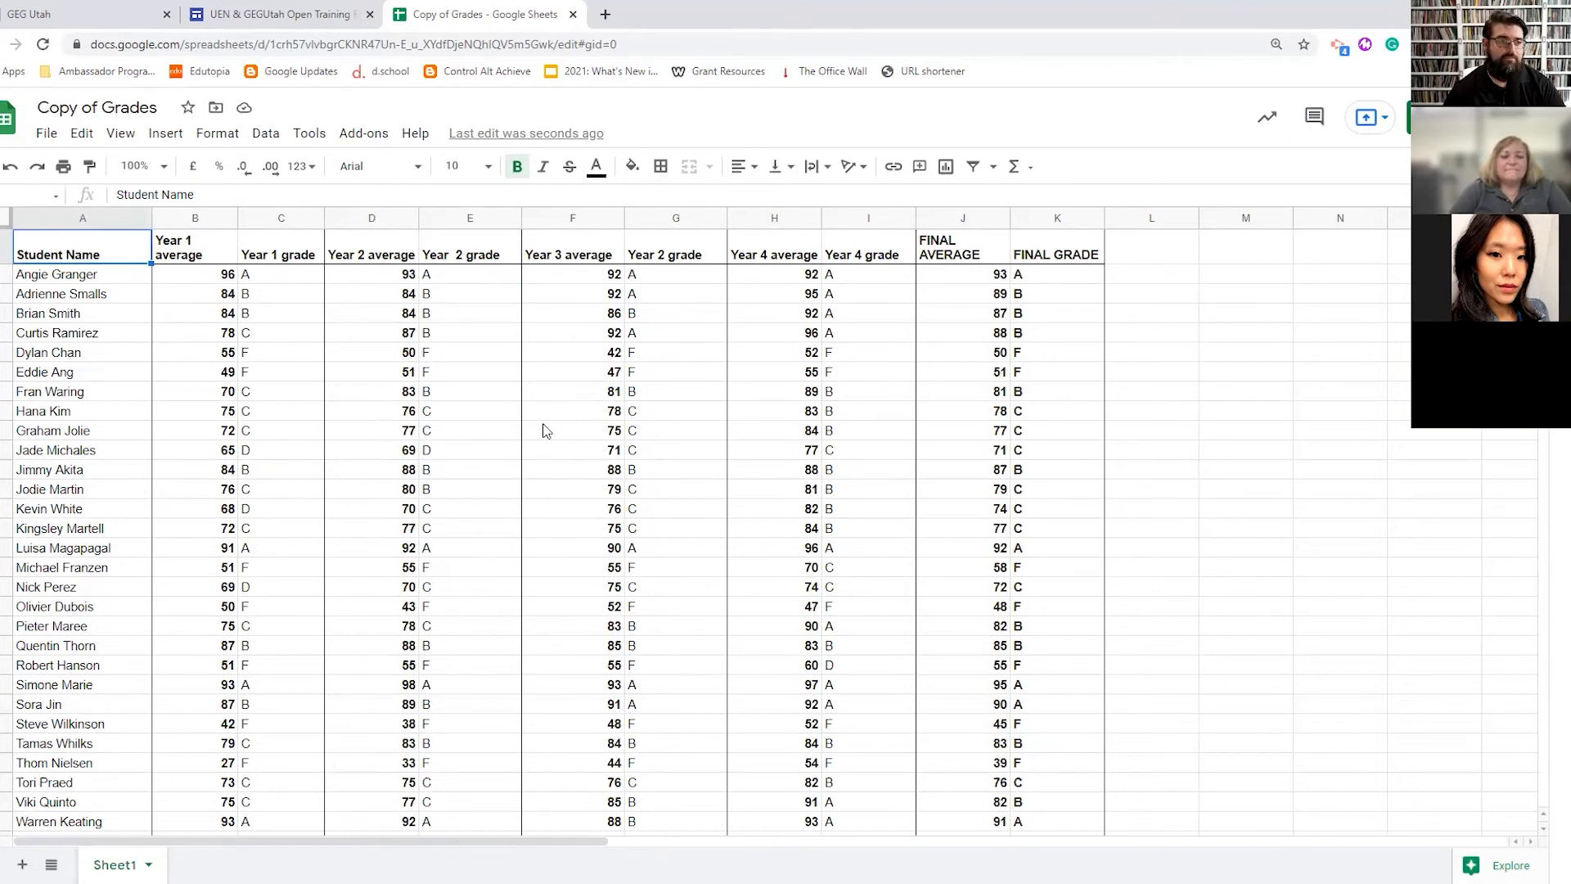
- Select B2:K31, every yearly average and grade through FINAL GRADE, and open the Data menu
click(229, 277)
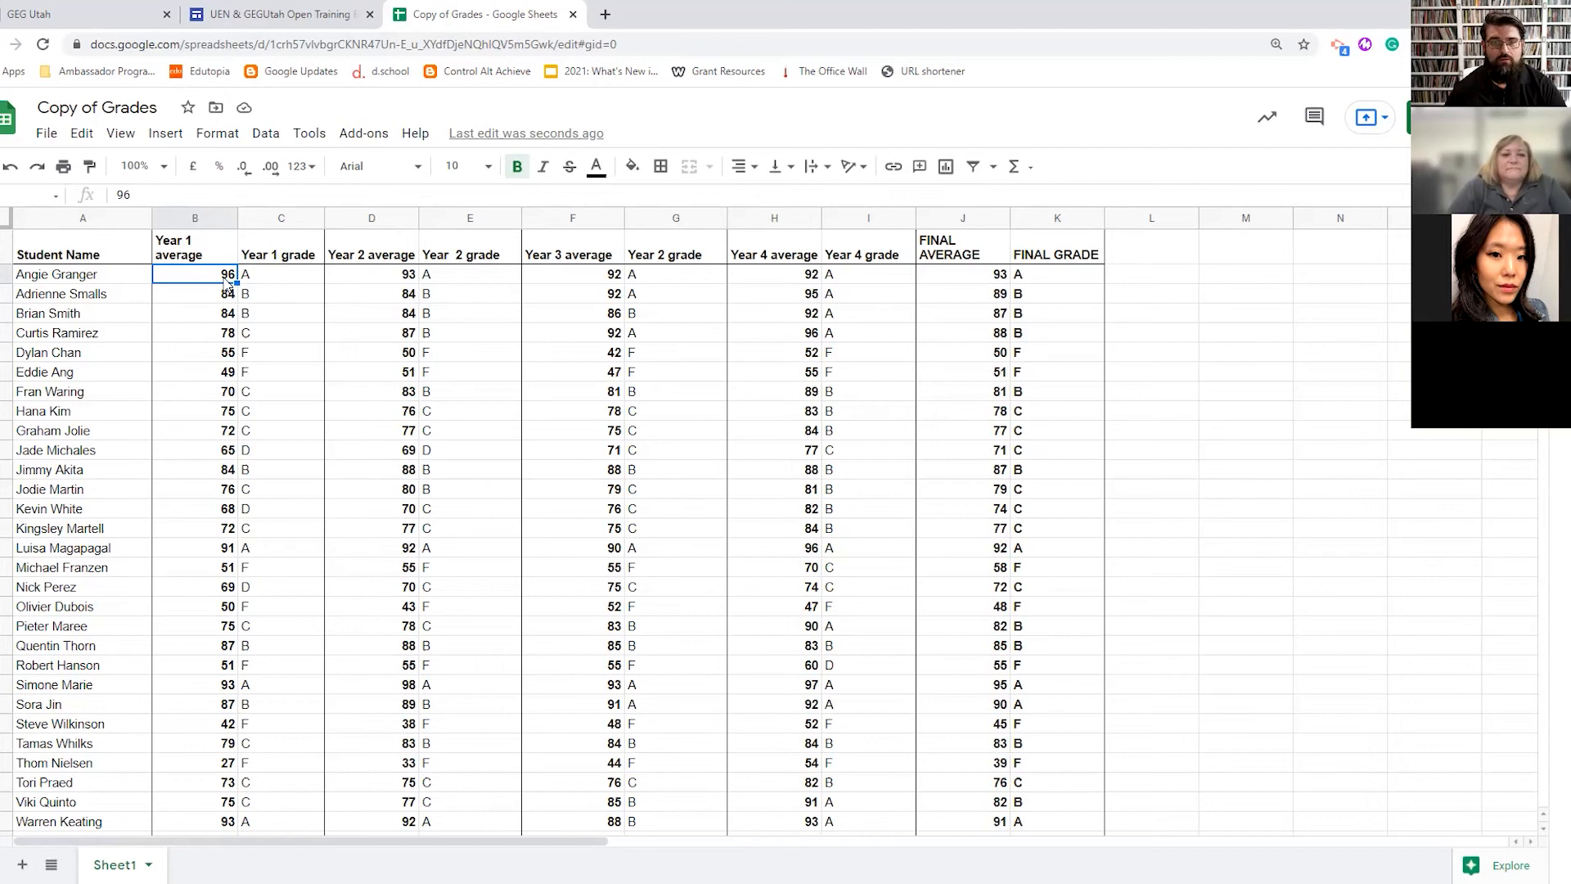
drag(196, 280, 1036, 660)
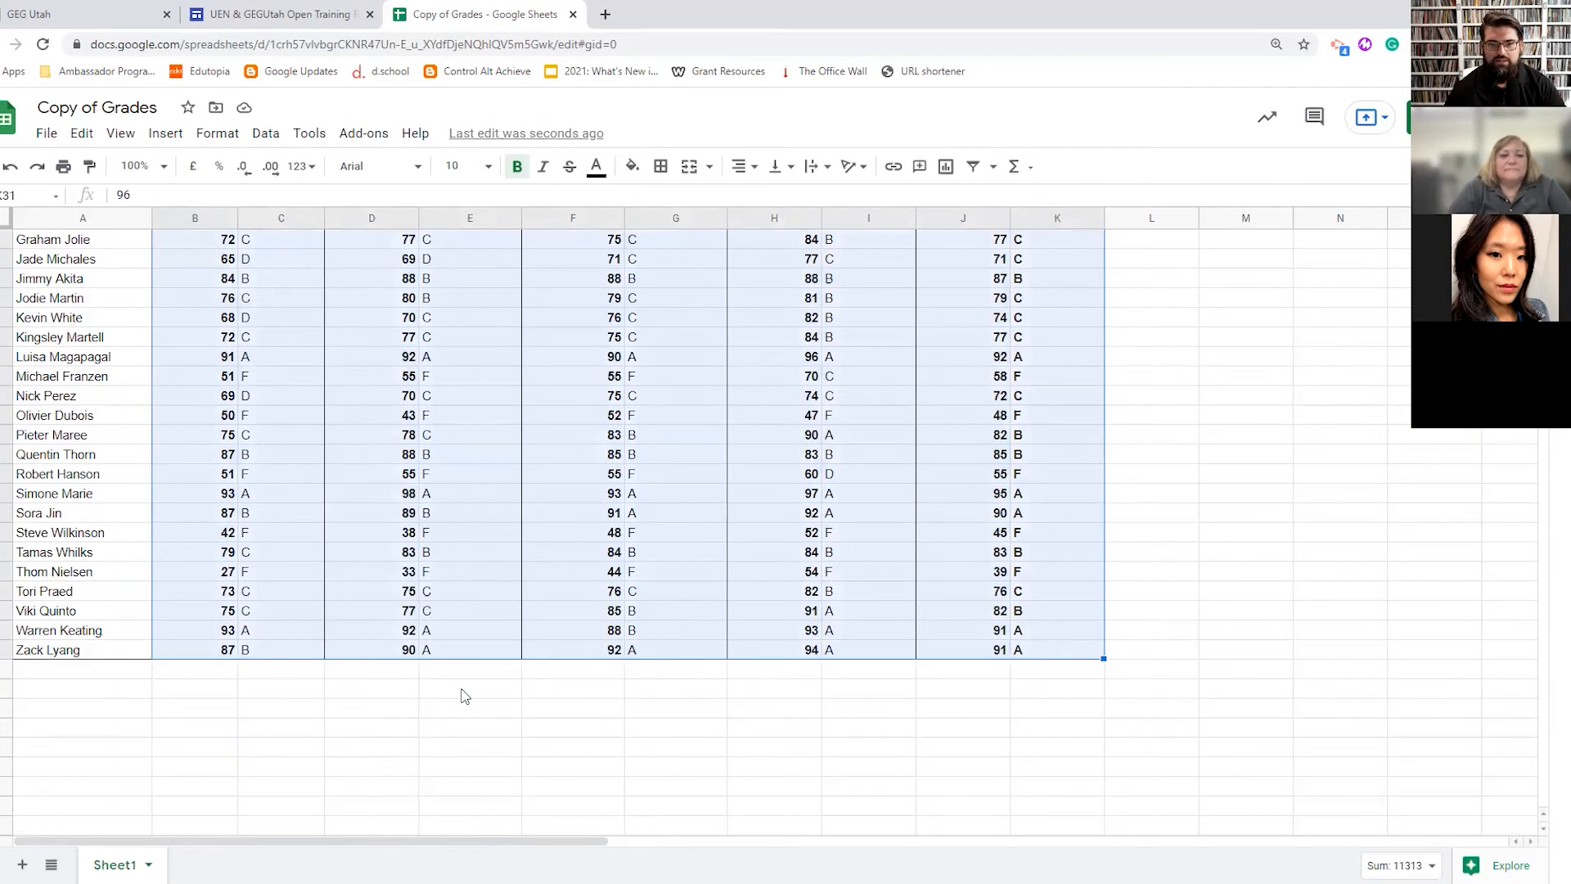
scroll(464, 696, up, 4)
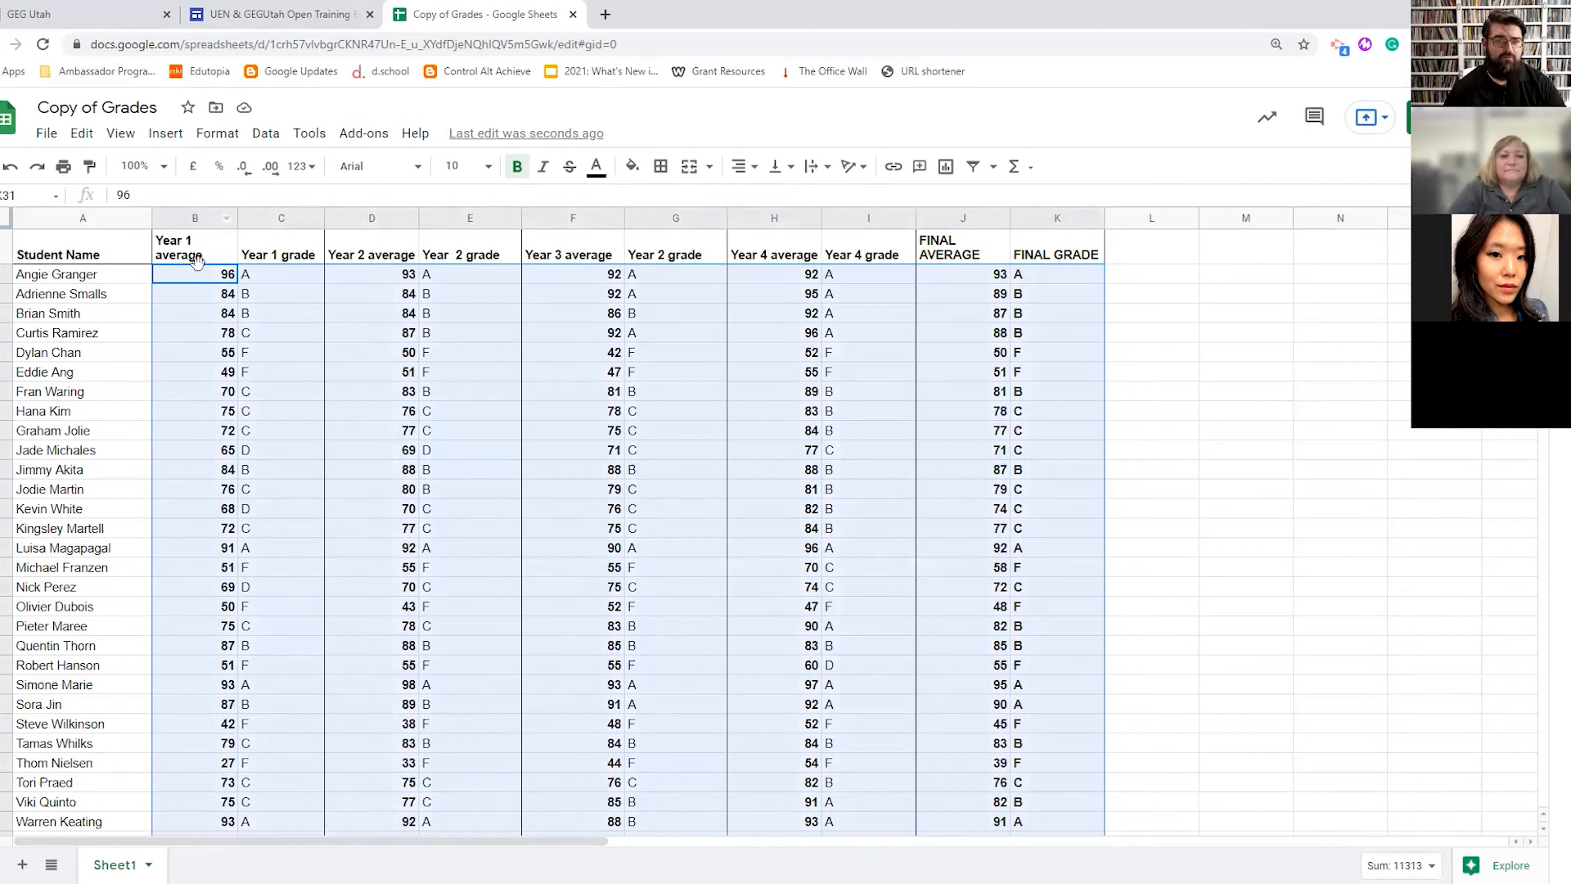
scroll(491, 433, down, 5)
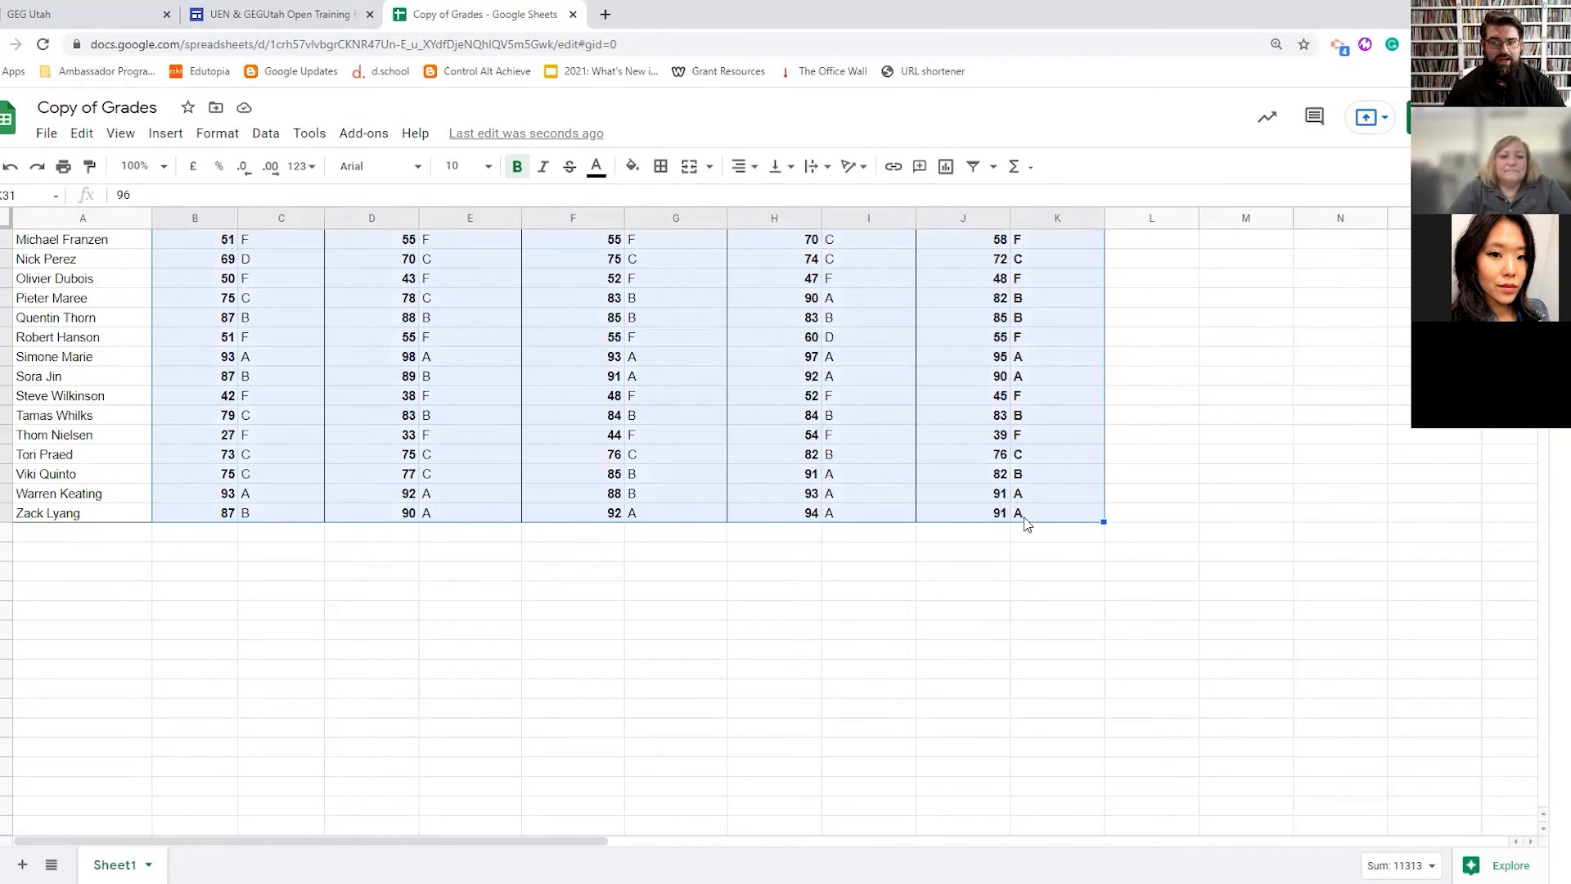
scroll(340, 455, up, 5)
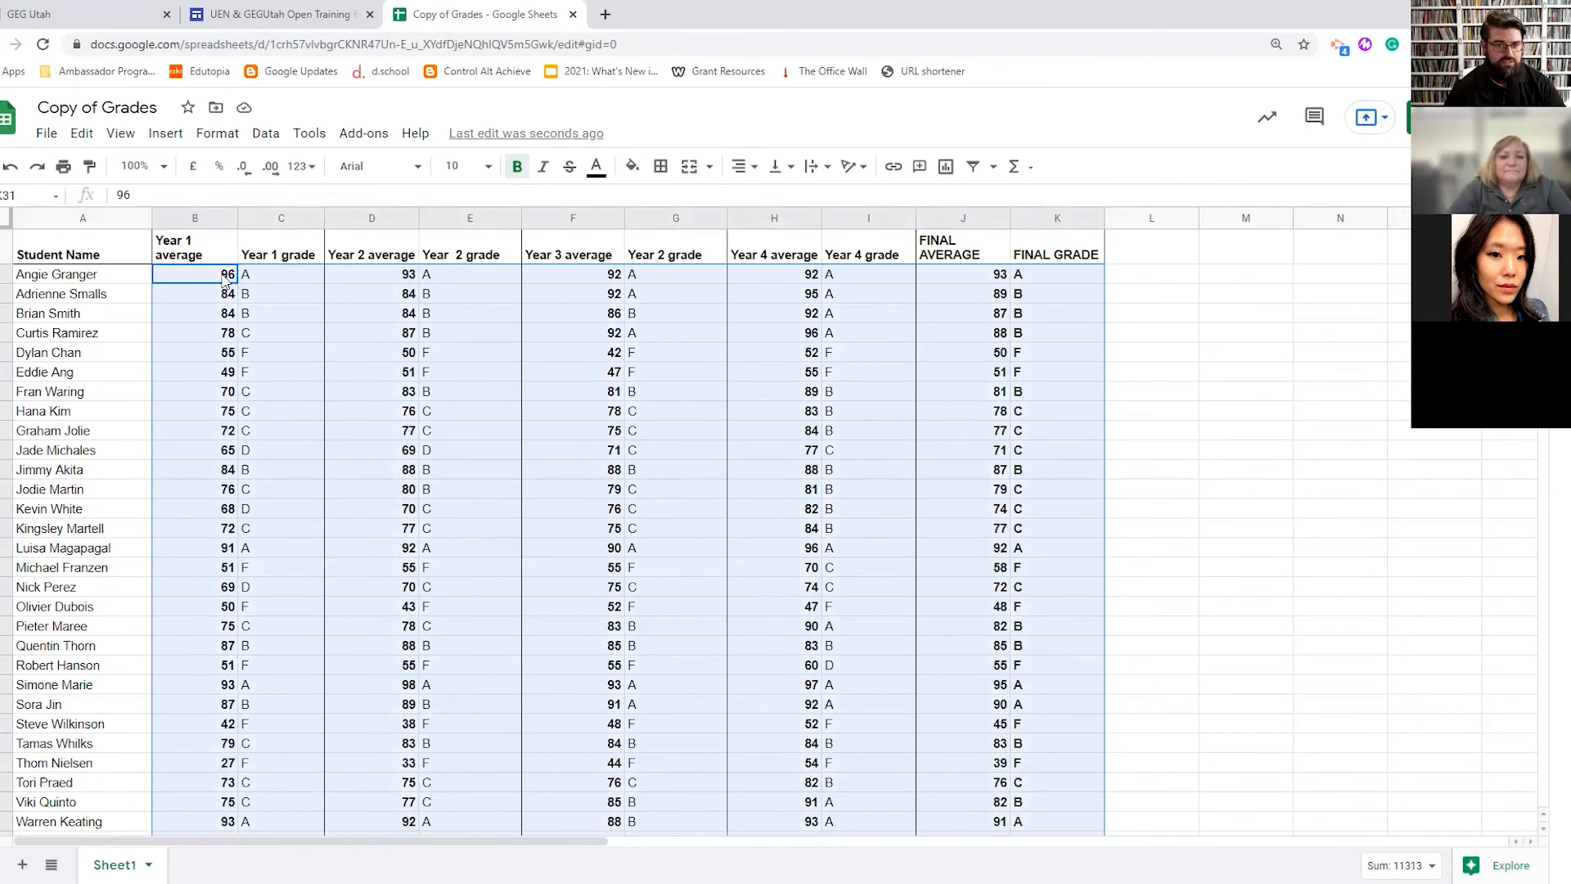
scroll(878, 507, down, 5)
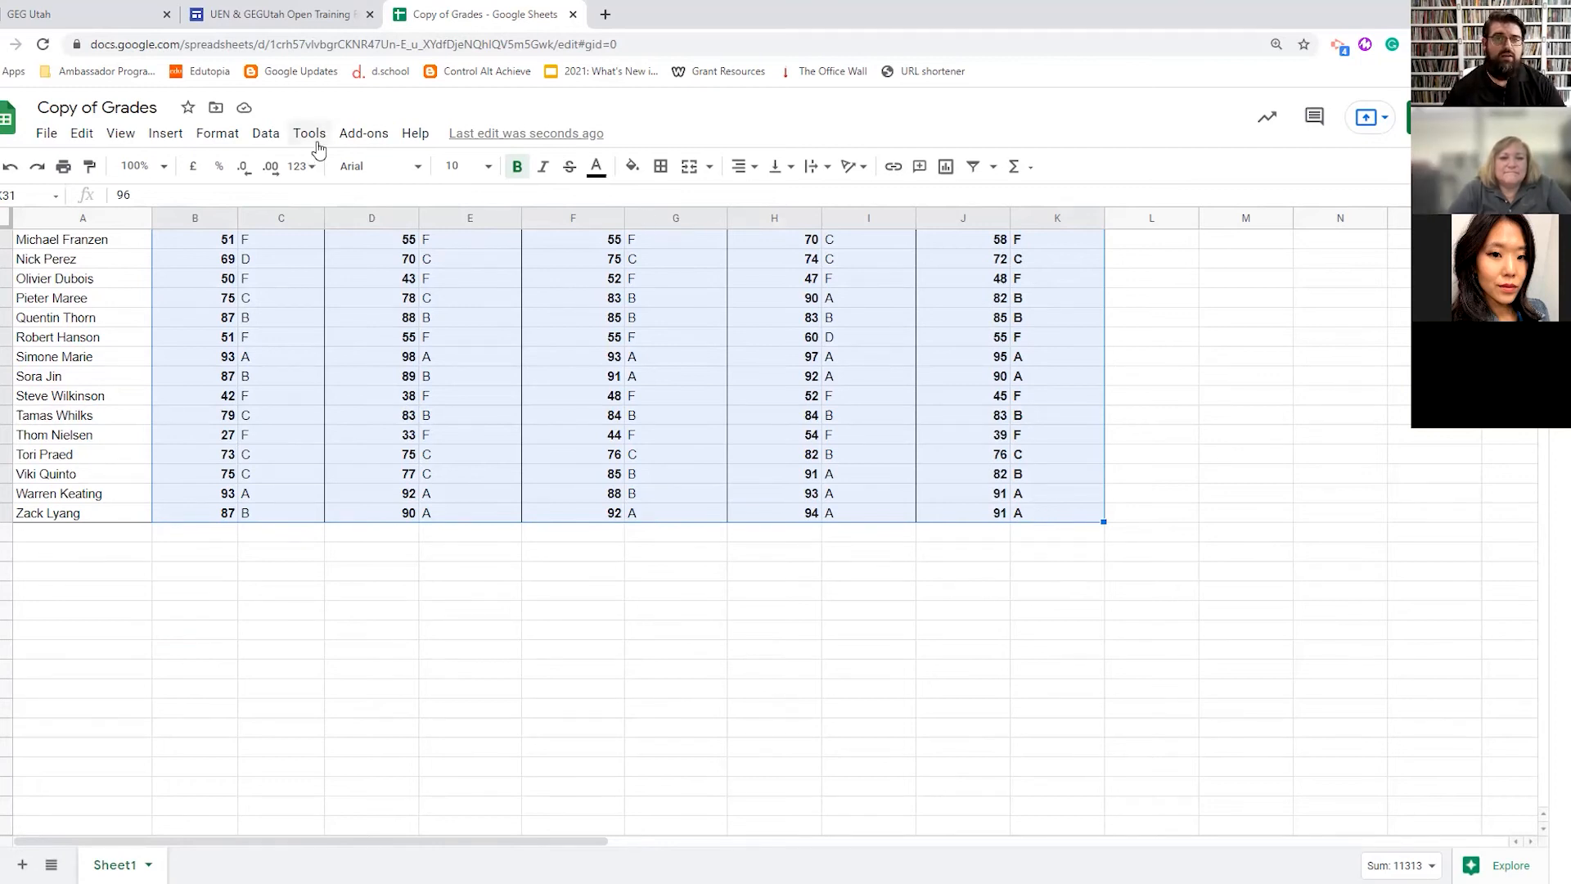
click(275, 143)
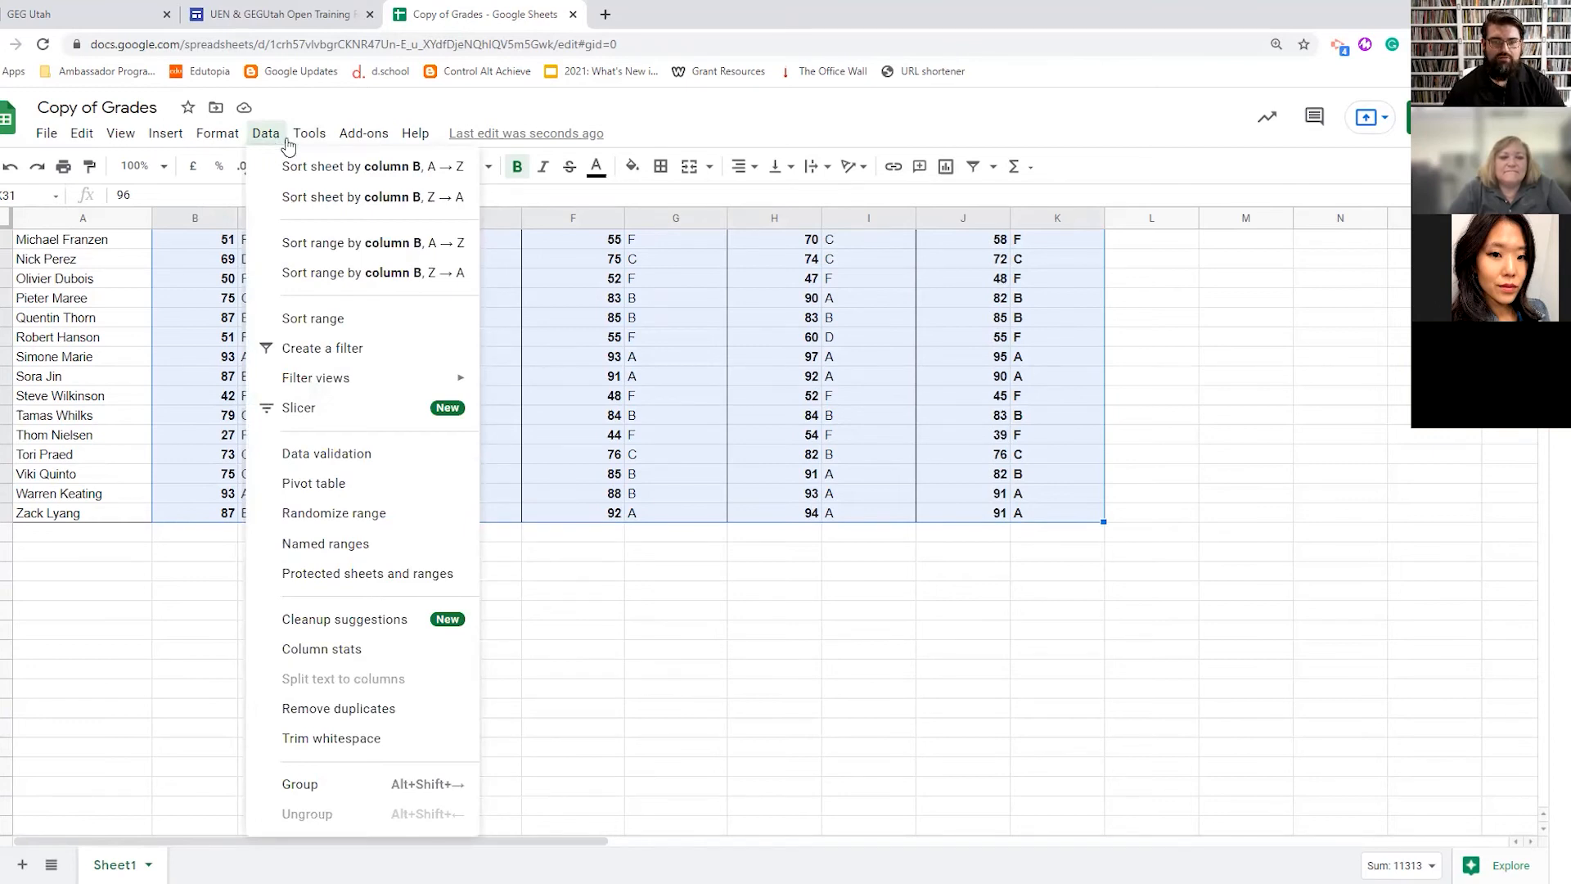
mouse_move(312, 143)
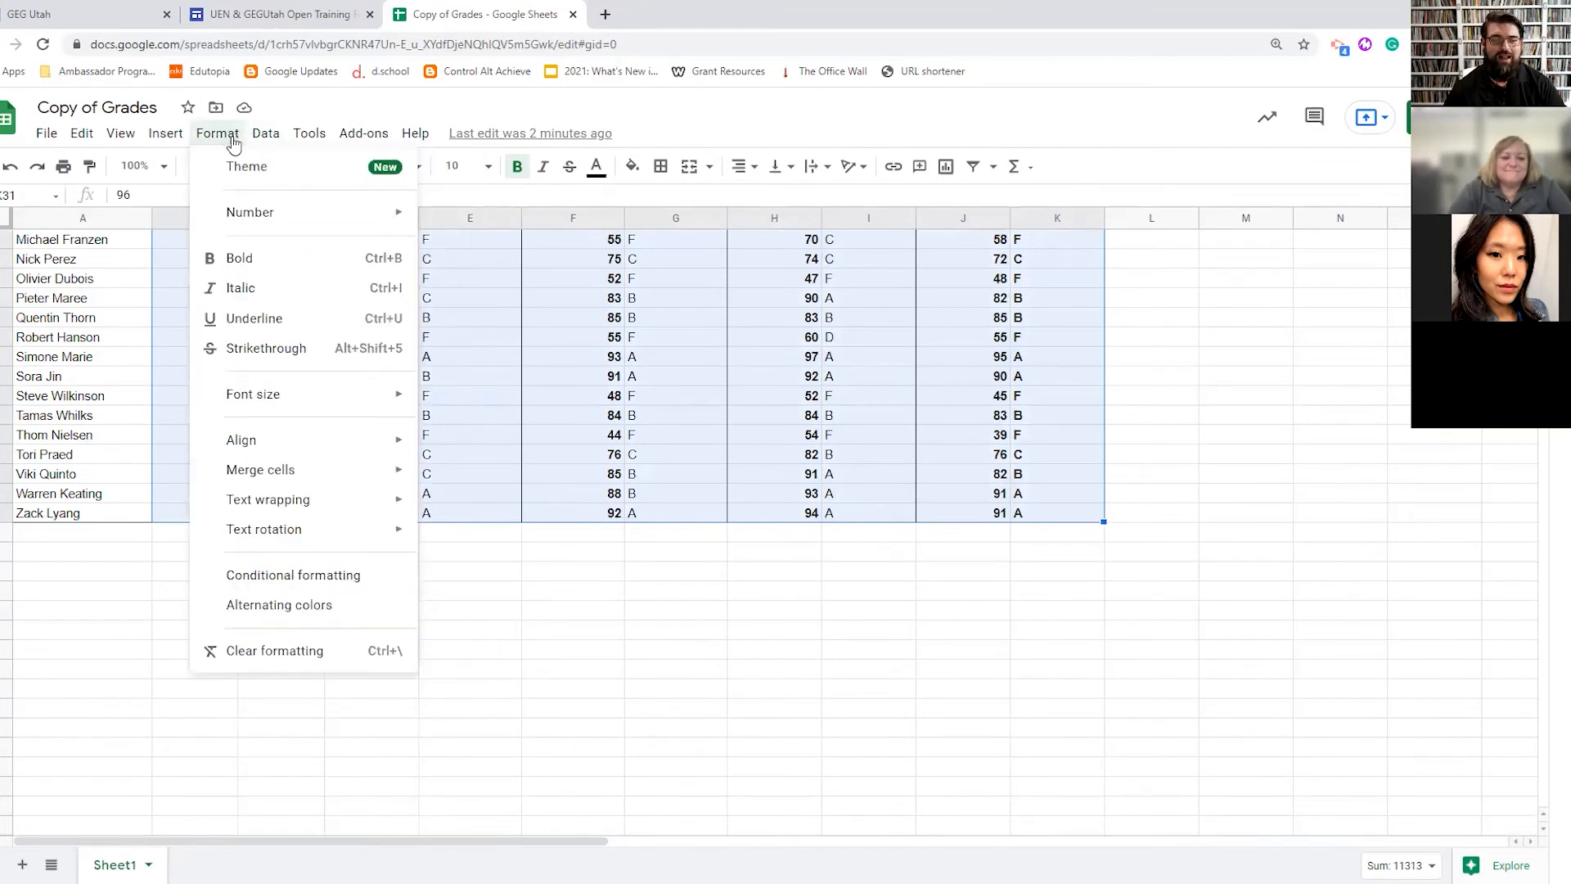
- Start a conditional formatting rule for Text contains 'D', undoing an accidental overwrite of the grades
click(278, 575)
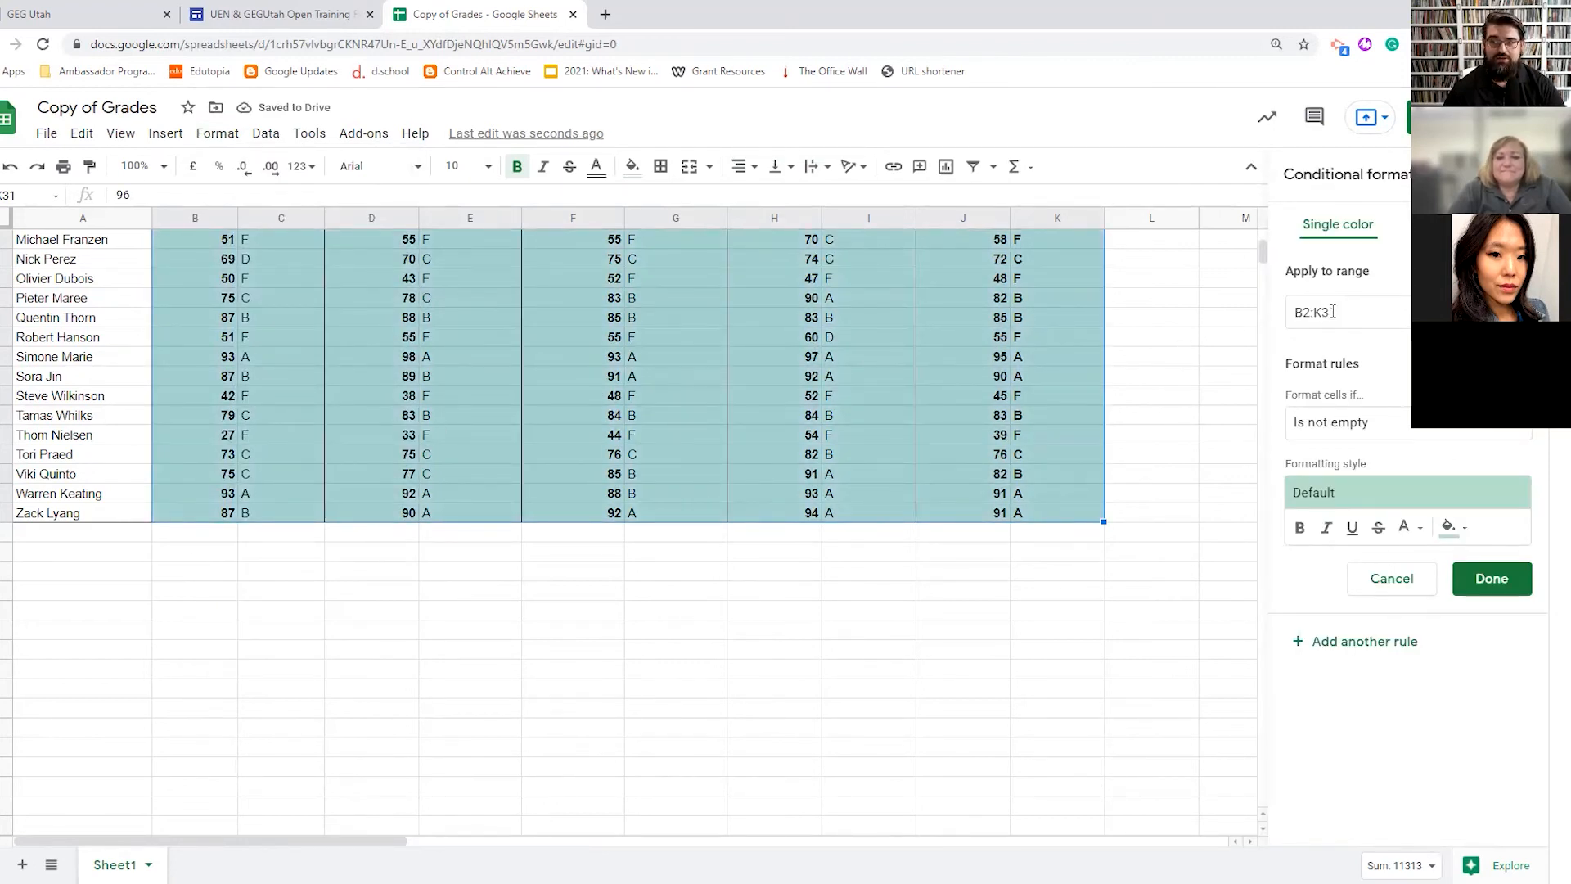
click(1402, 426)
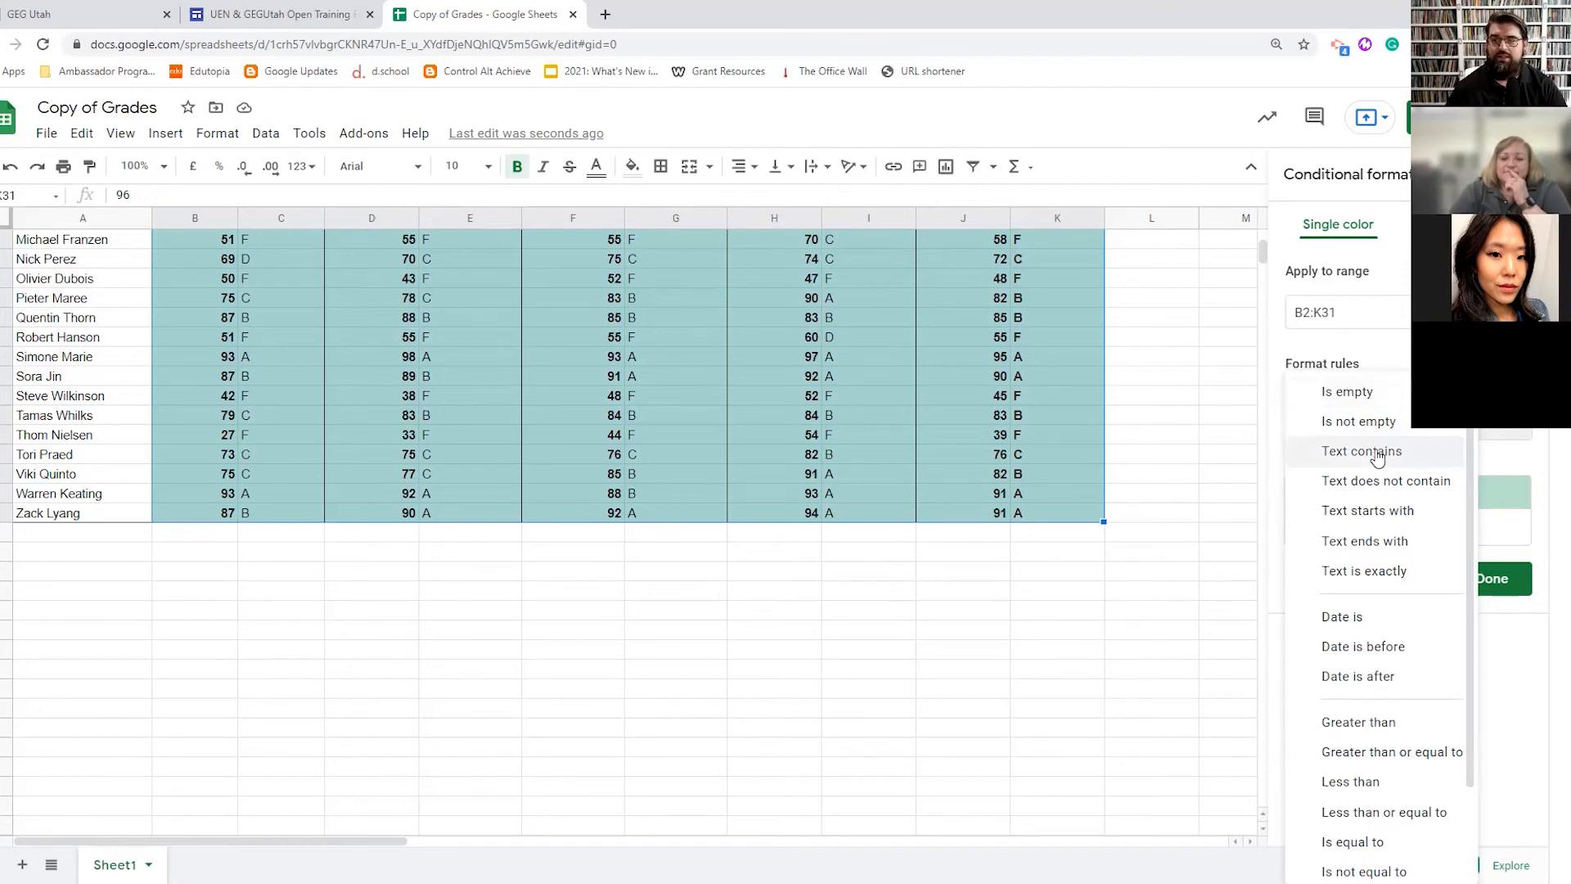
click(1381, 451)
click(1341, 470)
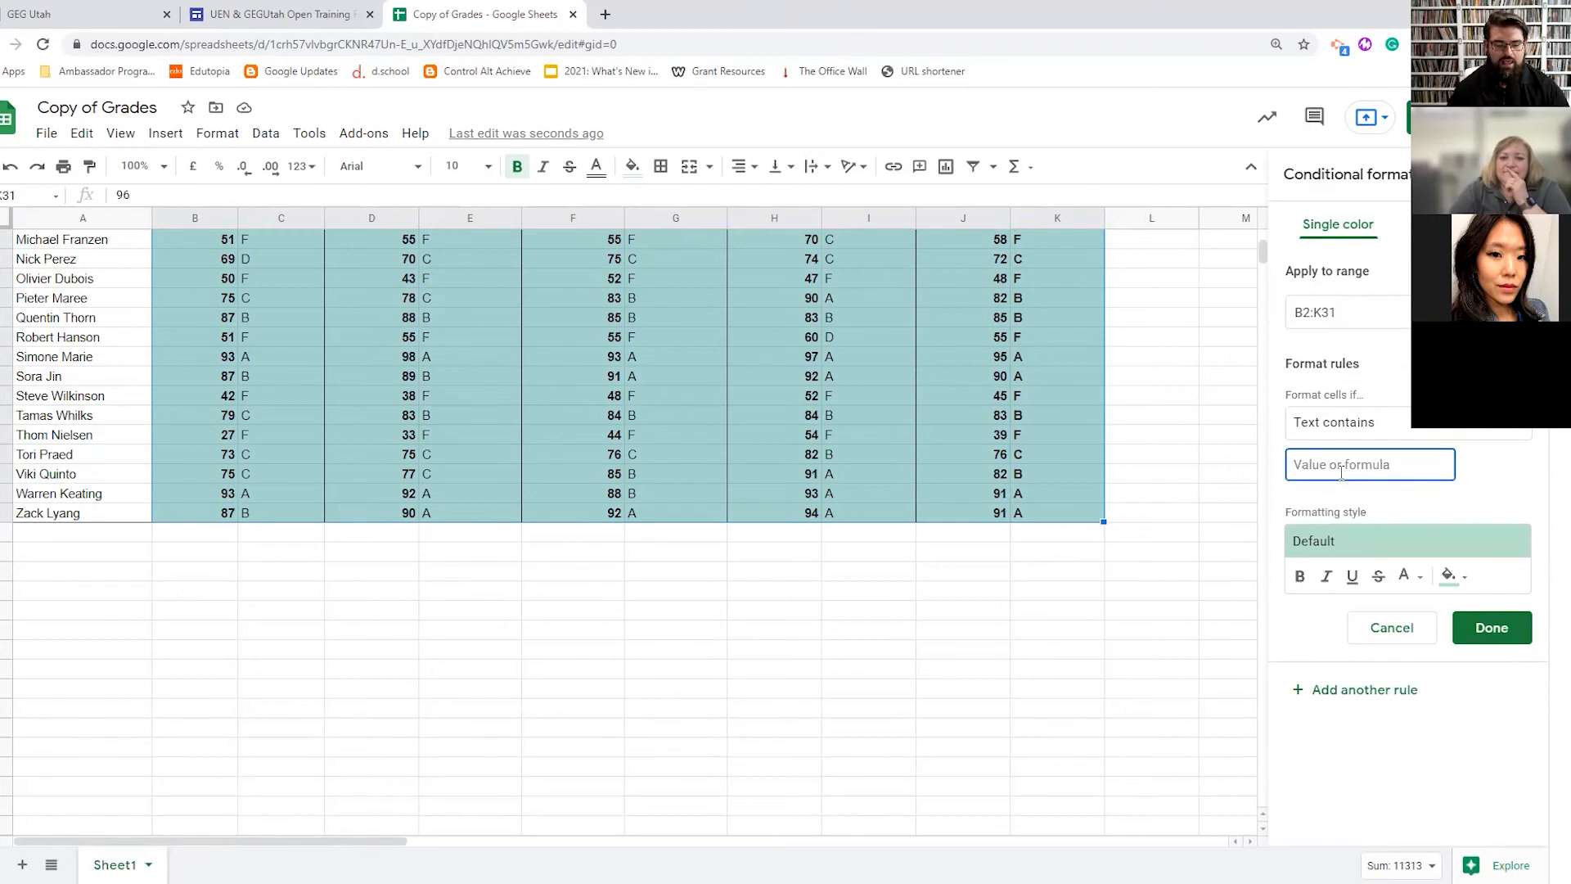
key(ctrl+d)
click(1339, 470)
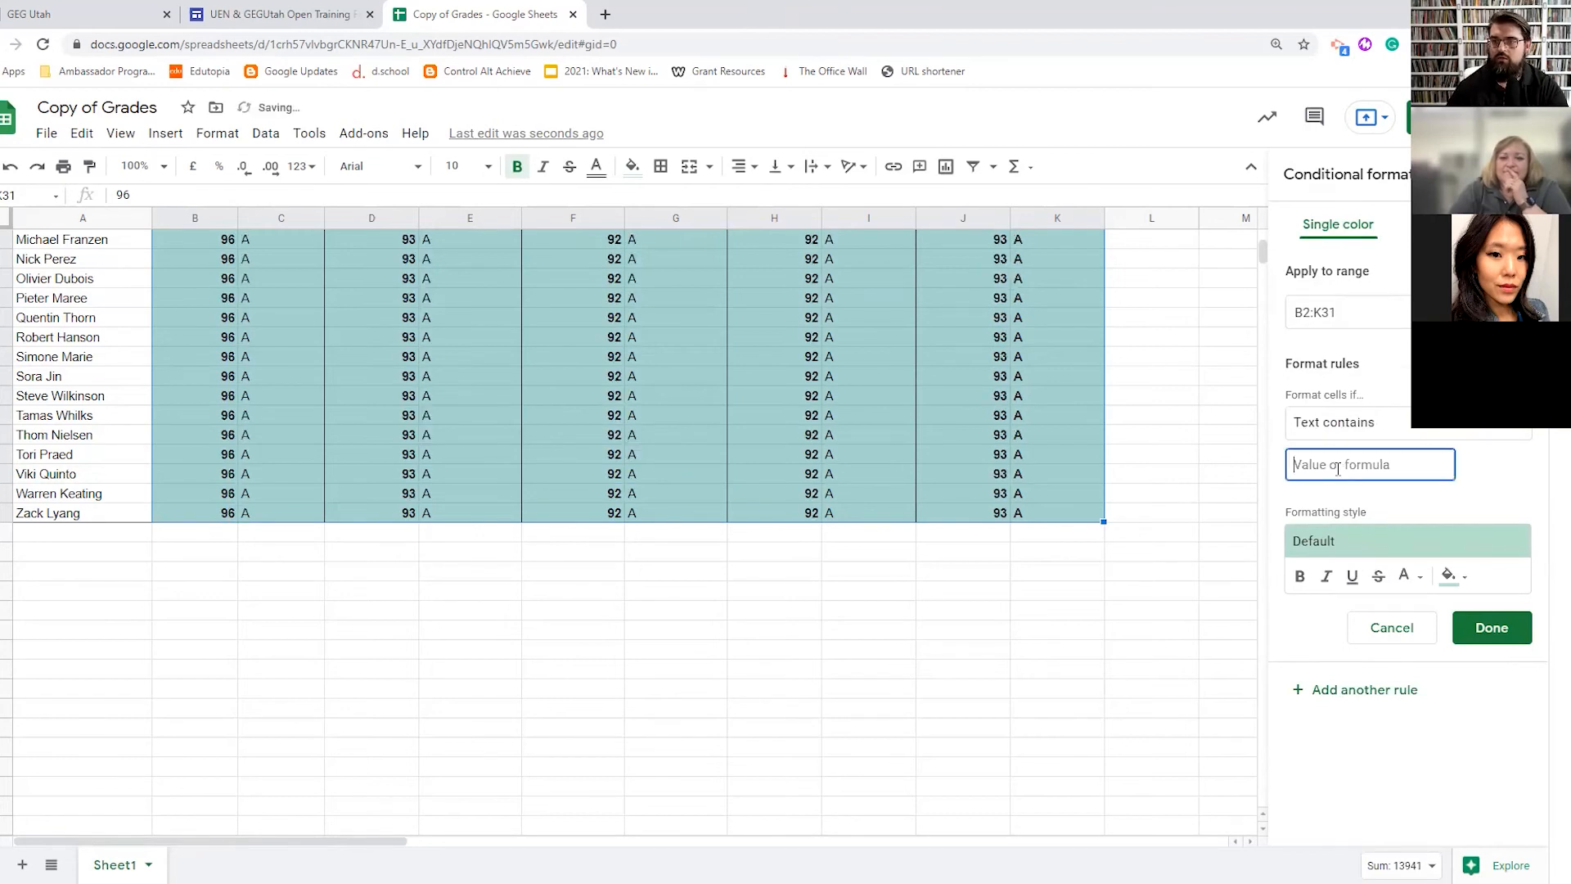
text(D)
scroll(691, 553, up, 5)
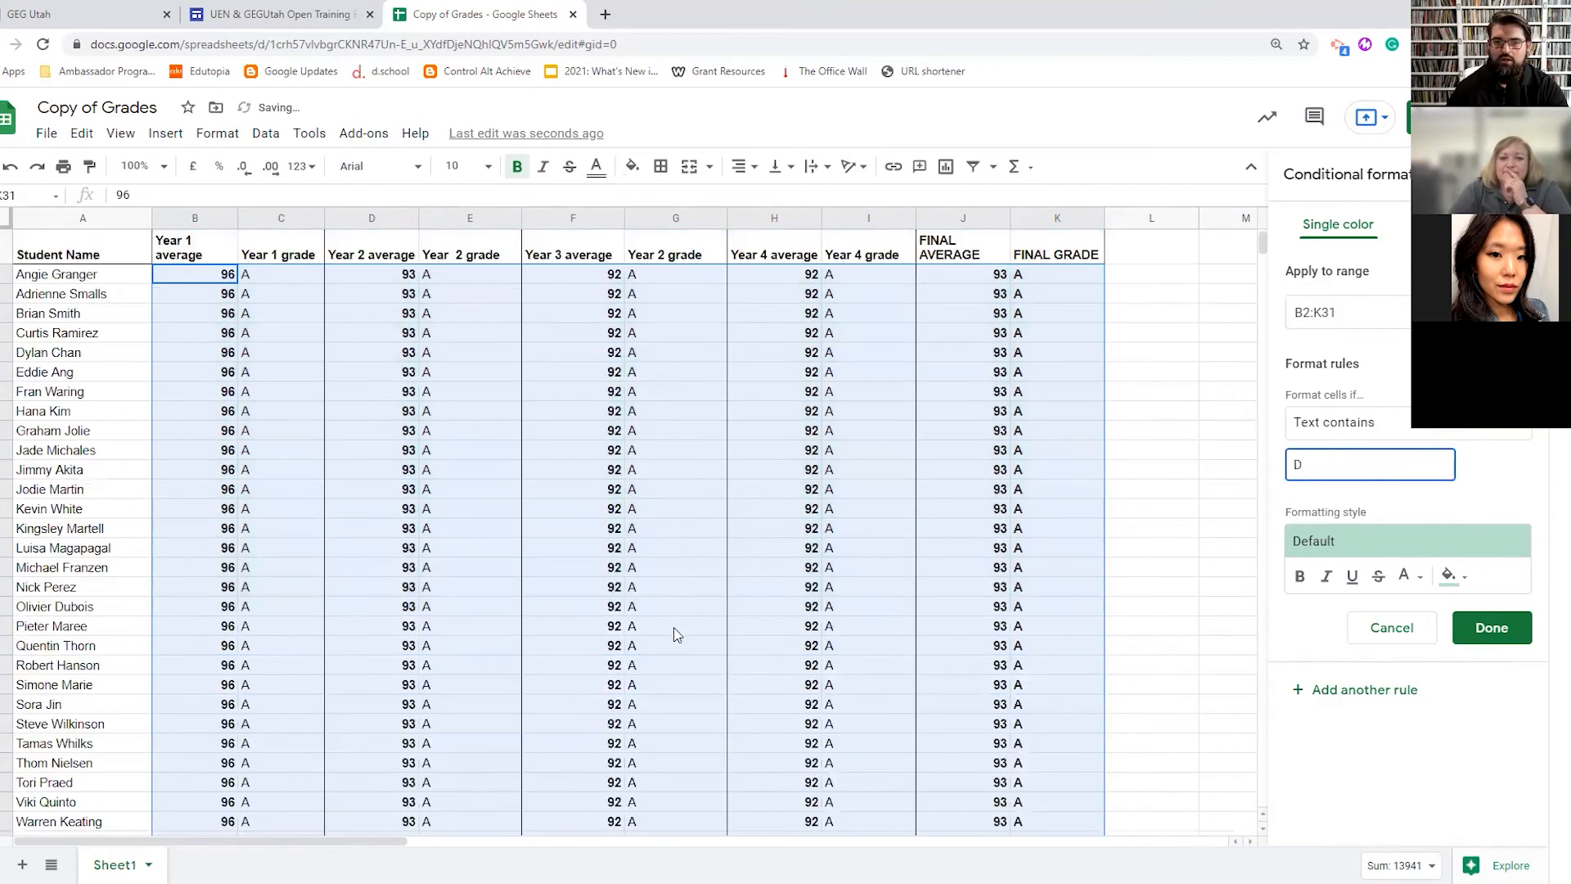
click(1162, 629)
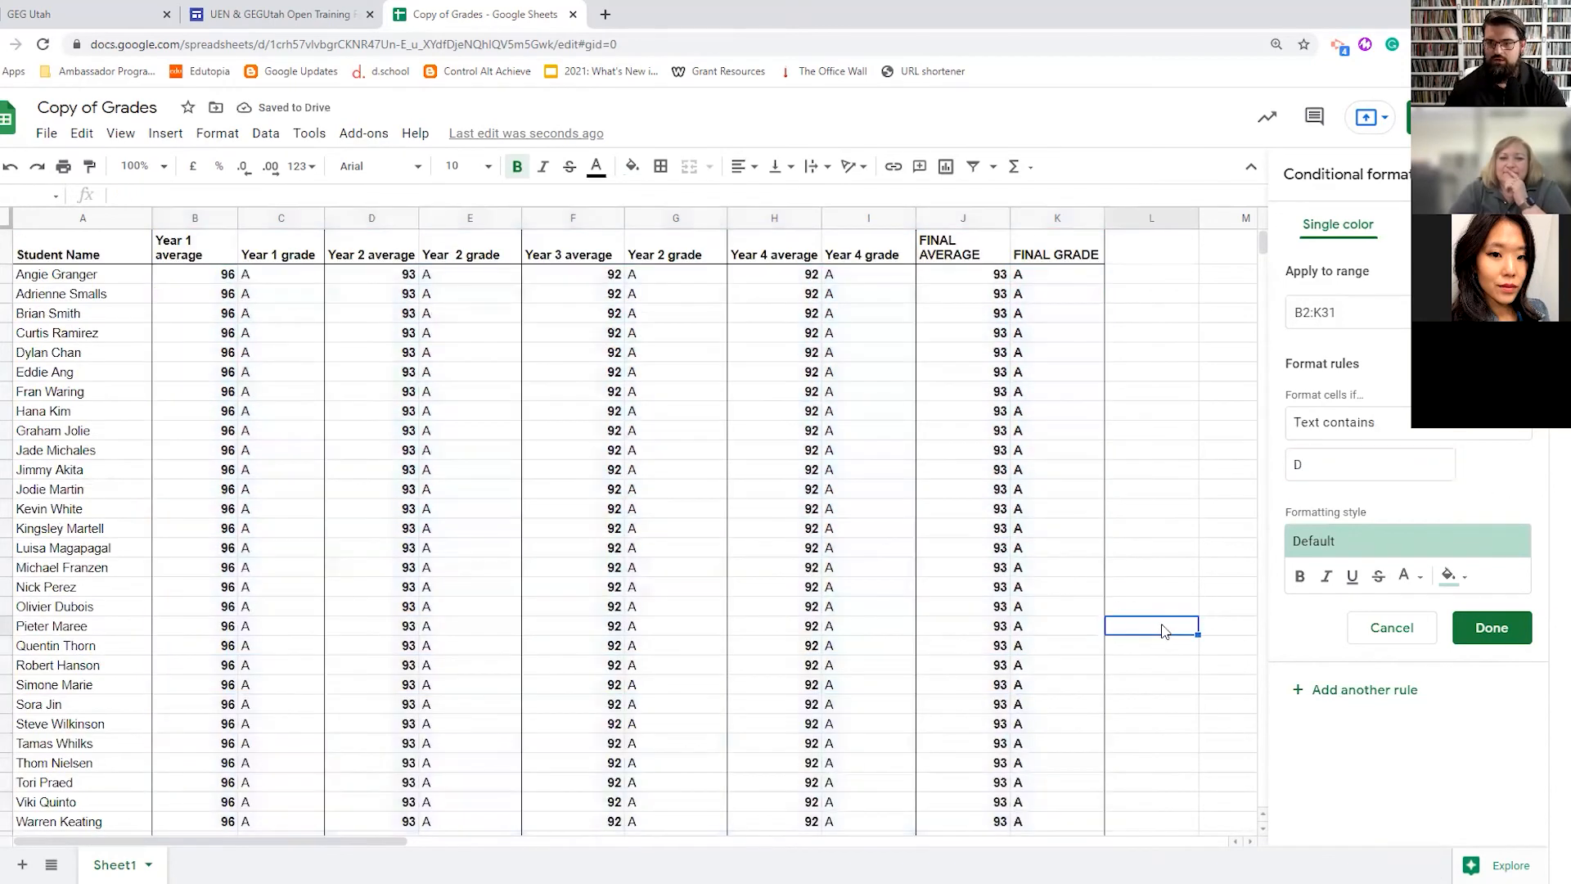
key(ctrl+z)
key(ctrl+z)
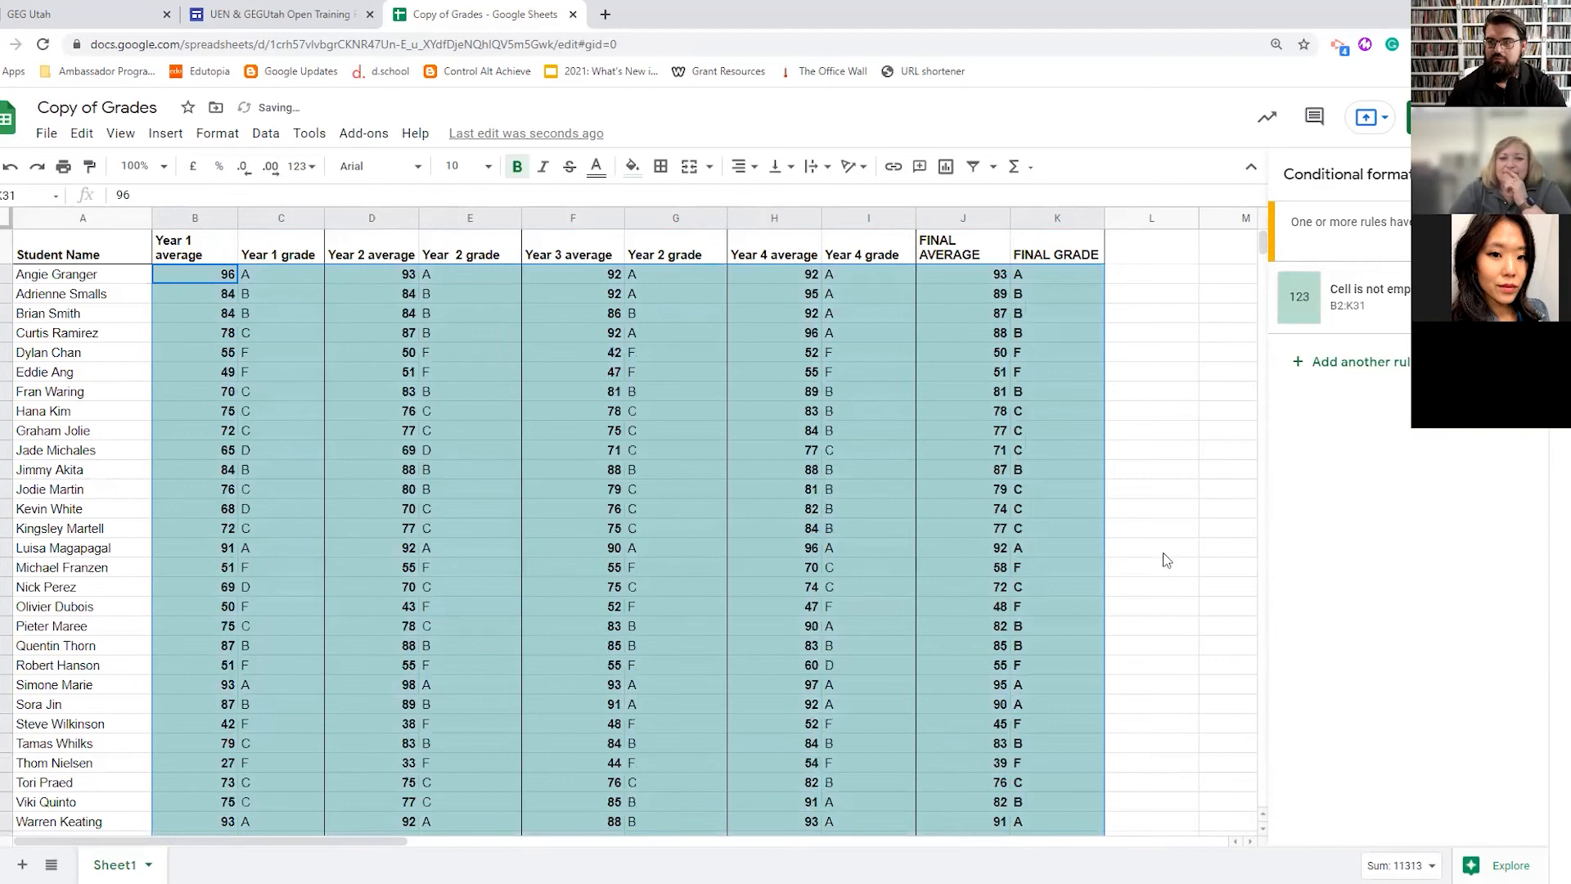
- Set the rule to Text contains 'D' with a purple fill and save it
click(1350, 296)
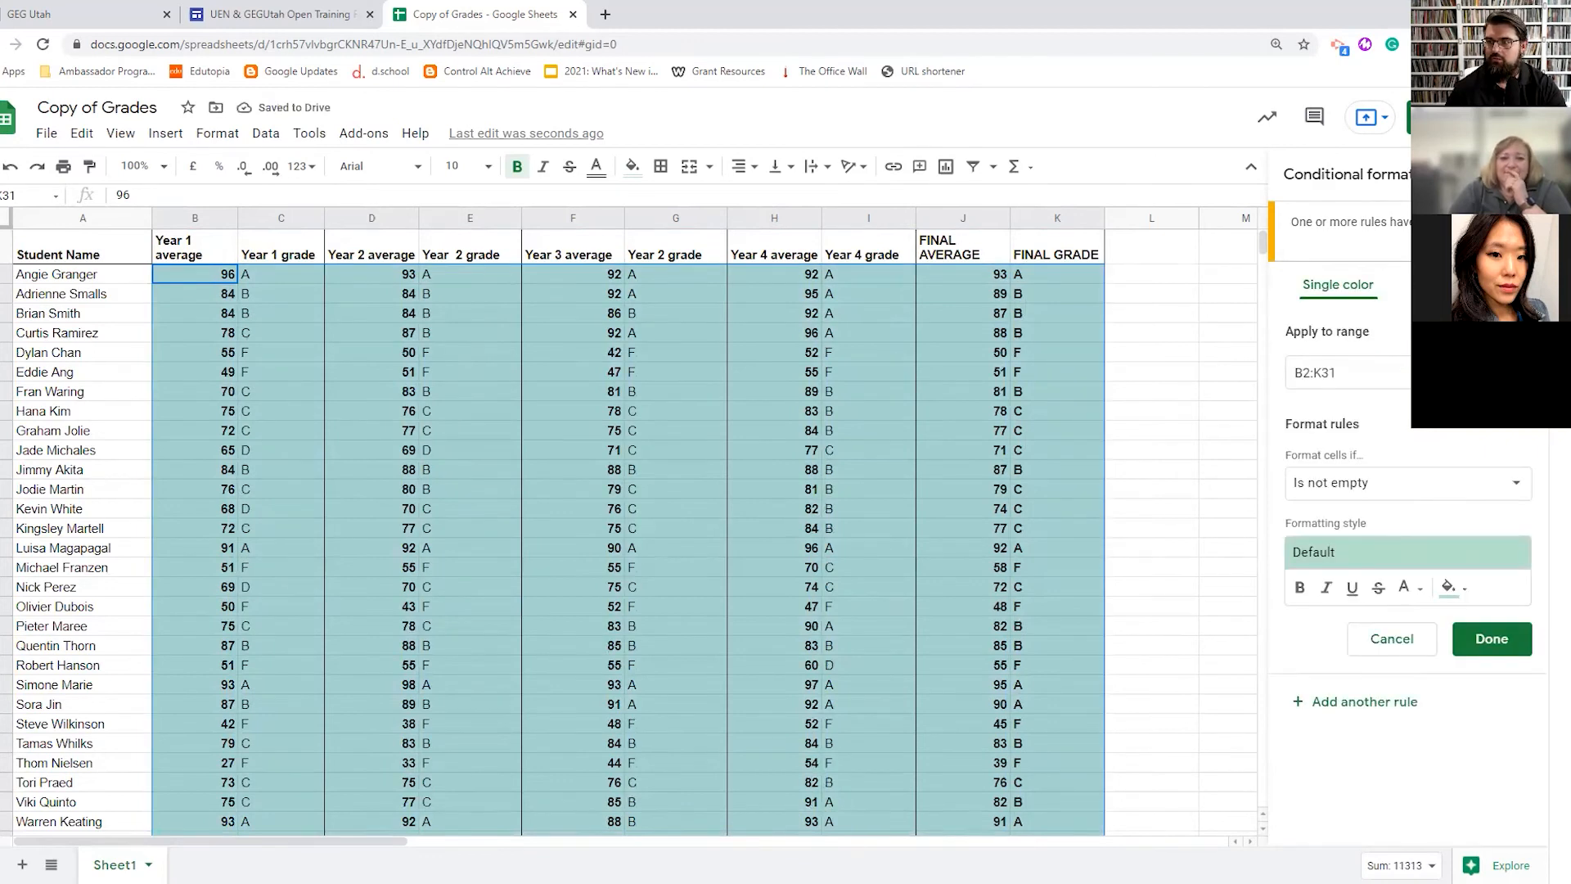
click(1392, 638)
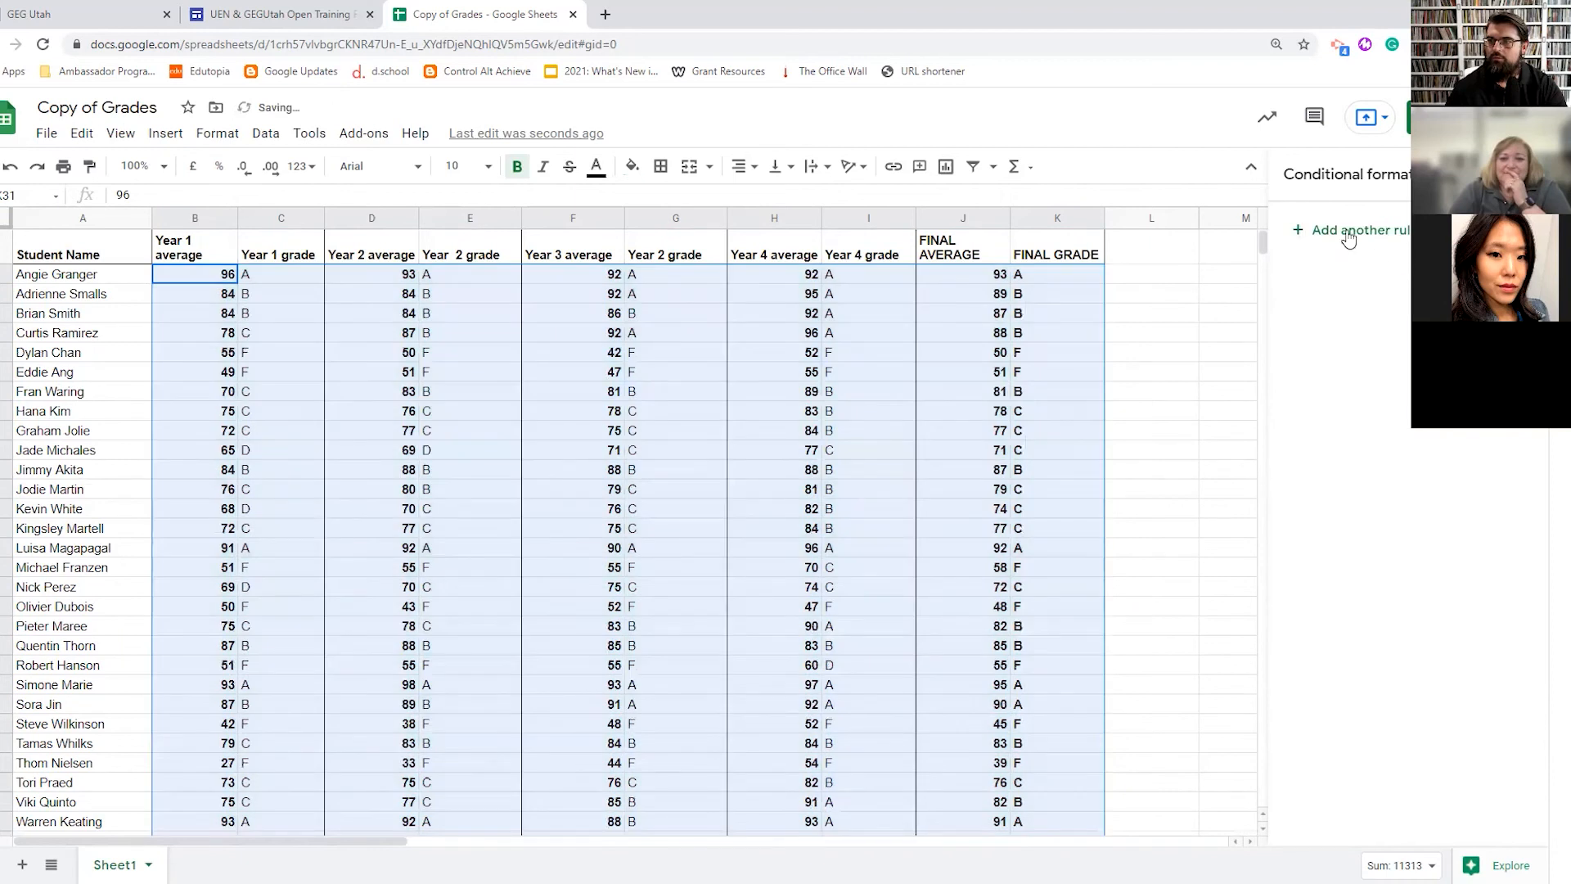
click(1347, 236)
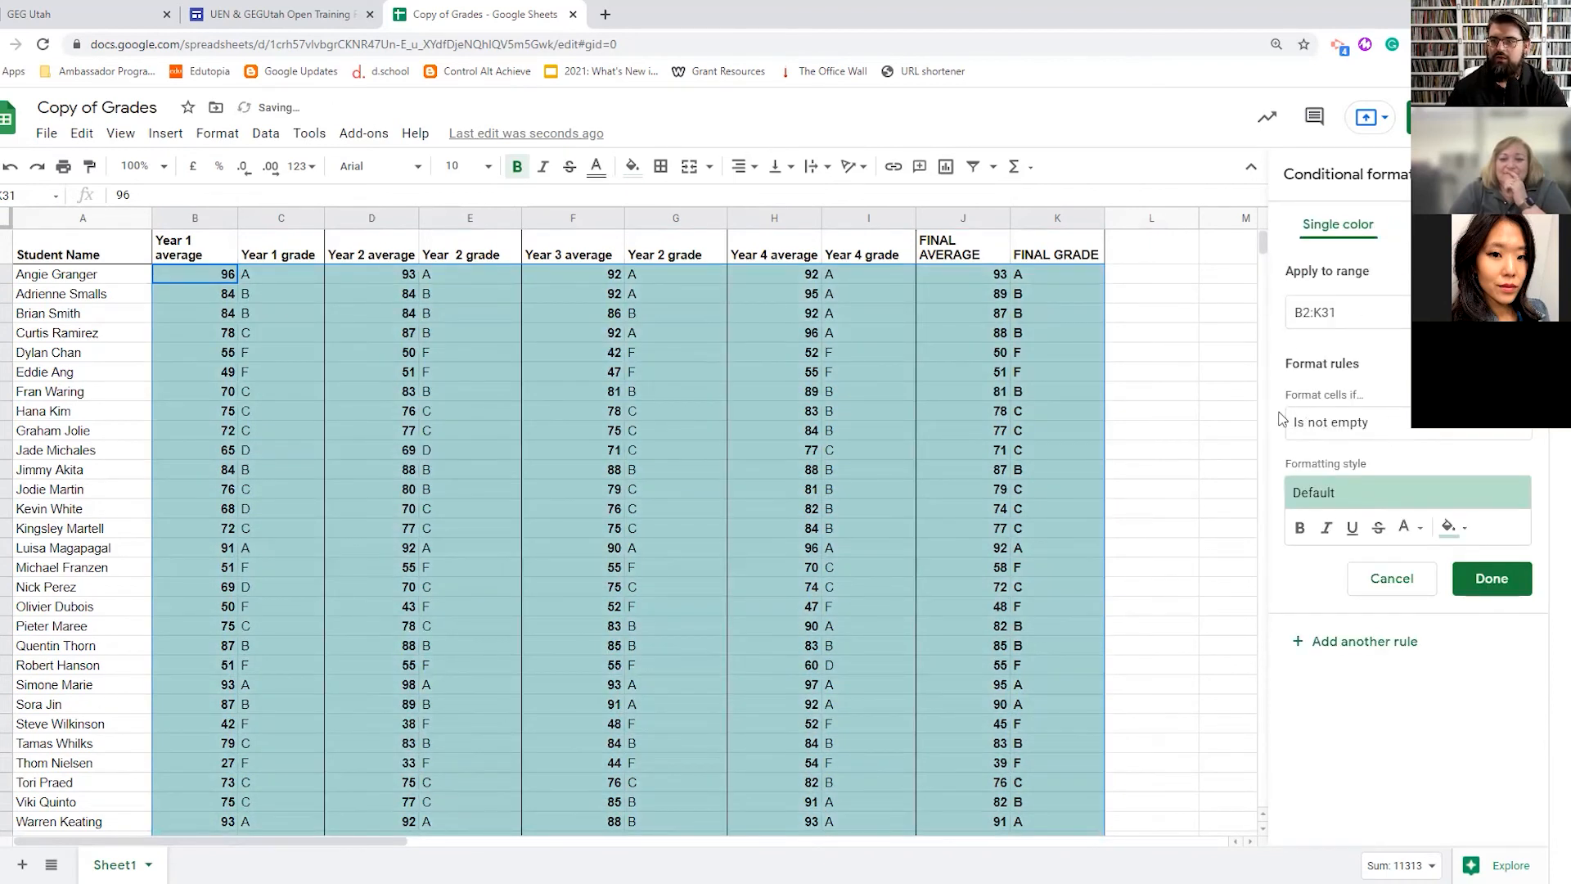
click(1359, 423)
click(1358, 450)
click(1340, 469)
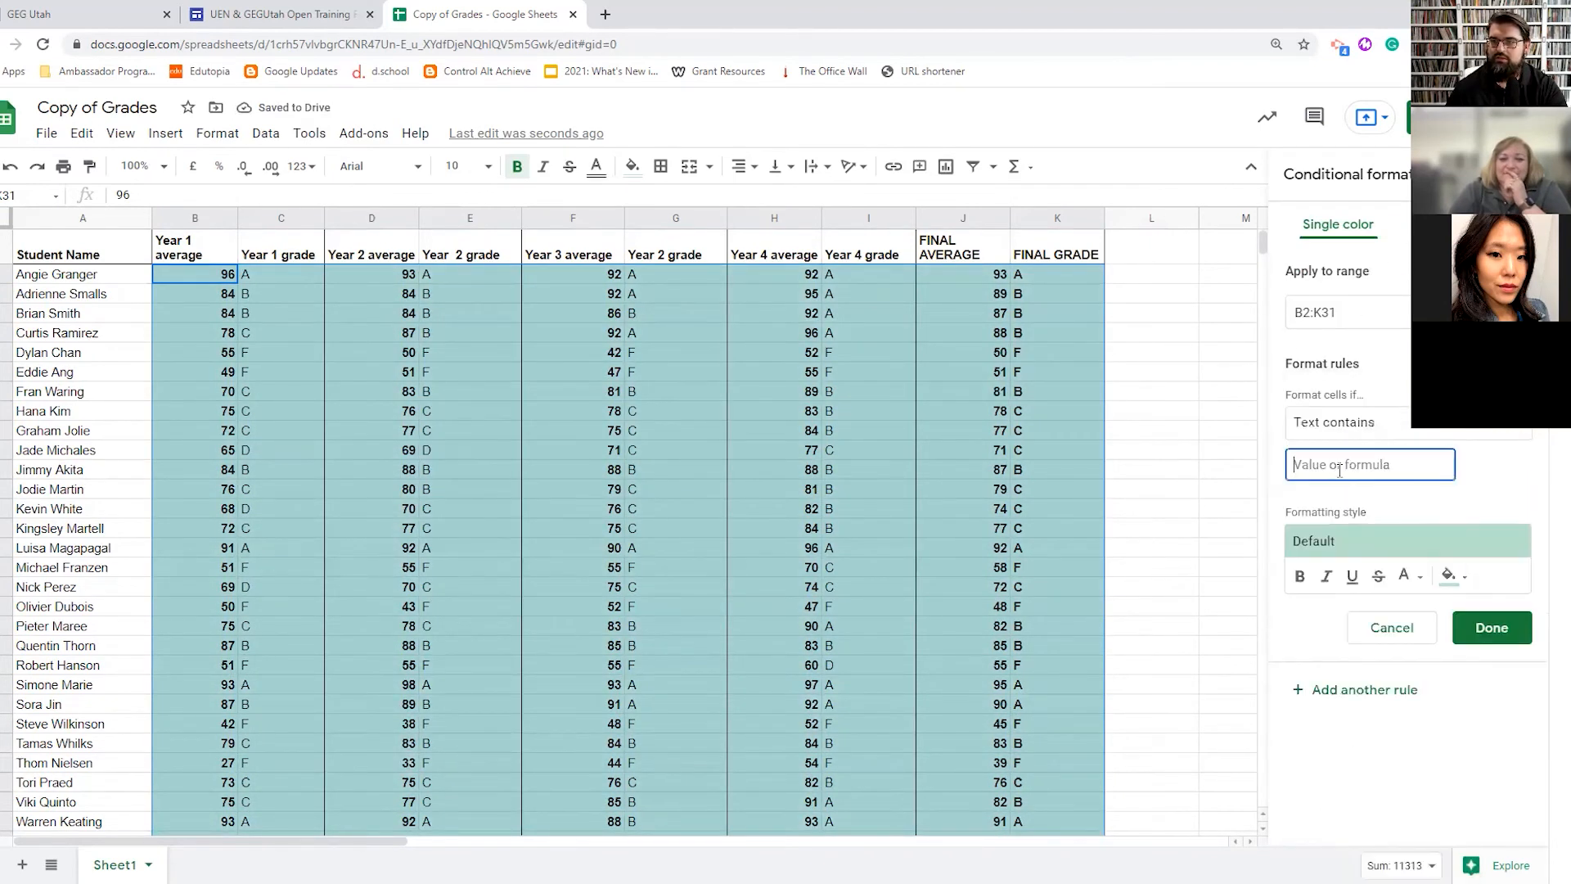
text(D)
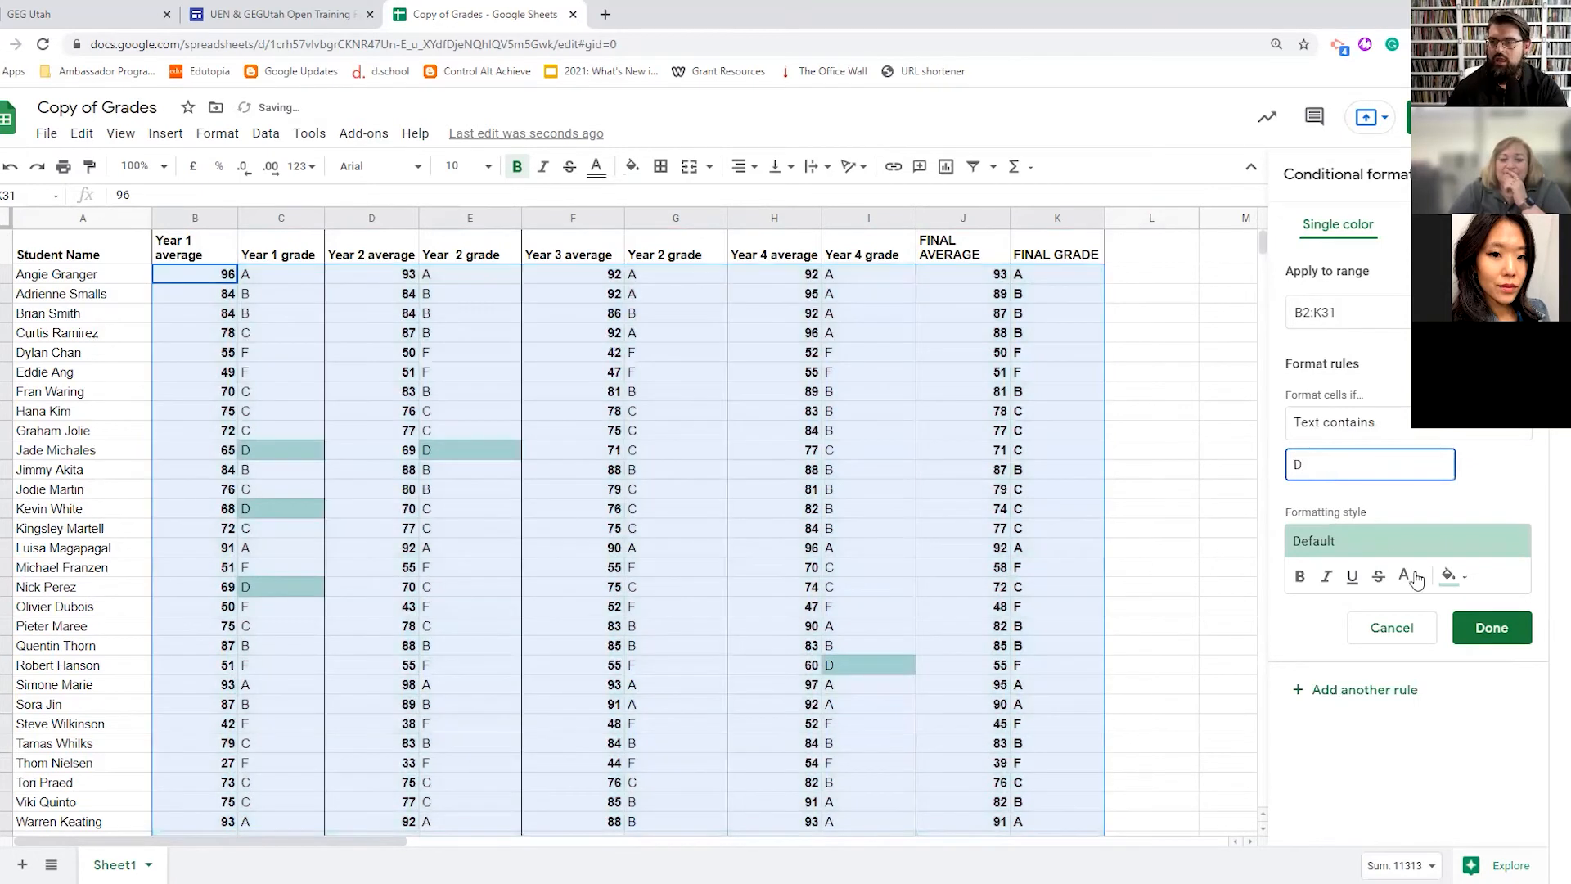
click(1449, 576)
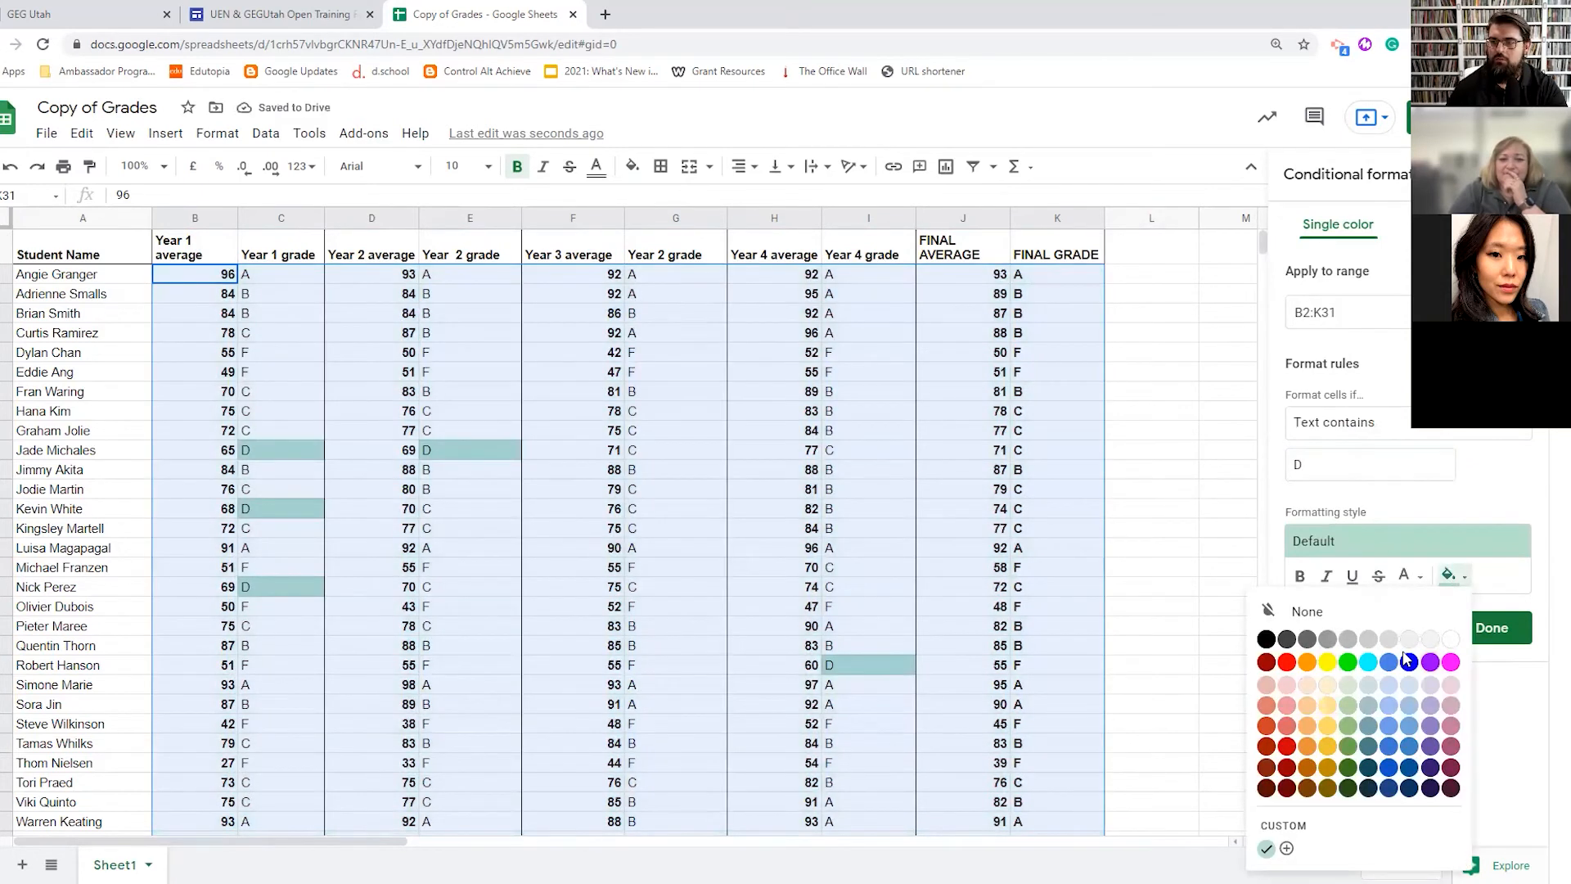
click(1406, 657)
click(1492, 628)
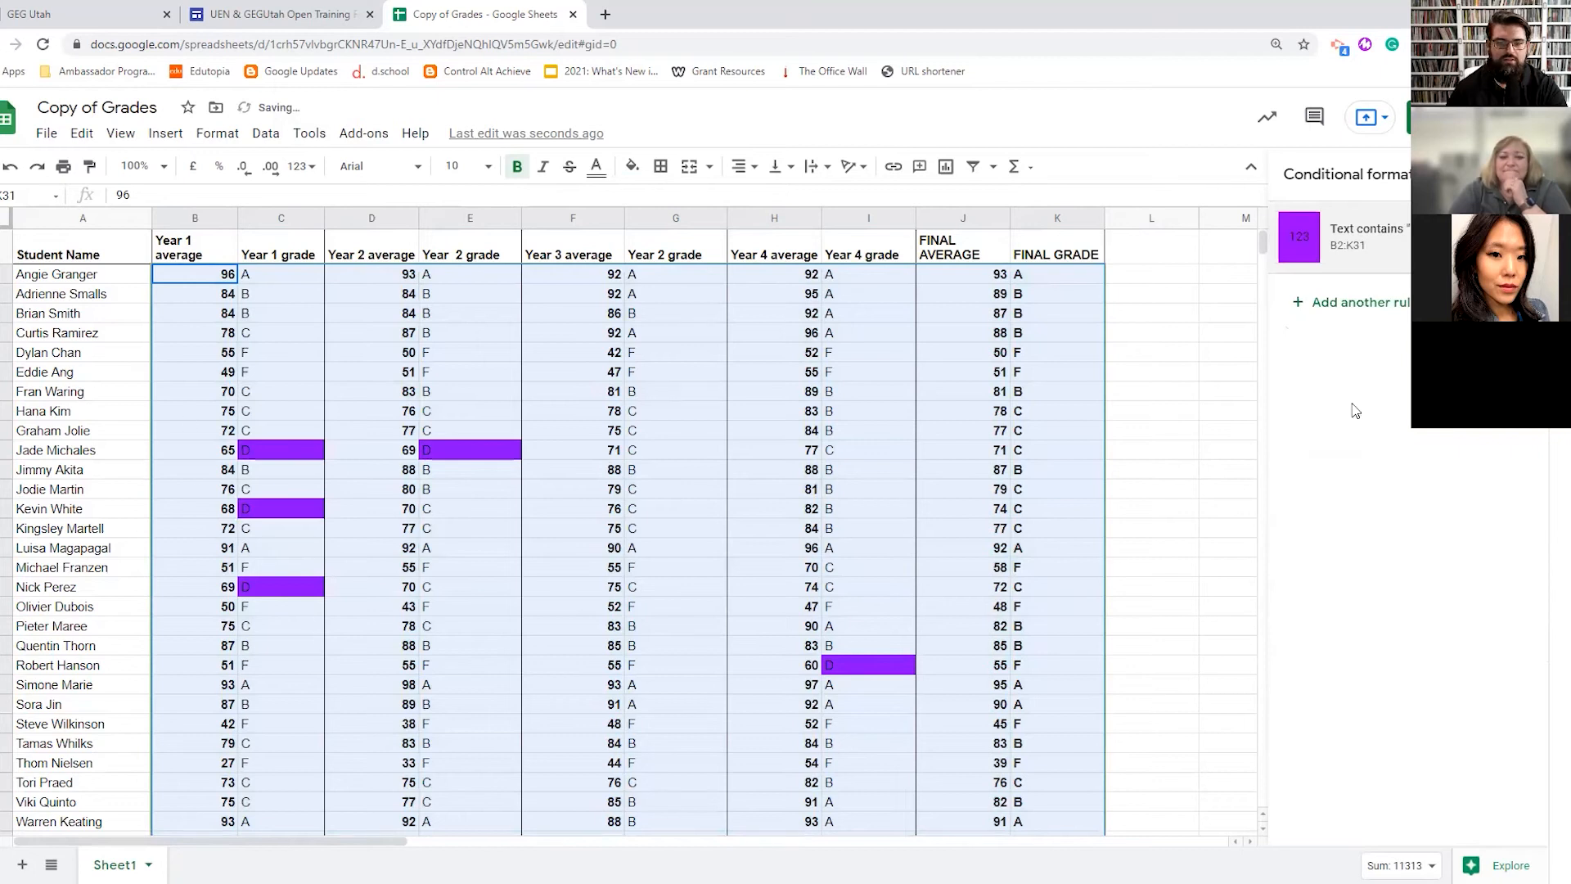
click(1347, 305)
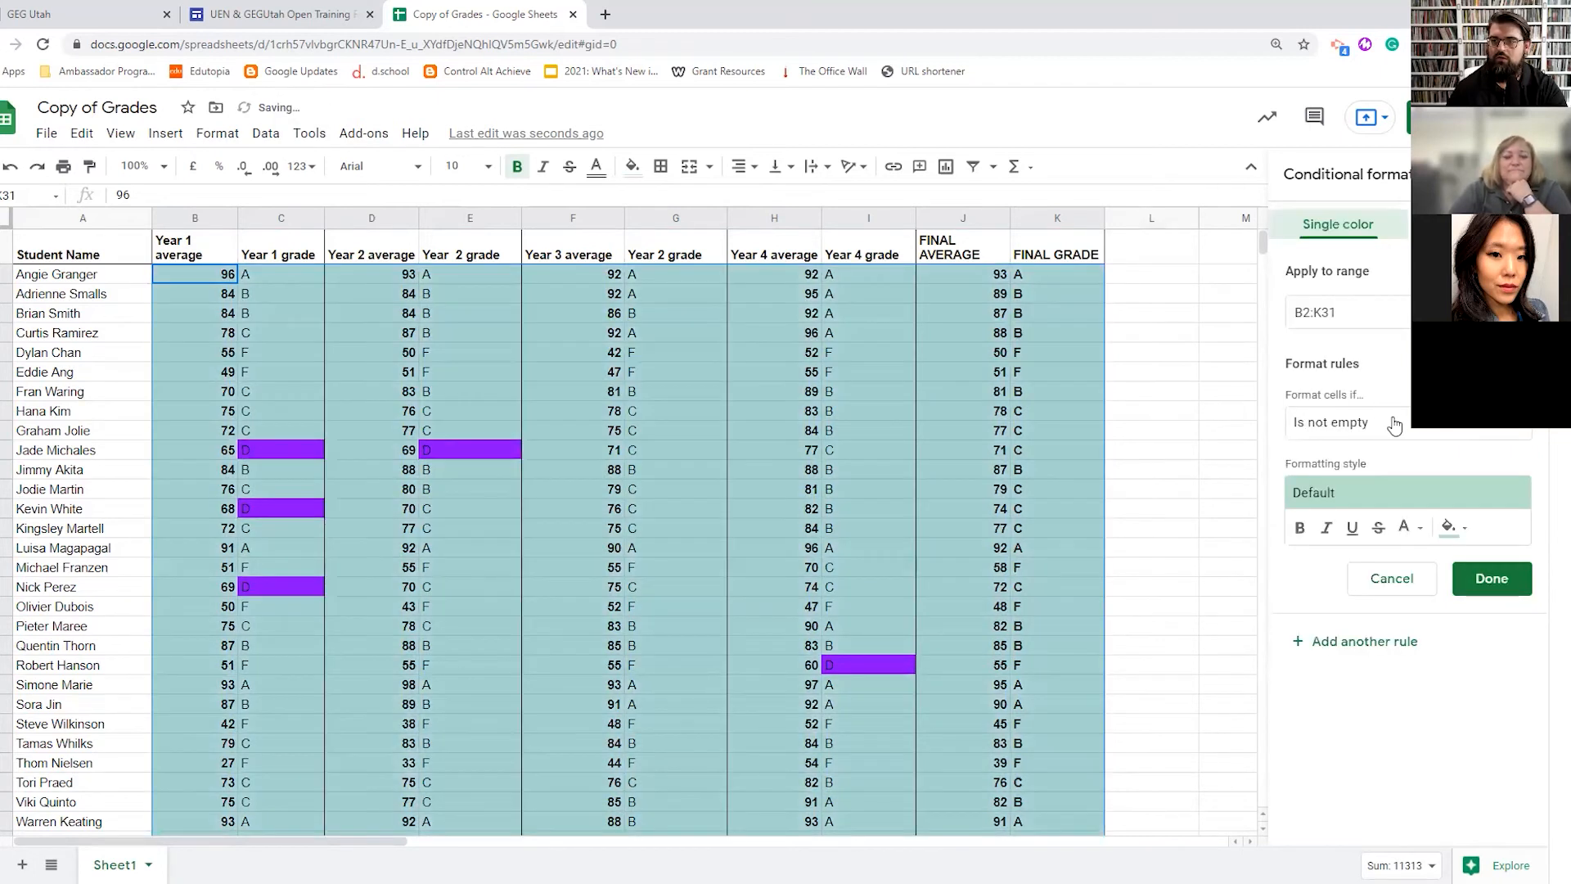
- Add a conditional rule filling cells that contain 'F' purple
click(1396, 423)
click(1377, 455)
click(1348, 465)
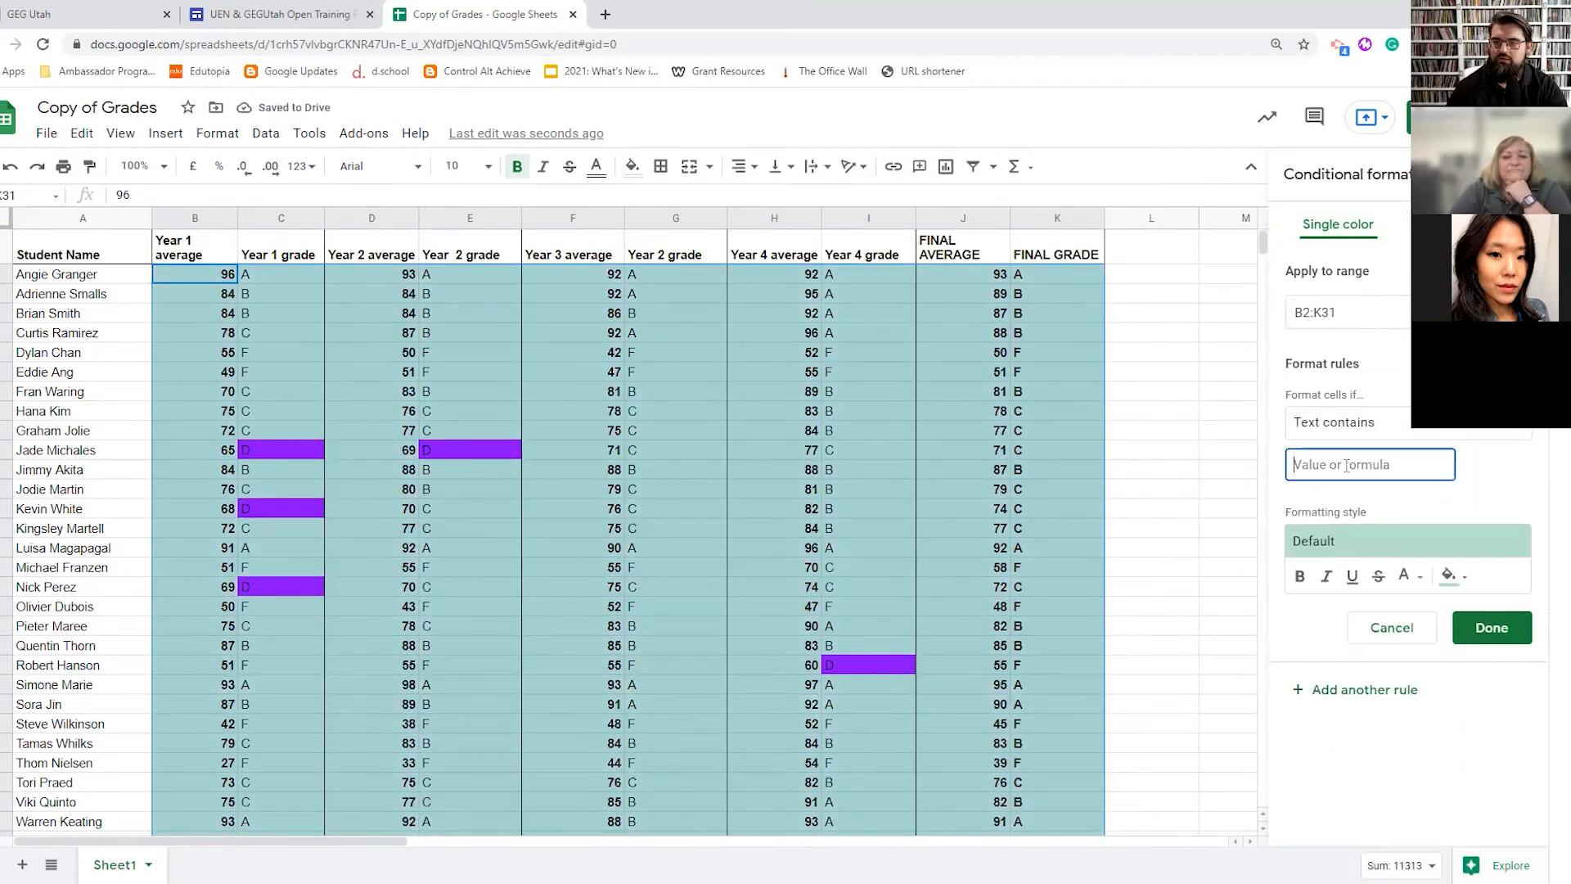
text(F)
click(1453, 575)
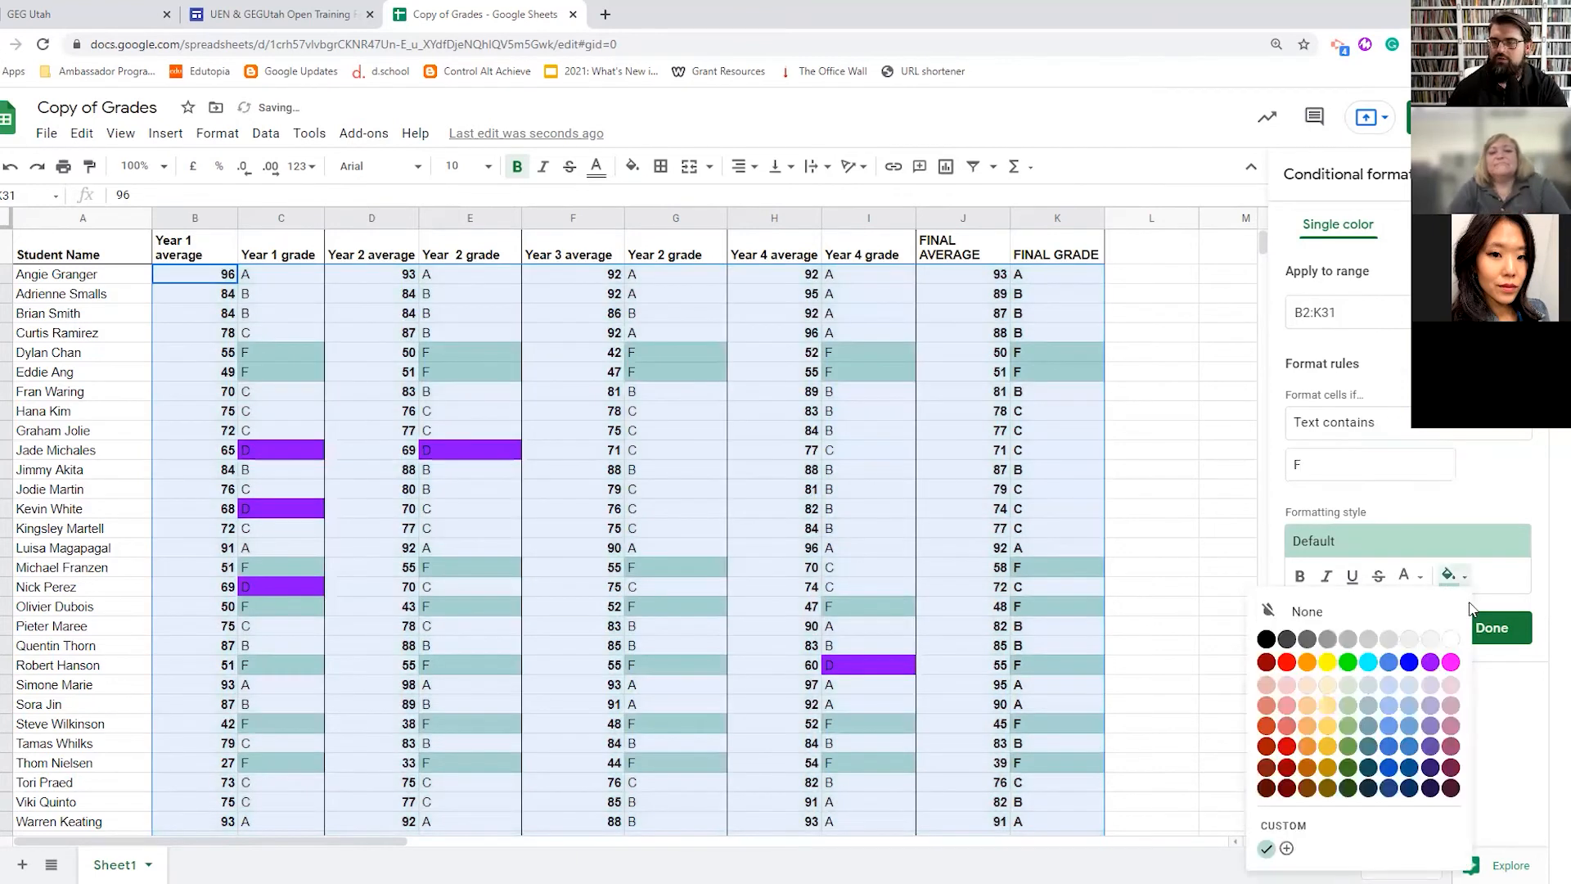
click(1430, 662)
click(1492, 628)
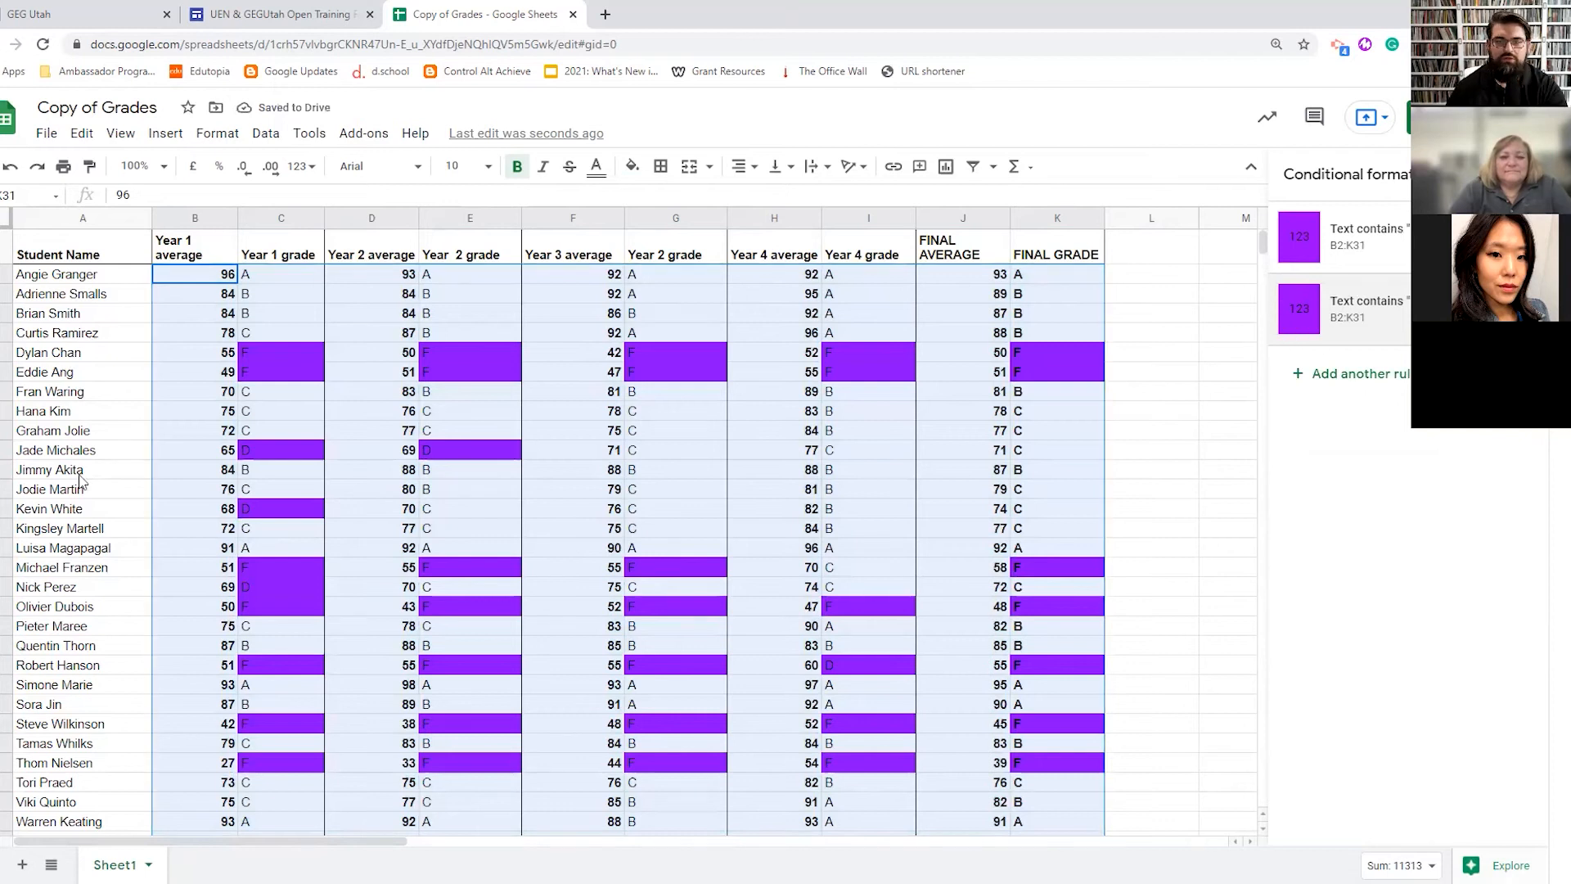
- Add a rule showing values less than 70 as yellow text on green
click(1357, 377)
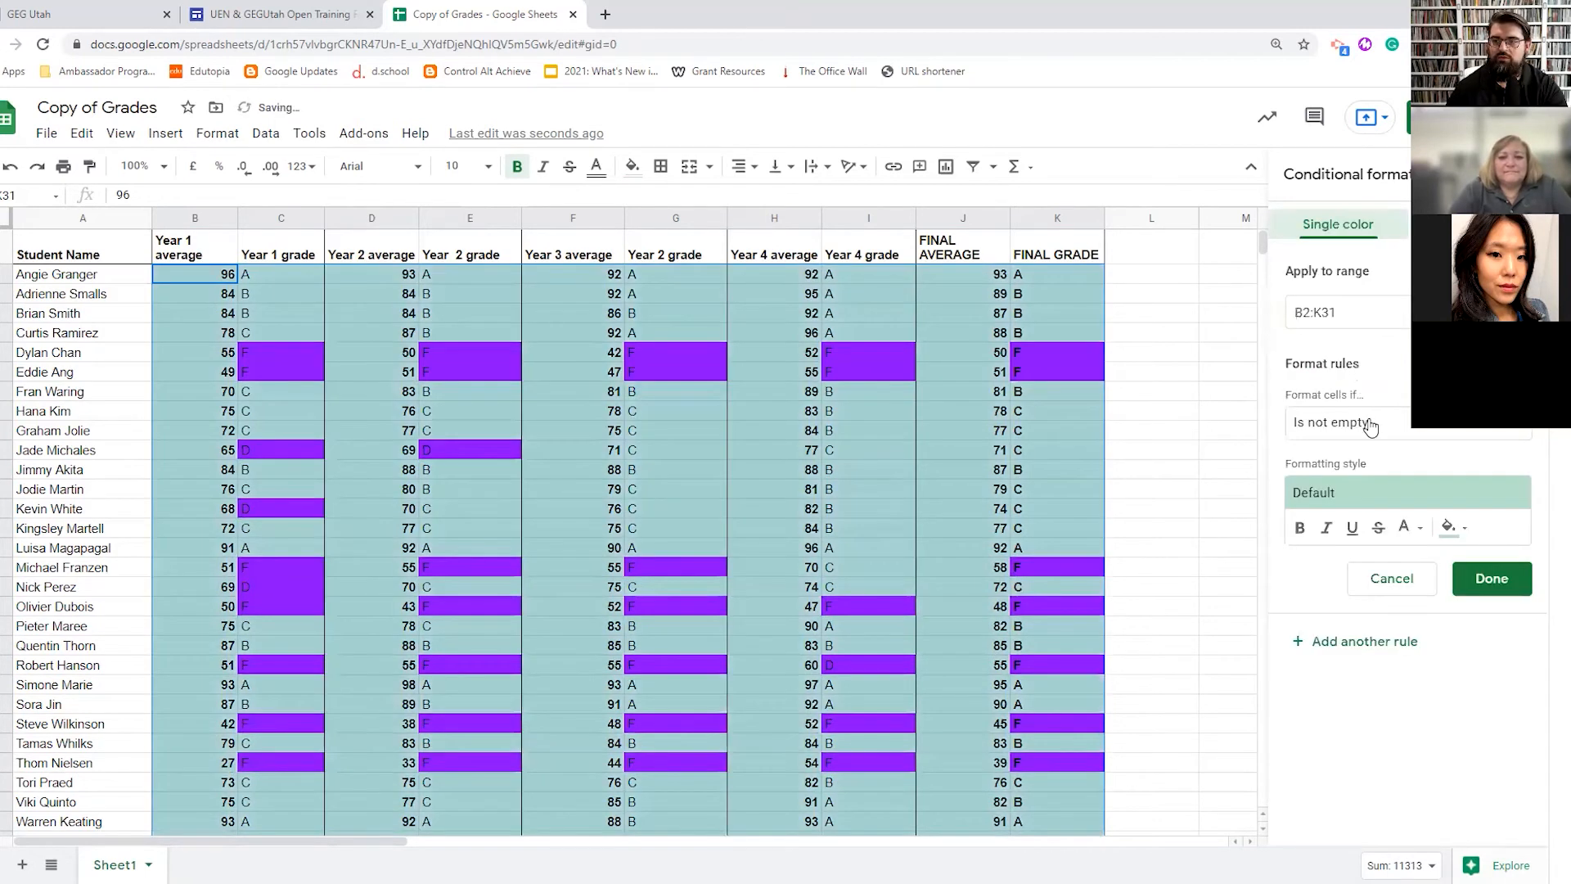
click(1337, 420)
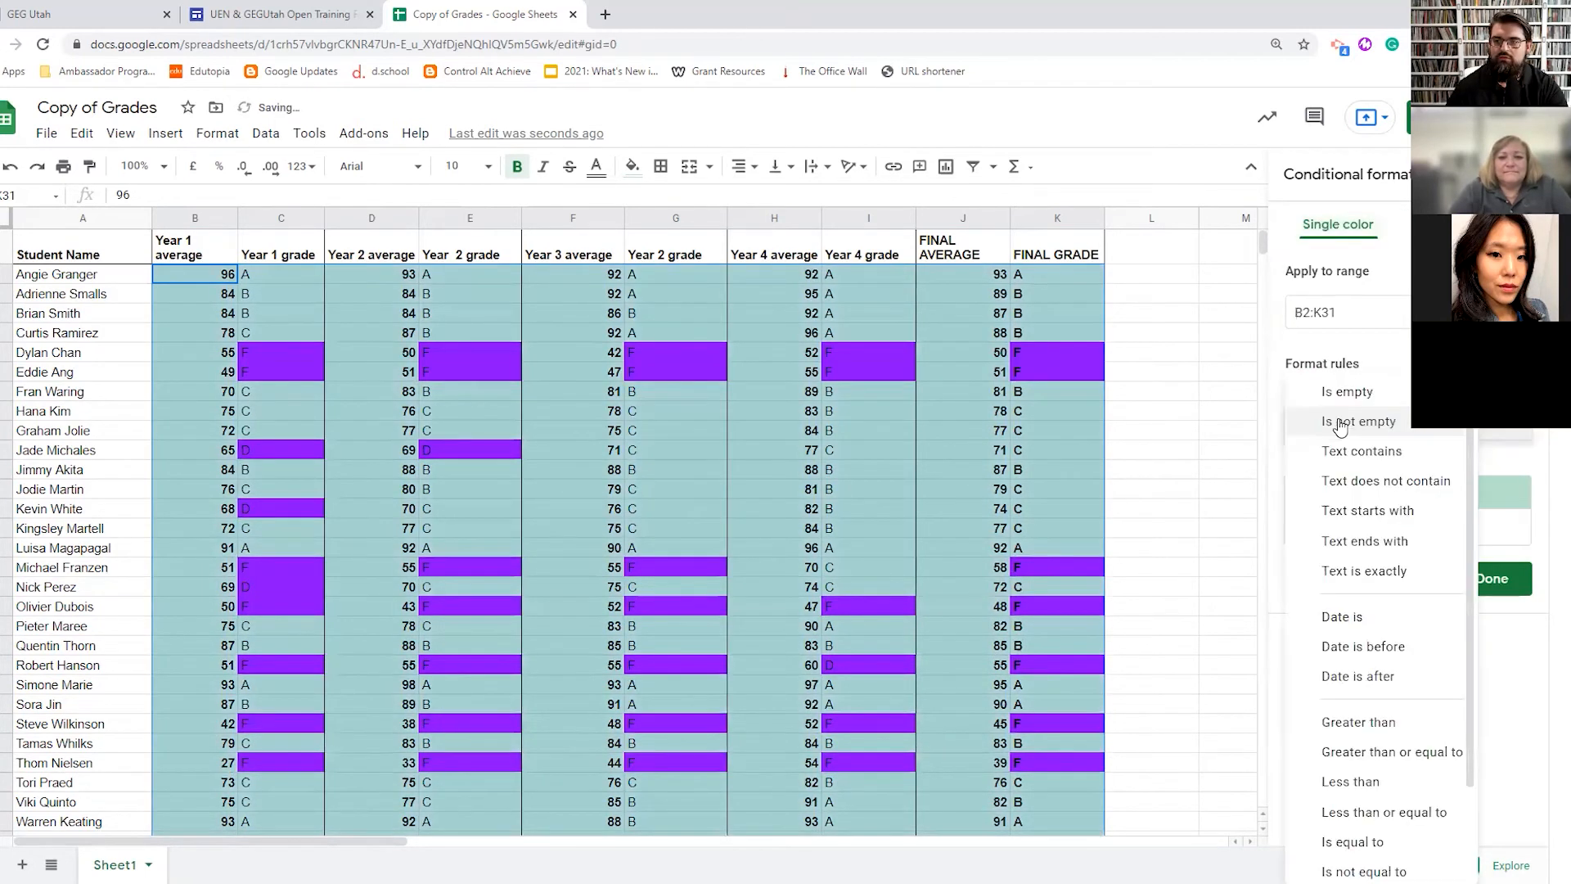
click(1362, 458)
click(1338, 464)
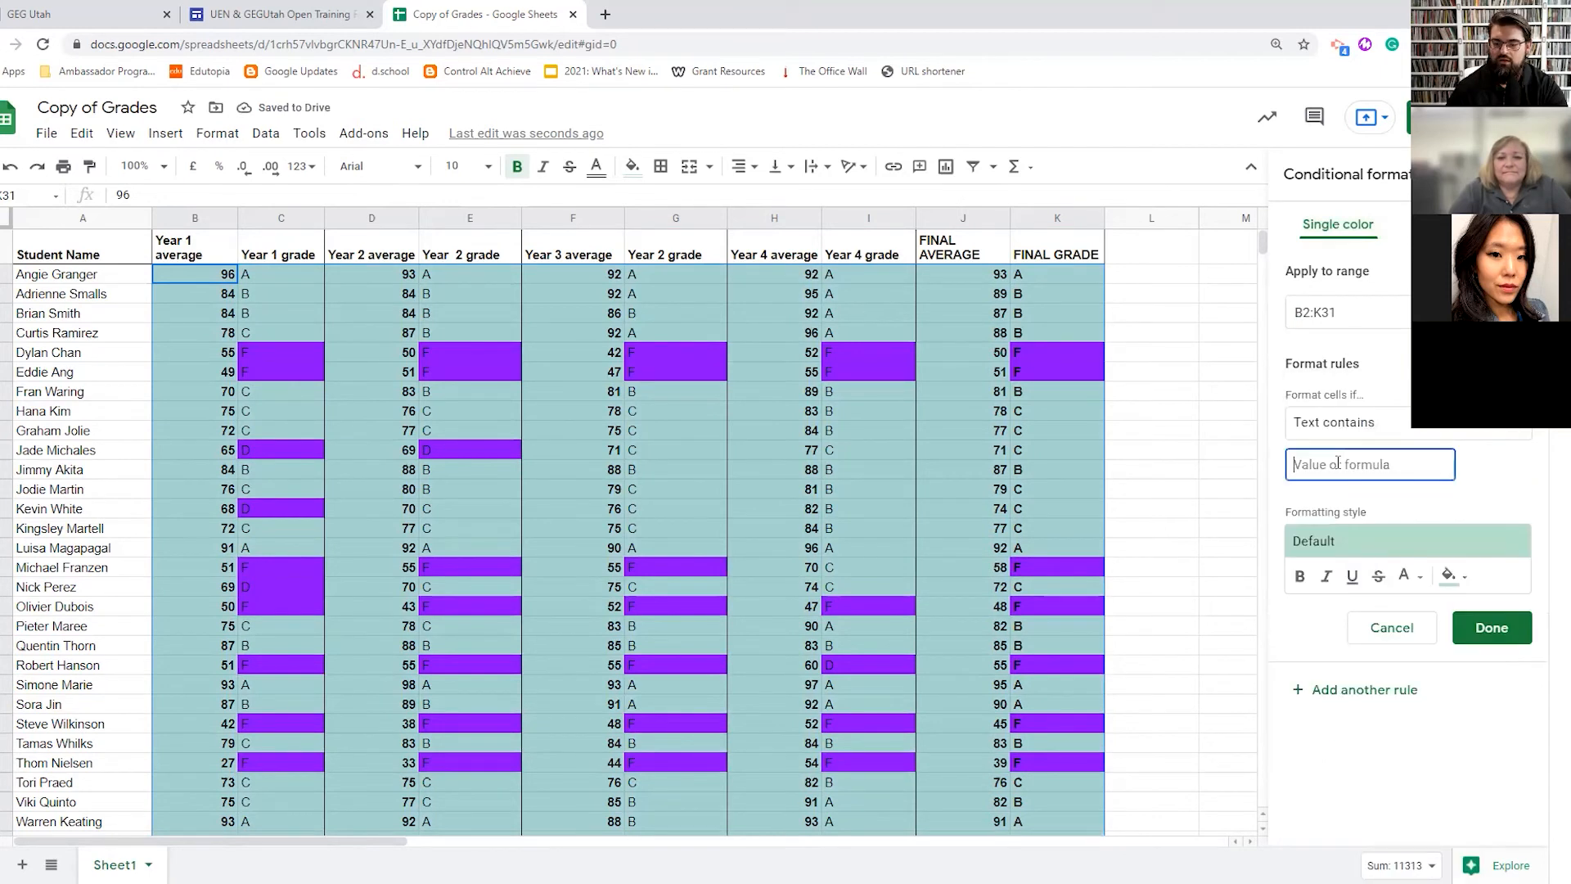
click(1343, 422)
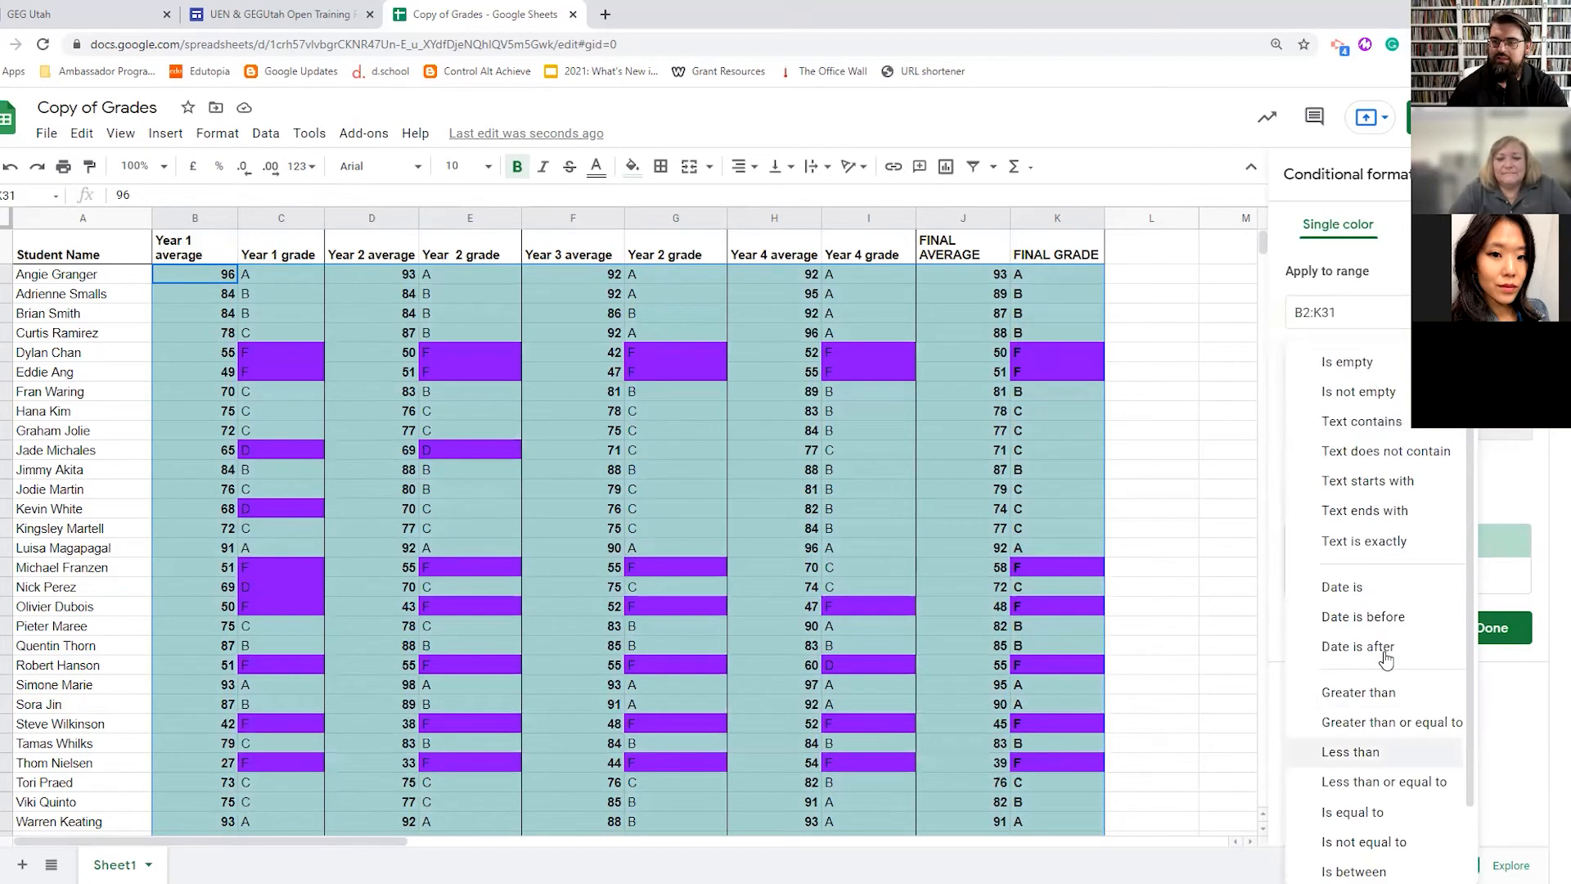
click(1350, 751)
text(70)
click(1453, 576)
click(1419, 578)
click(1284, 662)
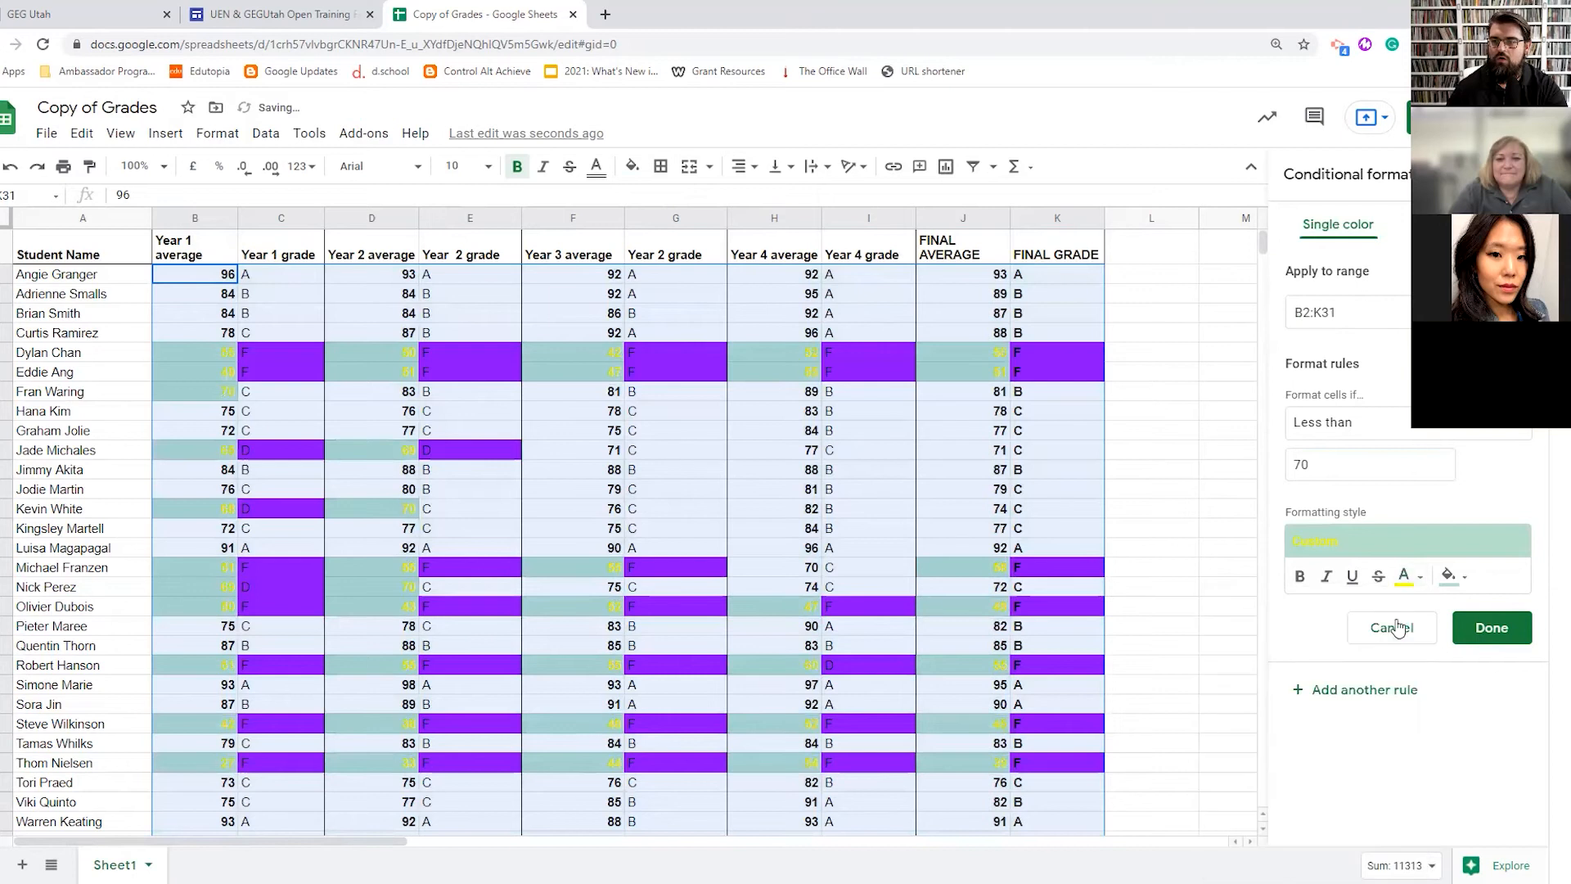
click(1490, 627)
click(291, 414)
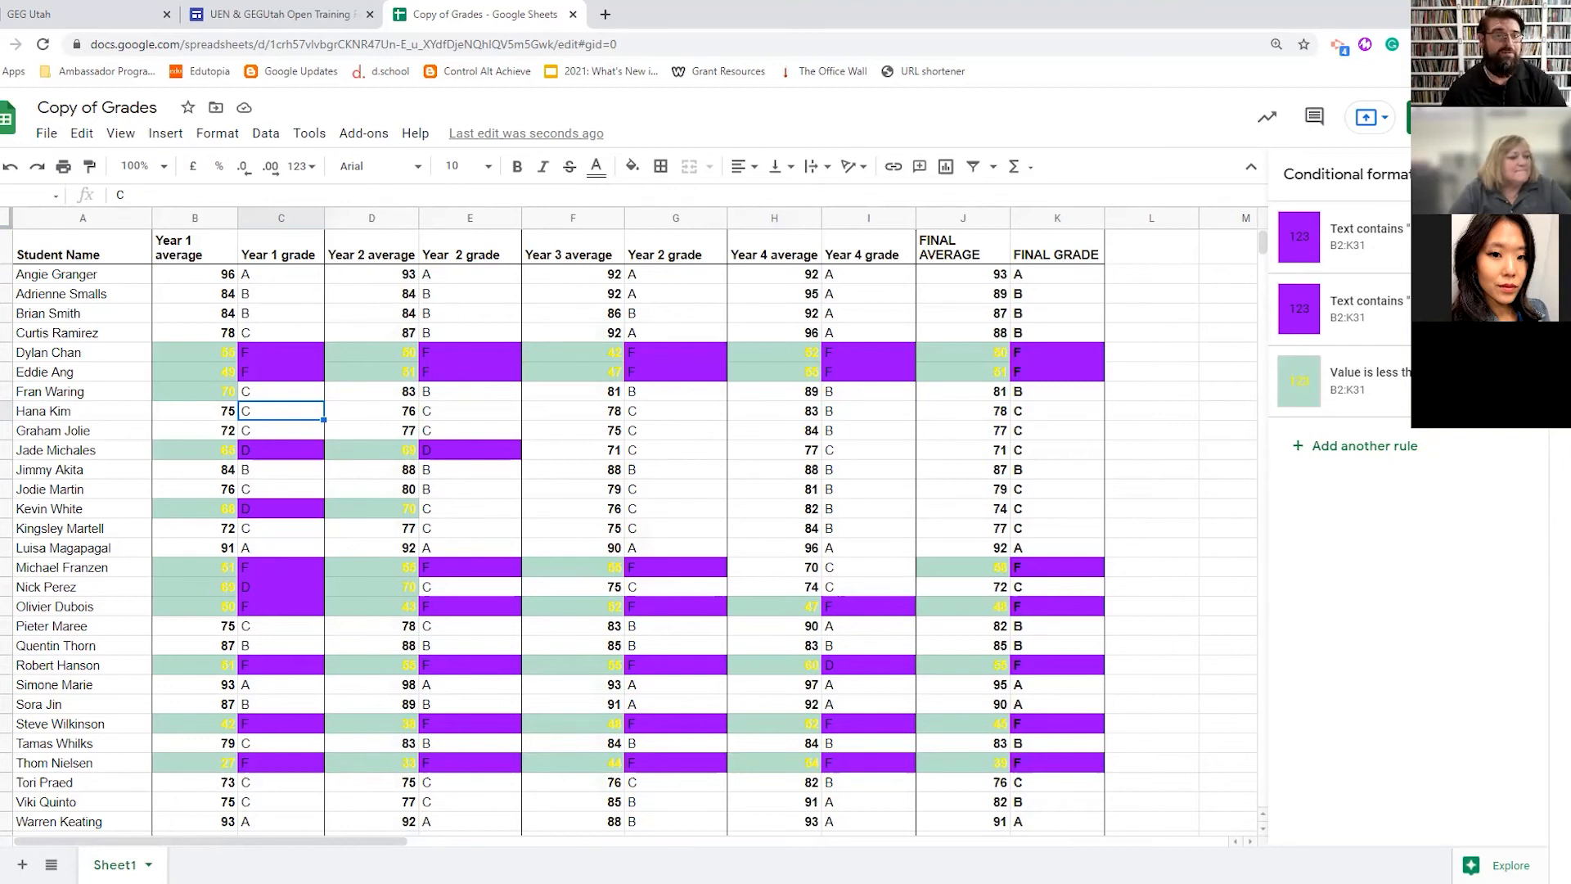
- Close the conditional formatting sidebar and open the Data menu for cell L2
click(1527, 174)
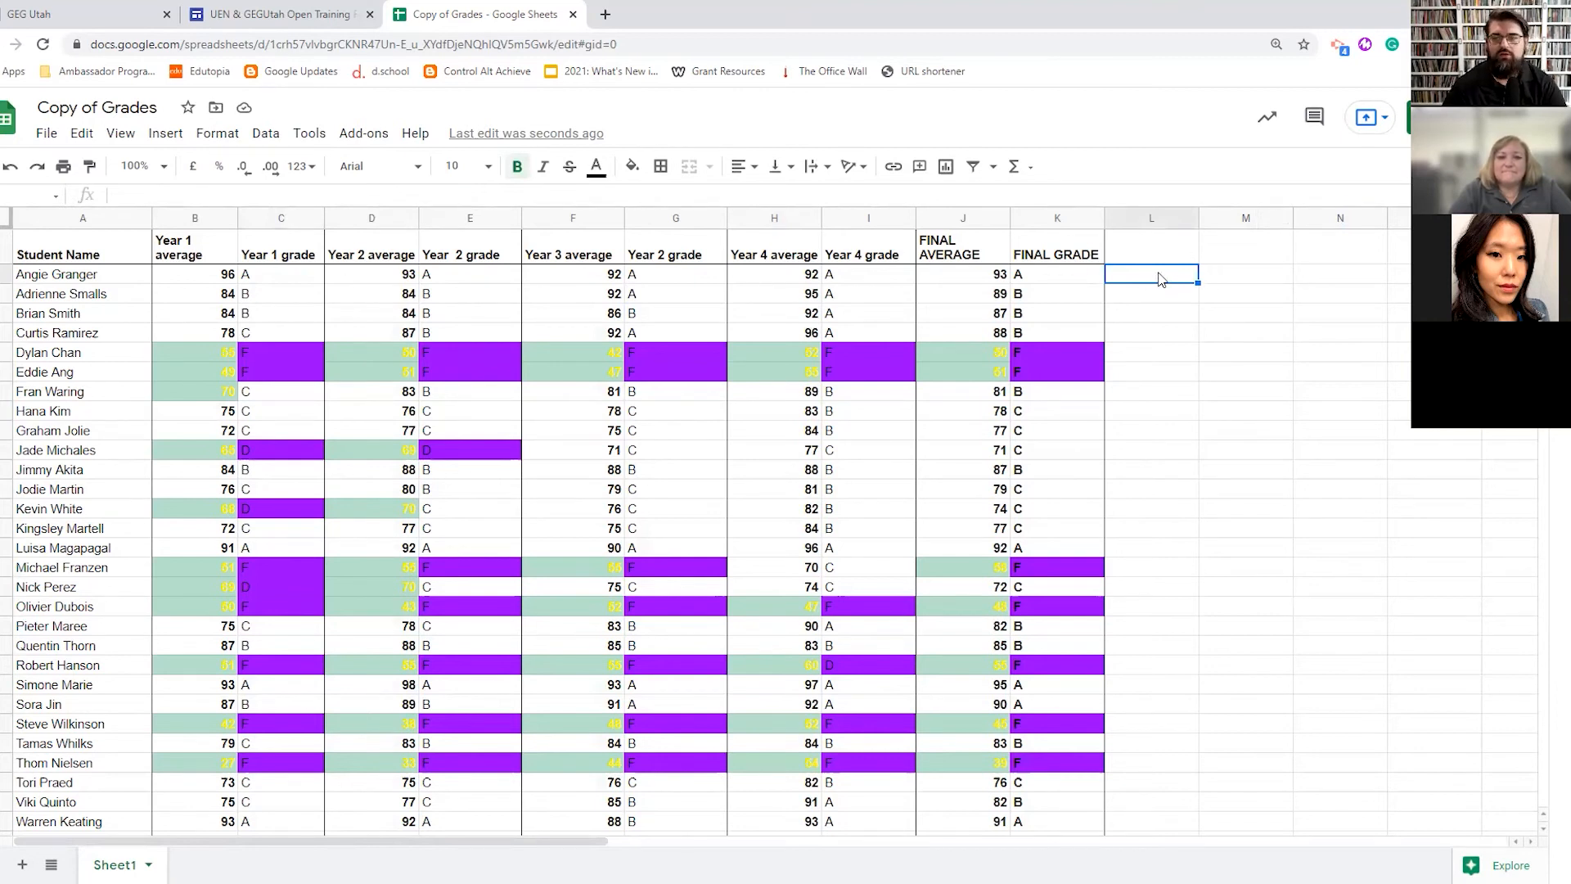
click(266, 134)
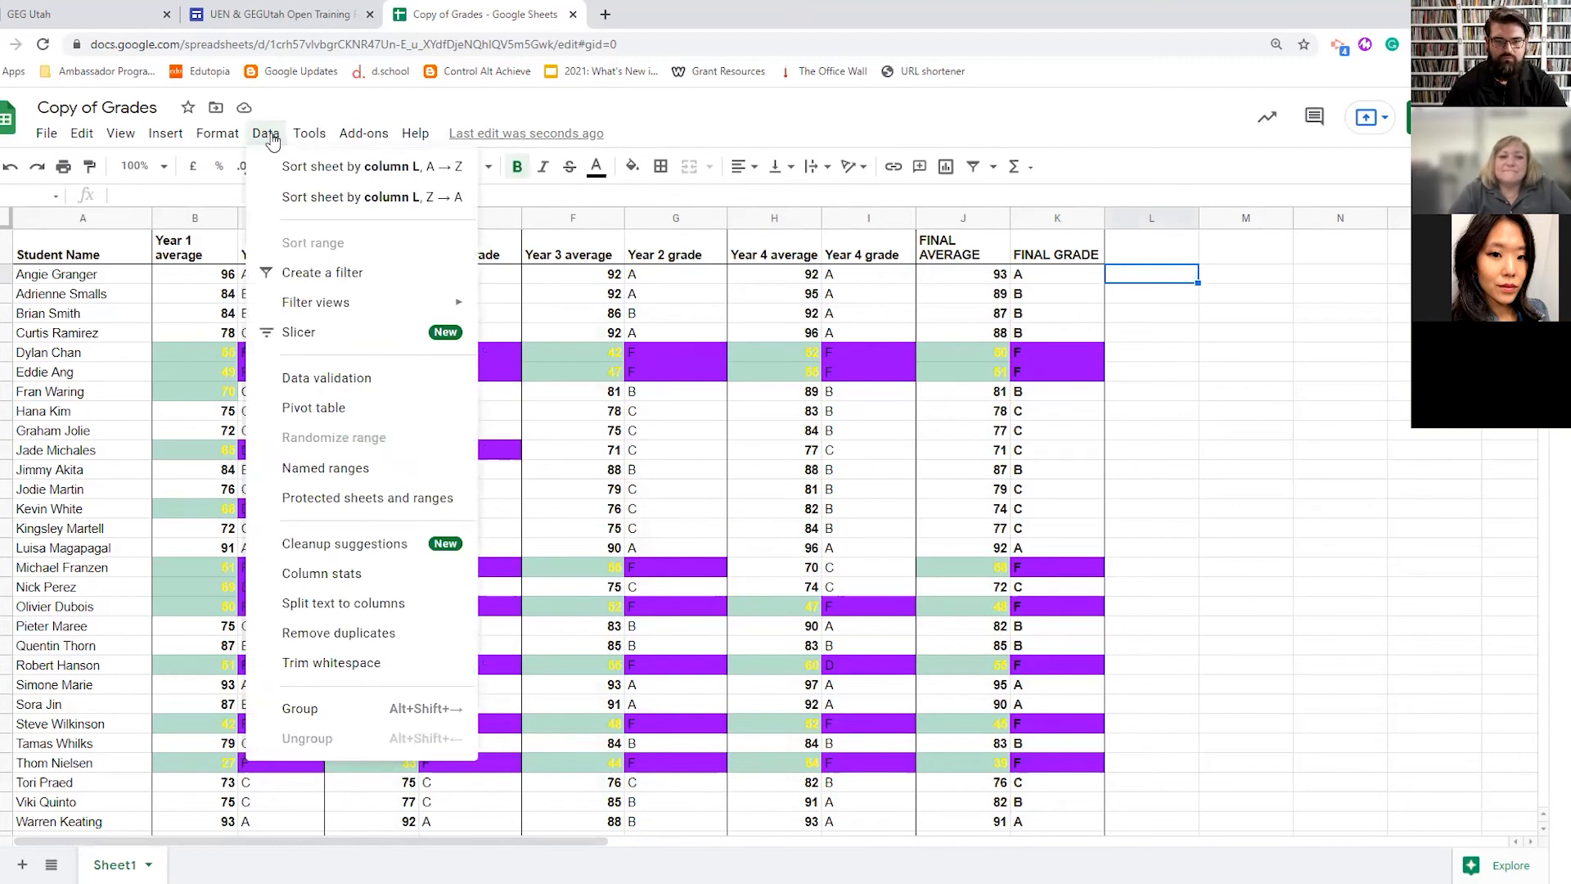
- Give L2 data validation as a list of items A,B,C,D,F and save it
click(344, 379)
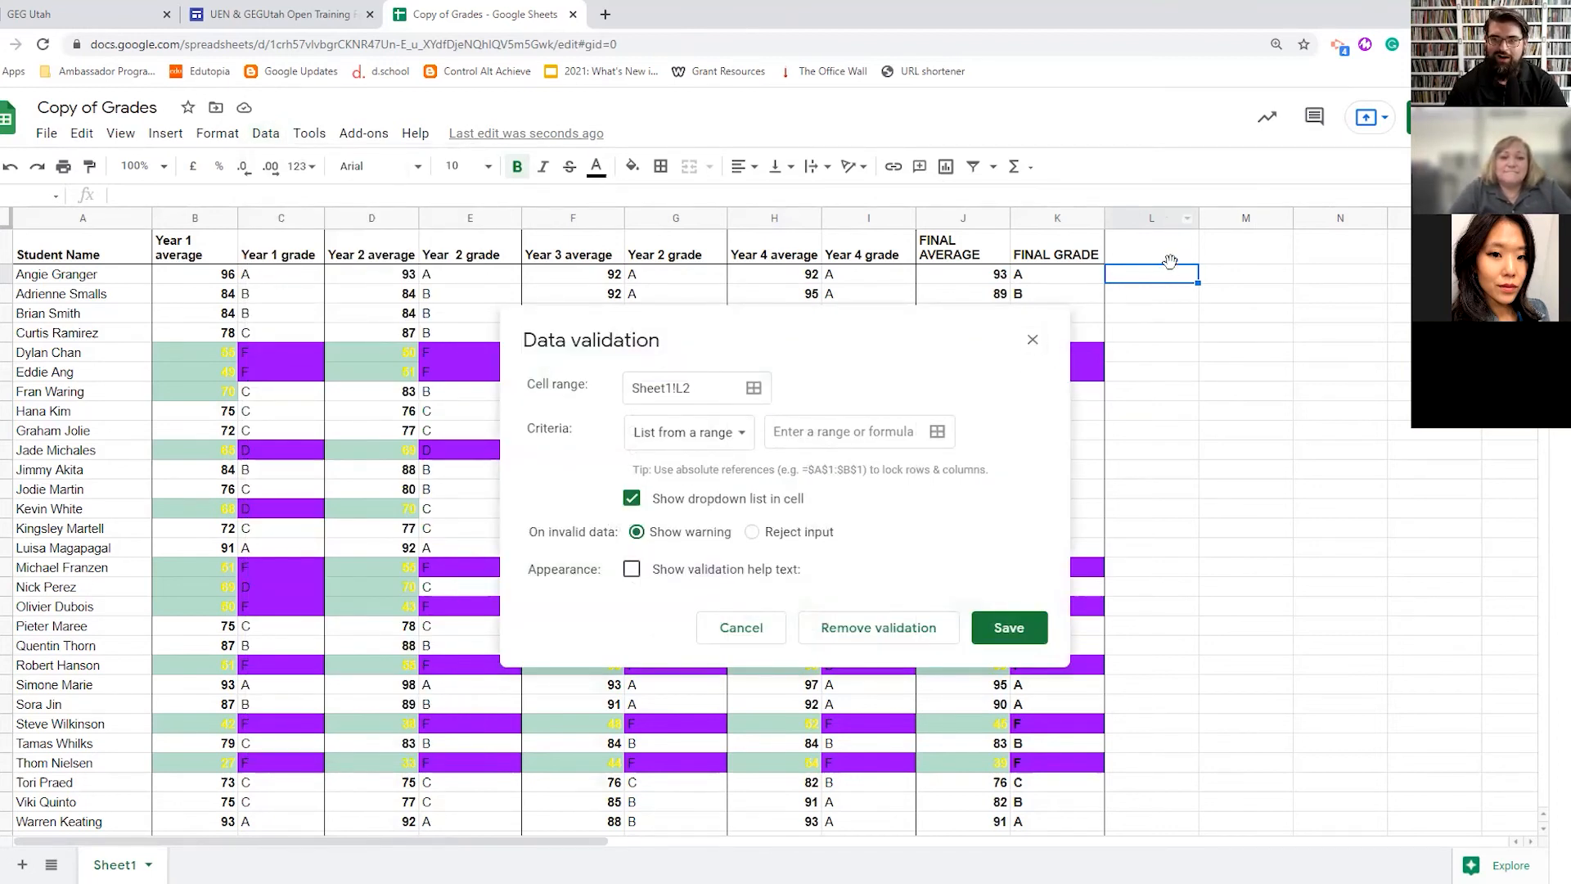
click(712, 434)
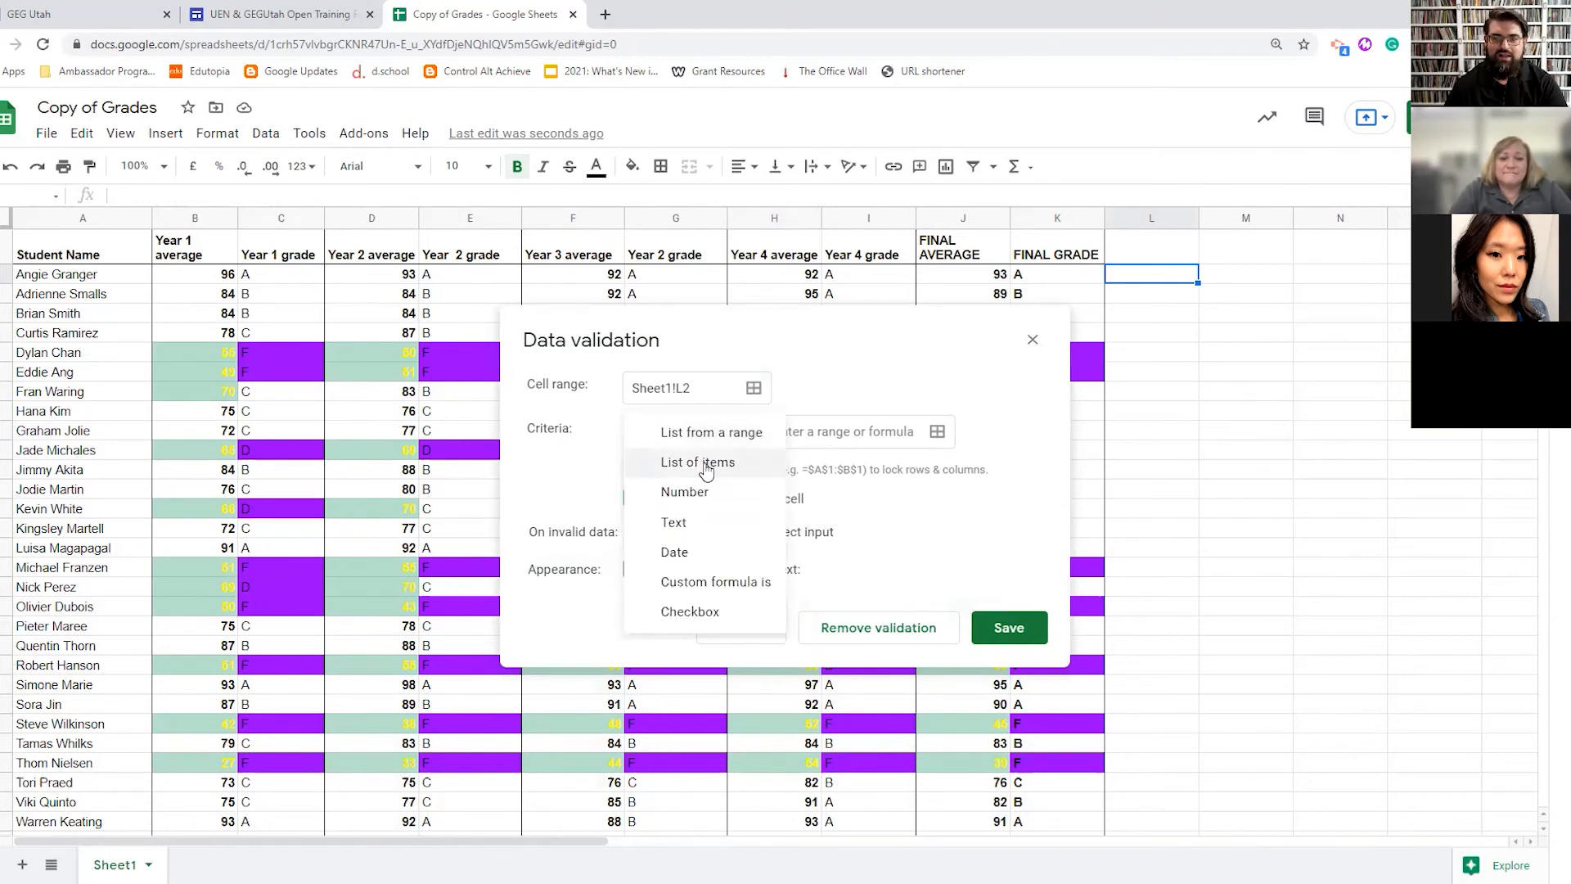
click(702, 462)
click(793, 431)
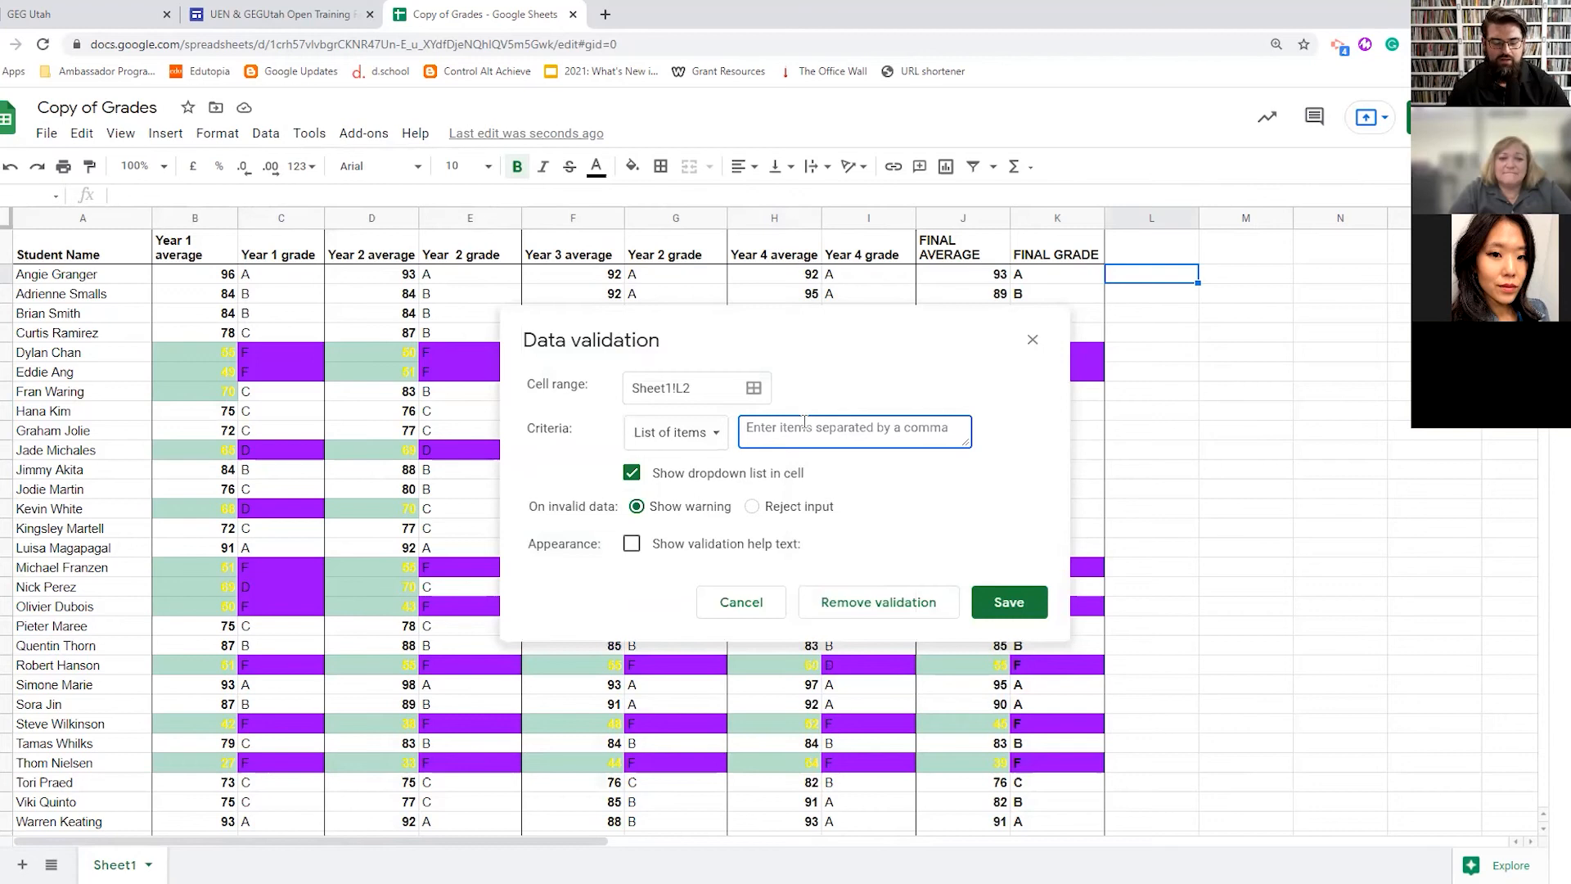
text(A,B,C,D,F)
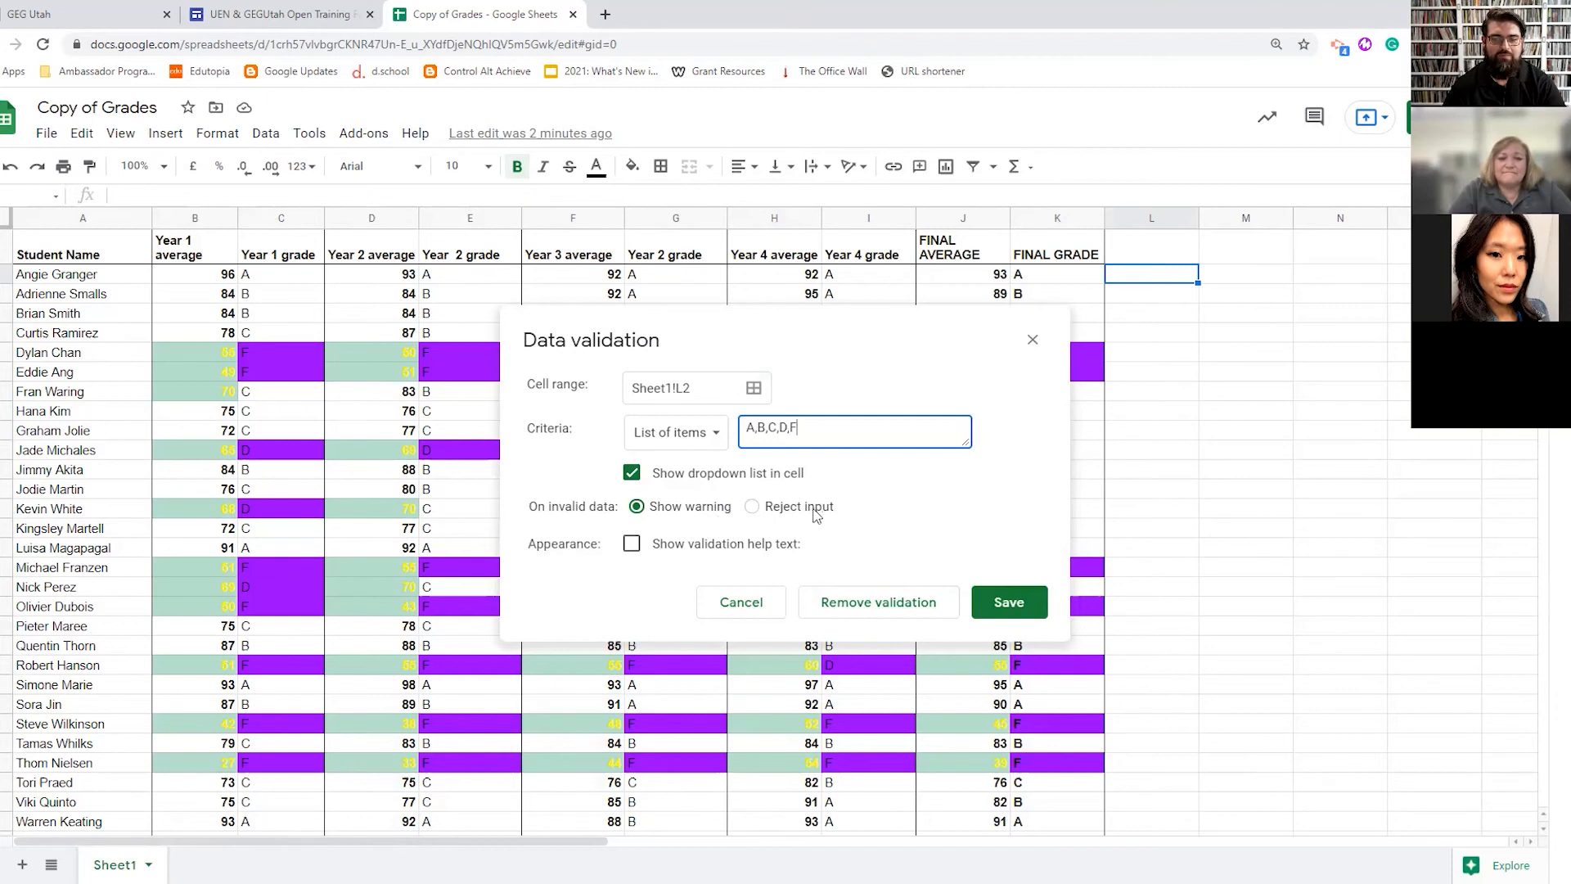
click(1009, 603)
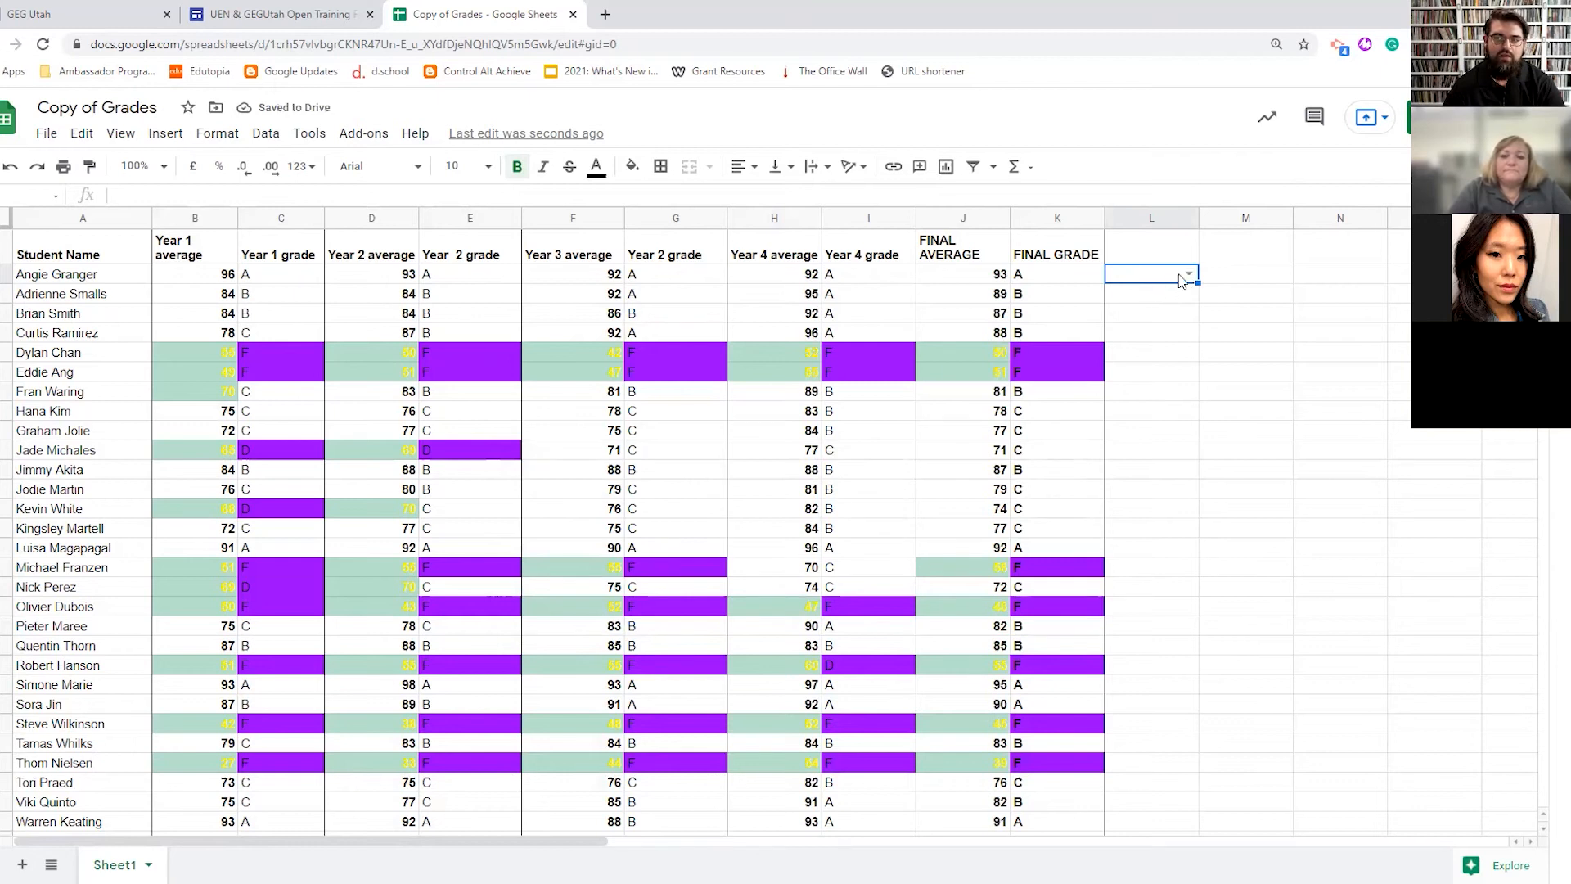
- Pick grade A from L2's new dropdown
click(1187, 273)
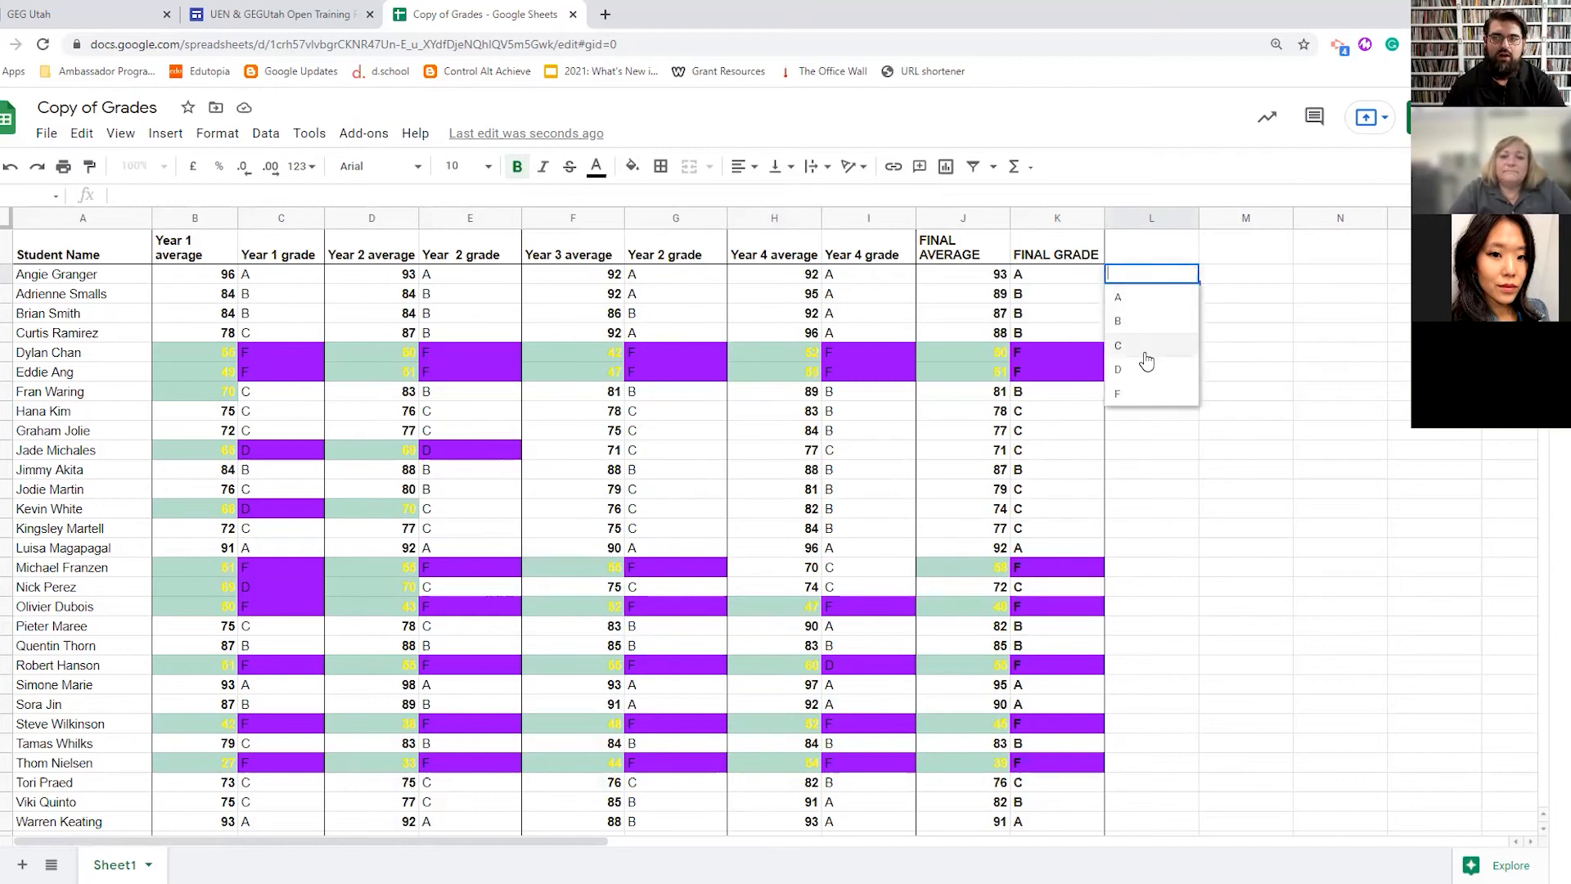
click(1138, 299)
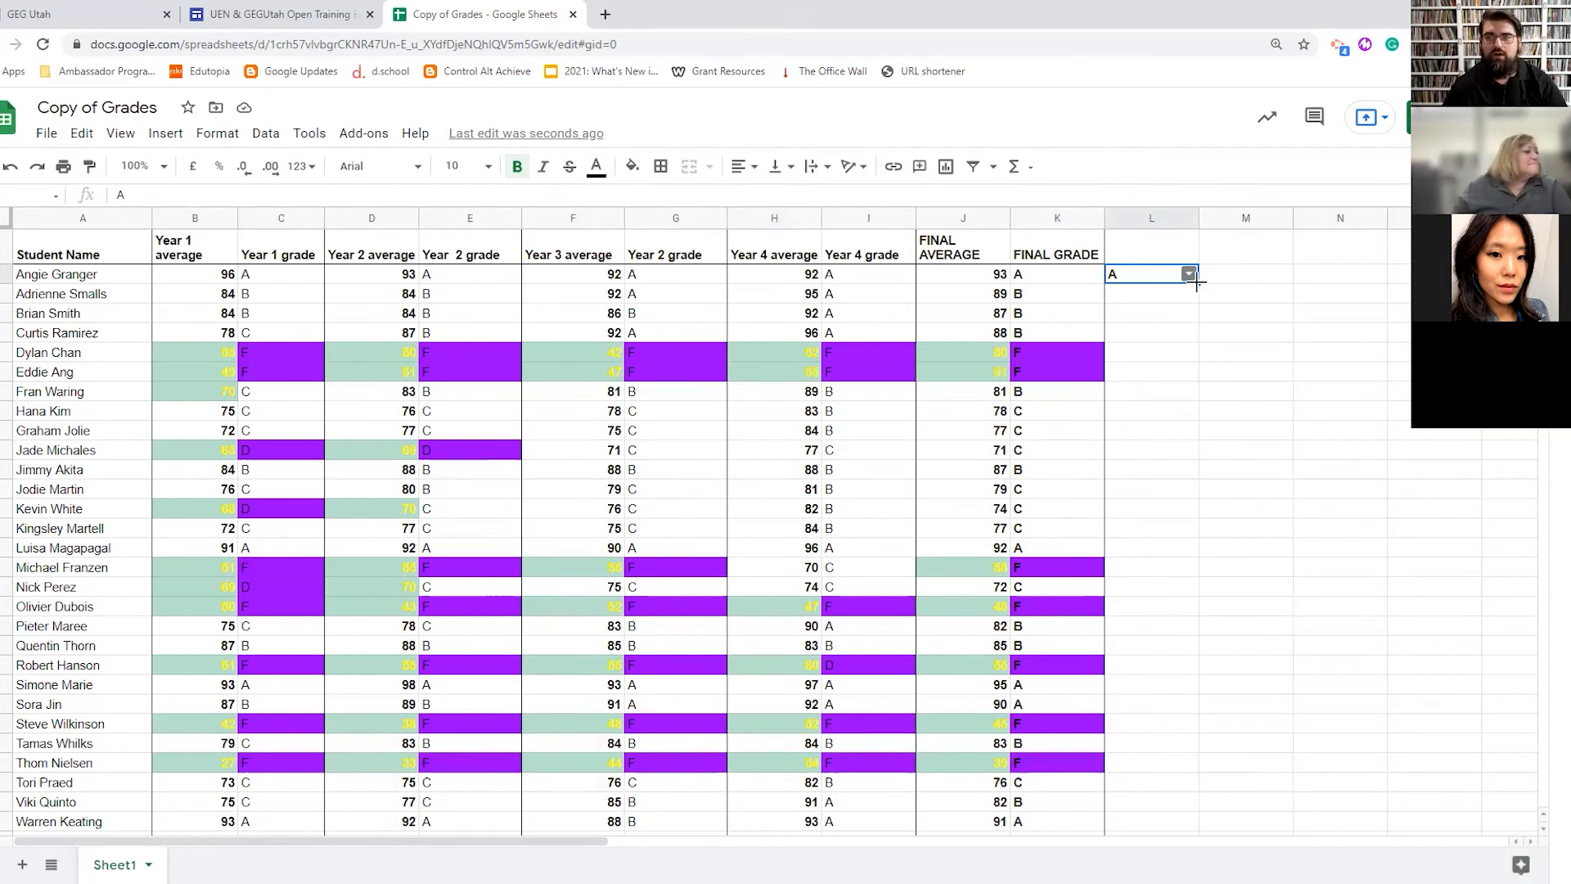
- Fill L2's dropdown down to row 28 and test it, setting L4 to B and L5 to F
drag(1196, 282, 1194, 794)
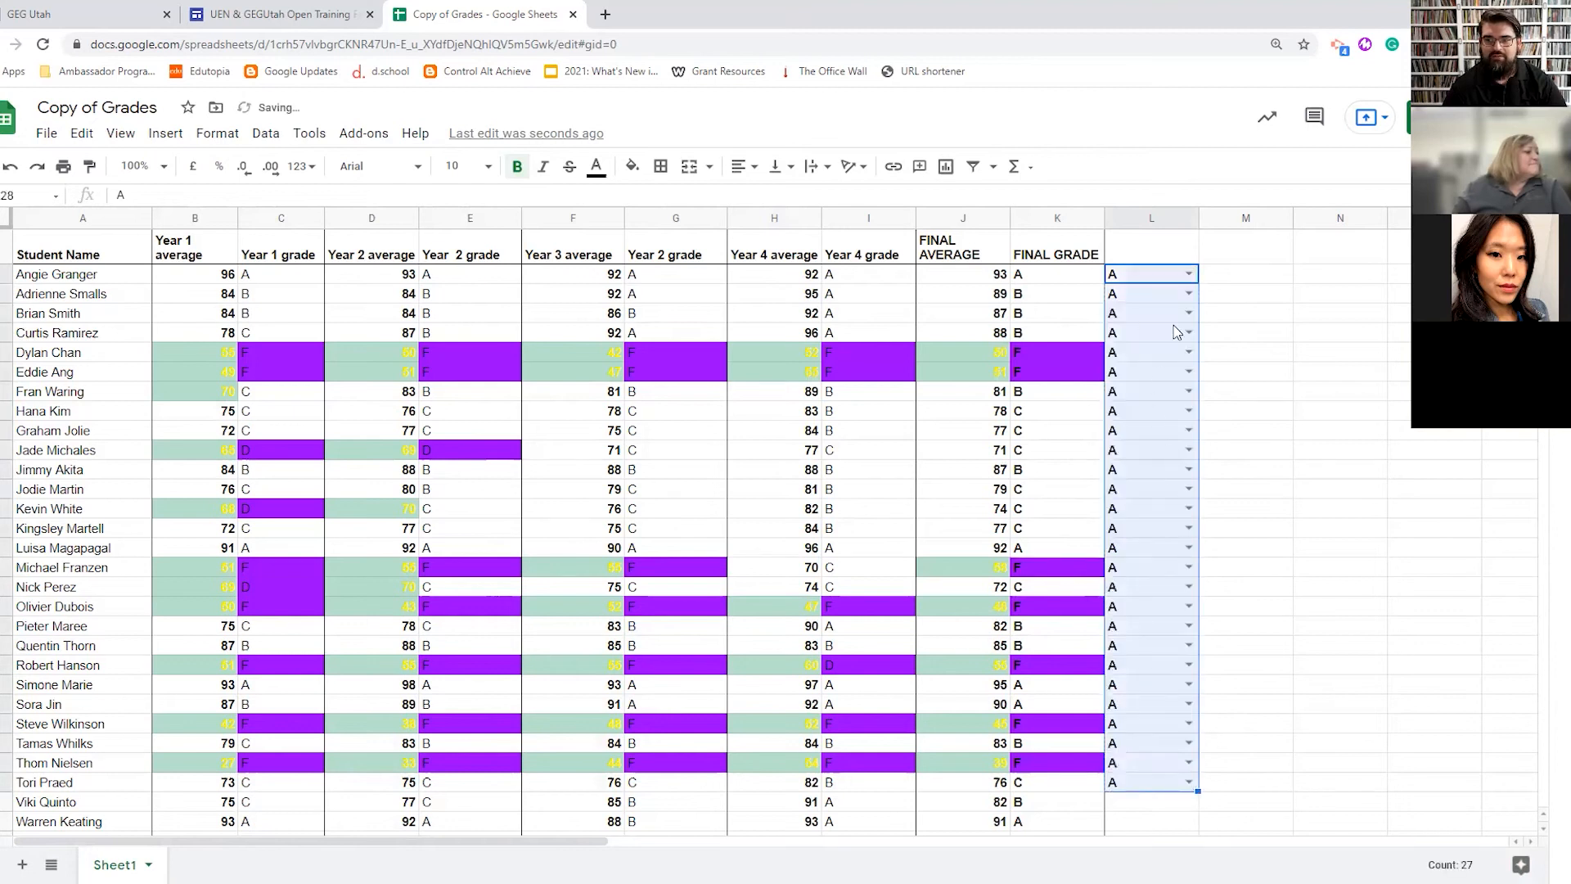
click(1189, 293)
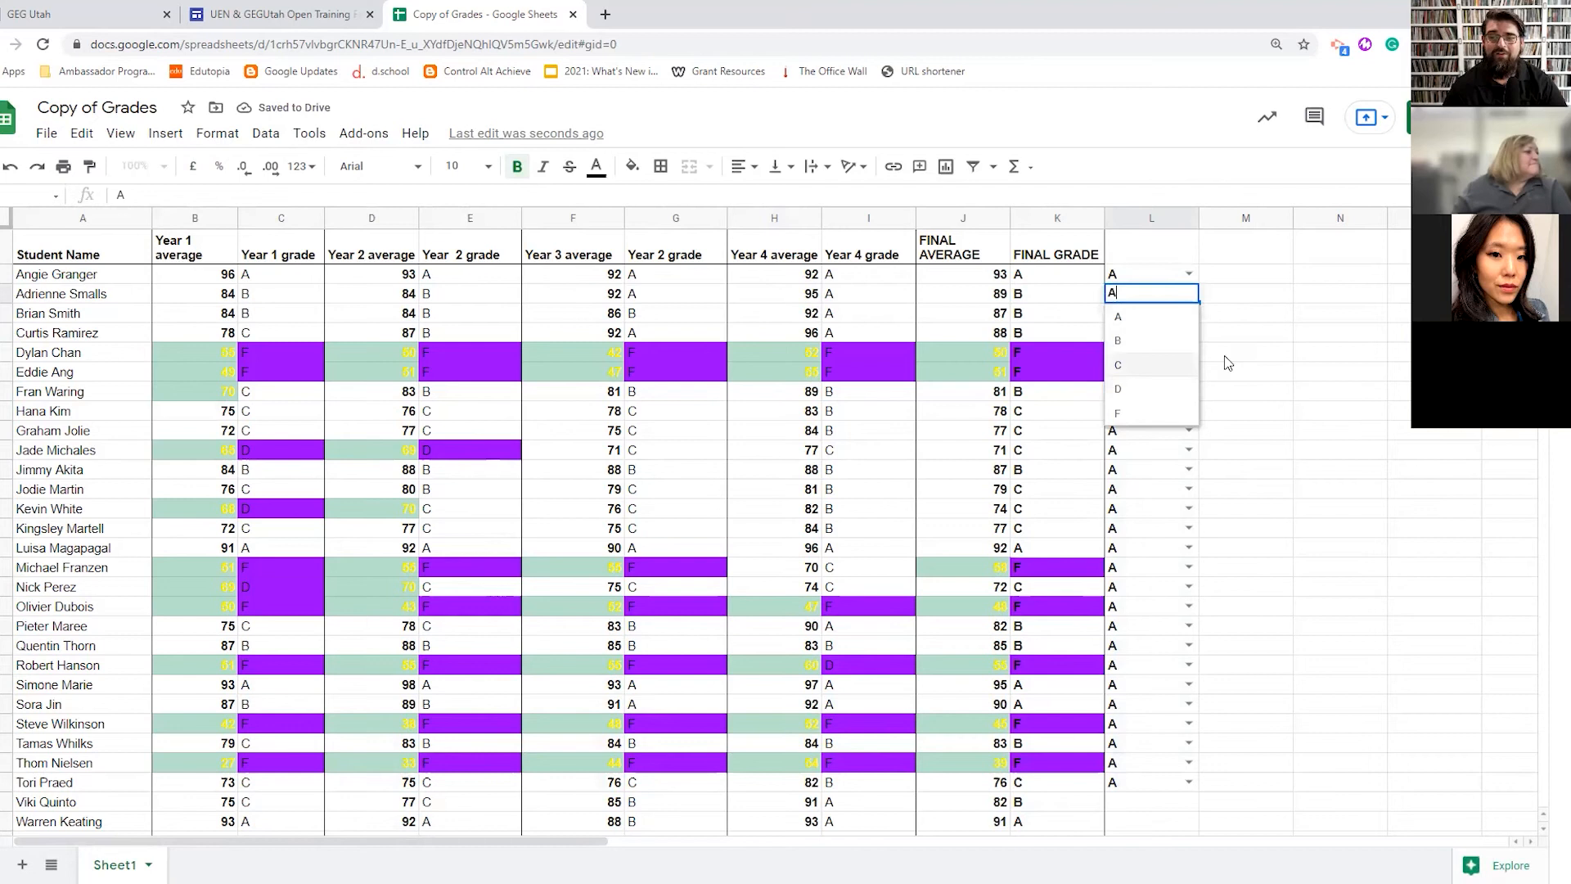
click(1210, 332)
click(1189, 313)
click(1134, 352)
click(1189, 332)
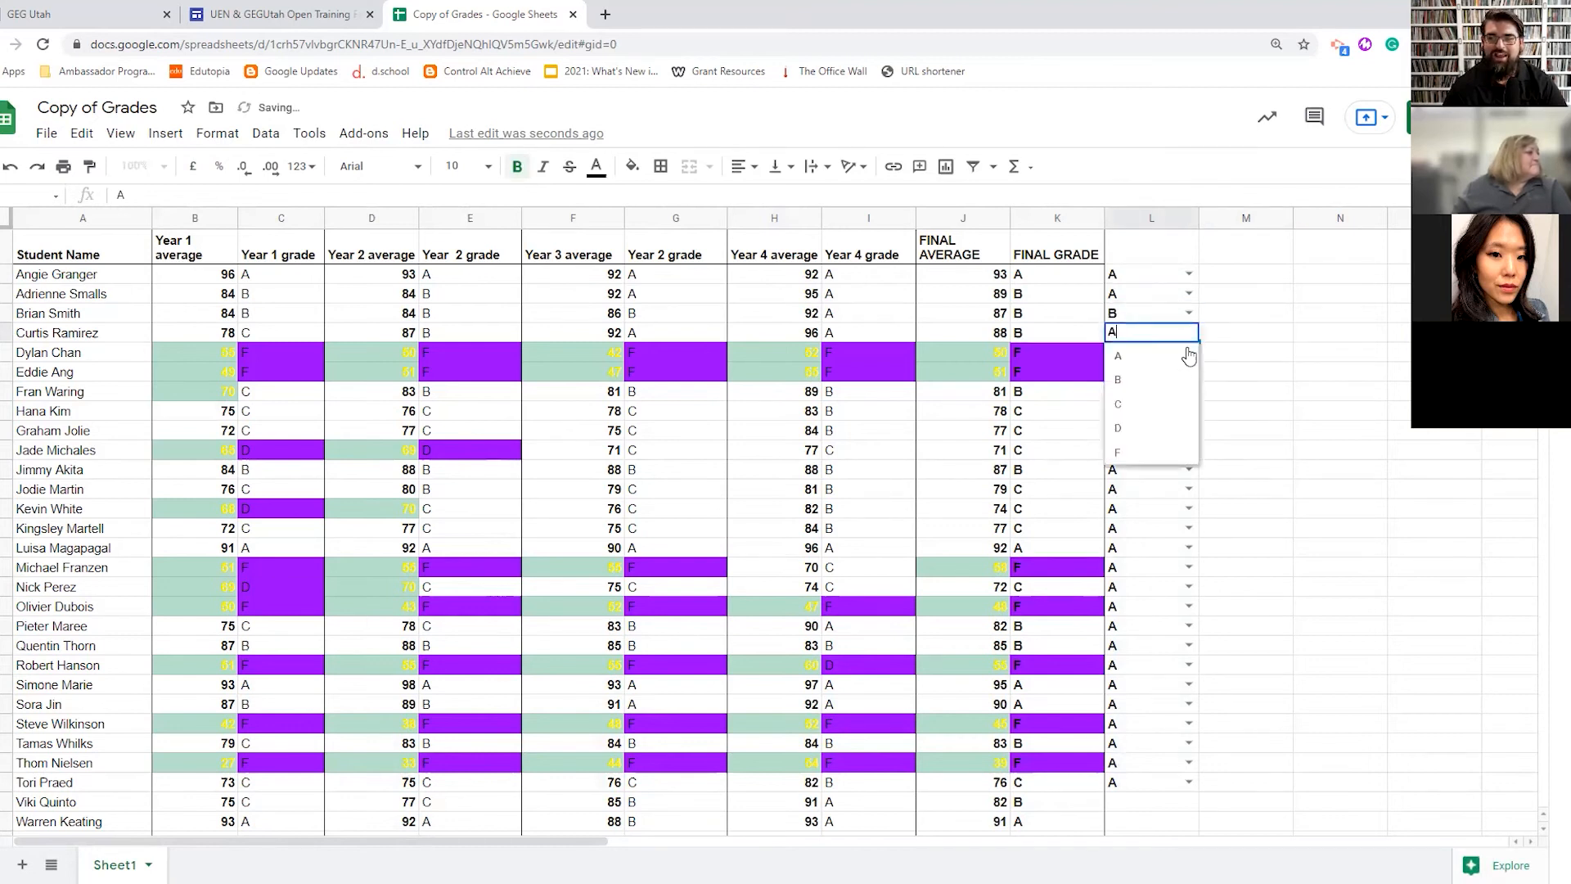
click(1151, 454)
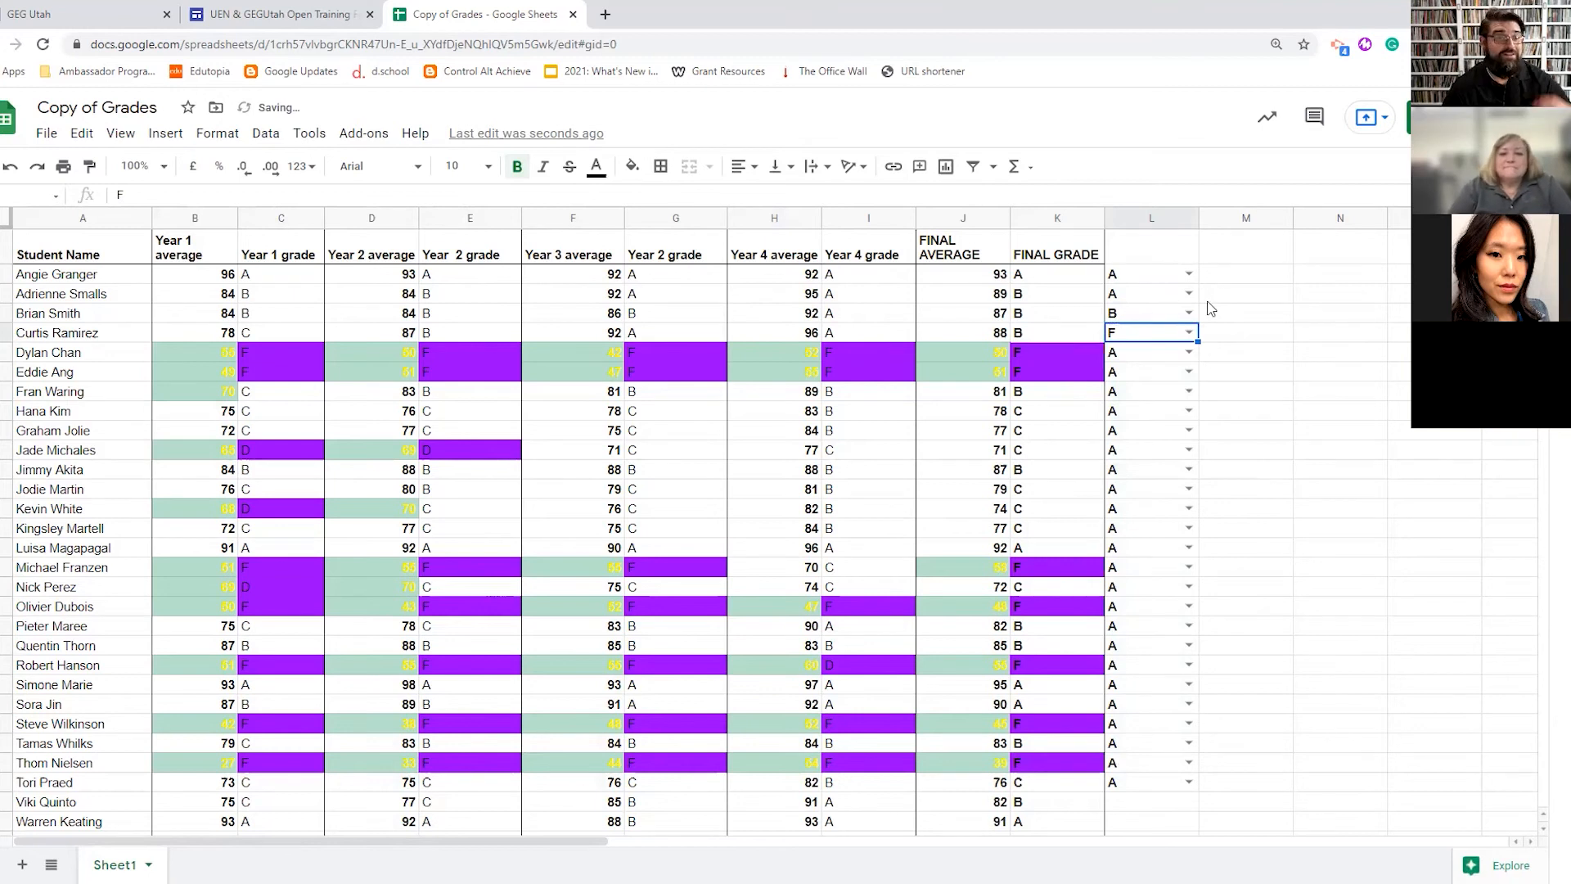
- Clear L2 and fill the empty dropdown down column L to row 28
click(1133, 275)
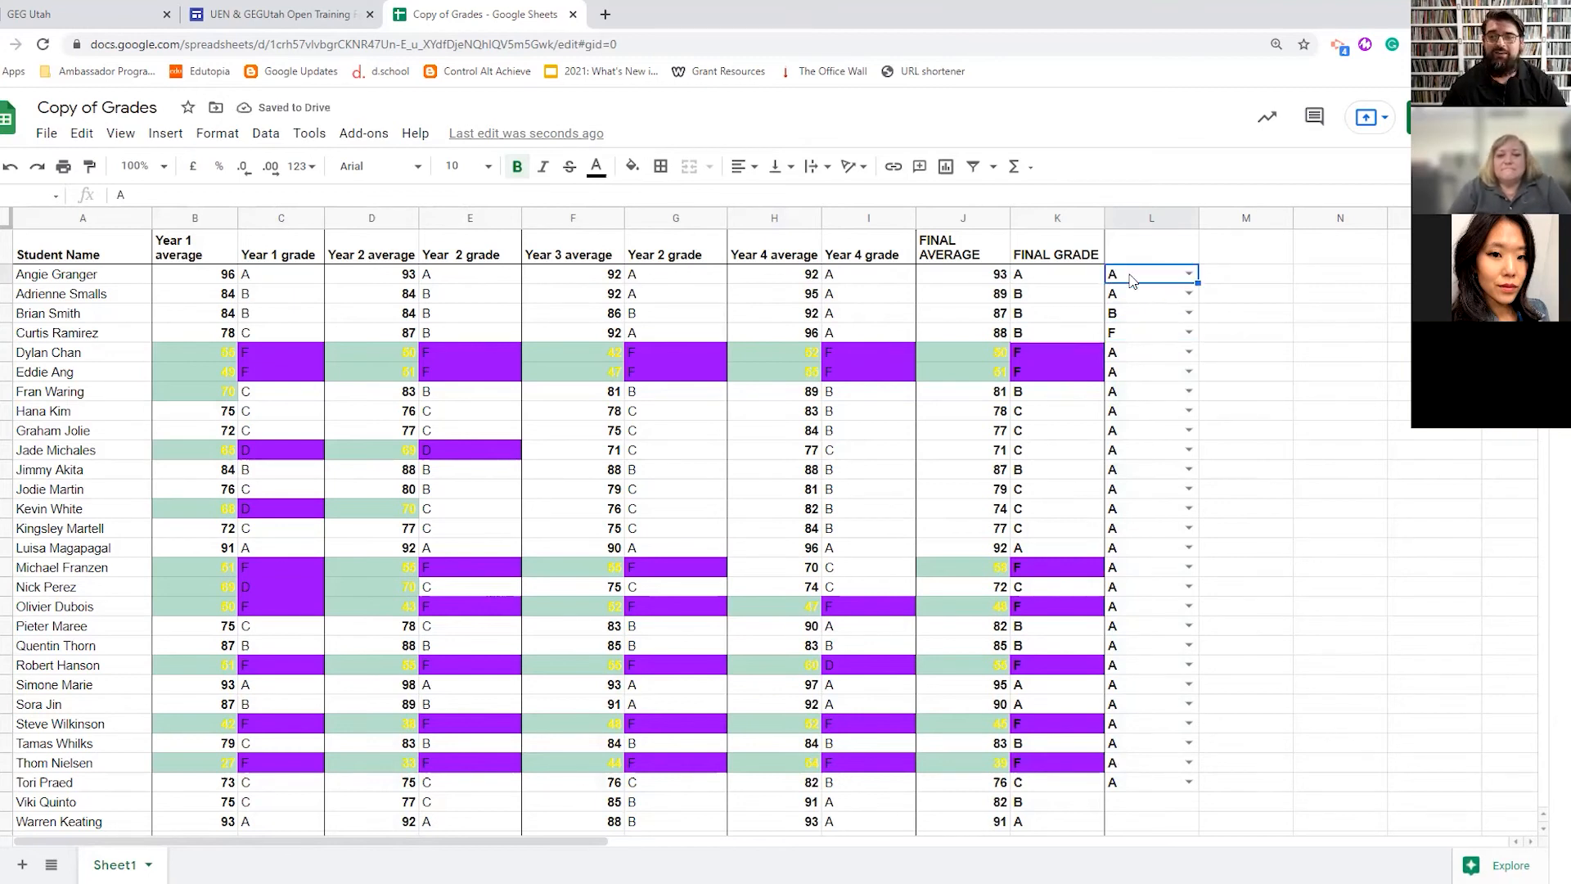
key(BackSpace)
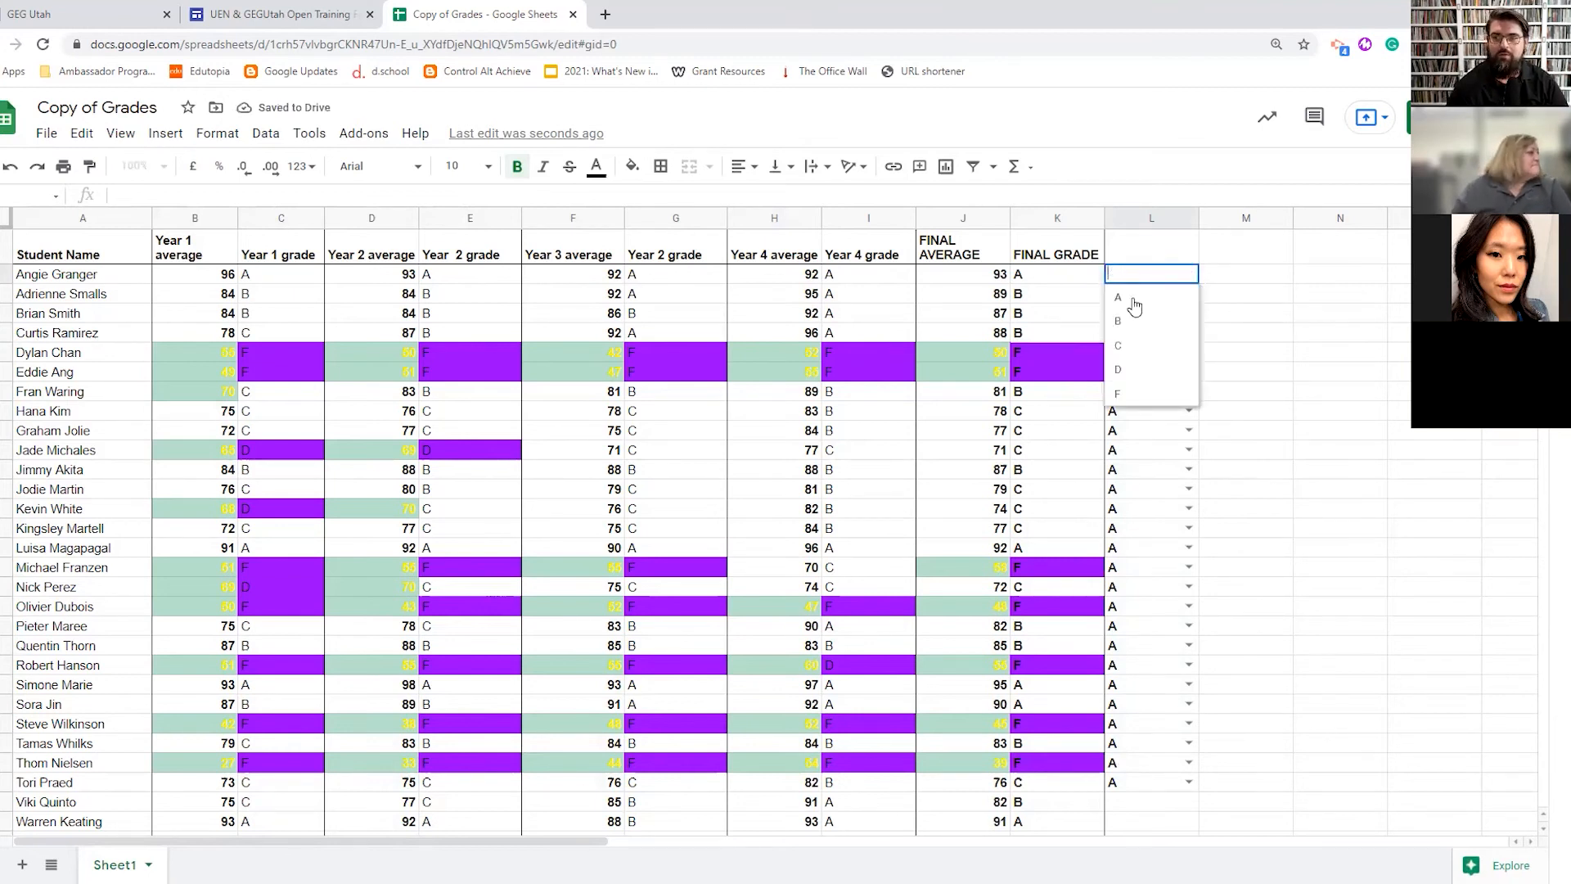
click(1295, 315)
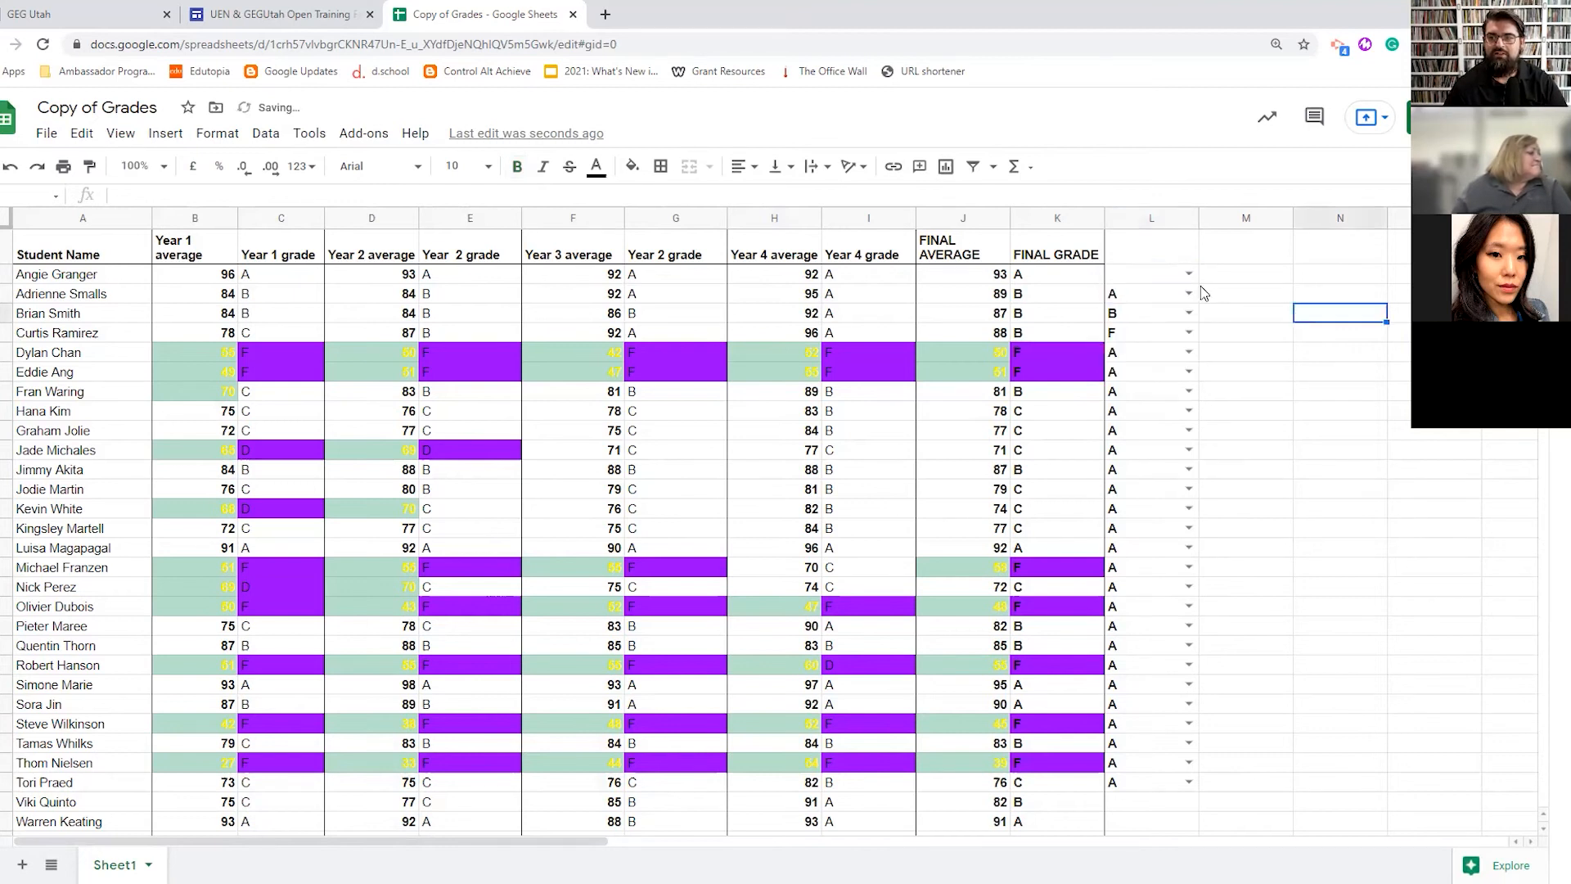
click(1187, 275)
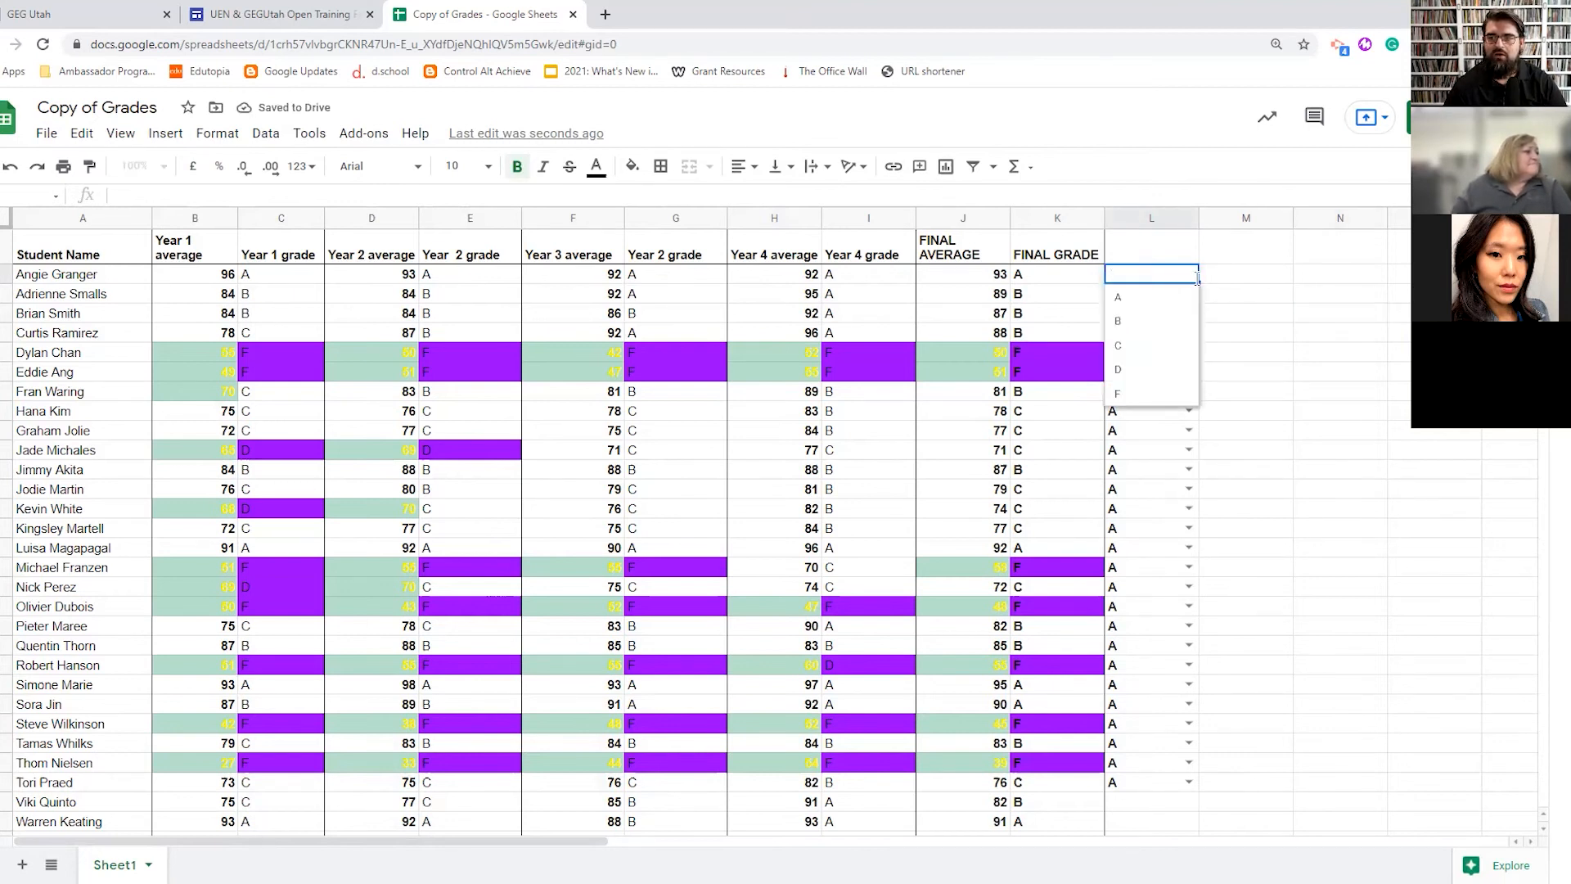
drag(1200, 280, 1209, 791)
click(1280, 590)
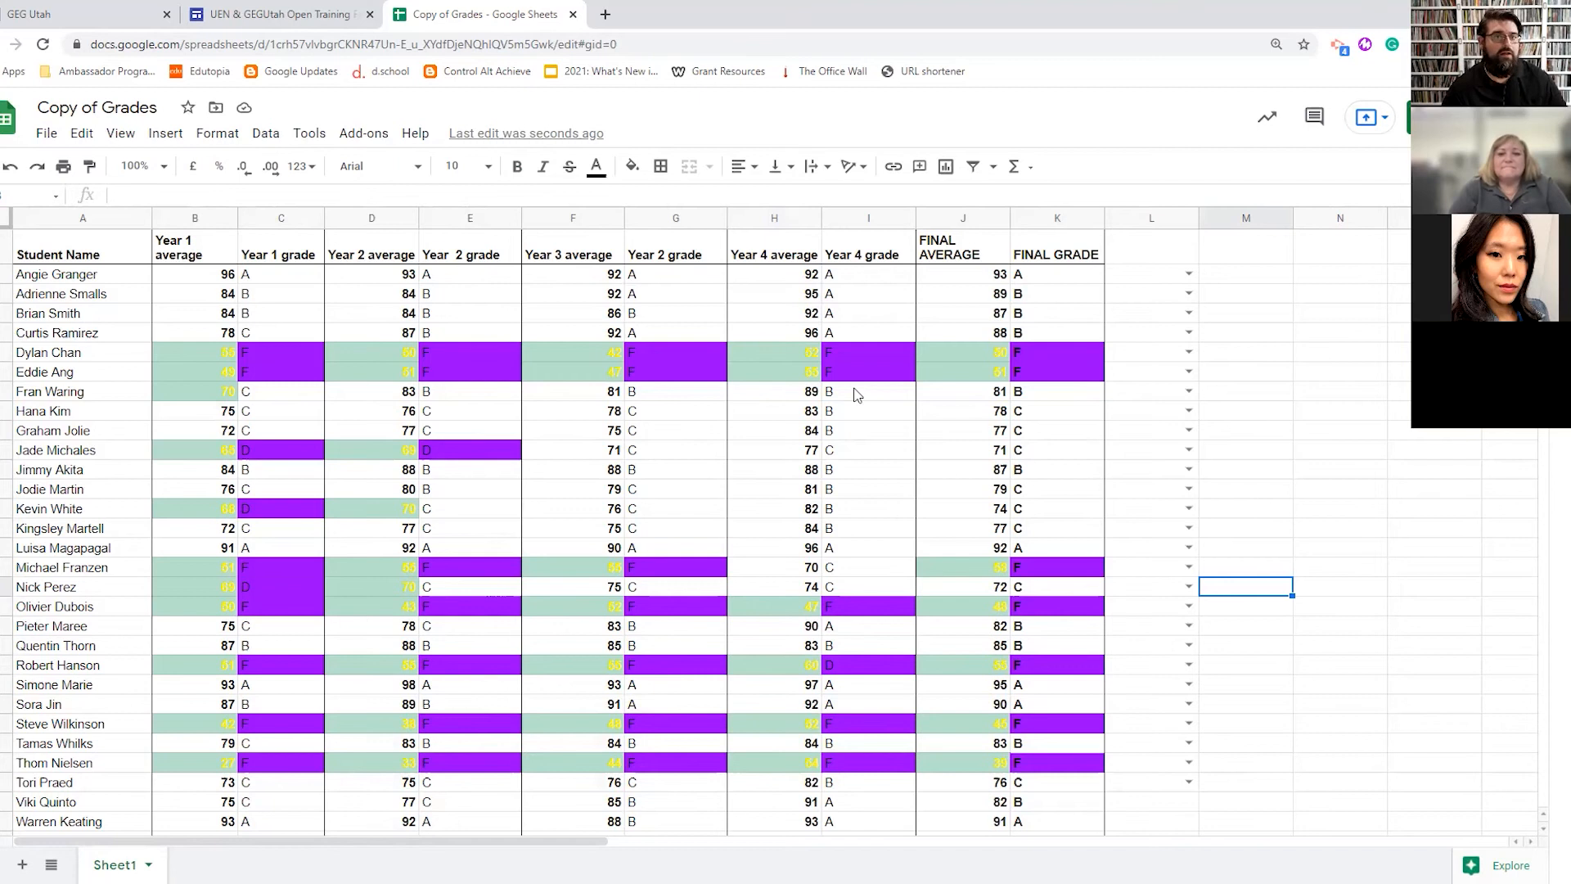
click(220, 133)
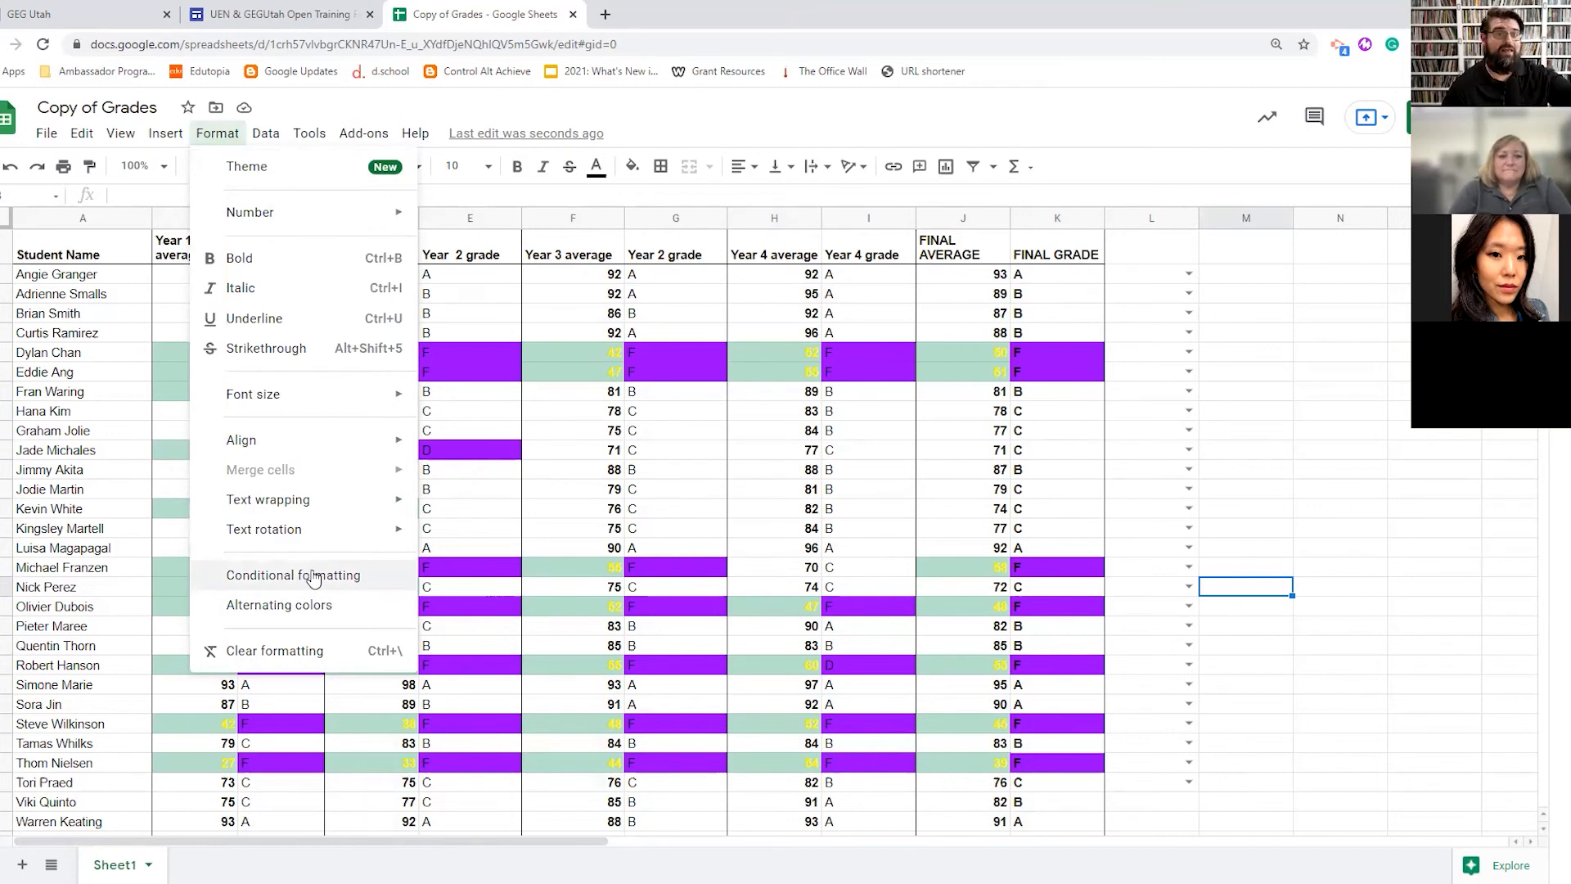
click(259, 140)
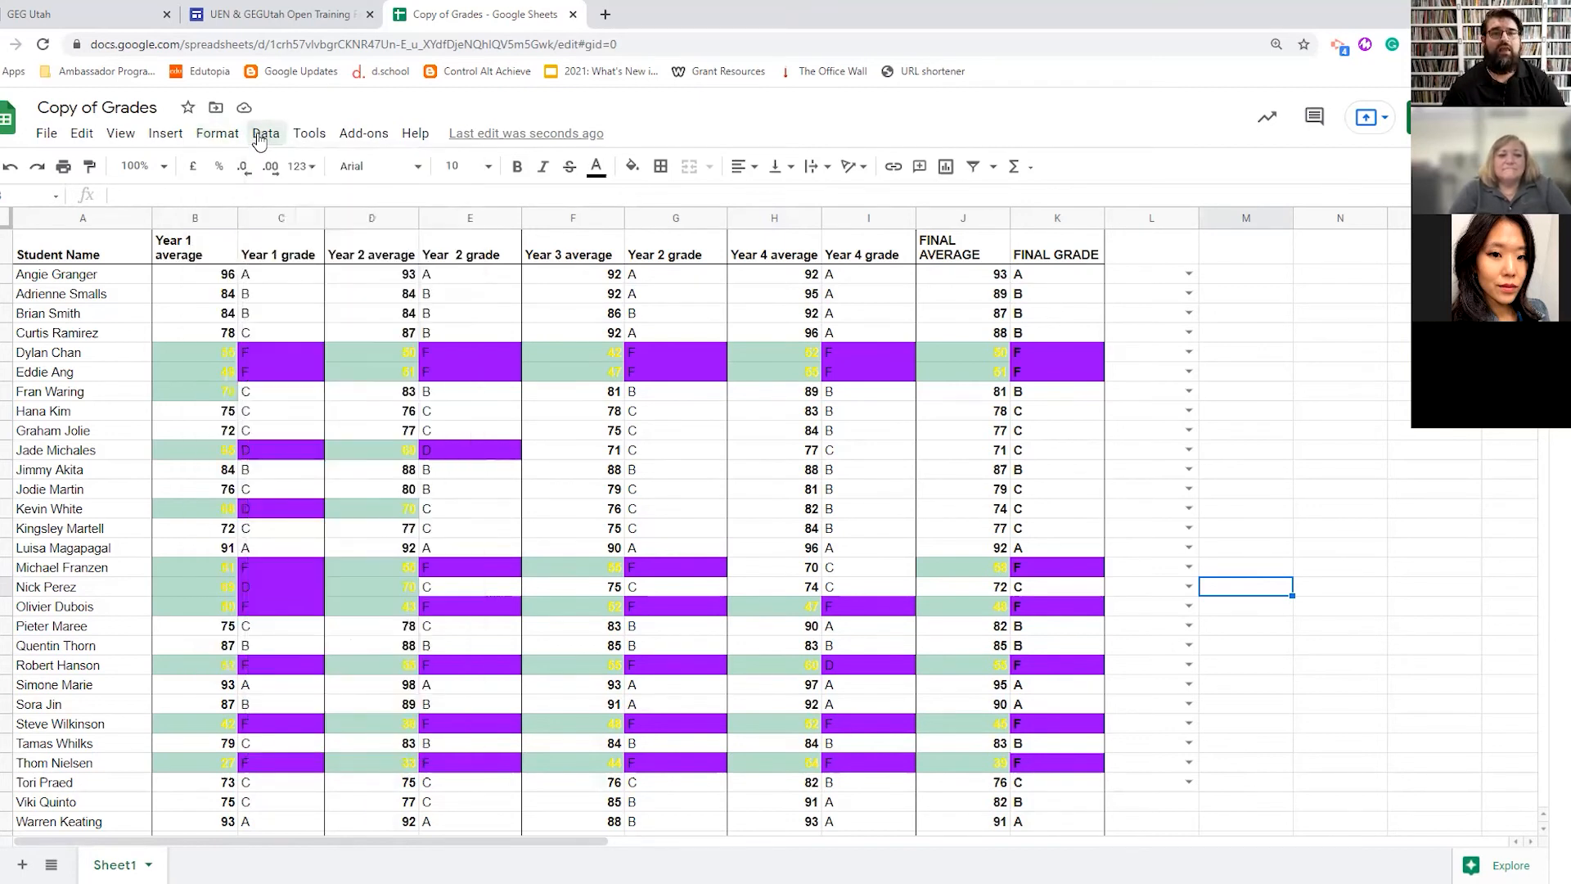
click(260, 140)
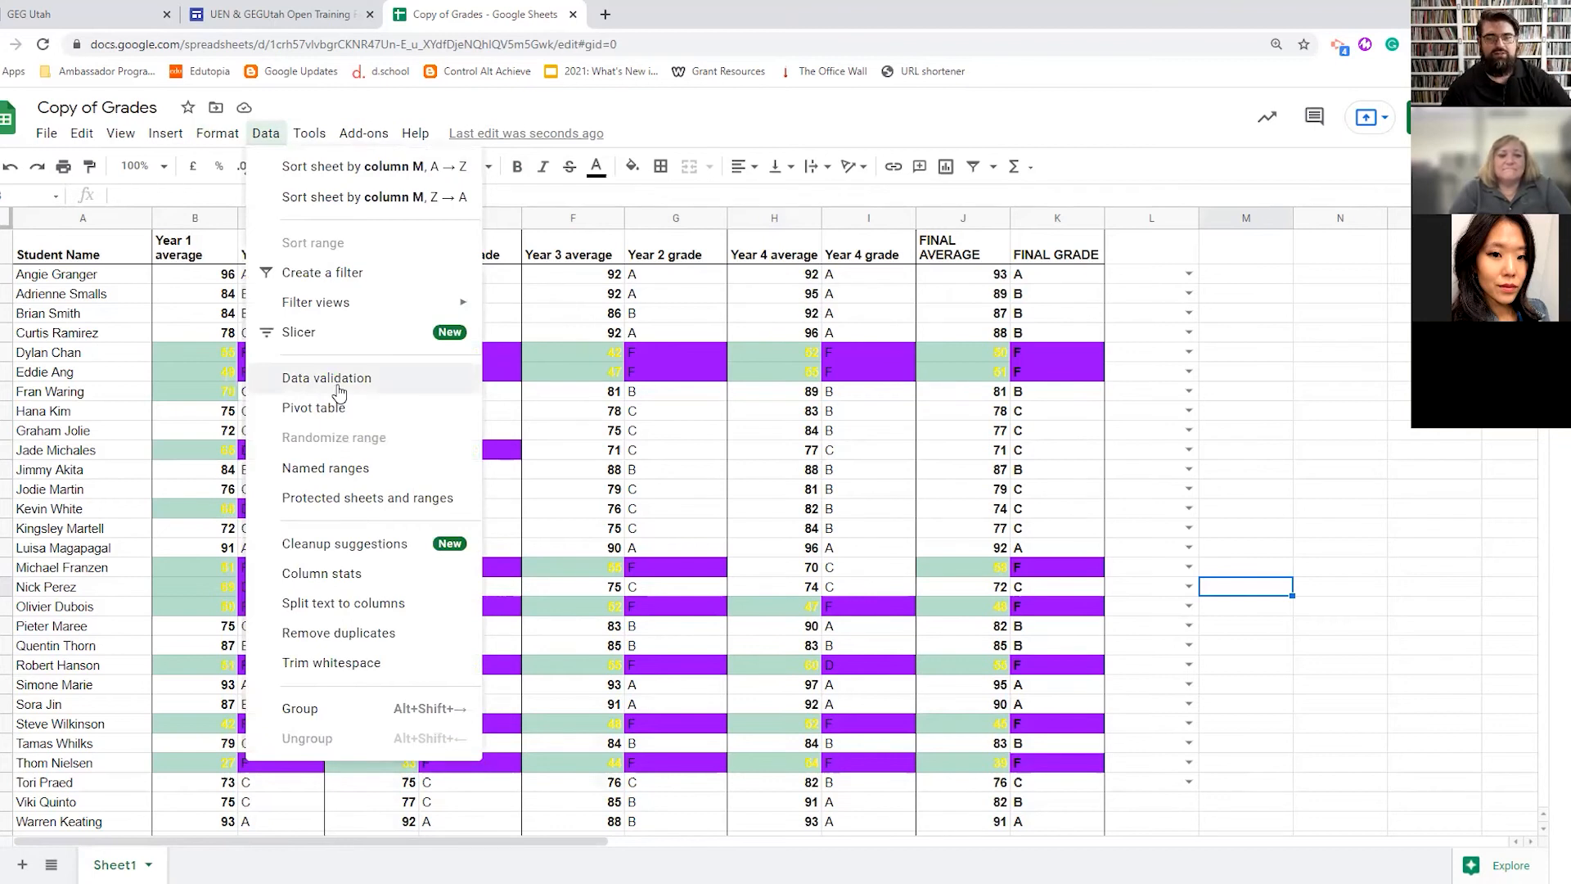
click(266, 133)
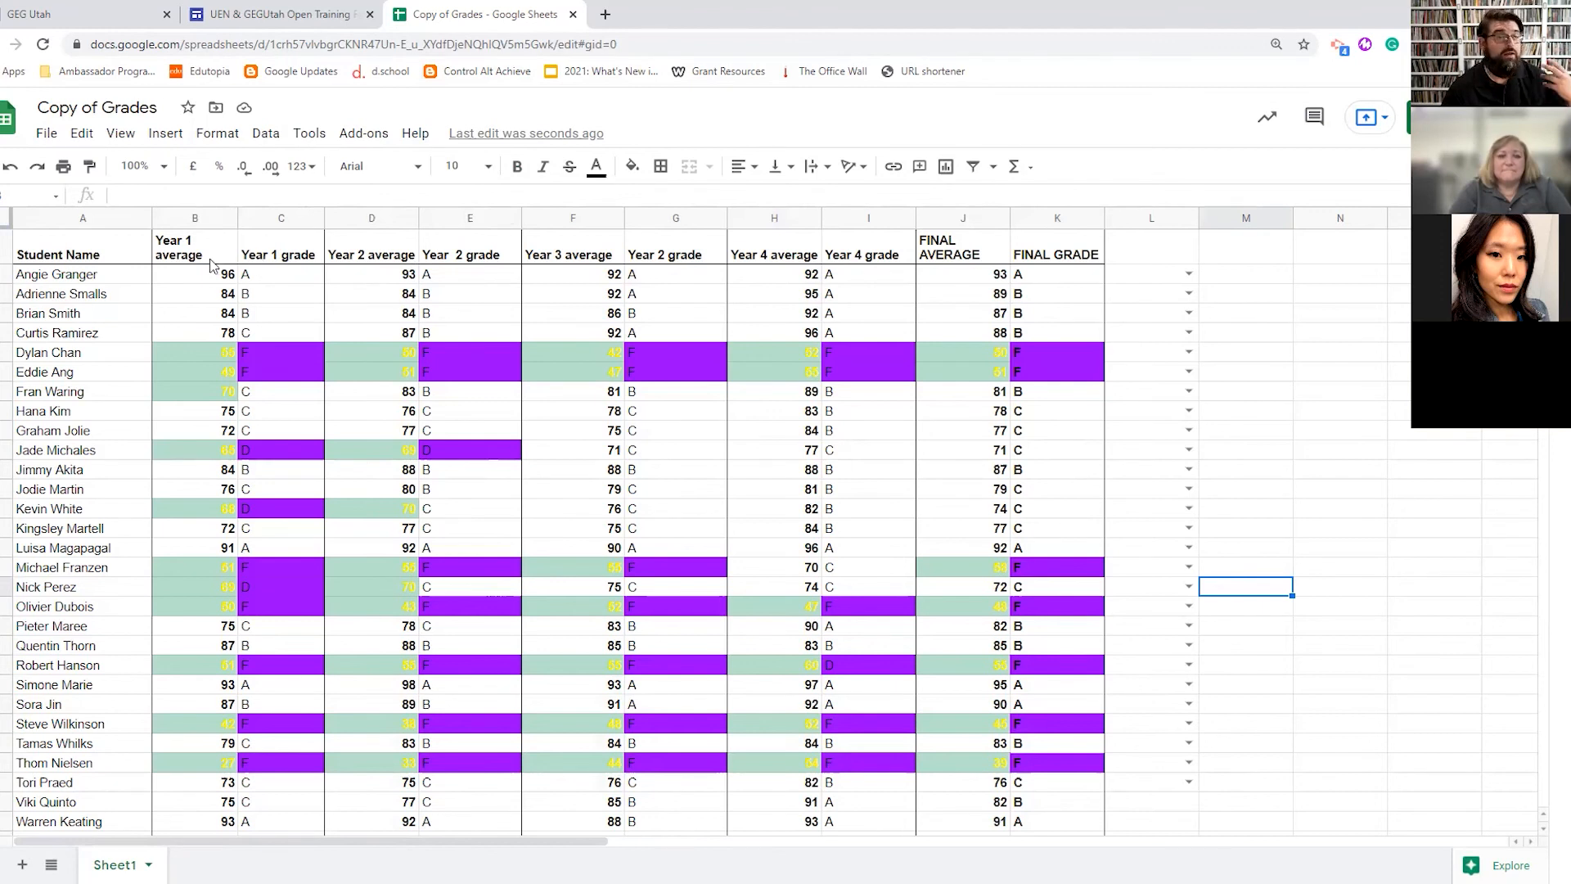
- Freeze the header row with View > Freeze > 1 row
click(48, 245)
drag(47, 244, 1069, 238)
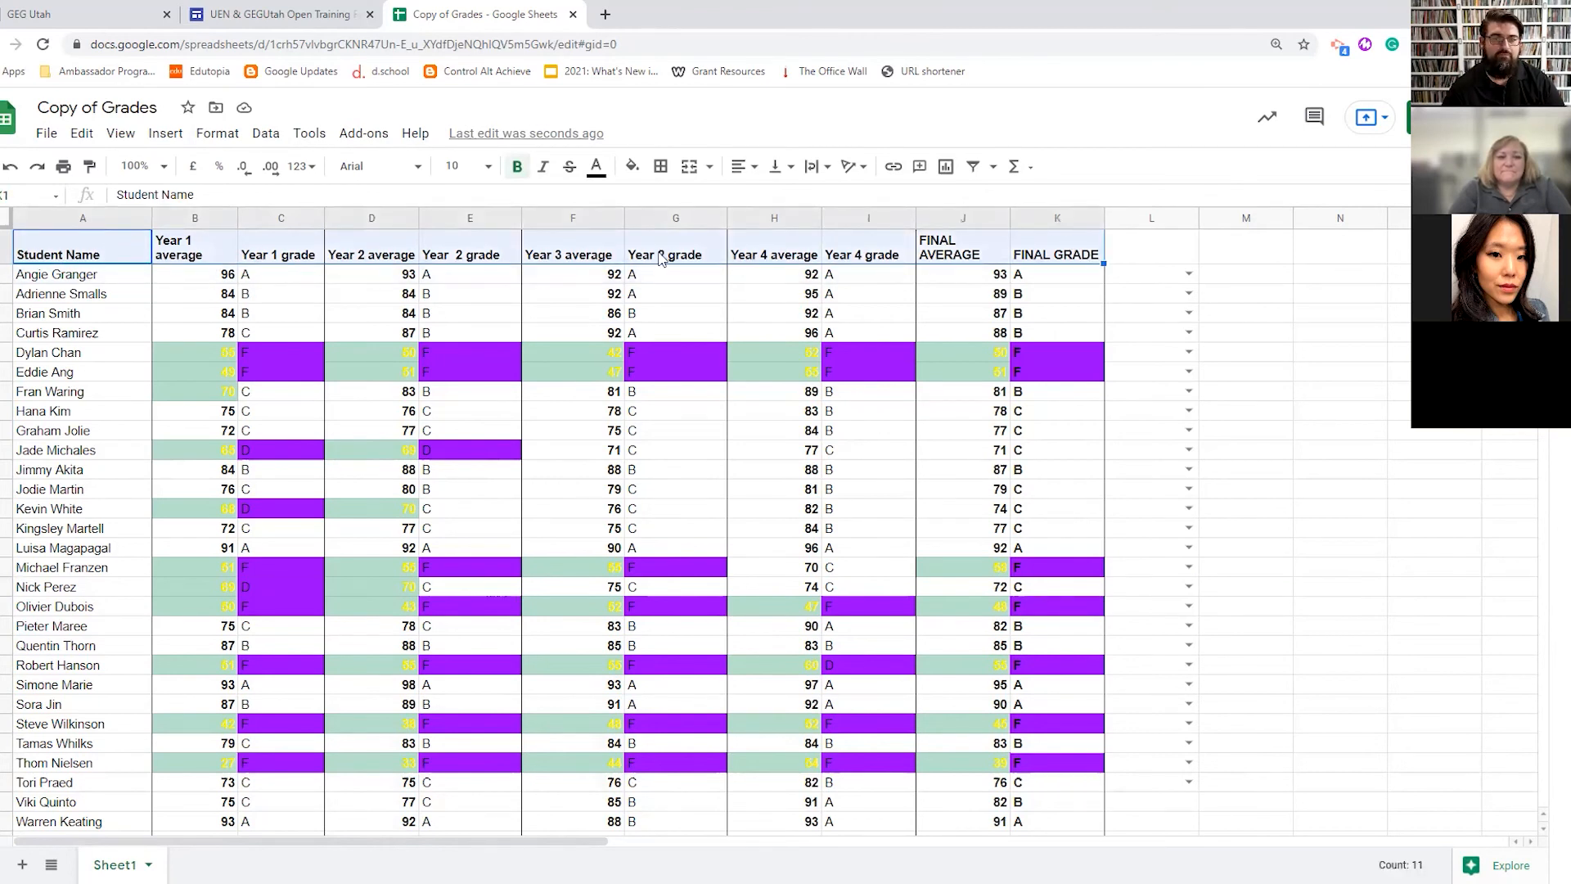
click(121, 134)
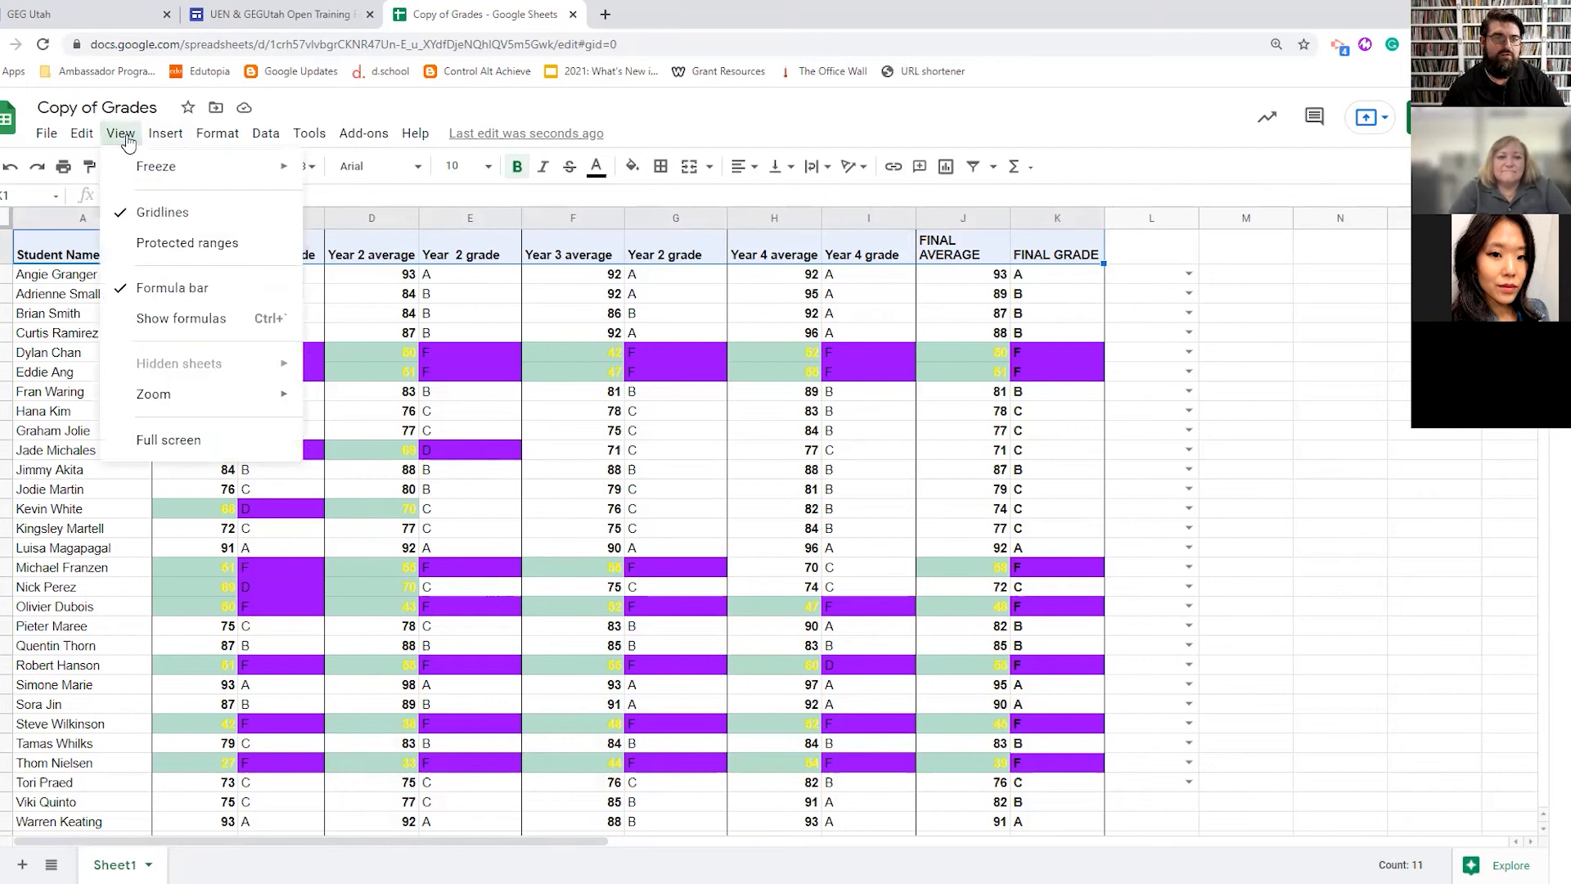
mouse_move(155, 166)
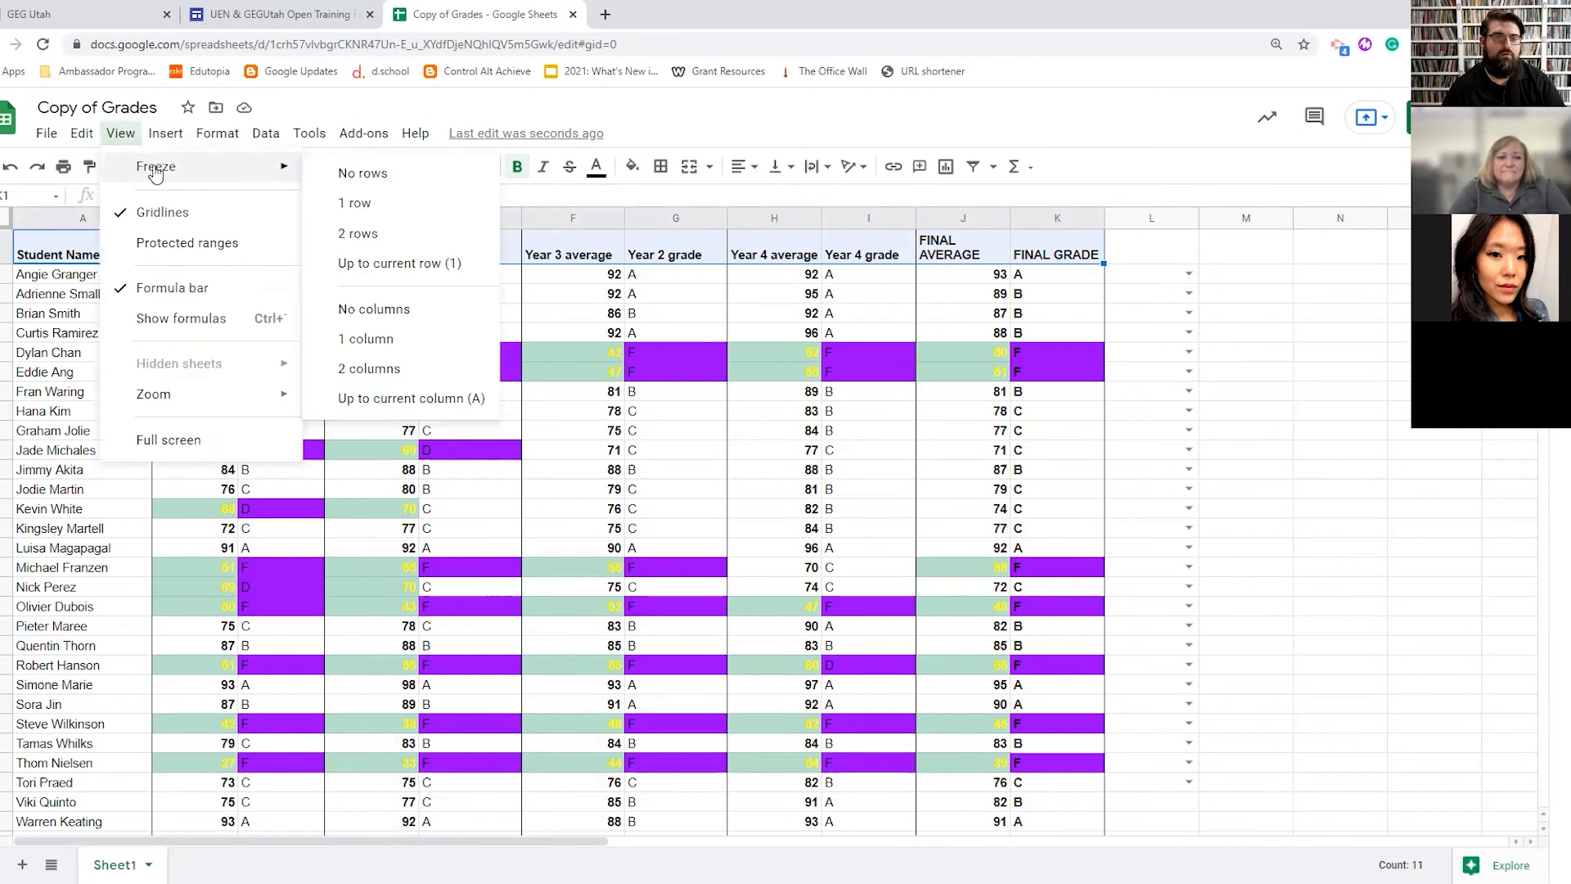
click(376, 205)
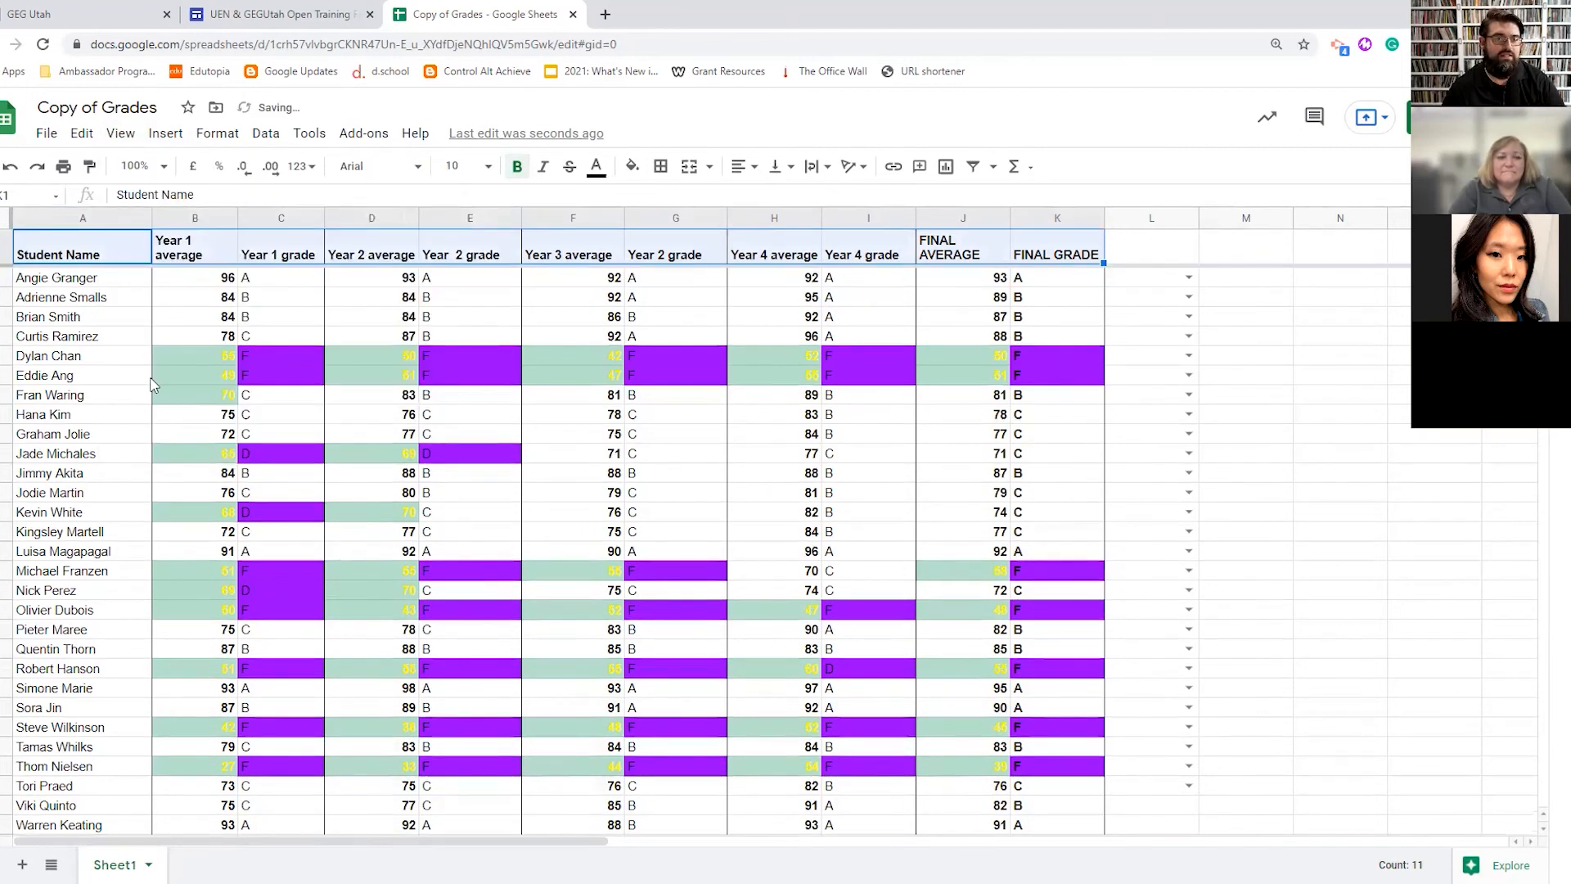
- Scroll through the student list to confirm the header row stays fixed
scroll(153, 385, down, 6)
click(150, 524)
scroll(98, 481, up, 5)
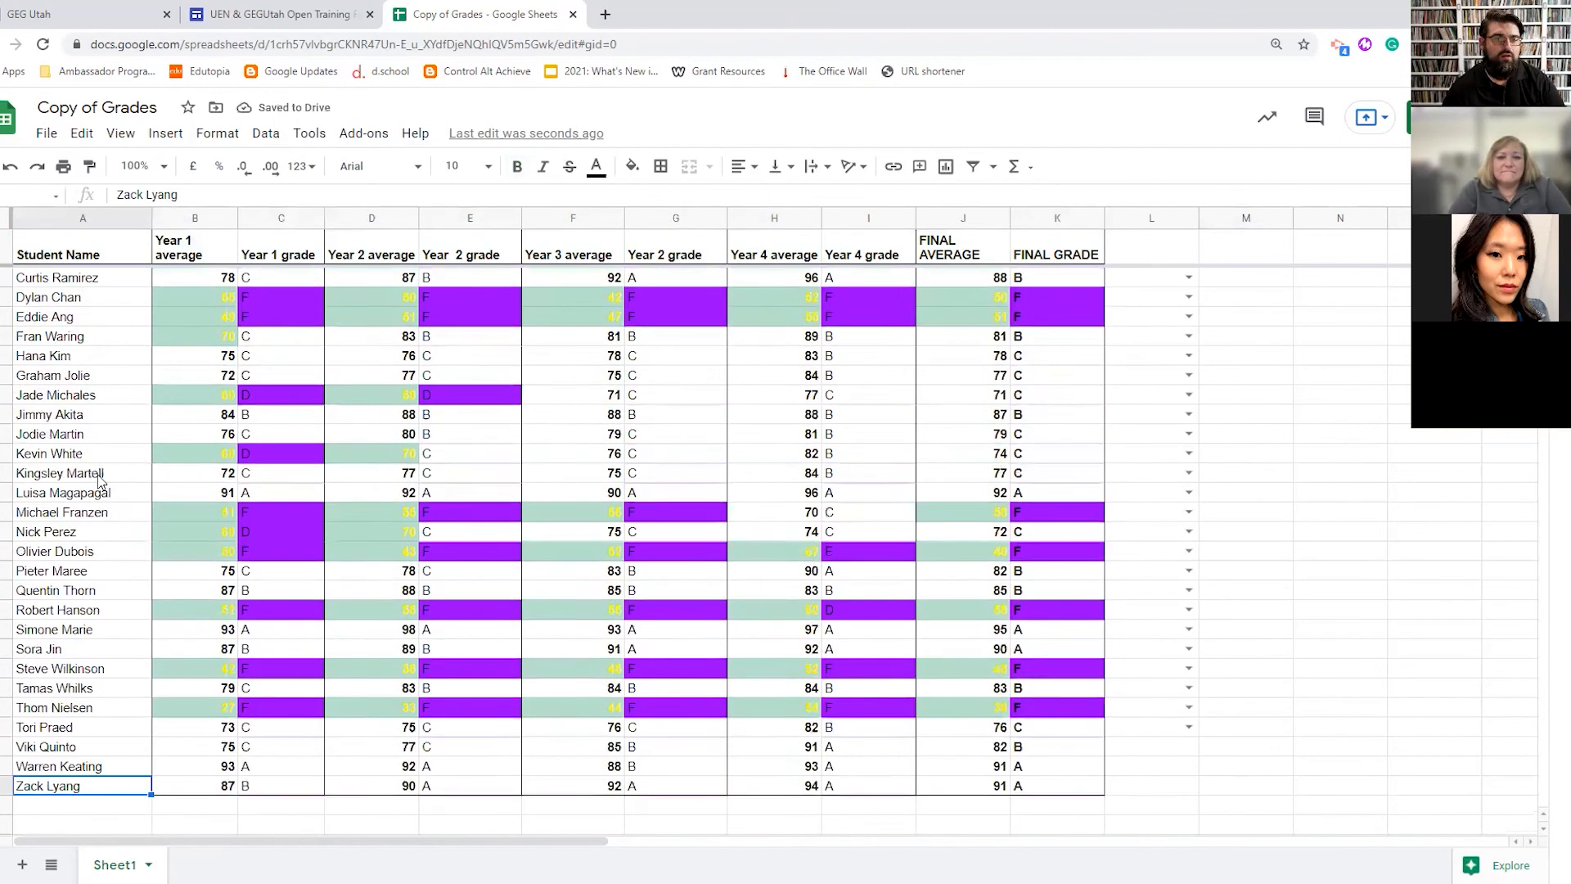
scroll(98, 481, down, 8)
scroll(99, 481, up, 9)
scroll(98, 481, down, 9)
scroll(100, 481, up, 9)
click(73, 282)
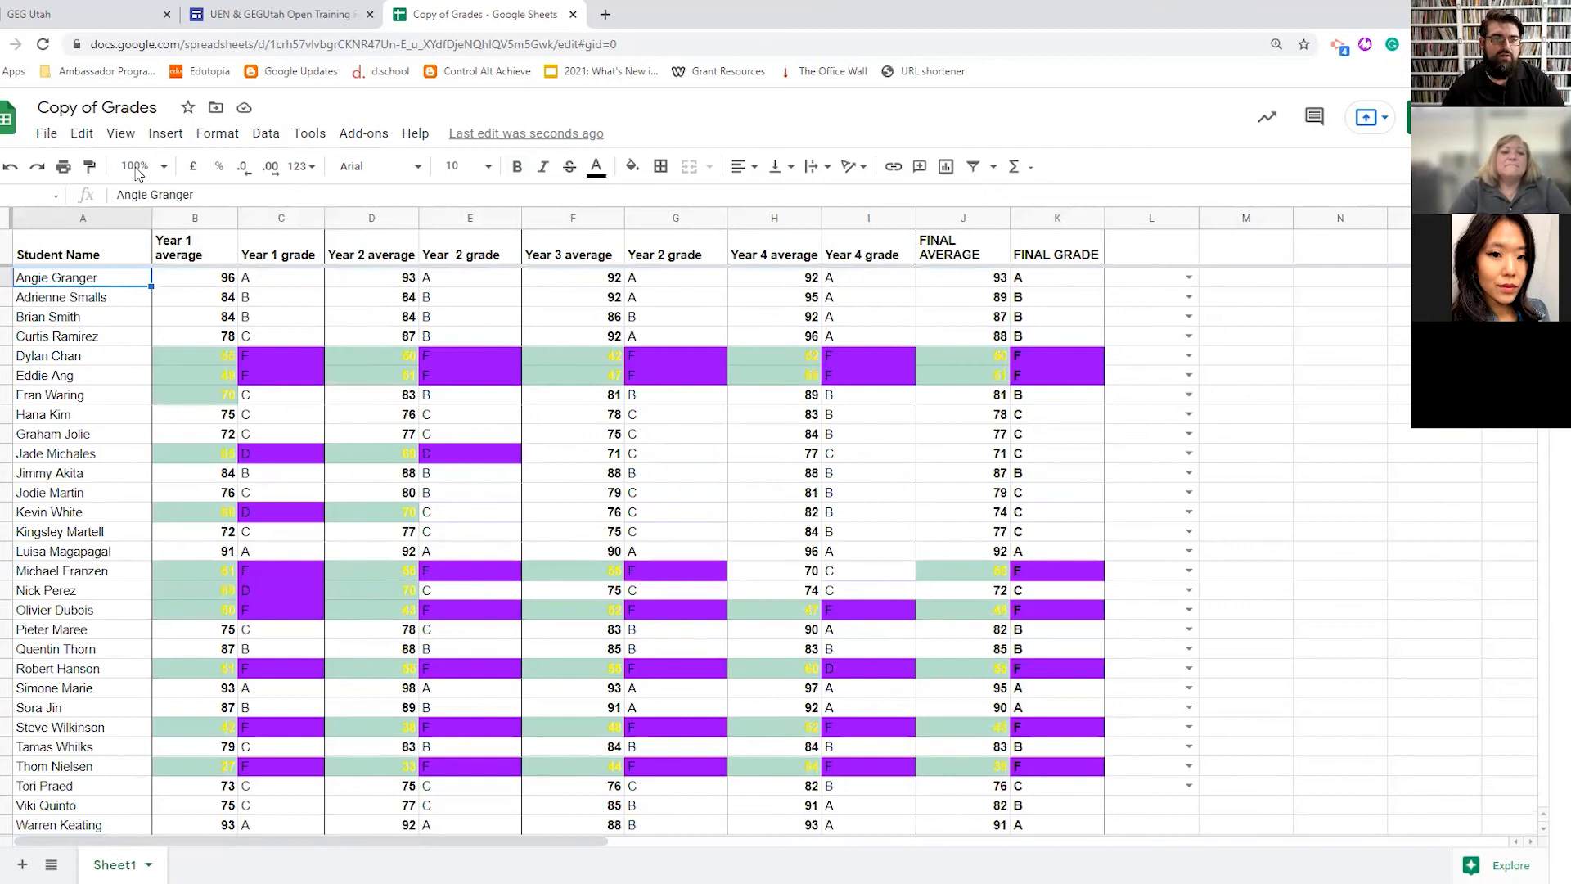
- Sort the sheet by column A from Z to A
click(310, 133)
mouse_move(237, 139)
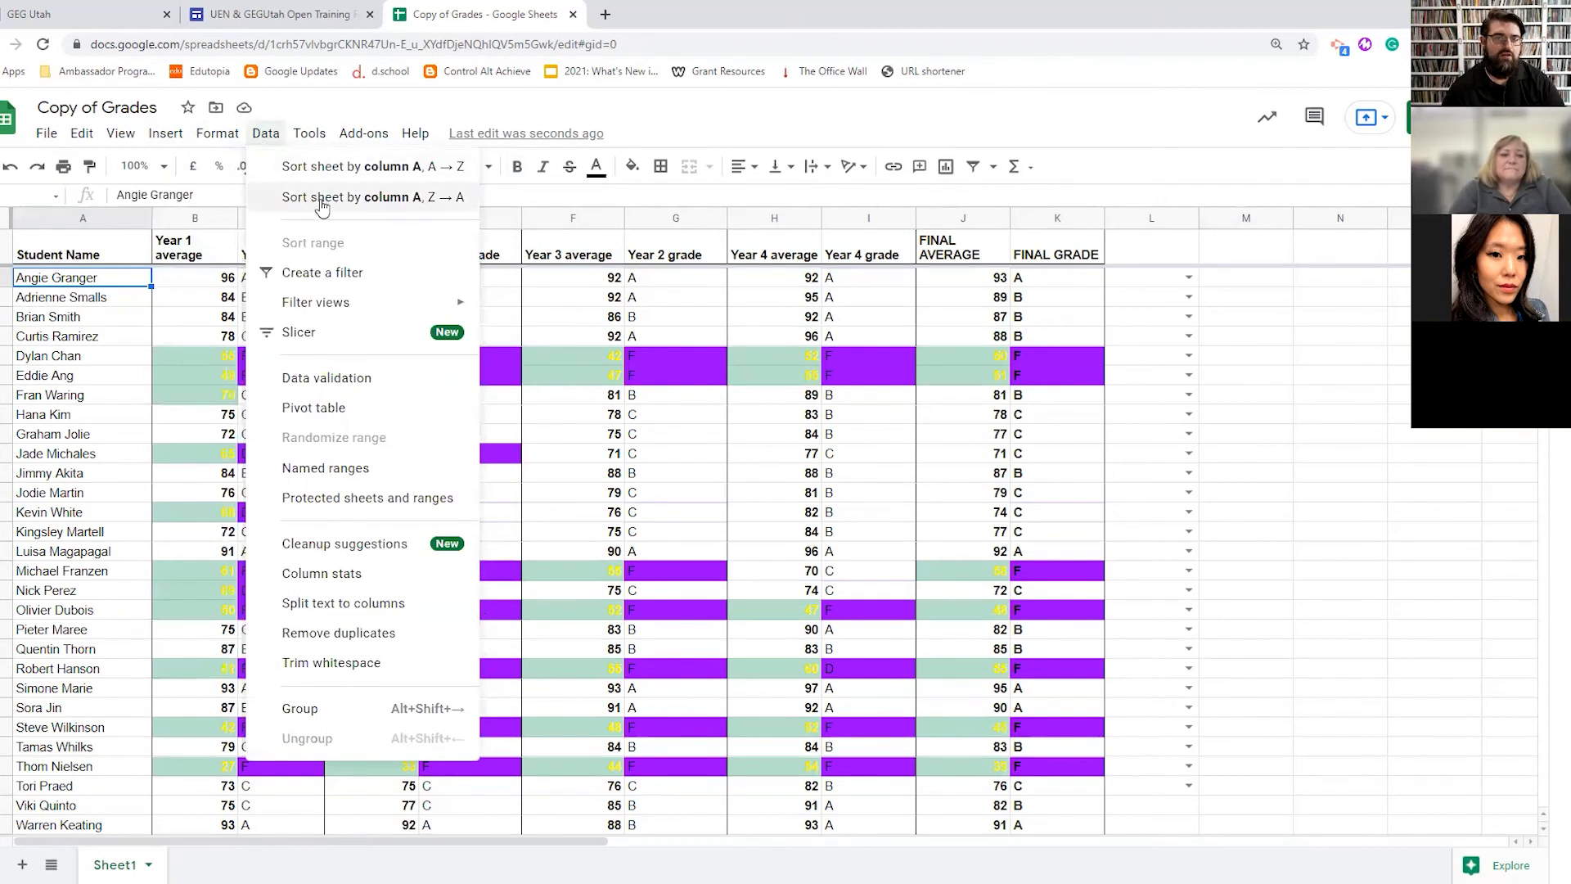
click(330, 198)
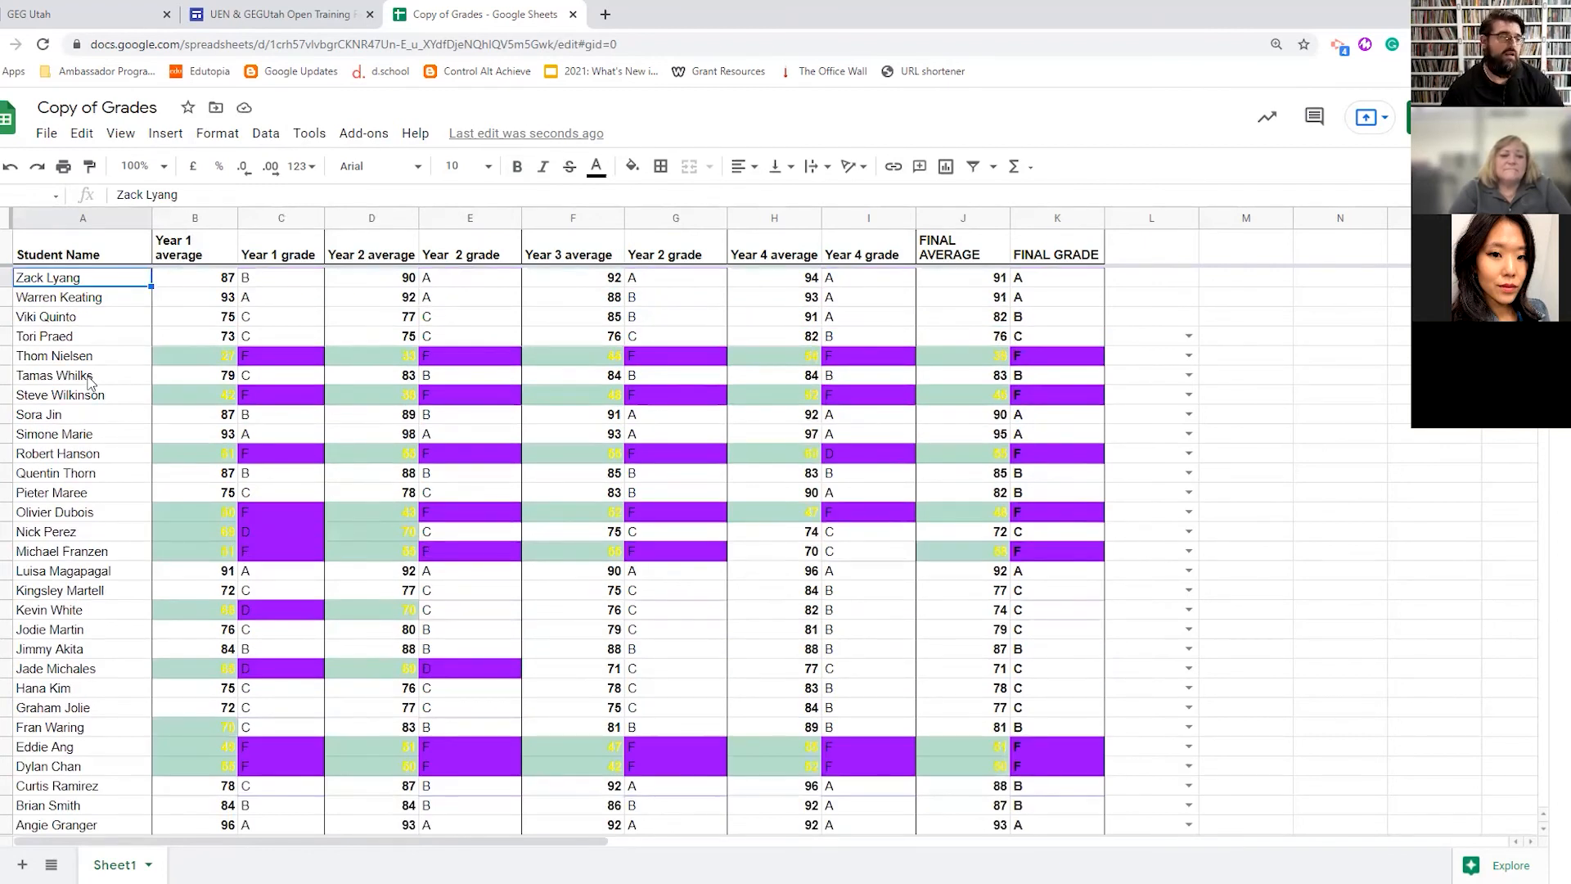
- Select cells L5:L6 and open the Insert menu
click(1157, 334)
mouse_move(1198, 345)
mouse_down()
mouse_move(1196, 375)
mouse_move(1204, 352)
mouse_up()
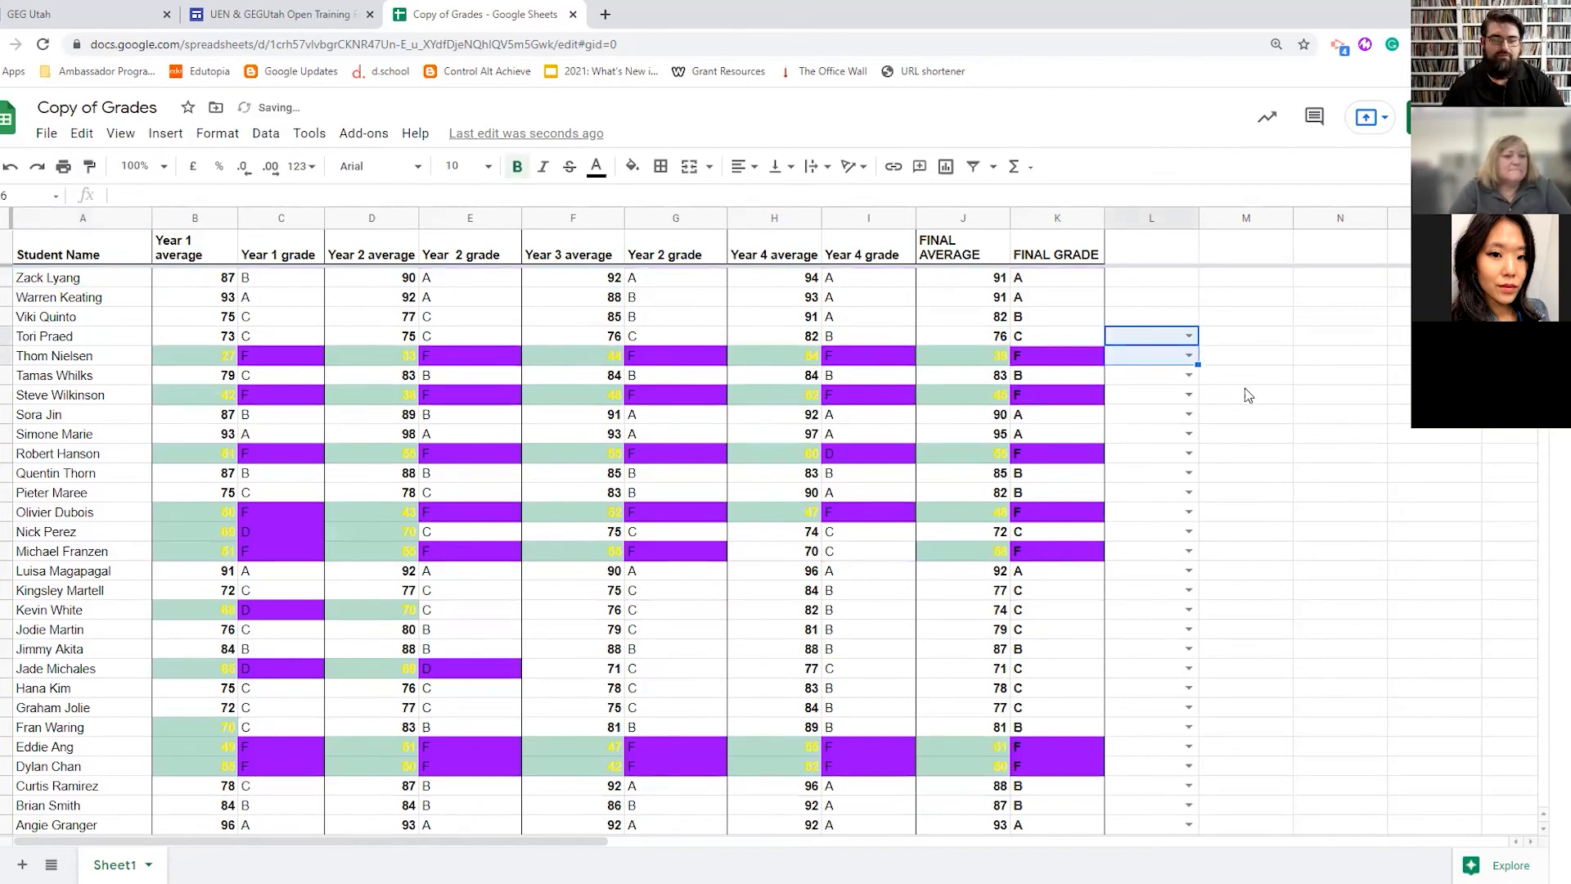
click(166, 133)
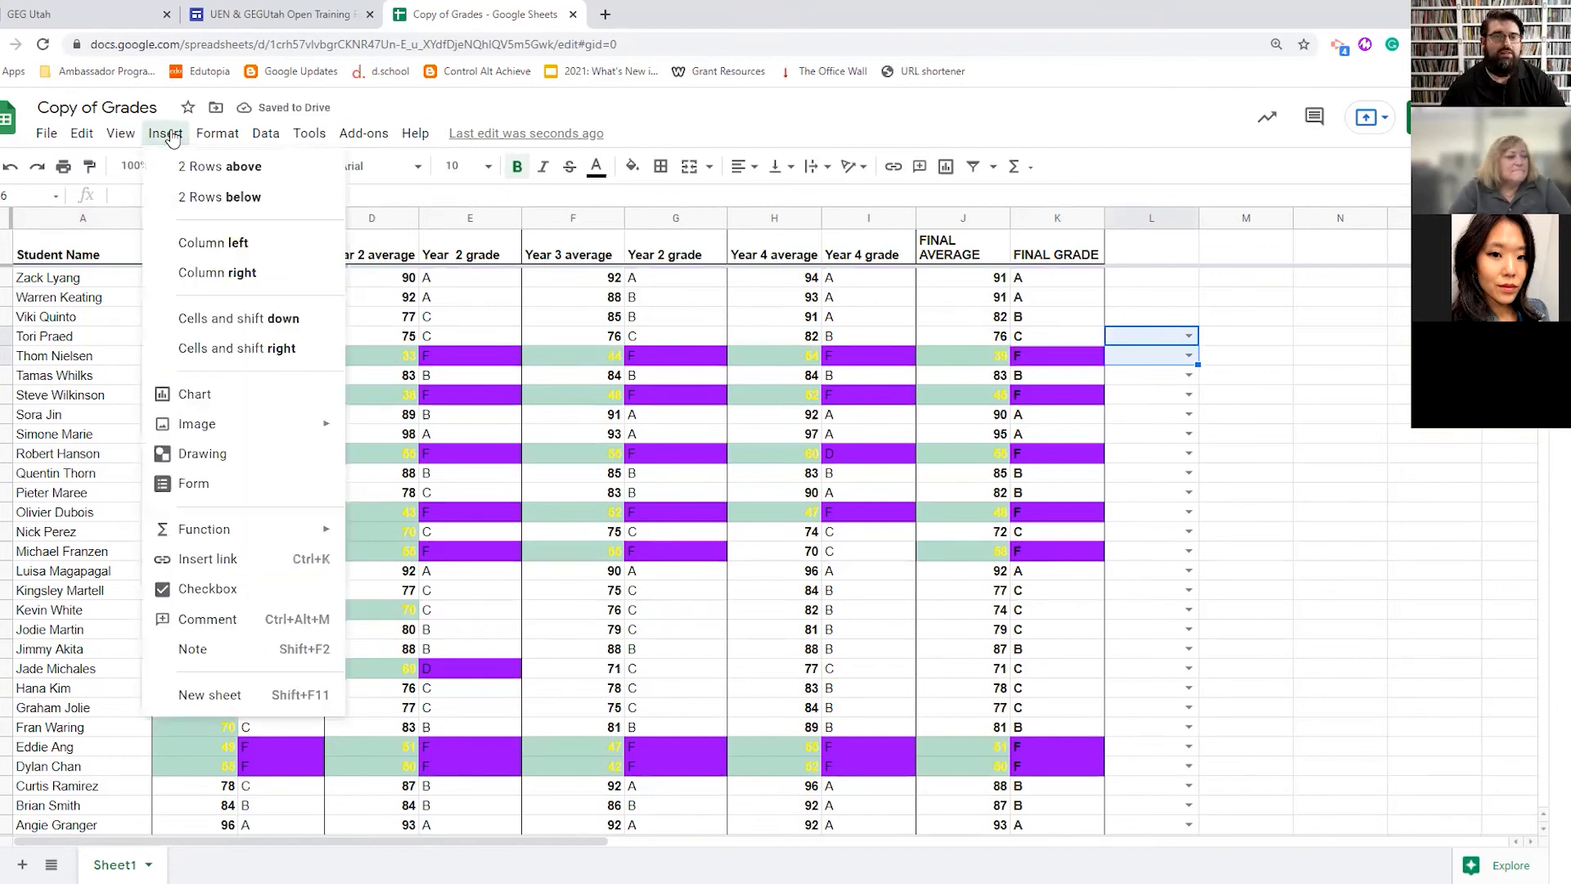
click(234, 457)
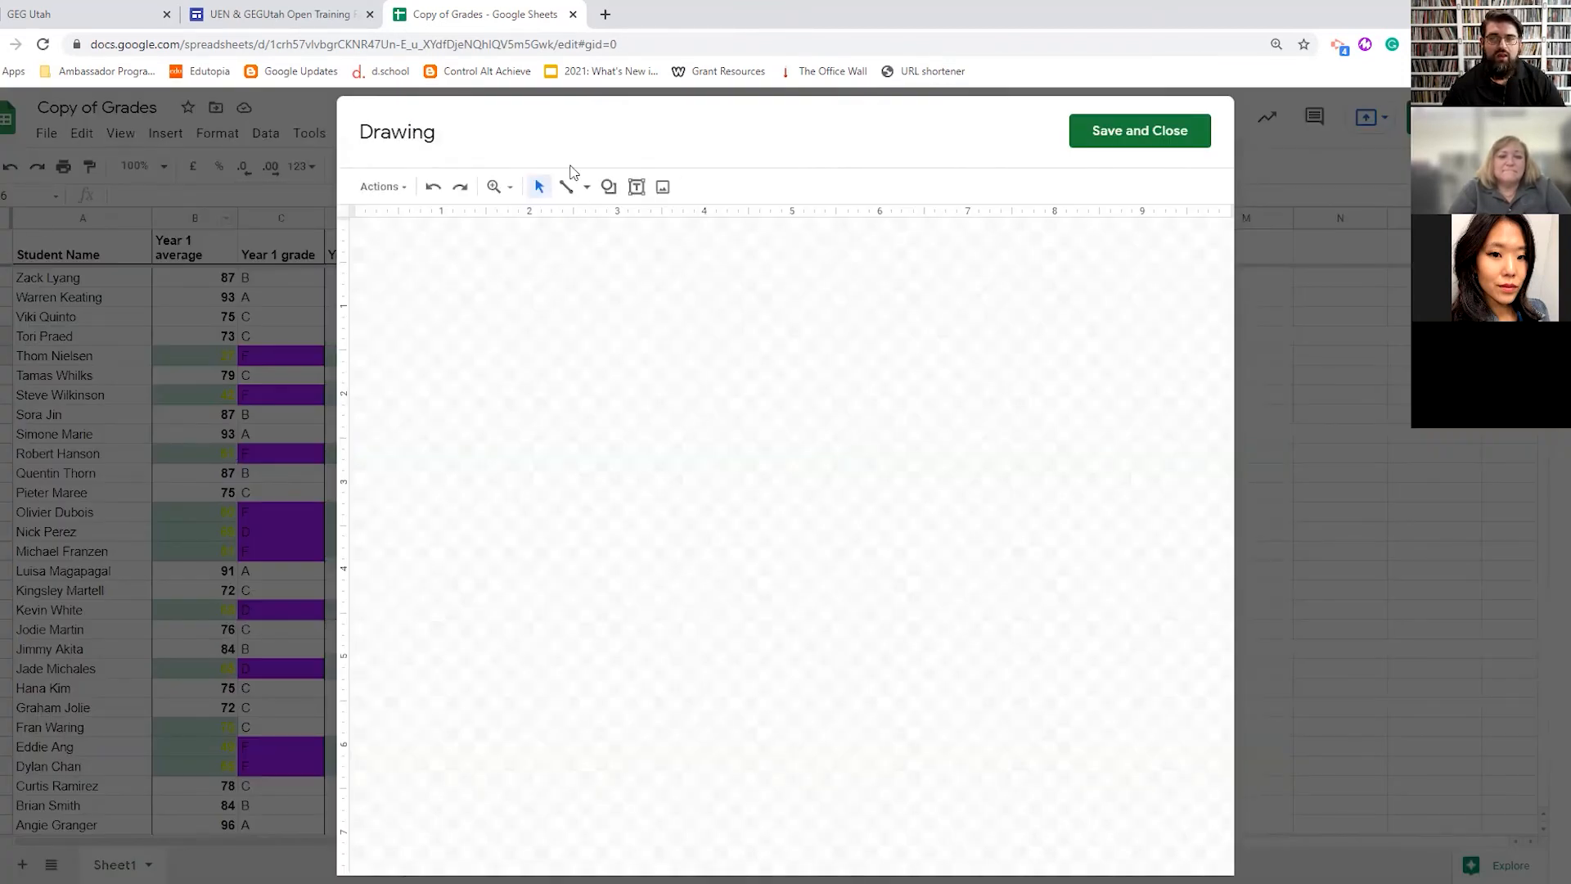
click(586, 186)
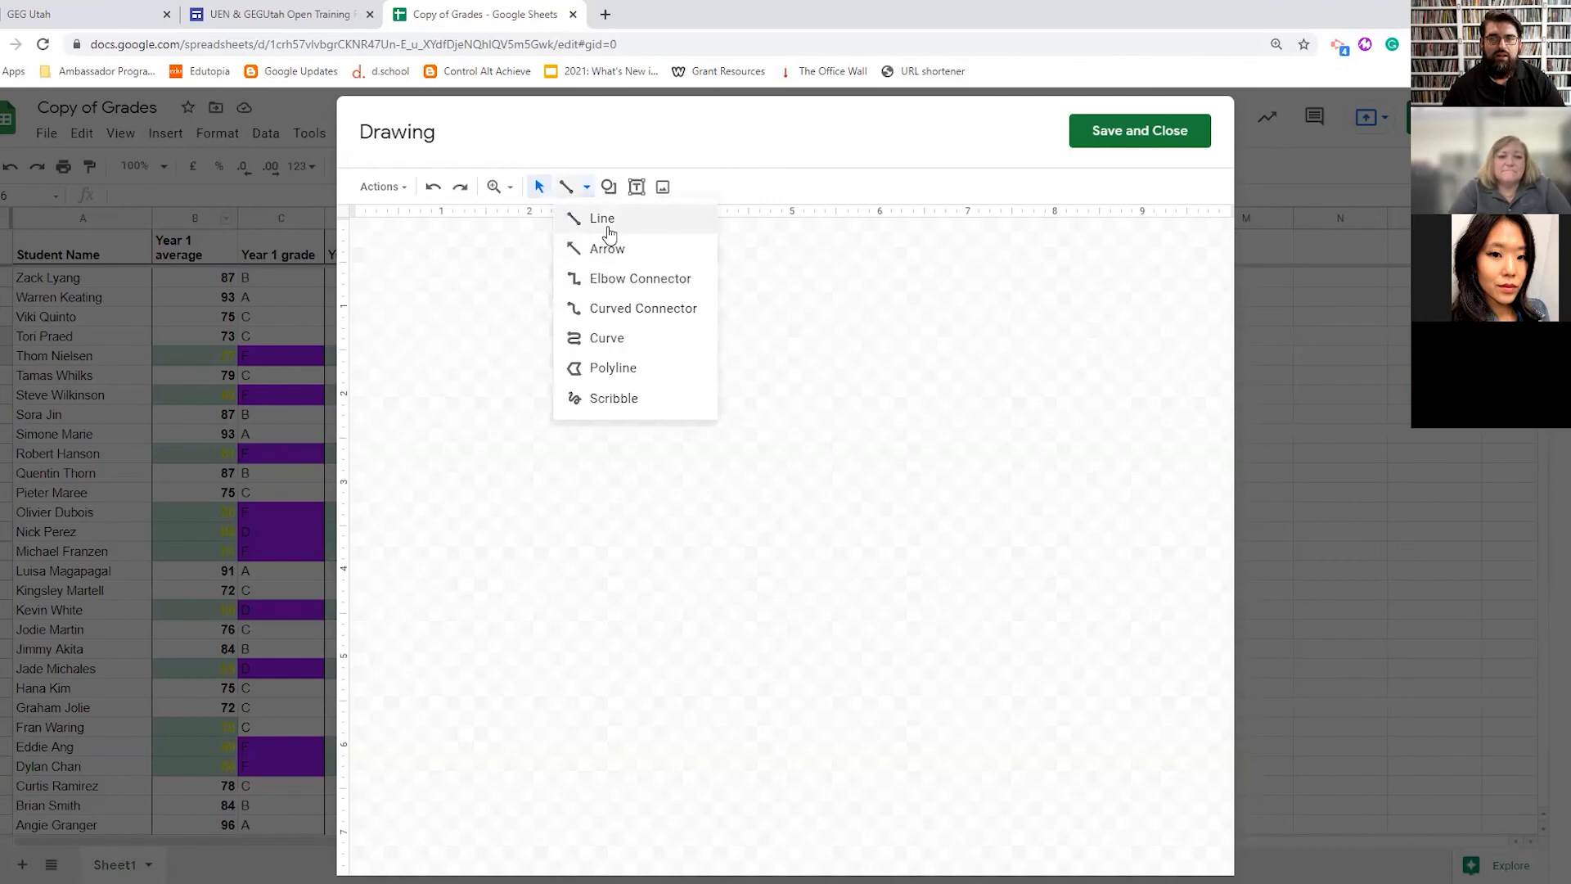
click(606, 399)
drag(464, 515, 513, 313)
mouse_move(633, 273)
mouse_down()
mouse_move(936, 474)
mouse_move(733, 428)
mouse_move(827, 519)
mouse_up()
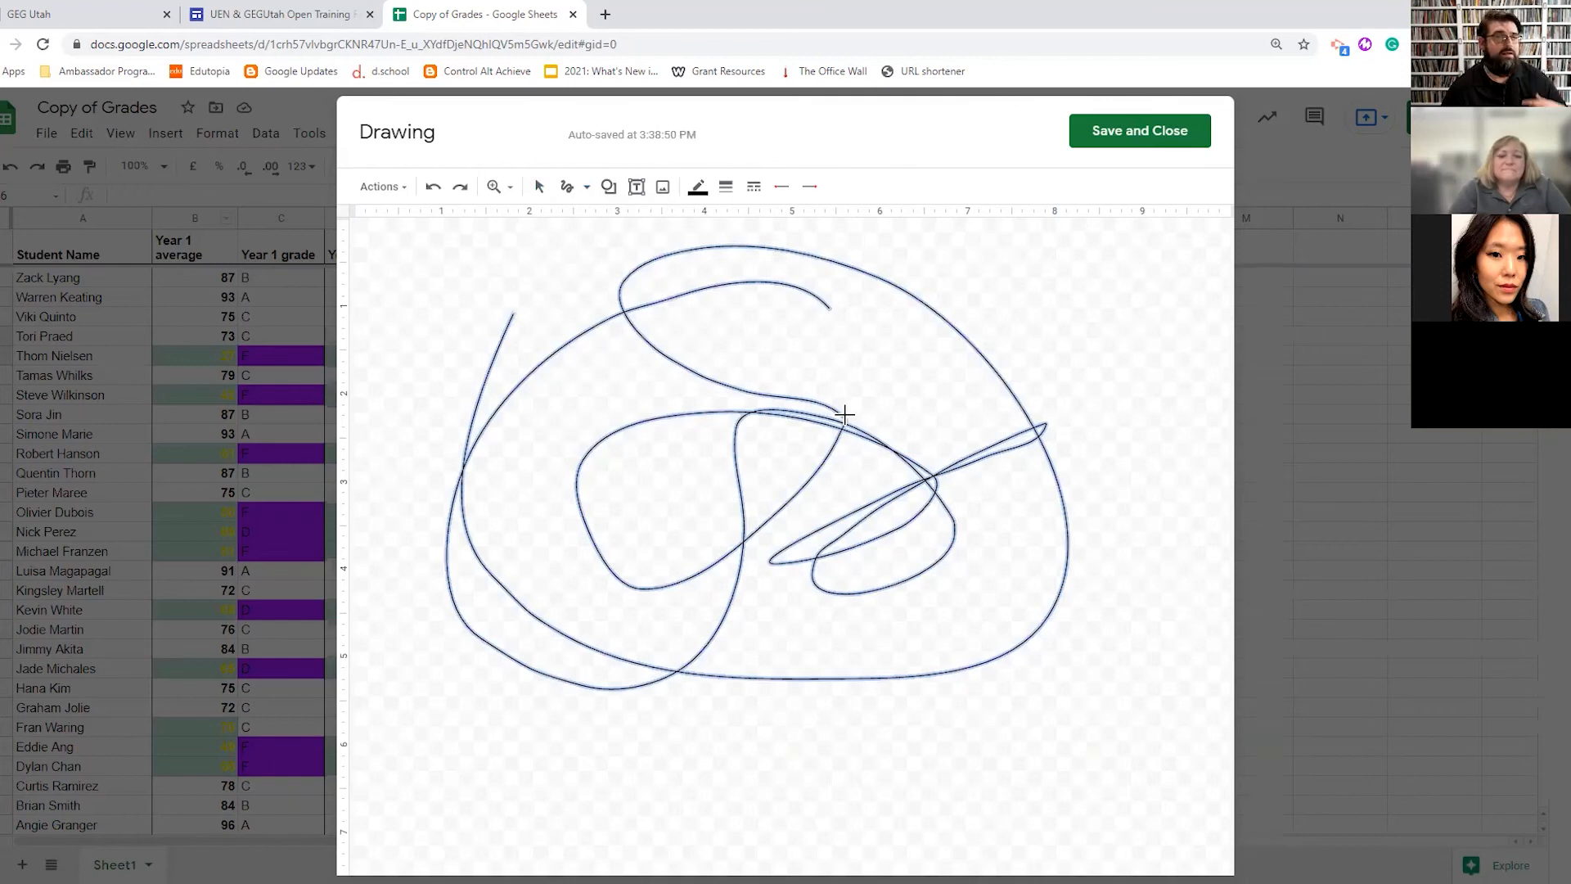
key(Delete)
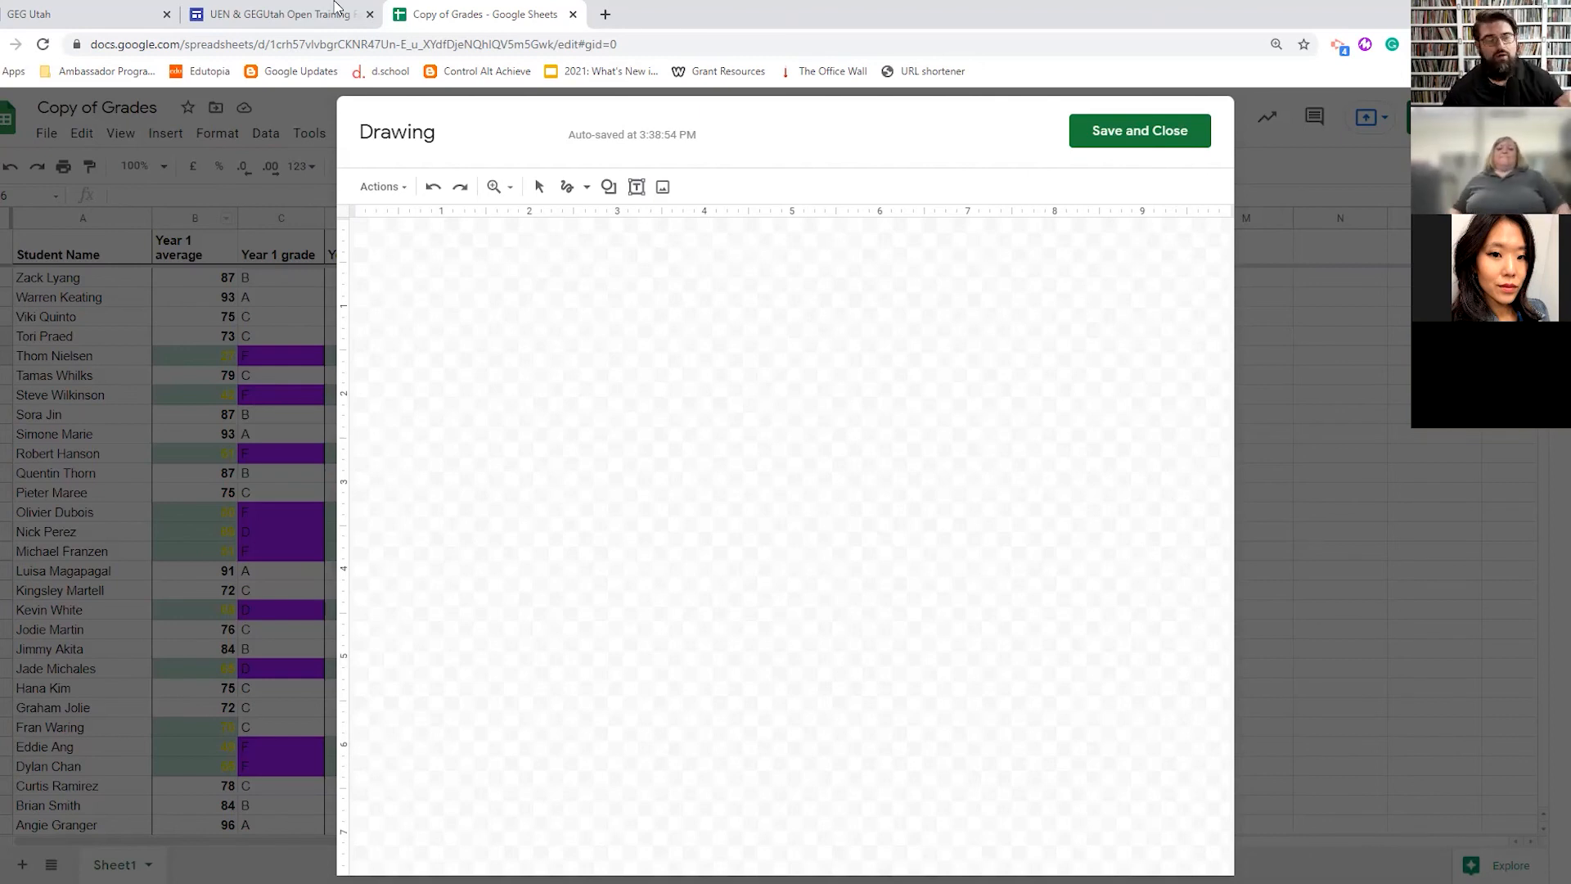
click(1108, 136)
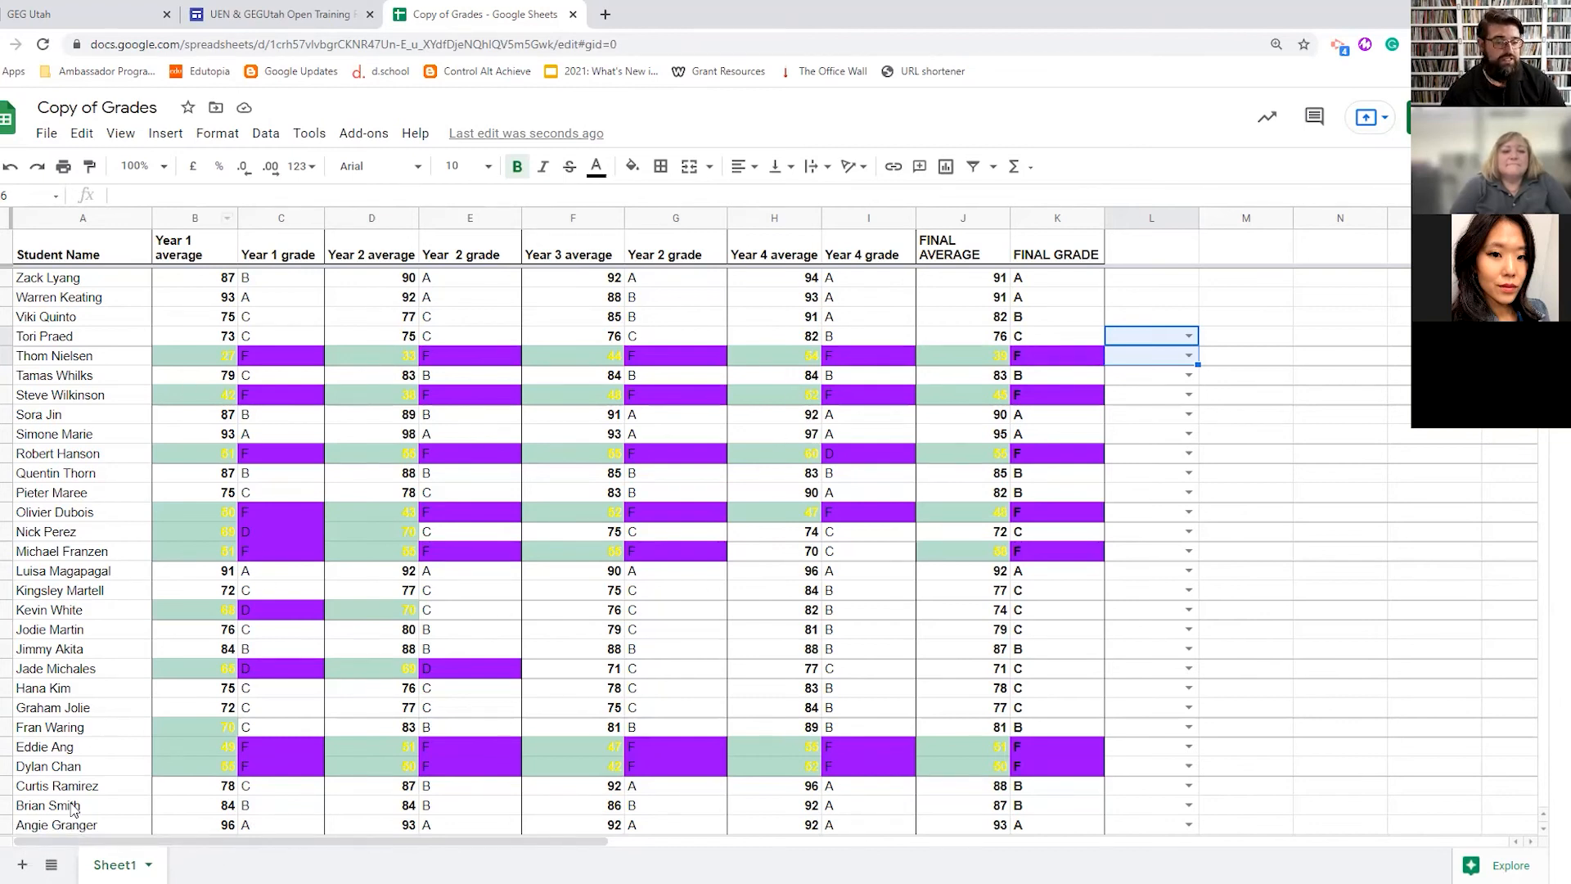
- Add three blank sheets, Sheet2 to Sheet4, and switch to Sheet2
click(20, 864)
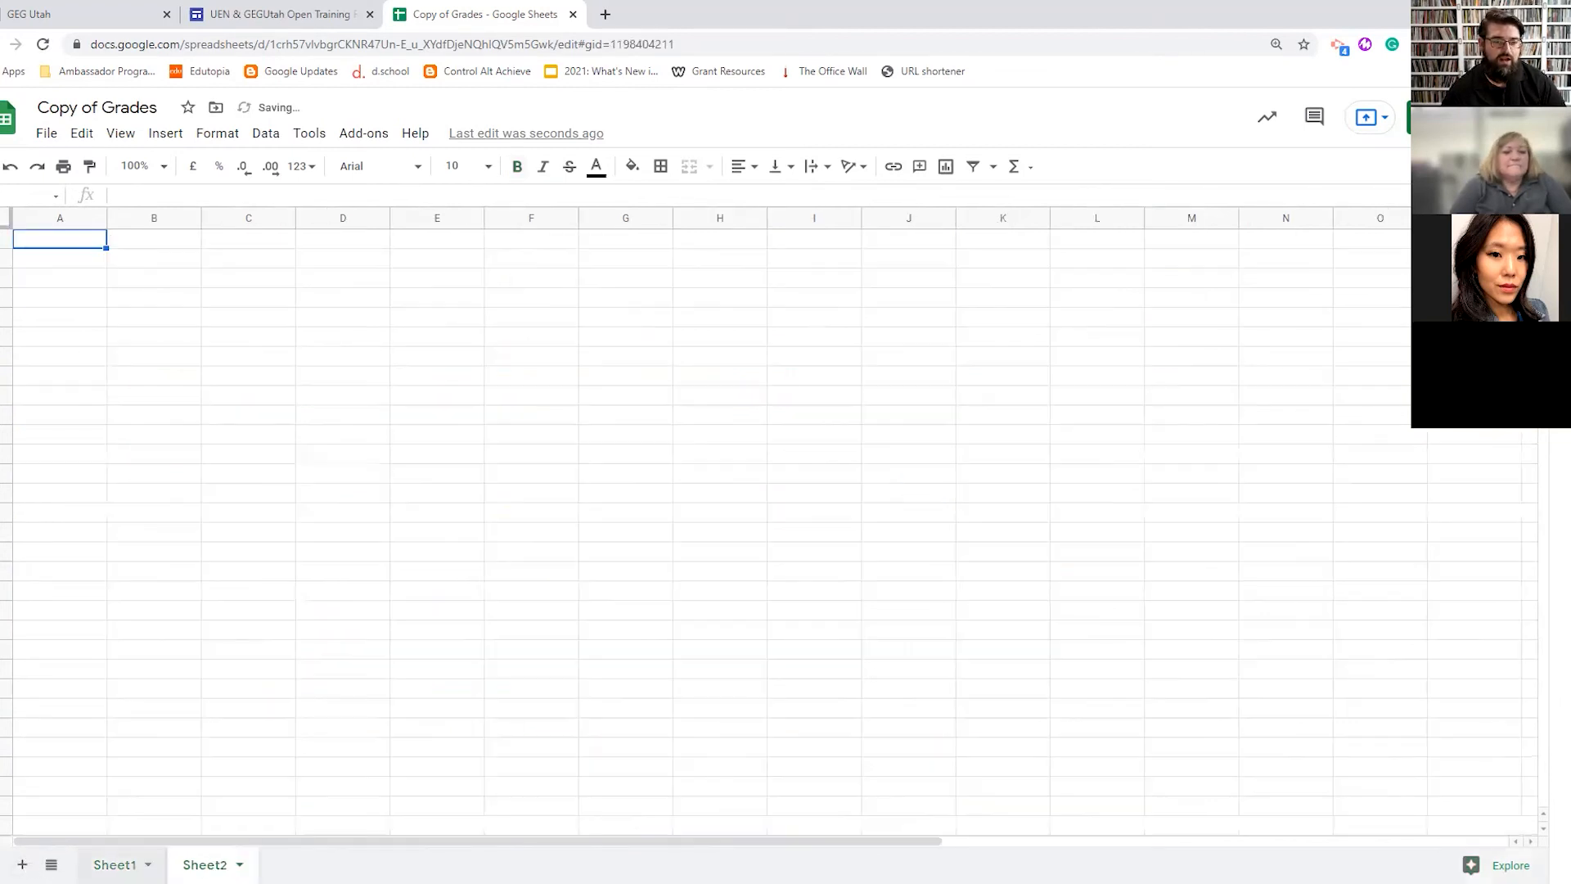
click(23, 864)
click(23, 864)
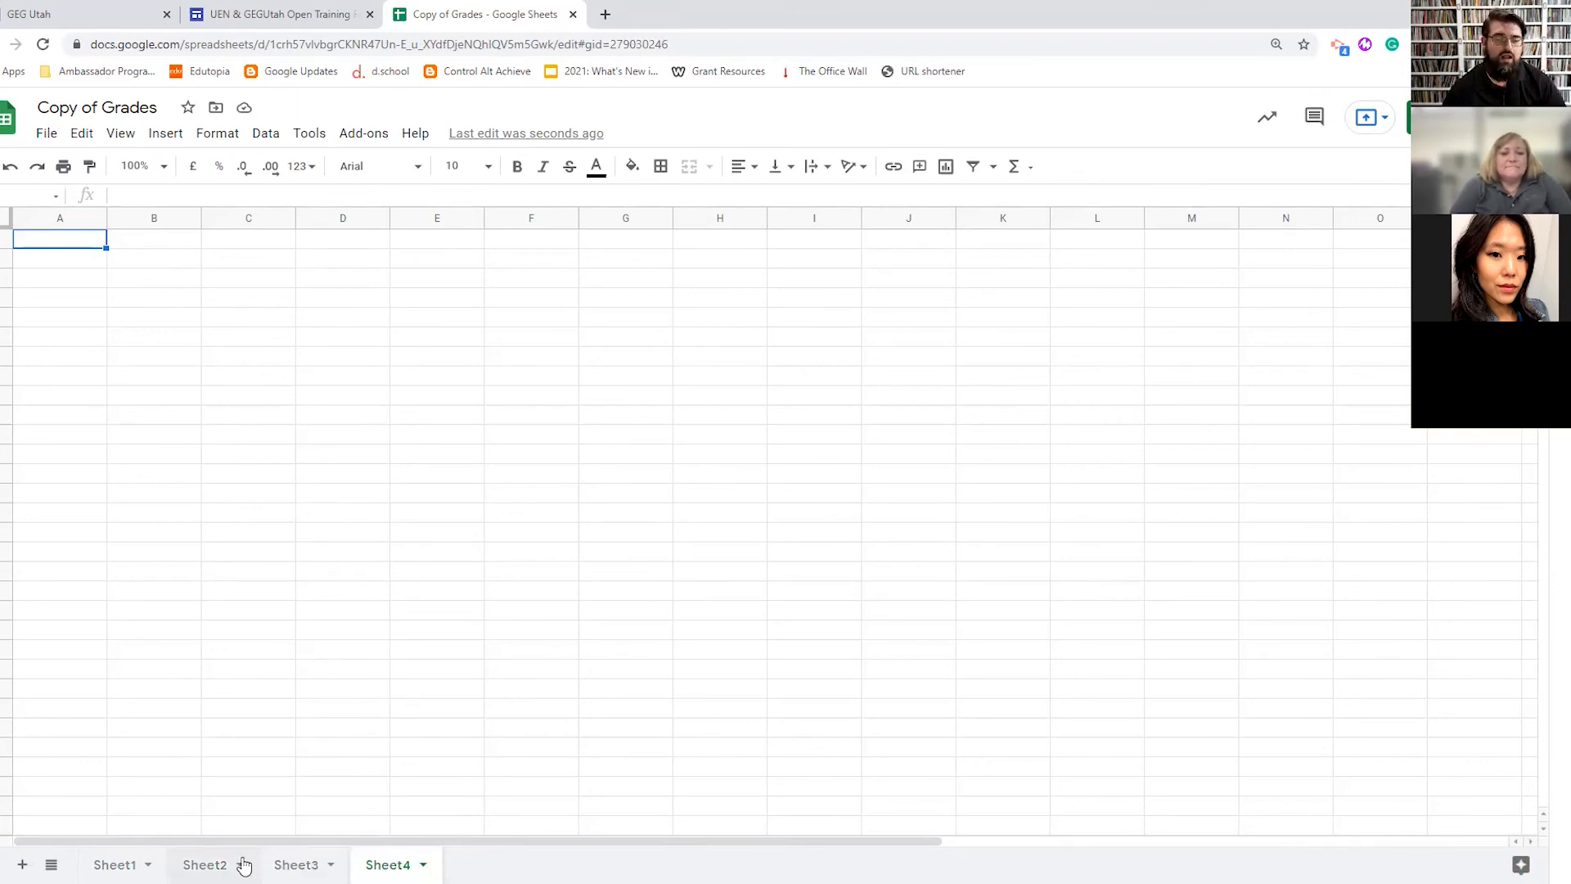
click(206, 866)
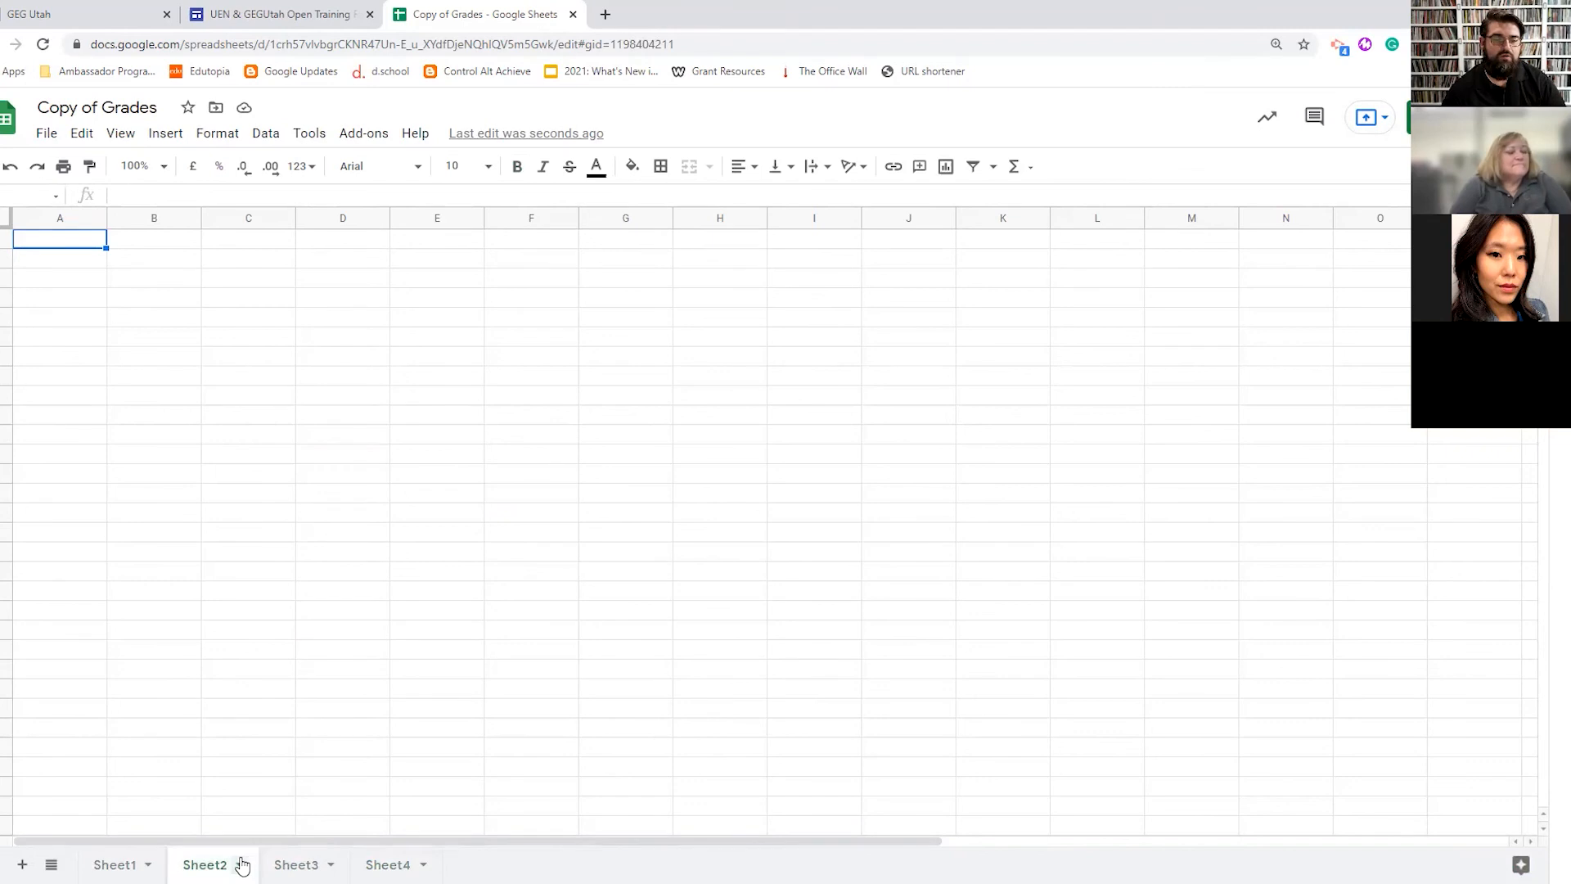
click(241, 865)
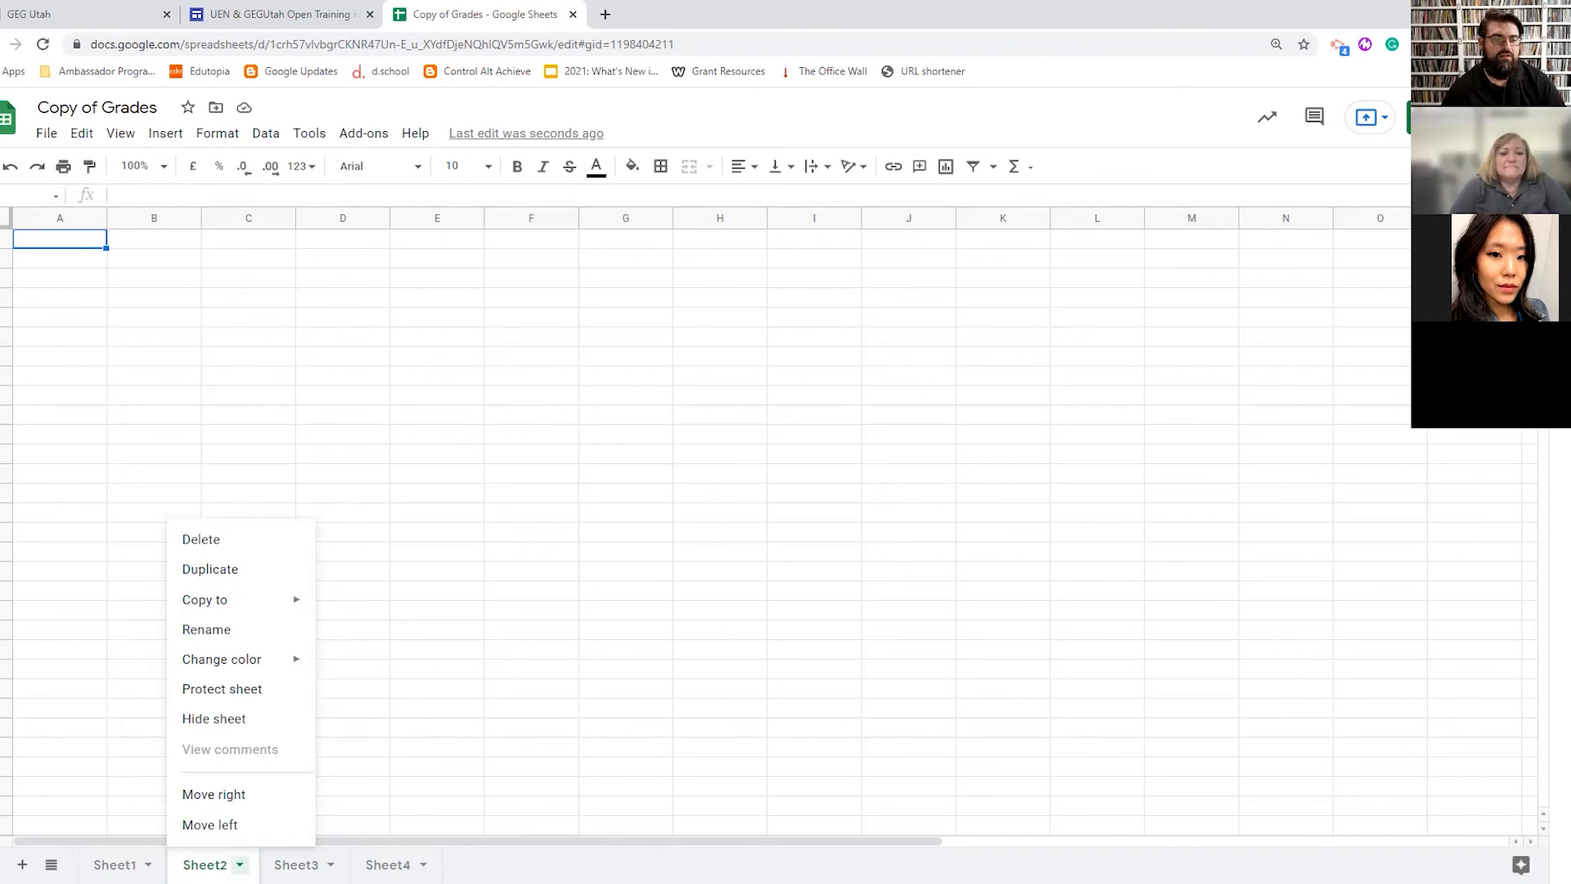
click(498, 853)
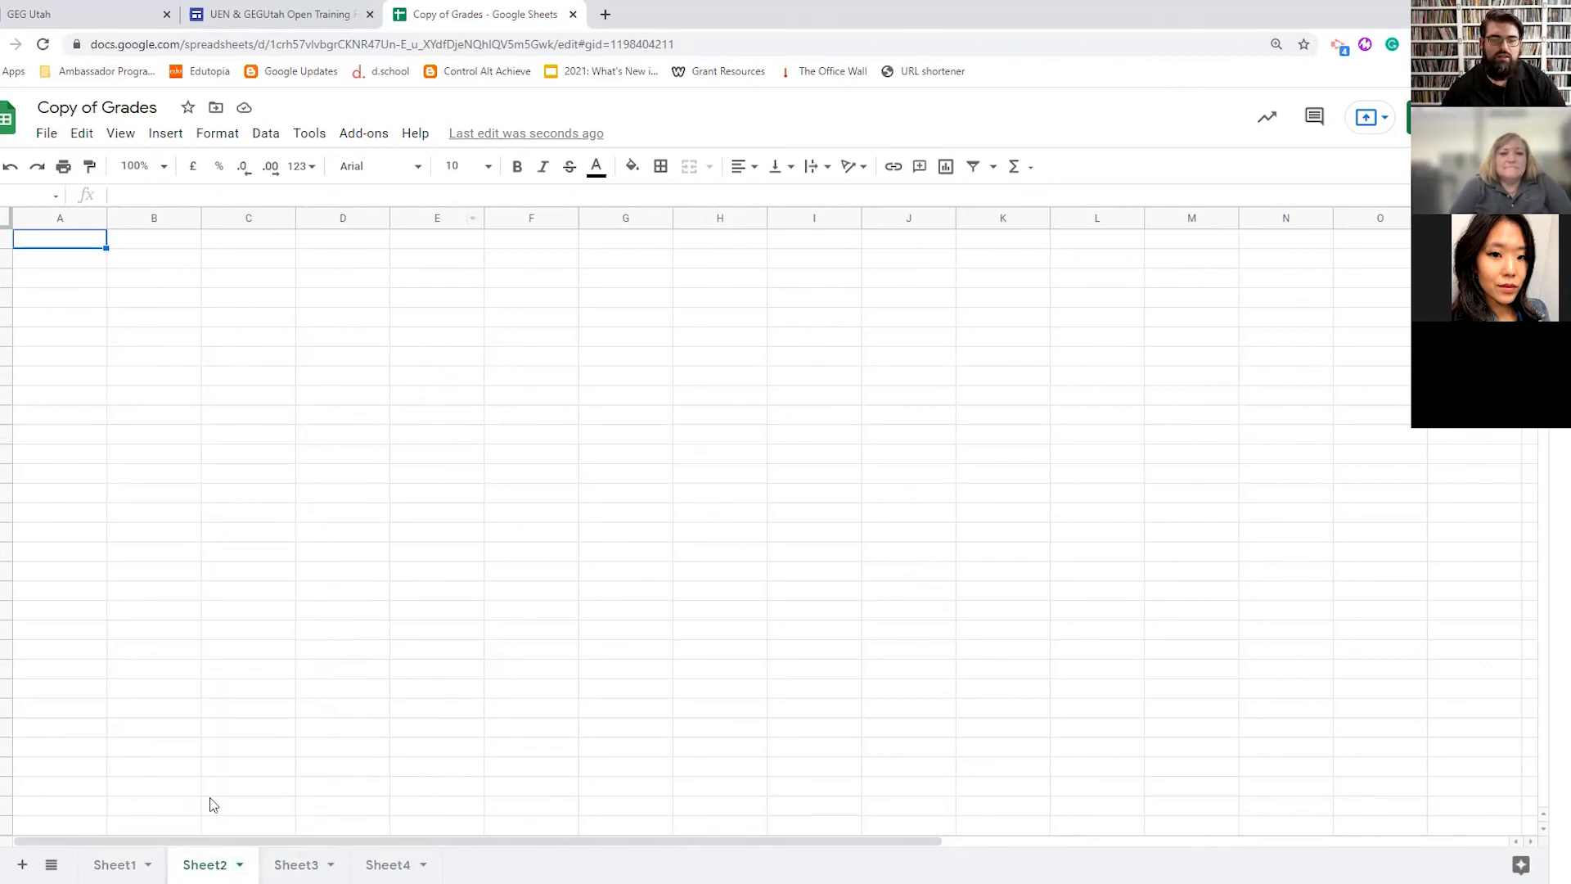
- Back on Sheet1, narrow the Student Name column so longer names are cut off, then select A3's name
click(127, 864)
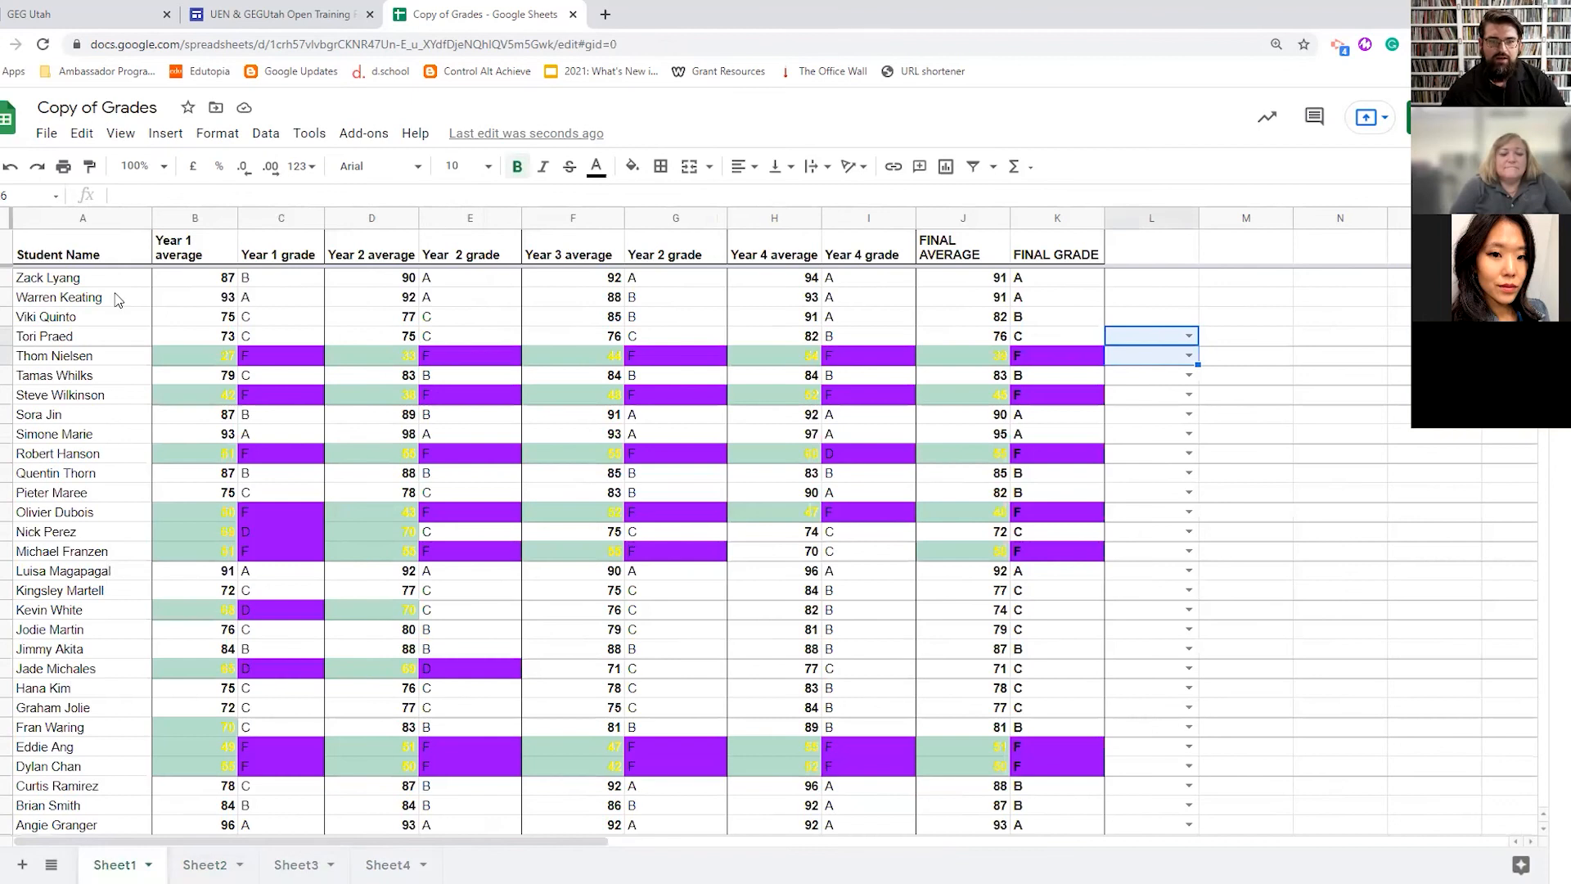
click(86, 280)
drag(151, 218, 66, 217)
click(45, 300)
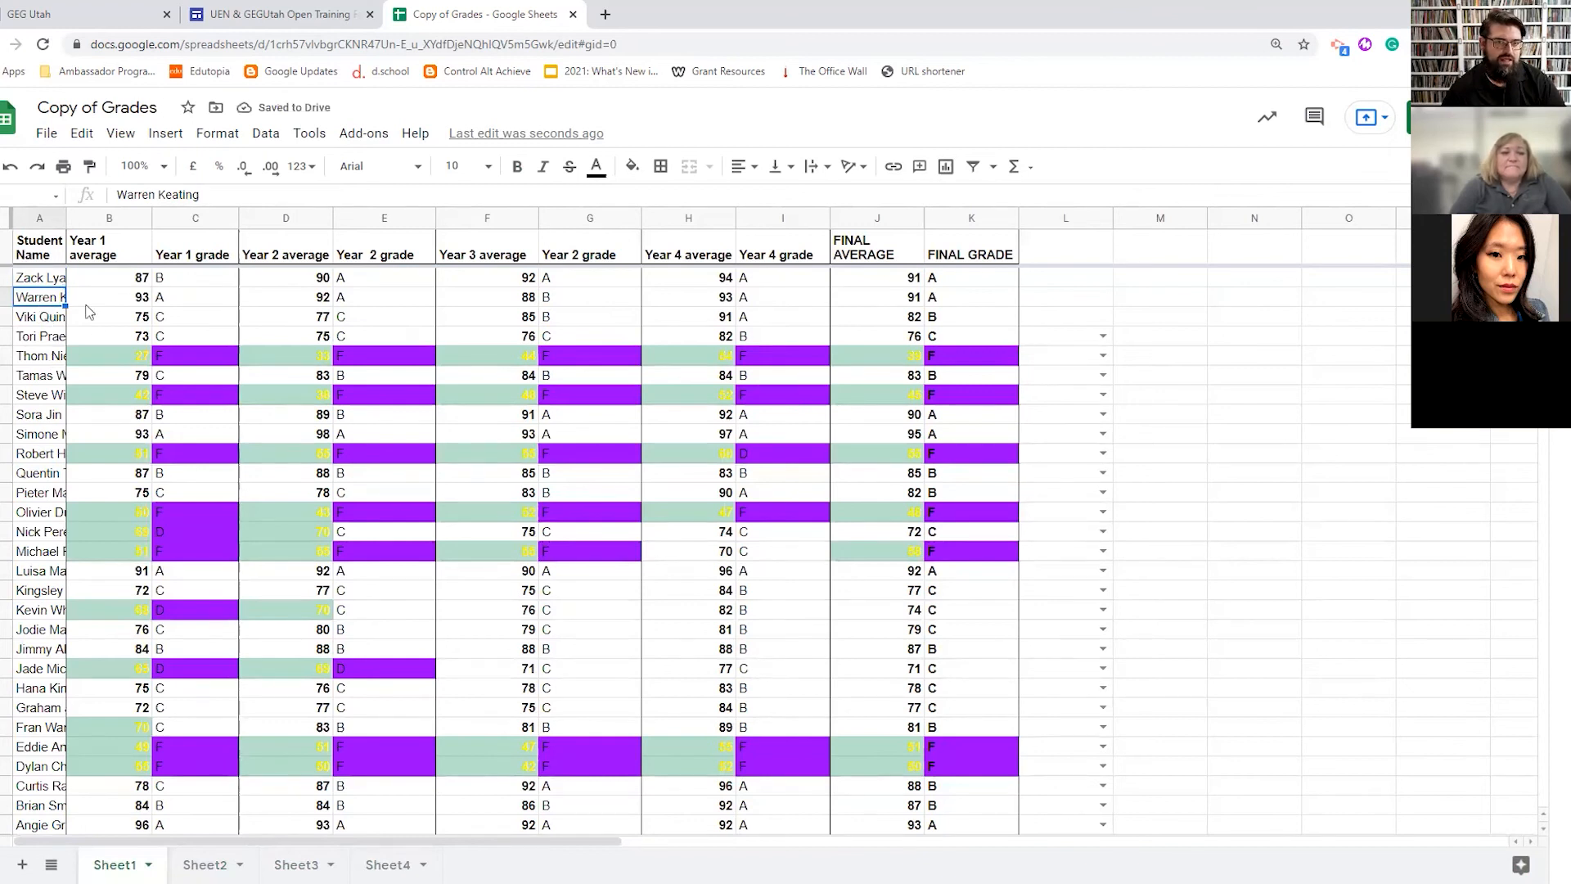
triple_click(50, 305)
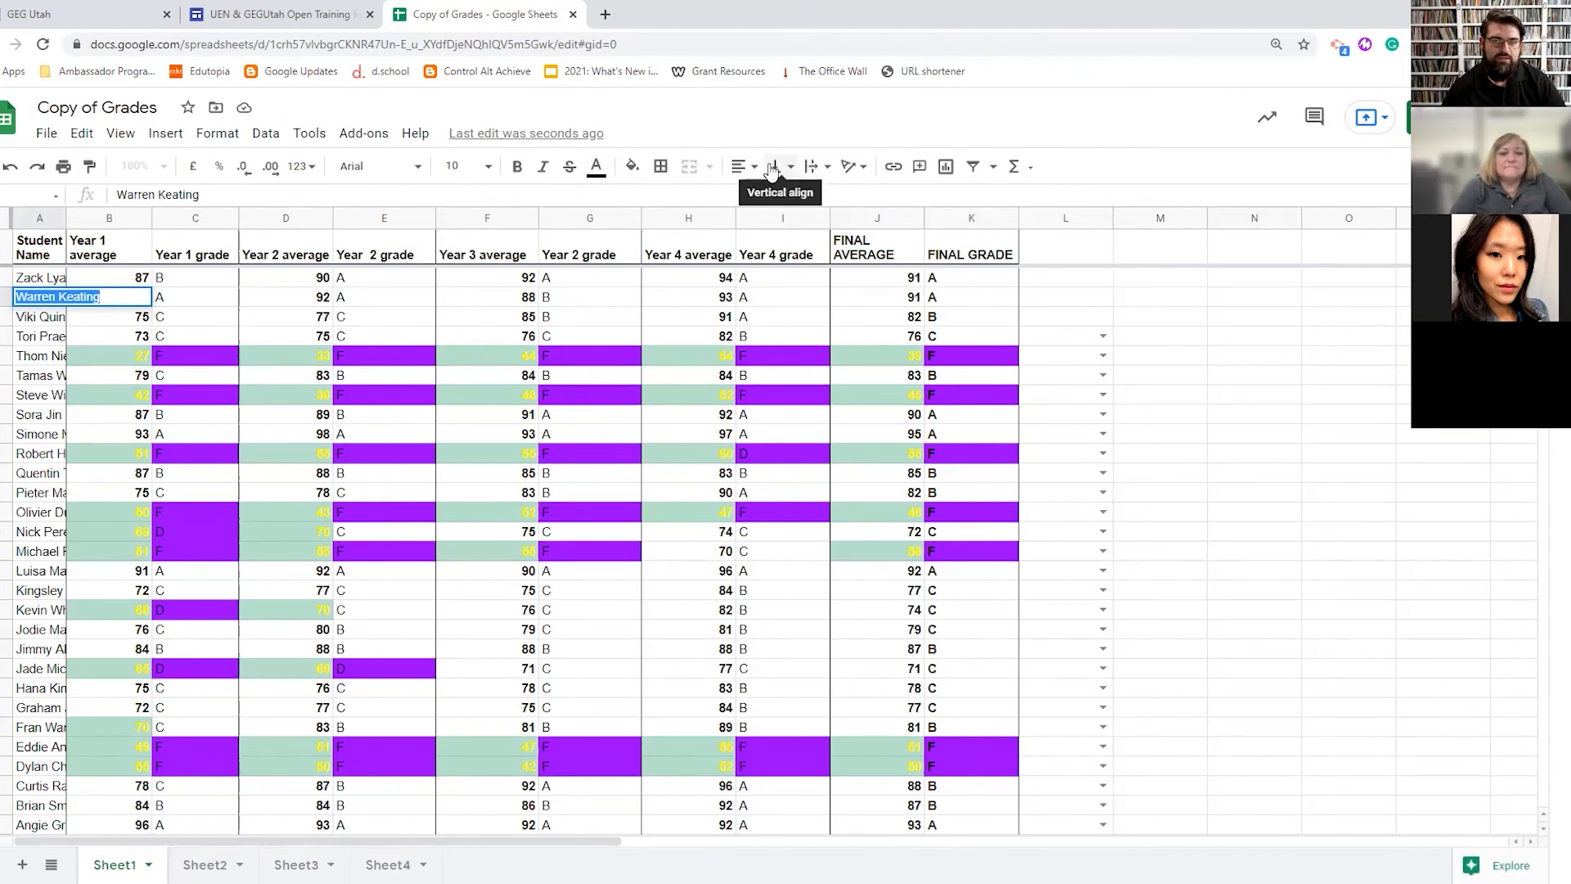
- Apply Wrap text to all student names in column A and widen the column slightly
click(814, 167)
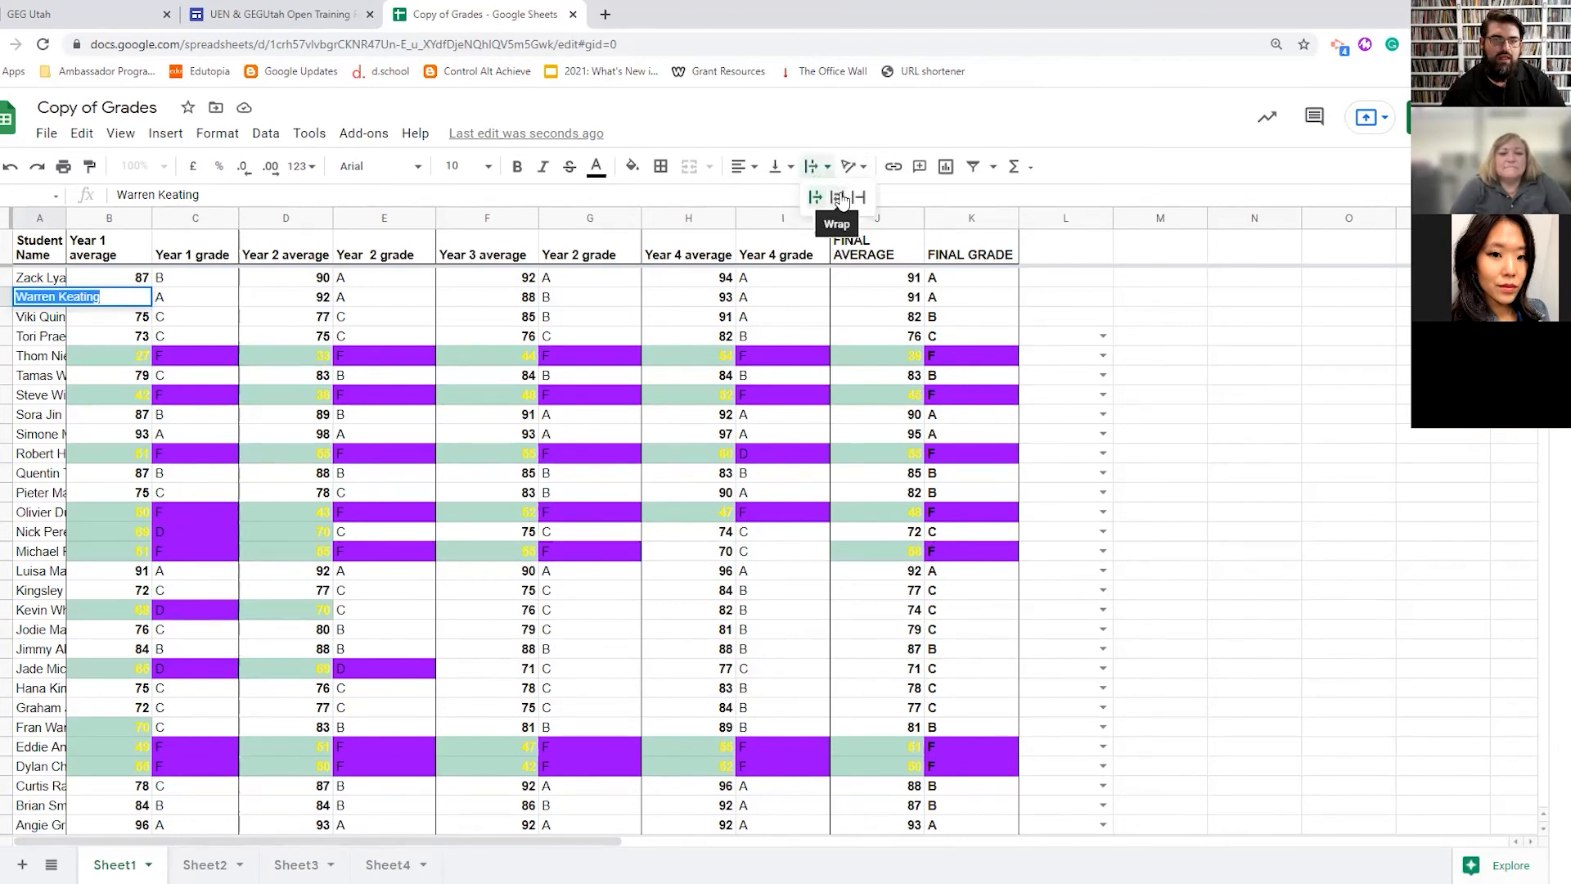
click(841, 199)
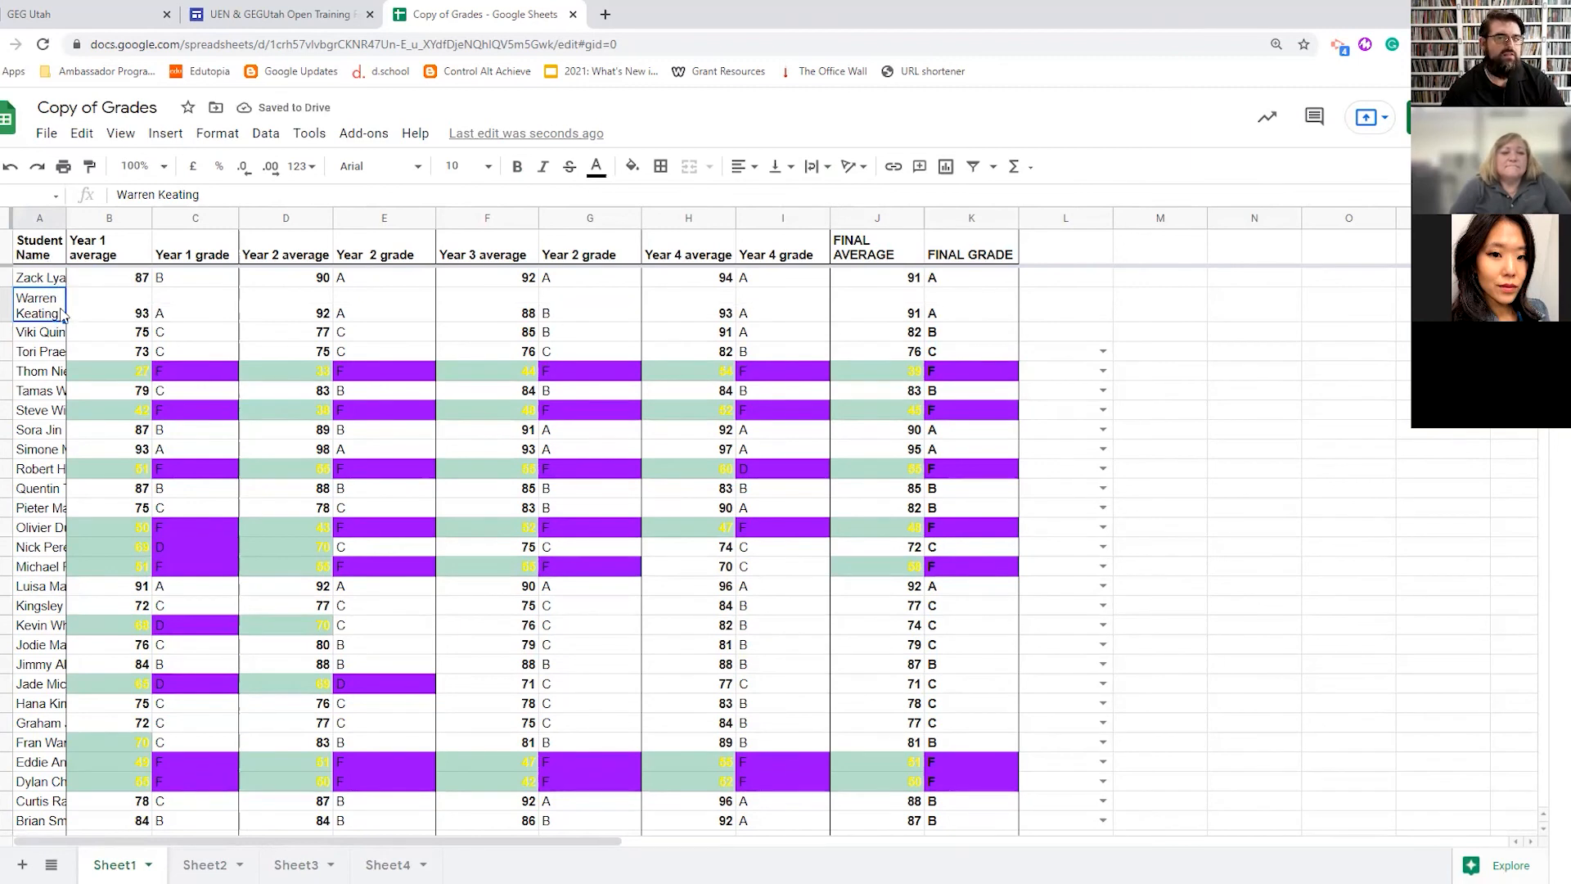
mouse_move(65, 215)
mouse_down()
mouse_move(110, 216)
mouse_move(68, 218)
mouse_up()
drag(53, 282, 64, 670)
click(815, 166)
click(837, 196)
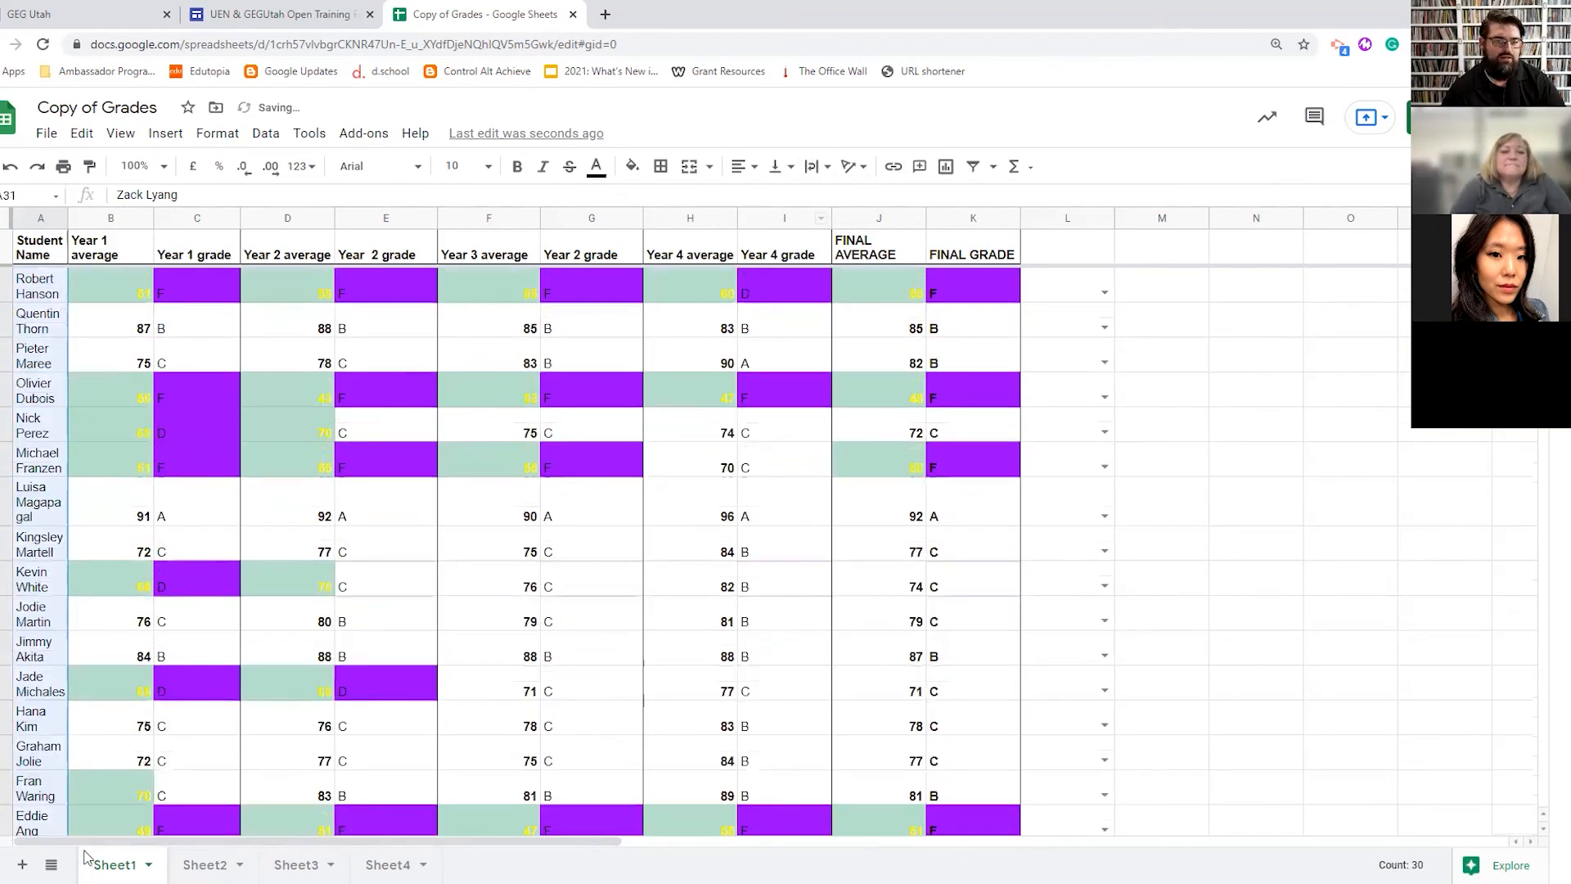
drag(66, 216, 98, 287)
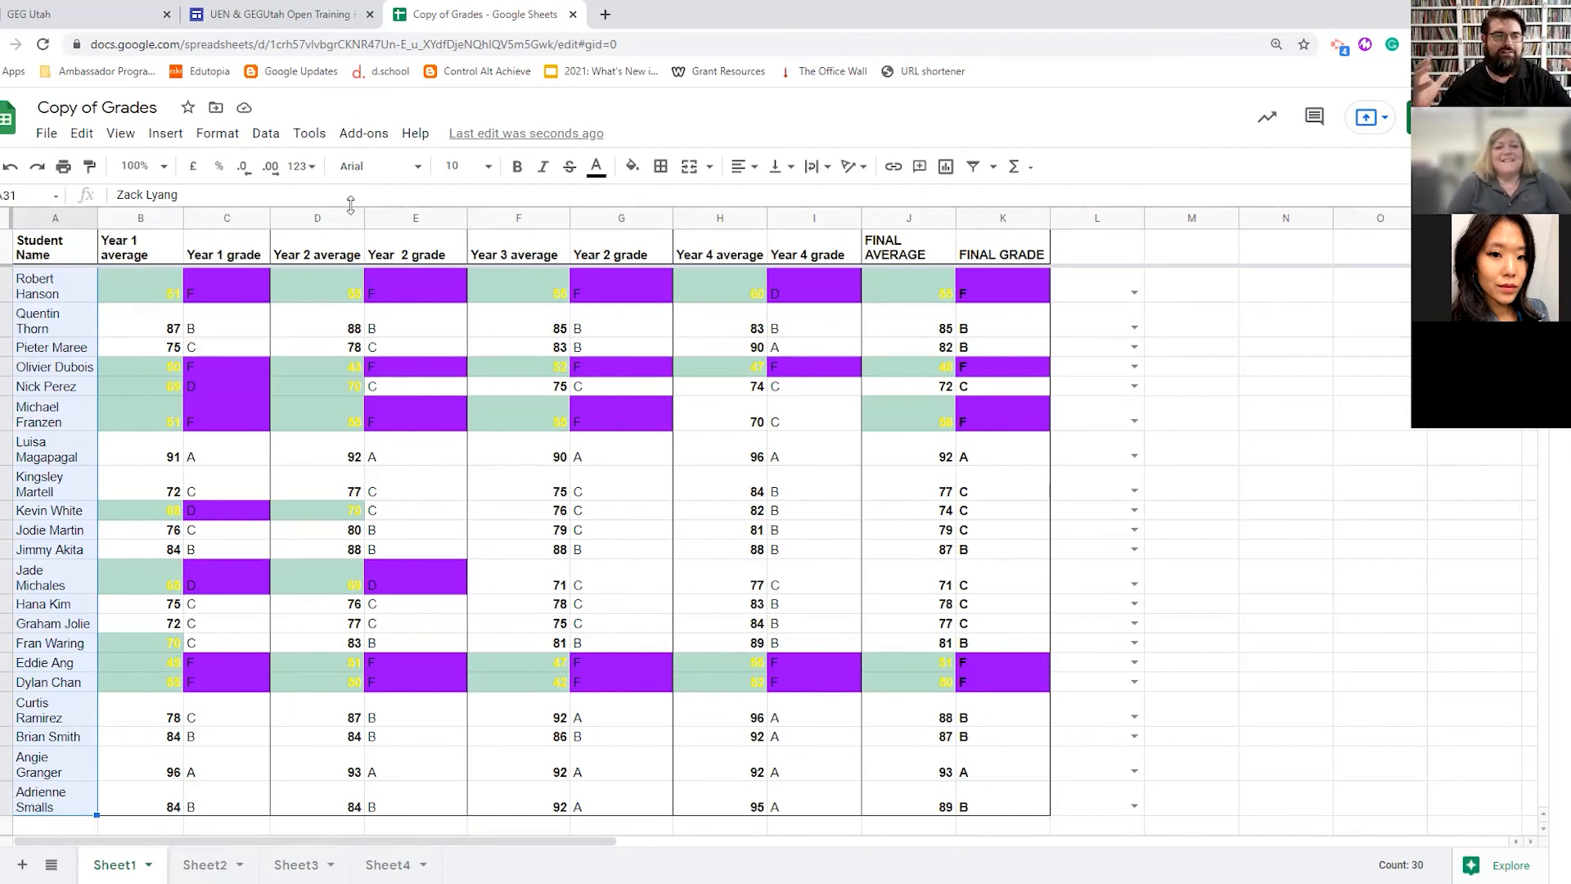
- Use Tools > Create a form to make a linked form titled 'Copy of Grades'
click(310, 134)
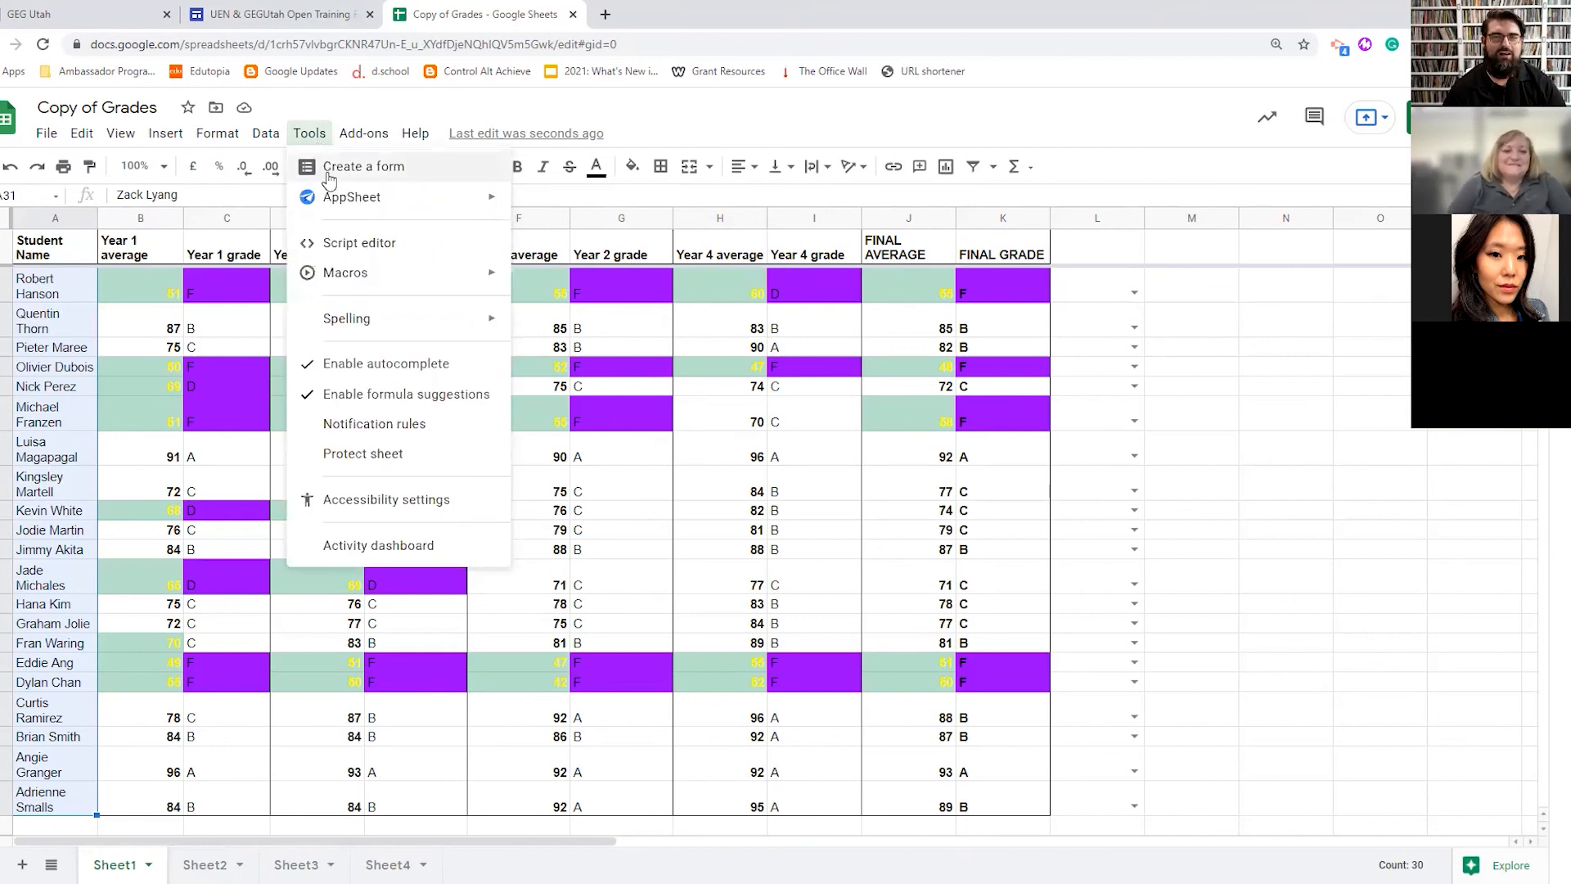
click(329, 168)
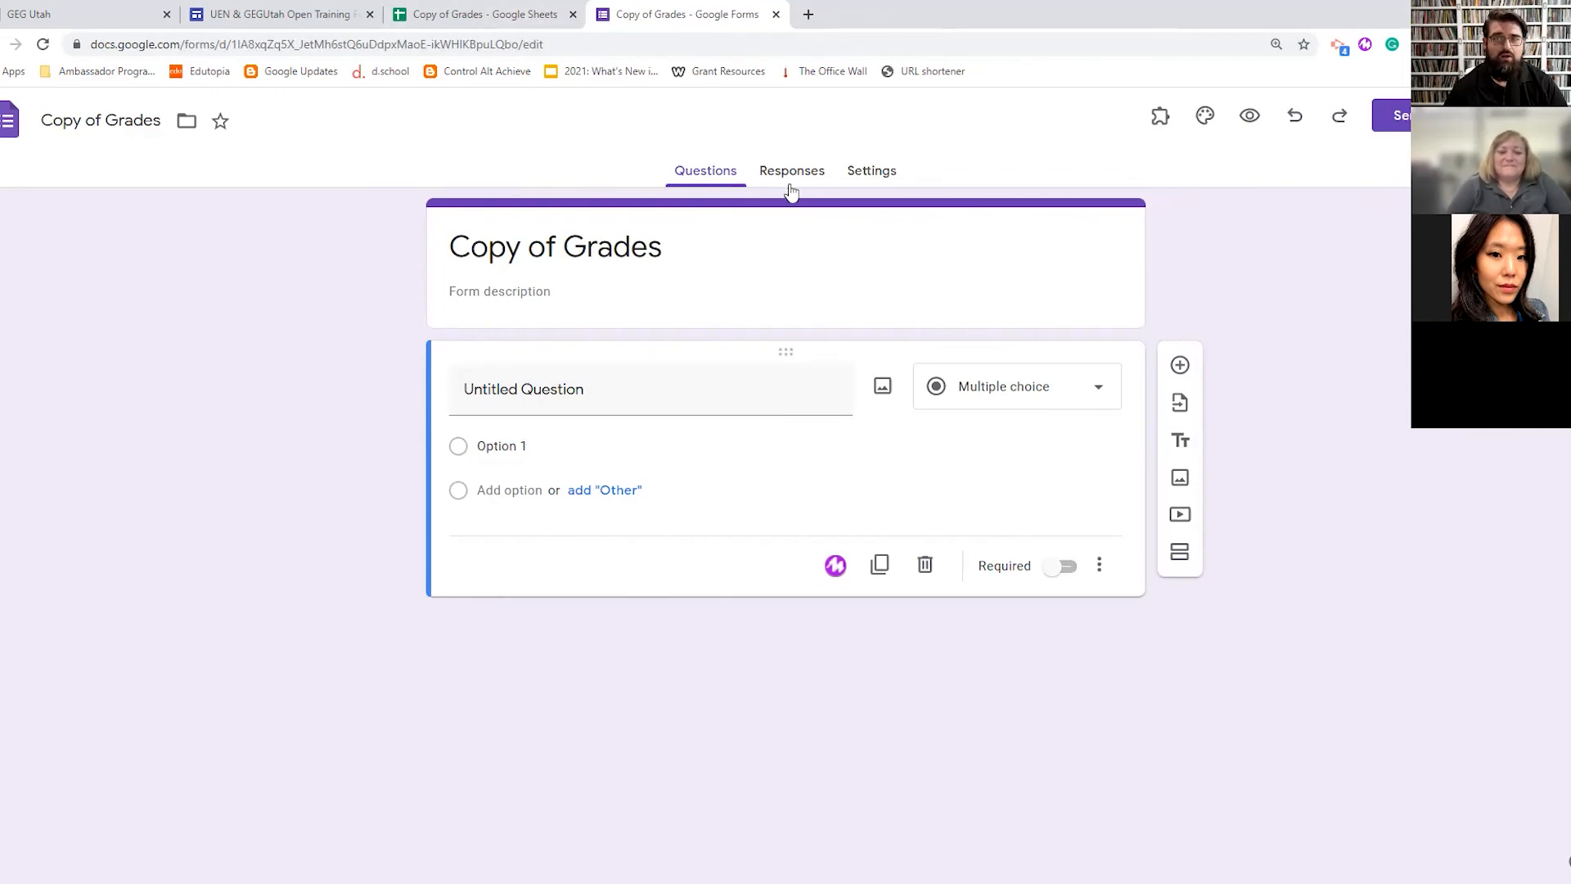
- Switch to the Copy of Grades form and look through its settings, questions and responses views
click(532, 14)
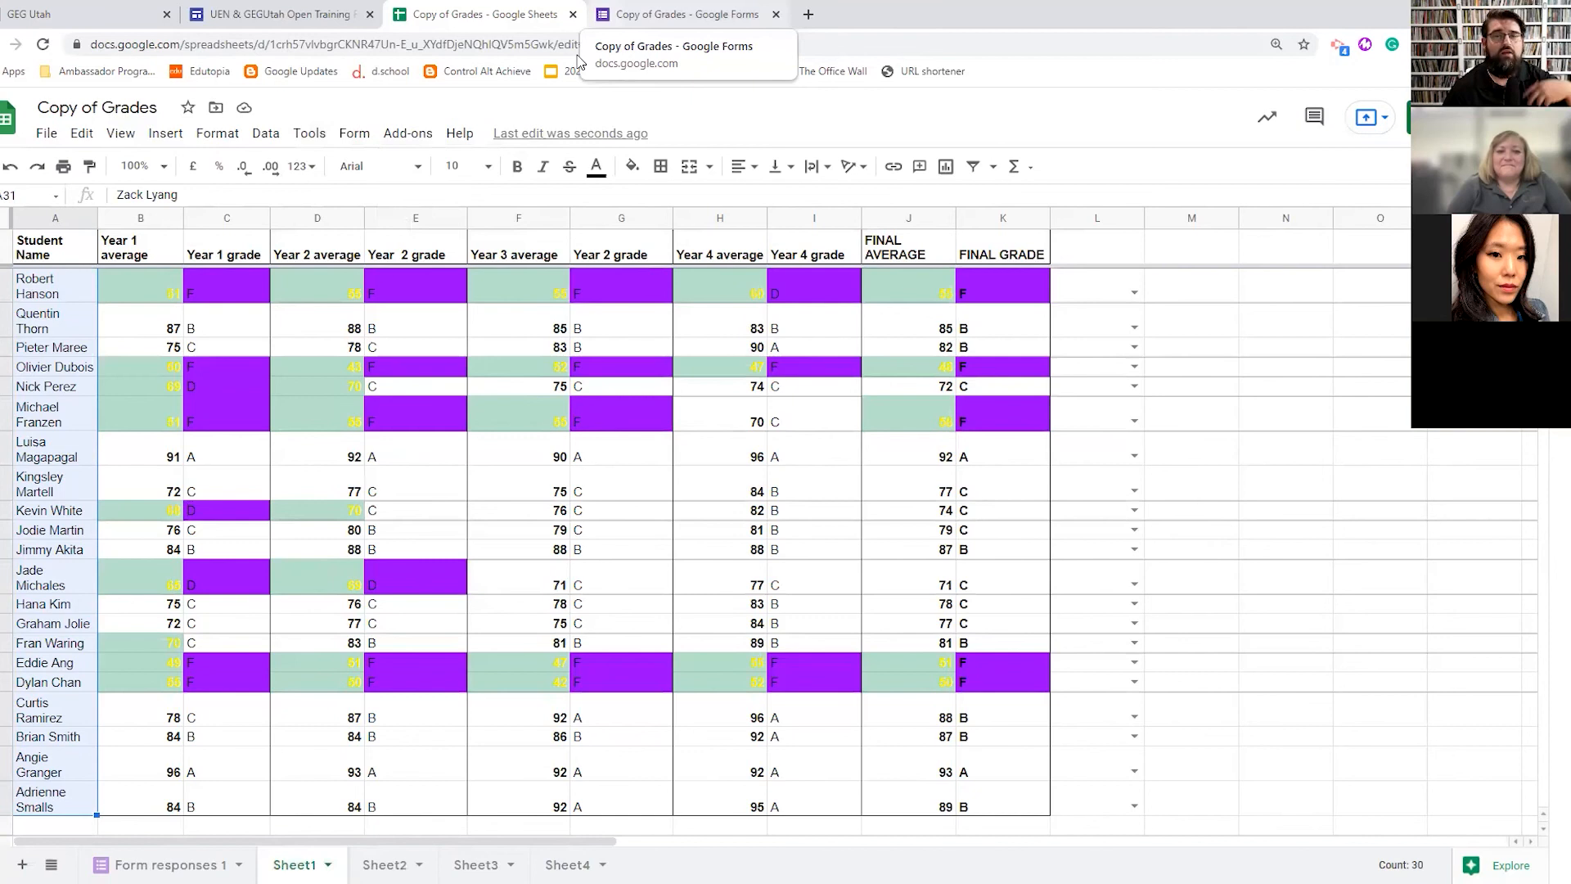
click(630, 15)
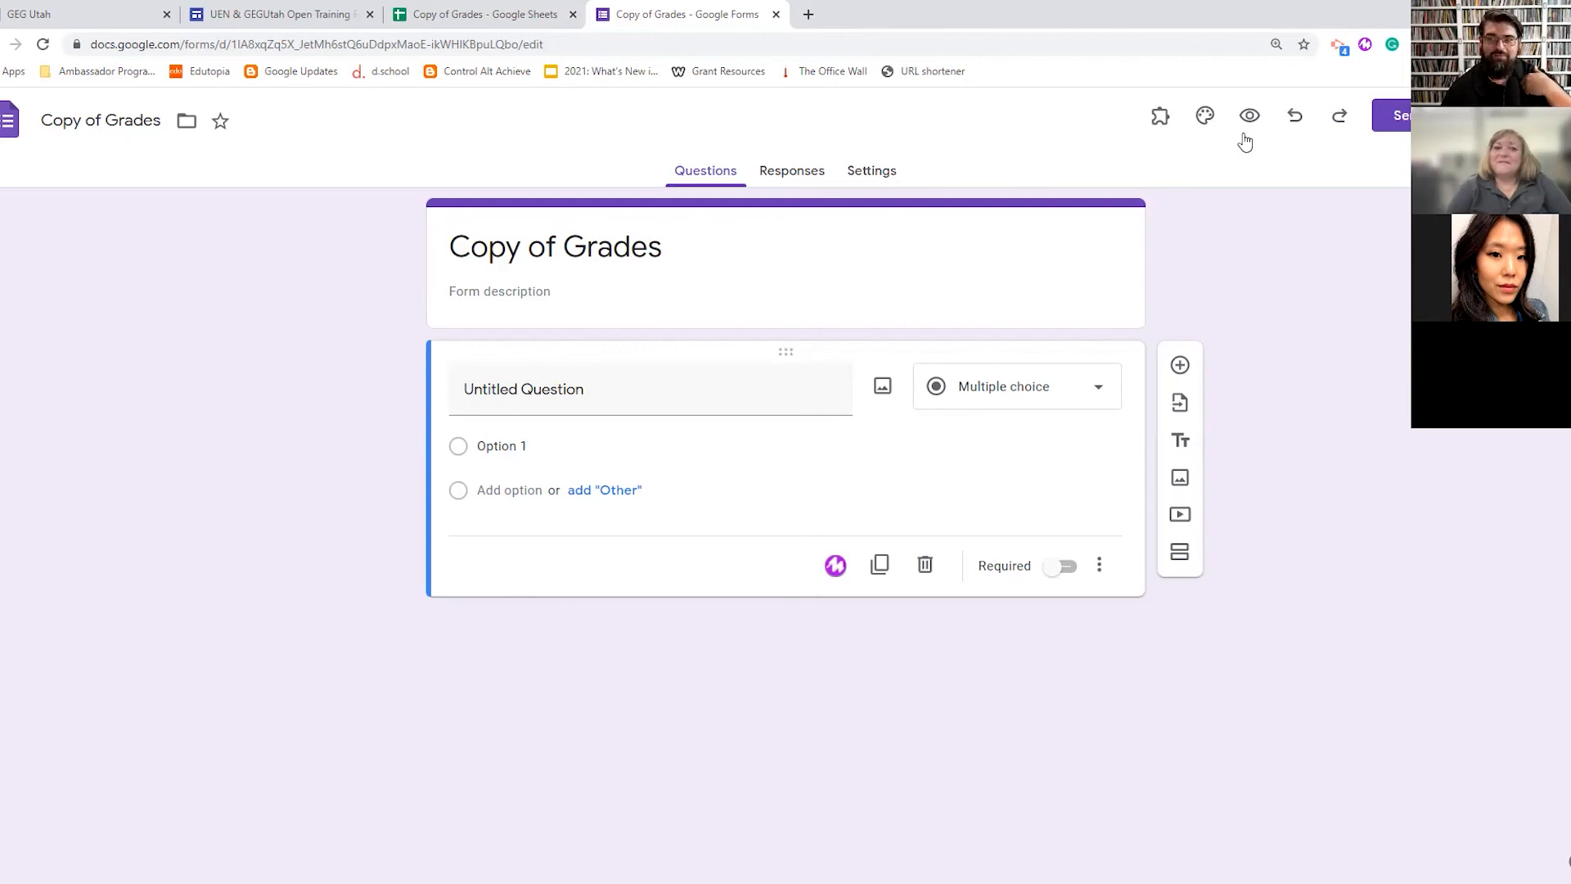
click(872, 171)
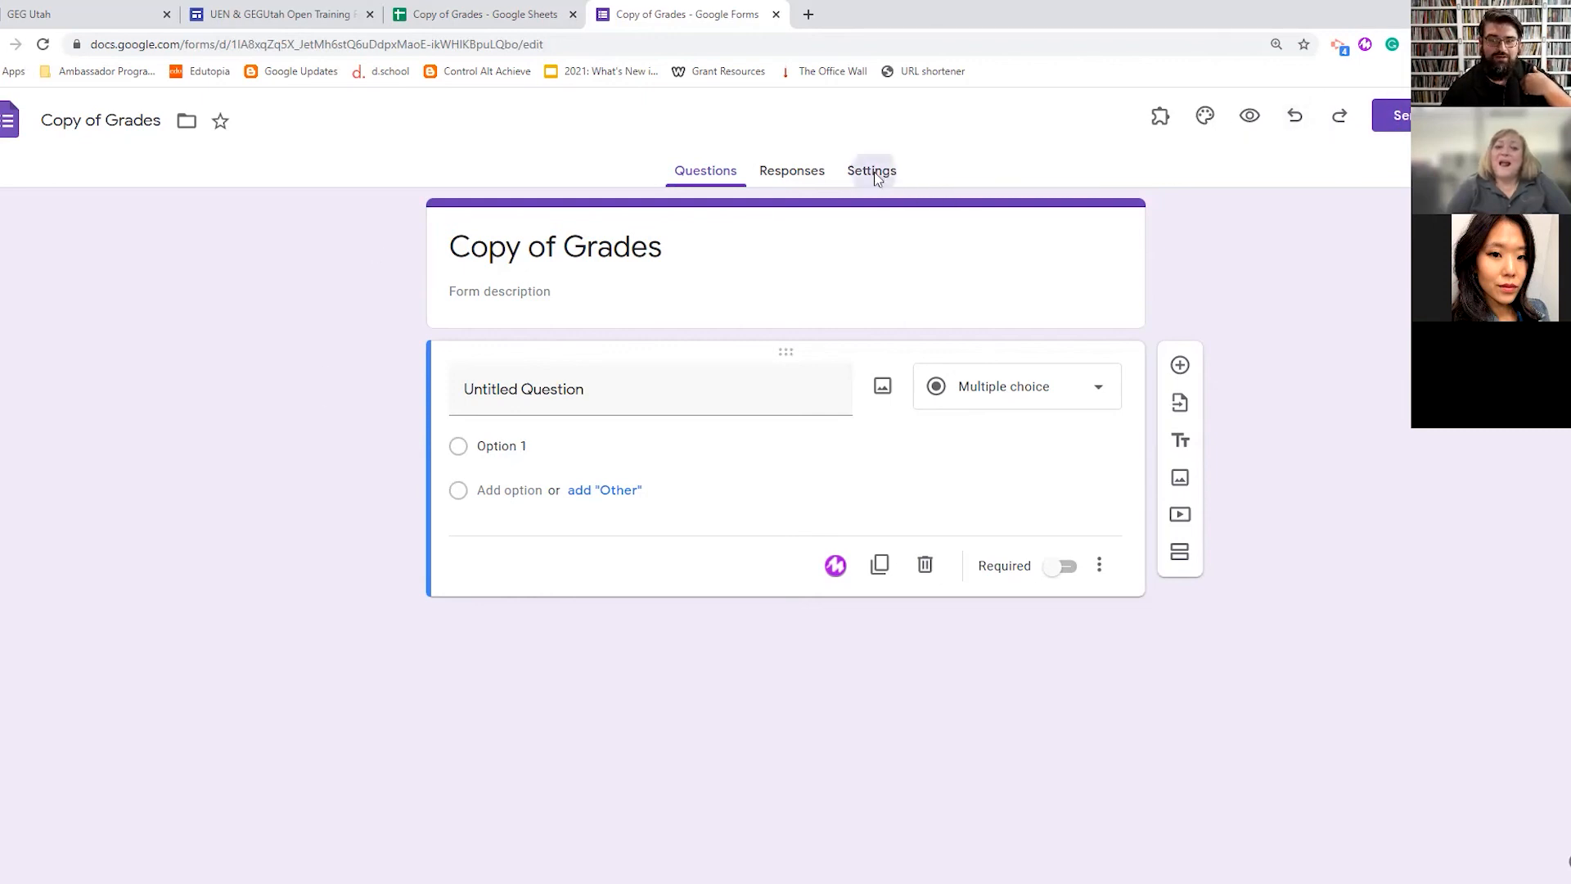
click(693, 174)
click(798, 170)
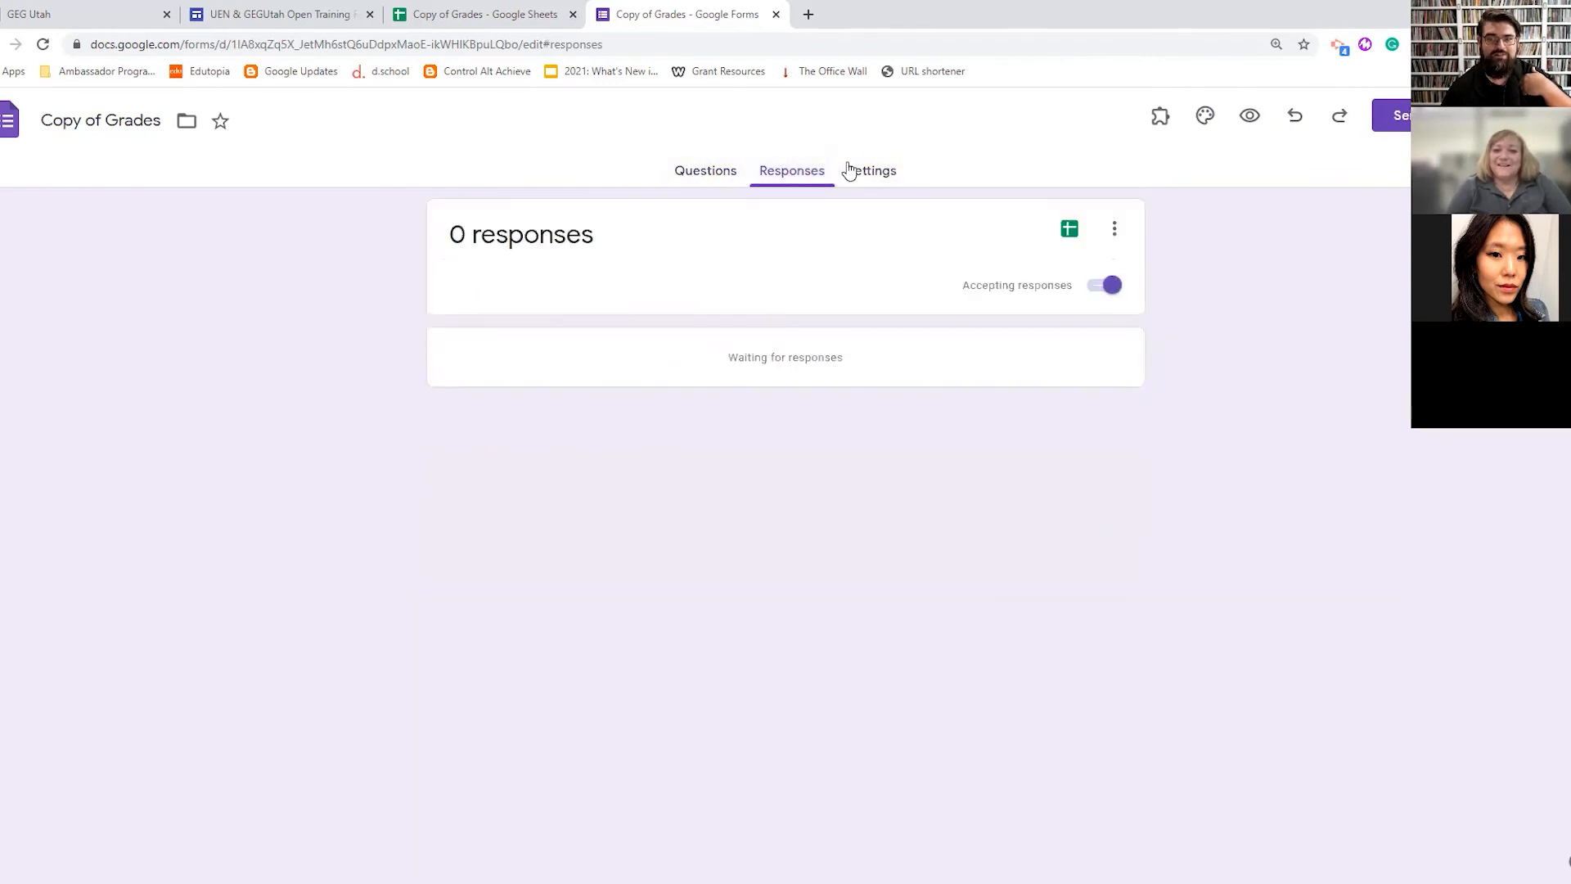
click(855, 170)
scroll(737, 569, down, 1)
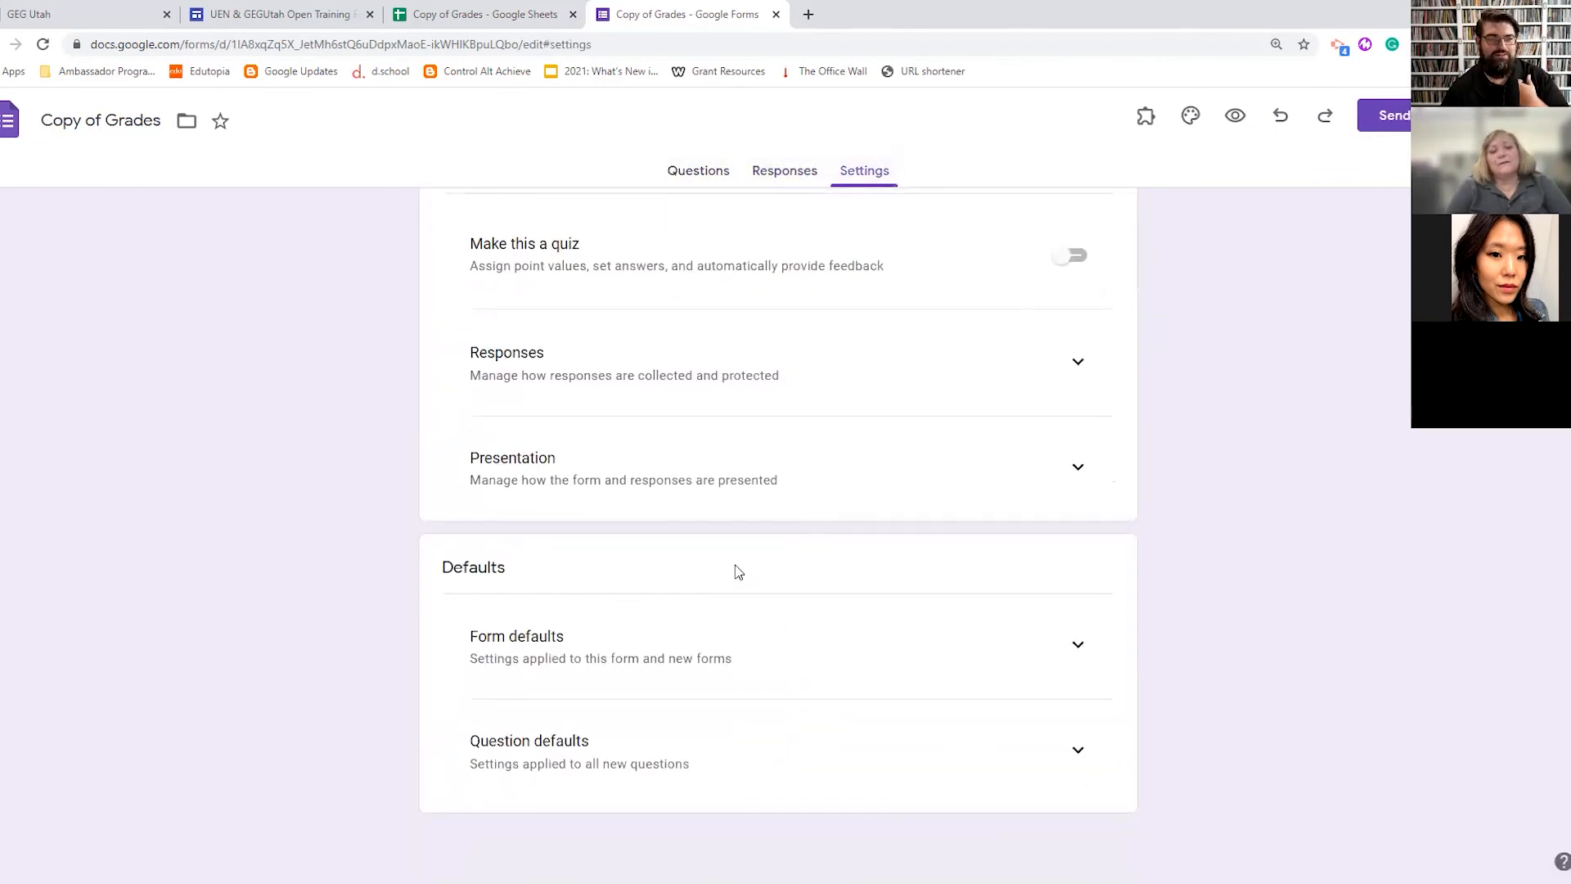
scroll(737, 565, up, 1)
- Check the Responses page (0 responses) and its linked spreadsheet, then open a blank browser tab
click(780, 182)
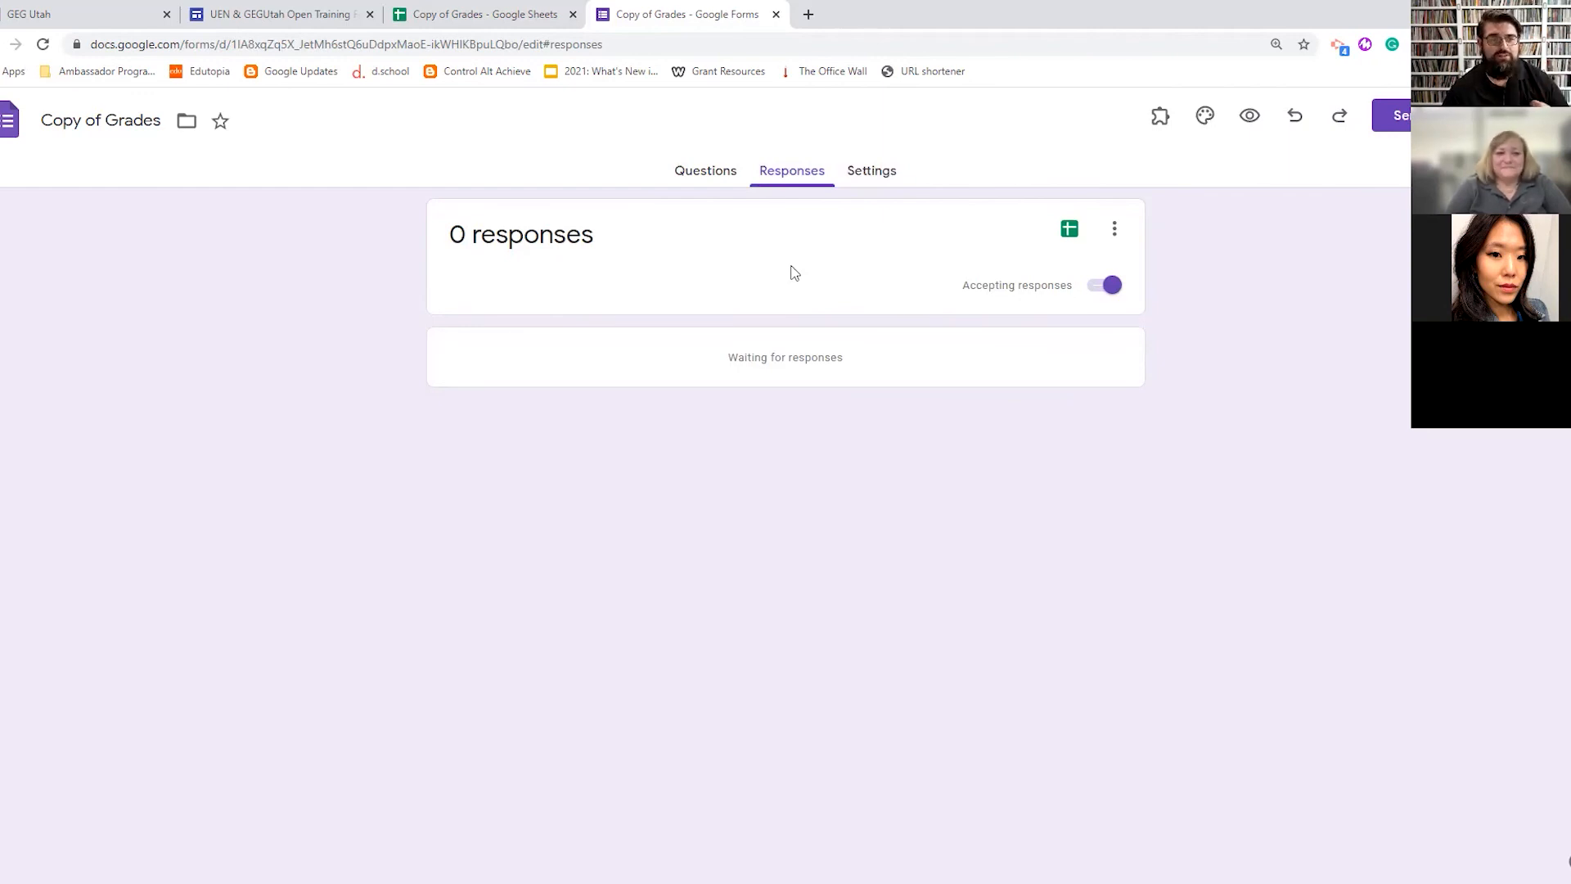
click(1070, 230)
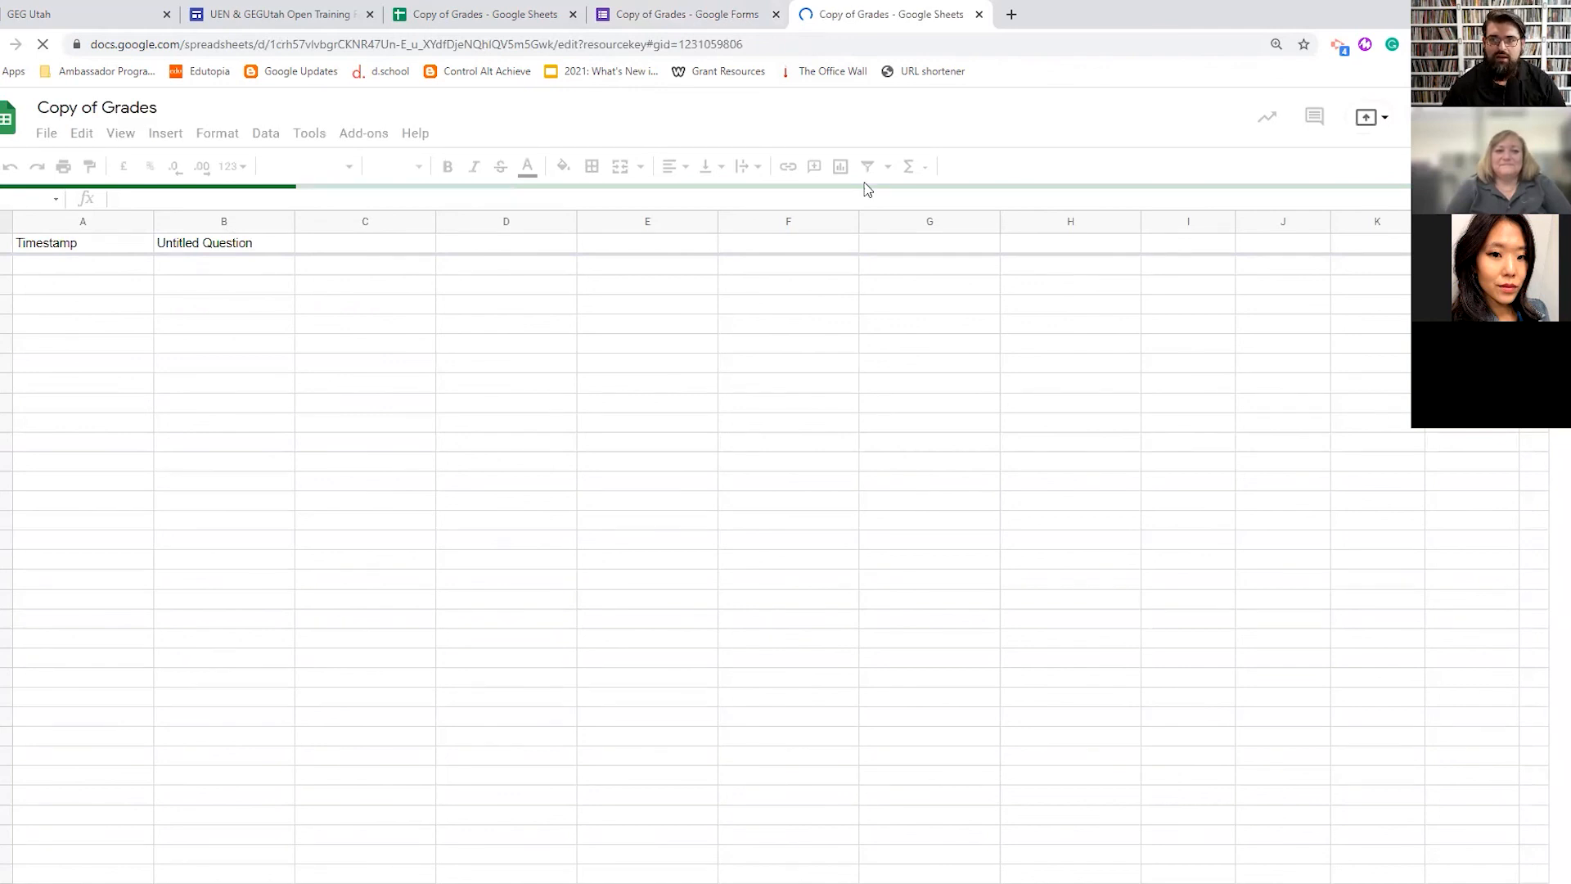
key(ctrl+w)
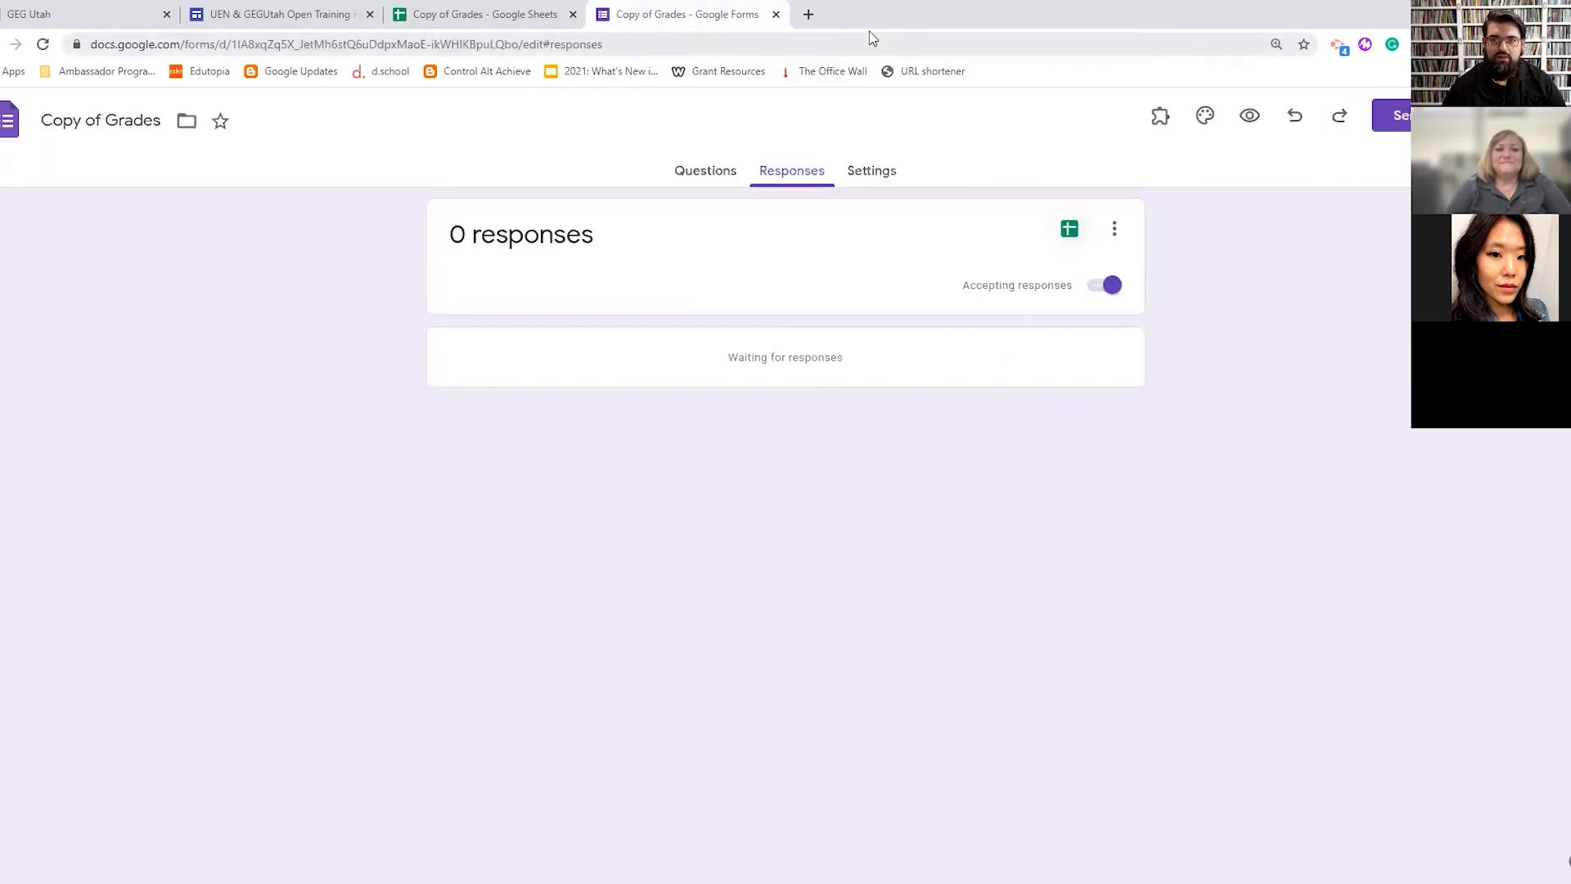
click(808, 14)
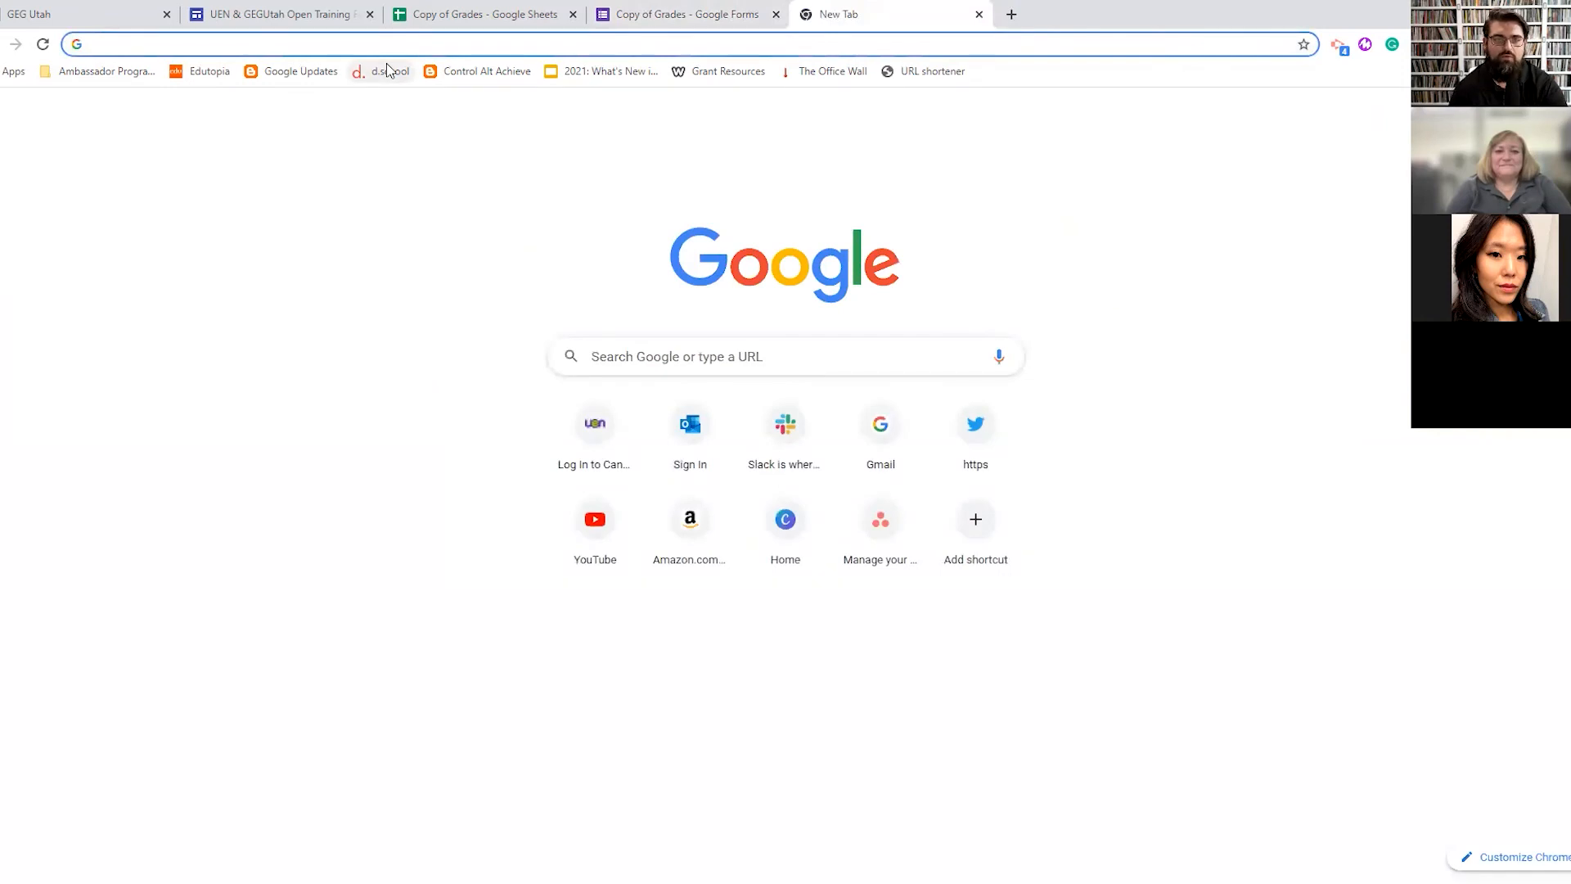
- Start a form with forms.new and send its responses to the existing Copy of Grades spreadsheet
text(forms.new)
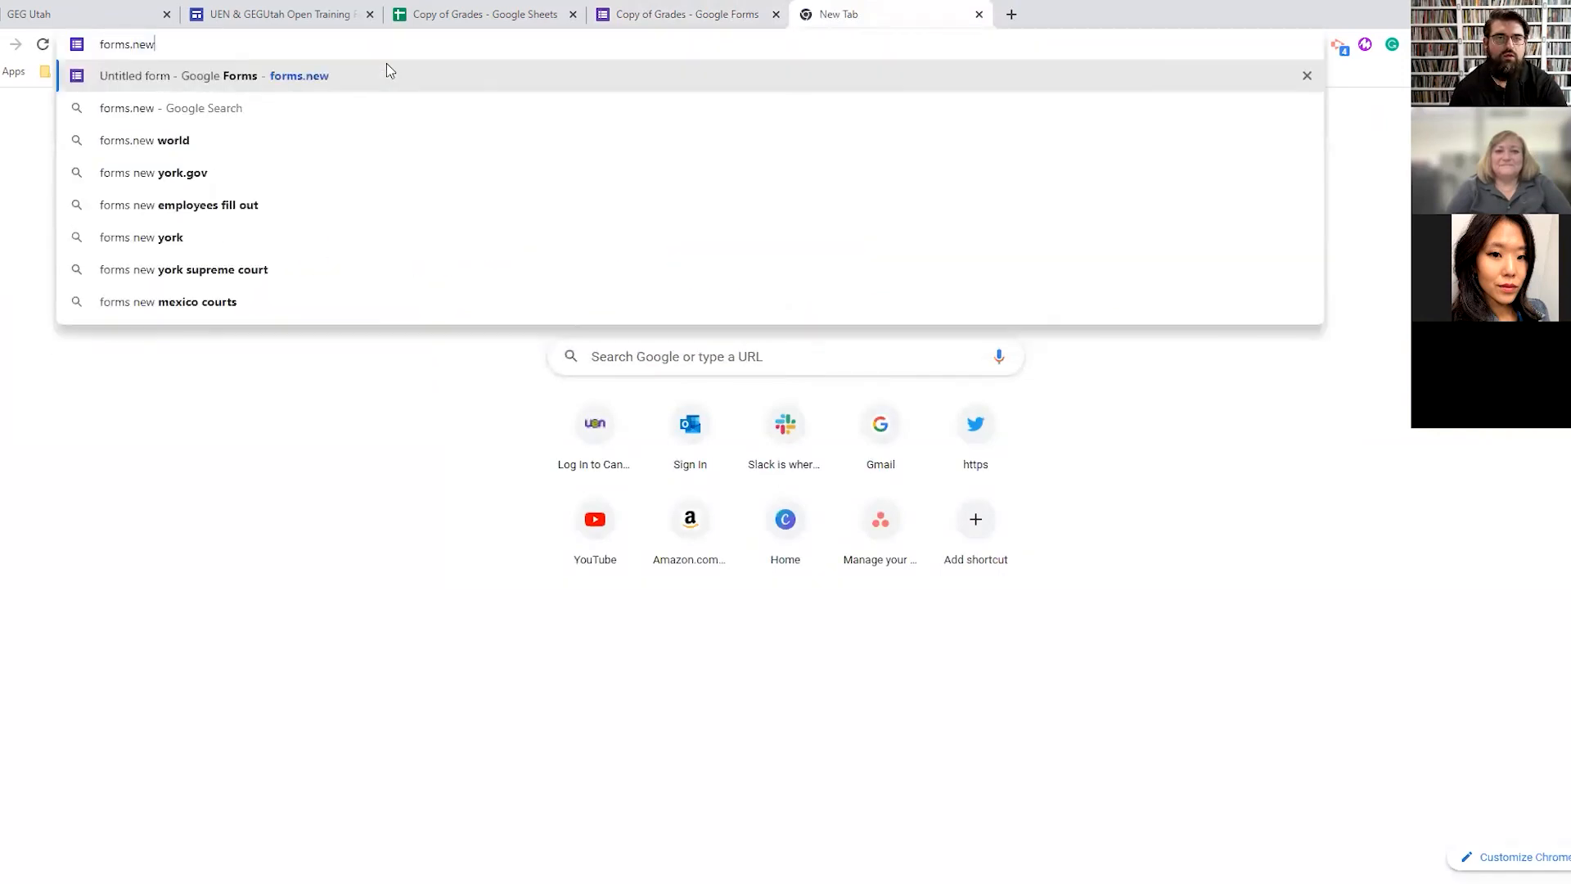
key(Return)
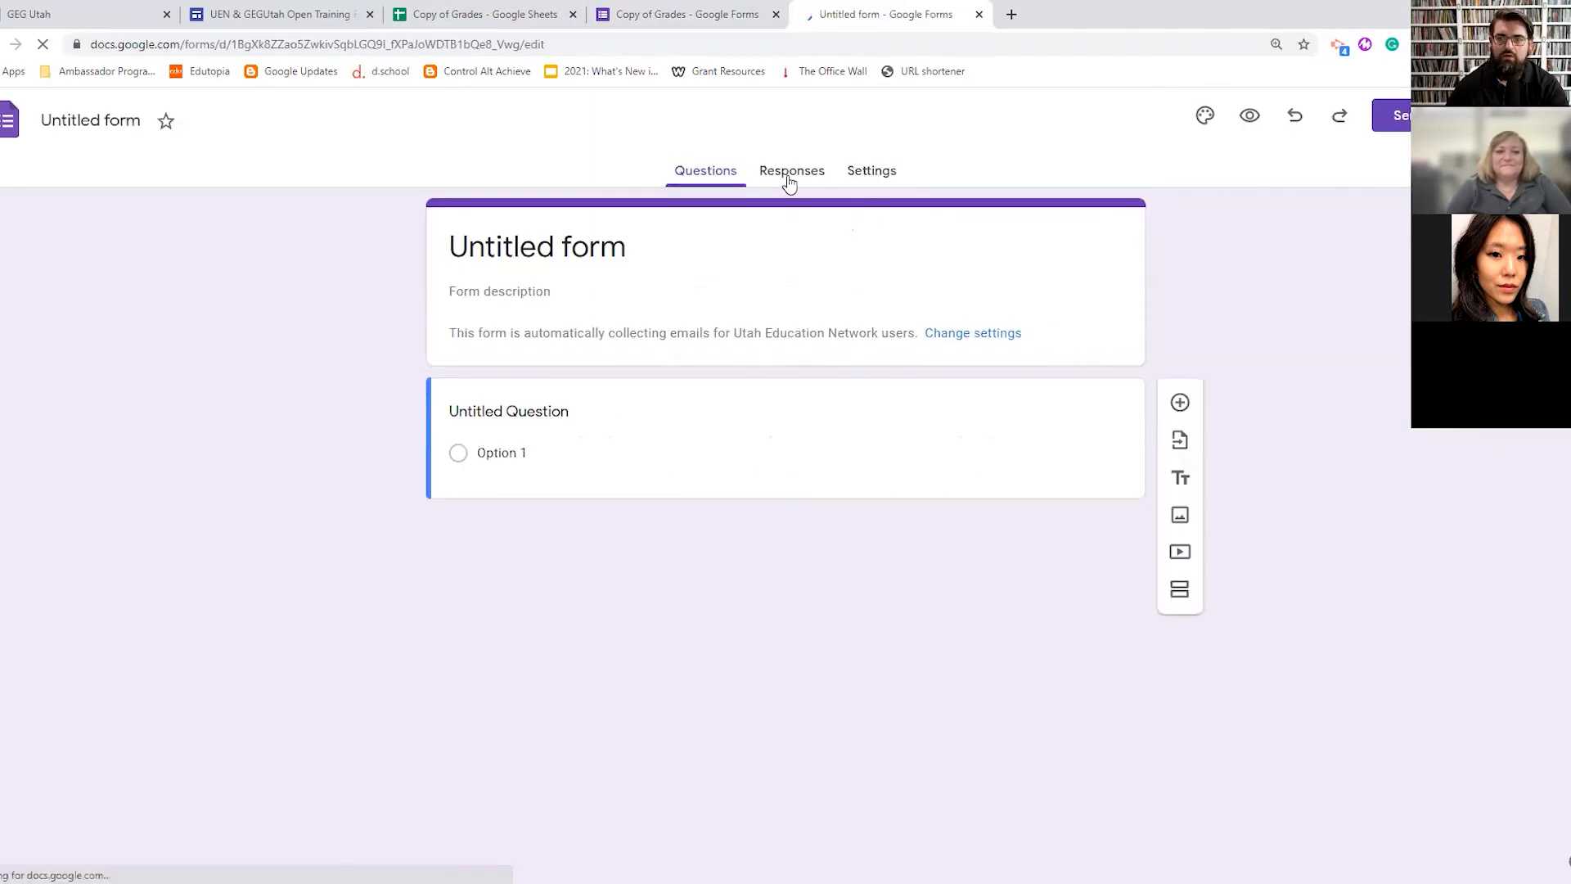
click(775, 168)
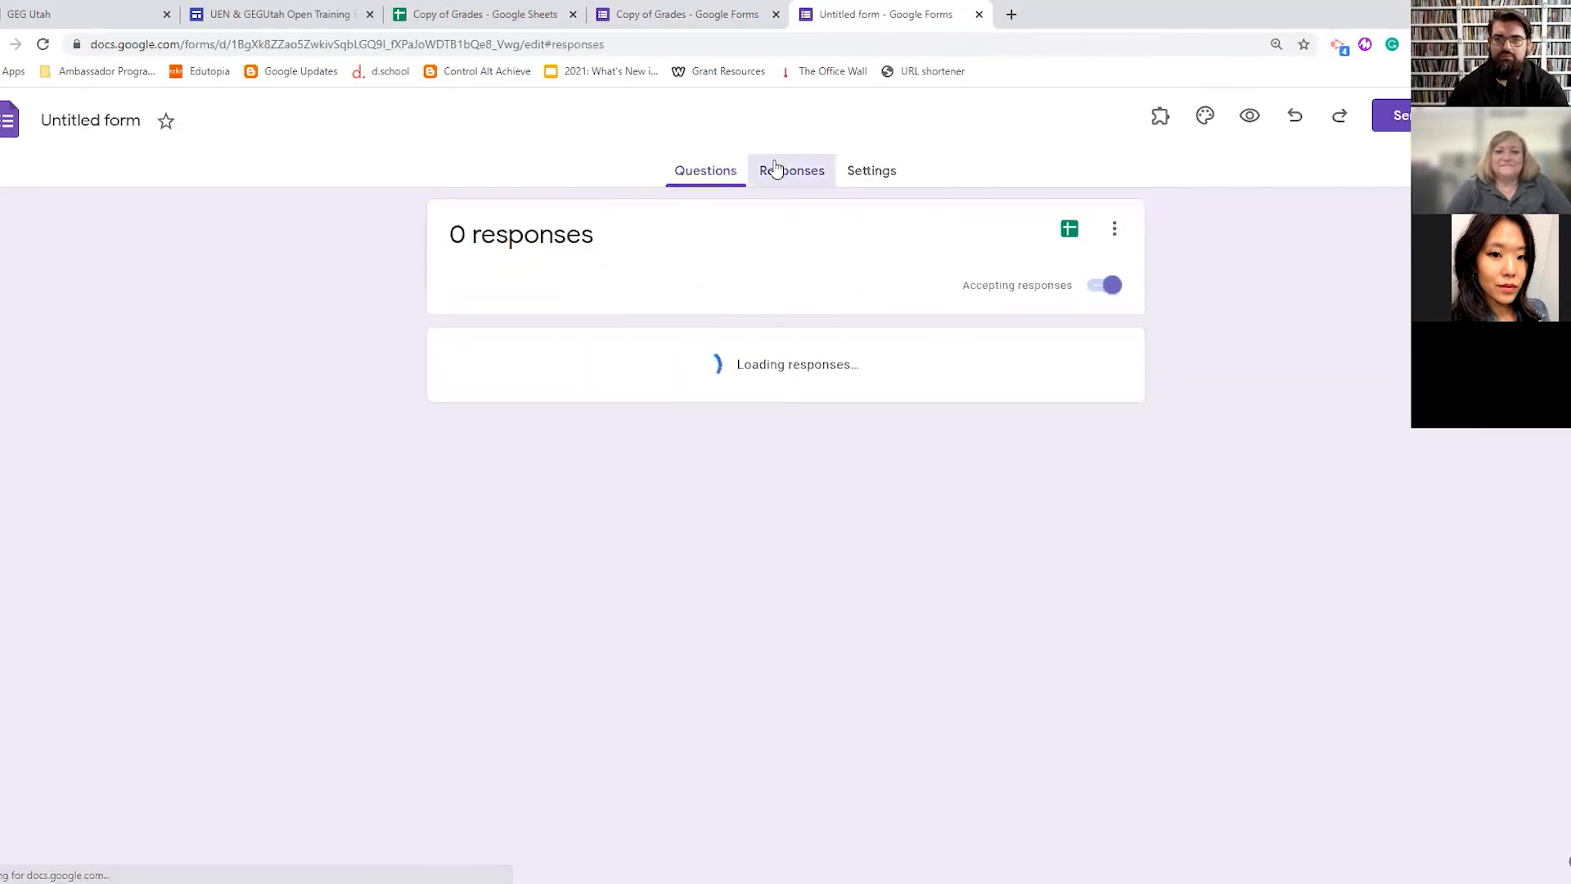
click(1070, 228)
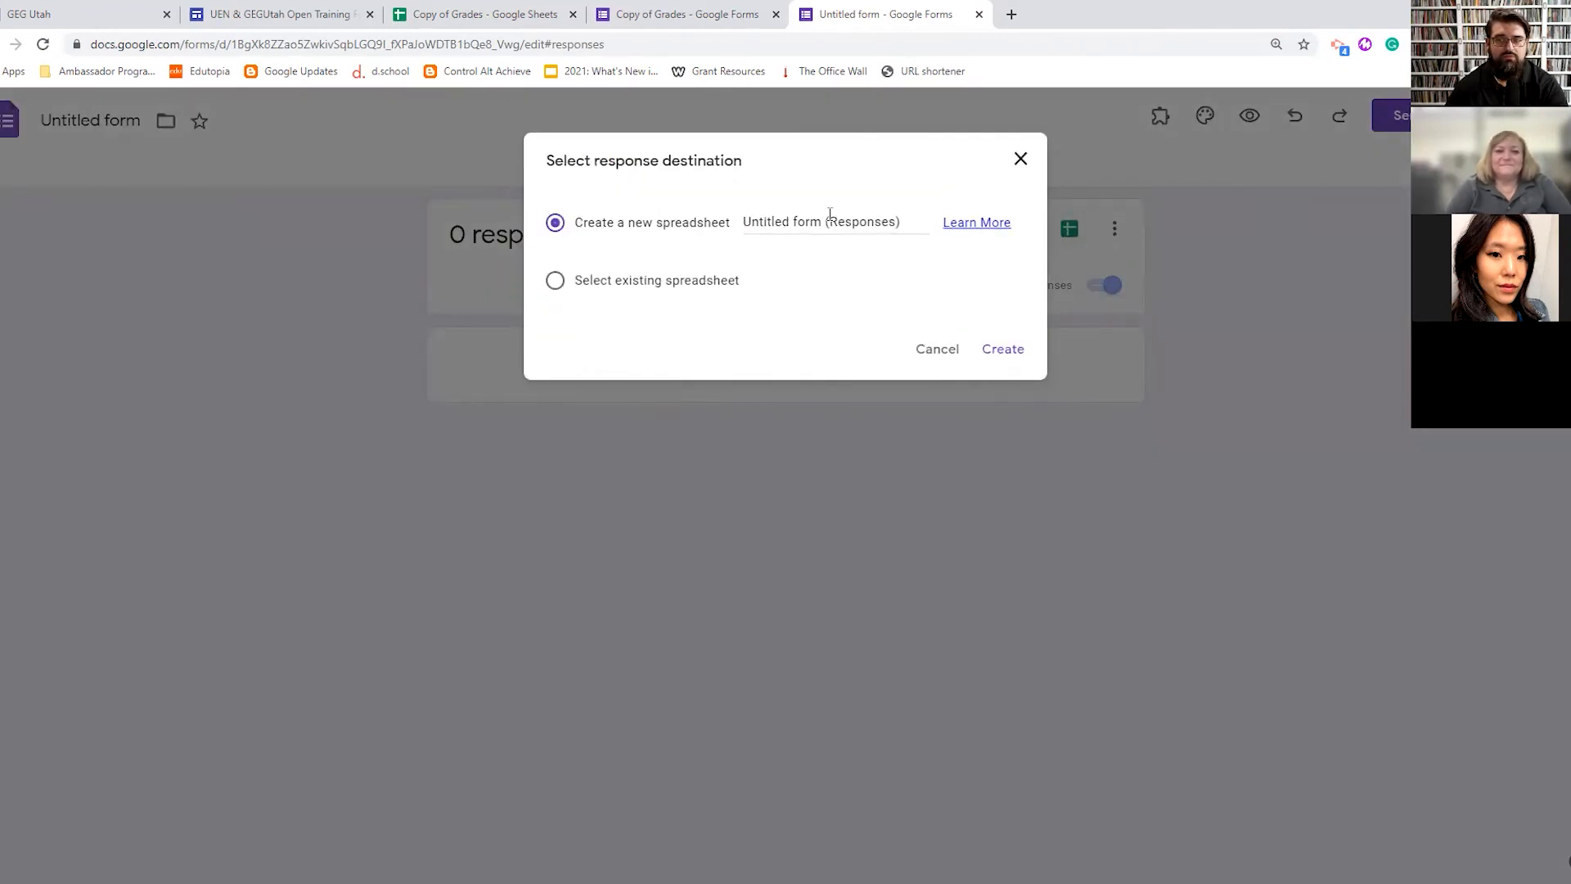
click(555, 281)
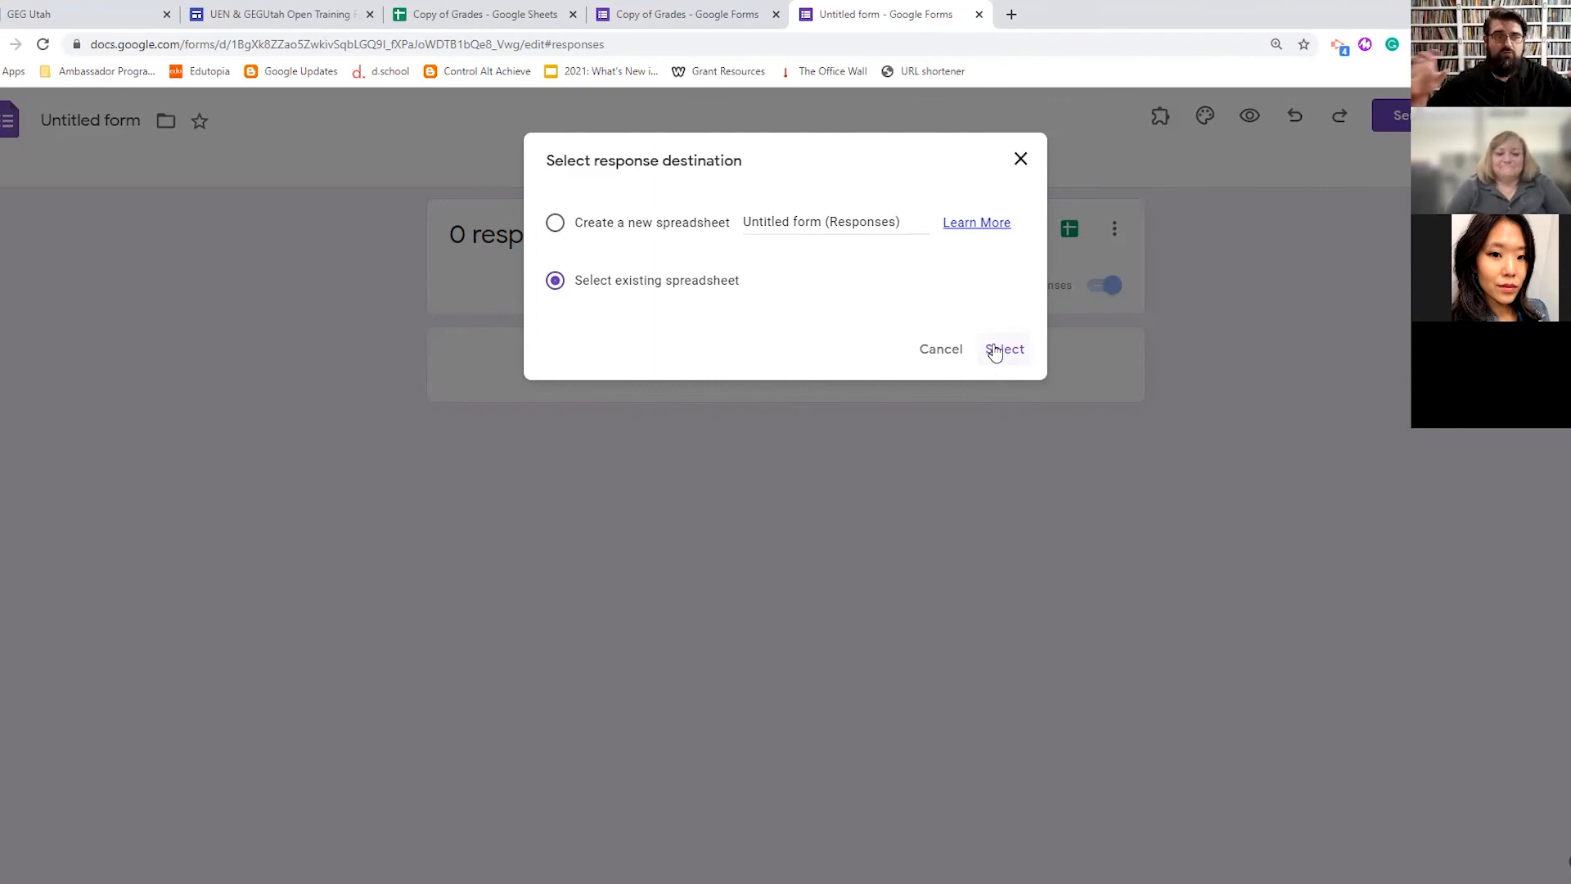
click(996, 351)
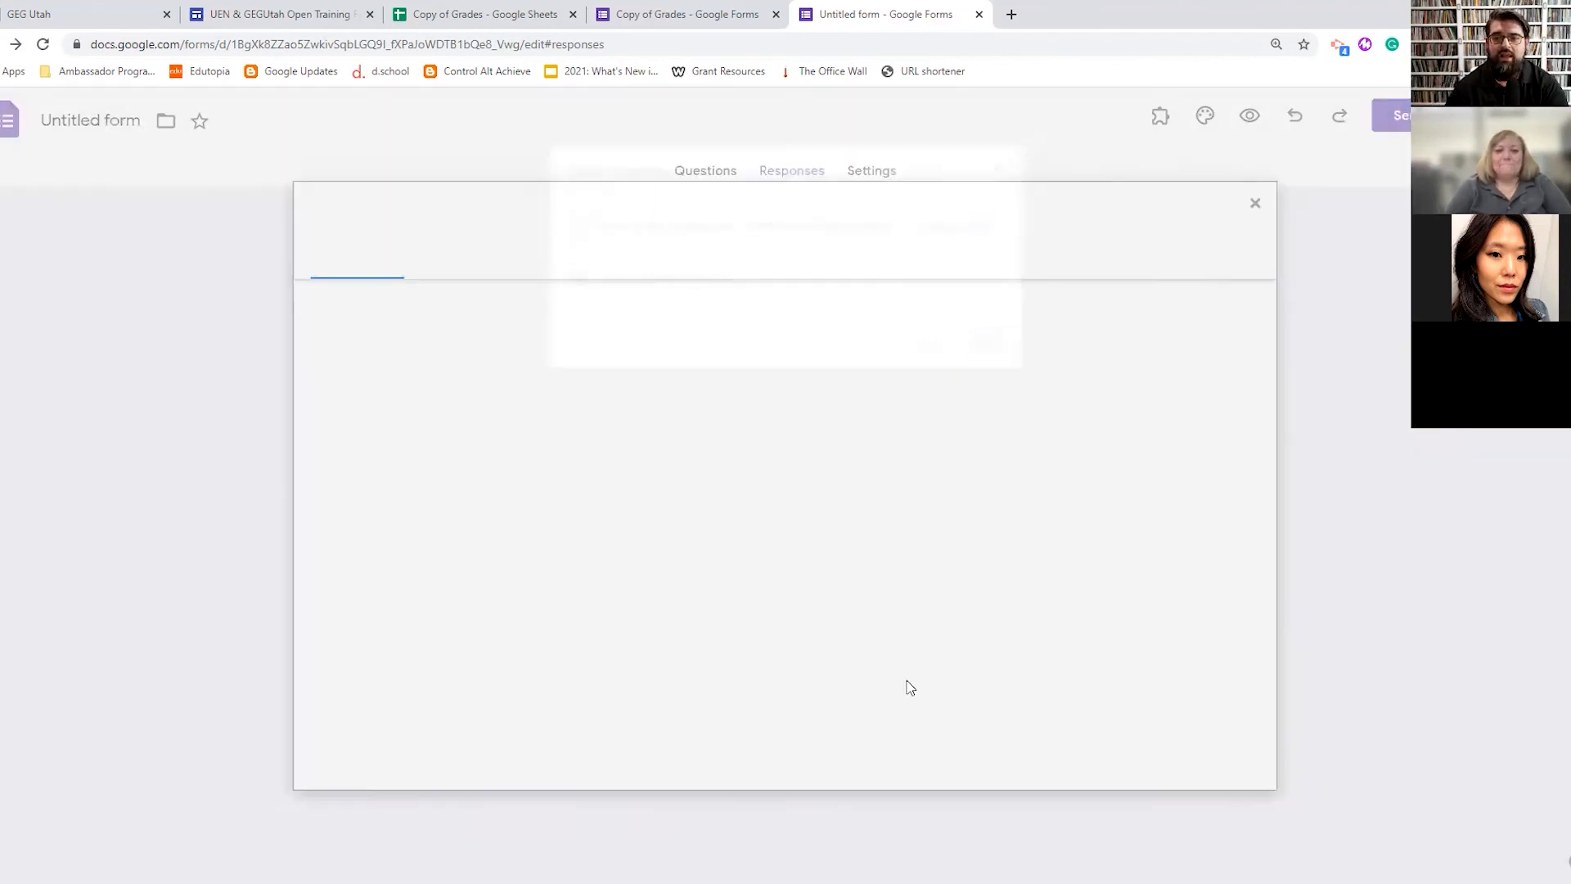
click(398, 501)
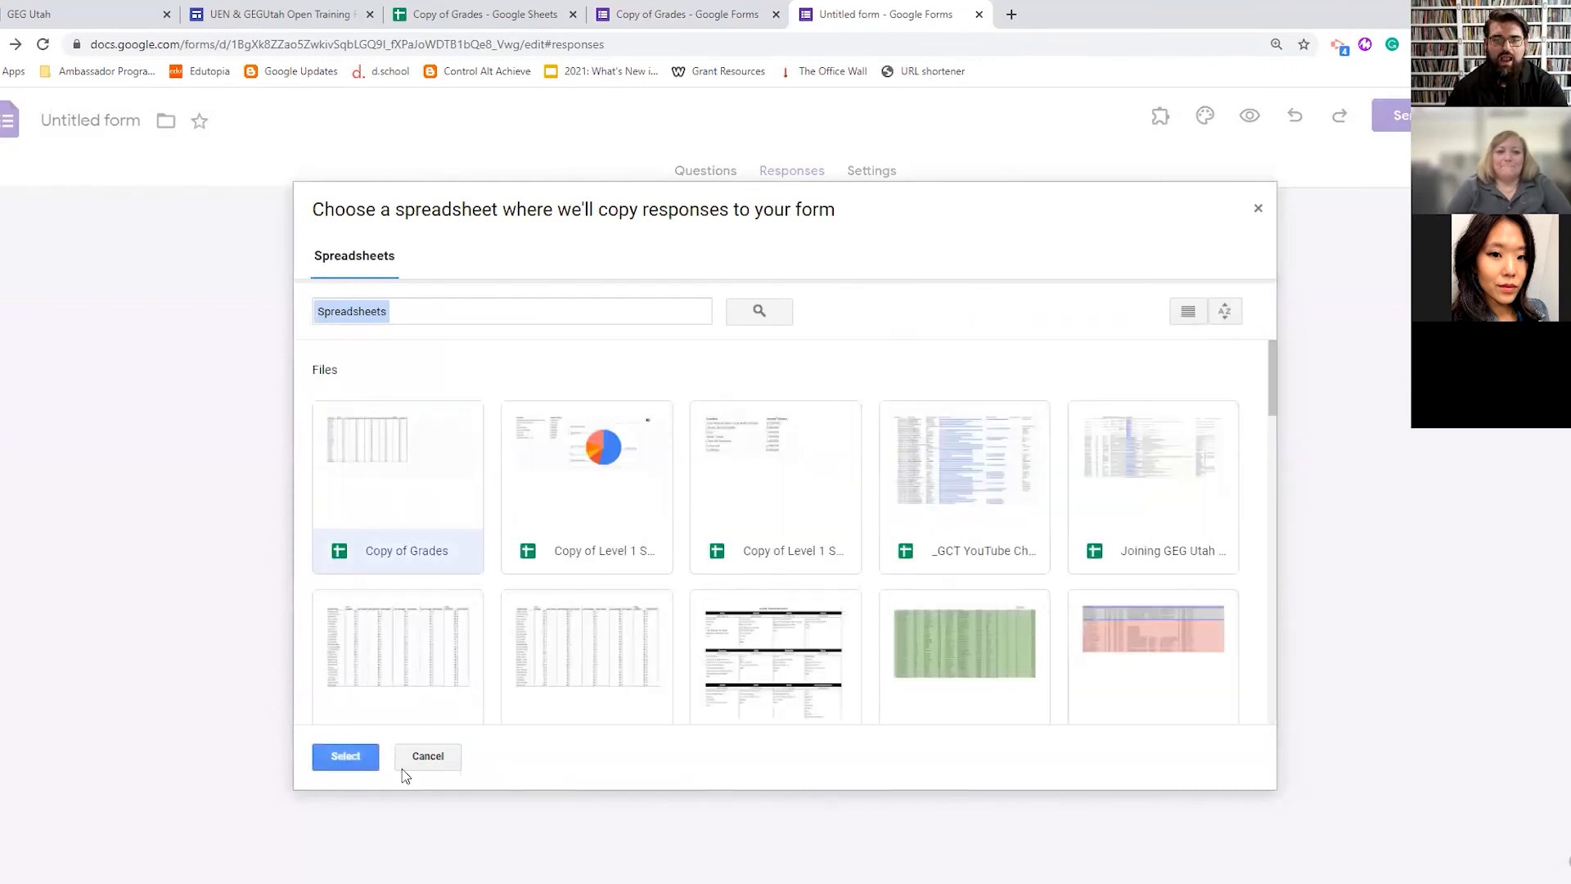
click(343, 752)
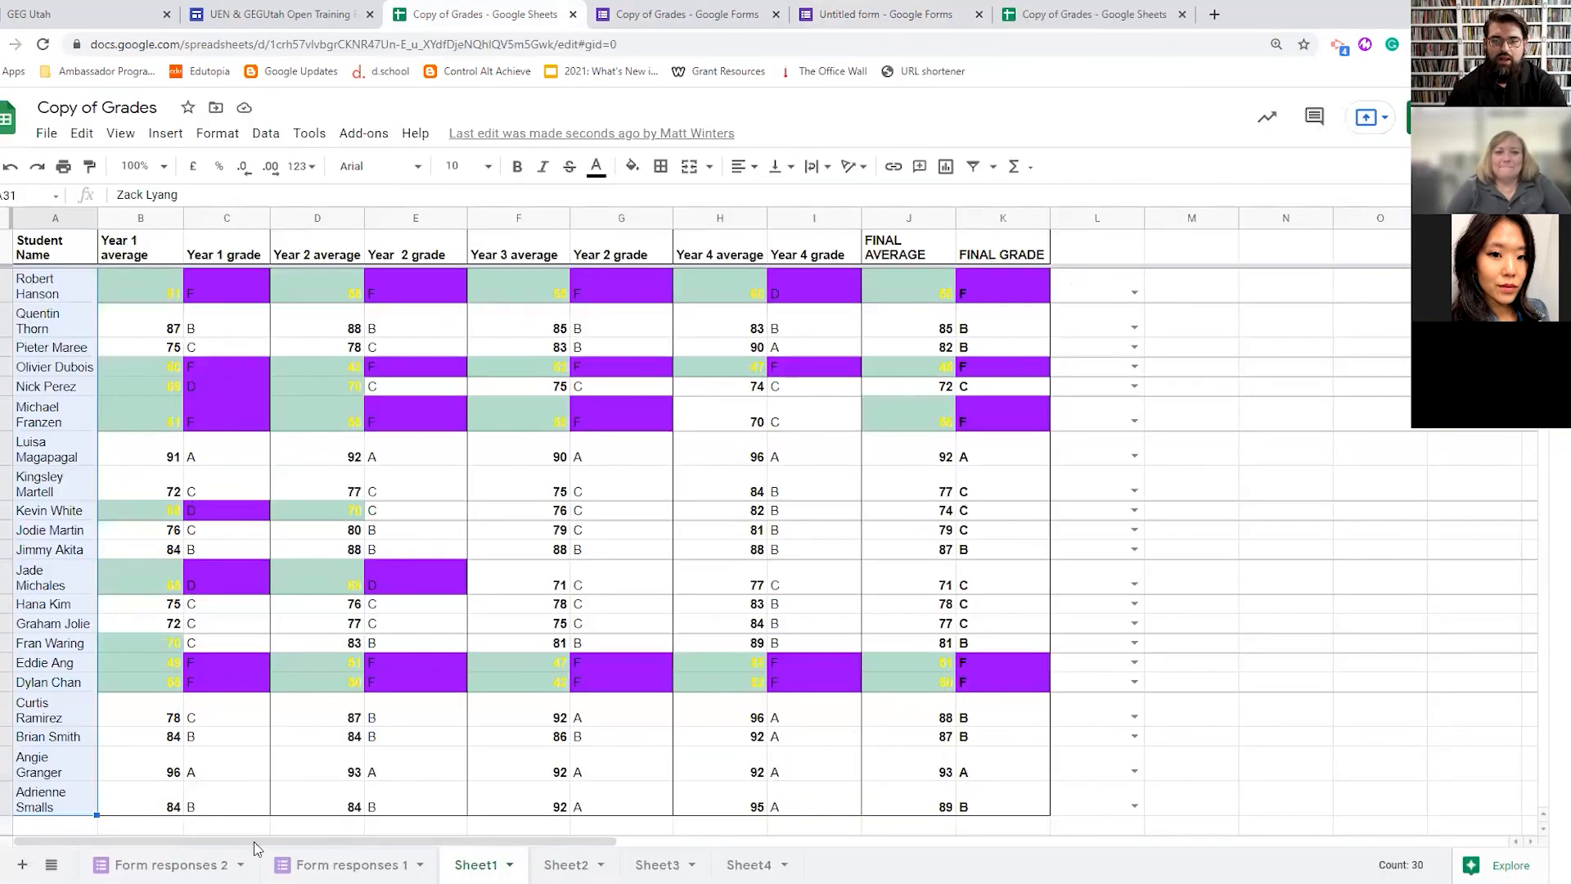
- Compare the Form responses 2 and Form responses 1 sheets, ending on Form responses 2
click(131, 864)
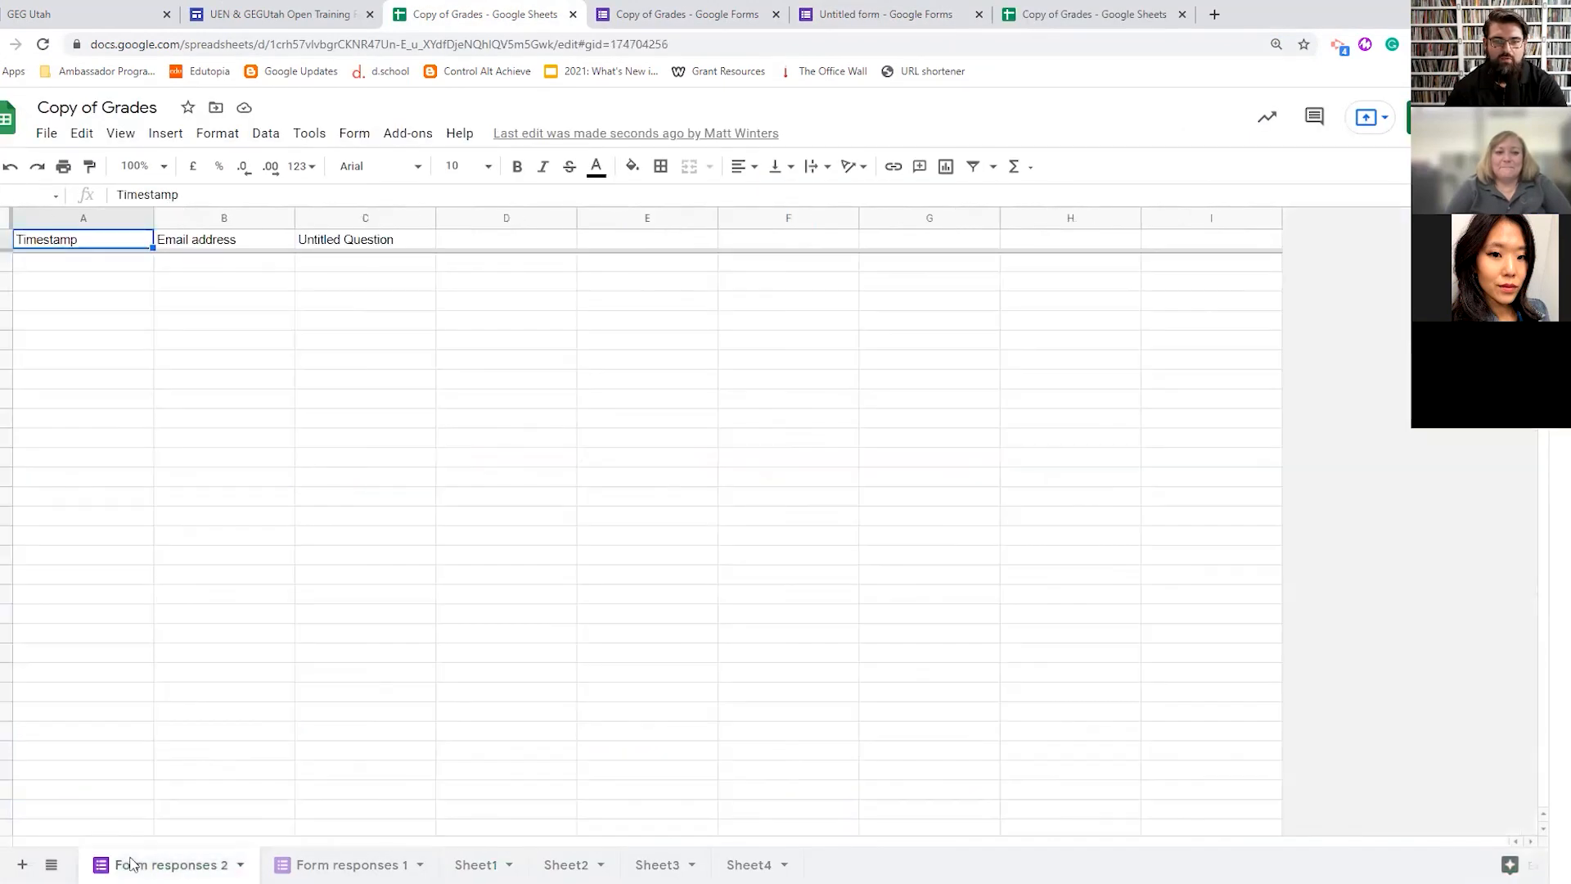
click(348, 863)
click(131, 863)
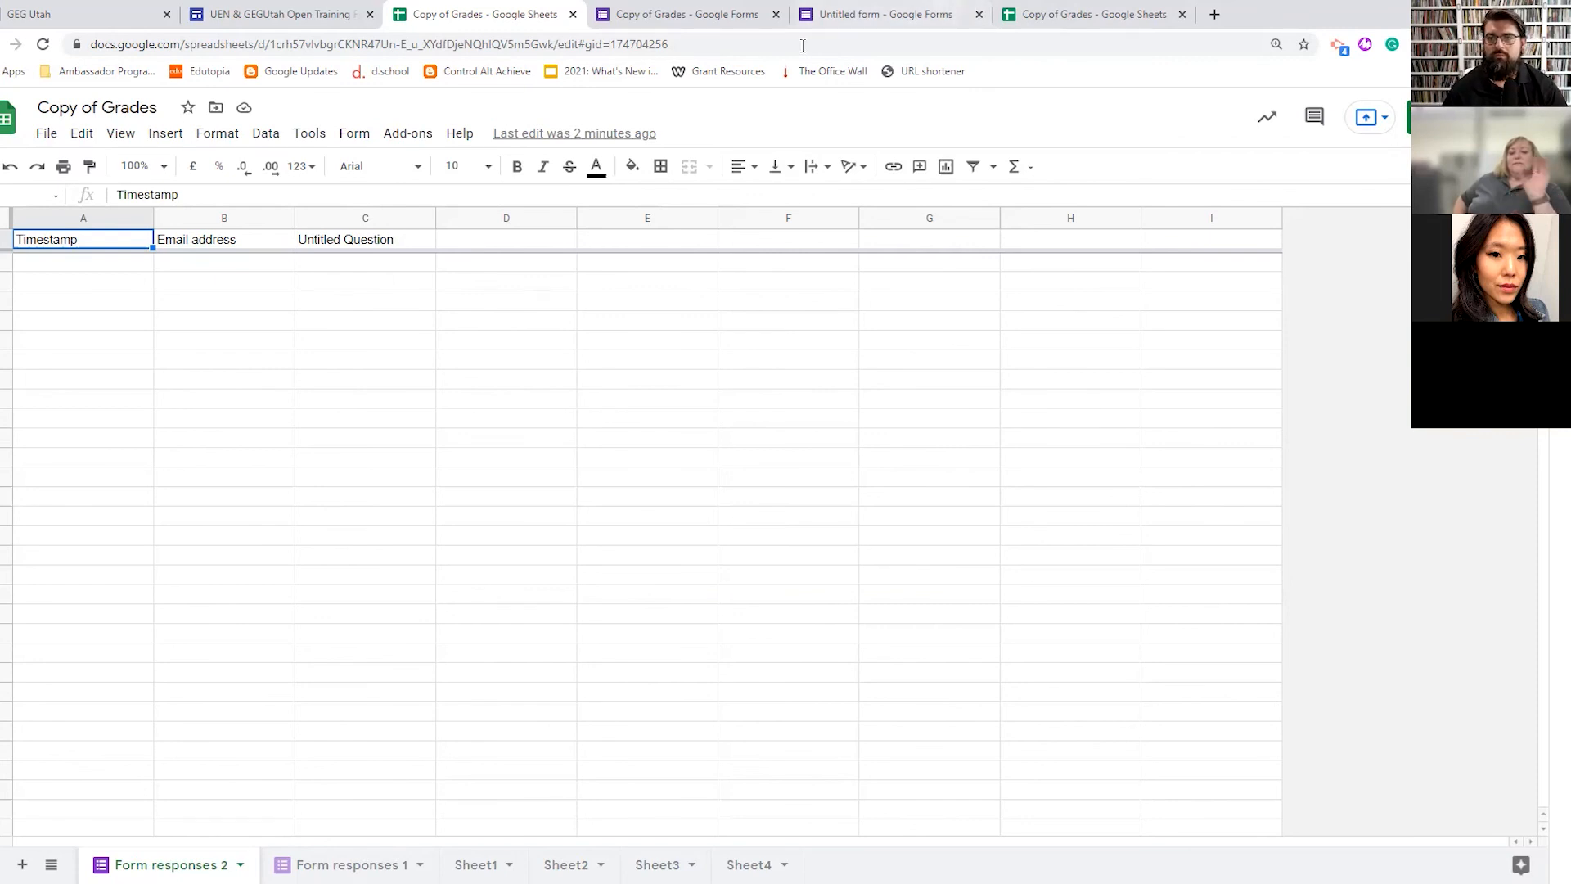
click(279, 14)
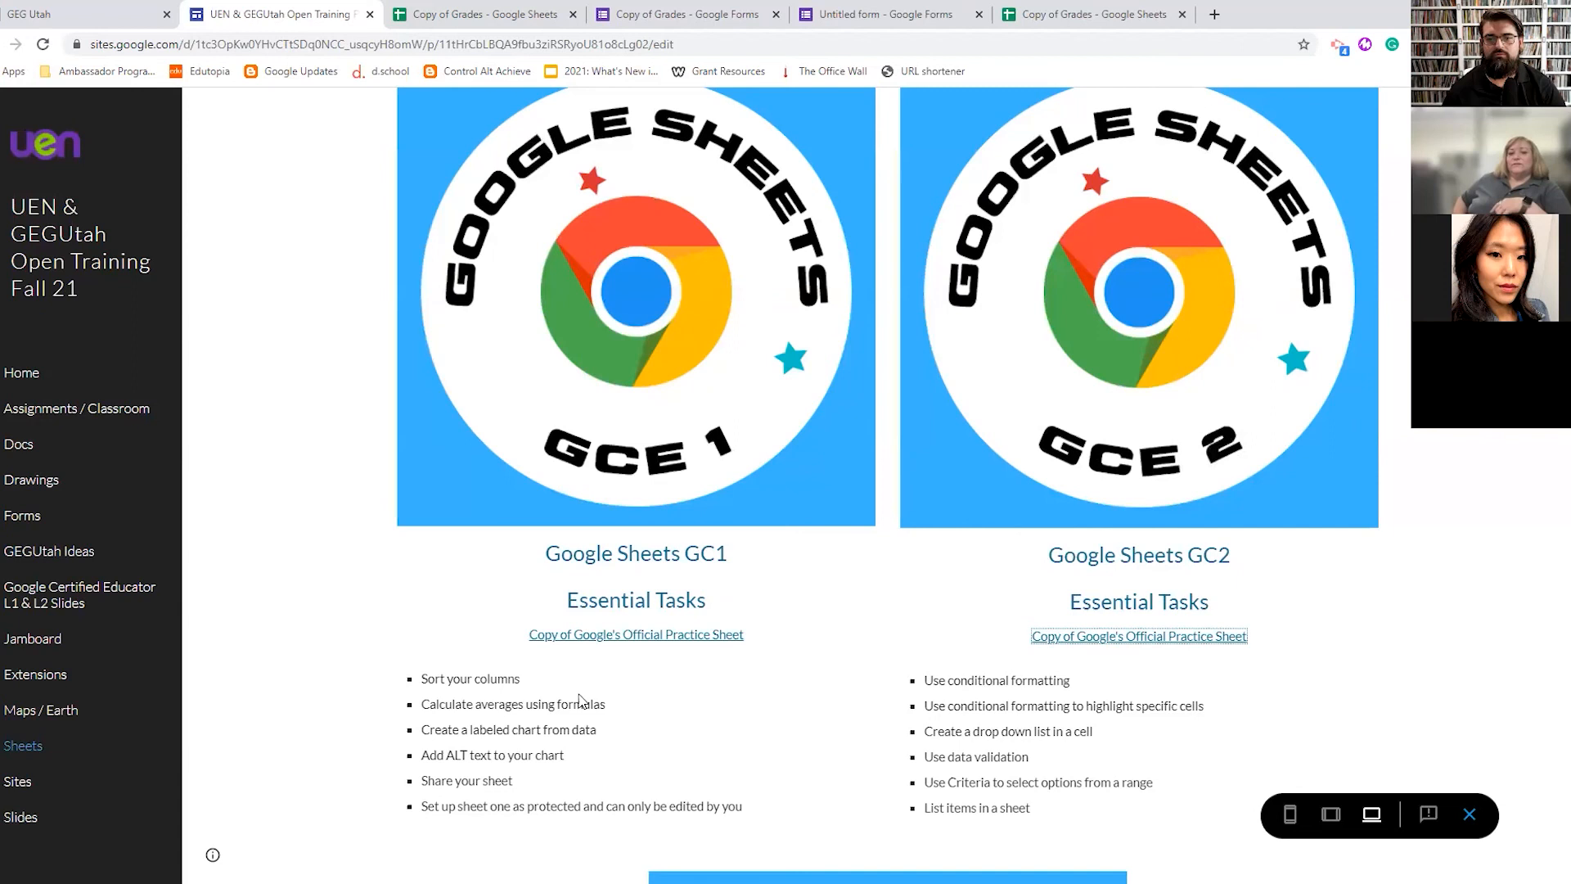
- Scroll through the training site's Sheets page showing the GC1 and GC2 essential tasks
scroll(579, 700, down, 6)
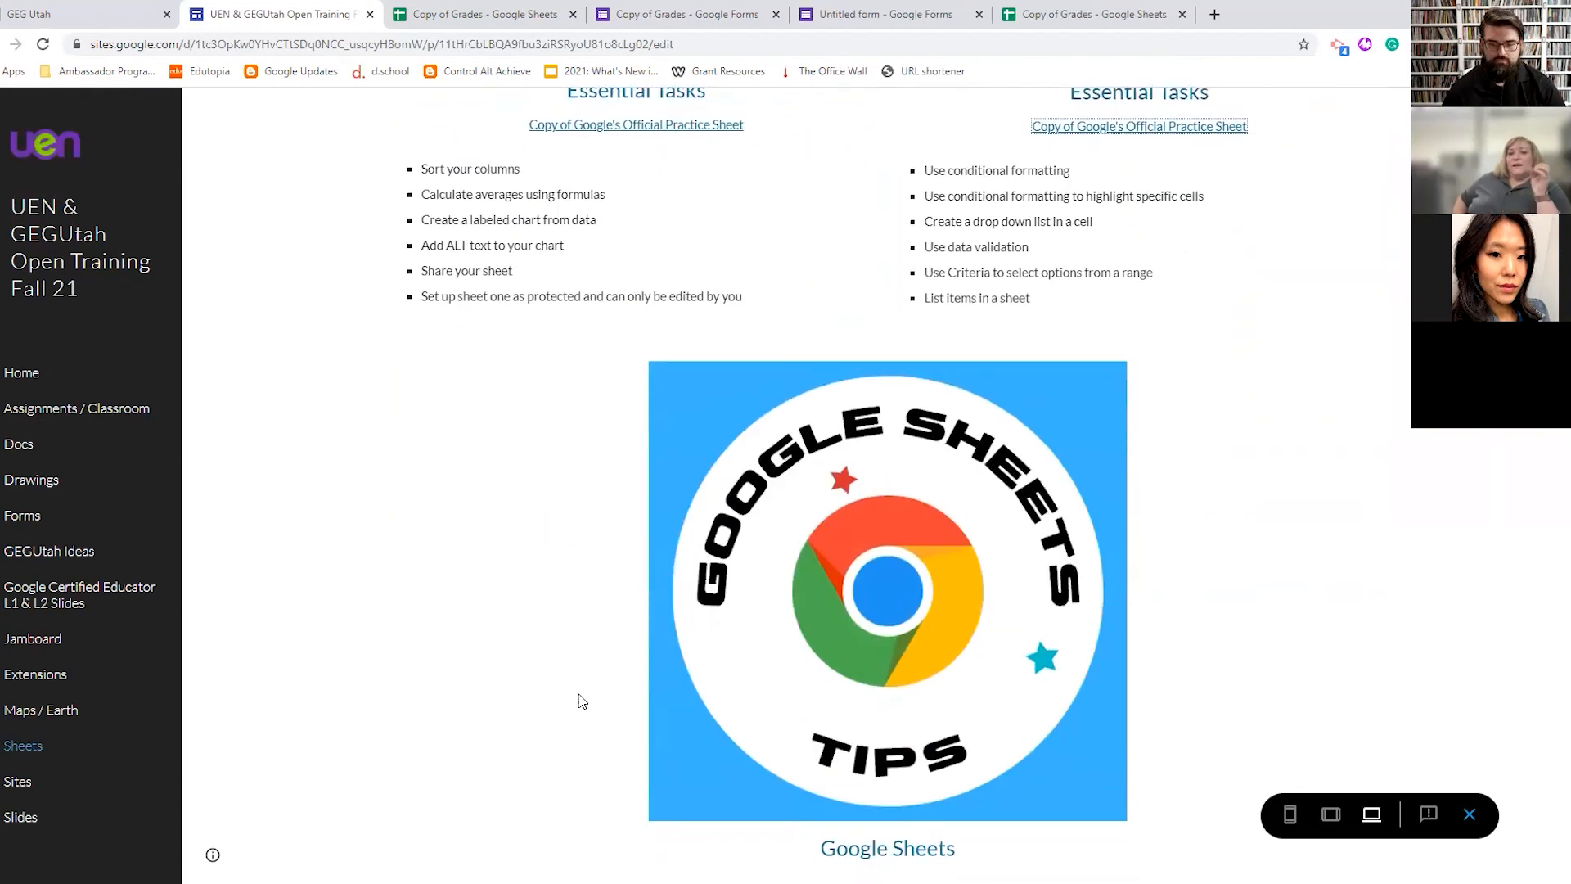
scroll(579, 701, down, 4)
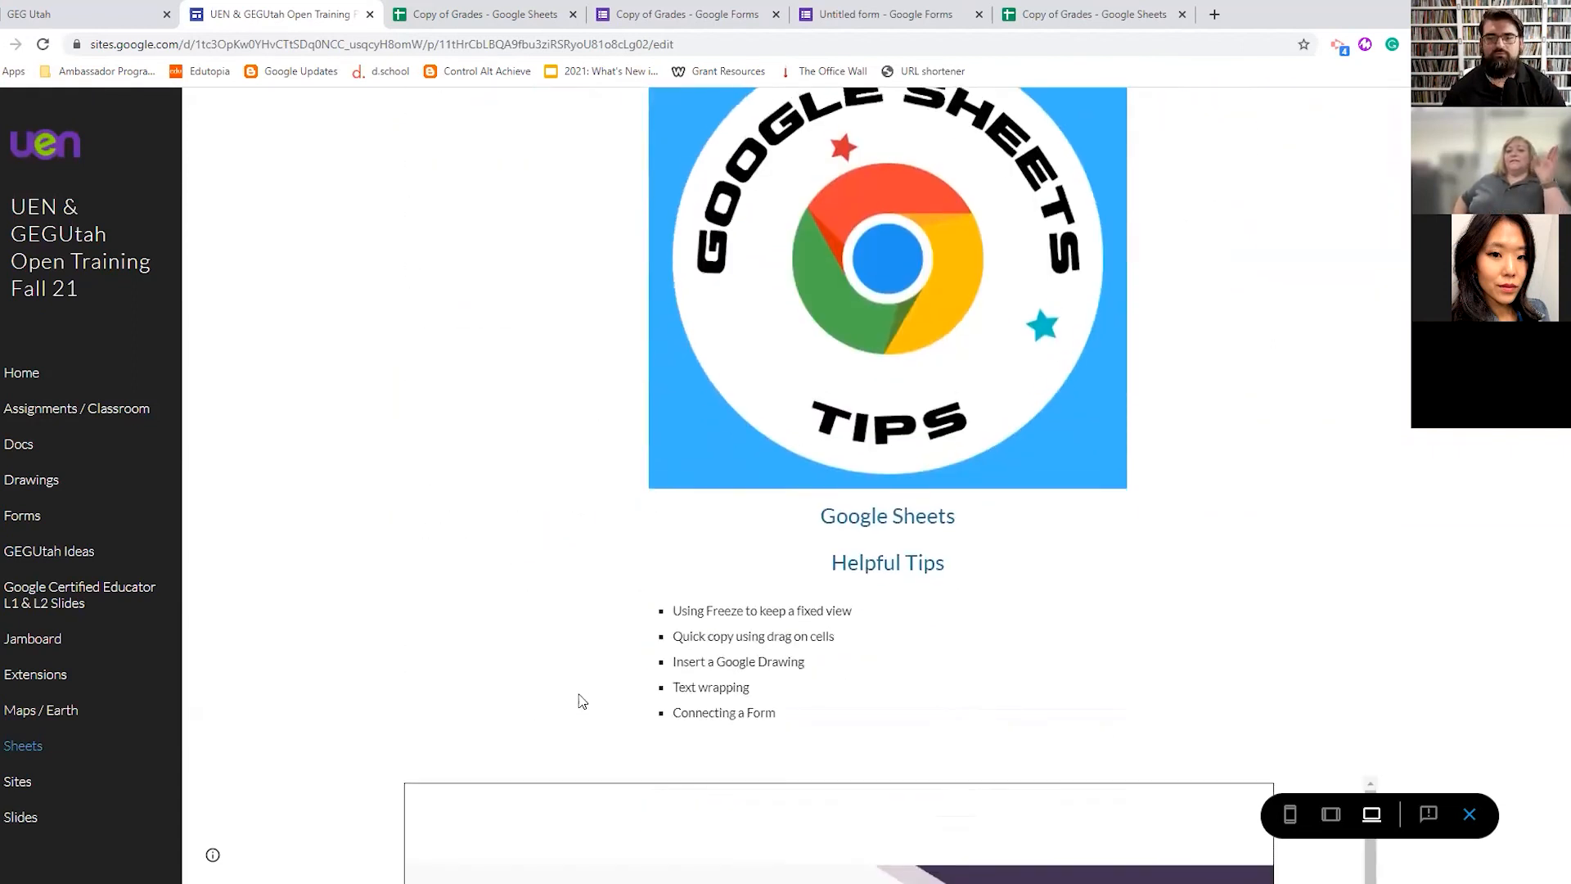
scroll(579, 701, up, 2)
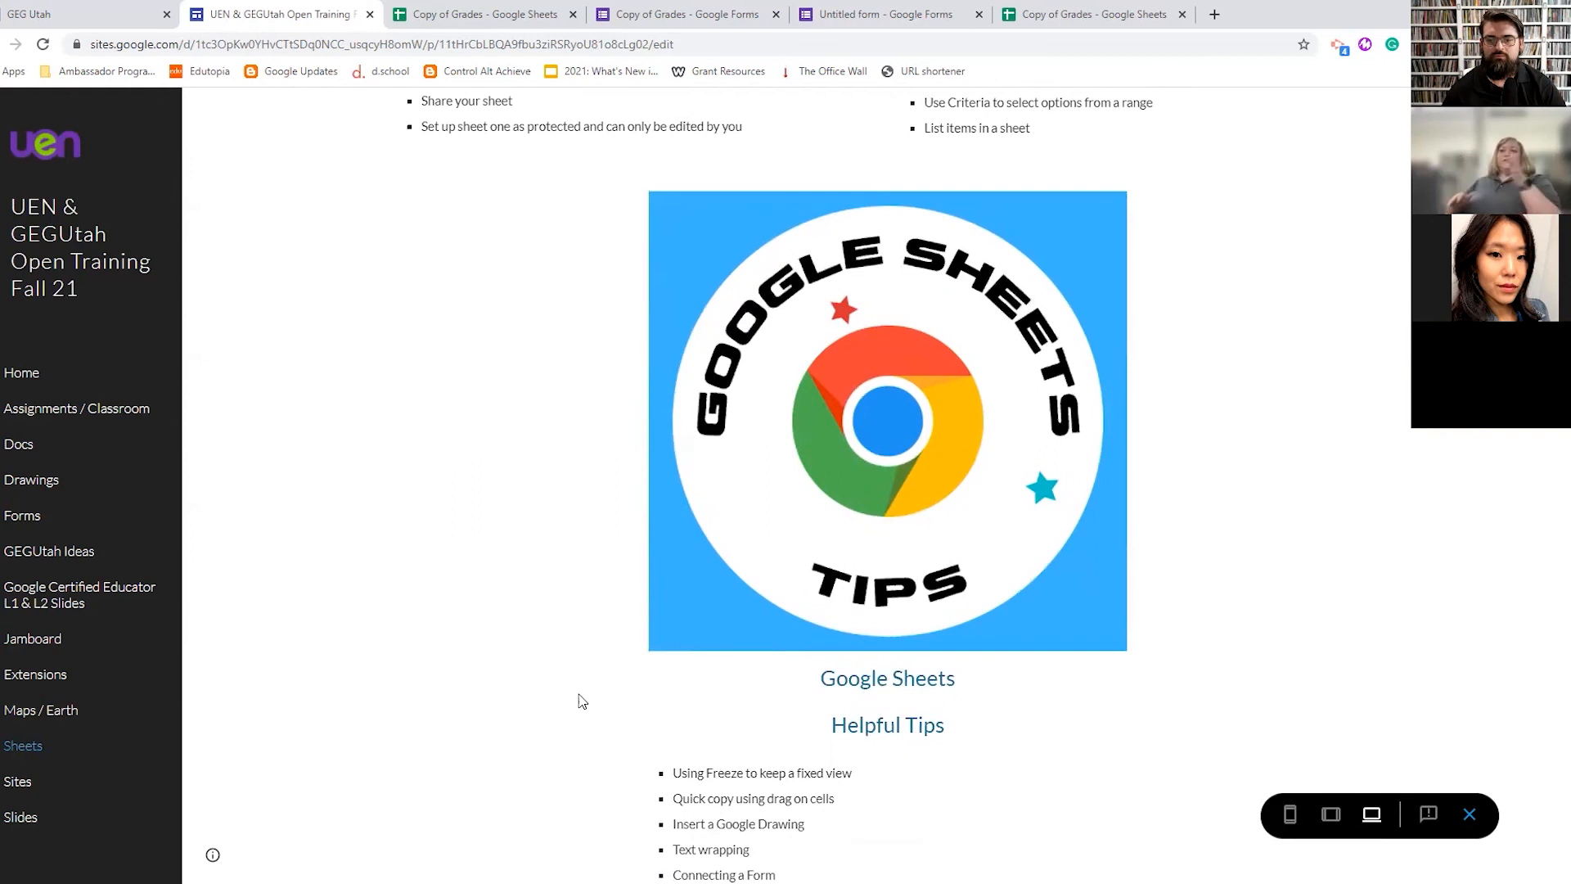
scroll(580, 701, up, 9)
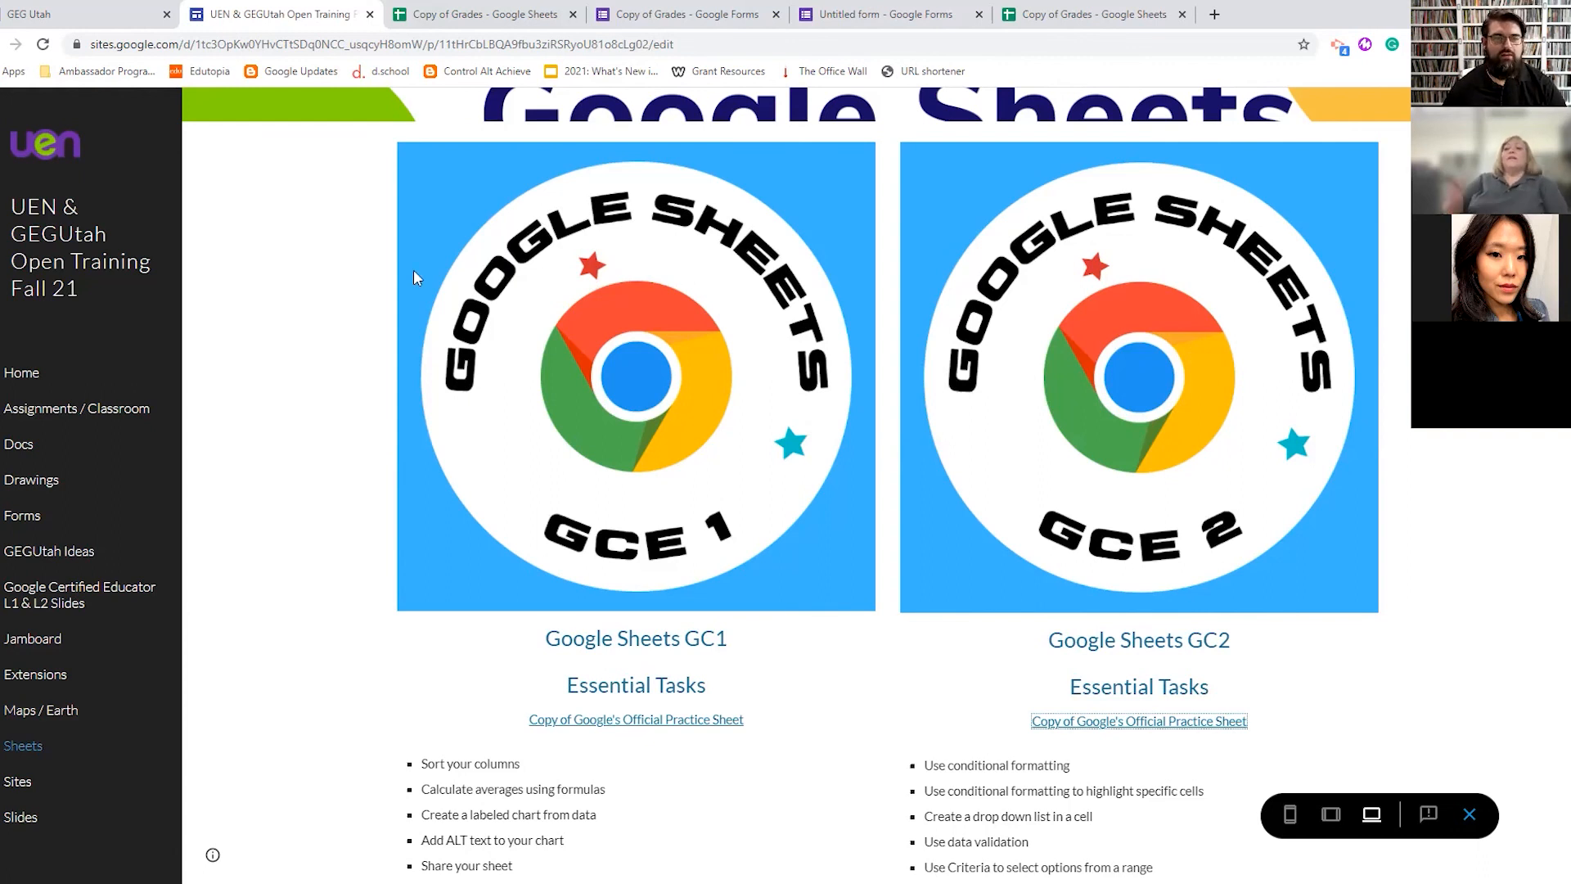
- Visit the training site's Home page, then bring up the GEG Utah welcome page
click(38, 382)
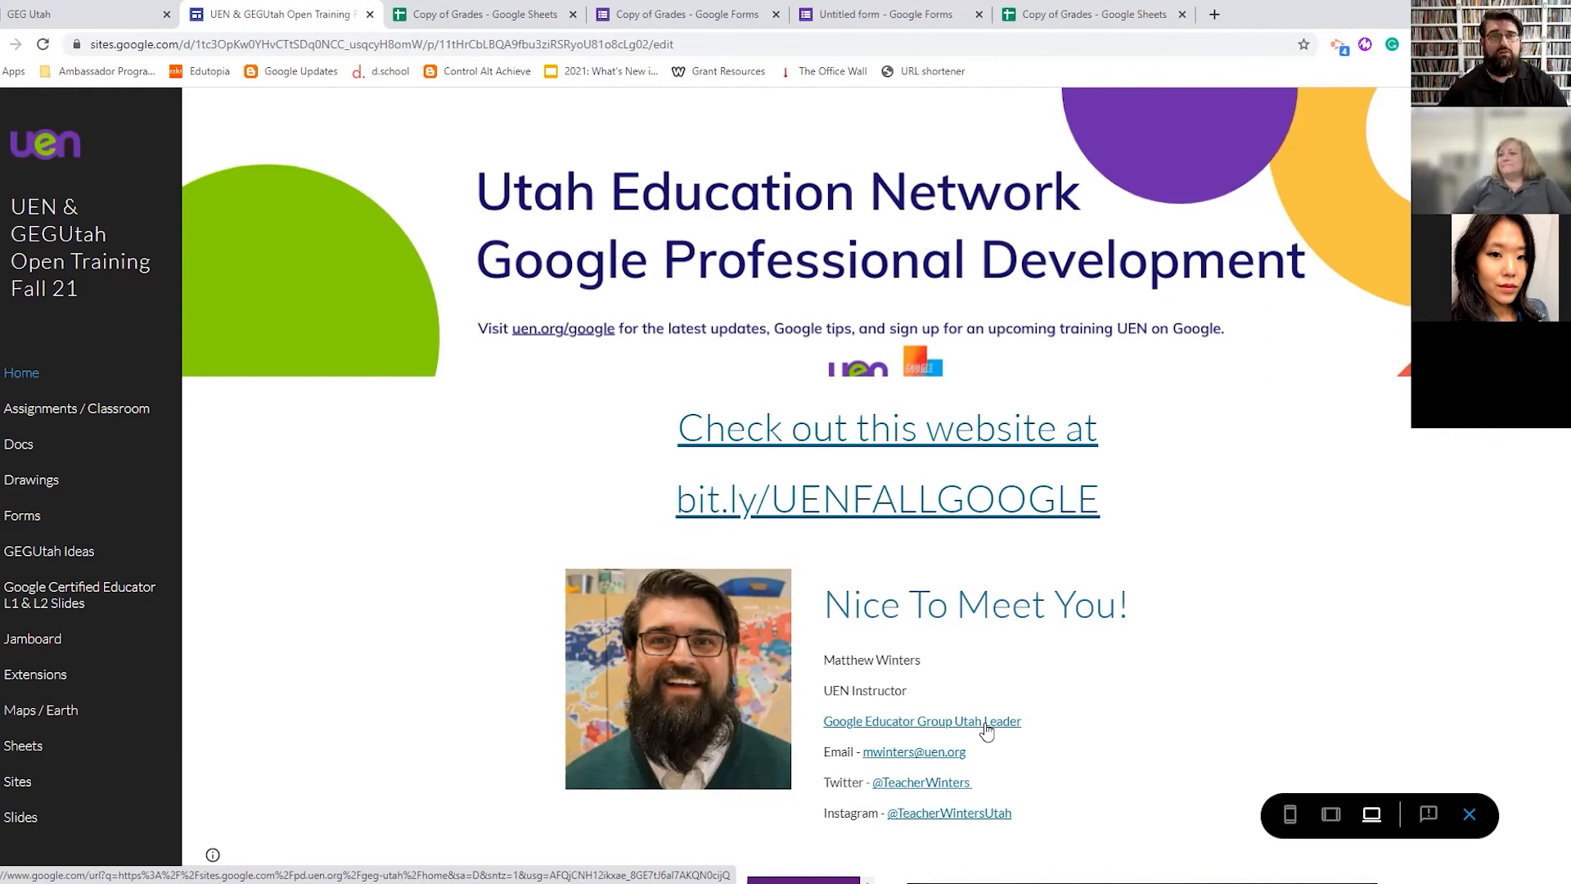
click(143, 5)
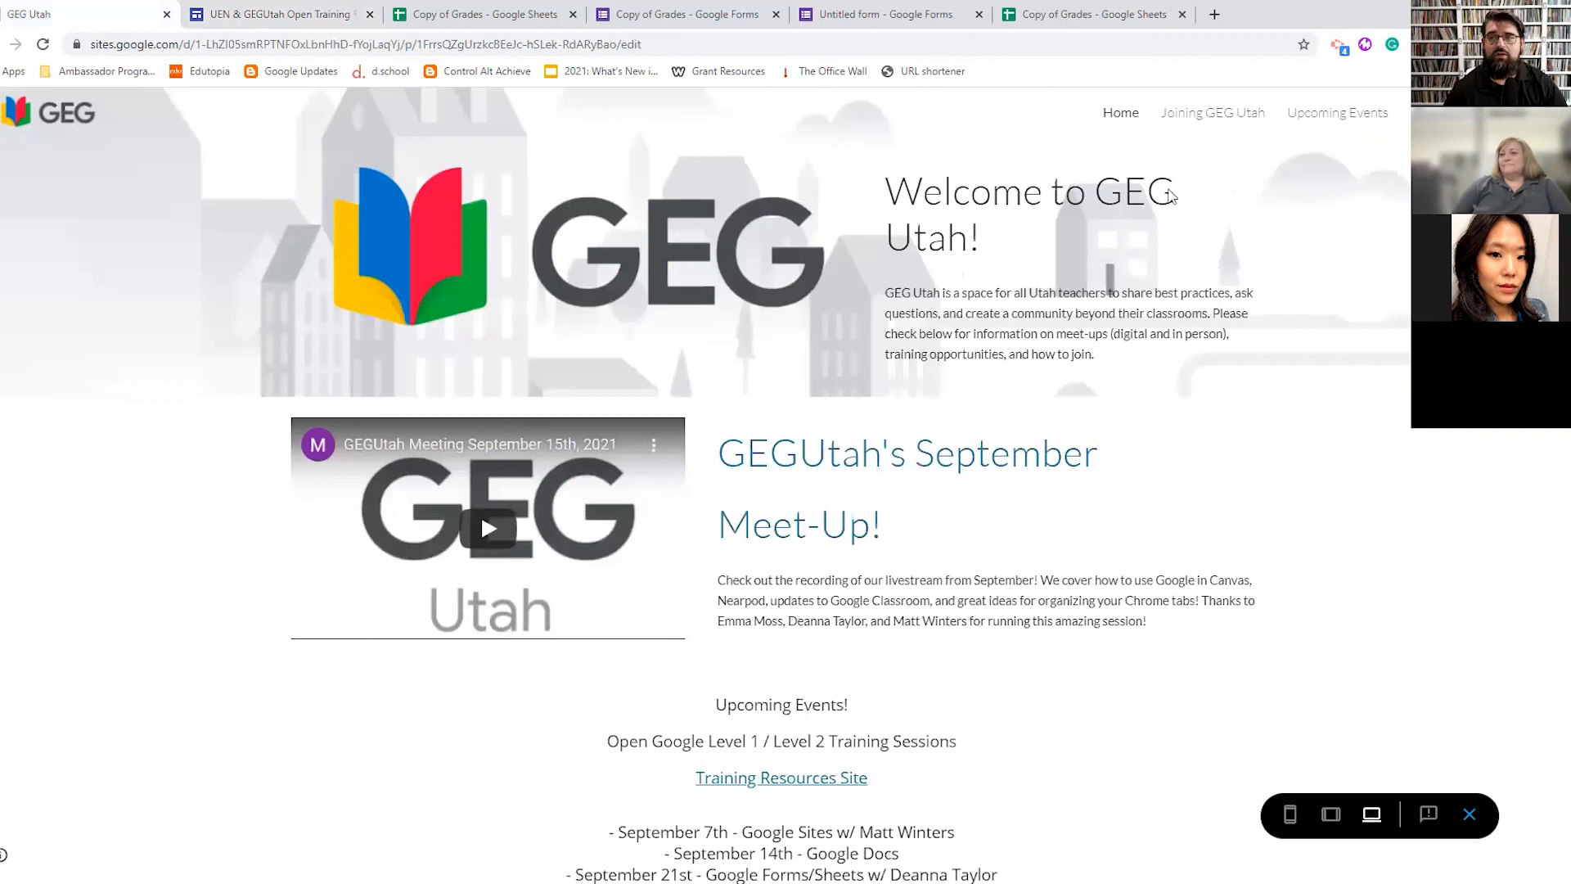